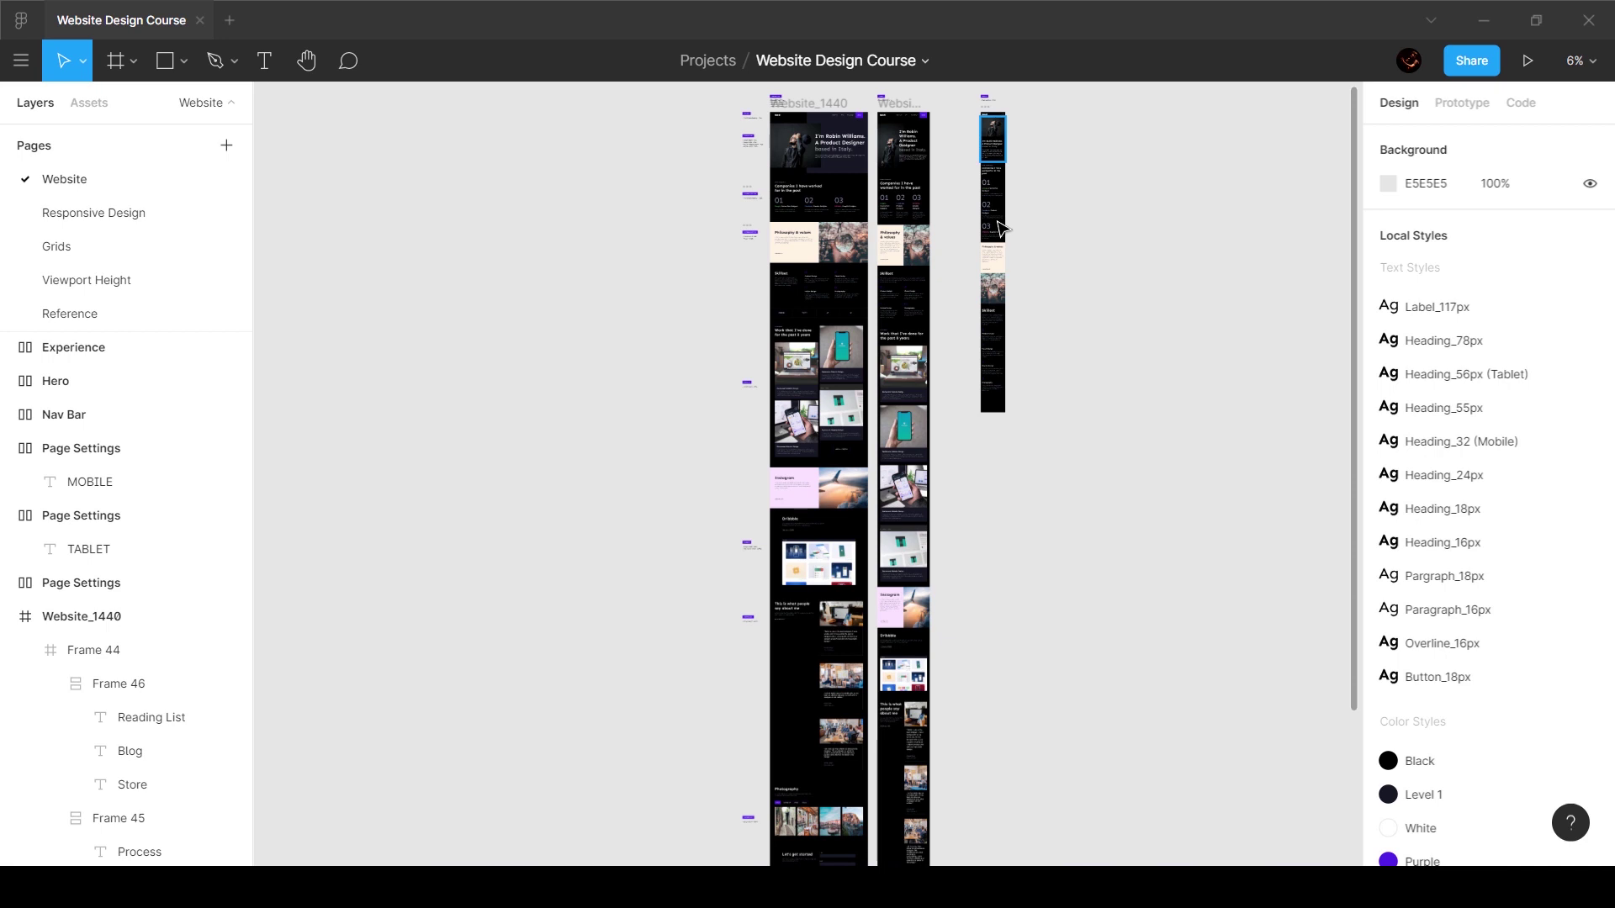
Step: Extend the Website_360px frame's bottom edge to a height of about 14671
click(992, 118)
scroll(1010, 295, down, 3)
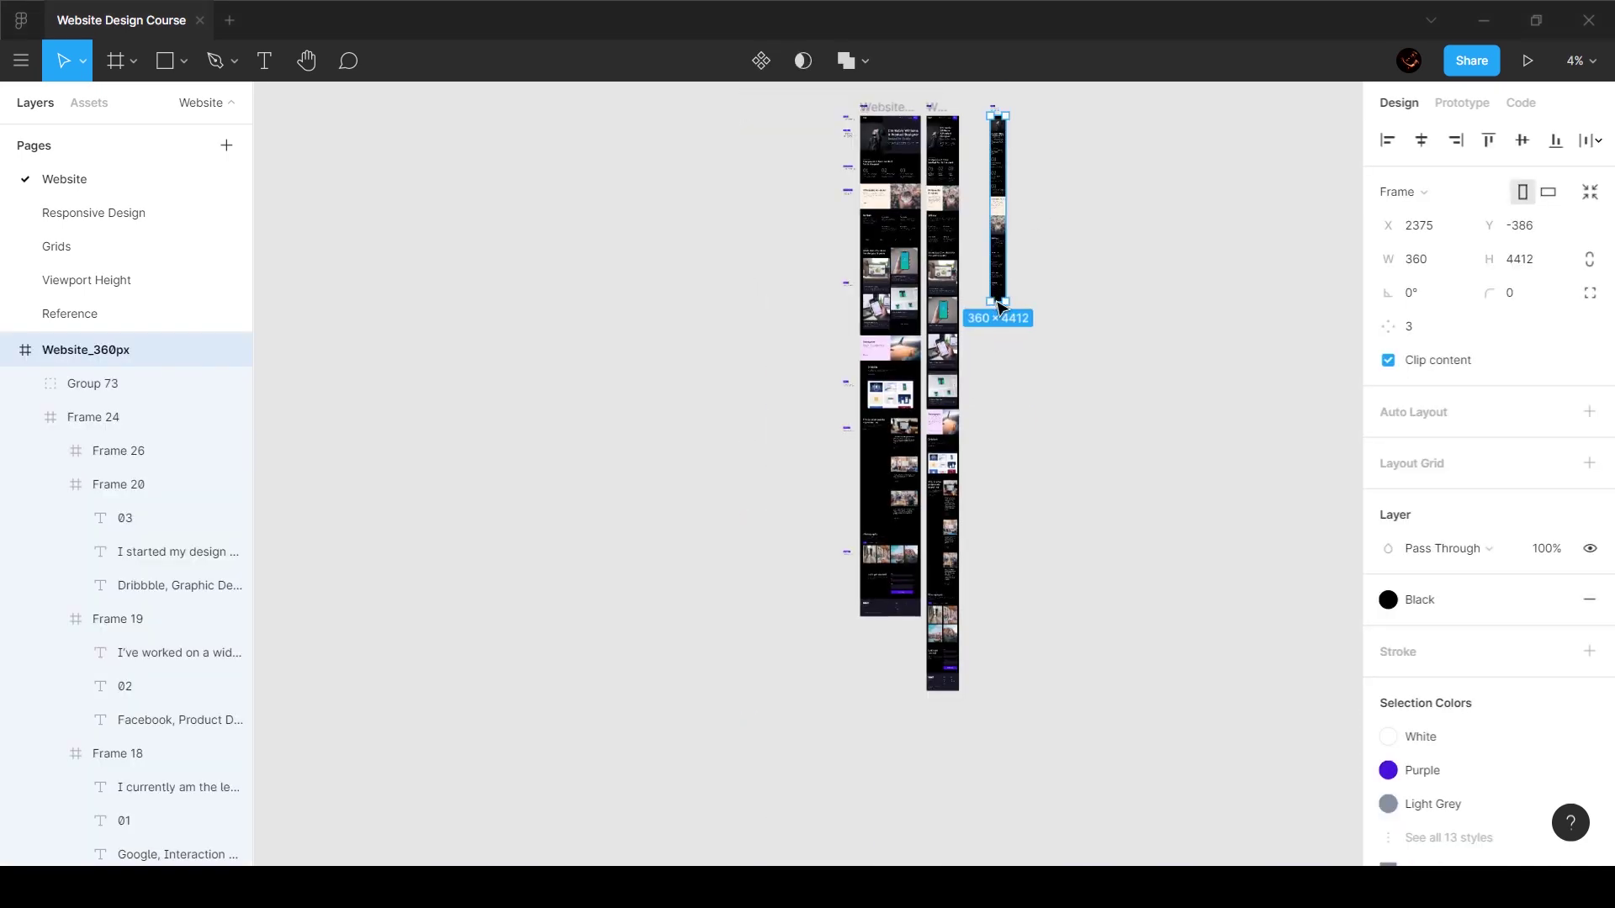
drag(999, 393, 1010, 747)
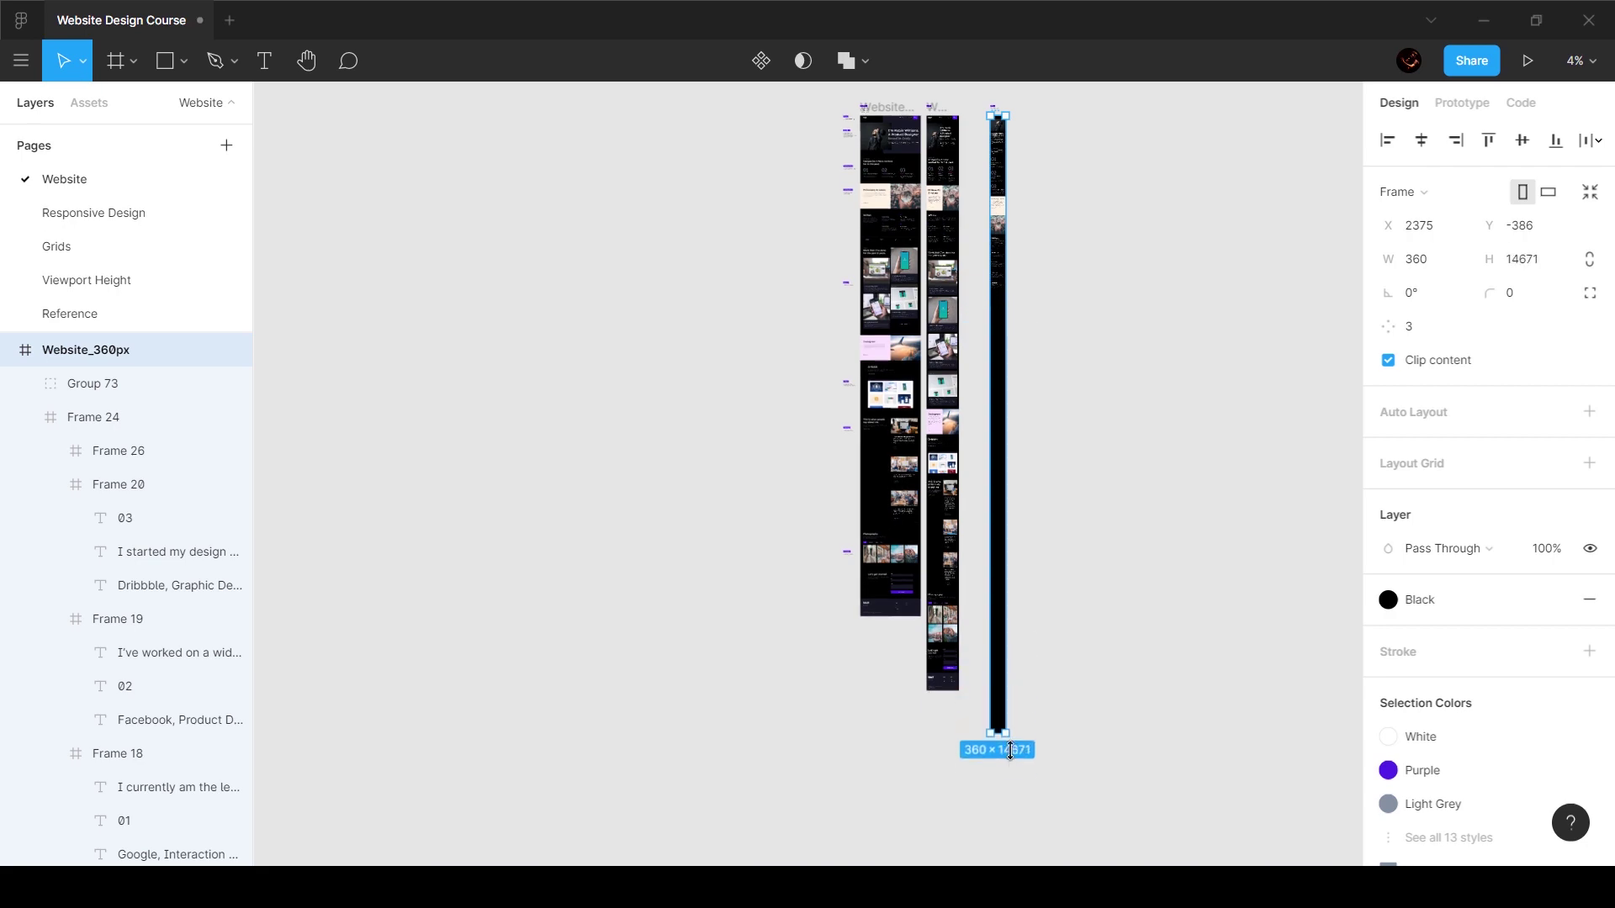
click(1113, 492)
Step: Duplicate the tablet layout's "Work that I've done for the past 8 years" section onto the empty canvas beside the mobile frame
scroll(999, 303, up, 5)
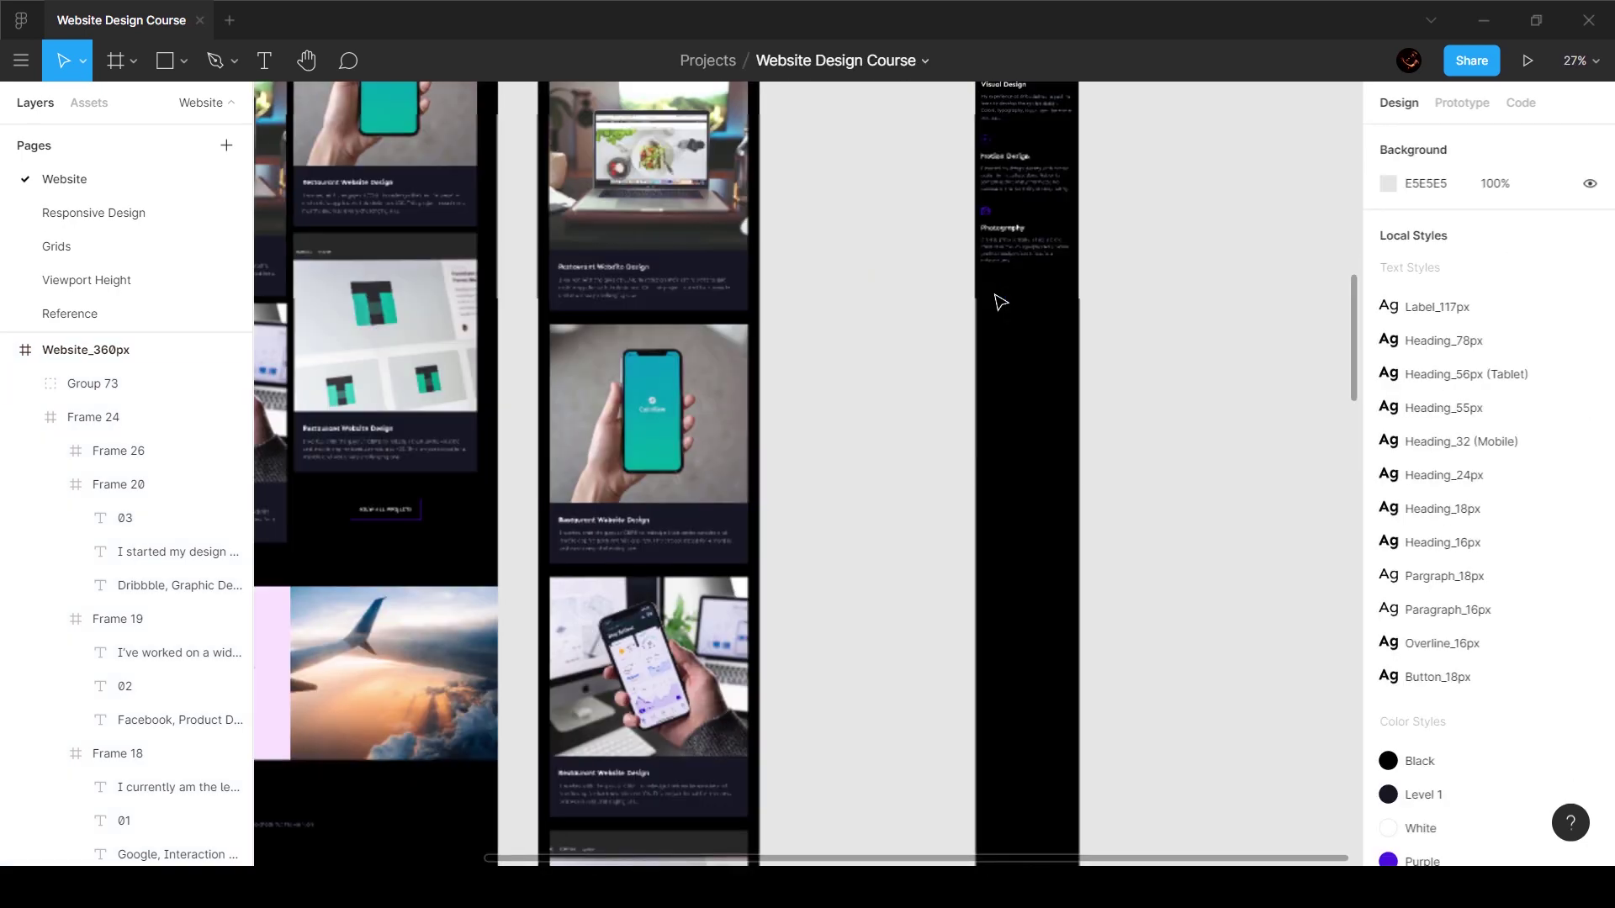
scroll(1001, 303, down, 5)
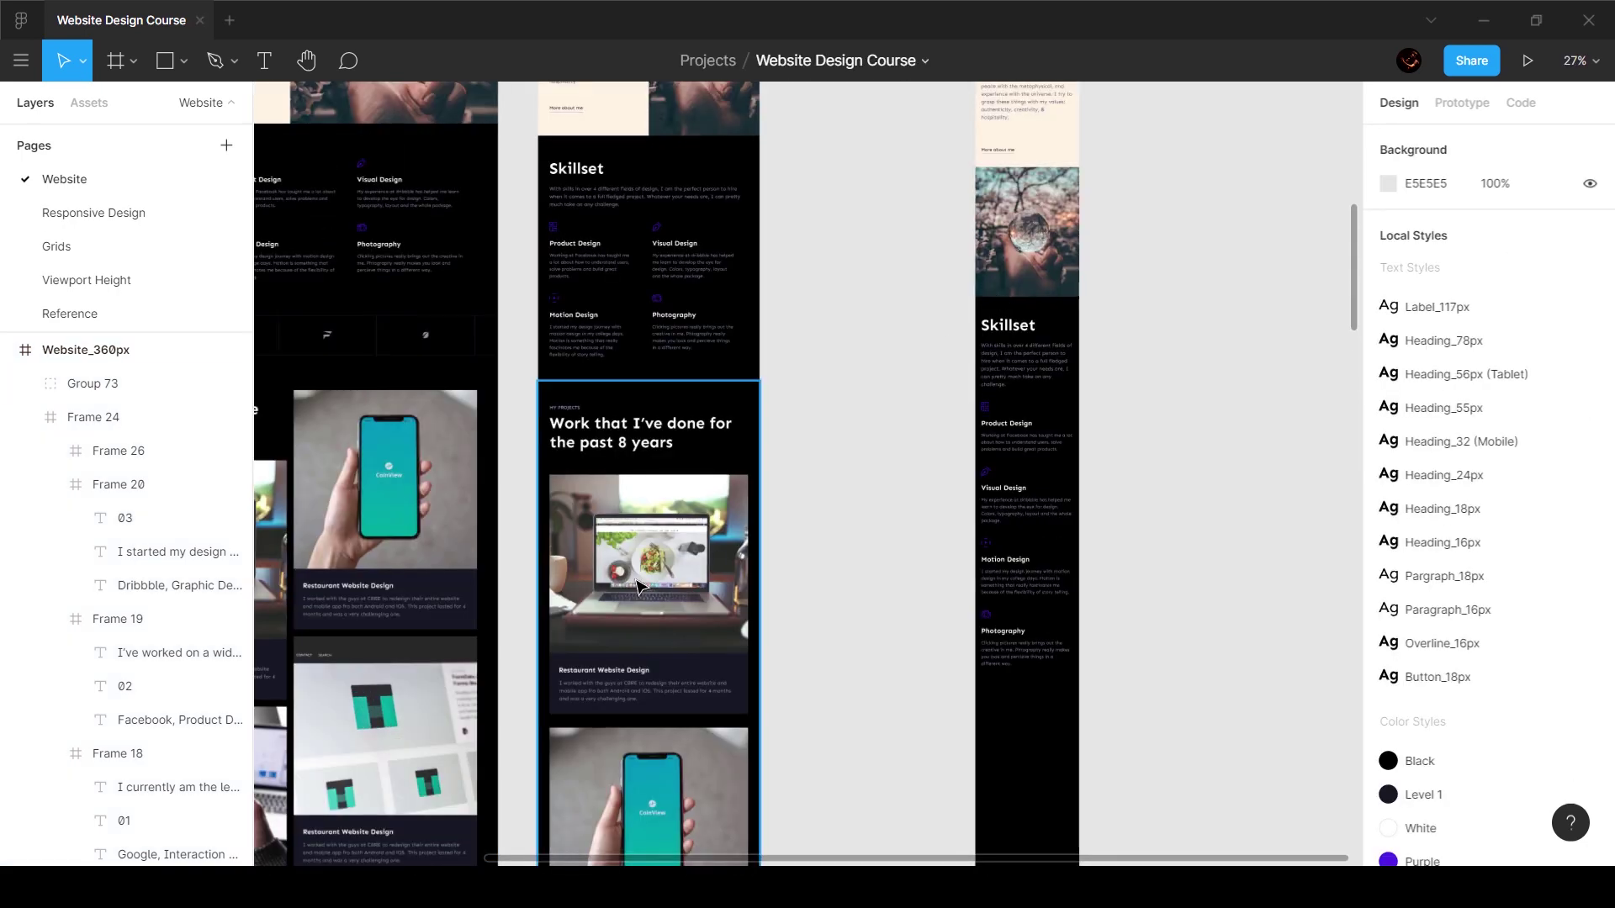
scroll(637, 599, down, 2)
scroll(647, 337, down, 4)
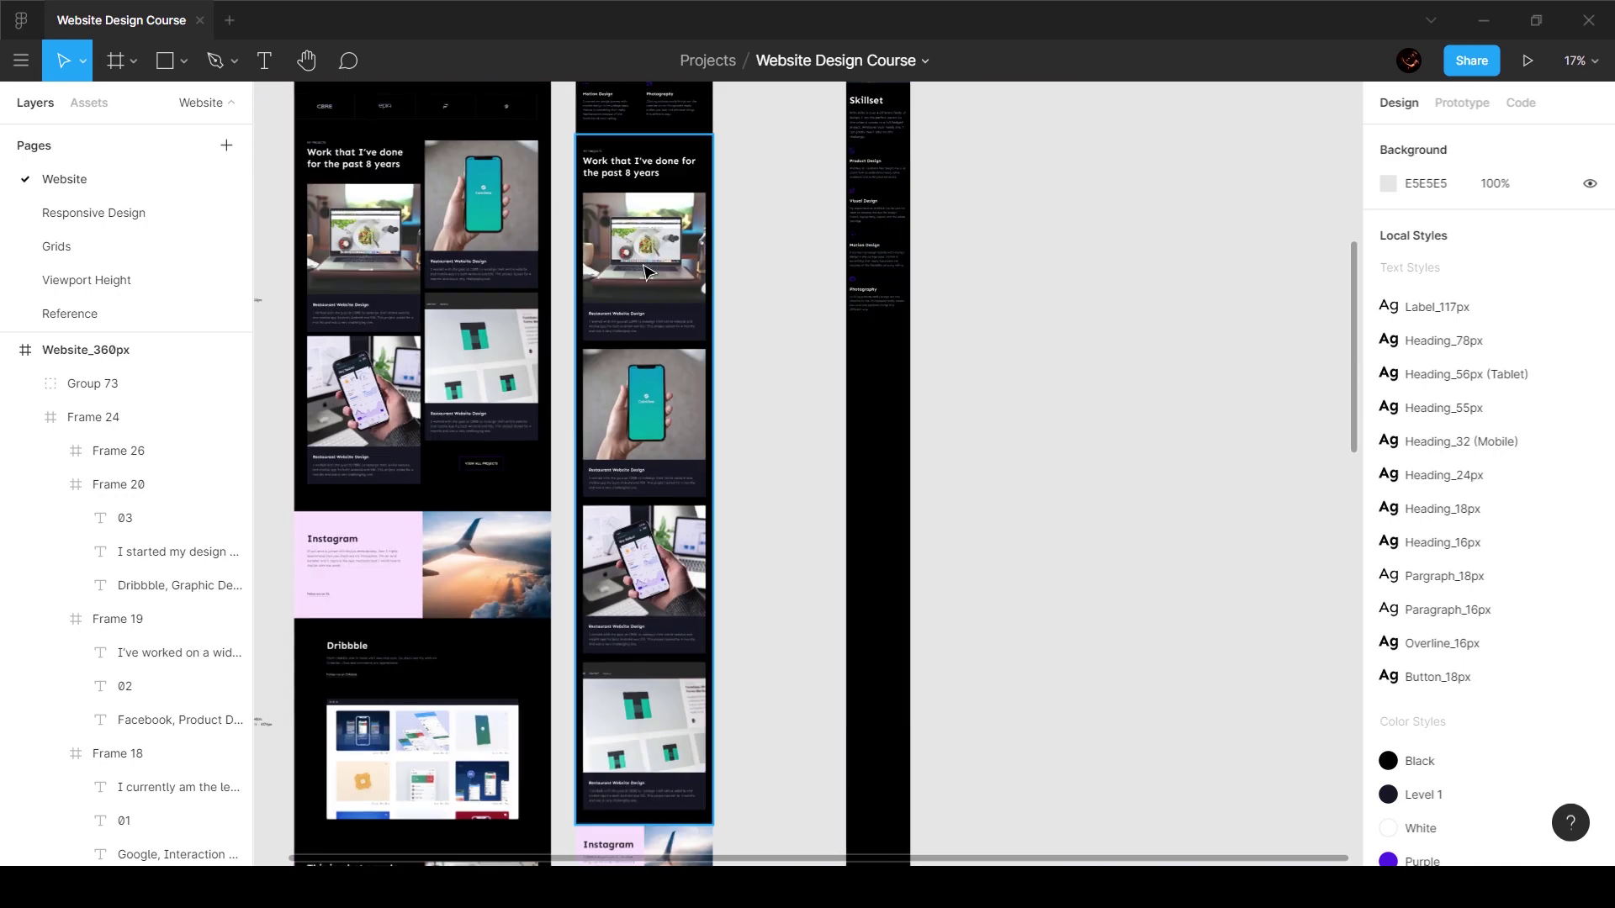
drag(678, 289, 1141, 491)
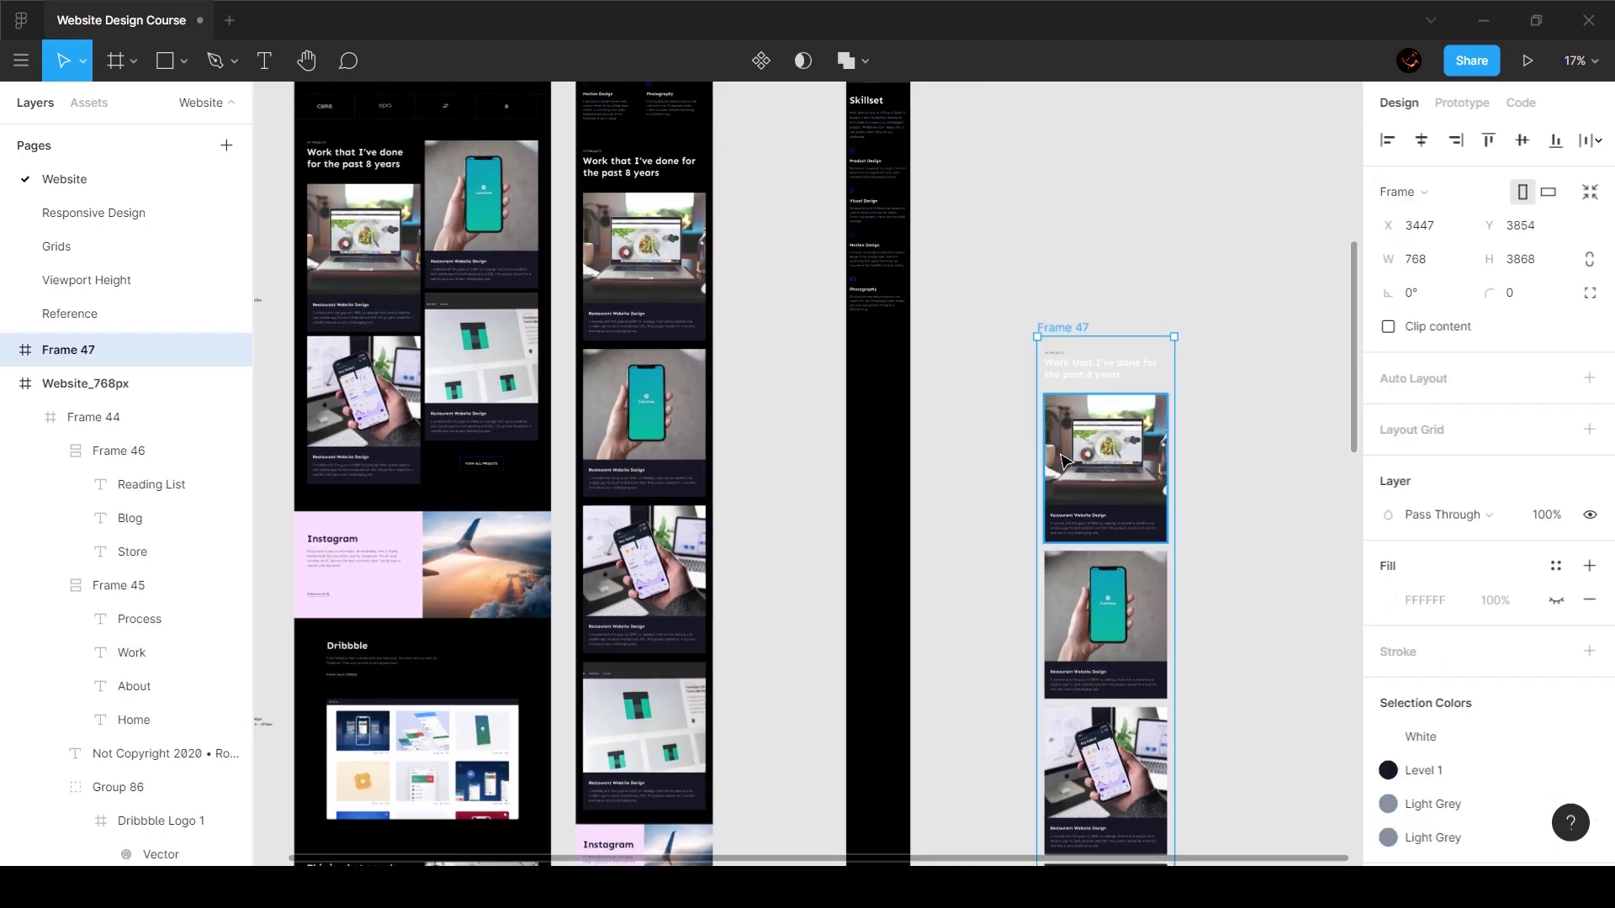
Step: Move the copied section's MY PROJECTS label and heading group into the mobile frame, placing it at X 20, Y 4179 under the Photography text
scroll(1109, 452, up, 4)
scroll(1085, 353, down, 2)
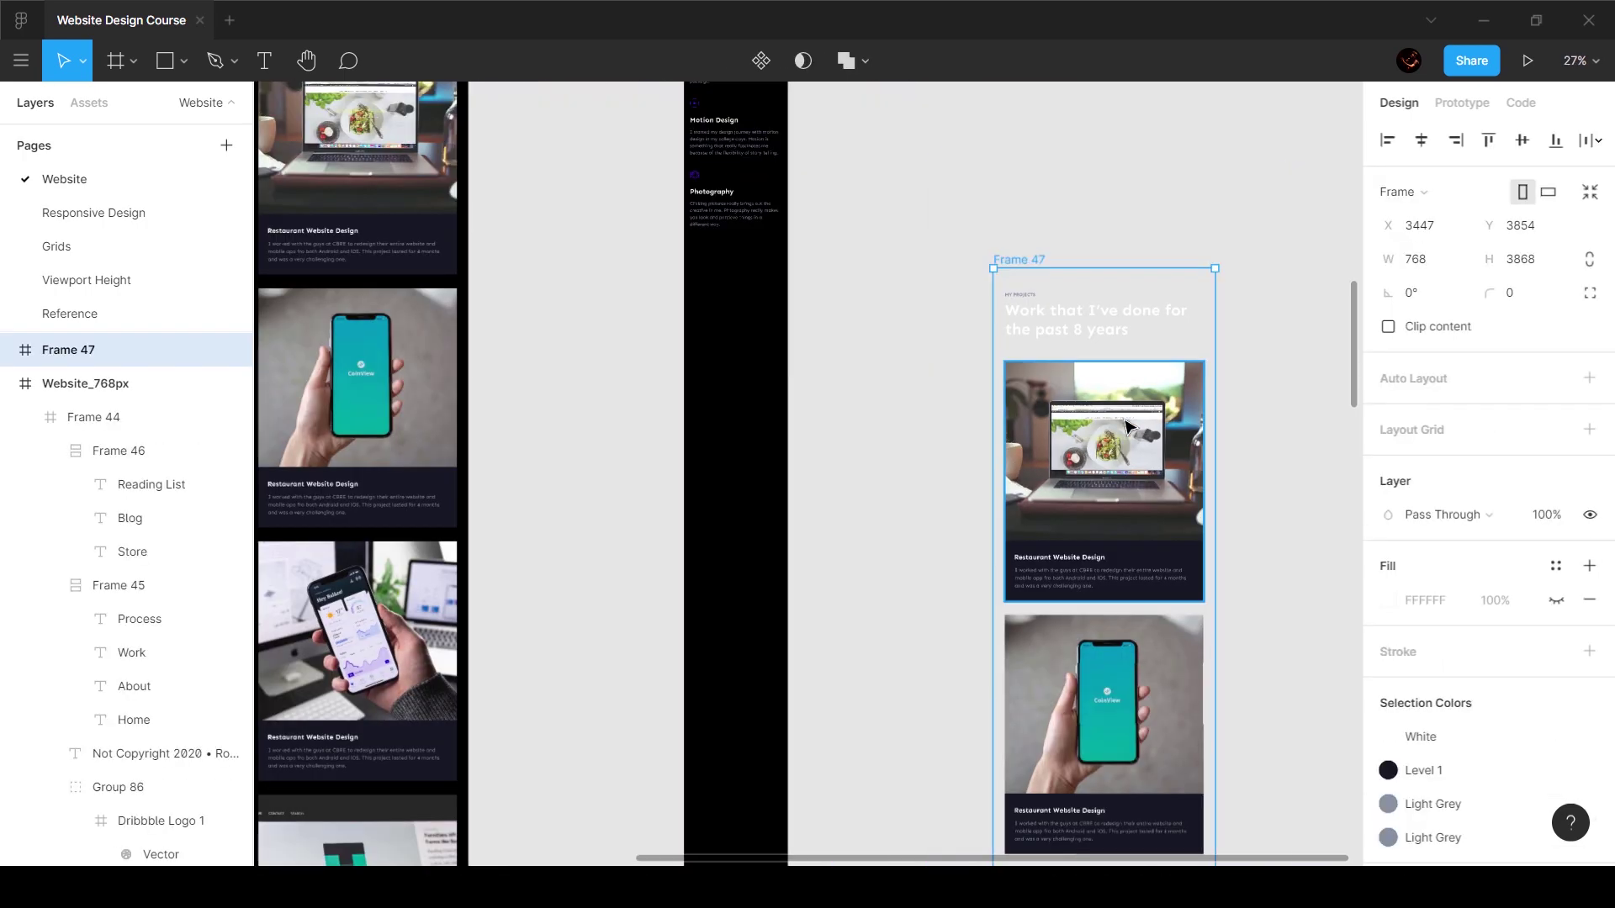
click(1051, 323)
drag(719, 295, 755, 294)
scroll(690, 274, up, 5)
scroll(997, 435, down, 3)
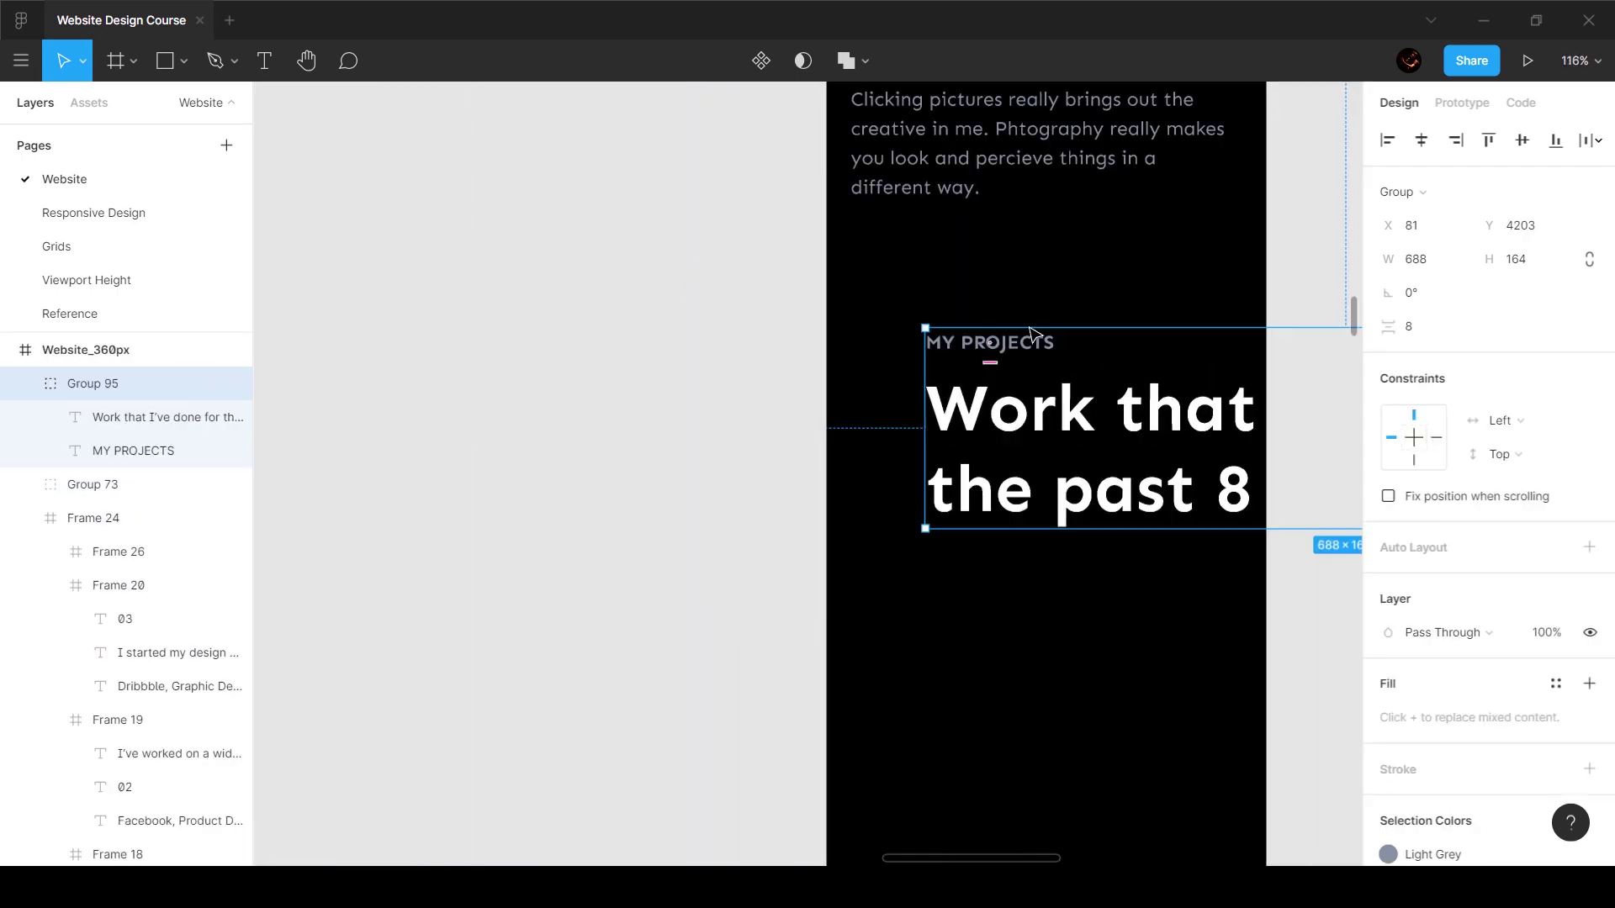
scroll(892, 420, right, 3)
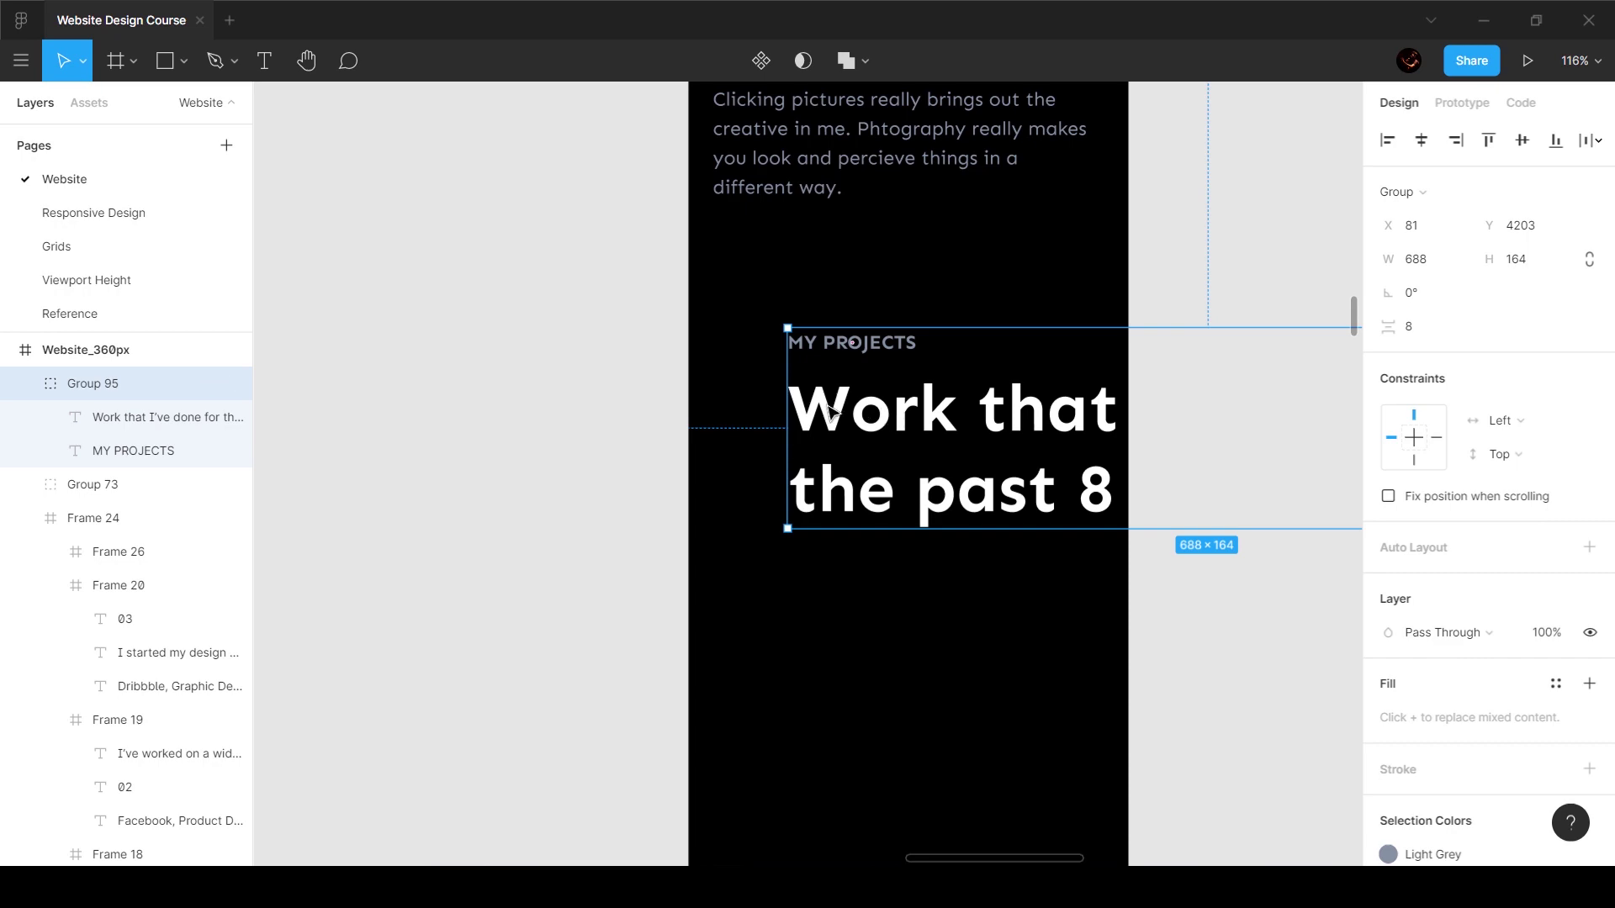
drag(831, 410, 757, 382)
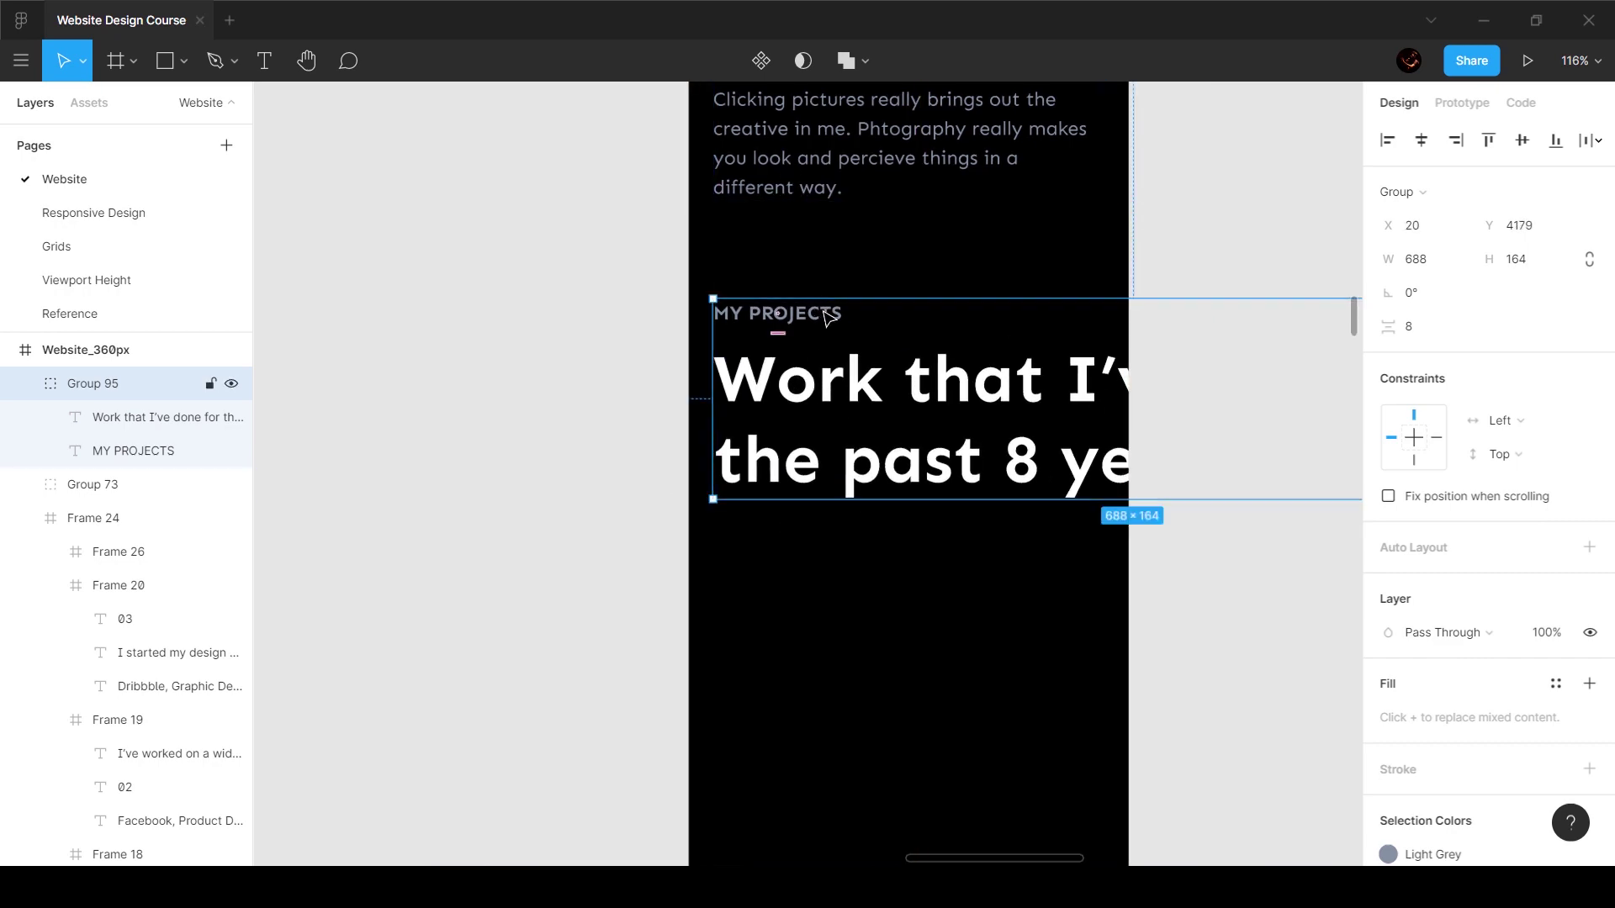
scroll(824, 316, up, 4)
scroll(826, 318, down, 8)
click(825, 343)
scroll(826, 342, up, 5)
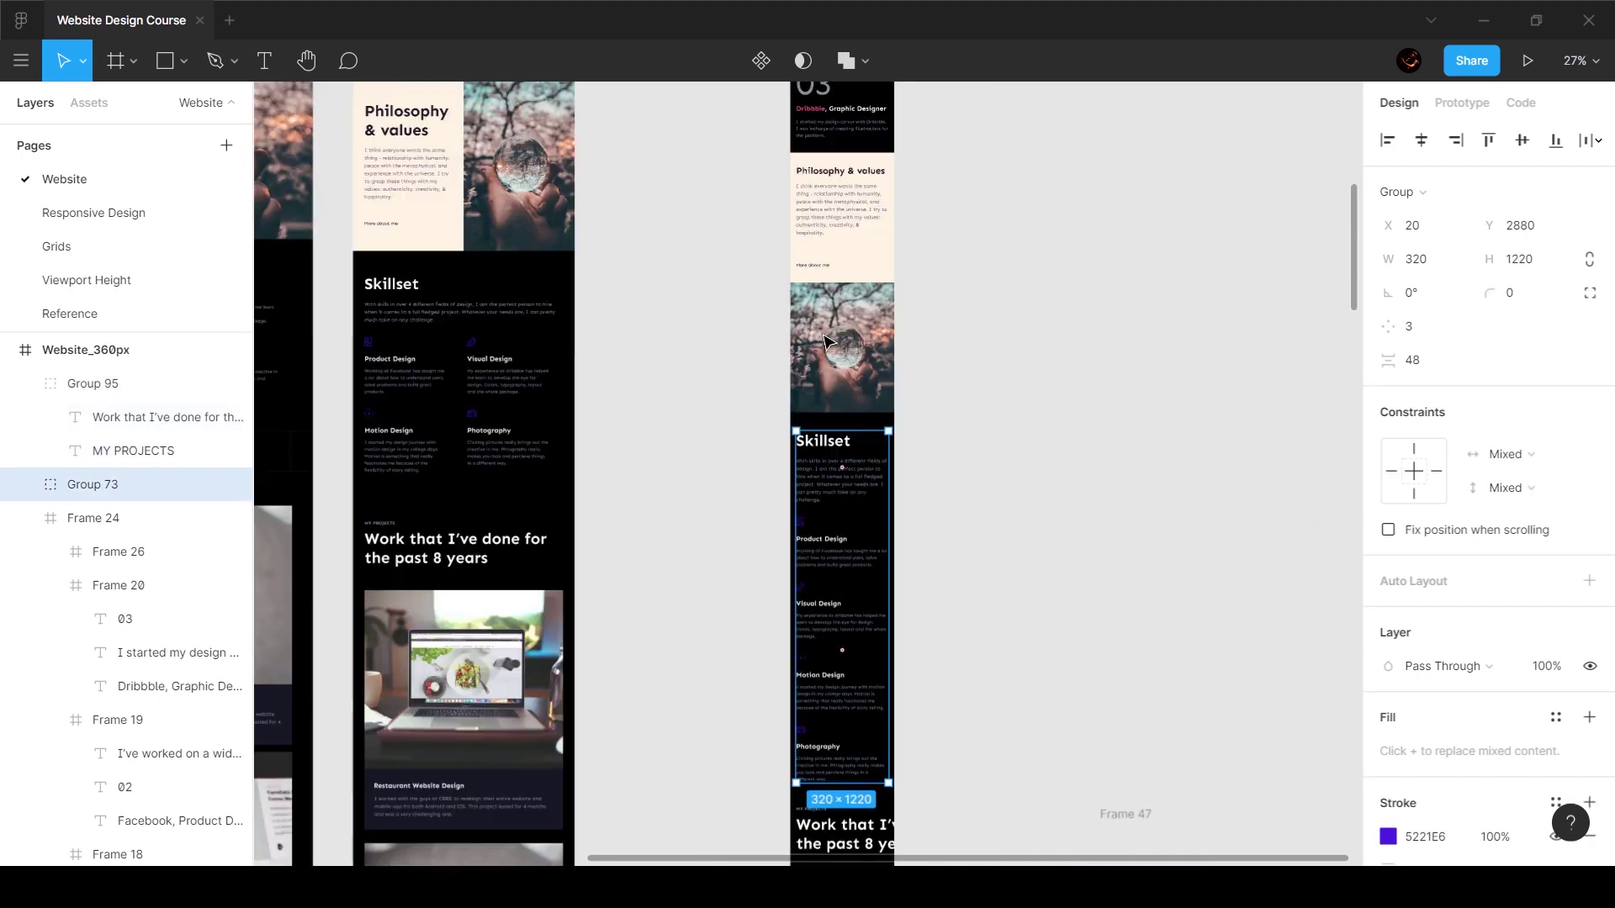
scroll(843, 545, down, 3)
shift+click(822, 535)
drag(832, 397, 833, 457)
key(ctrl+z)
key(ctrl+z)
Step: Move the projects heading group down to about Y 4569 to clear space beneath the Skillset section
click(926, 623)
click(828, 526)
drag(838, 541, 842, 655)
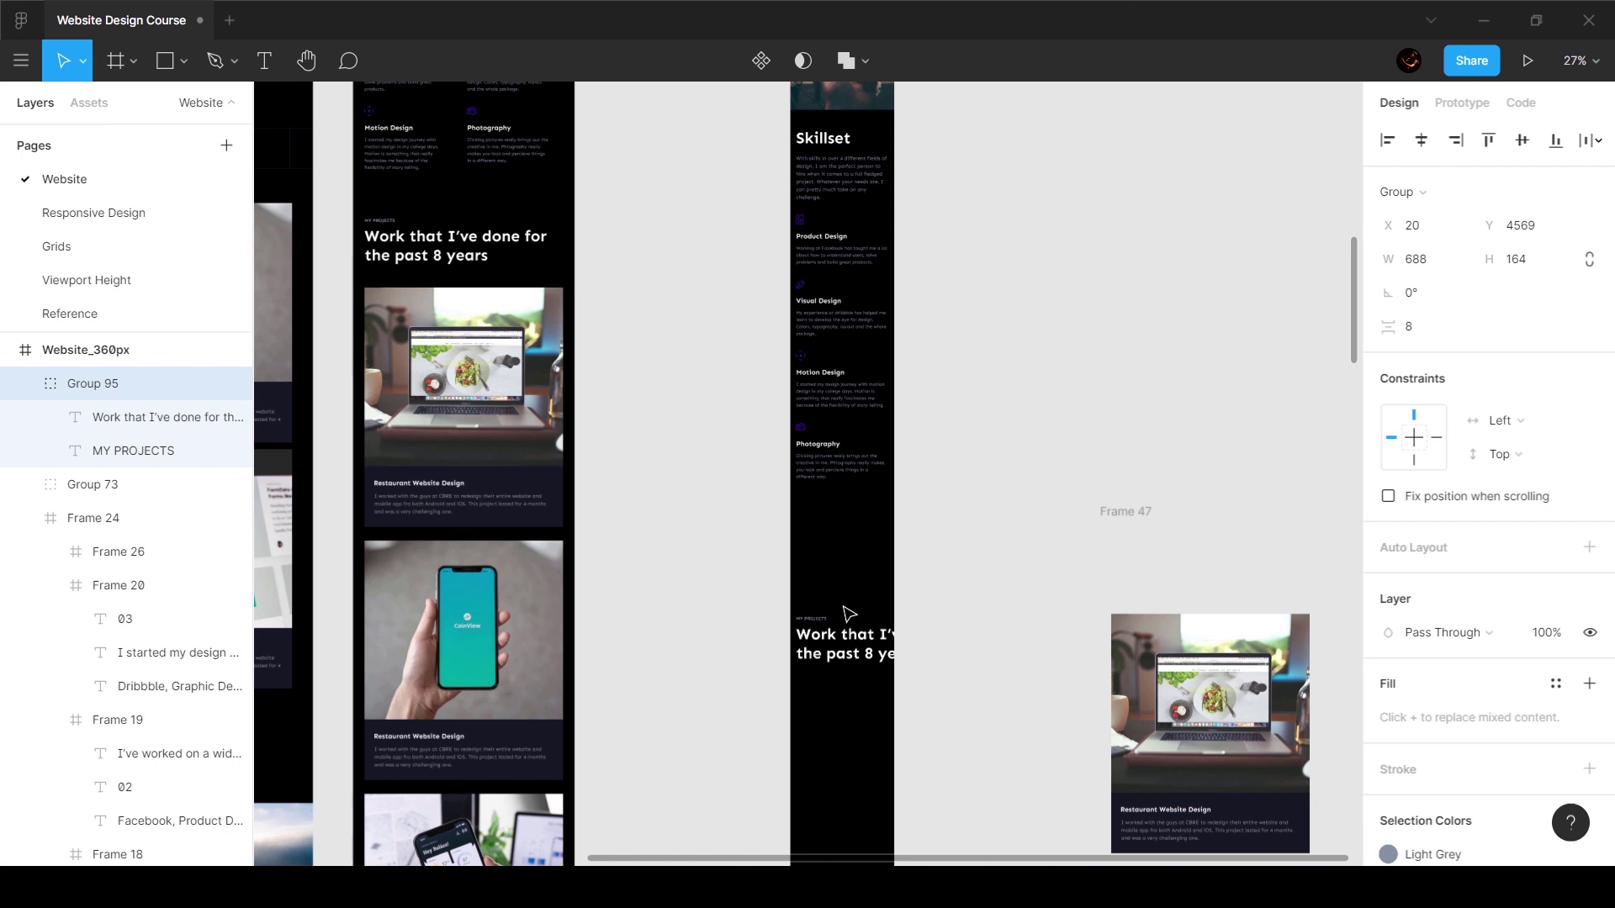
Step: Wrap the mobile Skillset group in a frame and enlarge it evenly to 360 × 1348, spanning the full mobile width at X 0, Y 2816
right_click(831, 225)
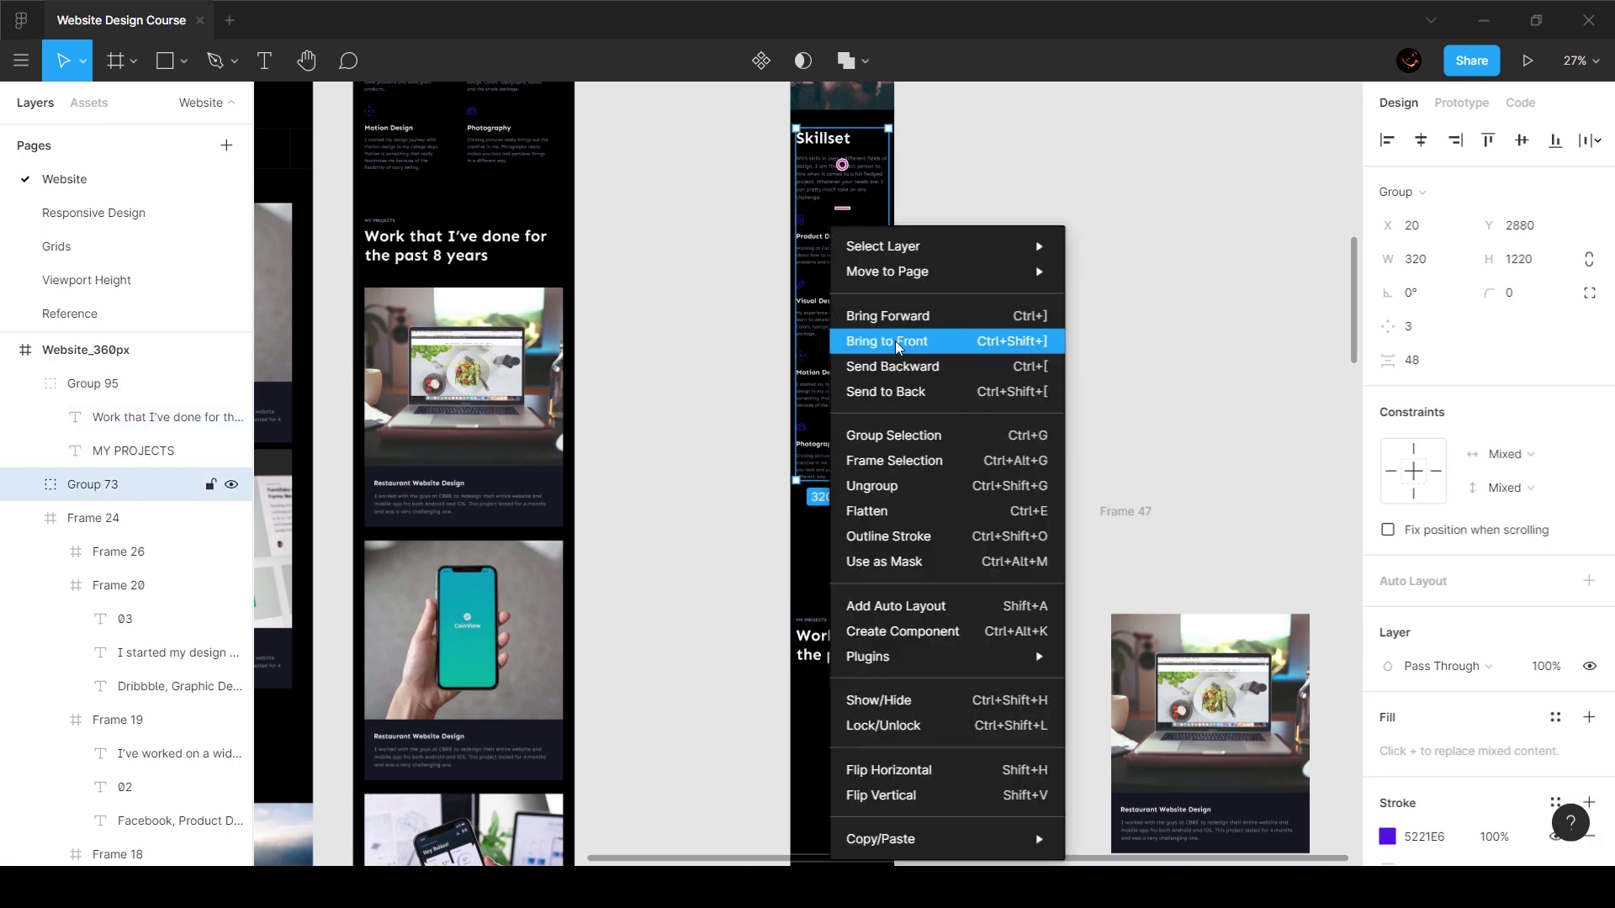
click(897, 459)
key(alt)
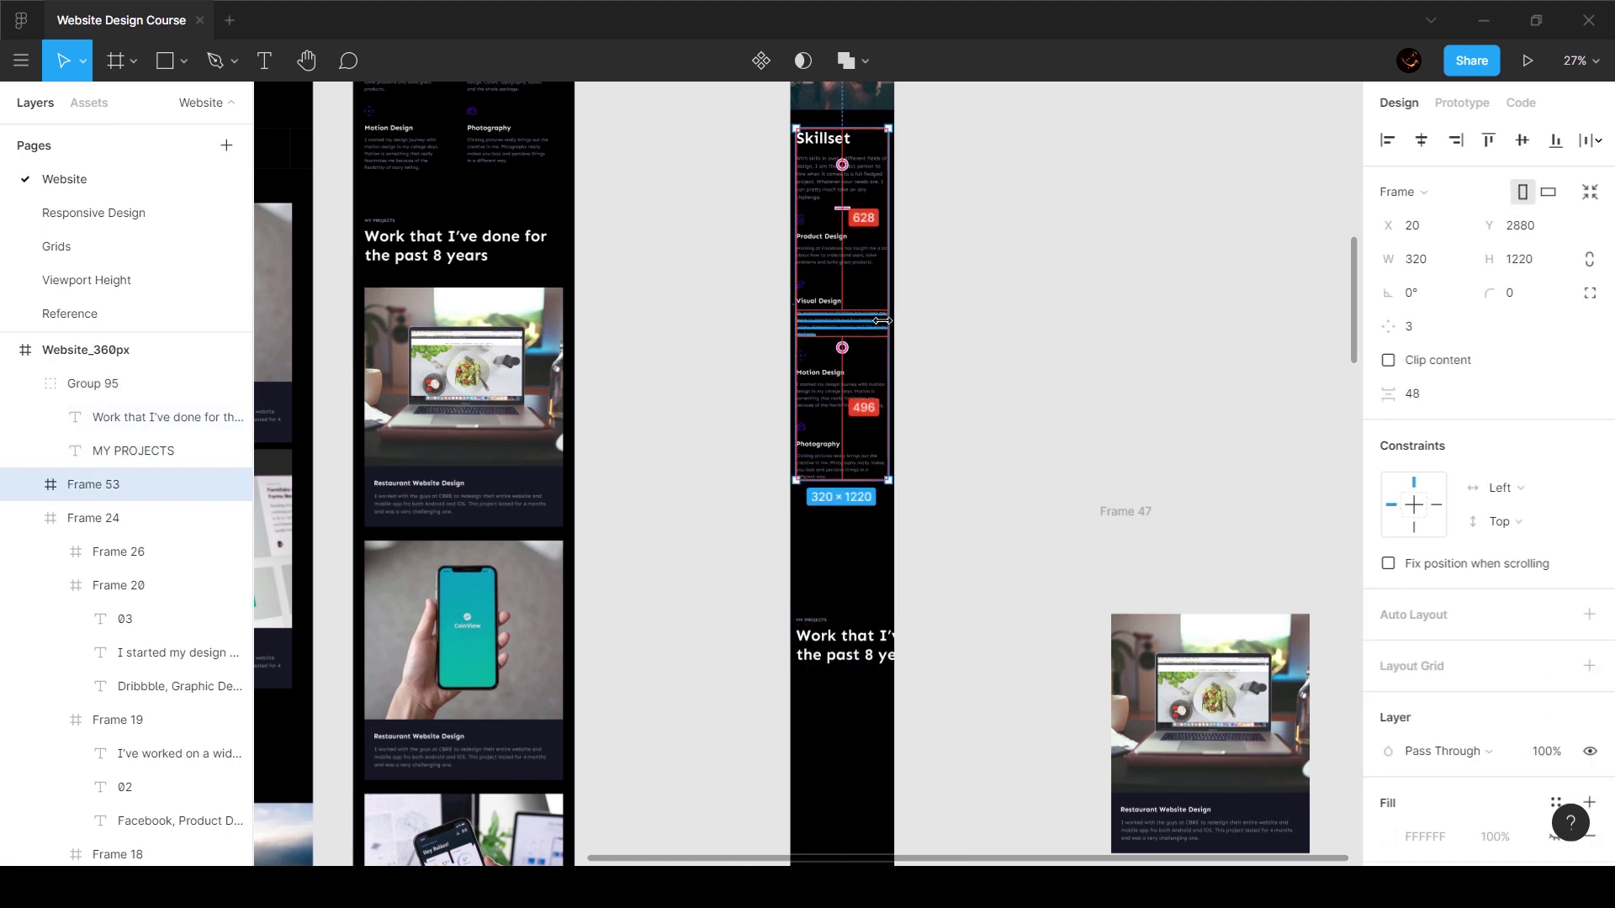
drag(892, 320, 894, 323)
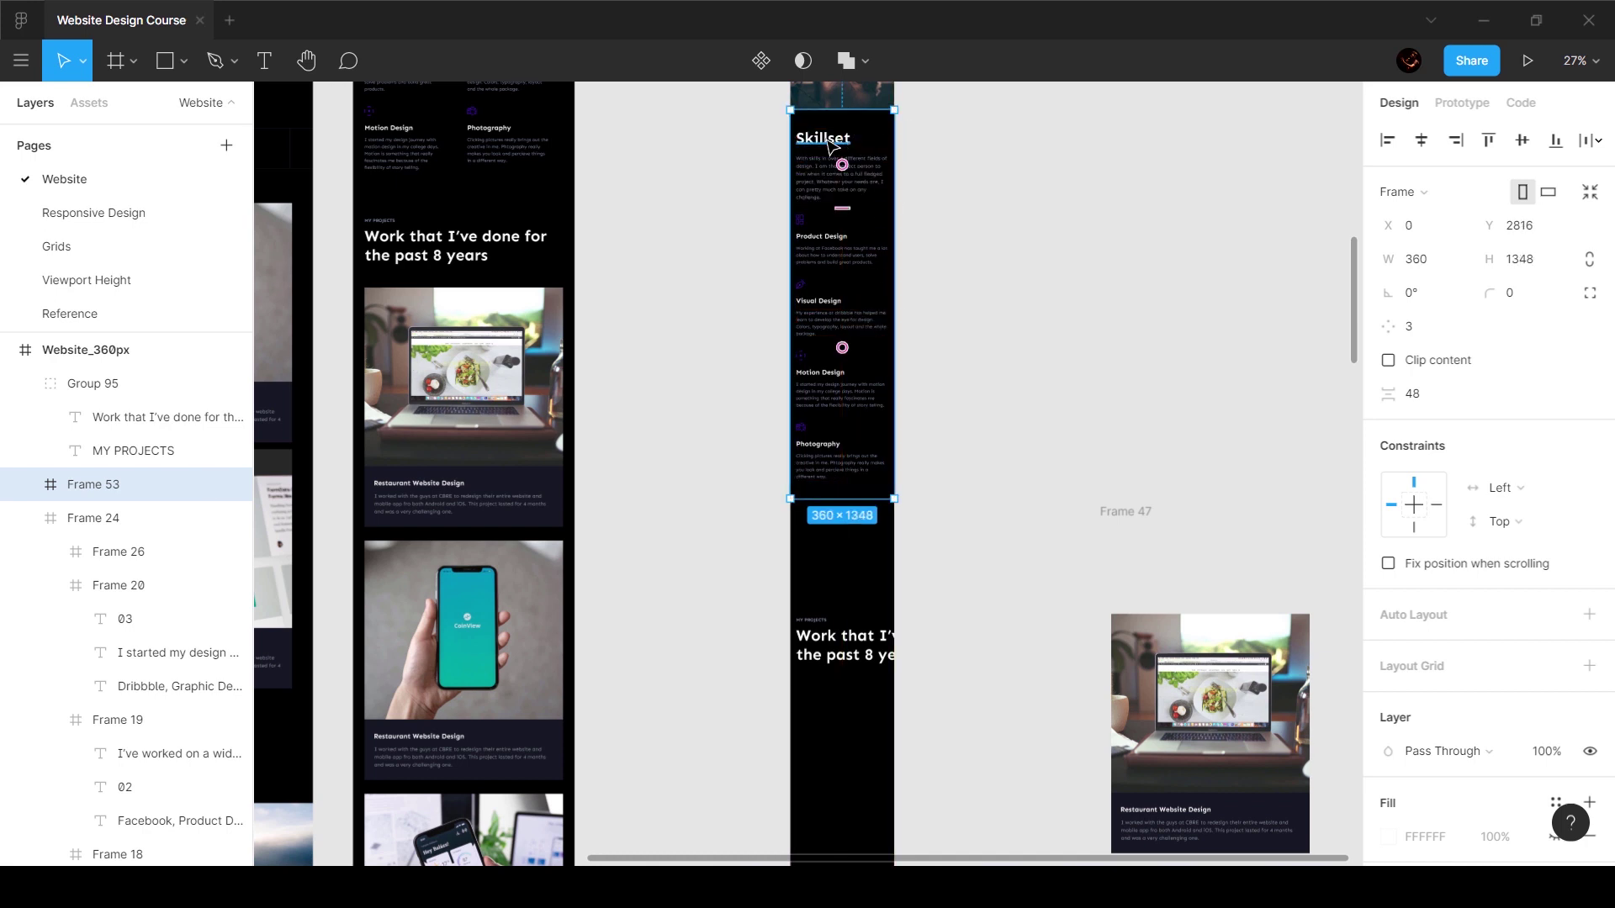
ctrl+click(829, 145)
key(alt)
click(930, 166)
Step: Move the projects heading group up to Y 4212, 48 px below the Skillset frame
scroll(908, 221, up, 6)
scroll(891, 274, down, 6)
click(877, 667)
drag(877, 667, 888, 469)
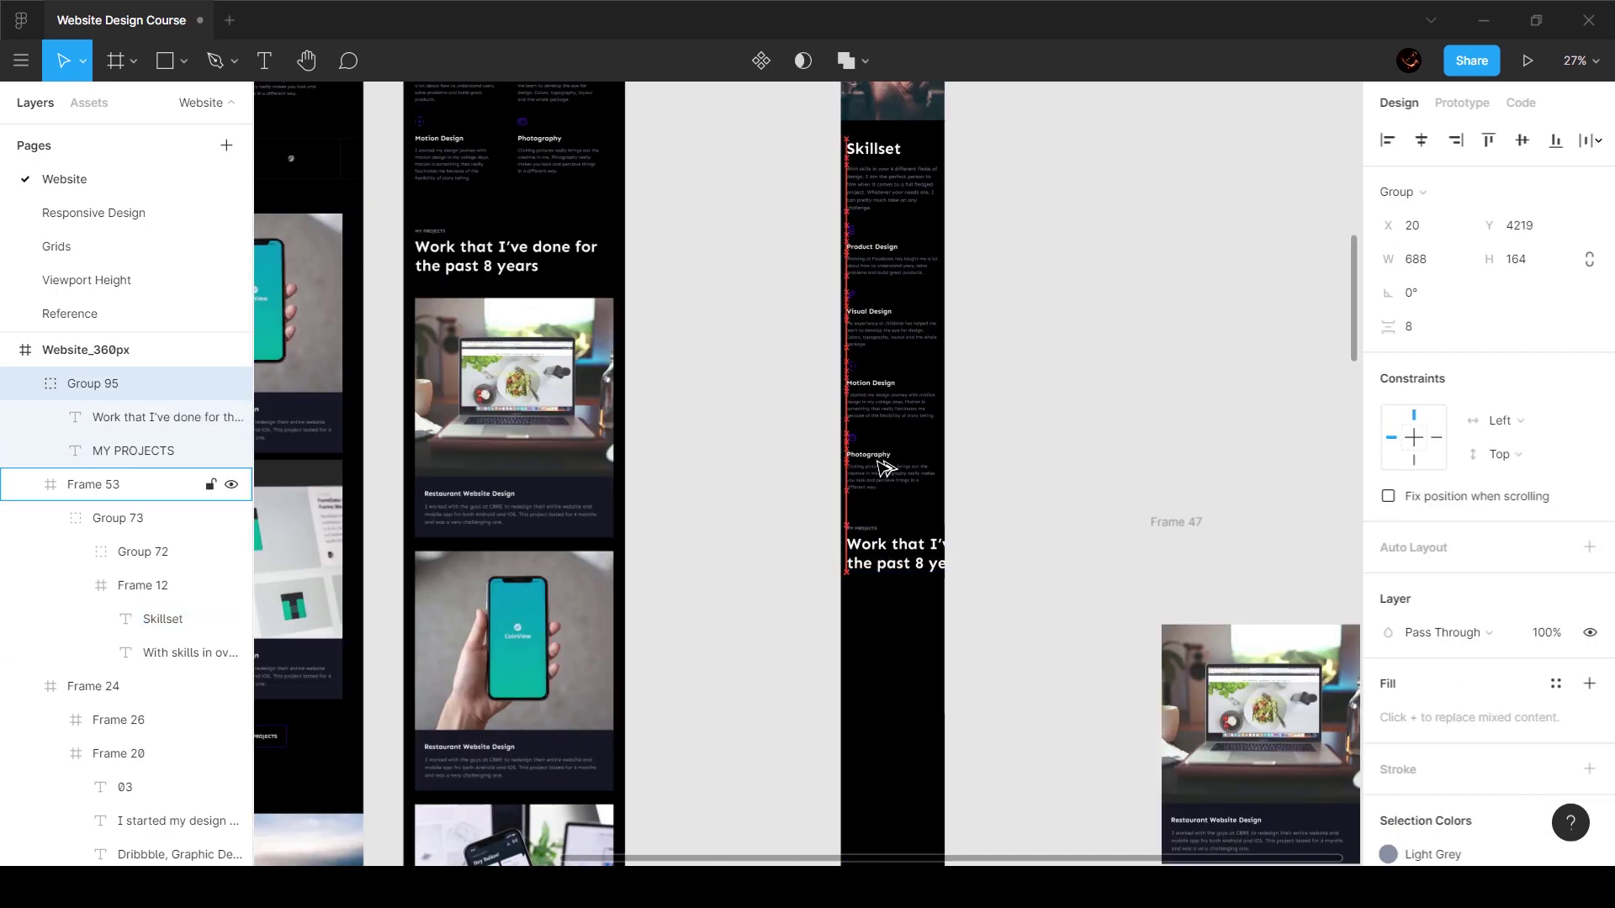
key(Up)
key(Up)
key(Up)
key(Up)
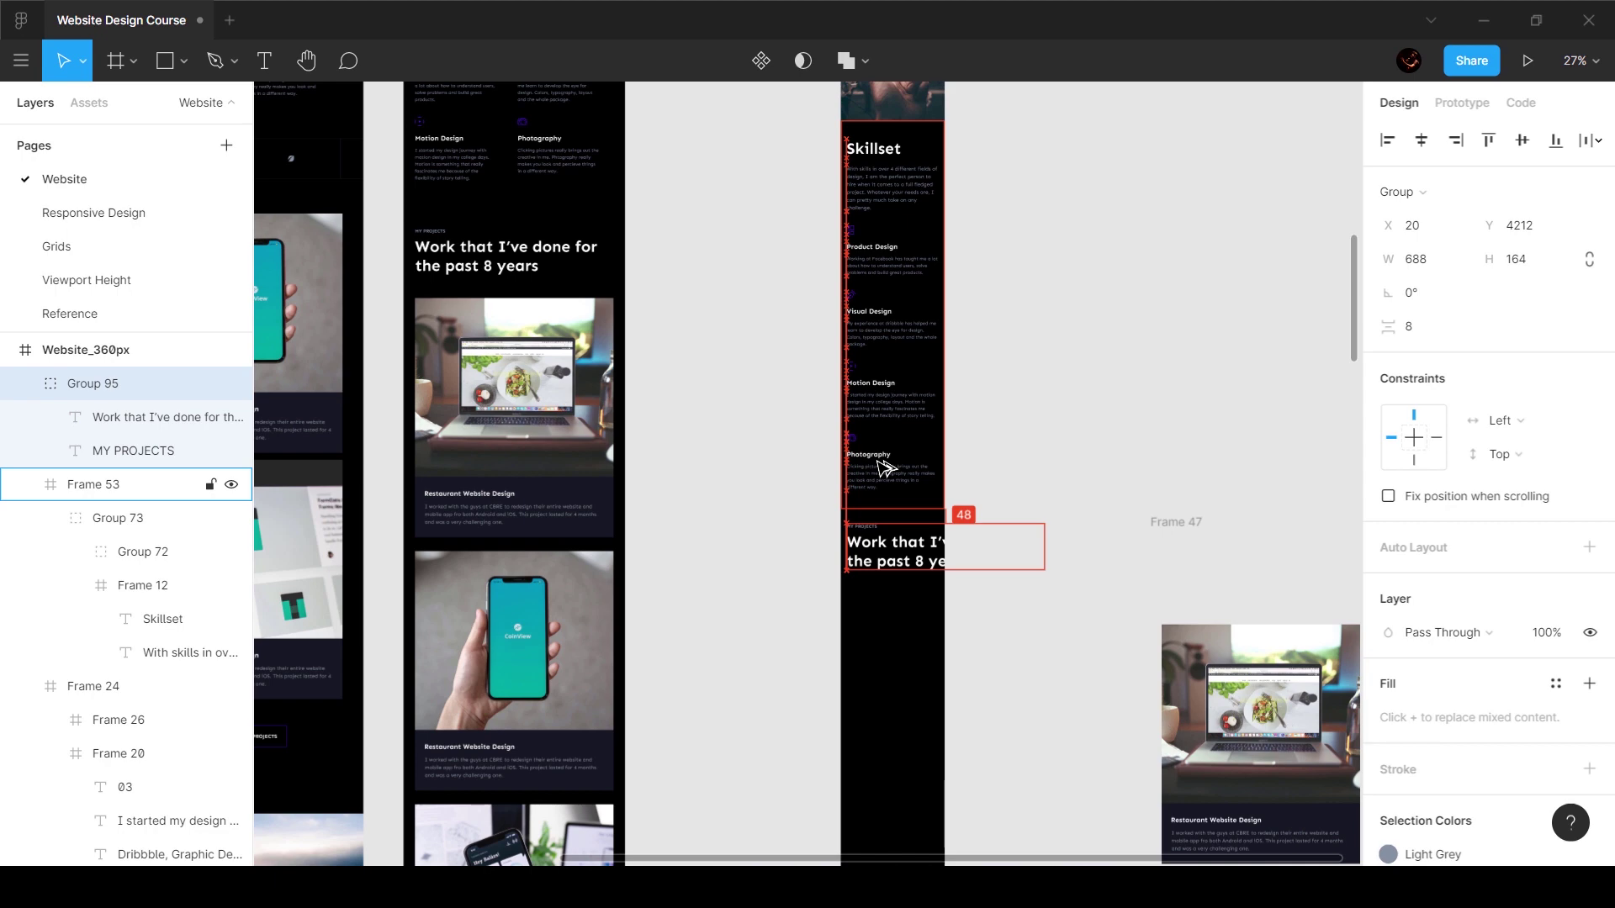
Step: Apply the Heading_32 (Mobile) text style to the Skillset heading, matching the "Philosophy & values" heading
scroll(895, 537, up, 3)
scroll(902, 544, up, 5)
scroll(892, 488, up, 10)
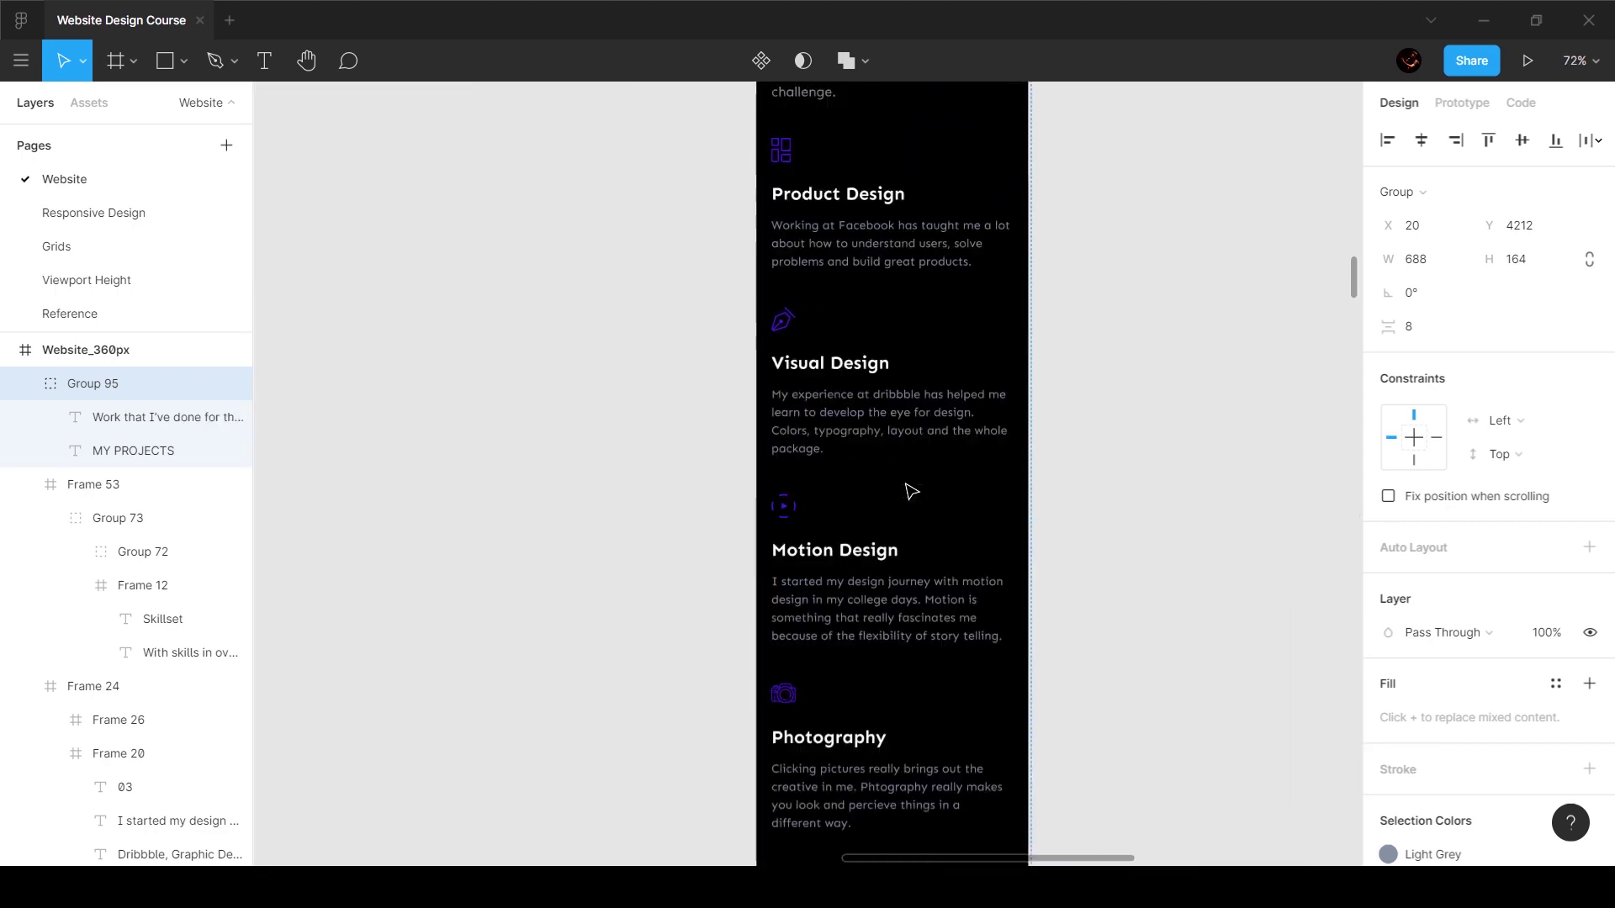
ctrl+click(883, 461)
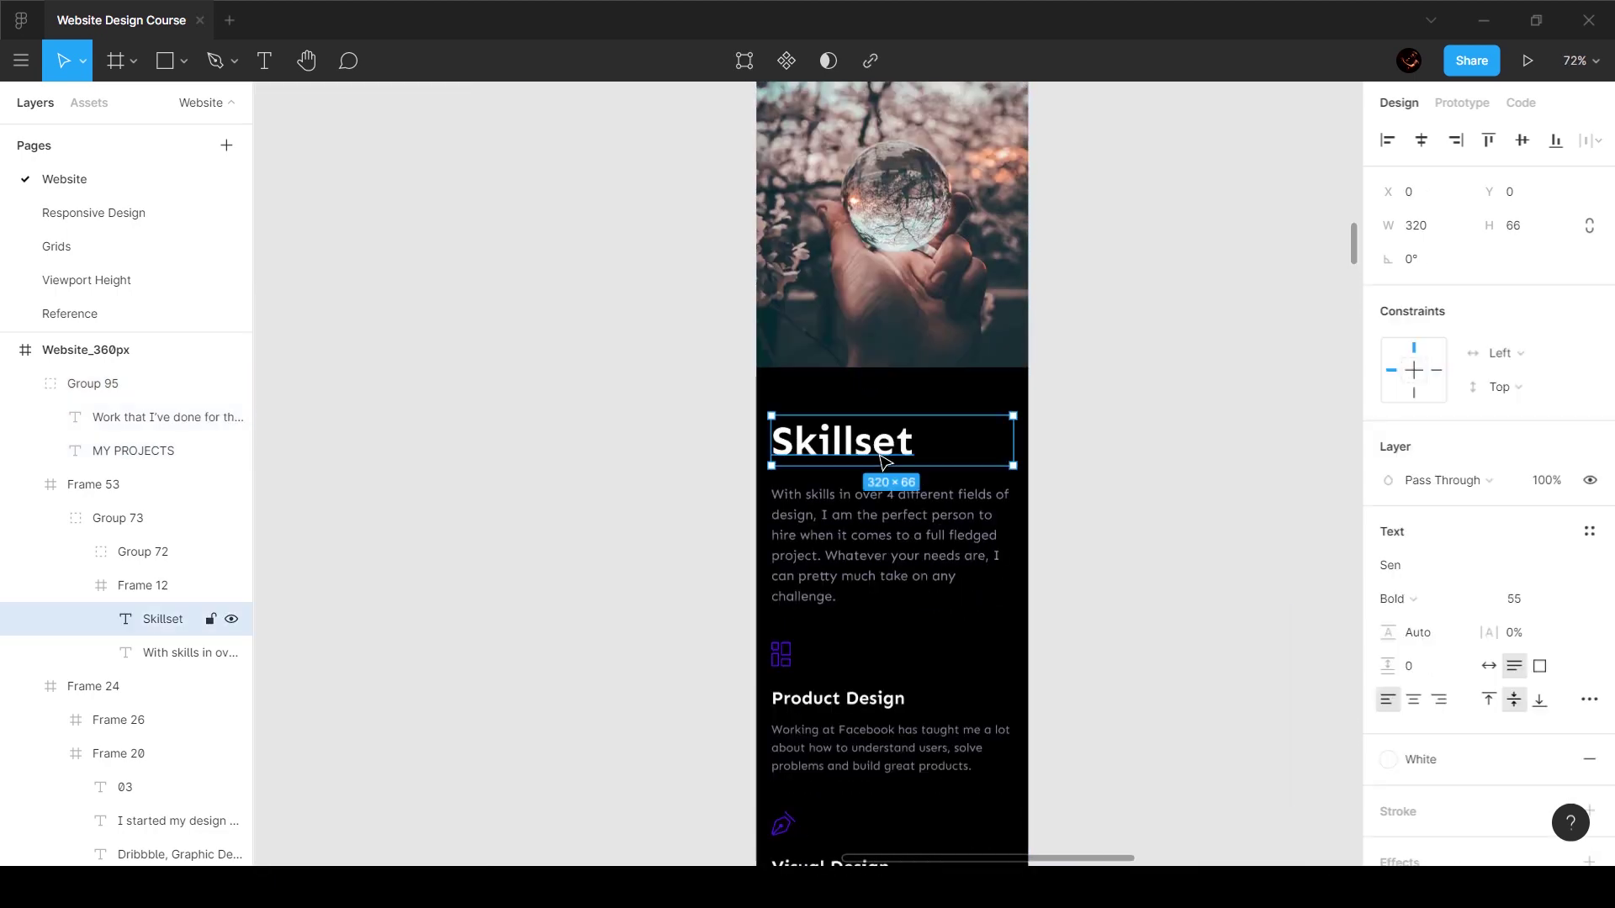
scroll(885, 461, up, 6)
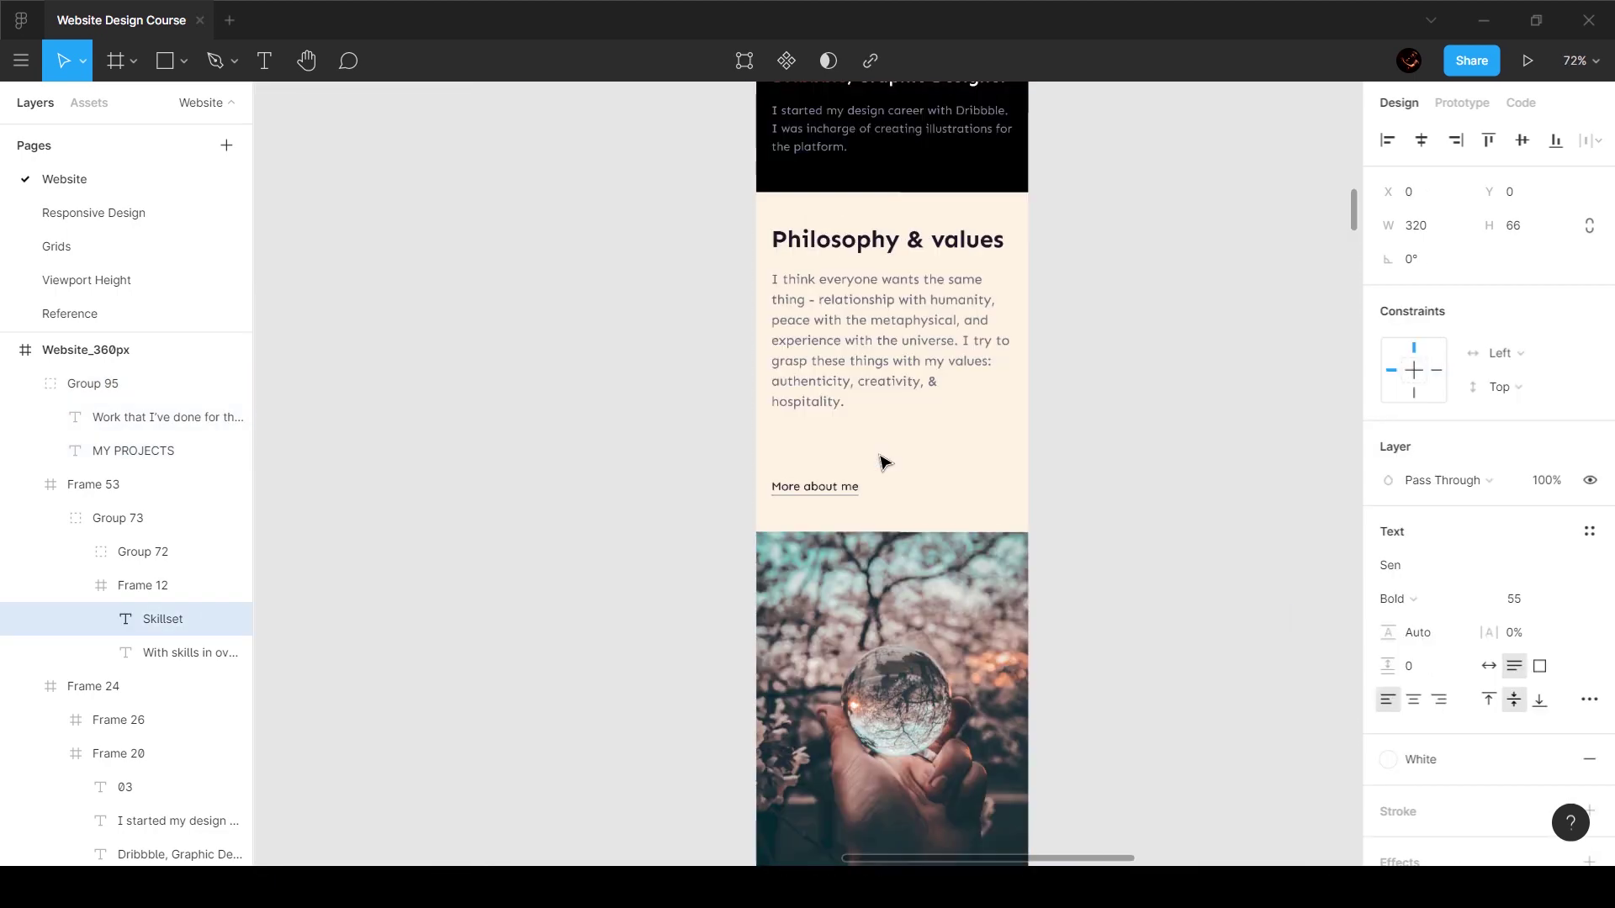
ctrl+click(886, 242)
scroll(1024, 466, down, 4)
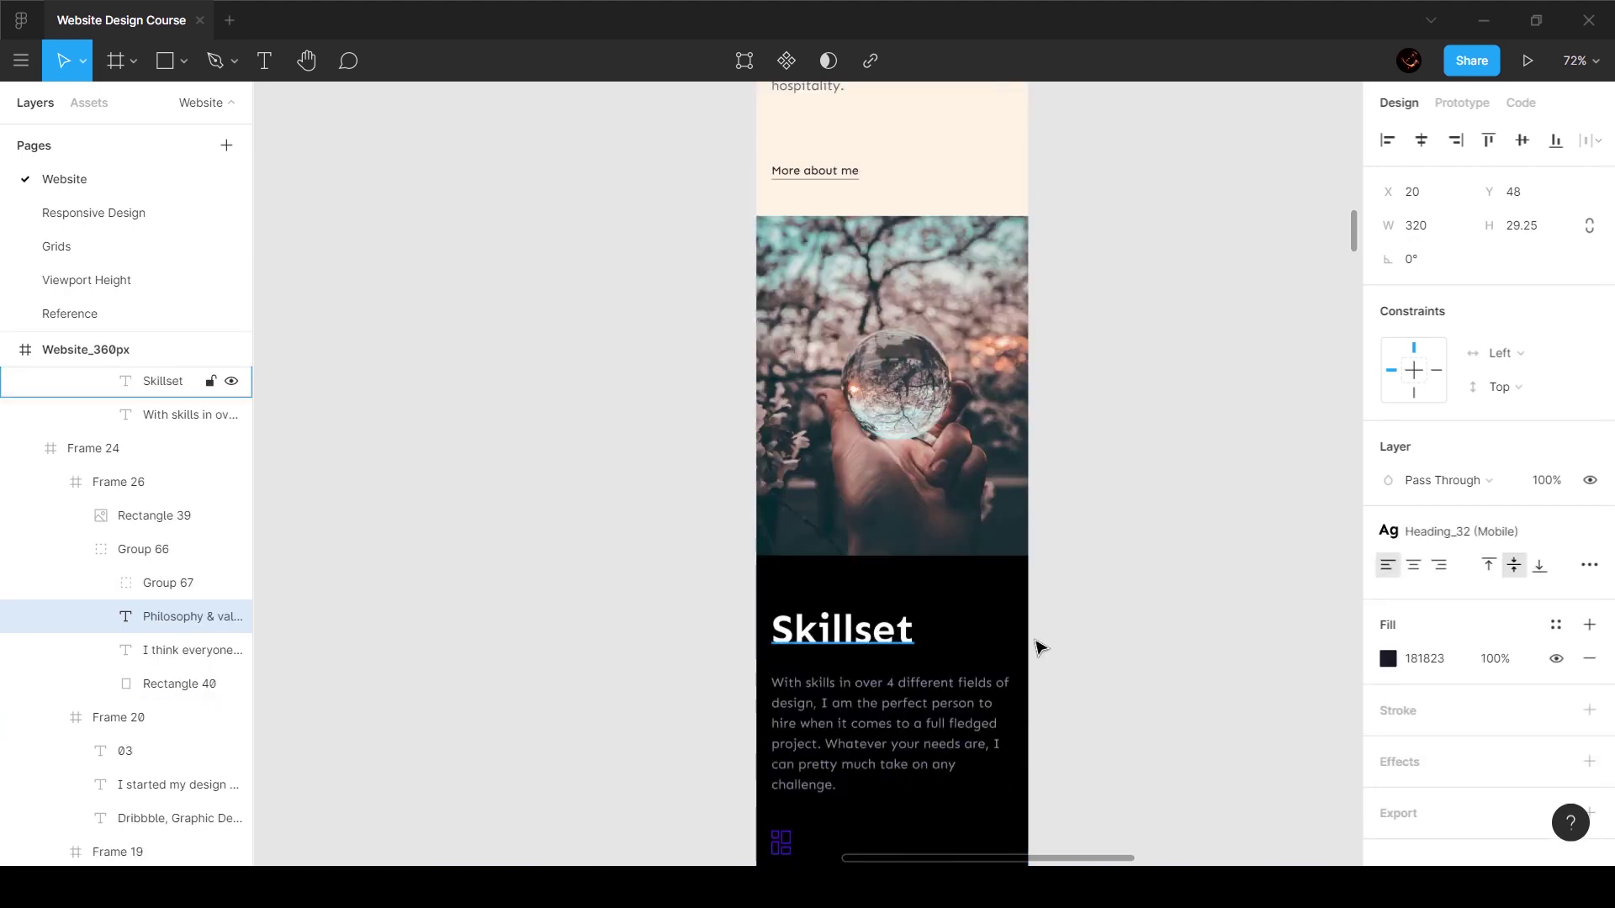
ctrl+click(883, 648)
click(1587, 532)
click(1506, 686)
Step: Nudge the Skillset intro paragraph up closer to its heading and check the spacing to the skill list beneath it
scroll(950, 631, down, 4)
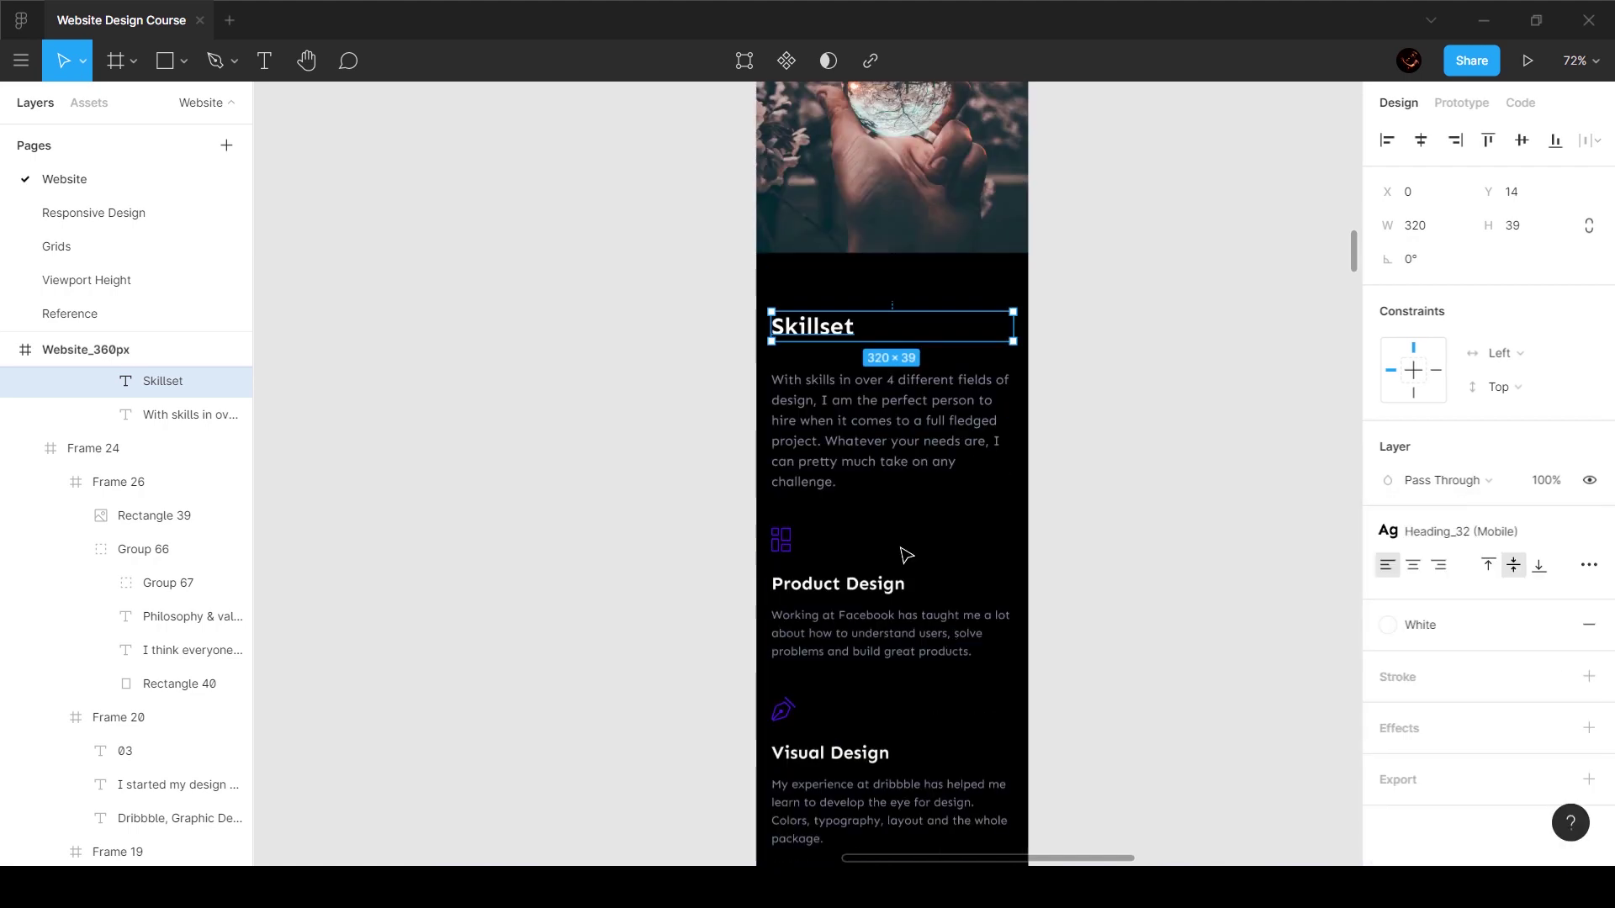
ctrl+click(836, 421)
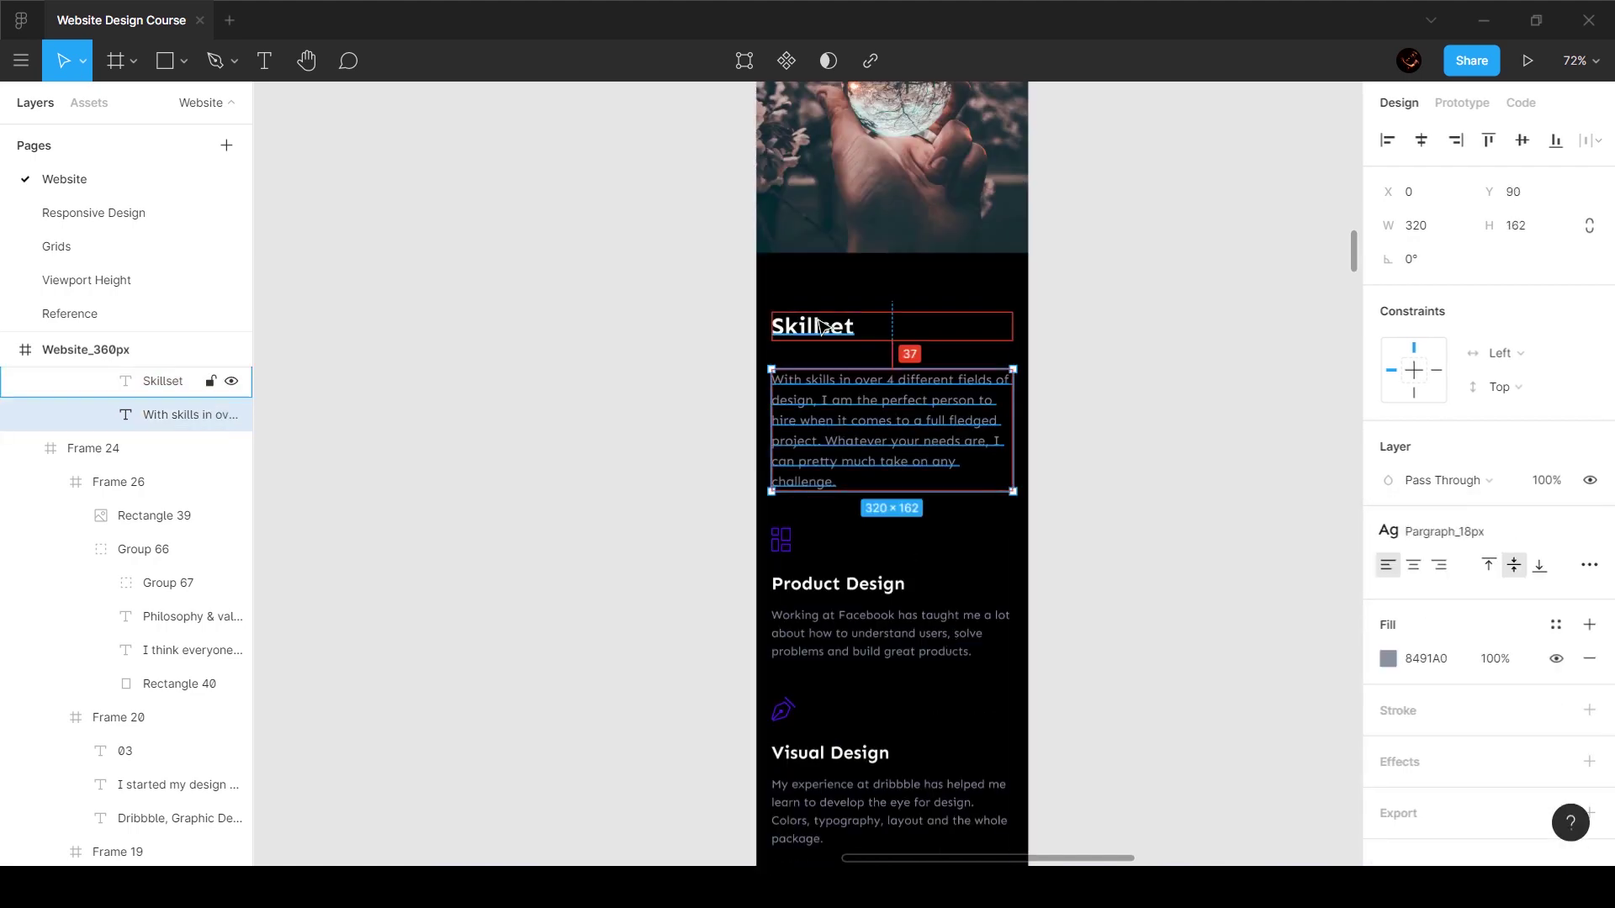
key(shift+Up)
key(Up)
key(Up)
key(Up)
key(shift+Up)
key(Down)
key(Down)
scroll(921, 432, down, 4)
click(892, 518)
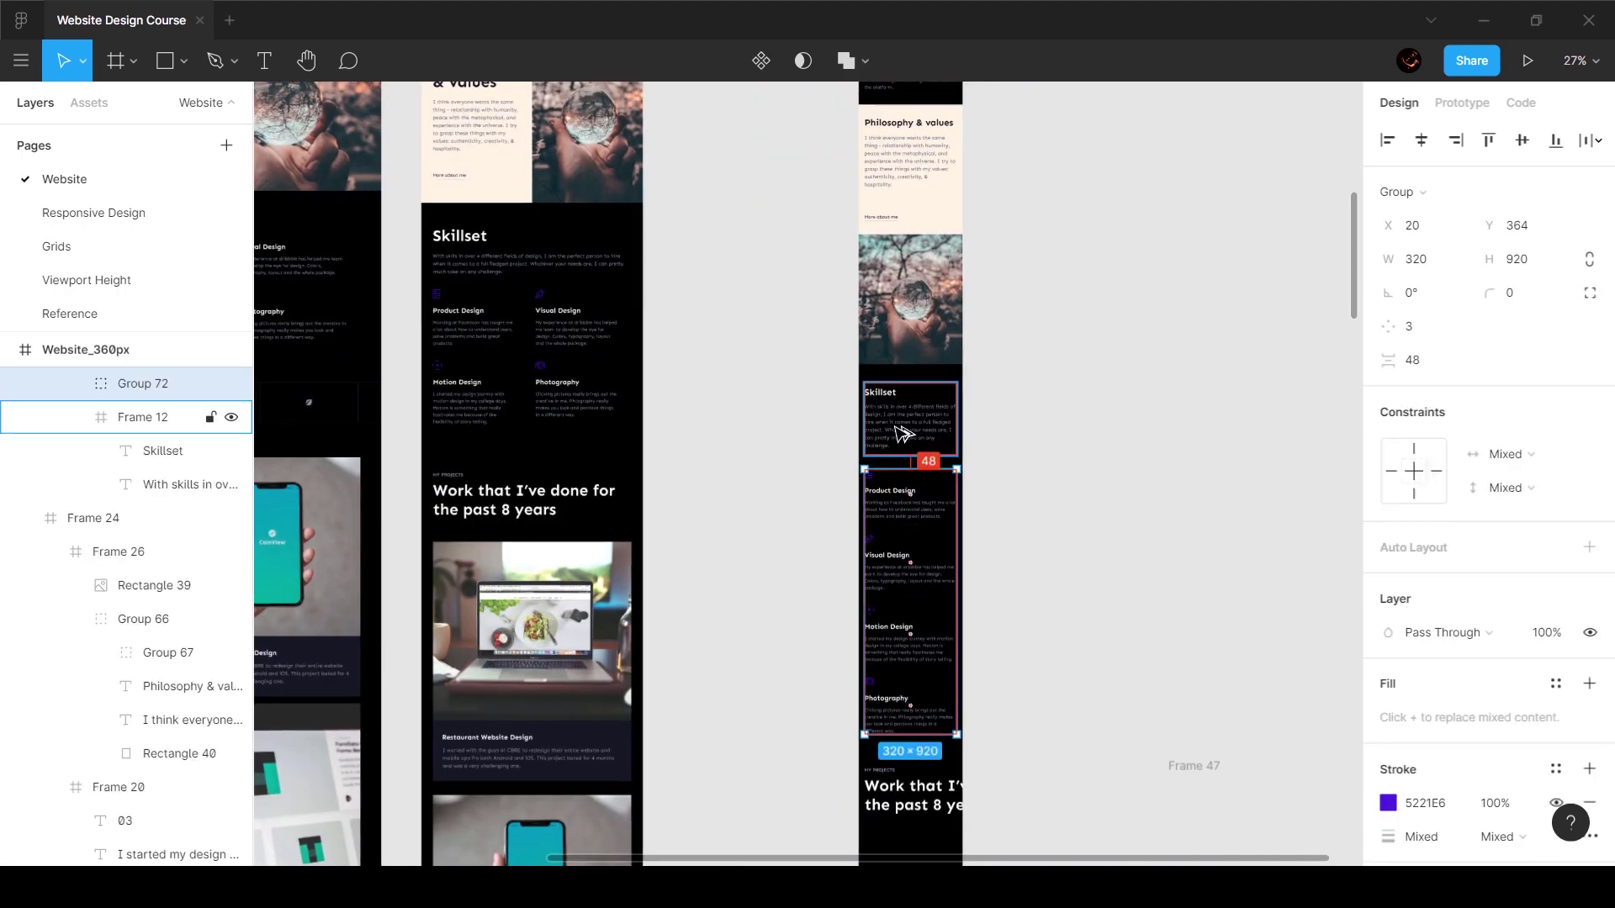
click(1230, 483)
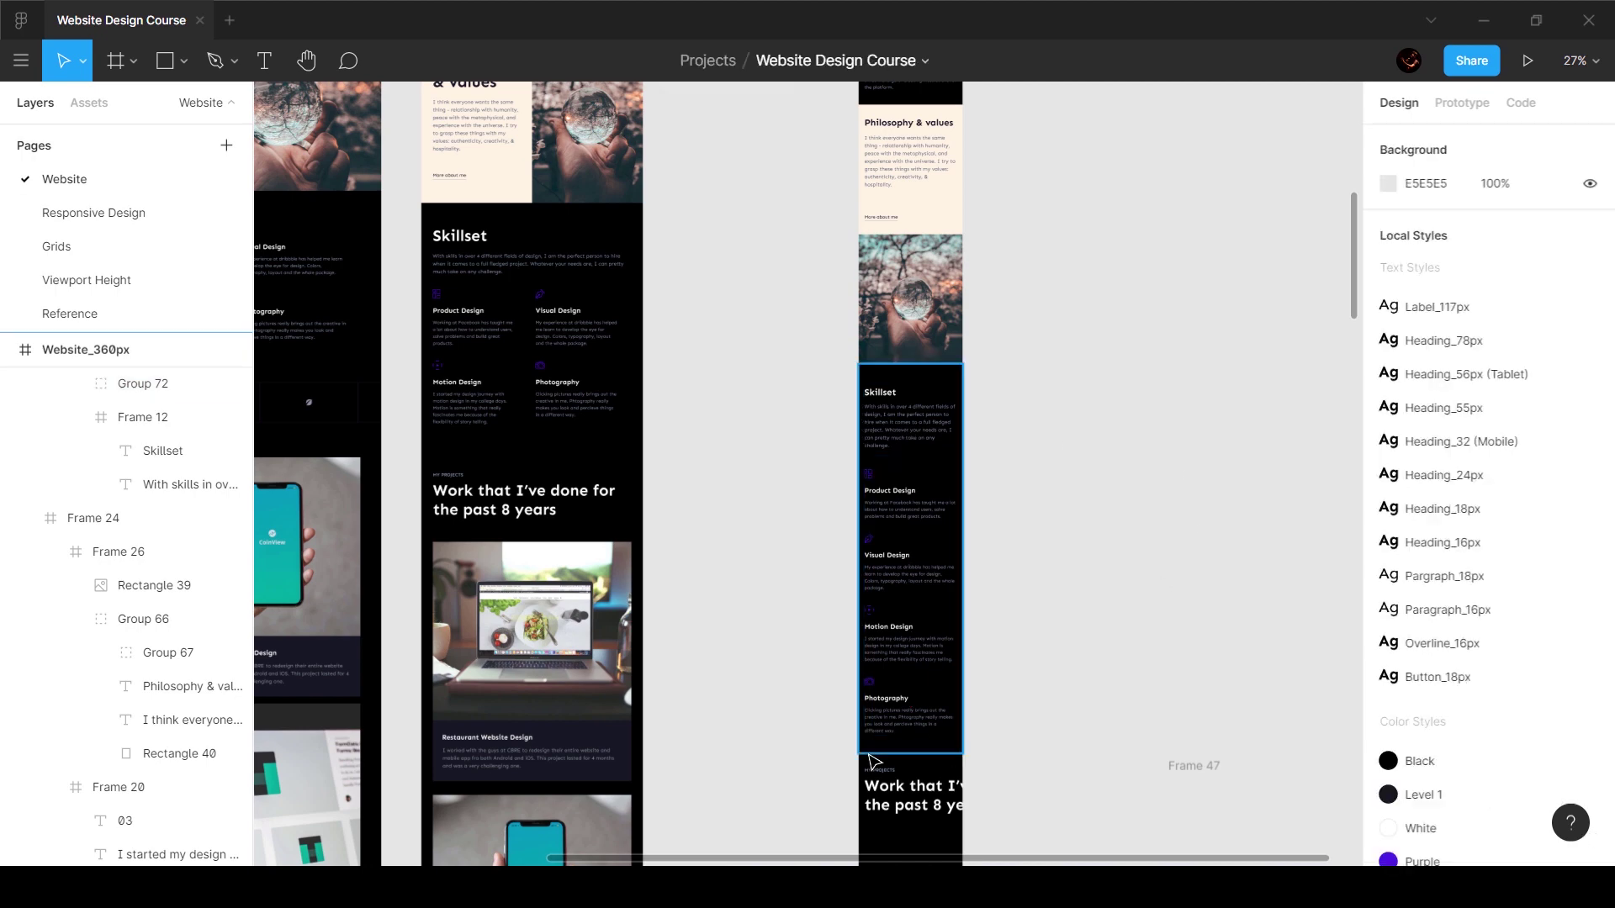
Step: Apply the Heading_32 (Mobile) text style to the "Work that I've done for the past 8 years" heading in the mobile frame
scroll(1028, 613, down, 2)
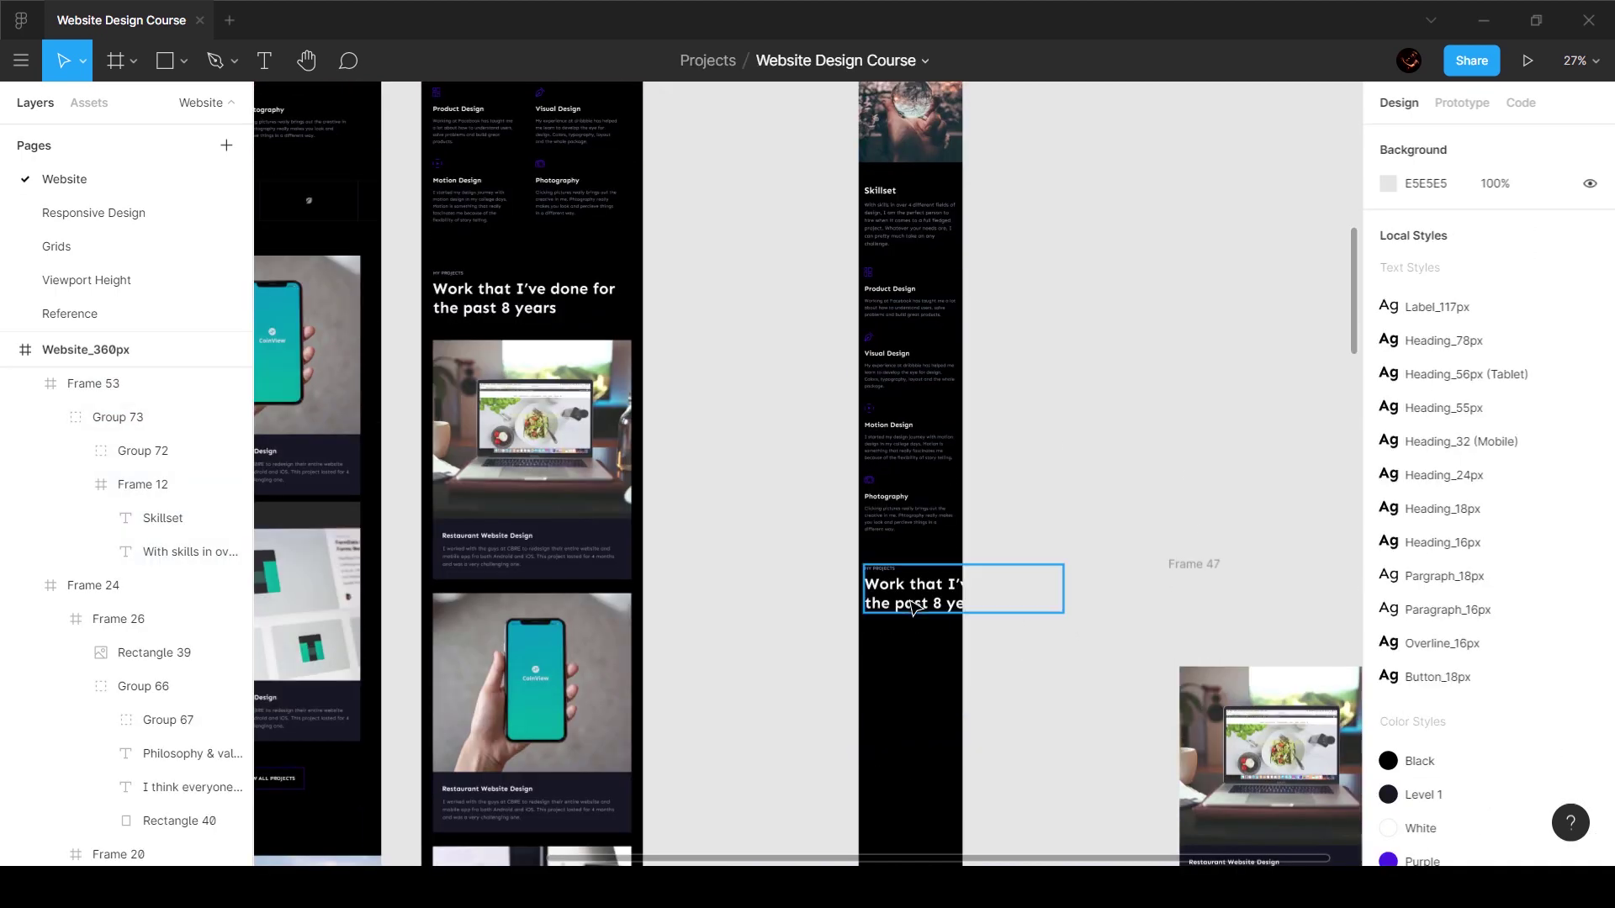
click(921, 604)
scroll(921, 604, up, 5)
double_click(921, 604)
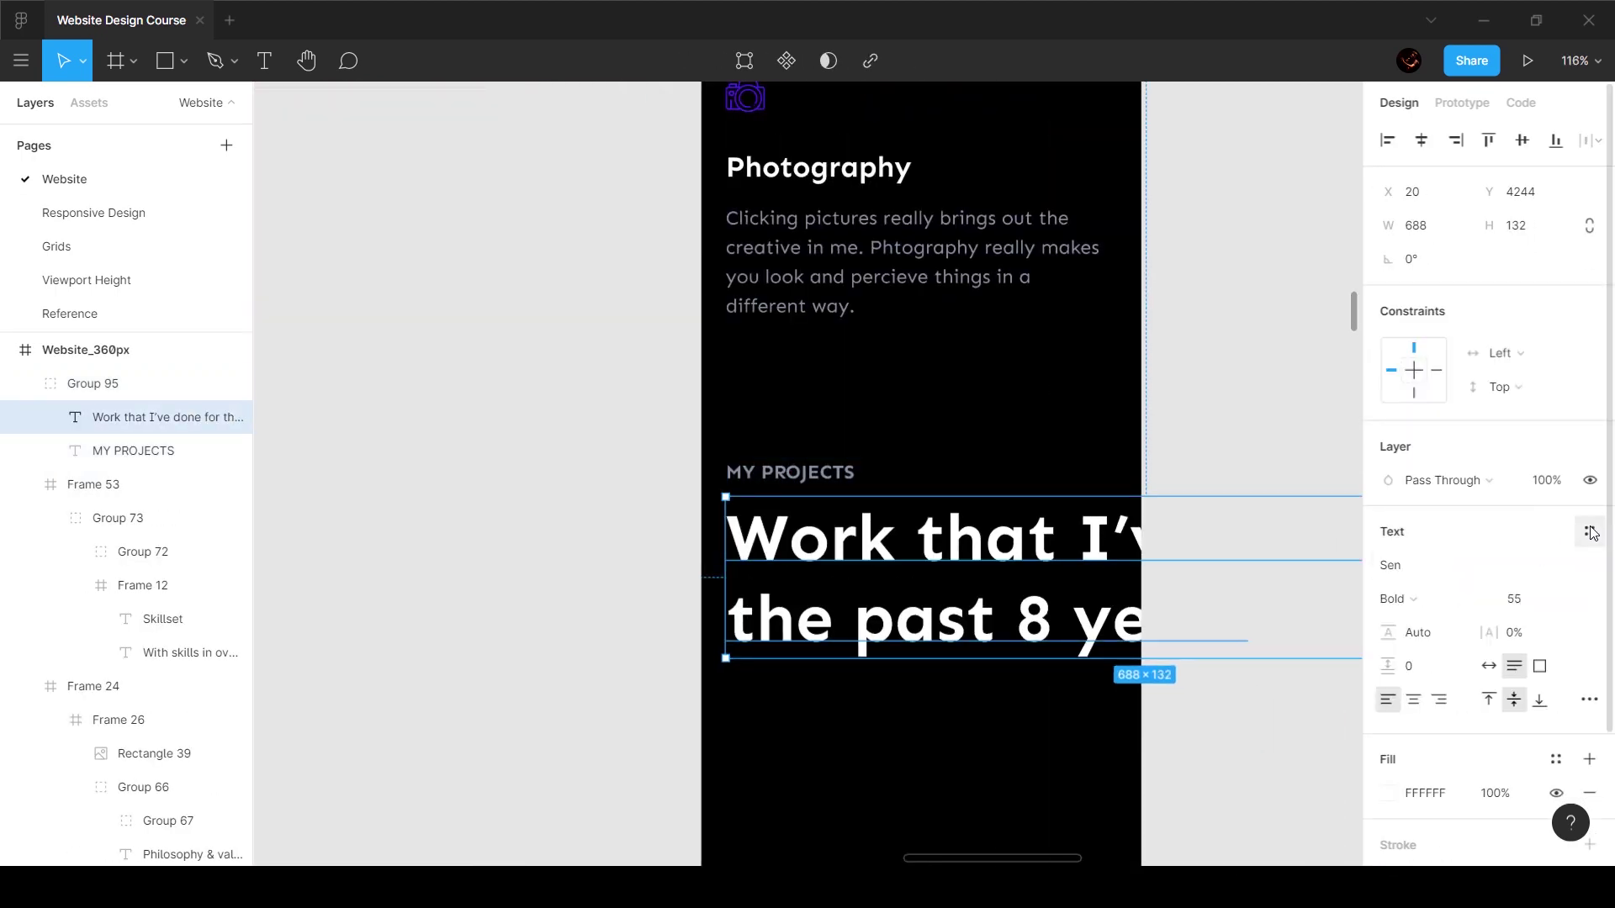
click(1596, 536)
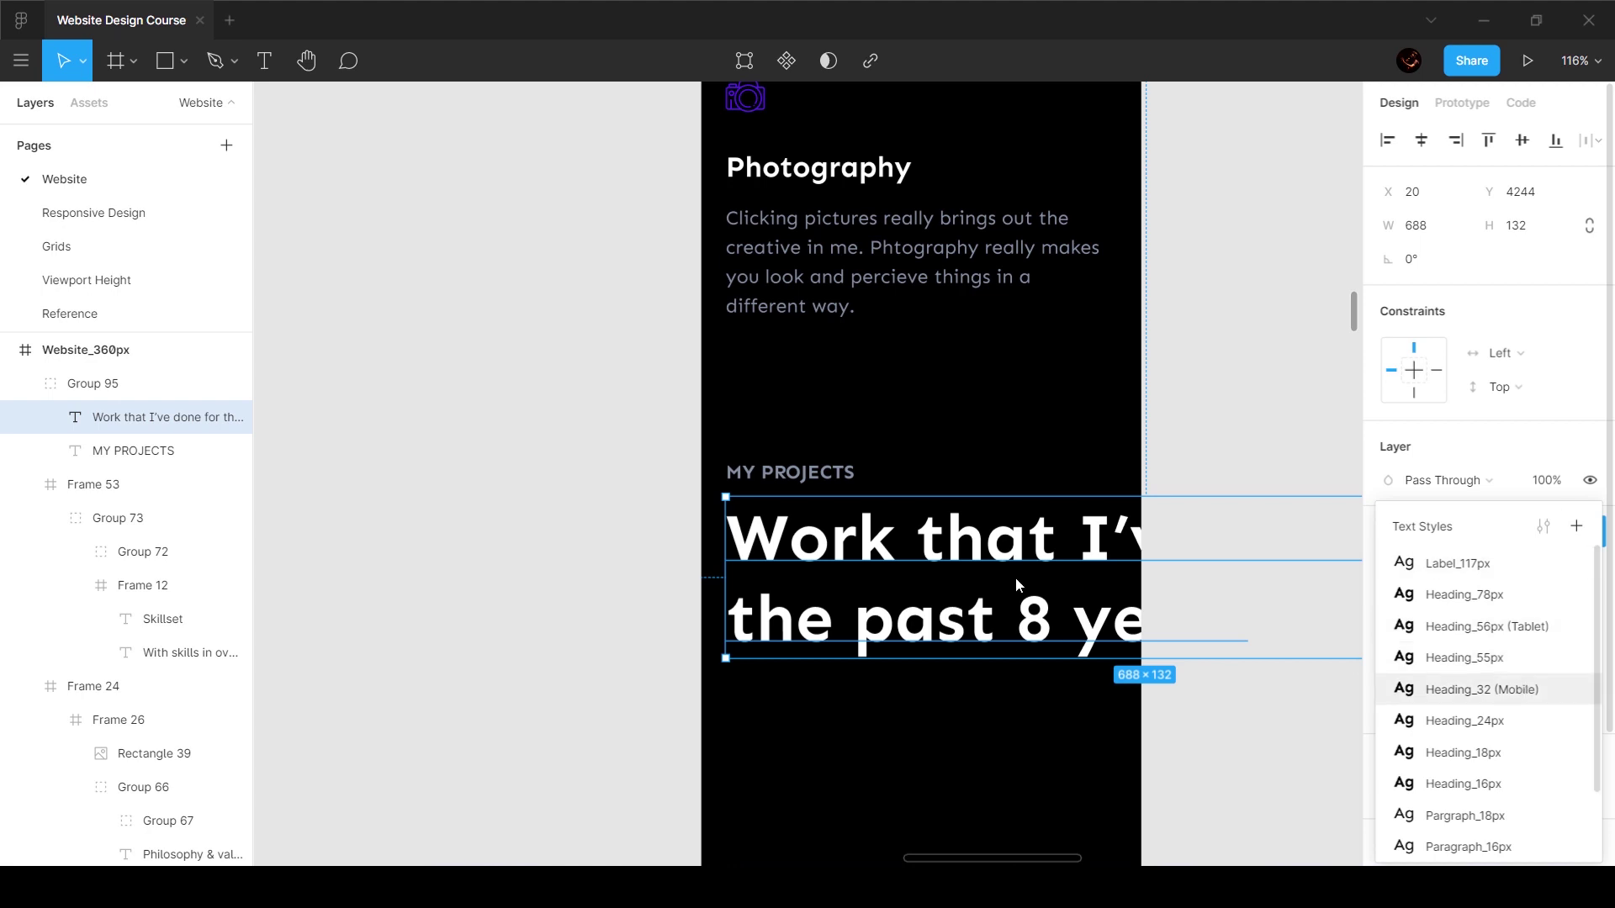
click(1482, 690)
Step: Set the mobile projects heading's text box width to 320
scroll(1305, 583, down, 3)
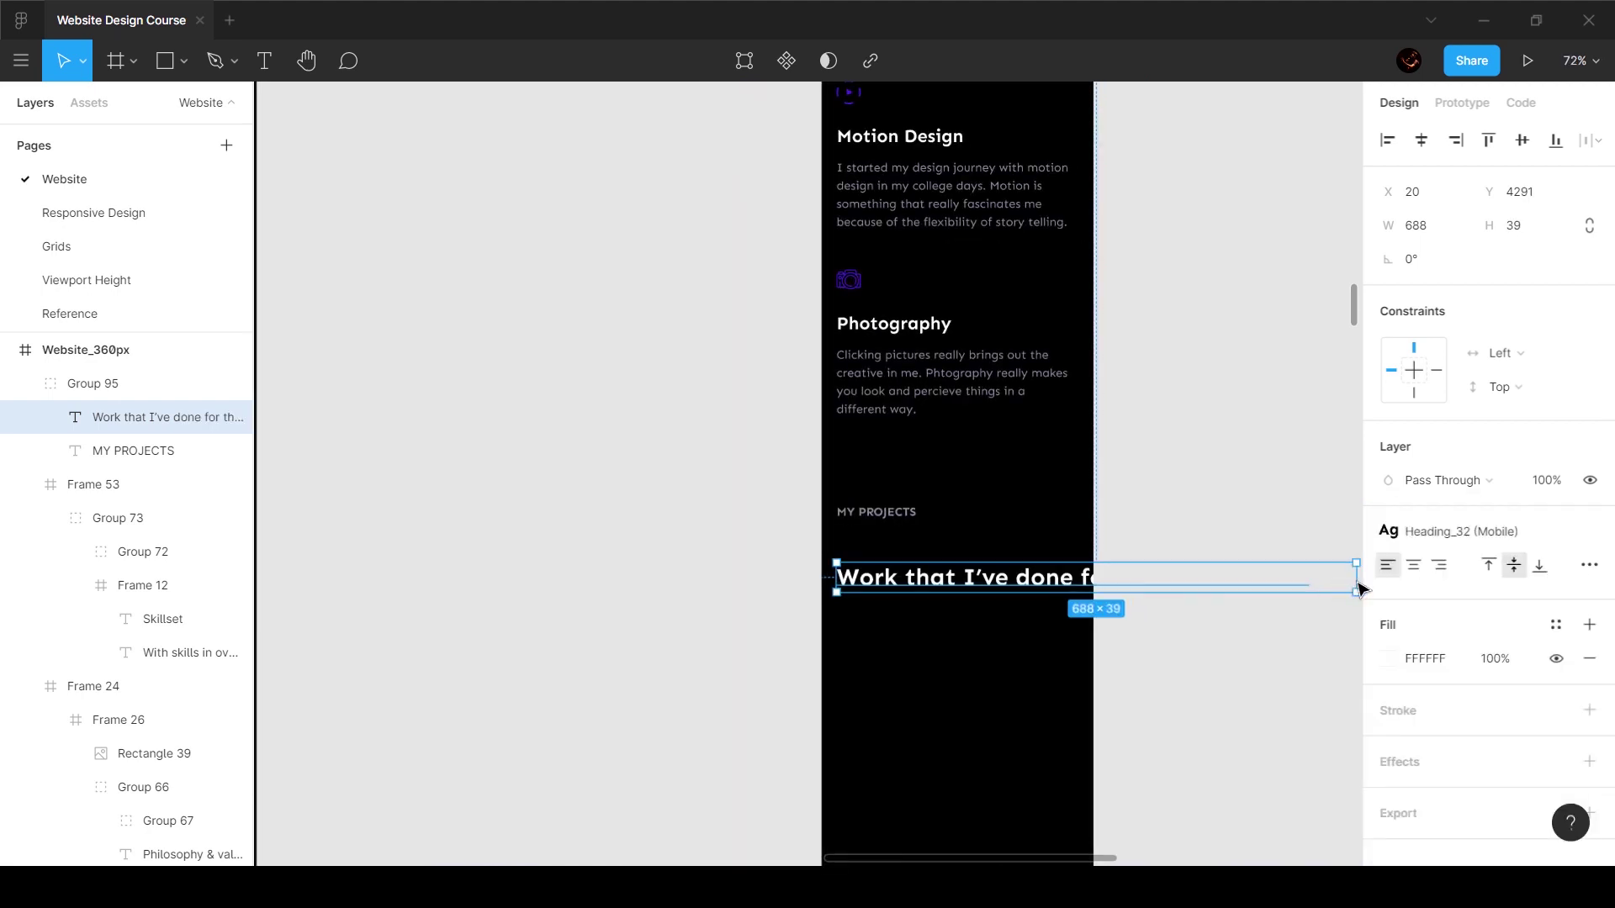
text(320)
scroll(1369, 560, down, 1)
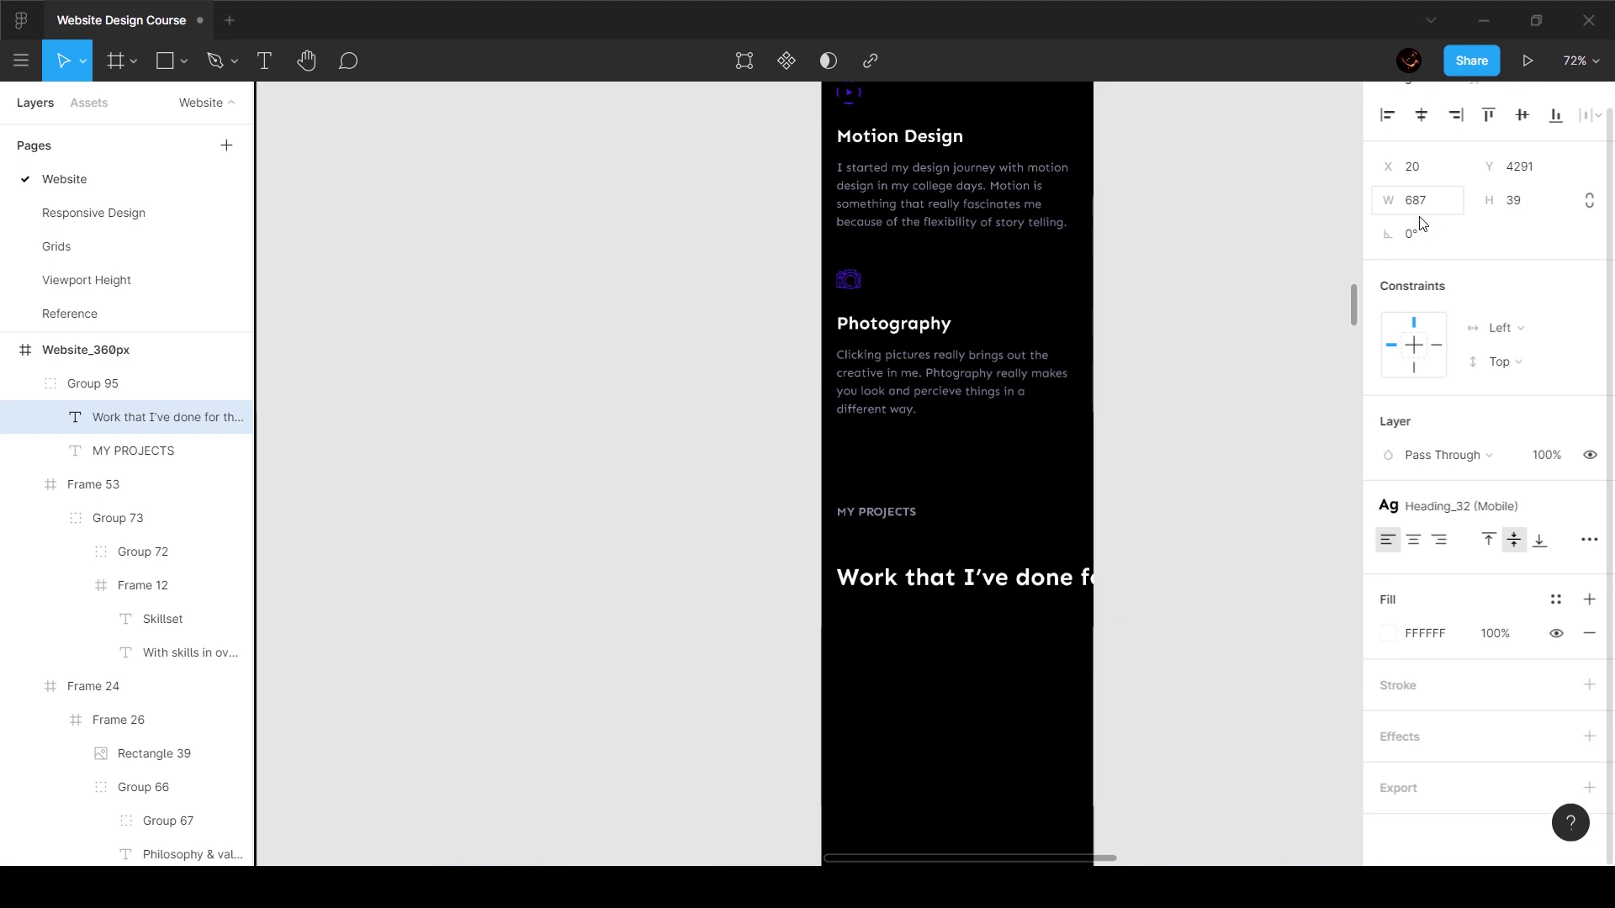
key(Return)
Step: Move the projects heading up beneath the MY PROJECTS label, leaving an 8 px gap between them
scroll(908, 609, up, 3)
drag(909, 598, 912, 543)
key(alt)
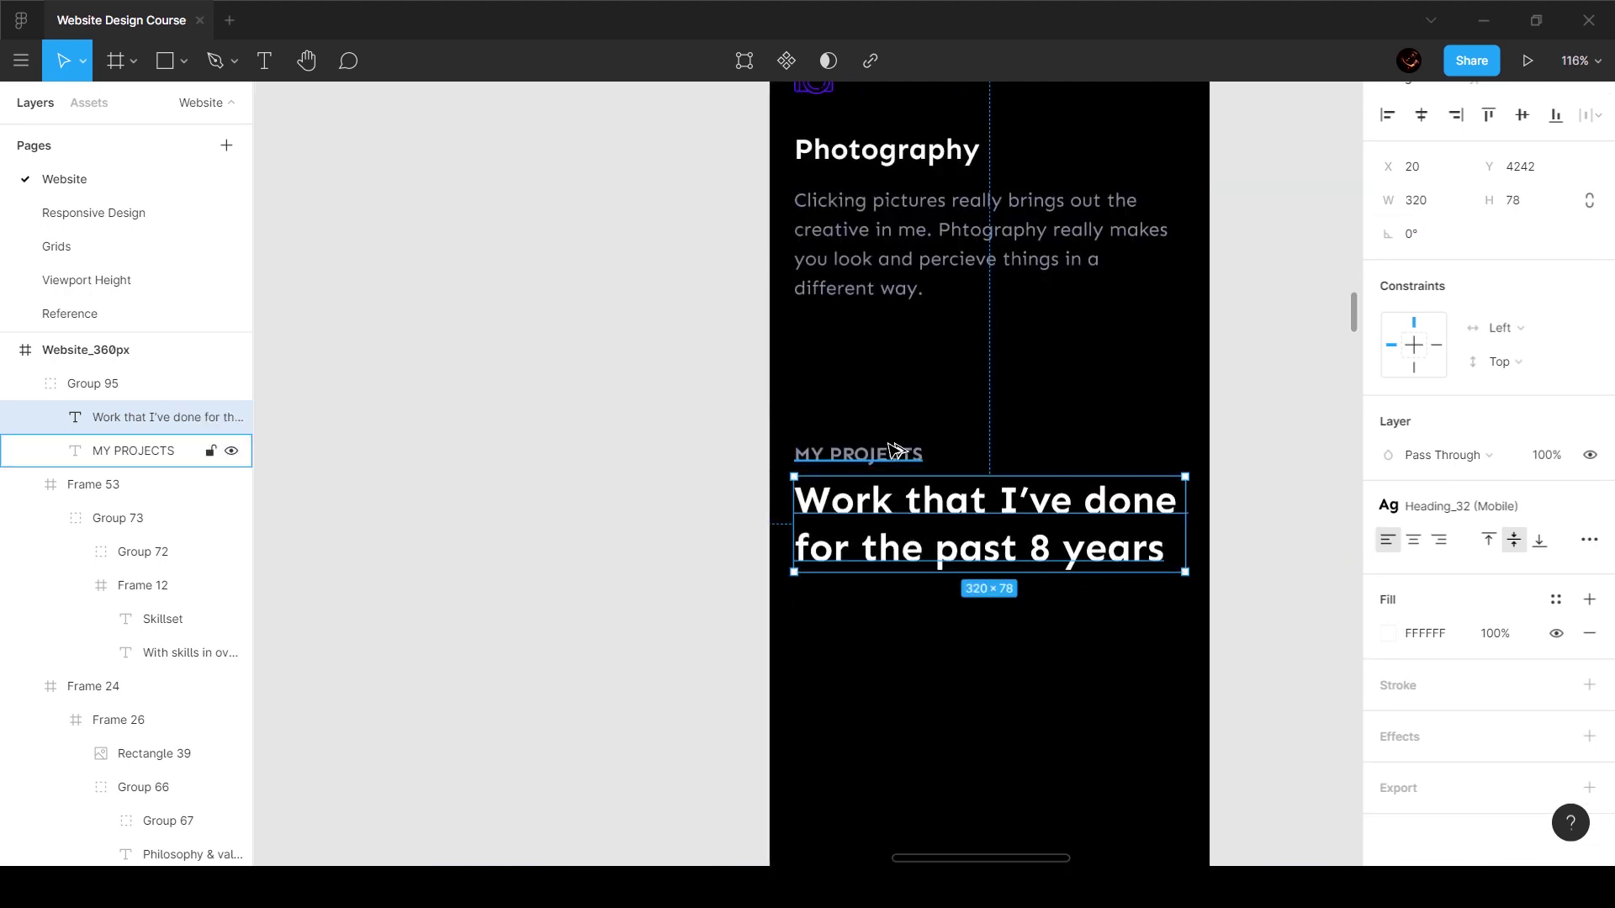
shift+click(912, 460)
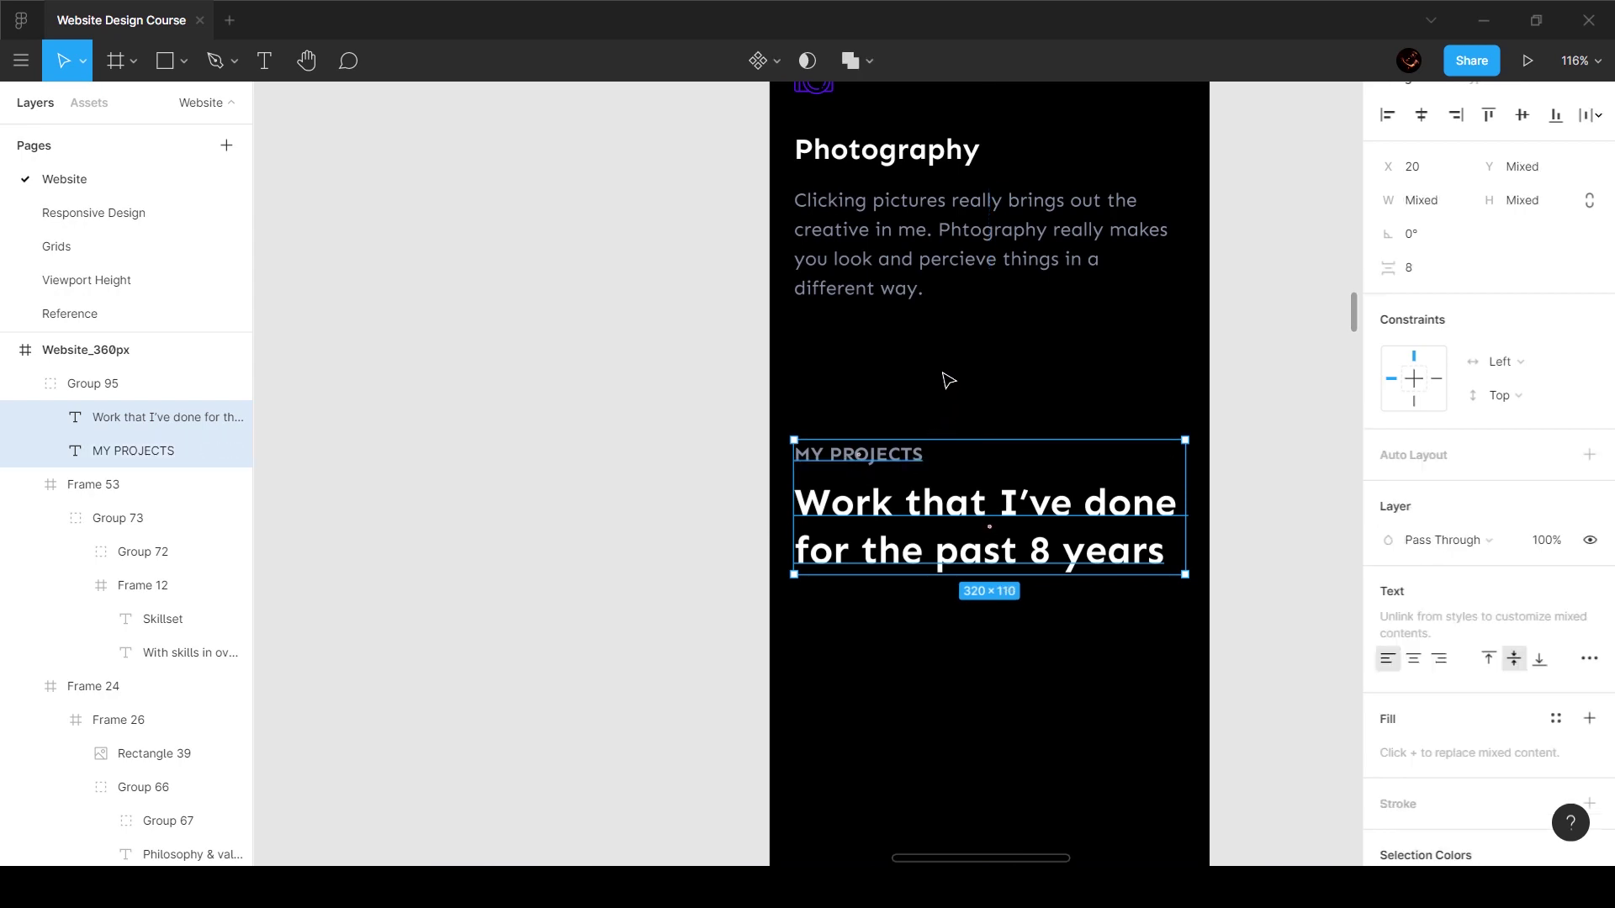
click(1052, 613)
Step: Move the copied laptop project card from Frame 47 onto the mobile frame, below the projects heading
scroll(1052, 613, down, 5)
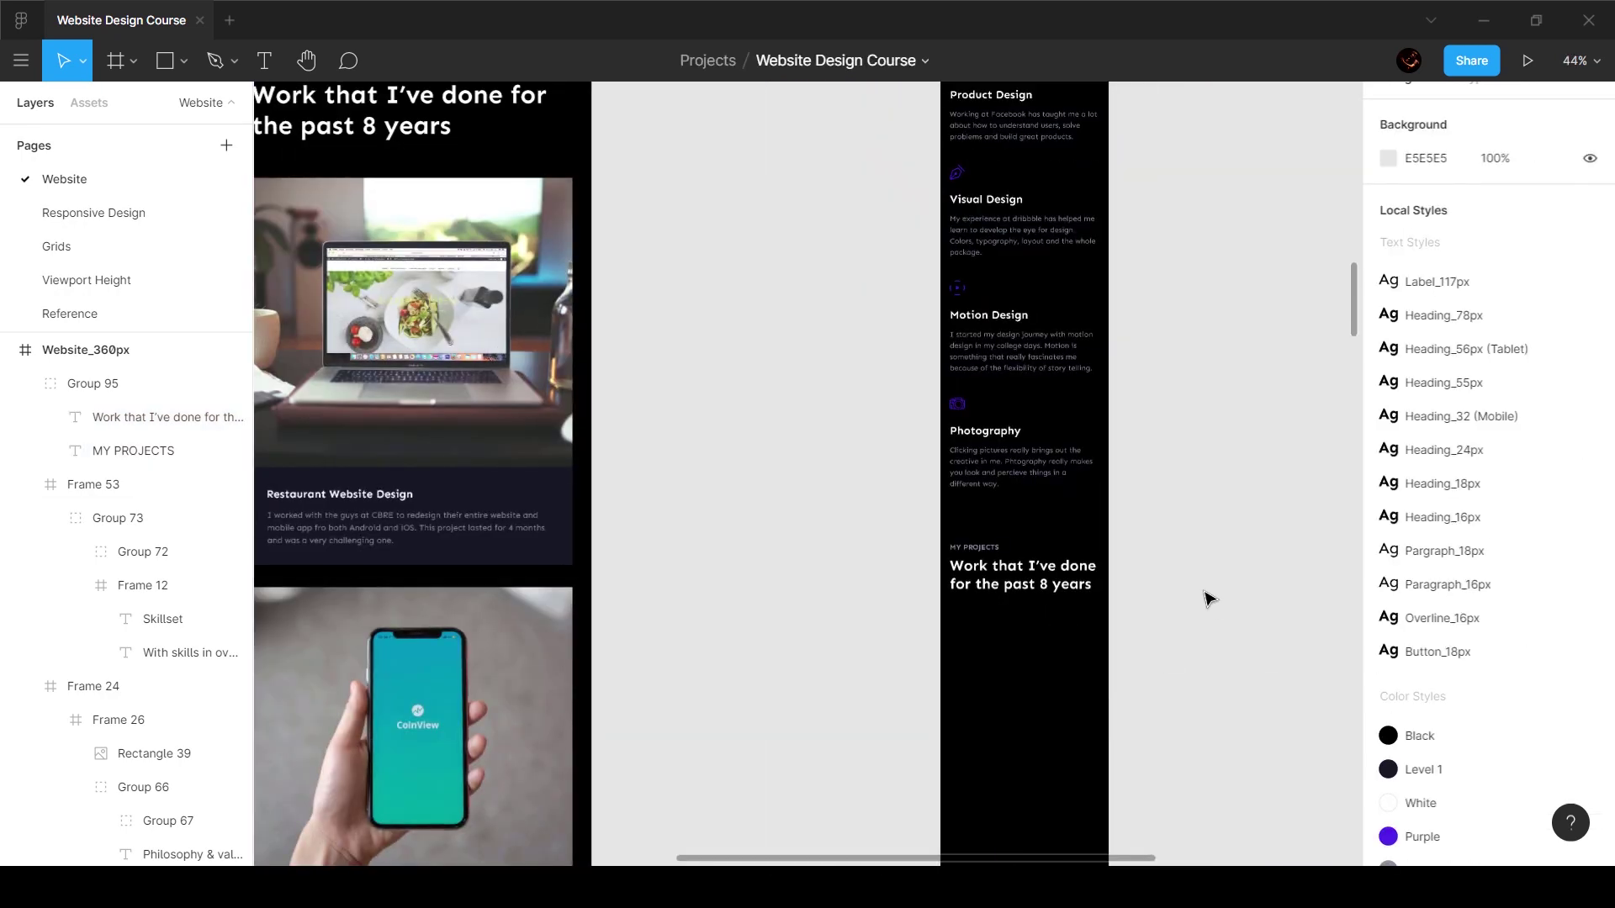
scroll(1207, 594, down, 8)
scroll(1207, 594, right, 5)
scroll(1133, 300, down, 5)
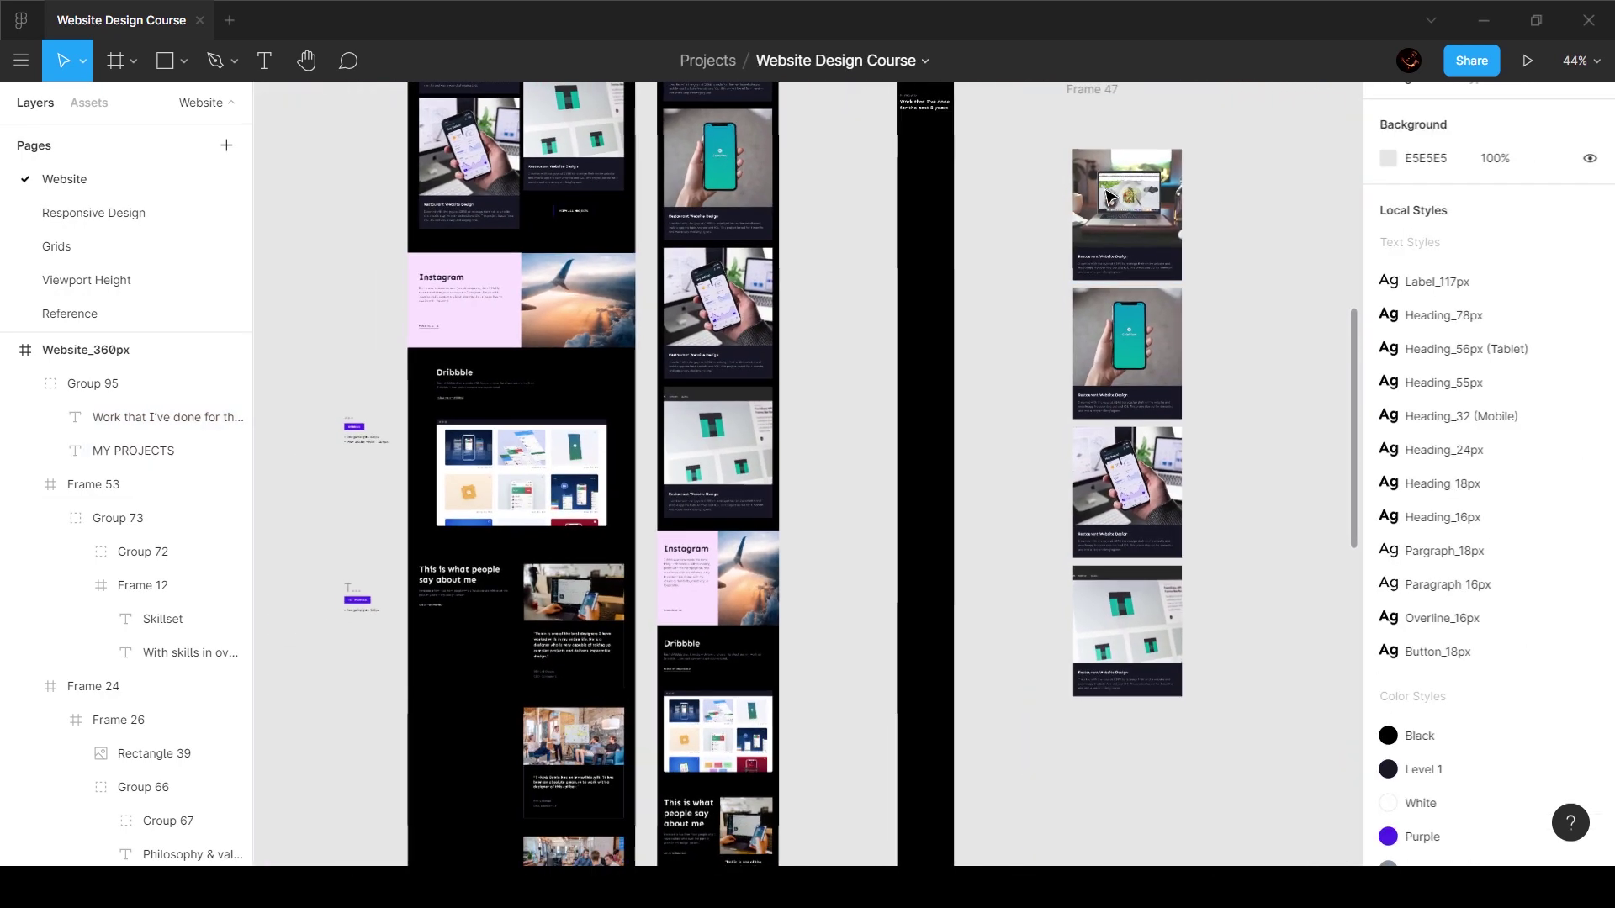
click(1108, 197)
drag(955, 151, 975, 158)
Step: Set the laptop project card's width to 320 on the mobile frame
scroll(909, 144, up, 5)
click(1449, 234)
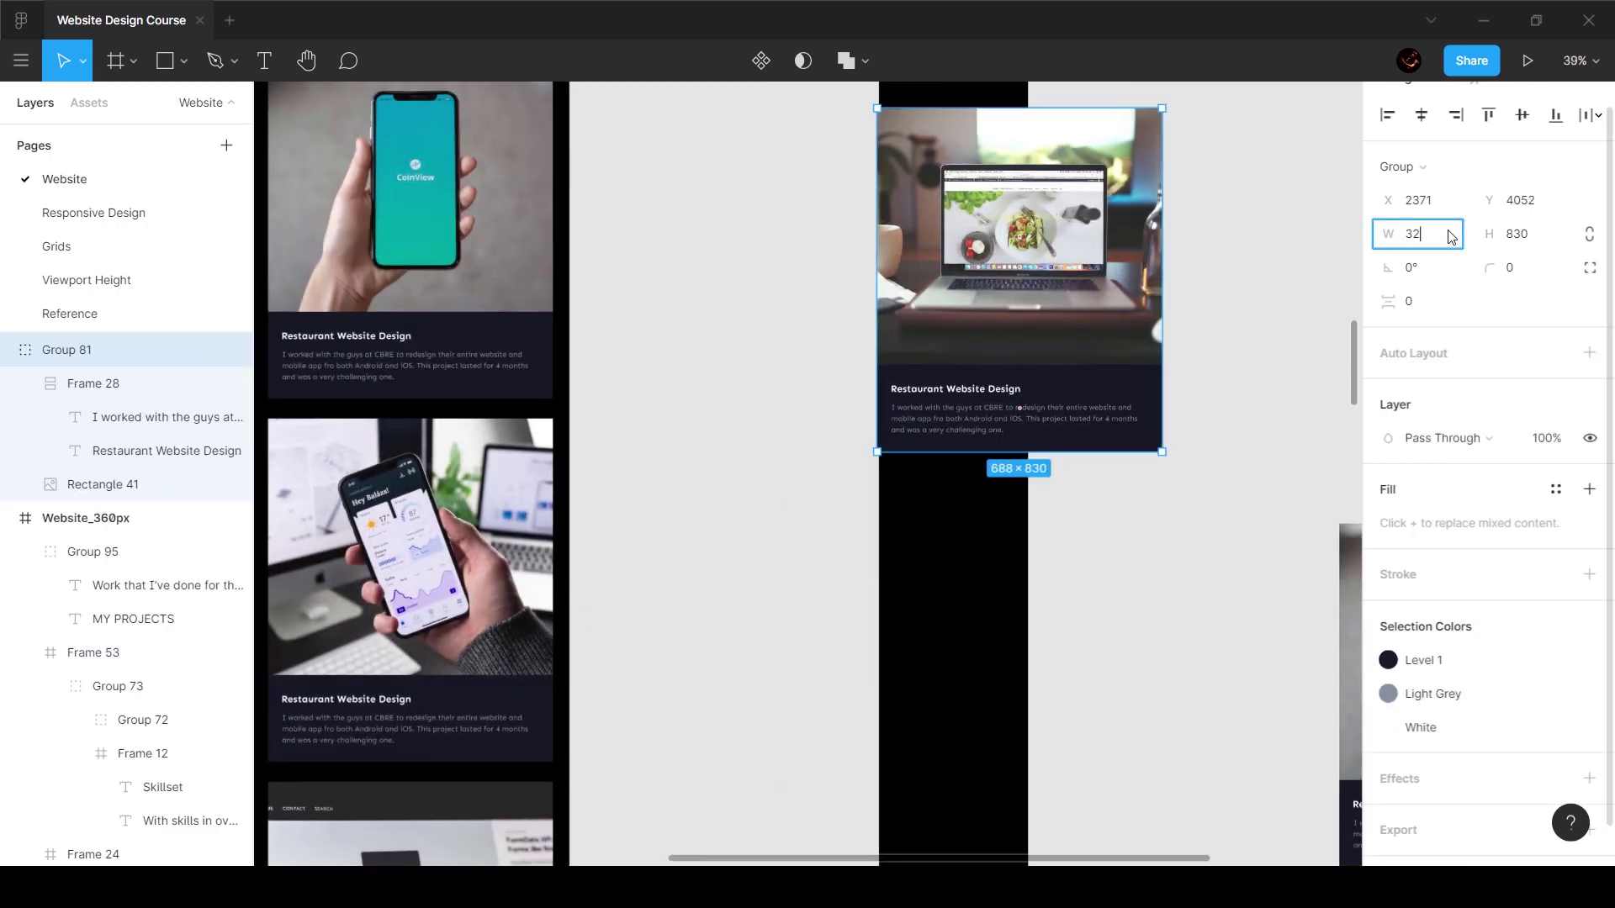
text(320)
key(Return)
scroll(973, 231, up, 3)
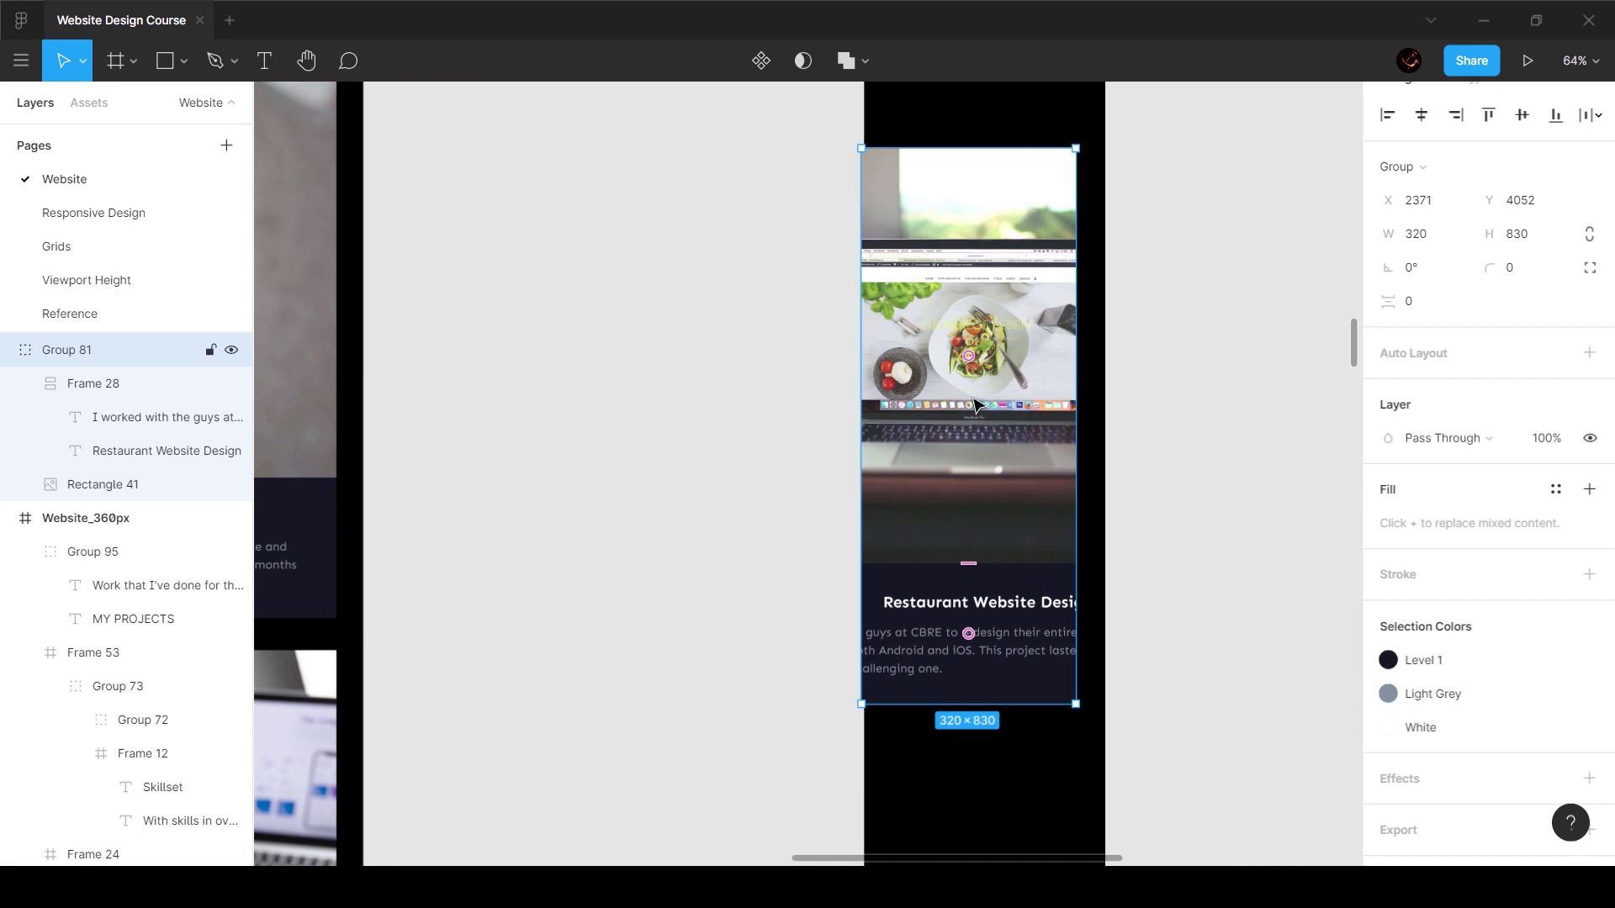
Step: Set the laptop image's height to 400 and the spacing between it and the card's text block to 0
double_click(1003, 353)
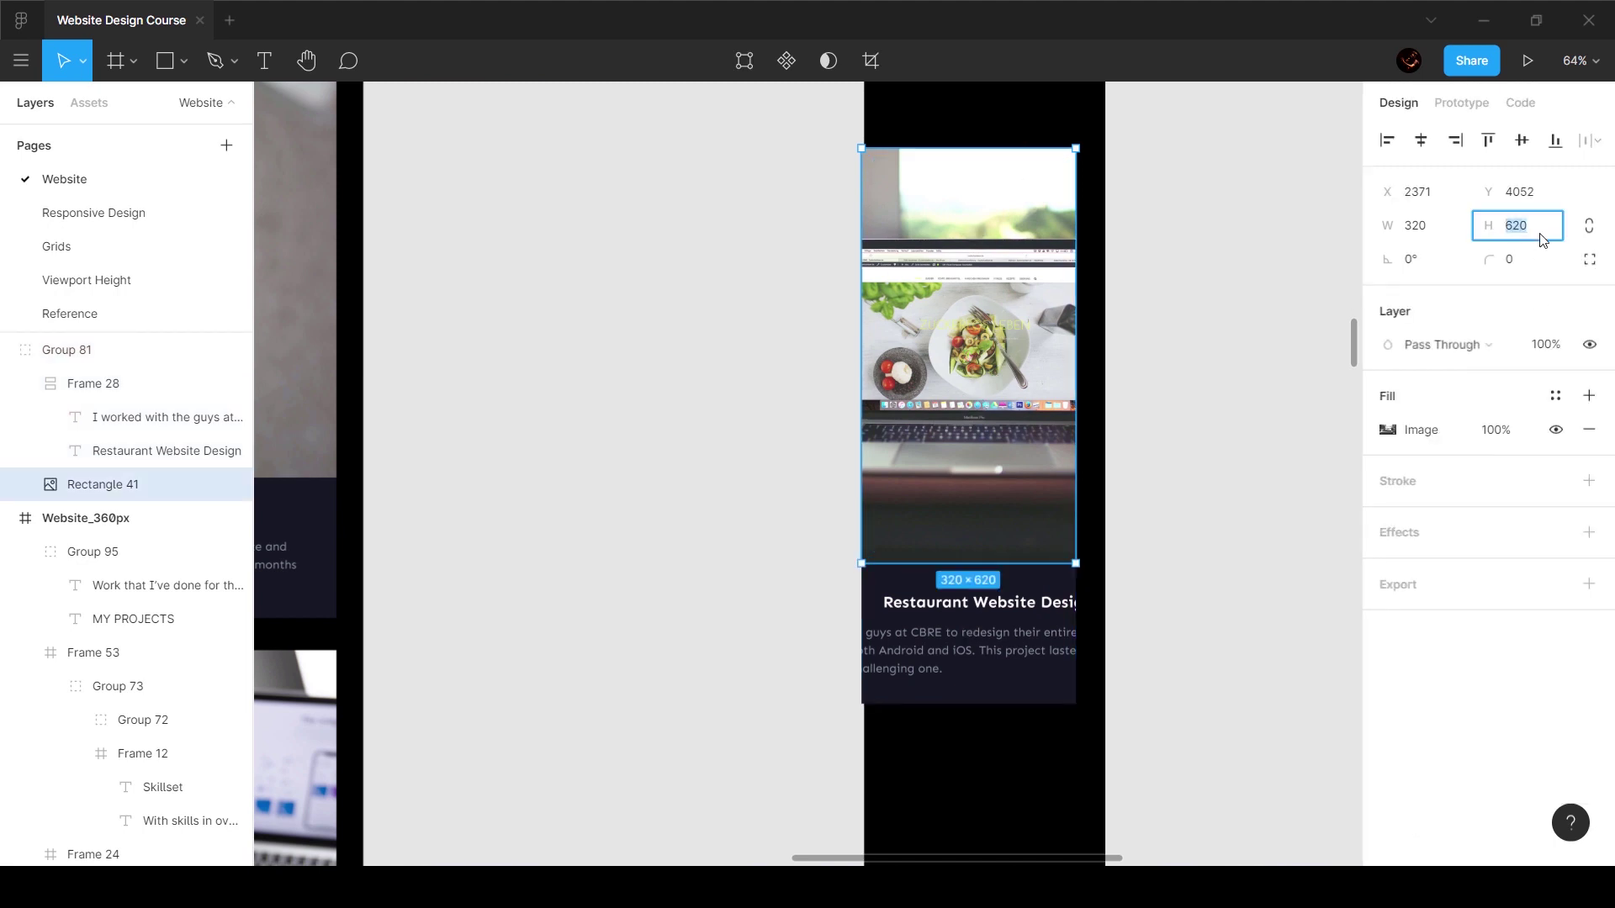
key(Return)
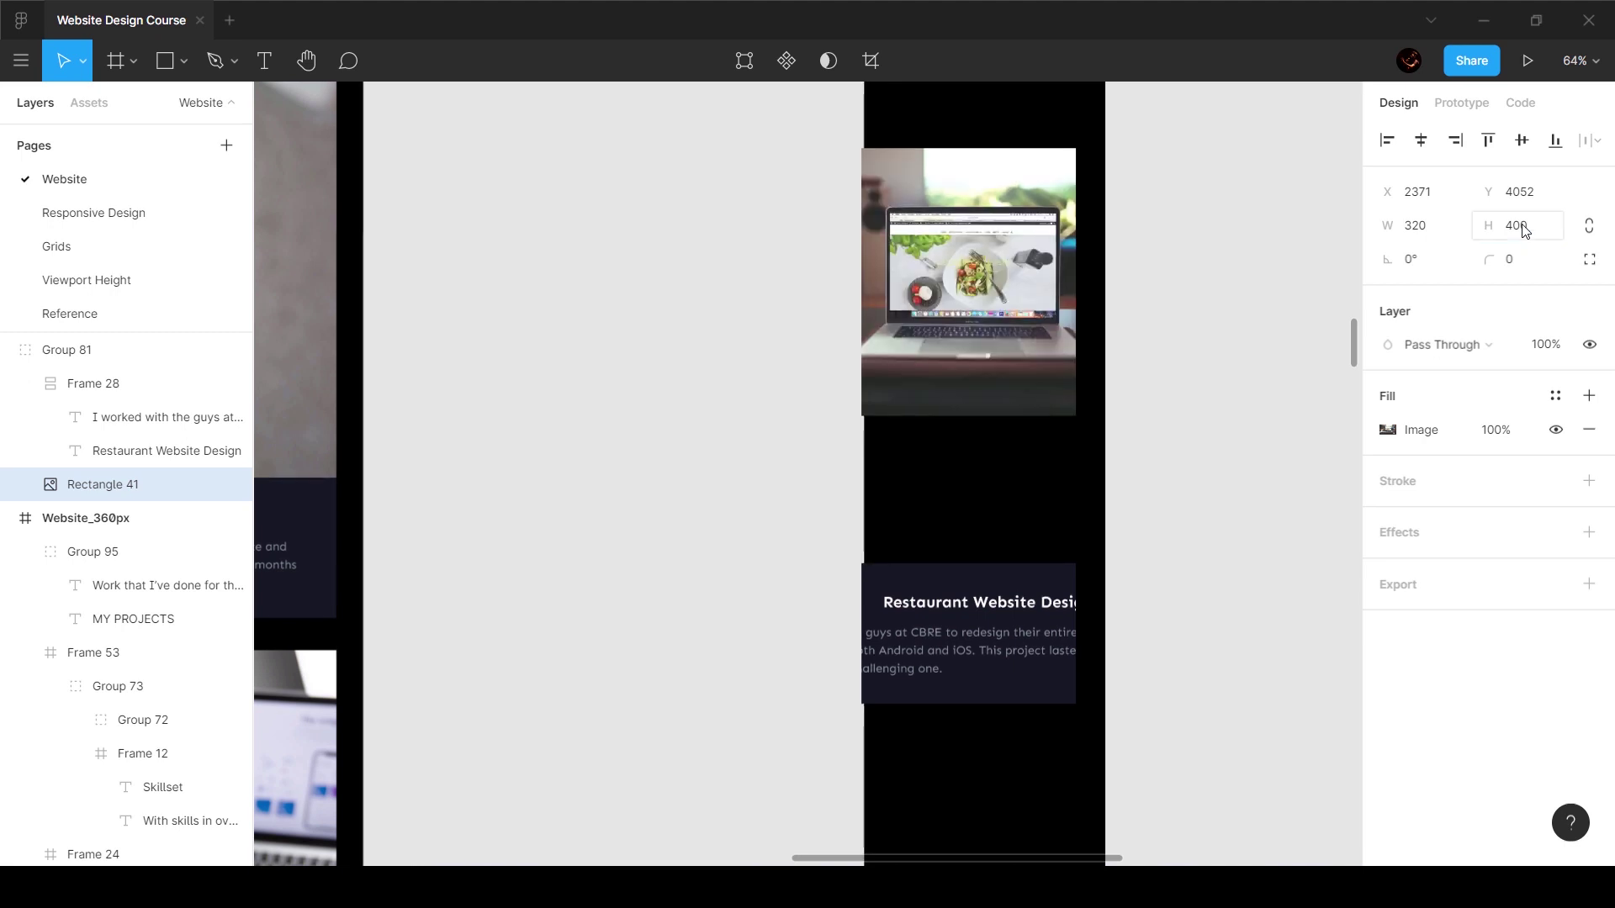
key(Escape)
text(0)
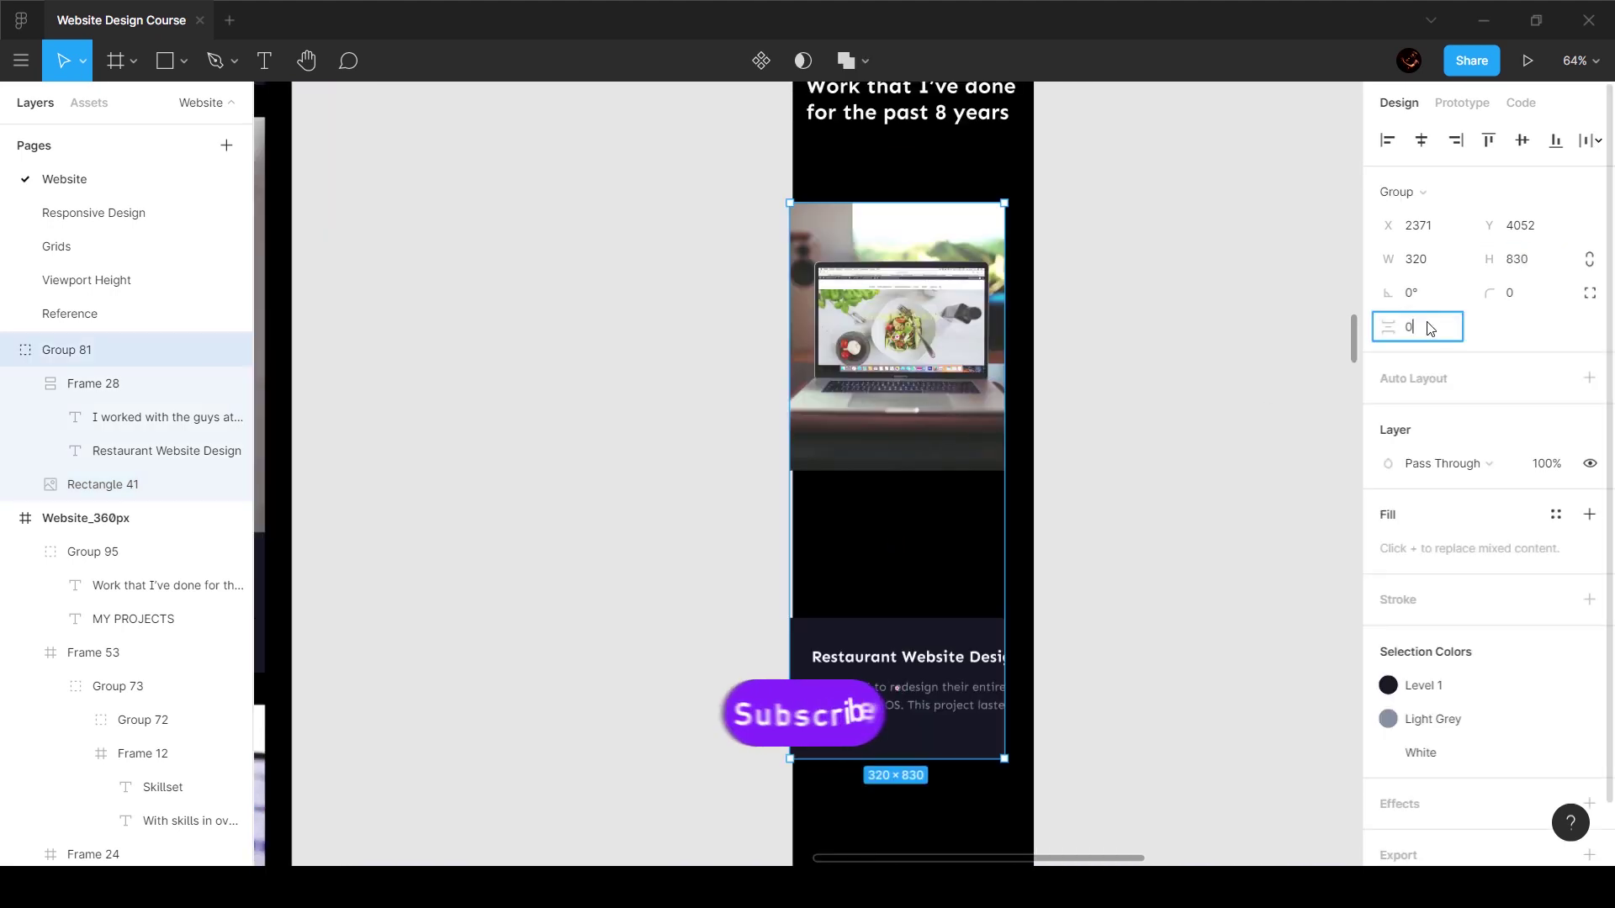
key(Return)
Step: Shift the laptop card horizontally so its edges line up with the projects heading above it
drag(905, 292, 921, 292)
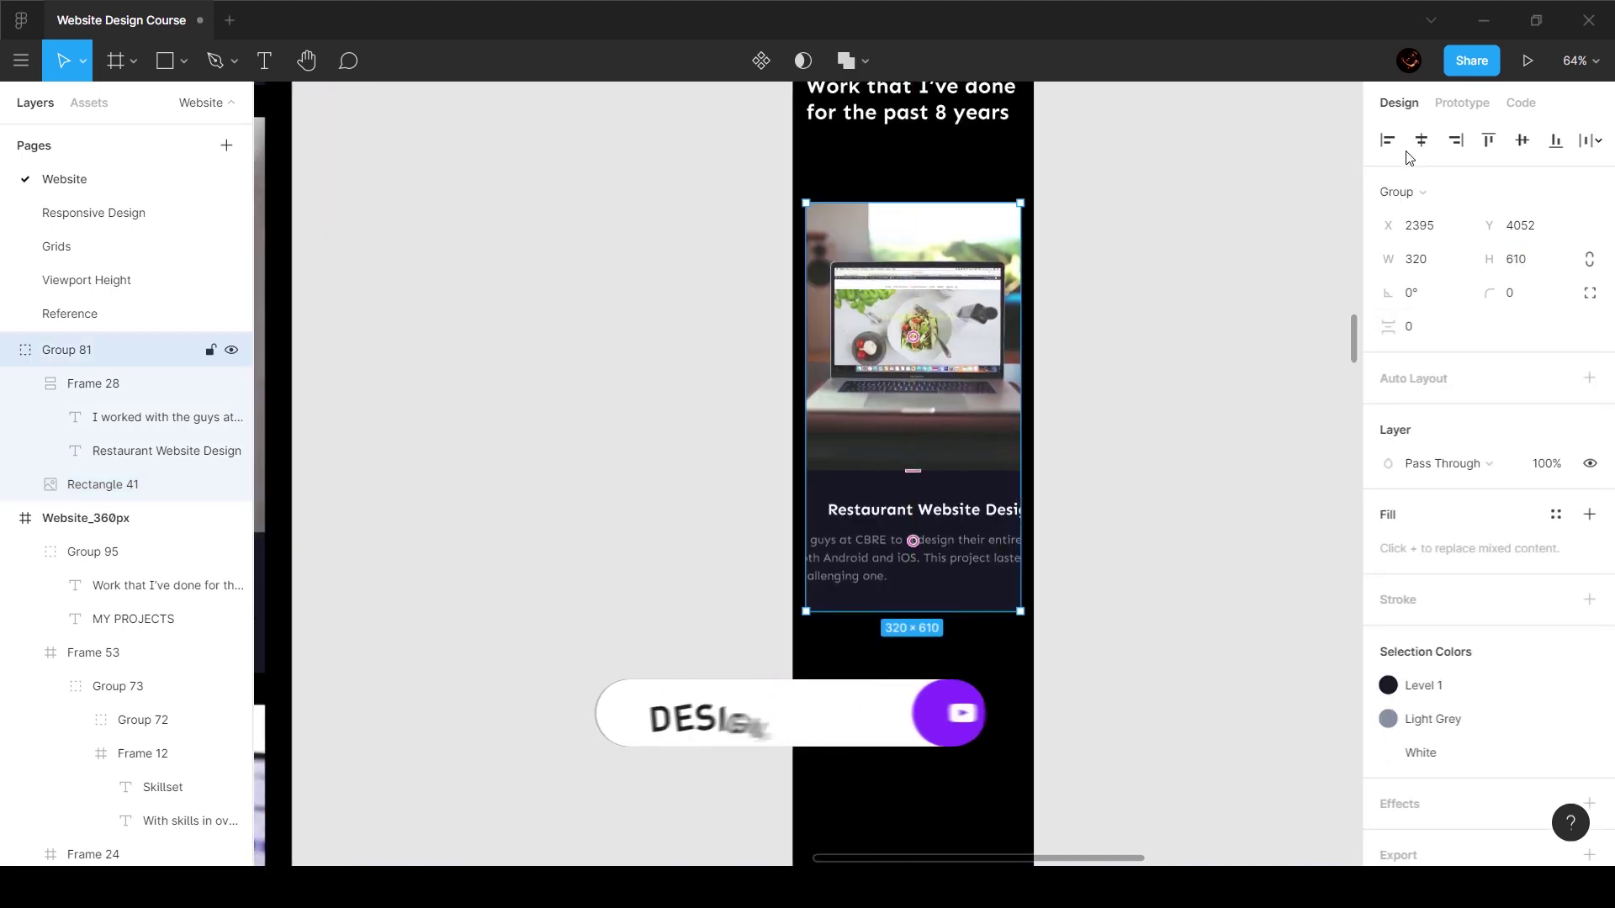
scroll(1015, 207, up, 2)
shift+click(1015, 207)
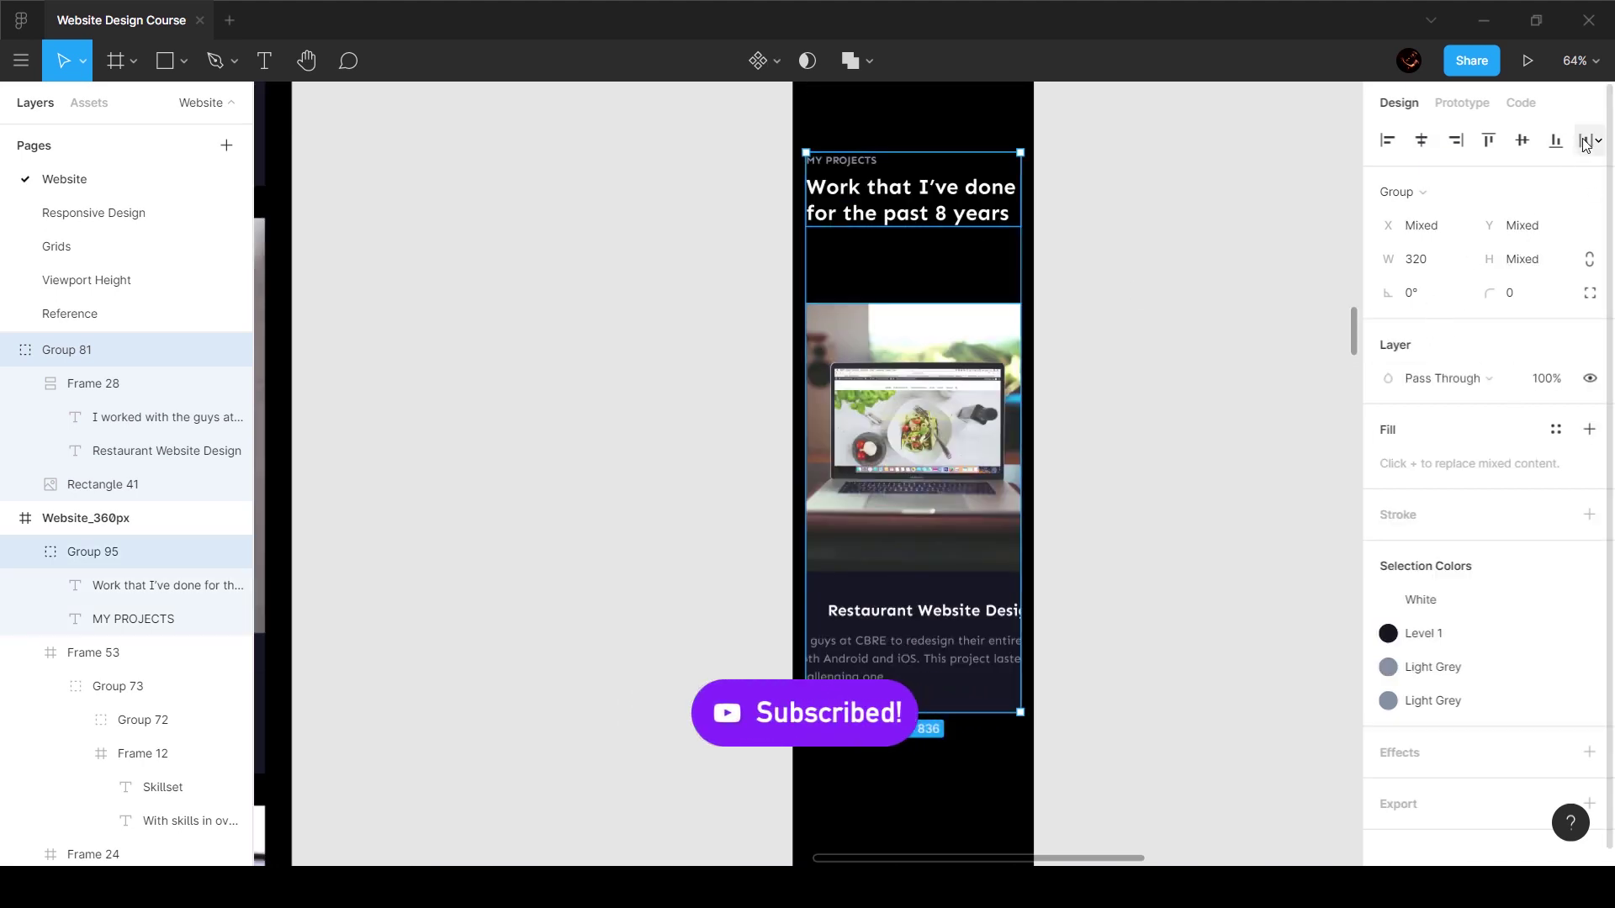
click(1082, 379)
click(1001, 345)
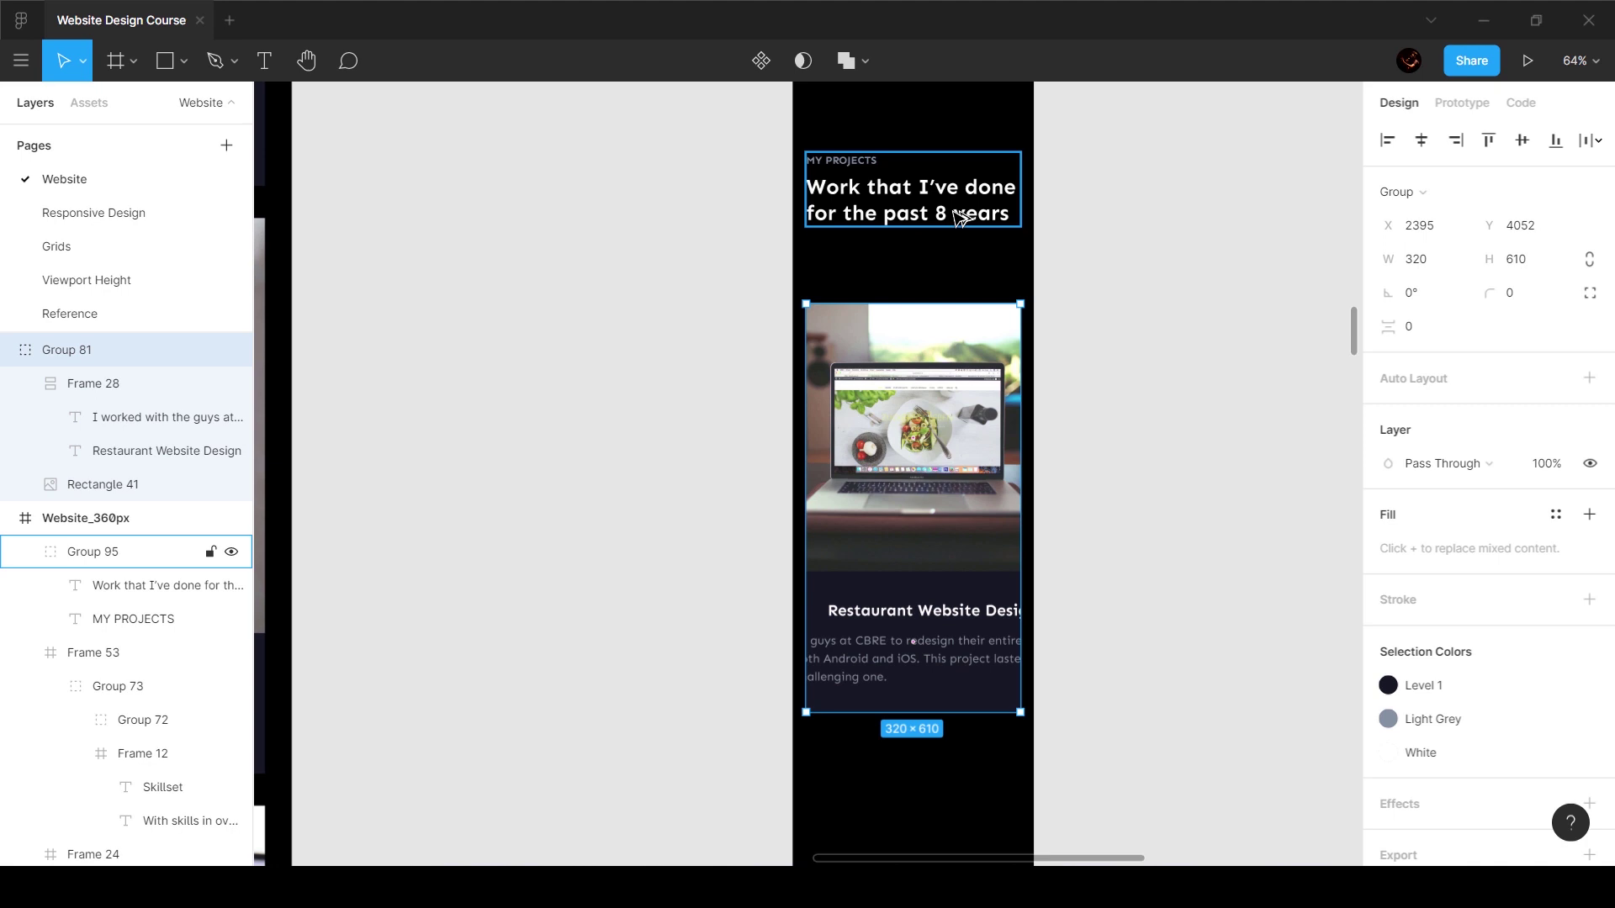
Step: Move the laptop card up 36 px toward the projects heading
key(shift+Up)
key(shift+Up)
key(shift+Up)
key(Up)
key(Up)
key(Up)
key(Up)
key(Up)
key(Up)
key(alt+Tab)
click(1085, 336)
ctrl+click(993, 362)
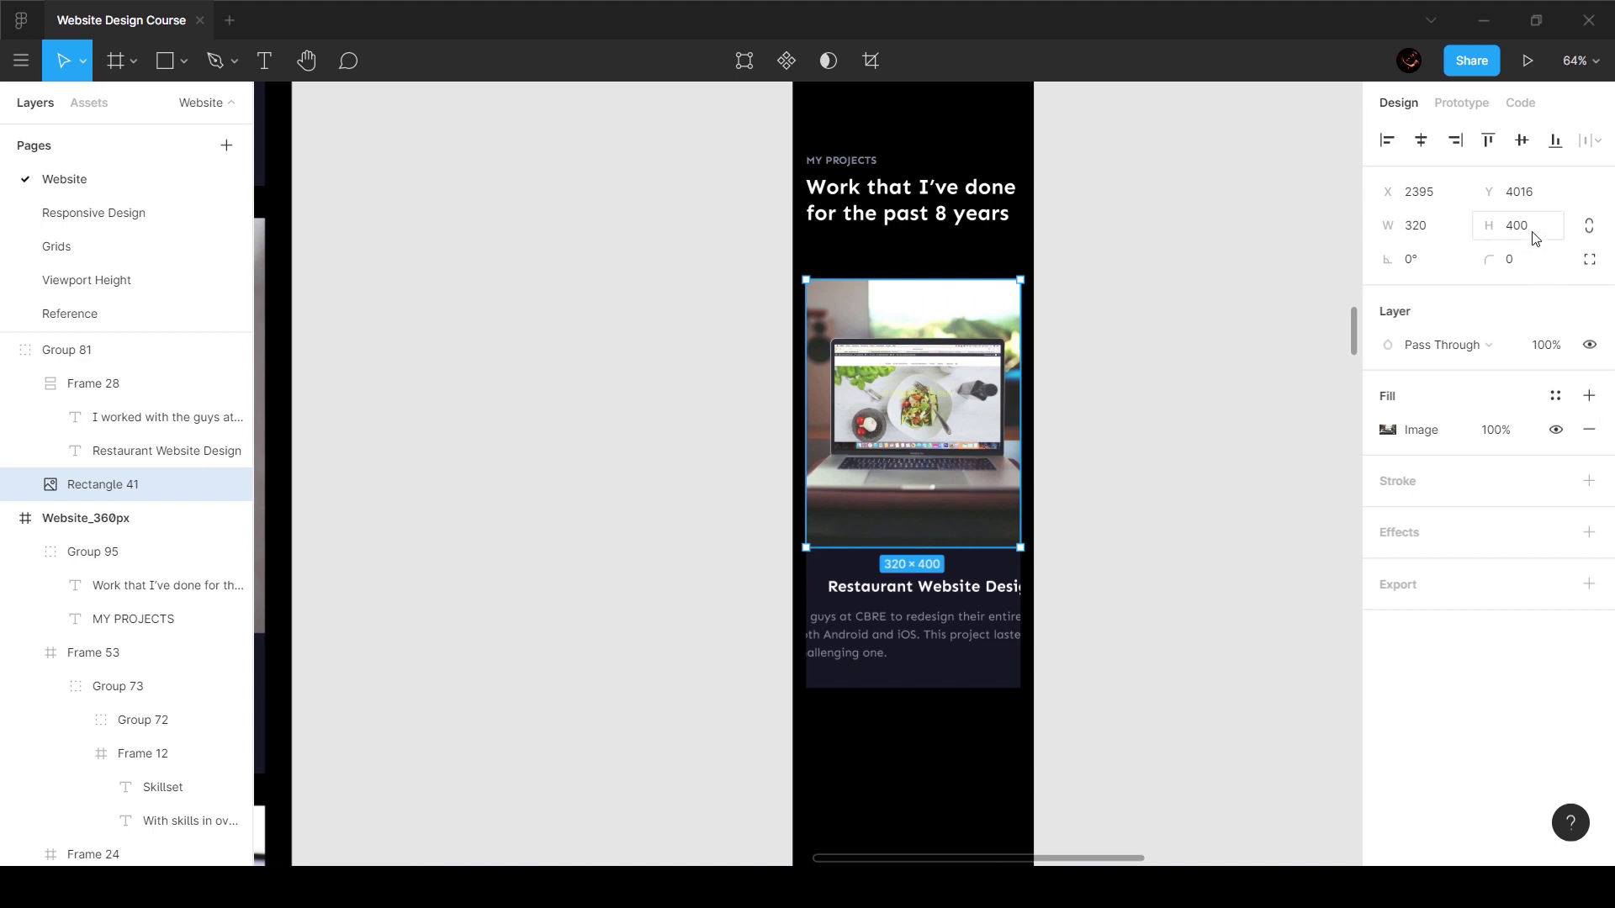
Step: Narrow the card's description text box so the paragraph wraps inside the mobile card with even side padding
click(865, 634)
scroll(865, 634, up, 3)
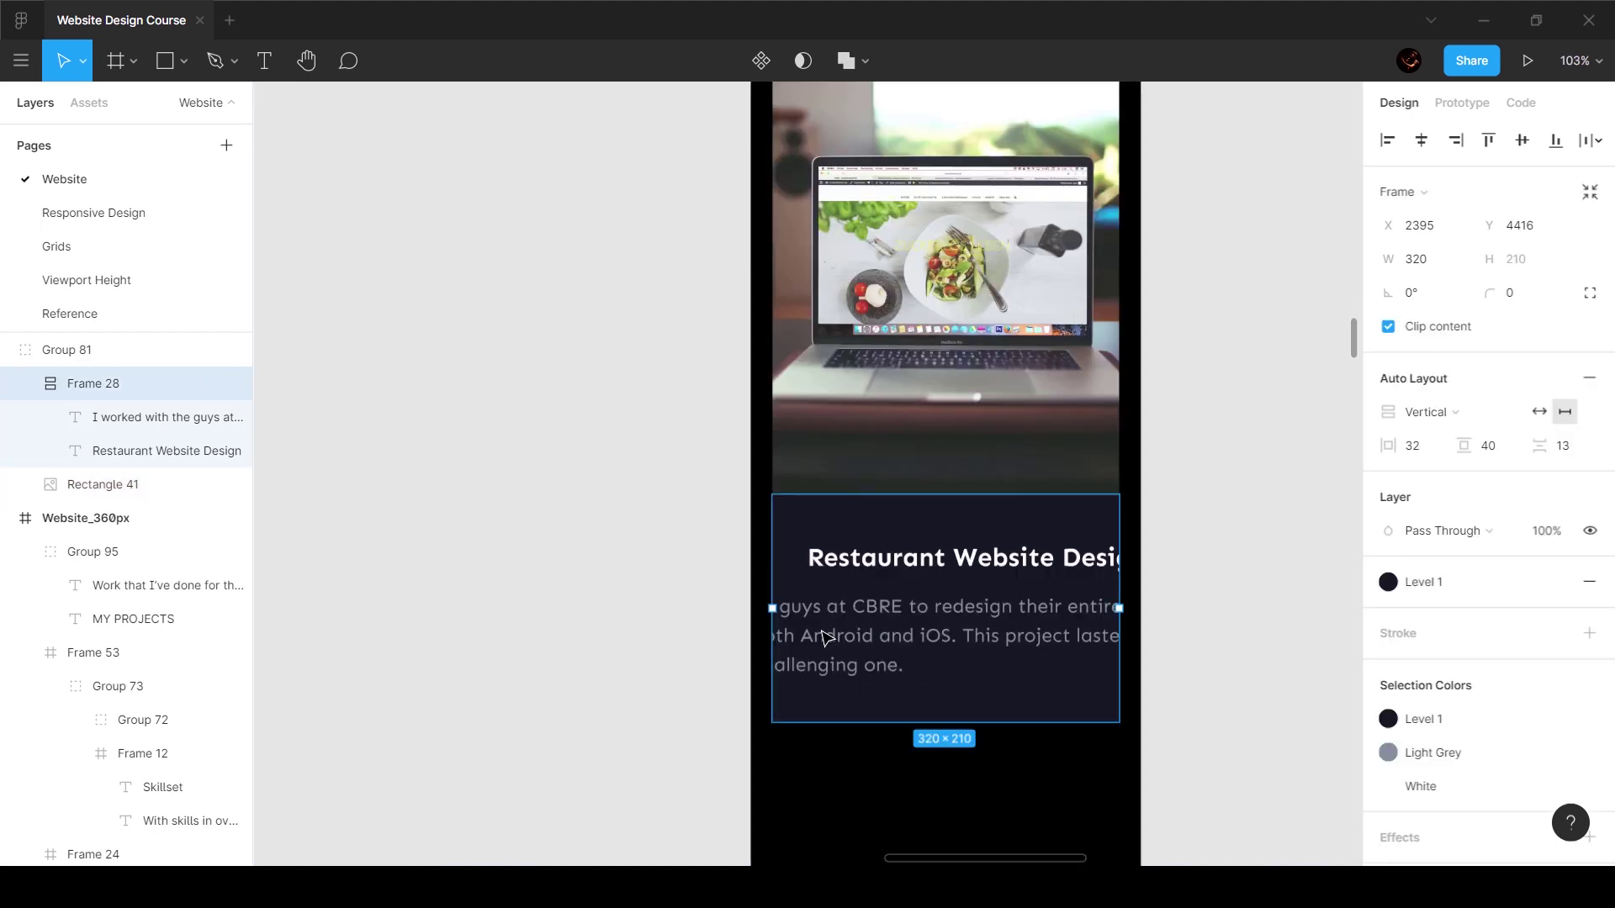
double_click(824, 637)
drag(1282, 636, 948, 637)
mouse_move(1094, 699)
mouse_down()
mouse_move(1080, 699)
mouse_move(1091, 689)
mouse_up()
scroll(1100, 689, up, 4)
scroll(1113, 659, down, 6)
scroll(1058, 608, up, 3)
Step: Narrow the "Restaurant Website Design" title's text box to 256 so it wraps inside the card
click(1064, 619)
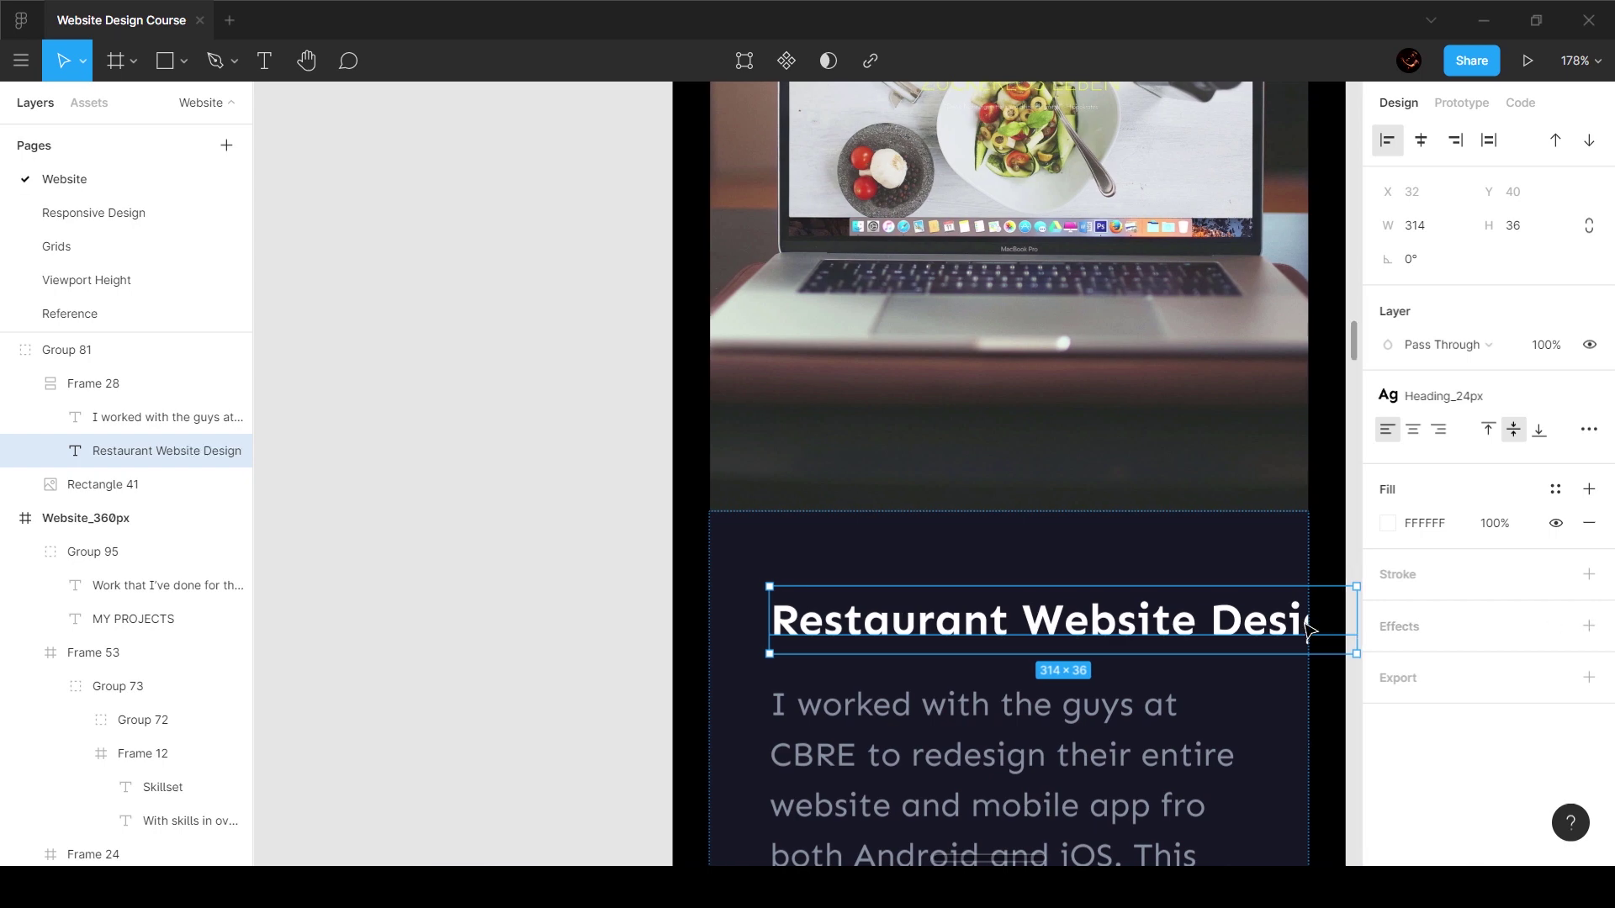
scroll(1308, 629, right, 2)
drag(1236, 620, 1194, 620)
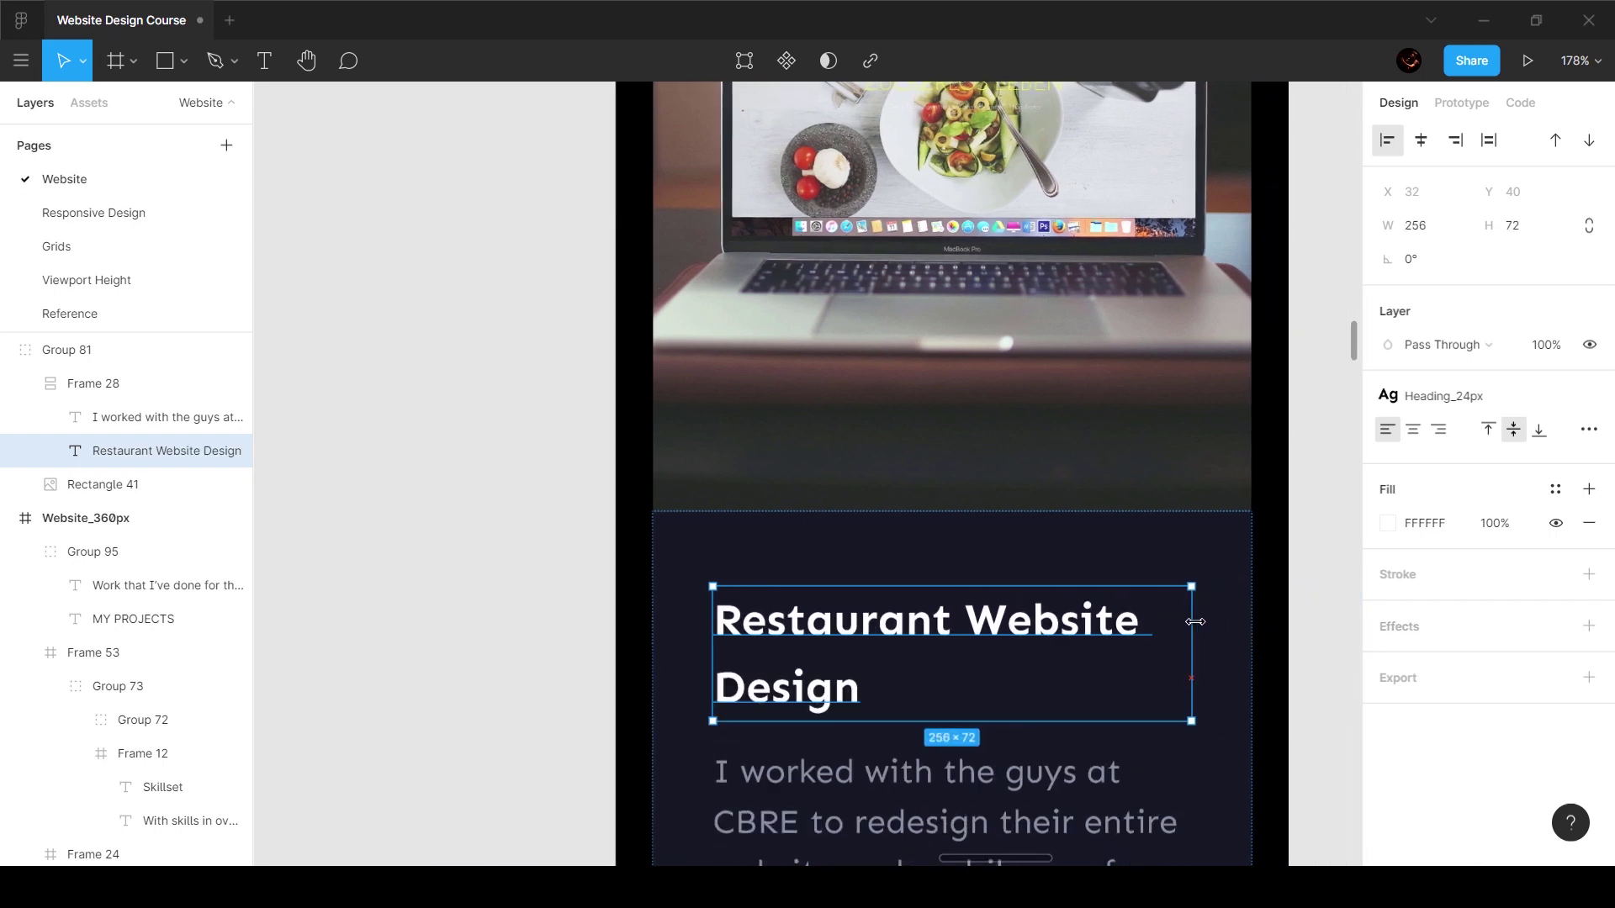
scroll(1289, 592, down, 10)
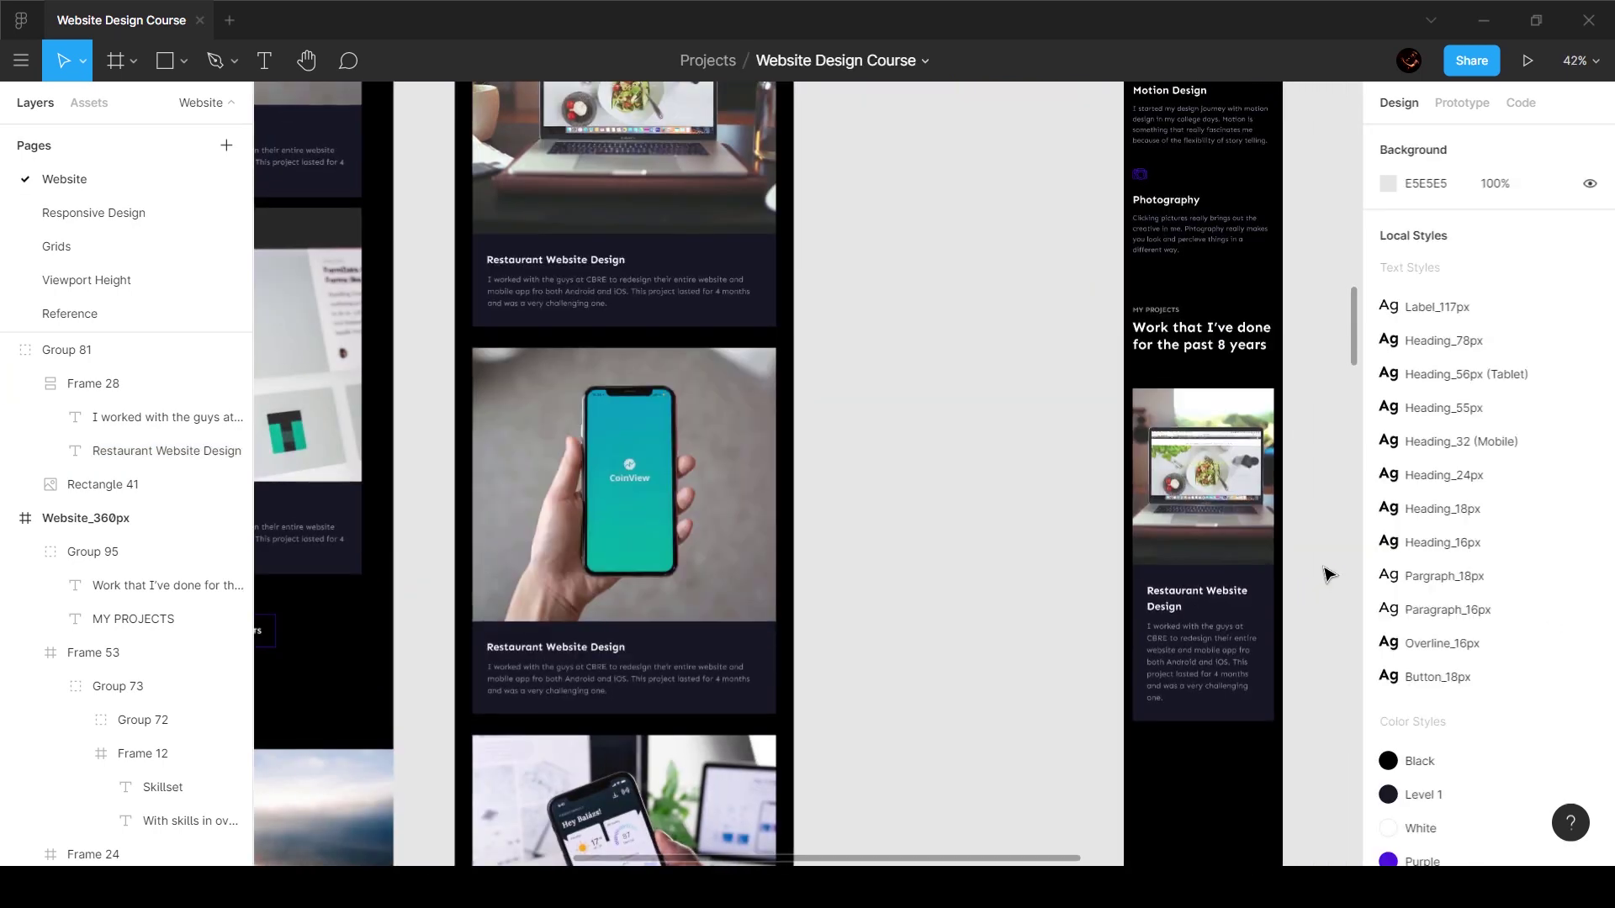
Step: Duplicate the laptop card directly below the original, leaving a 48 px gap between the two
scroll(1324, 569, right, 3)
click(1091, 560)
scroll(1098, 415, down, 3)
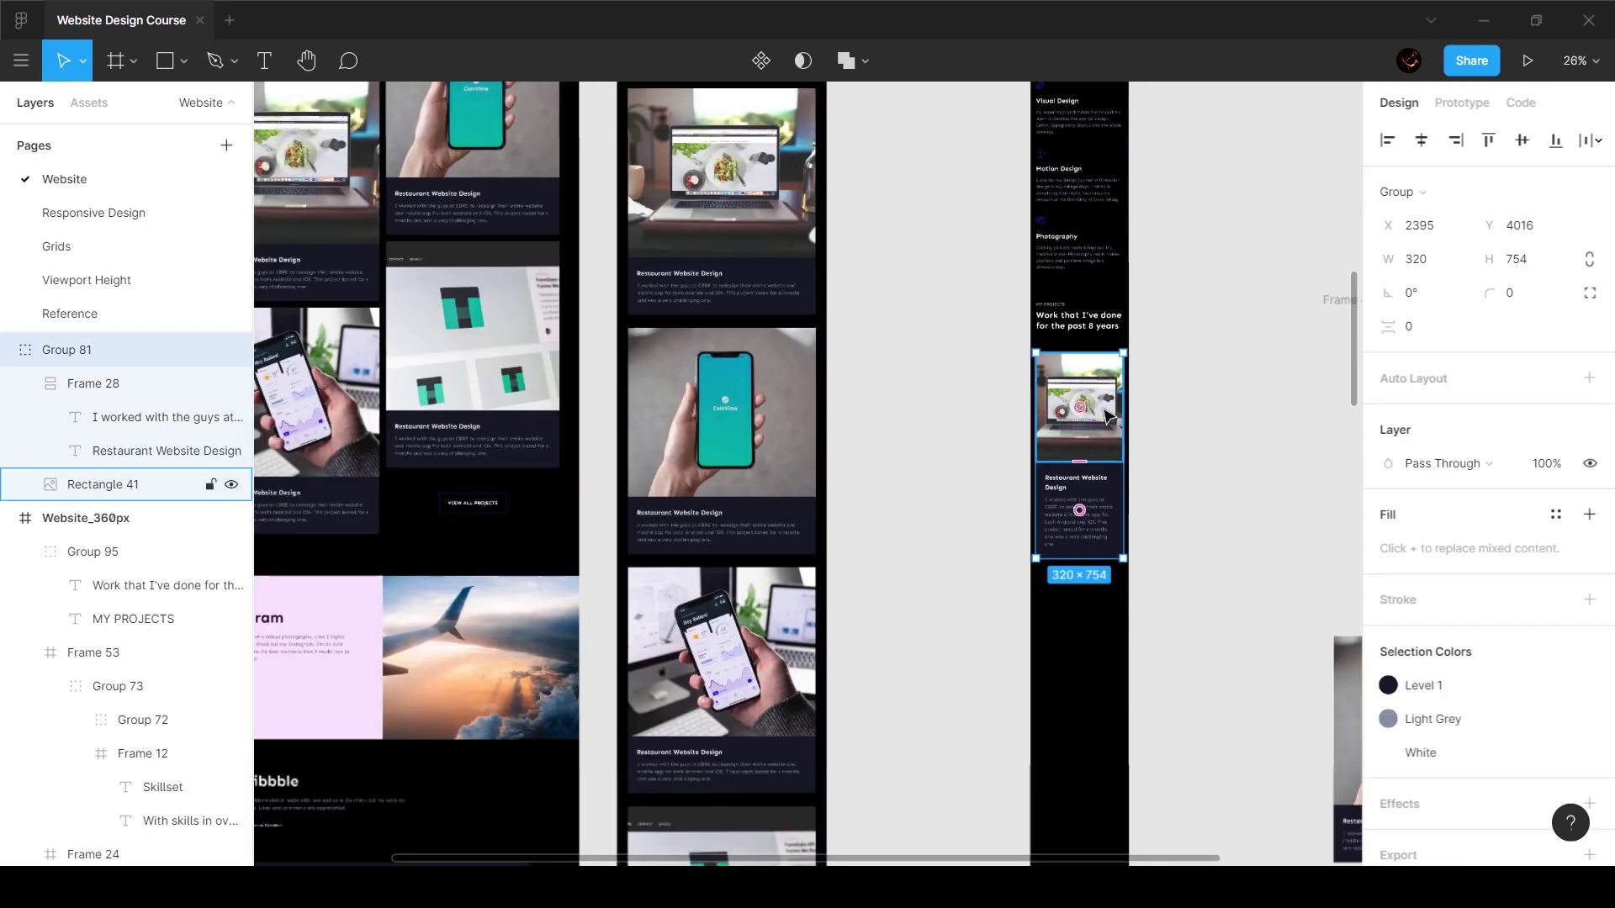
drag(1099, 410, 1117, 616)
key(shift+Down)
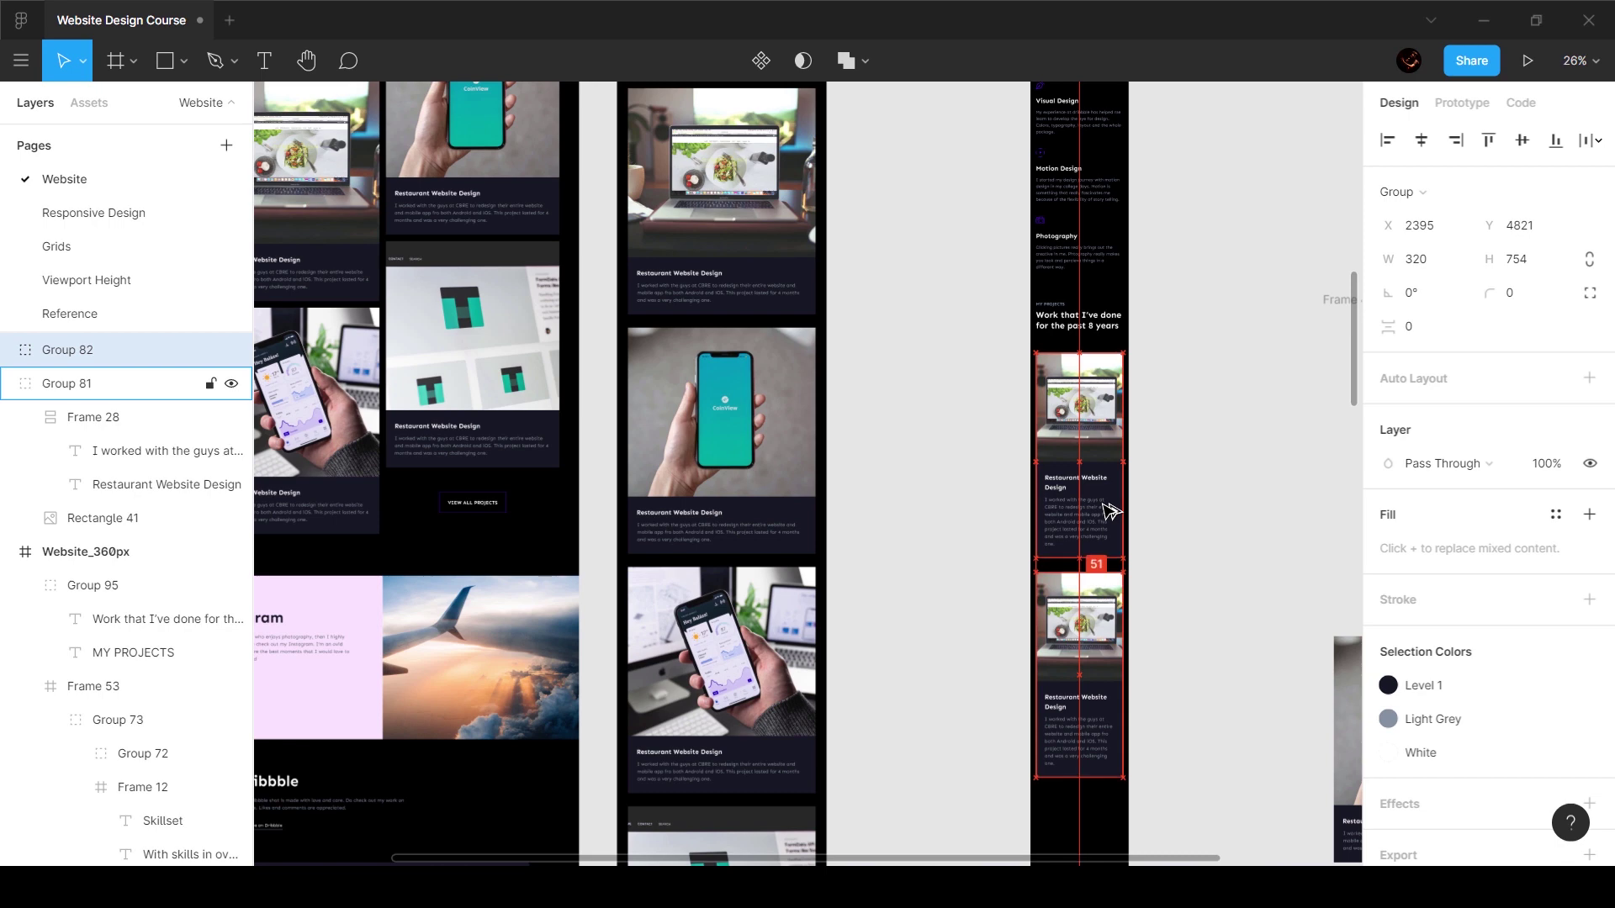
key(Up)
key(Up)
key(Up)
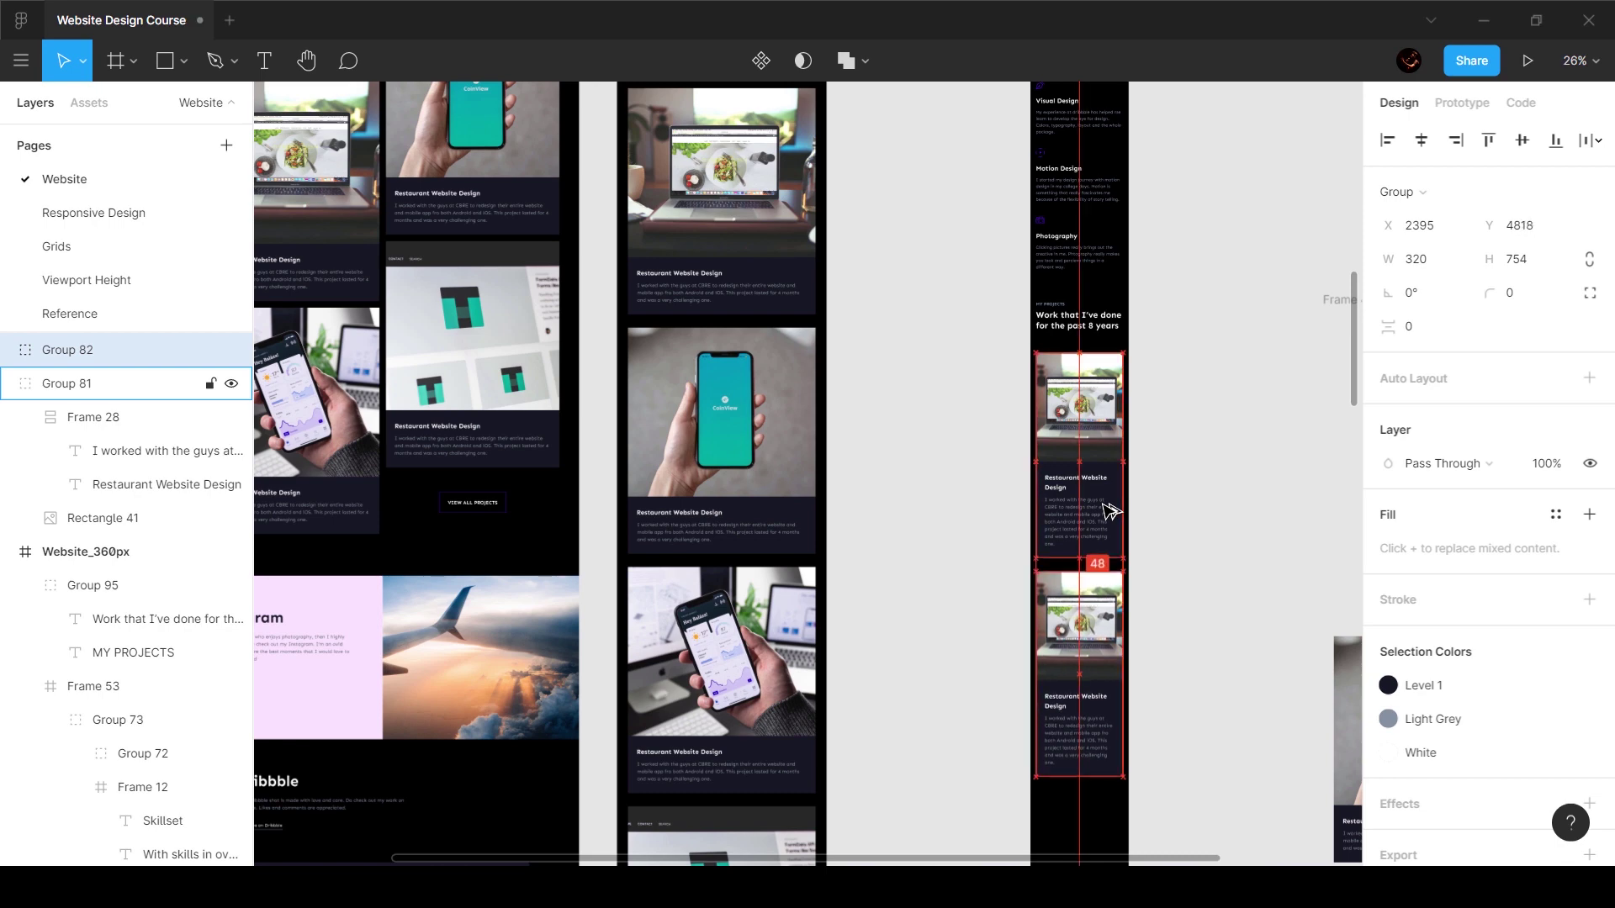
Step: Duplicate the card twice more down the mobile frame and tidy all four cards to a vertical spacing of 48
scroll(1104, 526, down, 5)
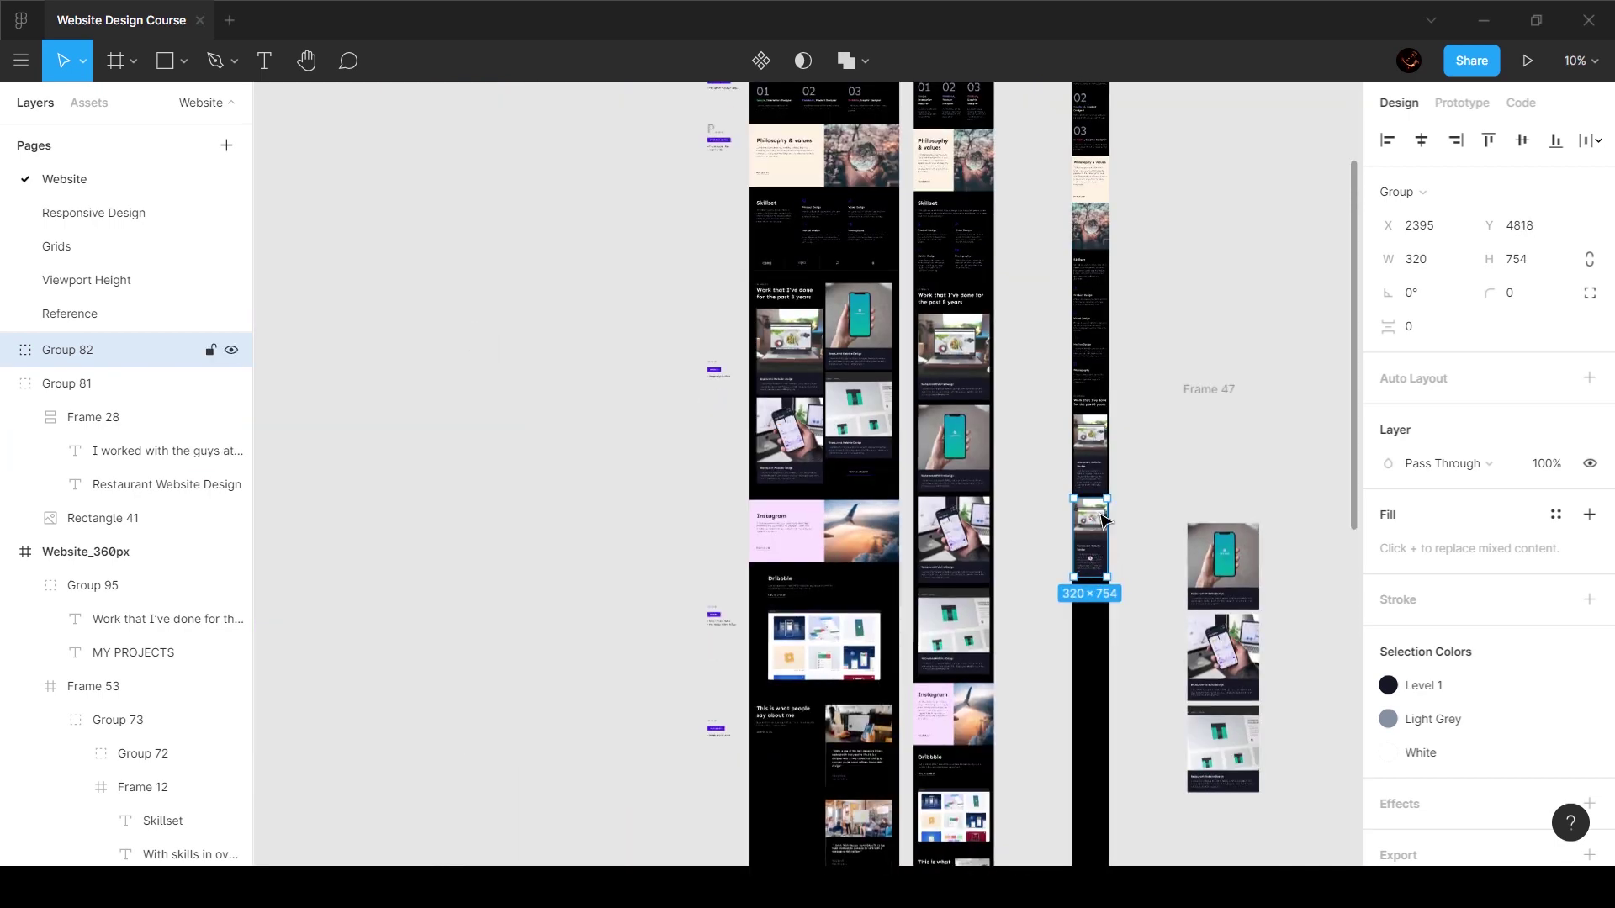
drag(1104, 545, 1109, 704)
shift+click(1098, 619)
shift+click(1096, 538)
shift+click(1095, 454)
click(1589, 139)
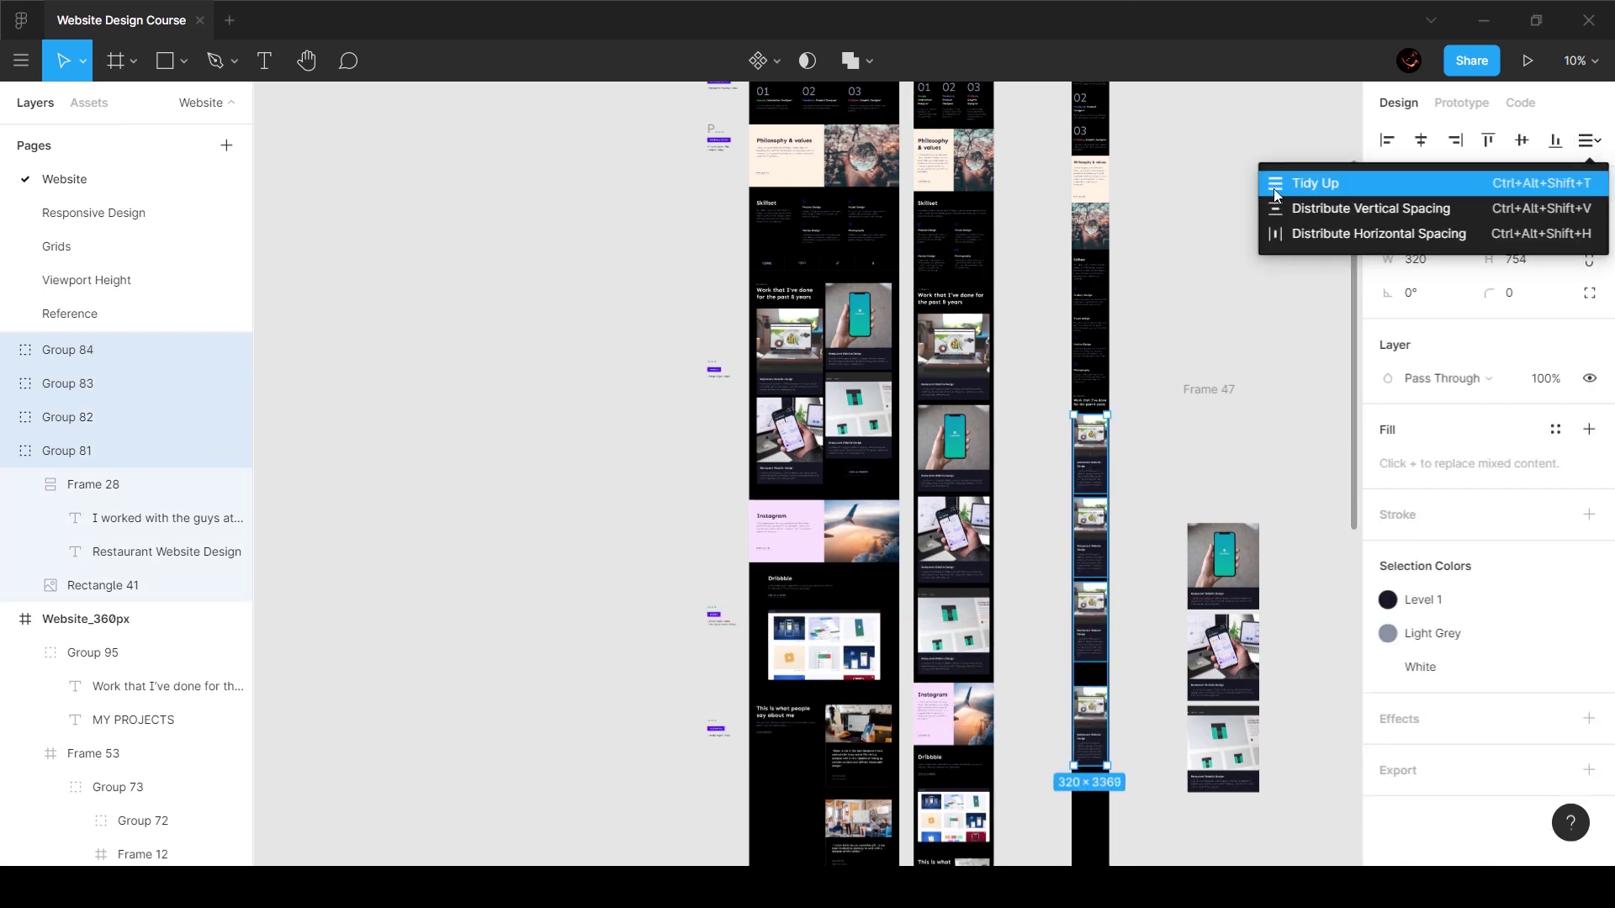
click(1310, 181)
click(1447, 334)
text(48)
key(Return)
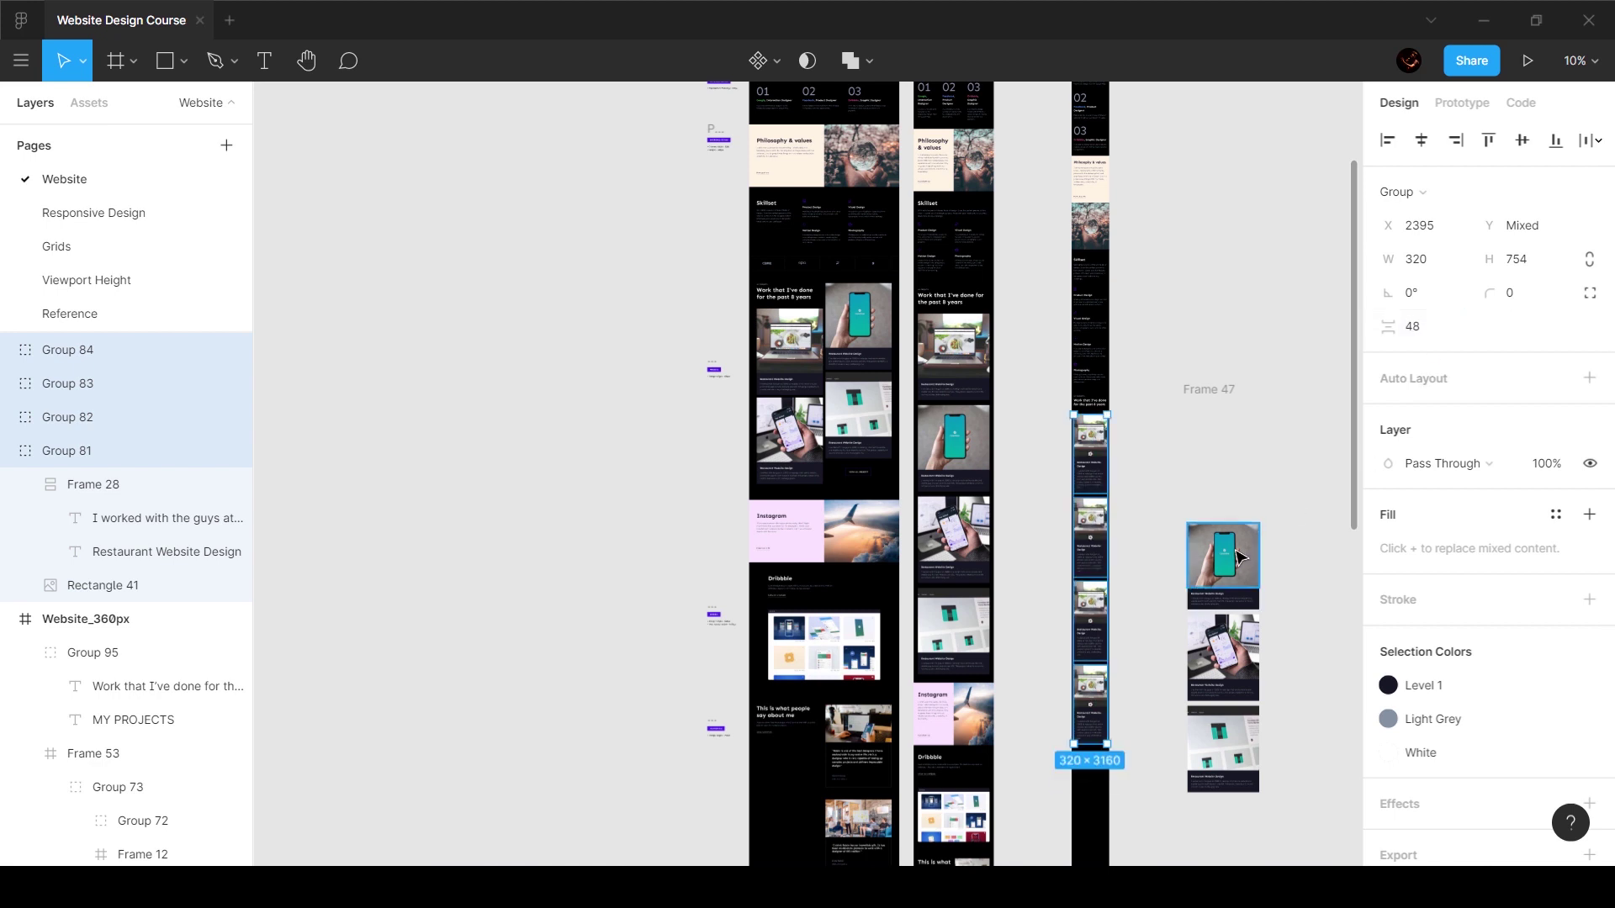
Step: Replace the images of the second, third and fourth mobile cards with those of the three cards in Frame 47, in order
click(1240, 557)
click(1099, 526)
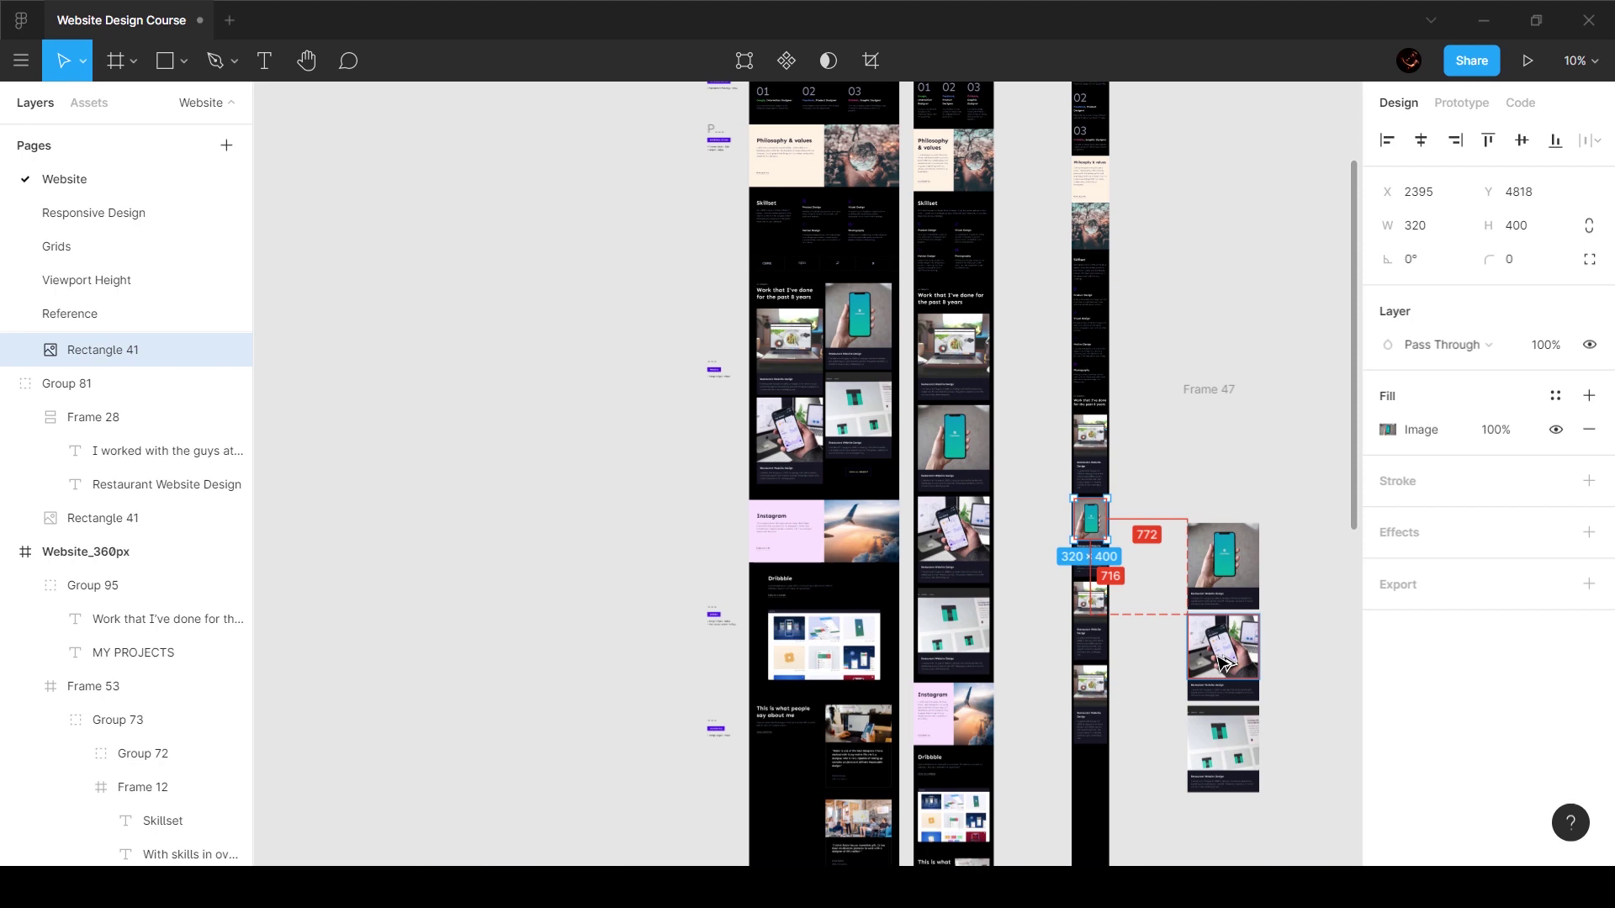
click(1224, 664)
click(1091, 604)
click(1229, 740)
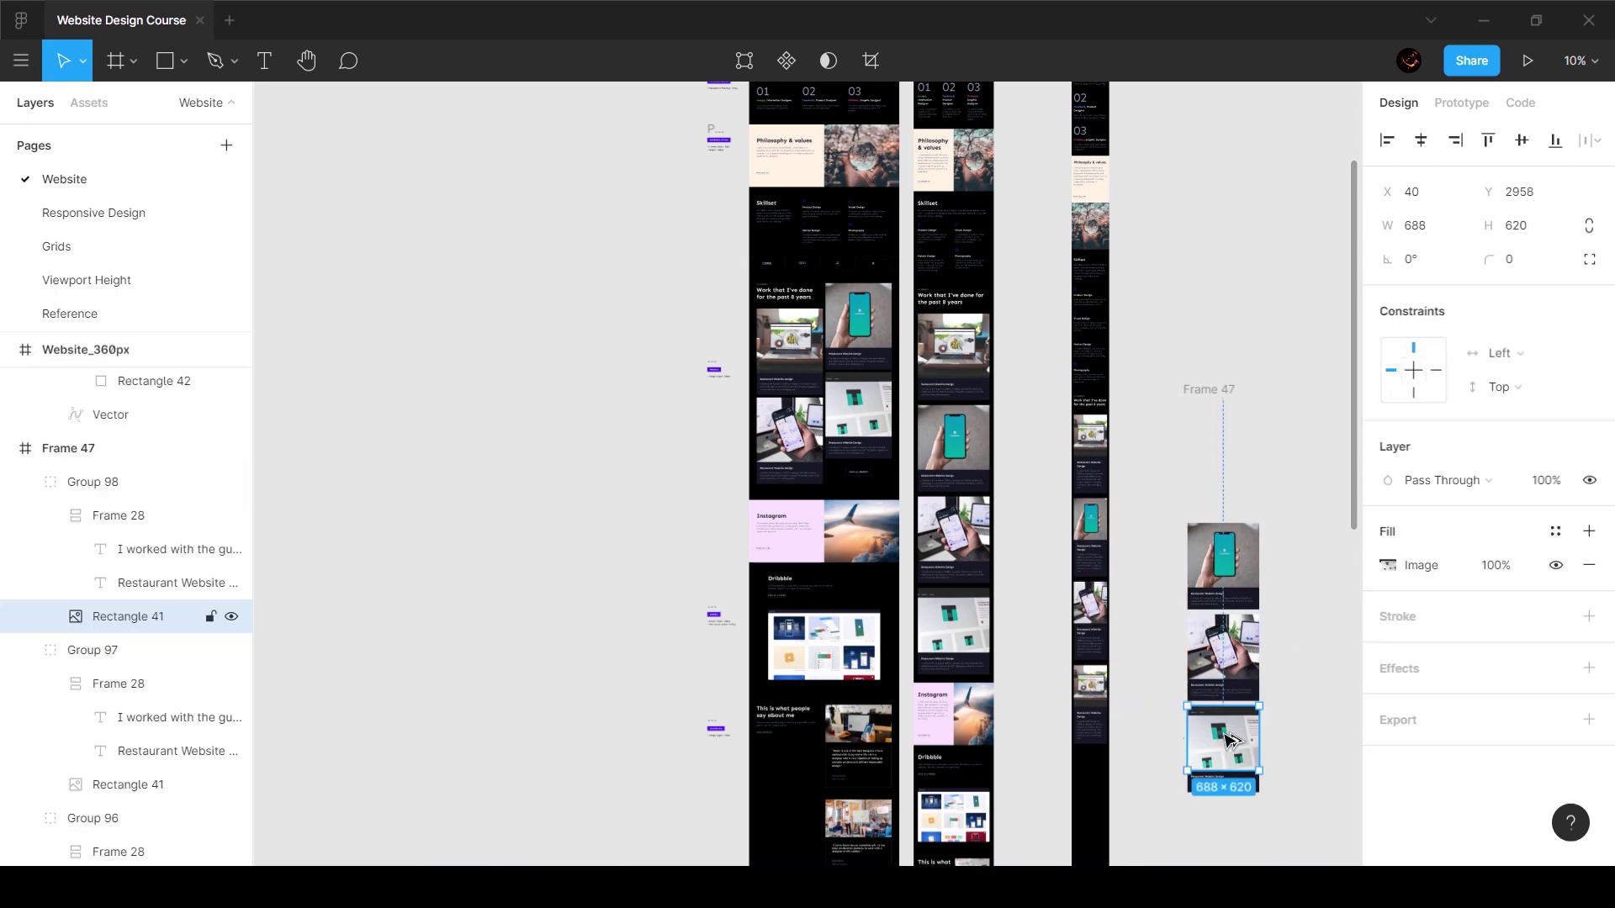
click(1093, 686)
click(1152, 574)
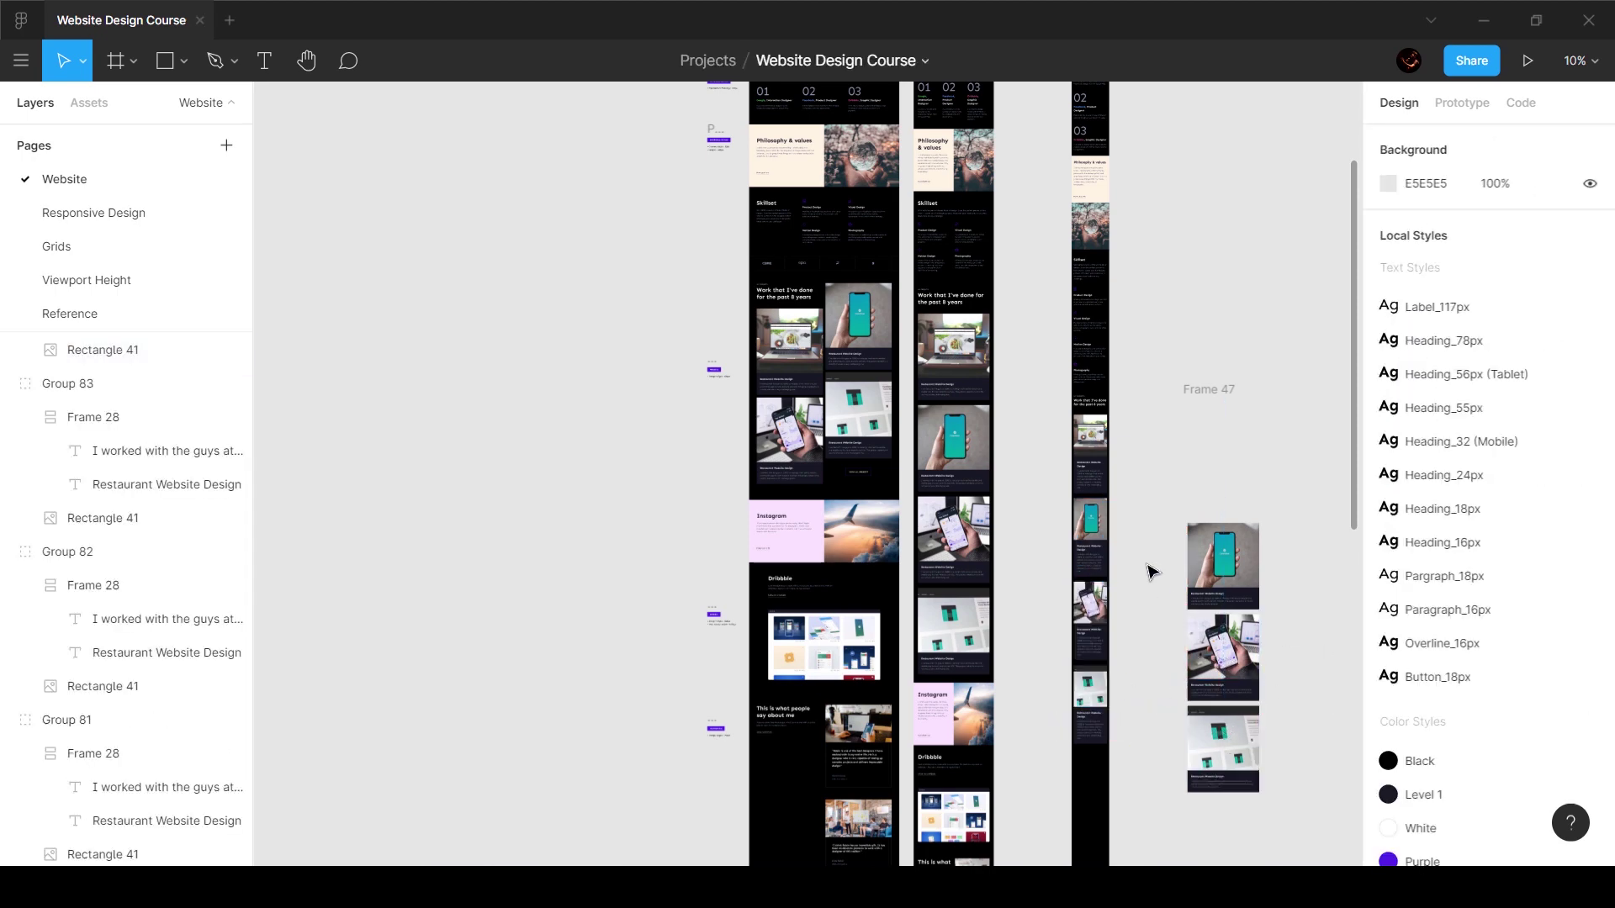
Step: Delete the leftover Frame 47 with its tablet project cards
click(1188, 659)
click(1224, 390)
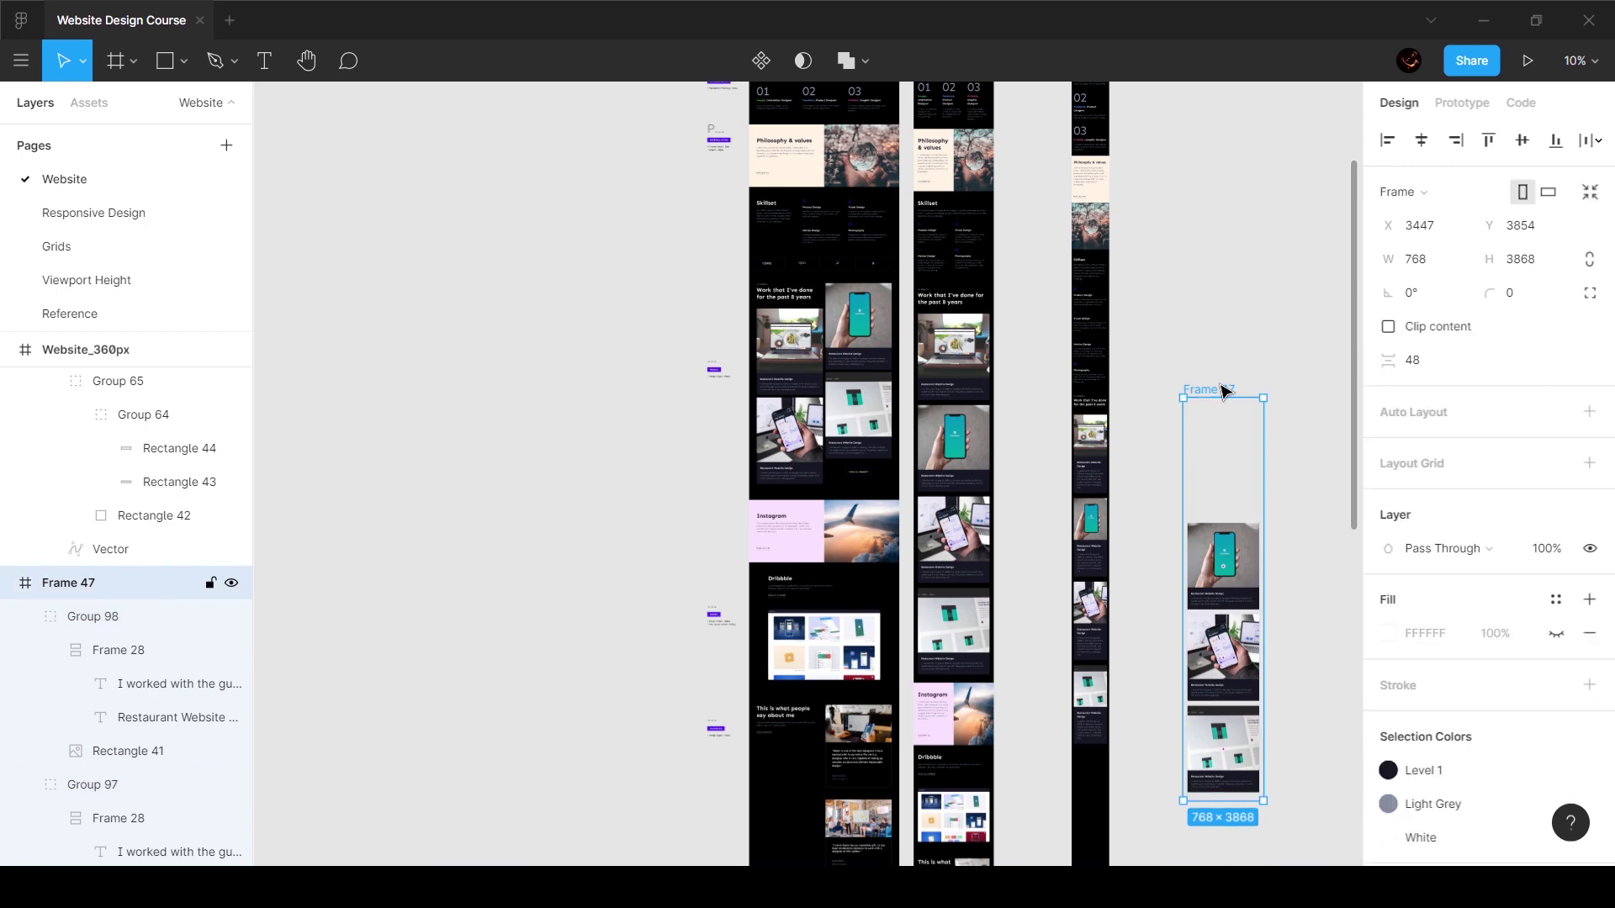
key(Delete)
Step: Wrap the mobile projects heading group and all four project cards in one new frame
scroll(1098, 442, up, 5)
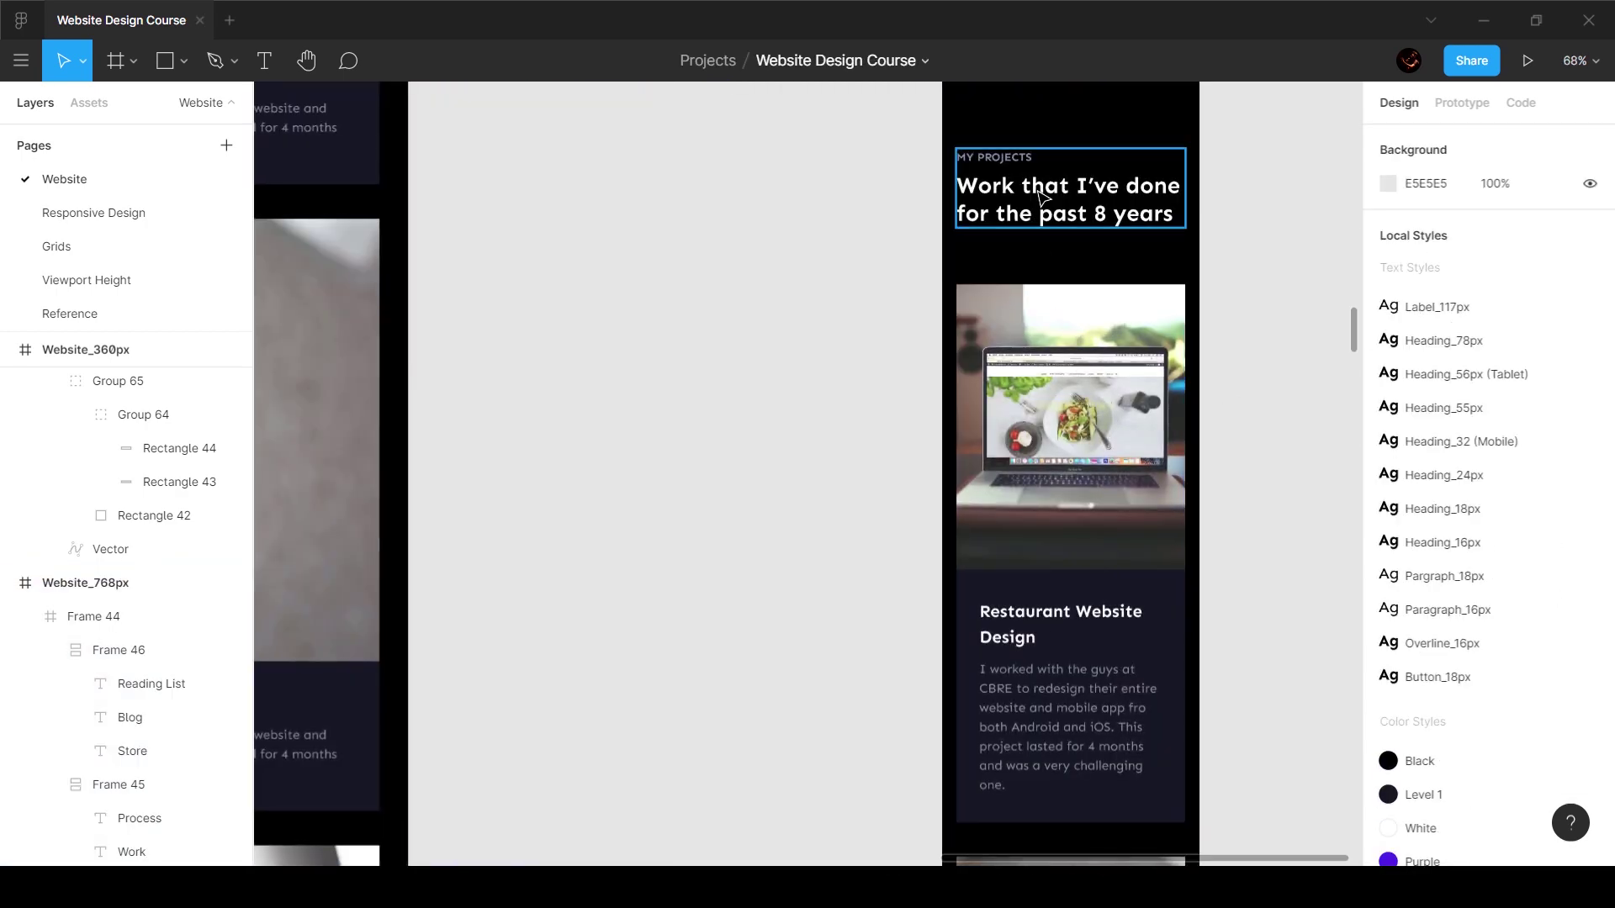
click(1043, 207)
scroll(1136, 478, up, 3)
scroll(1094, 555, down, 3)
shift+click(1102, 657)
scroll(1105, 680, down, 3)
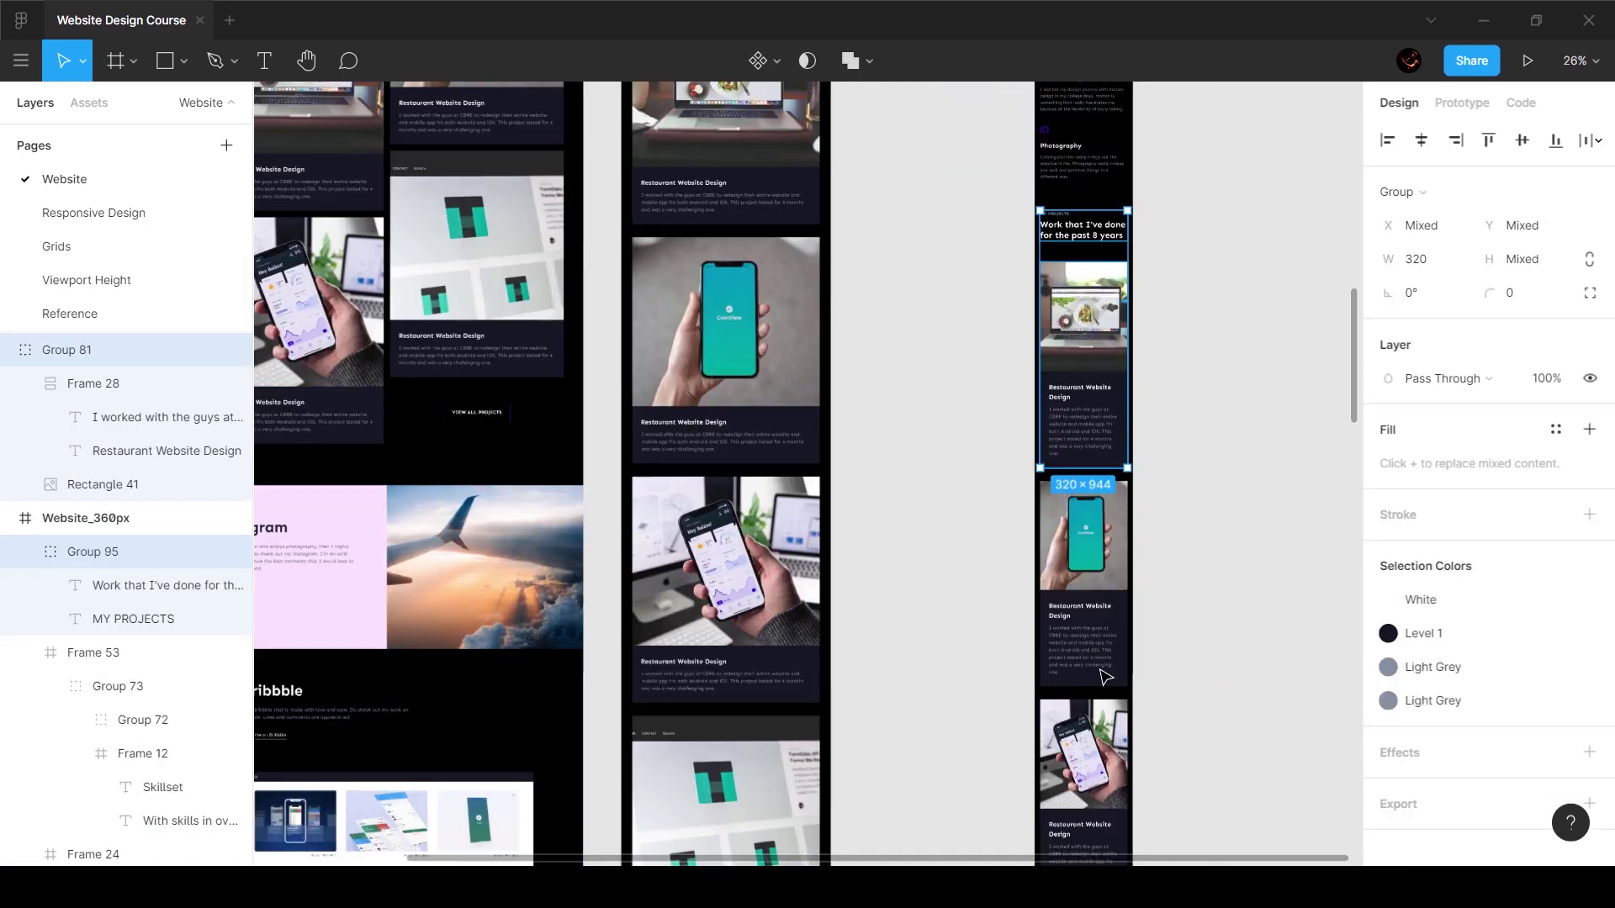
shift+click(1098, 619)
scroll(1098, 616, down, 2)
shift+click(1098, 618)
shift+click(1097, 778)
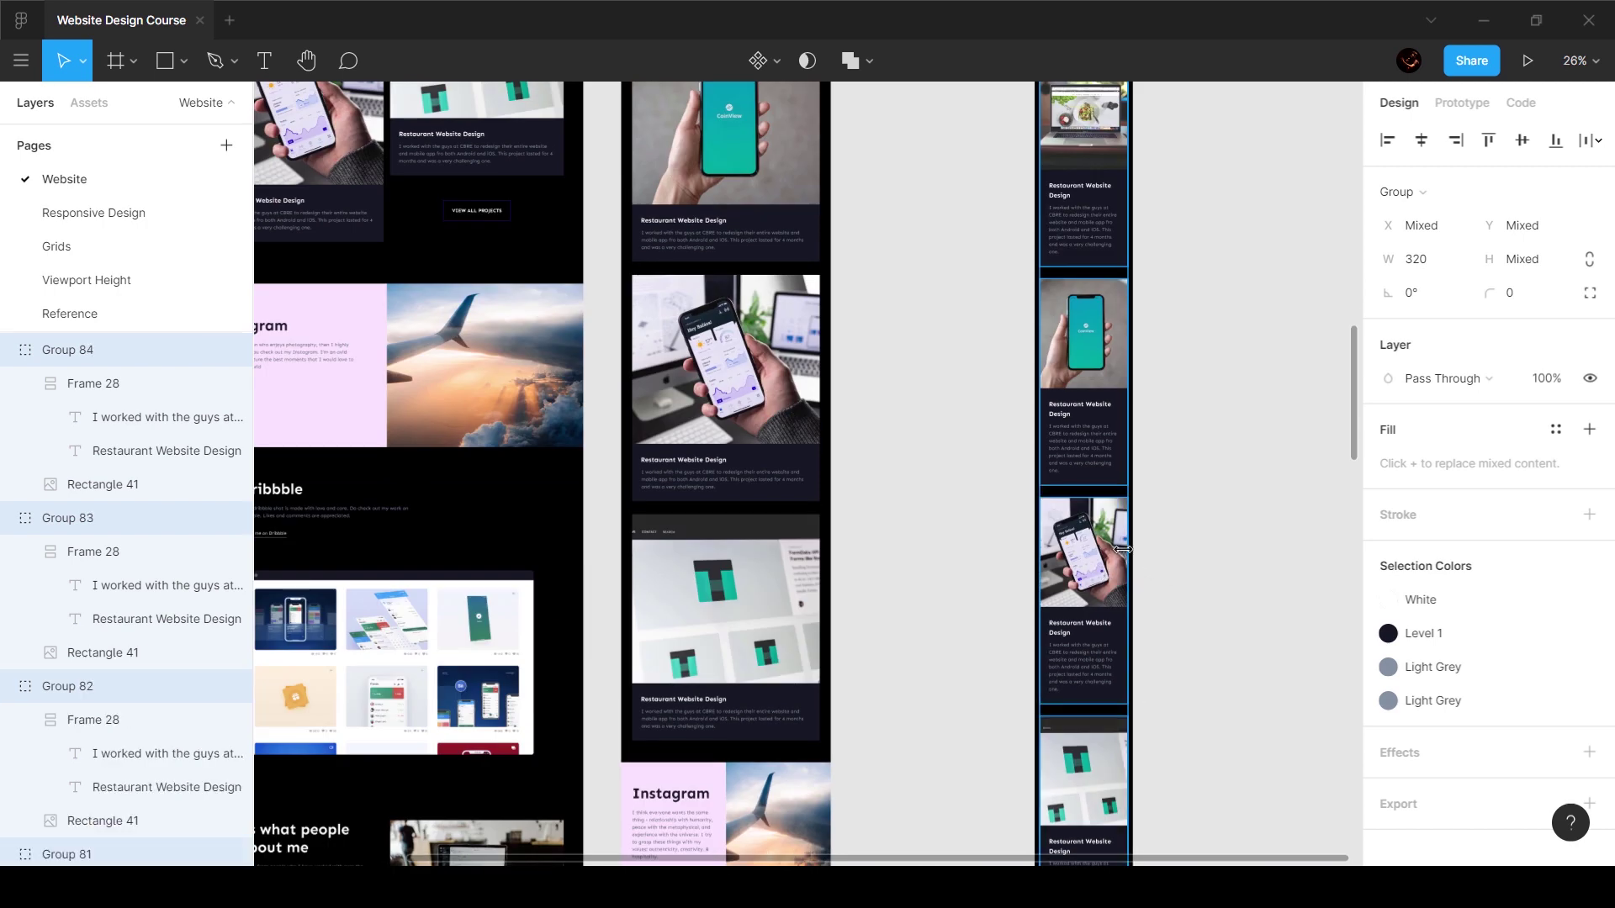
right_click(1104, 567)
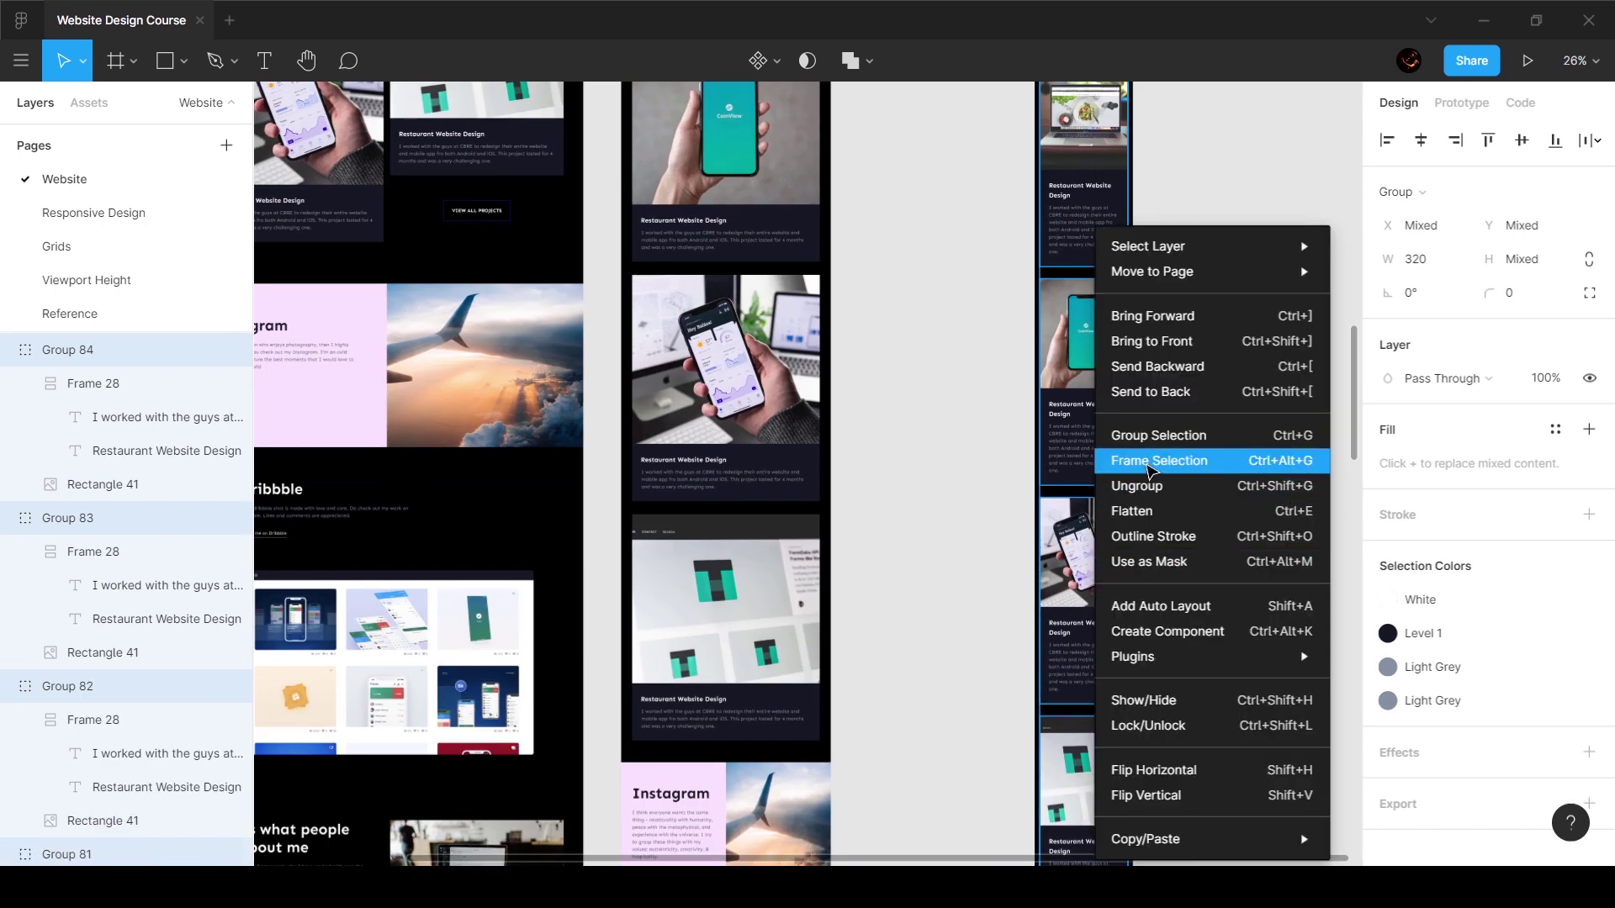
click(1154, 461)
Step: Widen the new projects frame to 360 so it spans the full mobile layout
drag(1132, 463, 1121, 466)
scroll(1128, 462, up, 8)
scroll(1123, 467, up, 20)
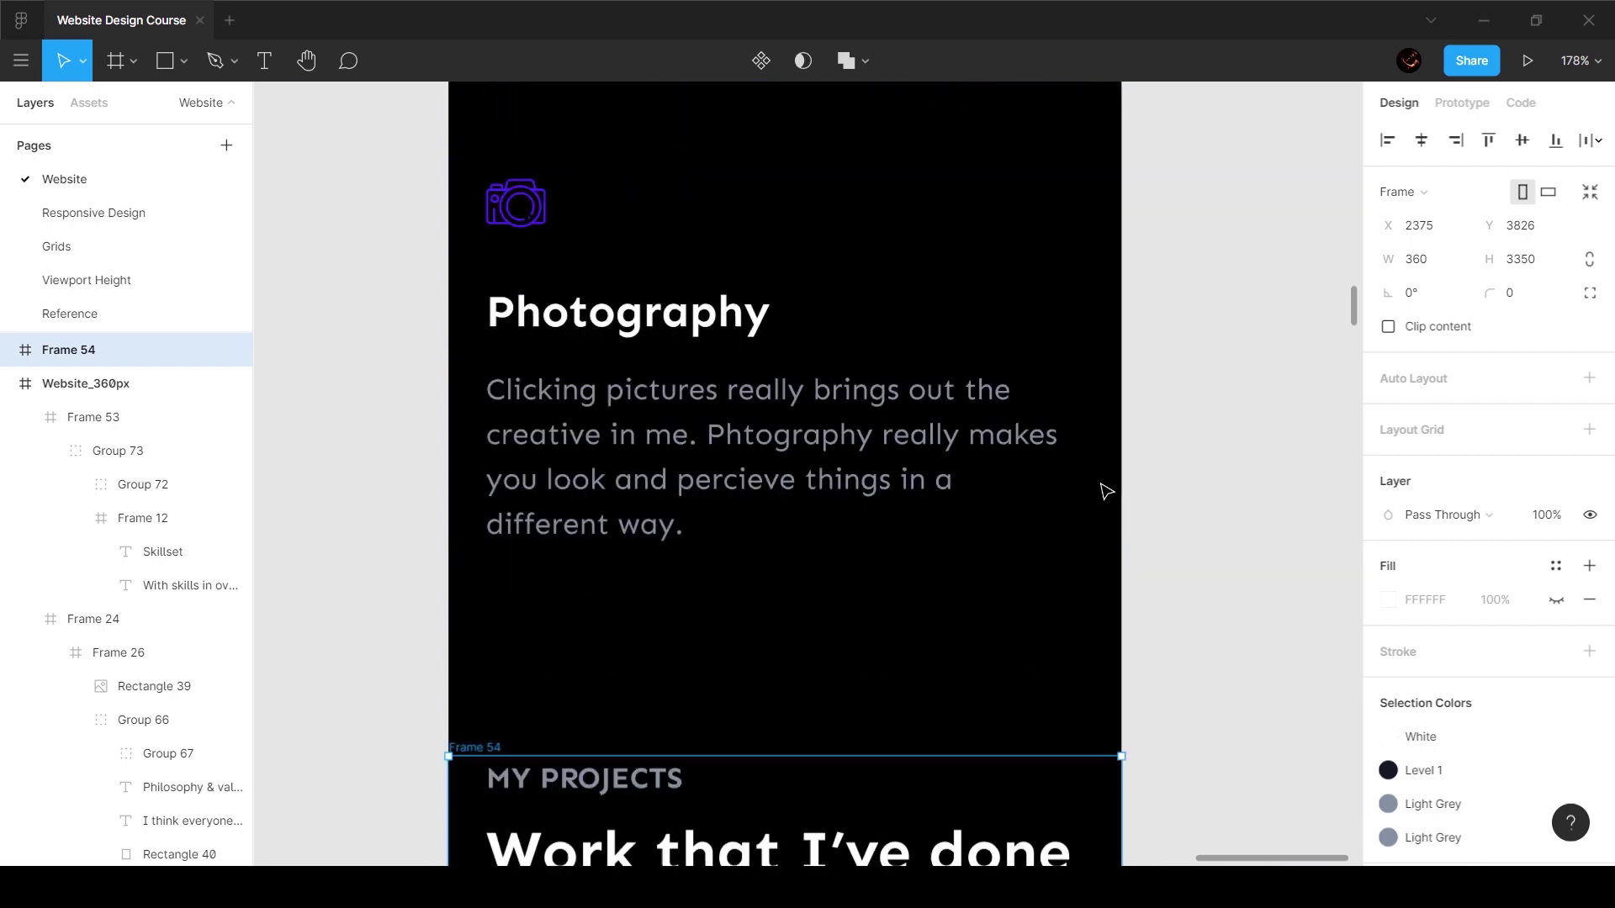
Step: Extend the projects frame's top edge above the MY PROJECTS label and set its spacing to the Skillset frame to 0
drag(832, 757, 836, 665)
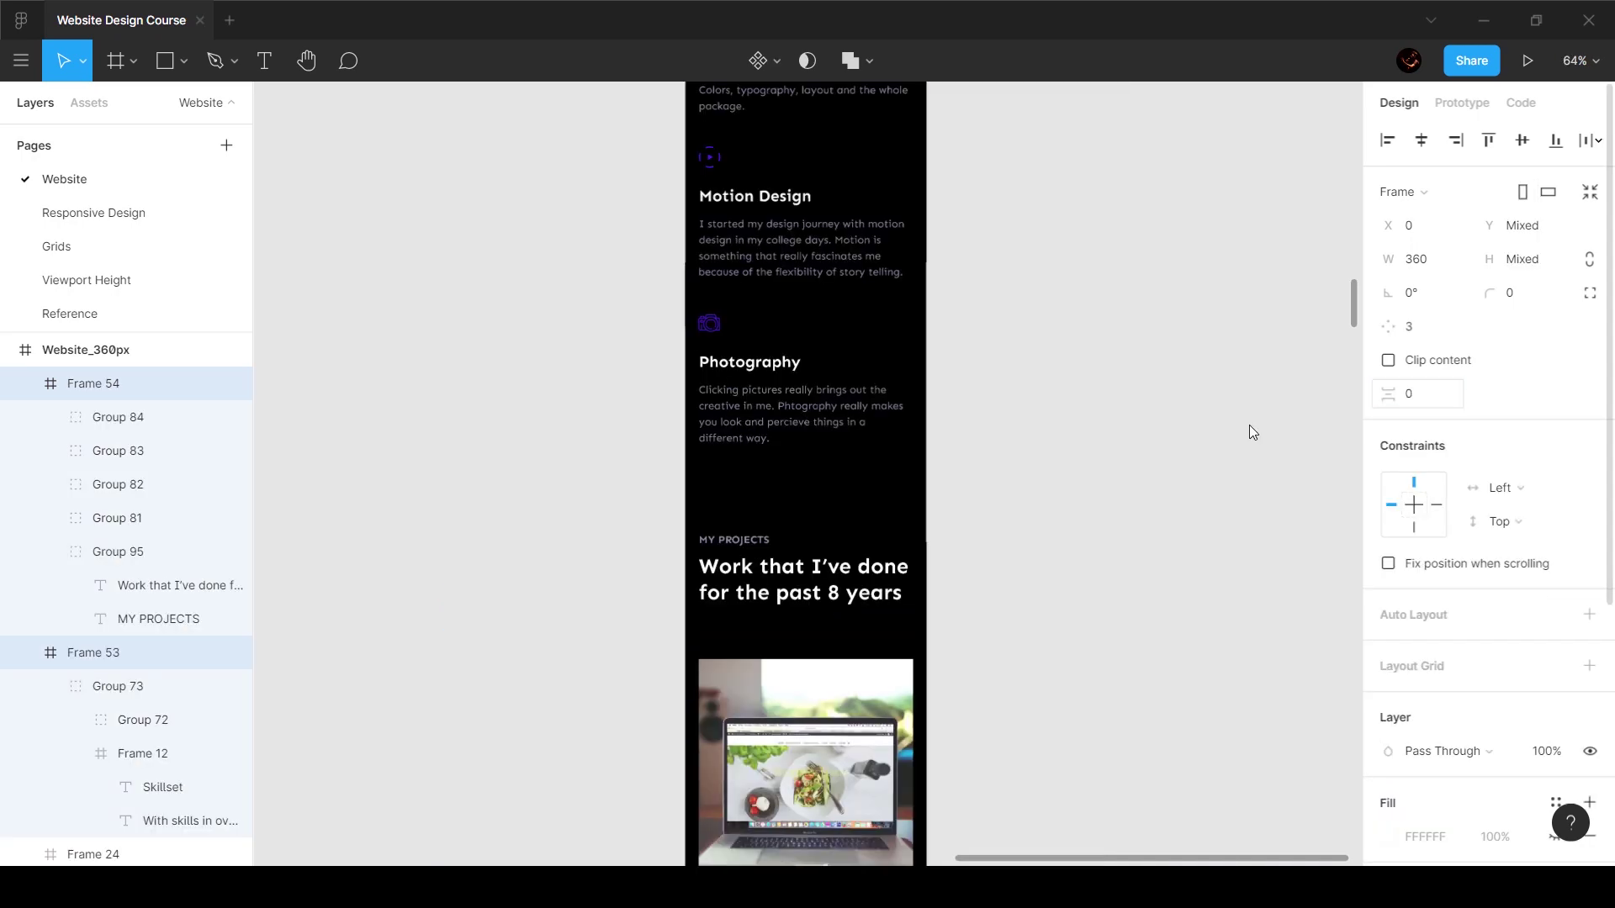
click(1168, 468)
scroll(862, 510, down, 8)
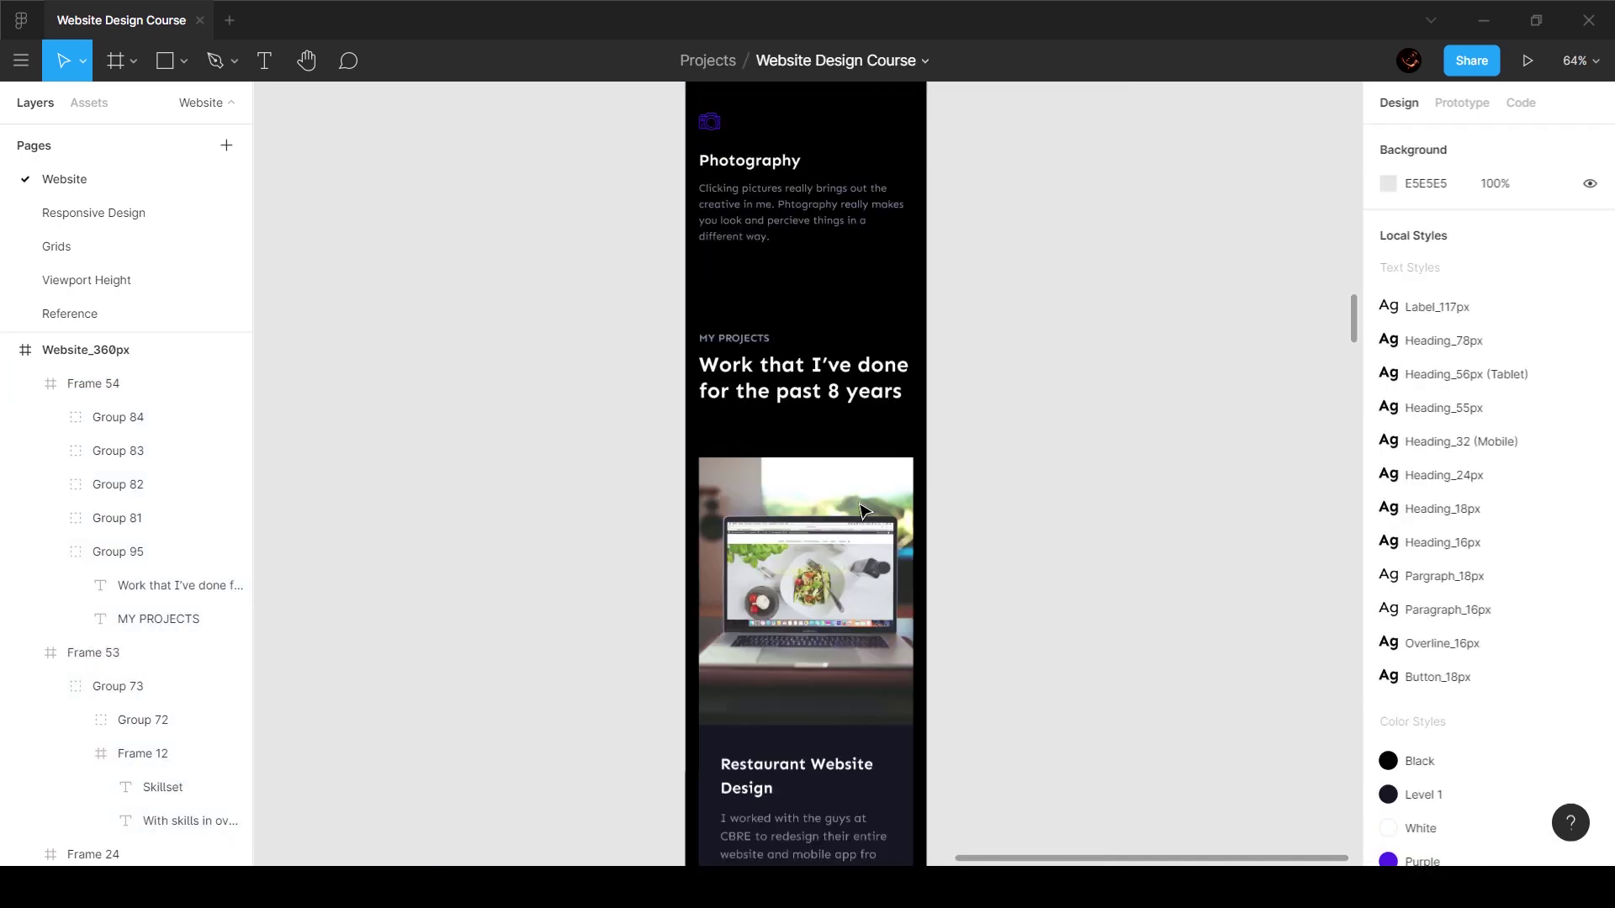
Step: Place a copy of the mobile Philosophy & values section below the last project card as the base for the Instagram section
scroll(856, 510, down, 5)
scroll(862, 516, down, 5)
scroll(718, 345, down, 5)
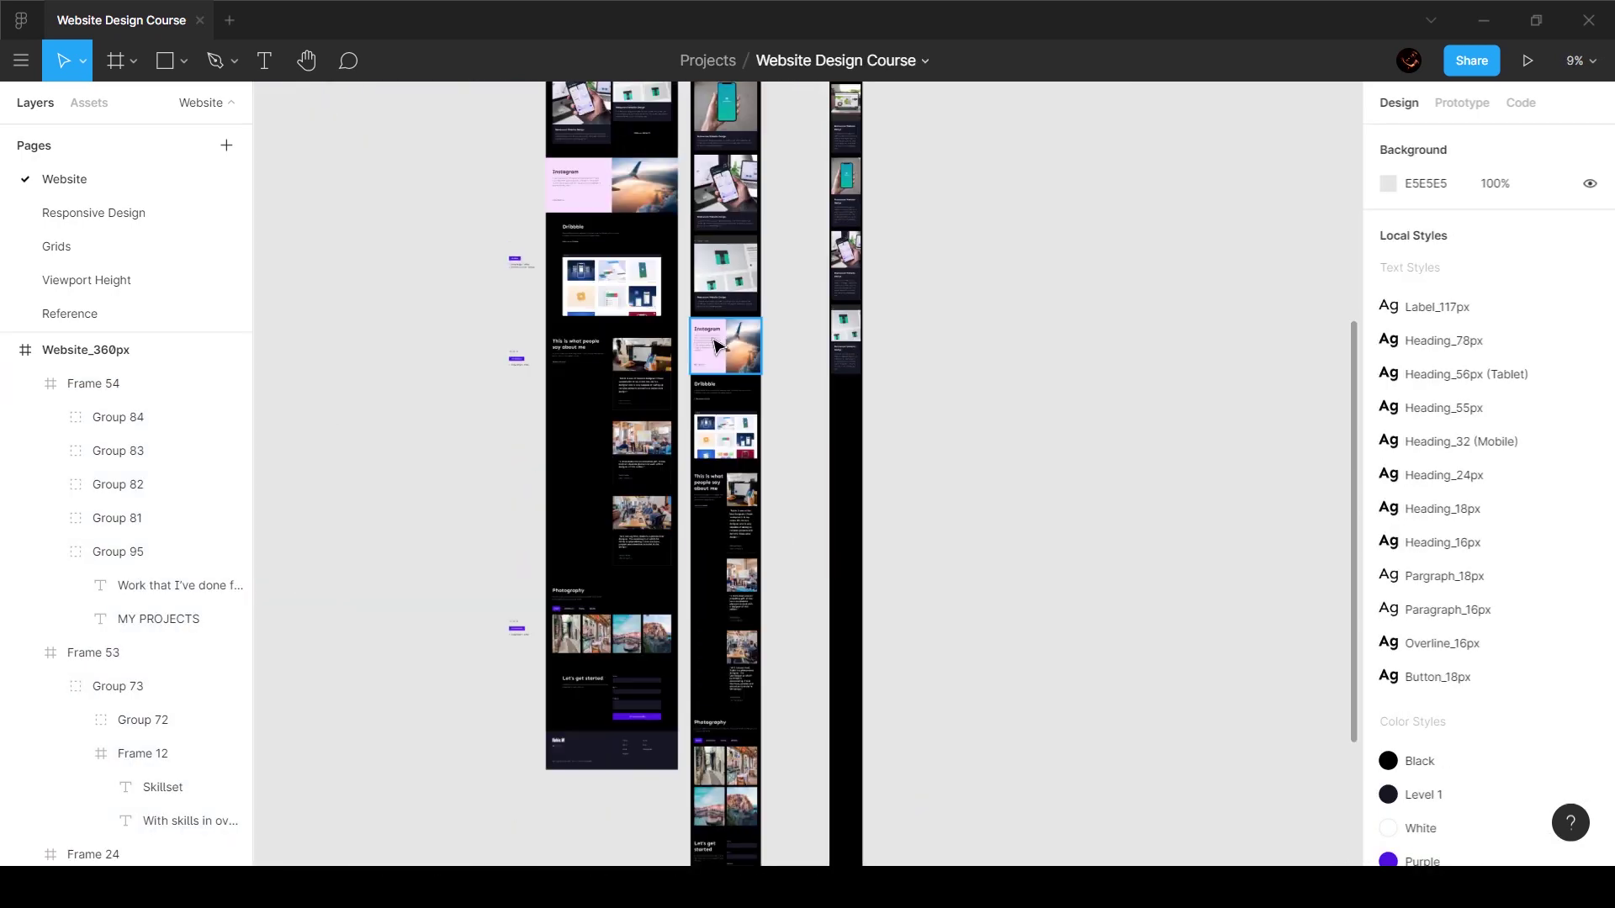
click(718, 344)
scroll(872, 313, up, 5)
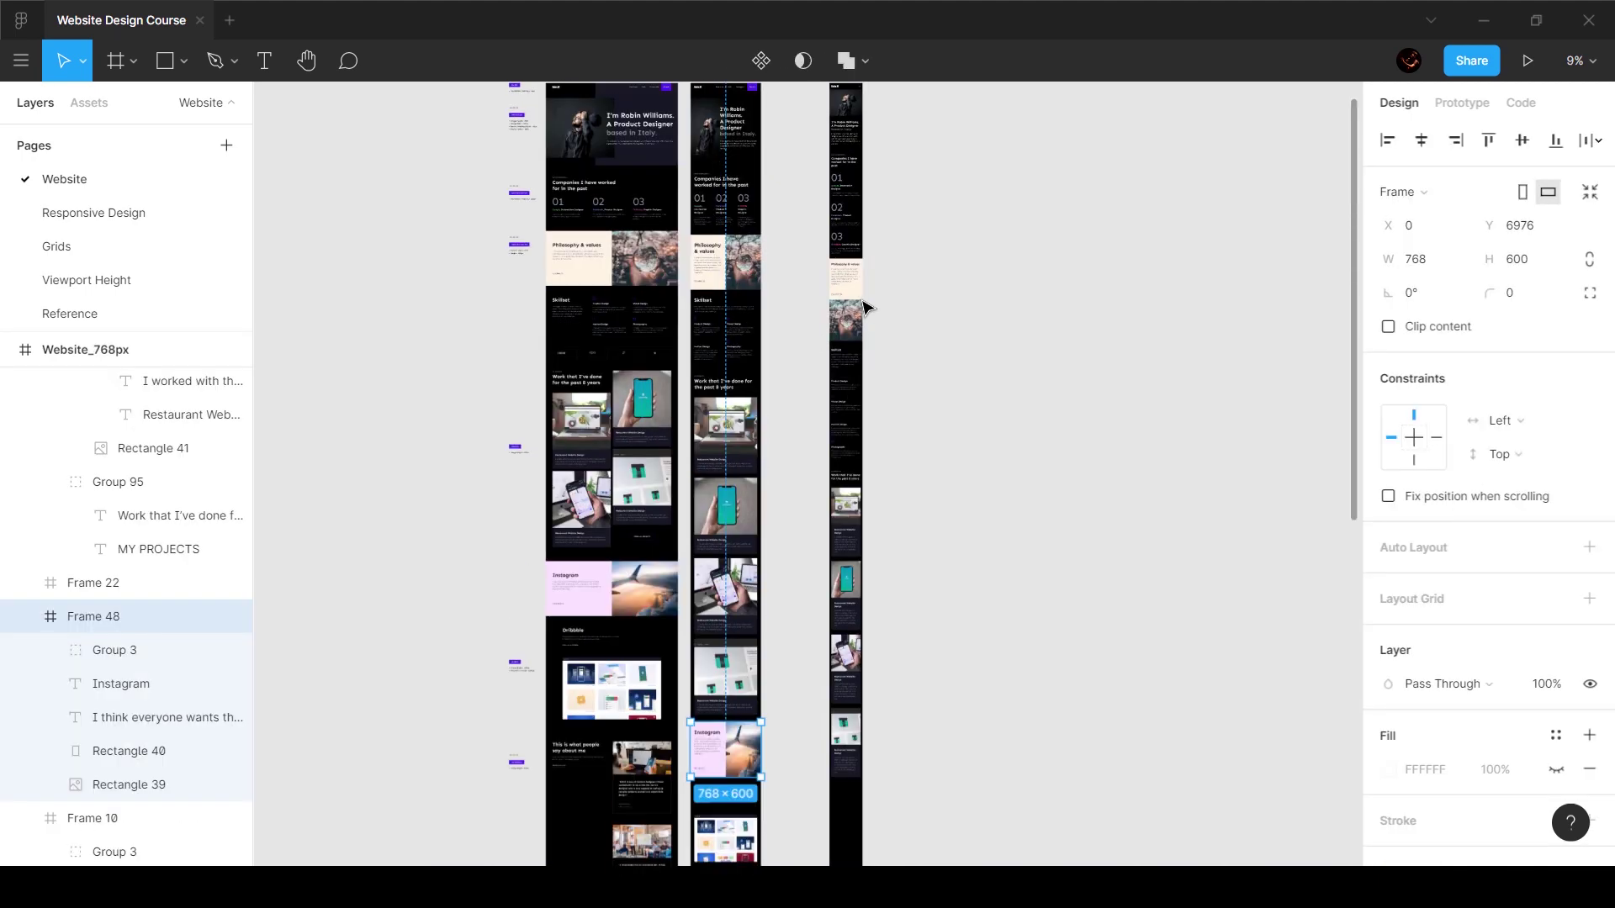
drag(850, 295, 849, 799)
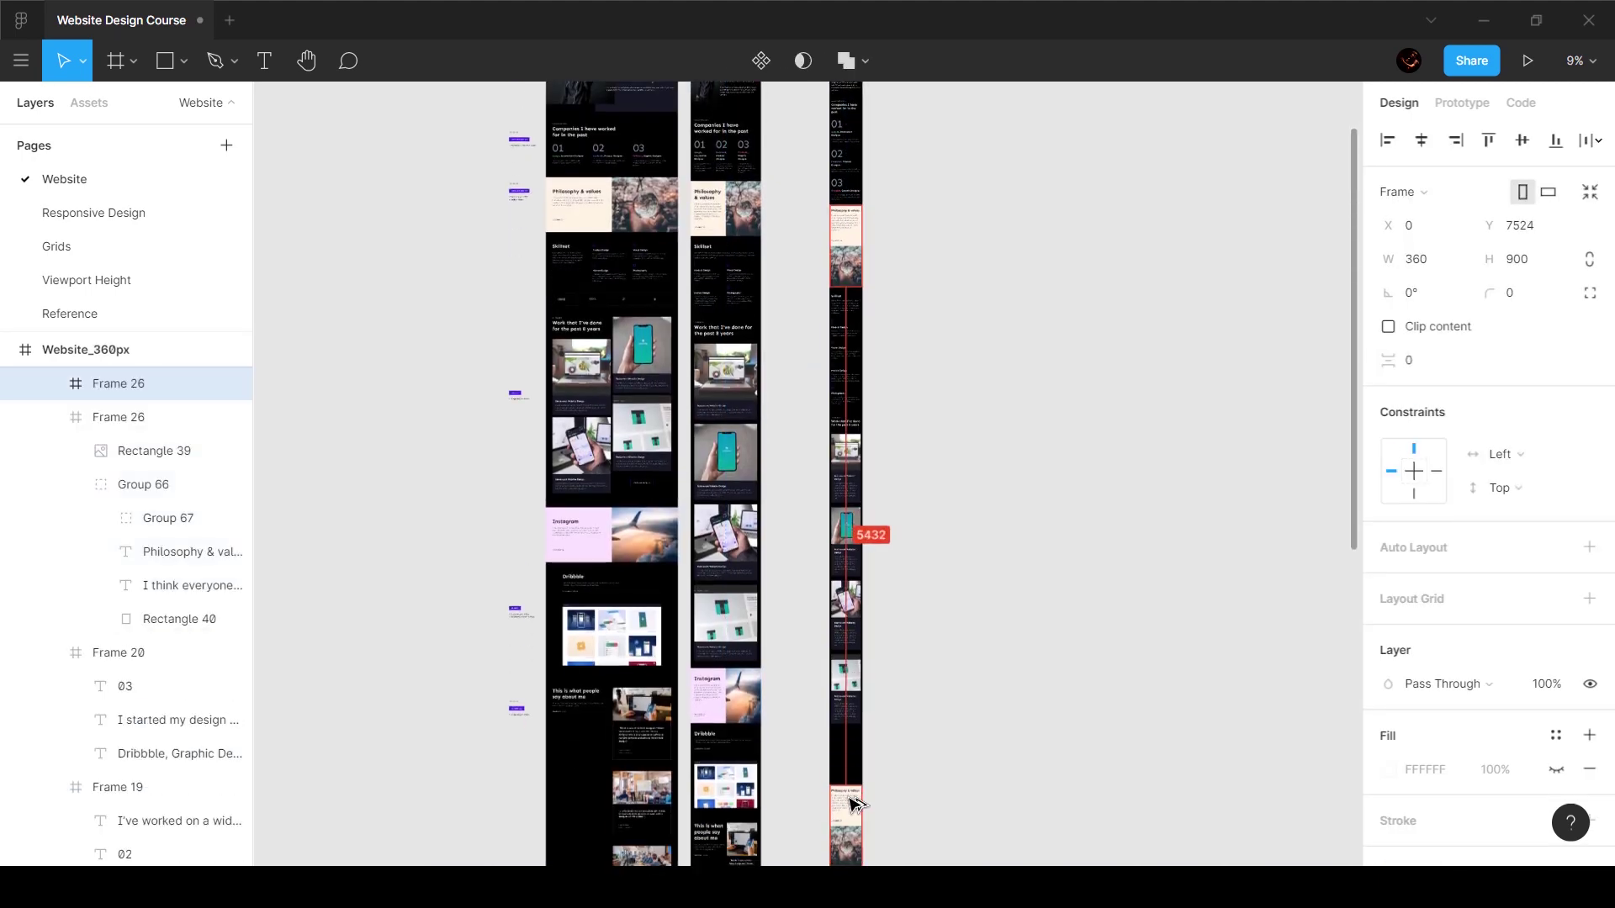
Step: Set the vertical spacing between the projects frame and the copied Philosophy & values section to 0
scroll(848, 751, up, 4)
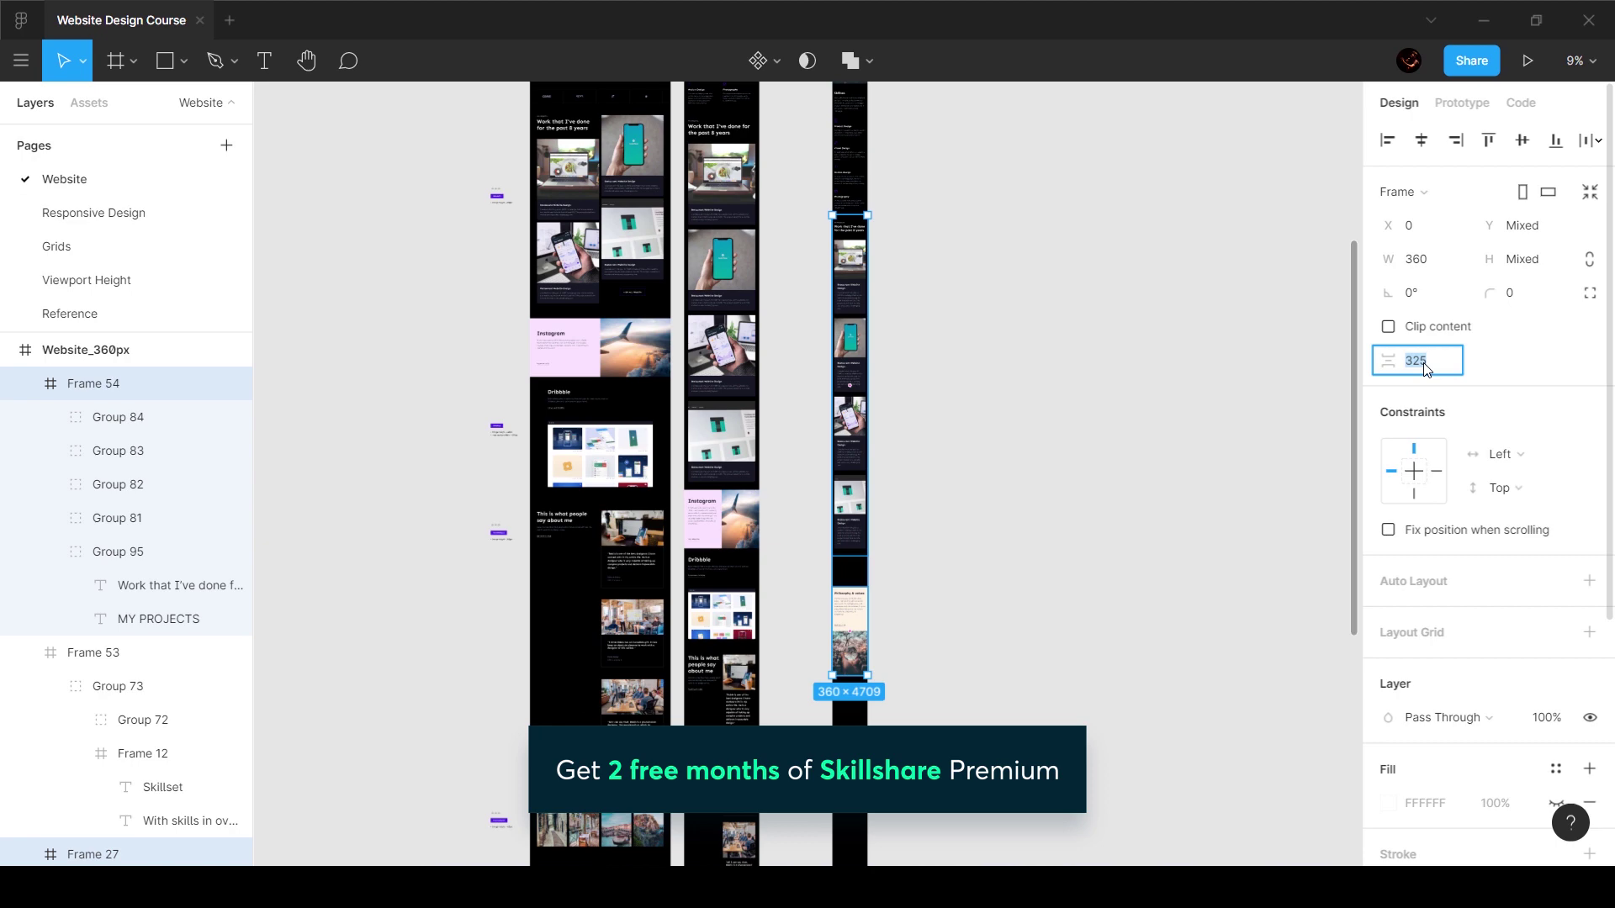
text(0)
key(Return)
scroll(840, 558, up, 8)
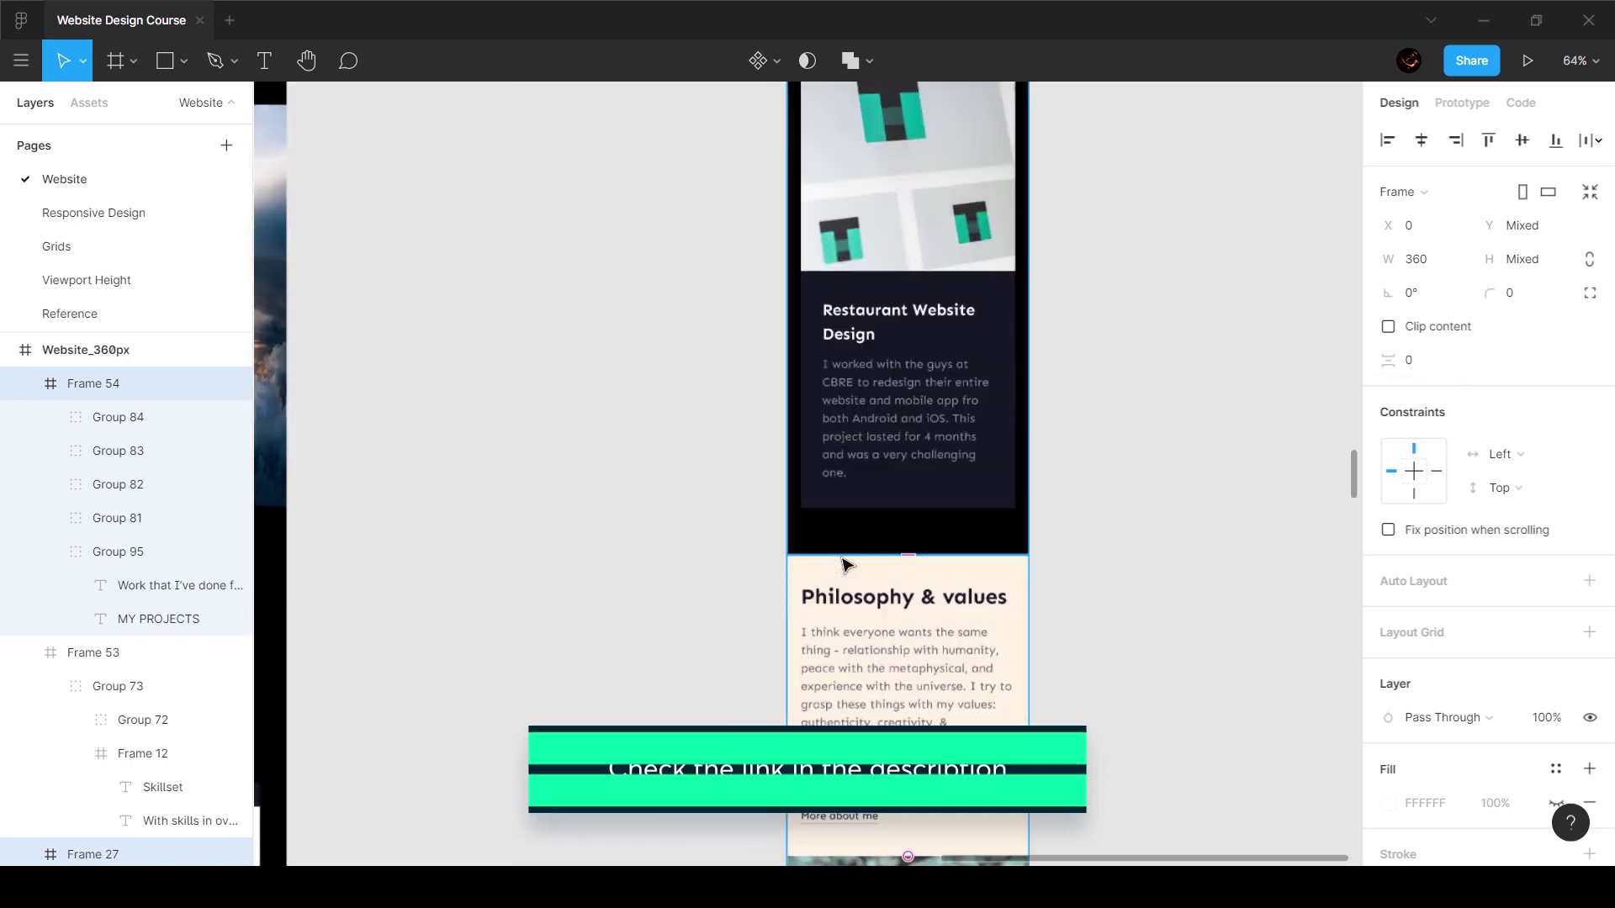
Step: Replace the copied mobile Philosophy & values heading with "Instagram"
scroll(841, 558, down, 1)
ctrl+click(983, 502)
ctrl+scroll(986, 505, down, 3)
ctrl+scroll(987, 506, up, 1)
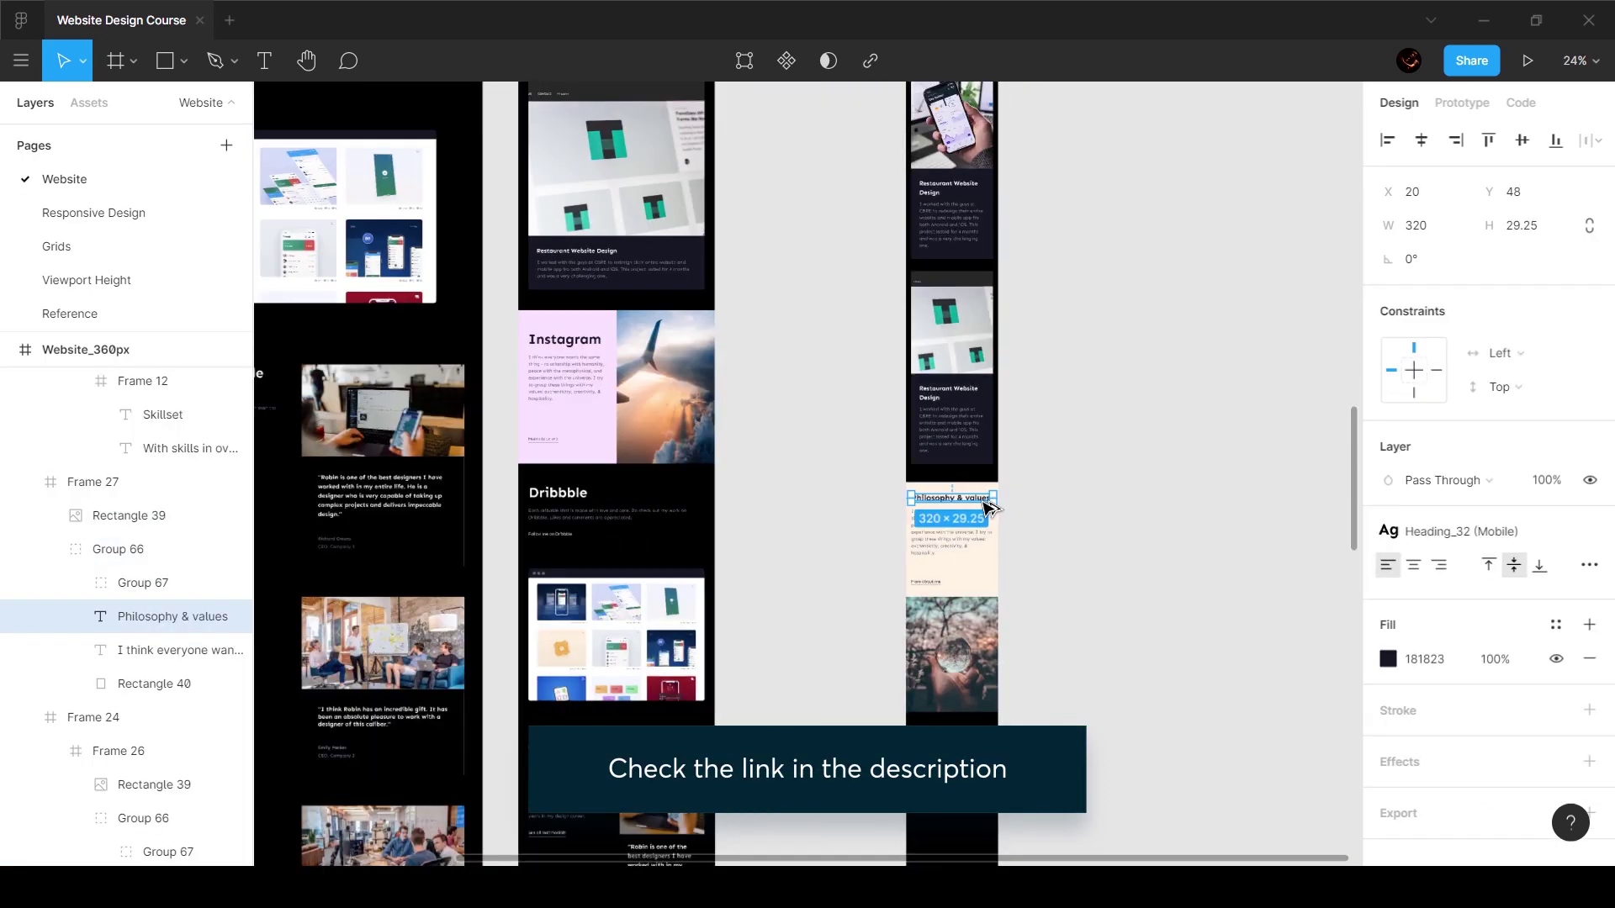
double_click(985, 504)
text(INstagram)
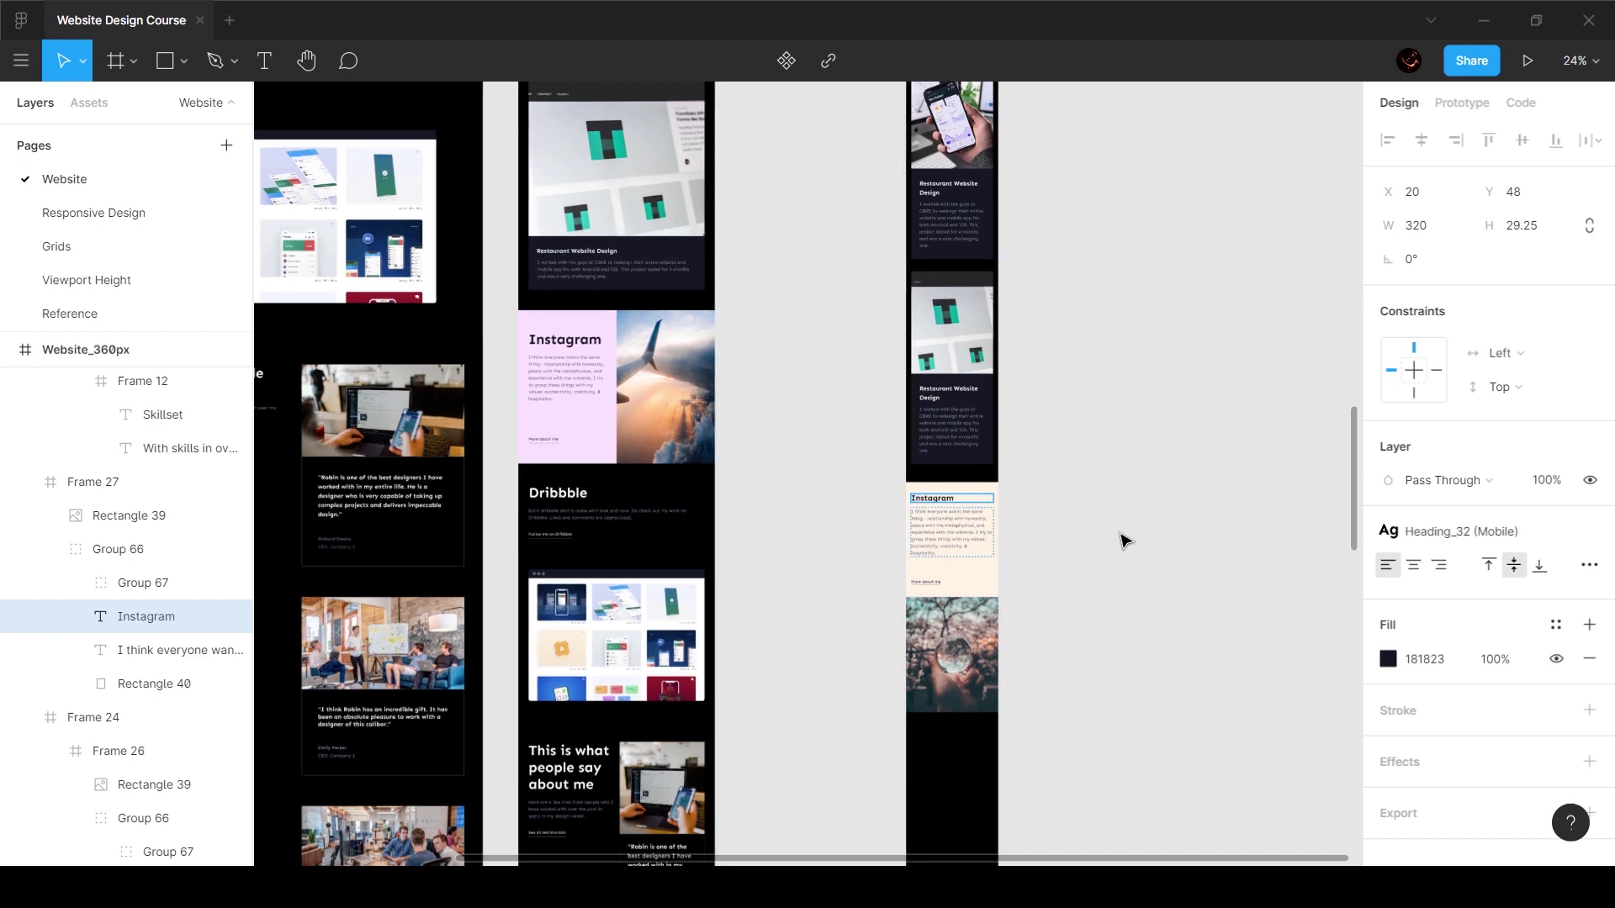
Step: Apply the Violet Accent color style to the mobile Instagram section's background rectangle
click(978, 581)
click(1464, 535)
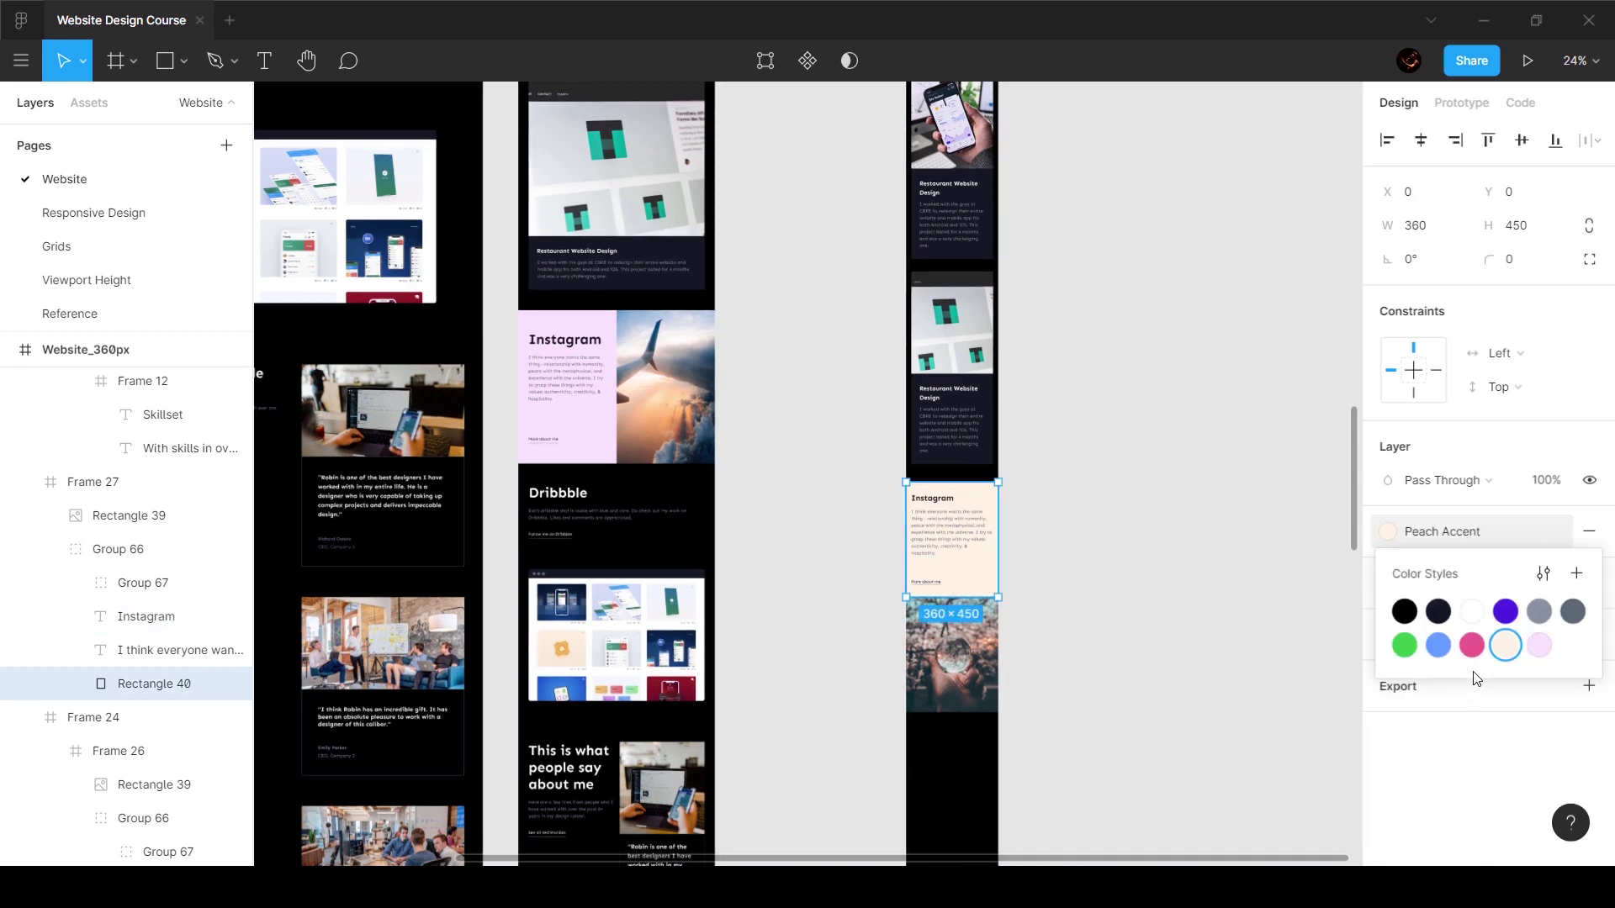
click(1543, 652)
click(1092, 536)
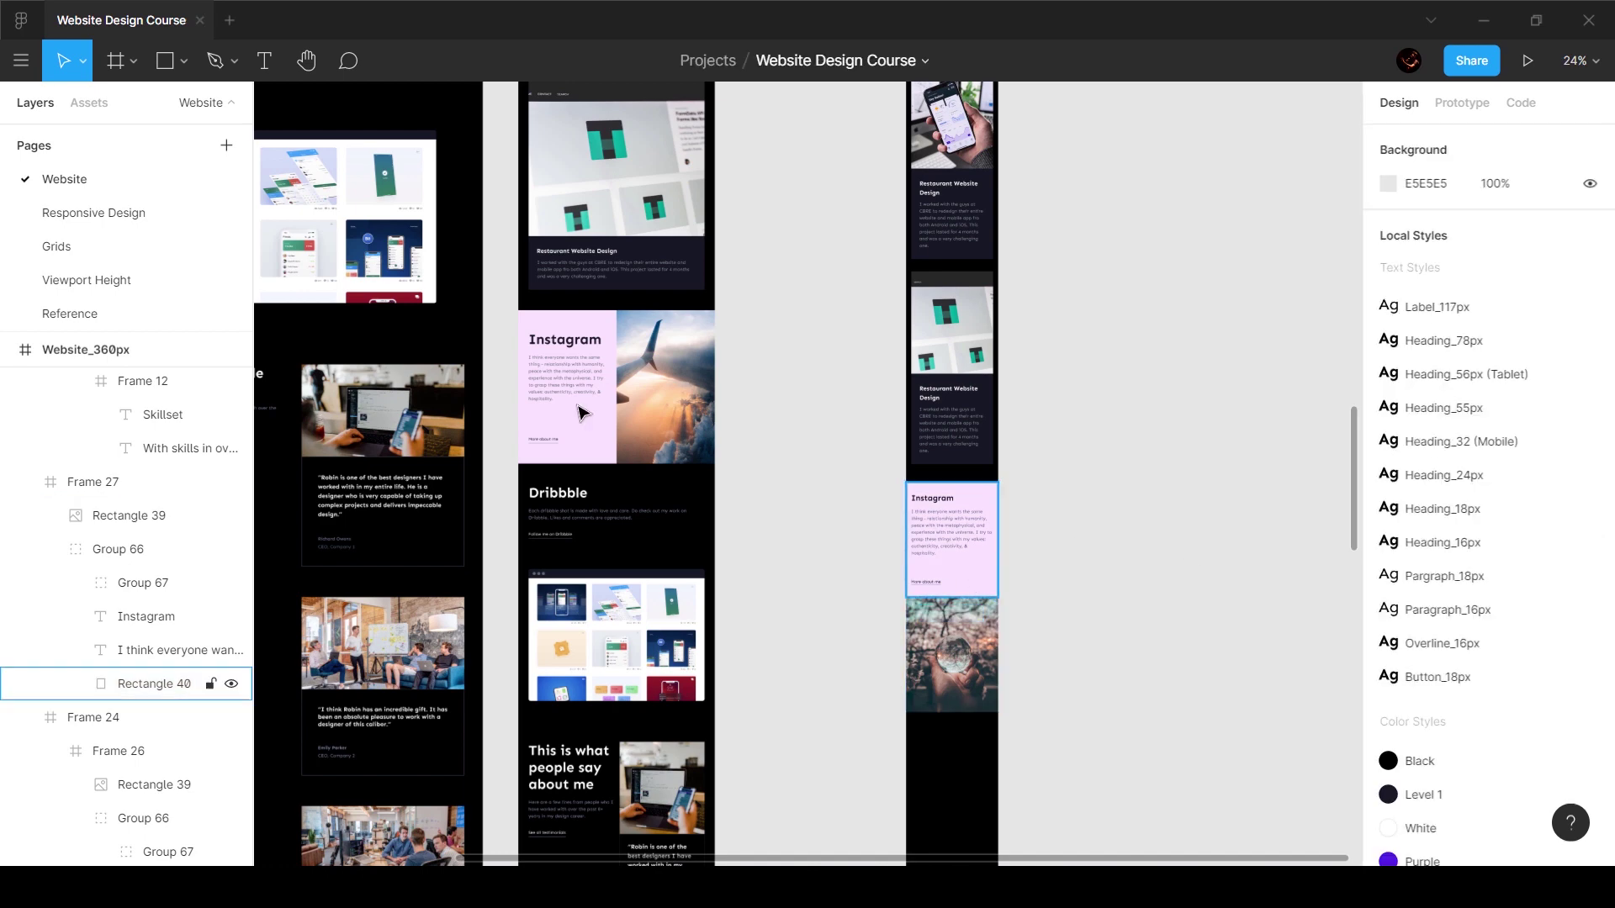
Step: Try to replace the mobile Instagram paragraph with the text from the tablet Instagram section
scroll(557, 459, up, 5)
scroll(552, 455, up, 3)
scroll(555, 174, down, 5)
double_click(577, 111)
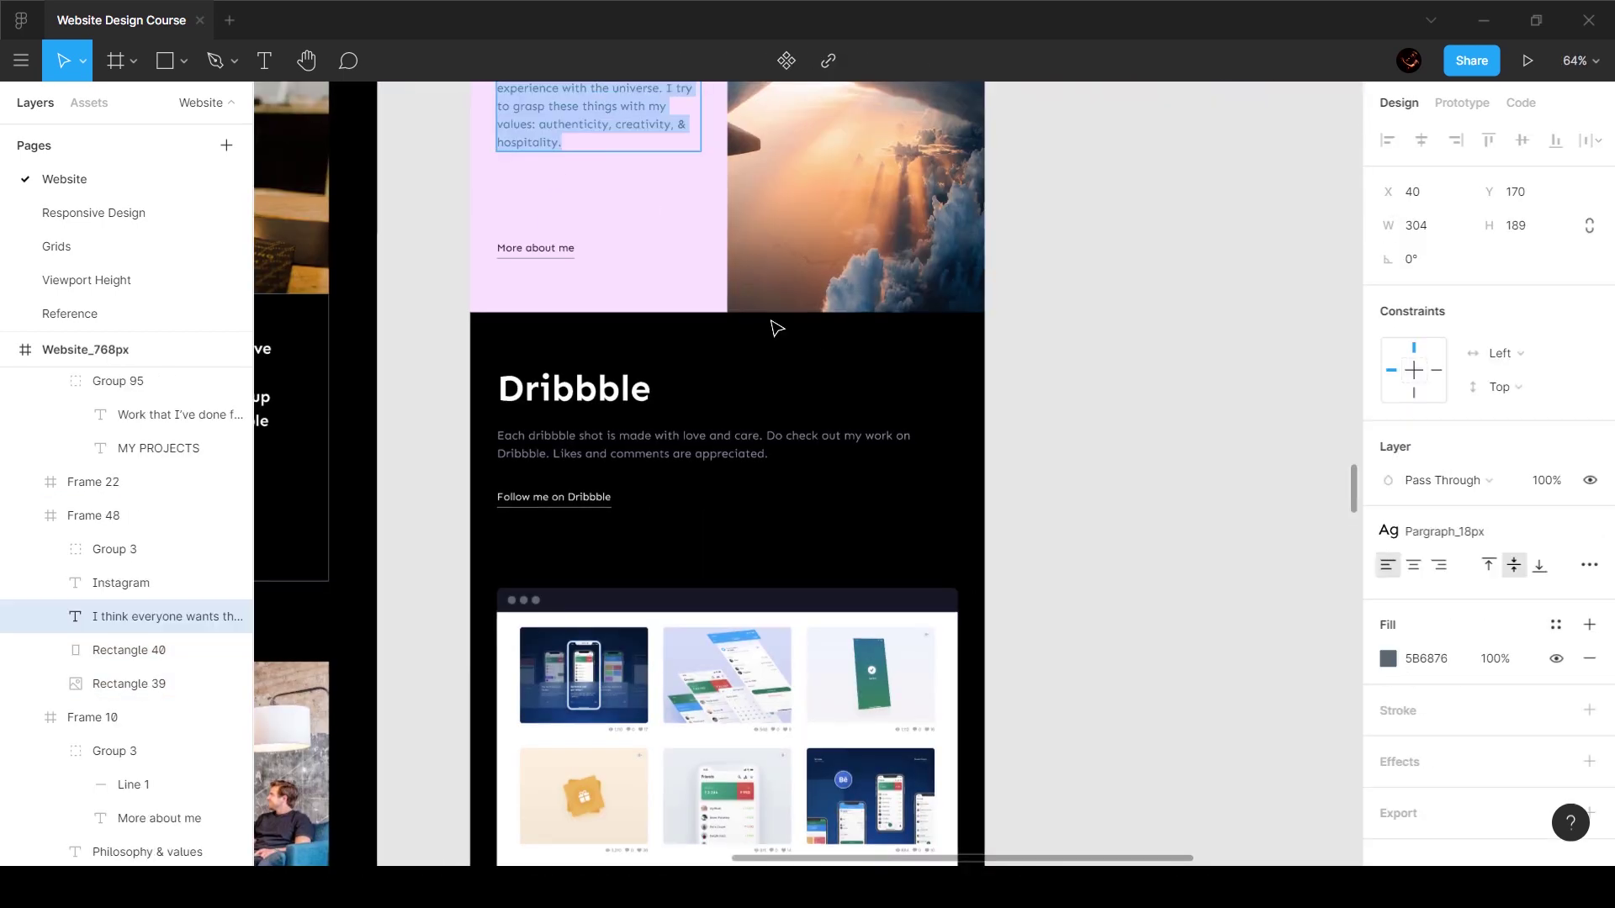
scroll(848, 481, right, 5)
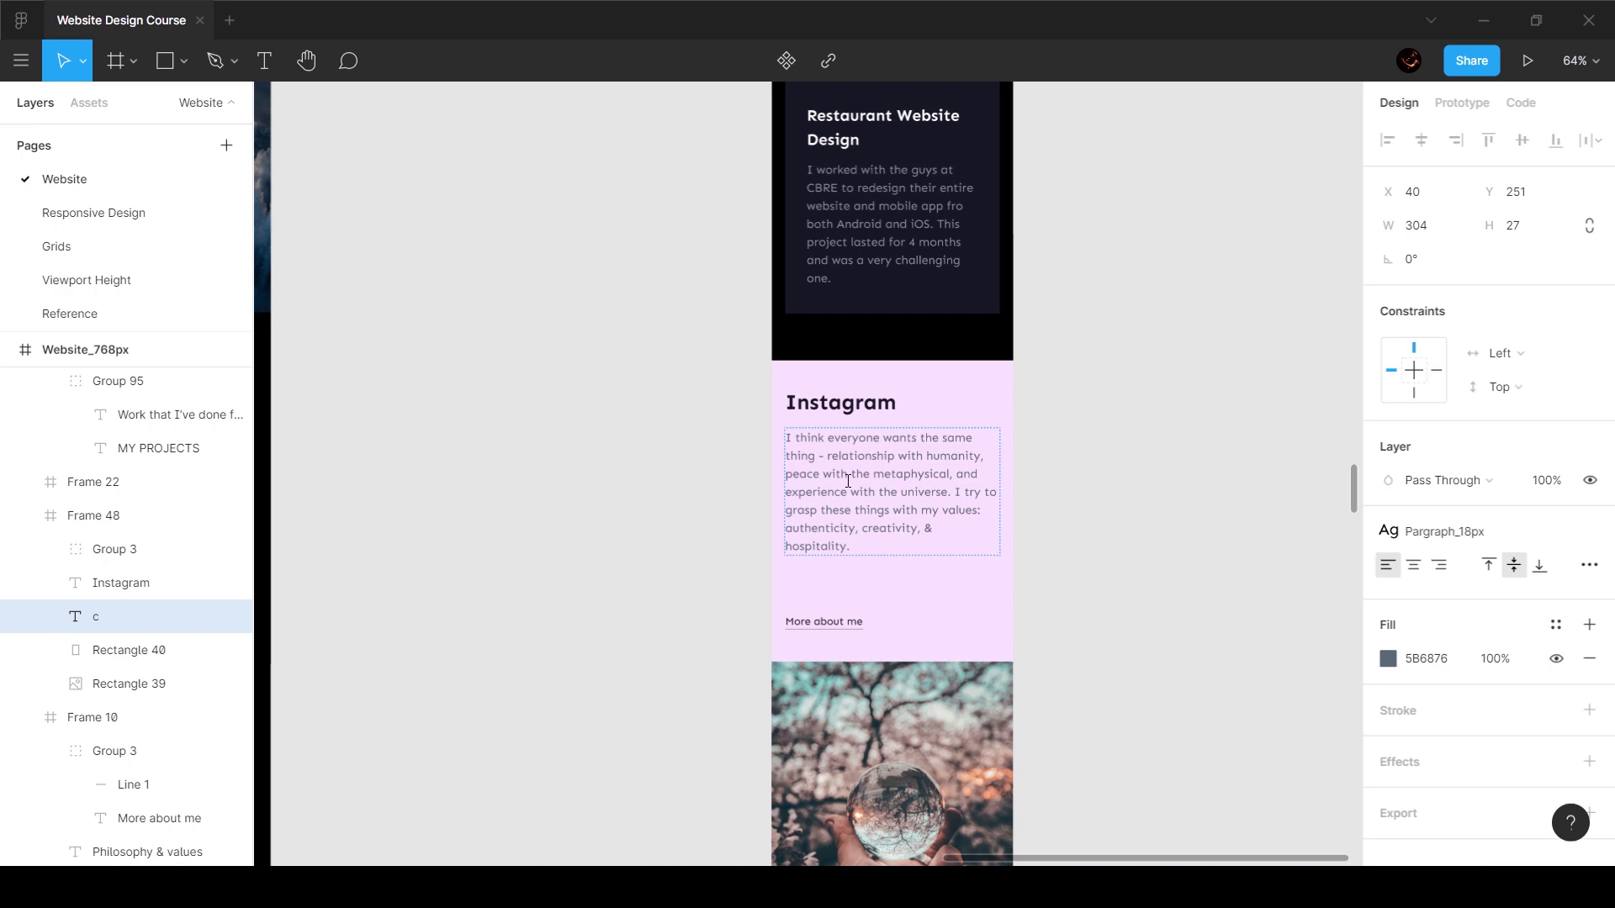
click(848, 481)
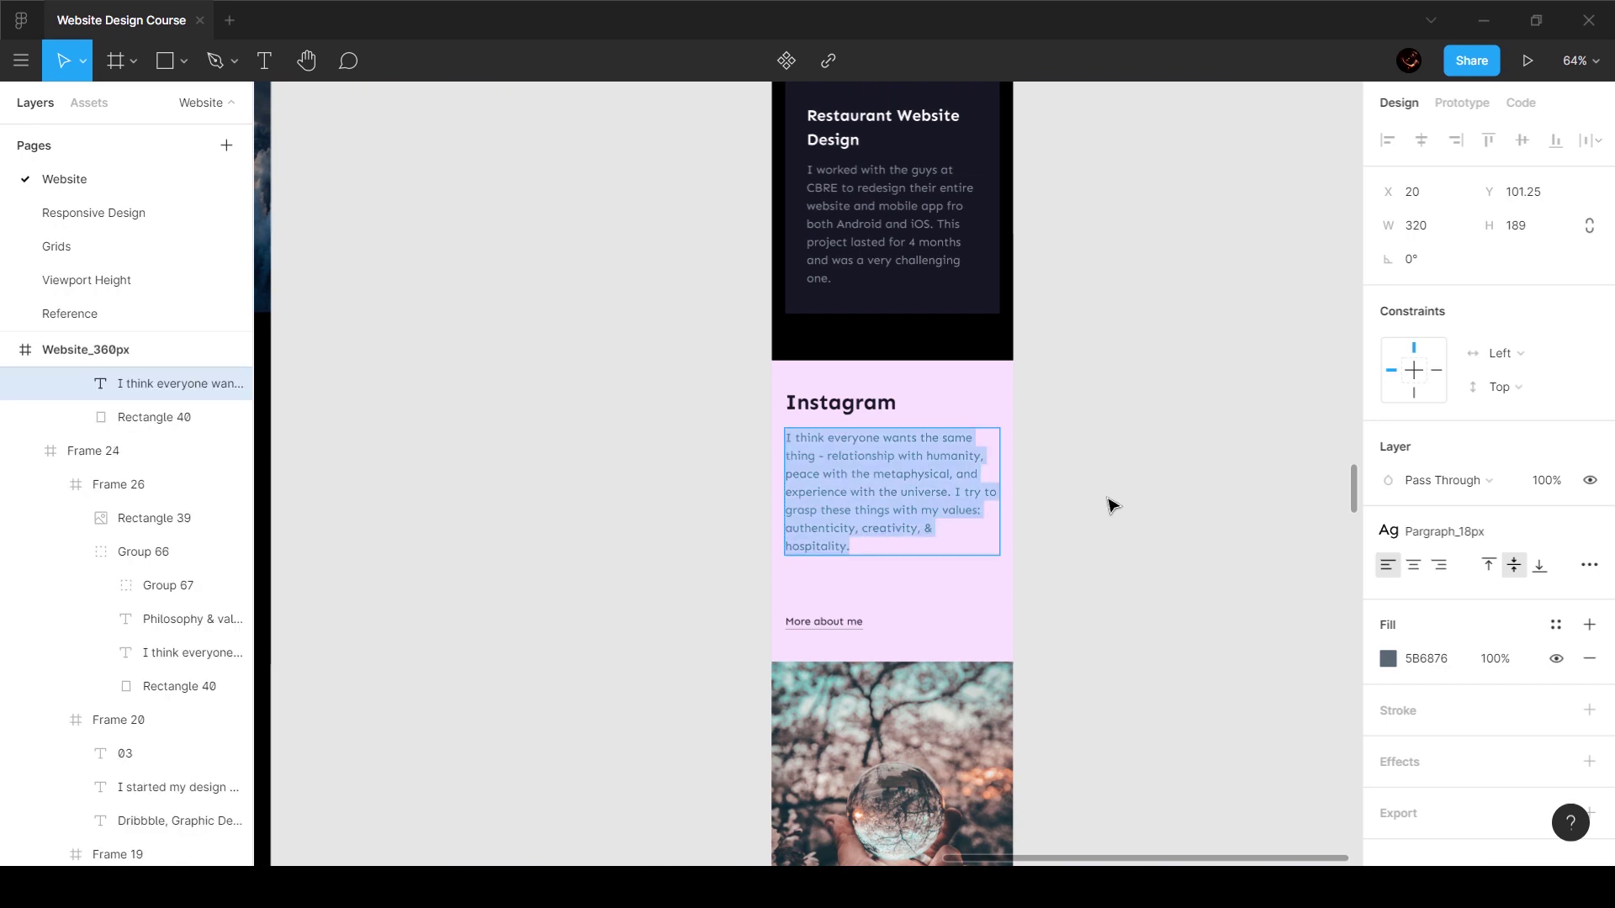
key(Escape)
scroll(1111, 505, left, 10)
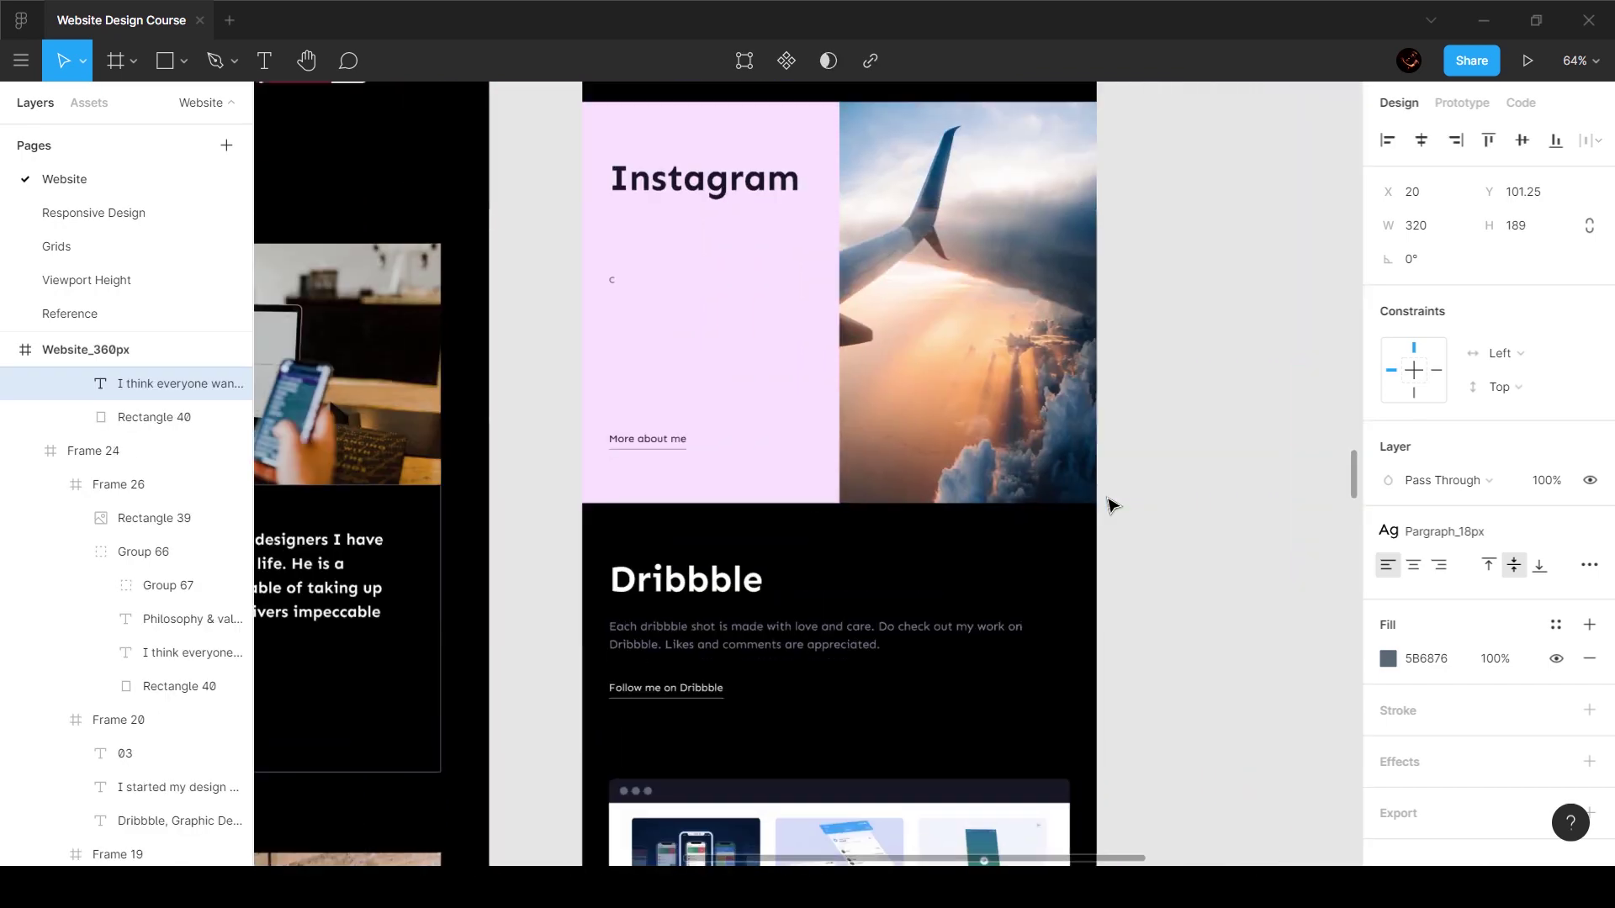
click(696, 371)
double_click(687, 350)
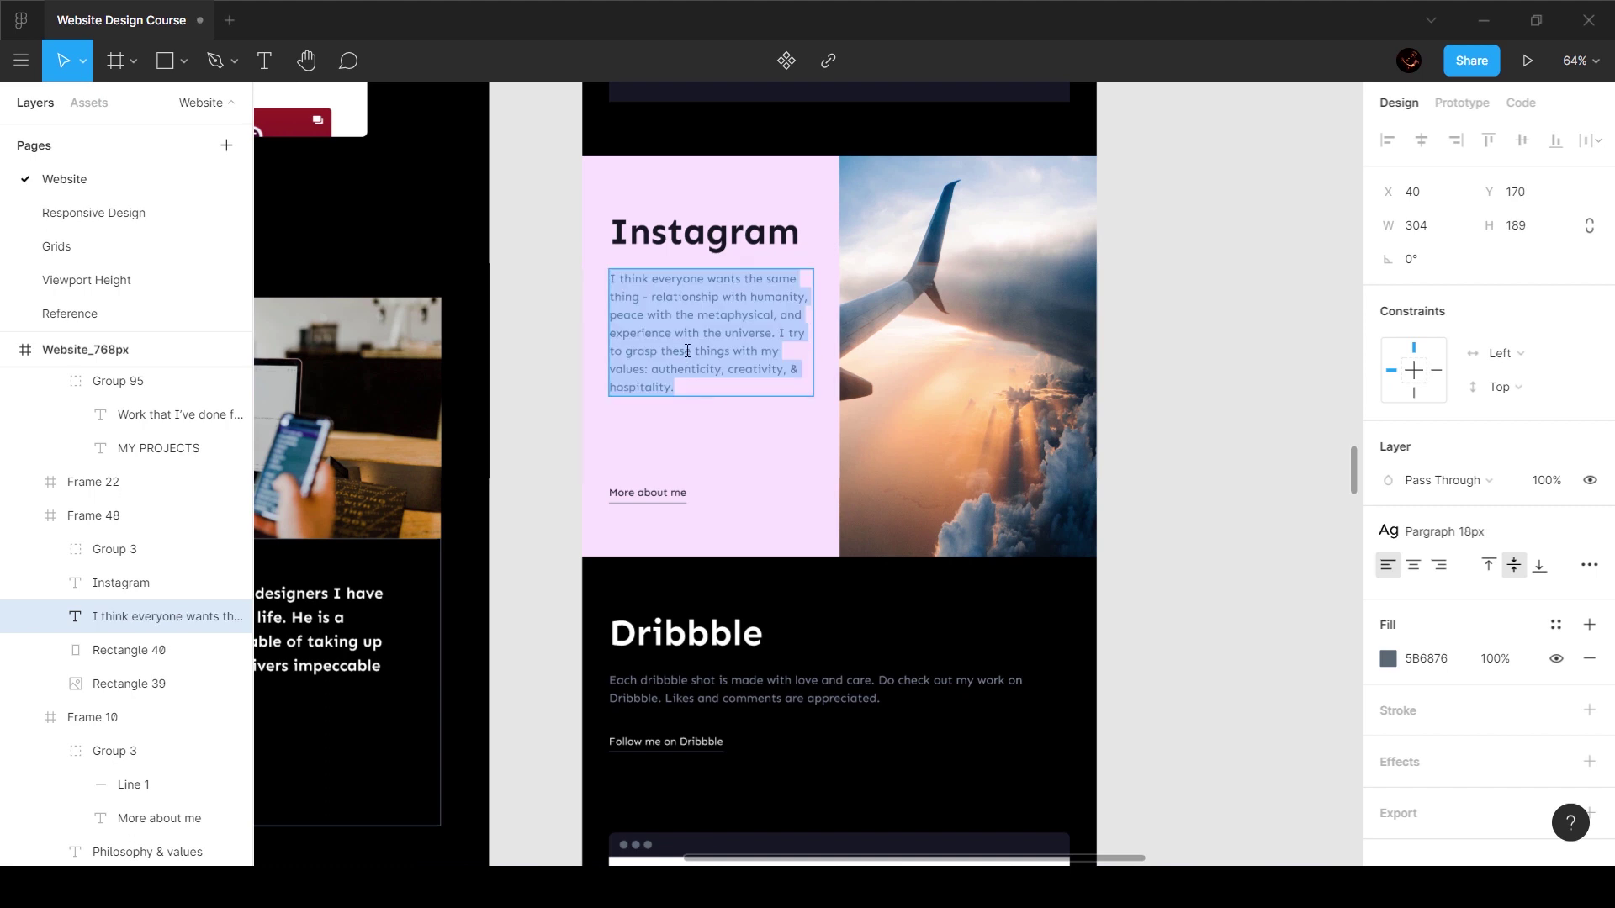
scroll(1002, 515, right, 5)
triple_click(1269, 707)
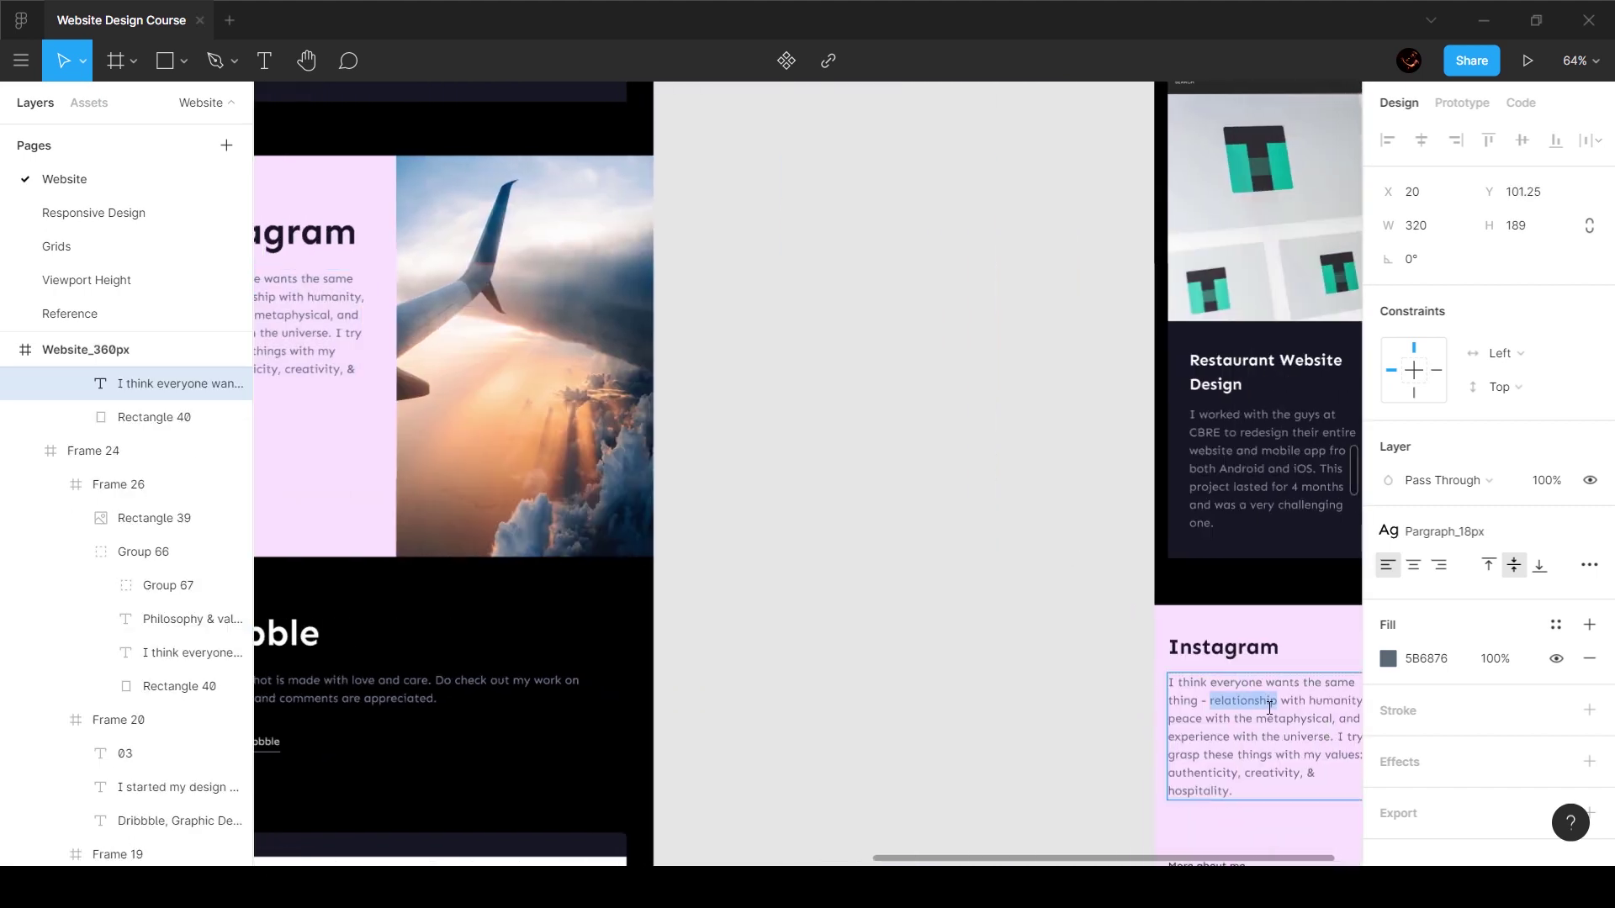
key(Escape)
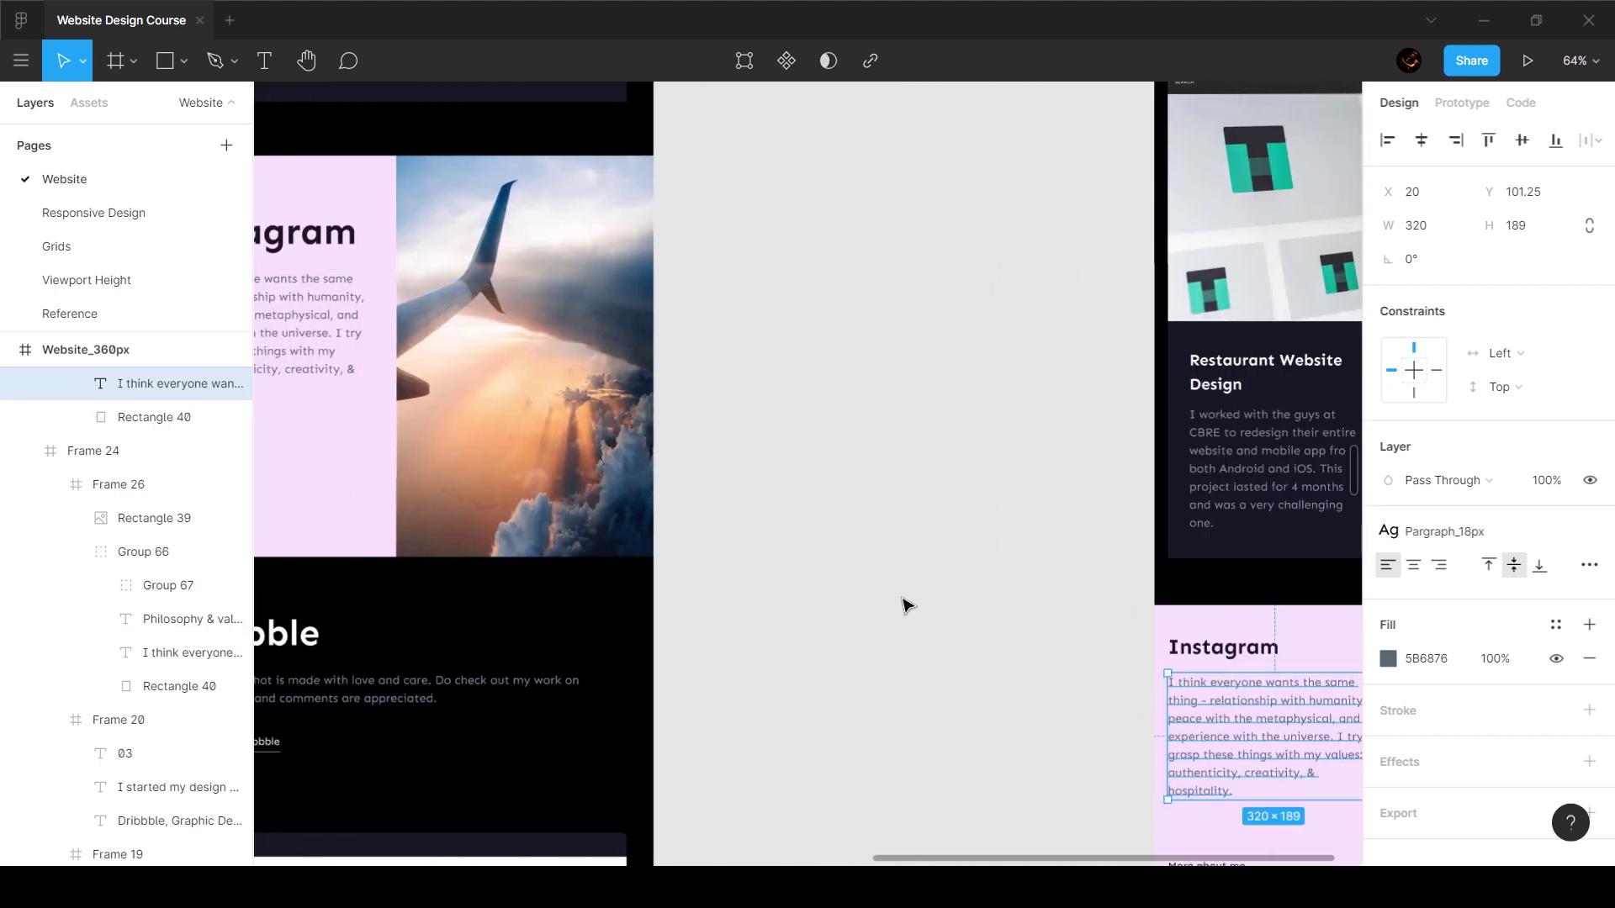
Step: Replace the tablet Instagram paragraph with the desktop section's text beginning "If you area a person who enjoys photography"
scroll(905, 604, left, 10)
scroll(905, 604, up, 4)
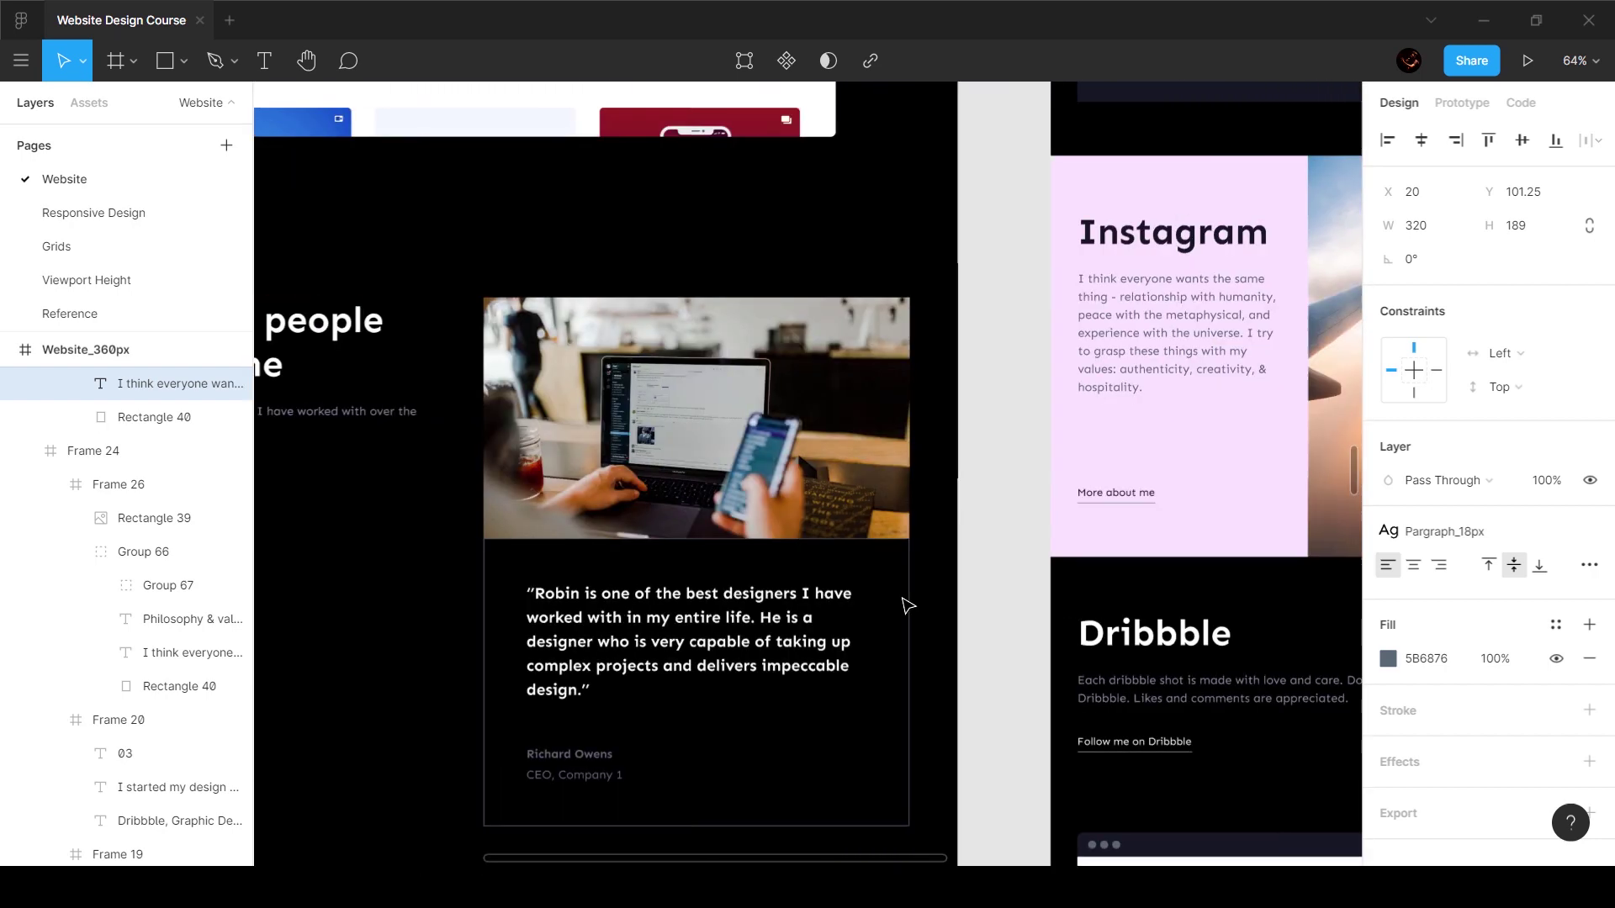
scroll(905, 604, down, 5)
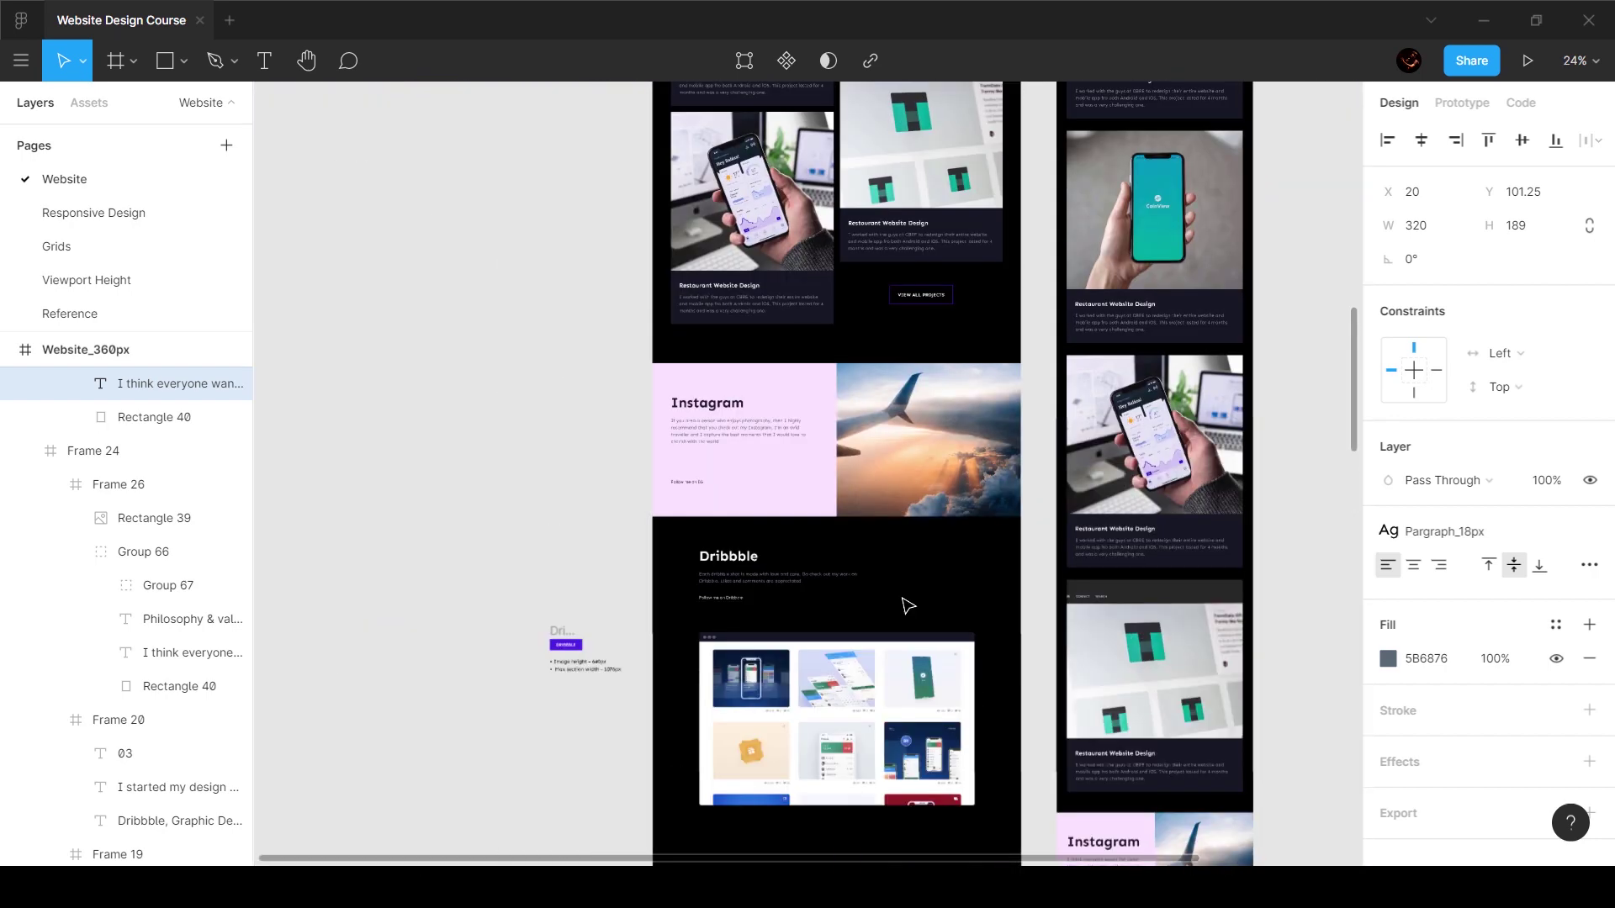
double_click(753, 434)
scroll(1131, 836, down, 3)
double_click(1105, 678)
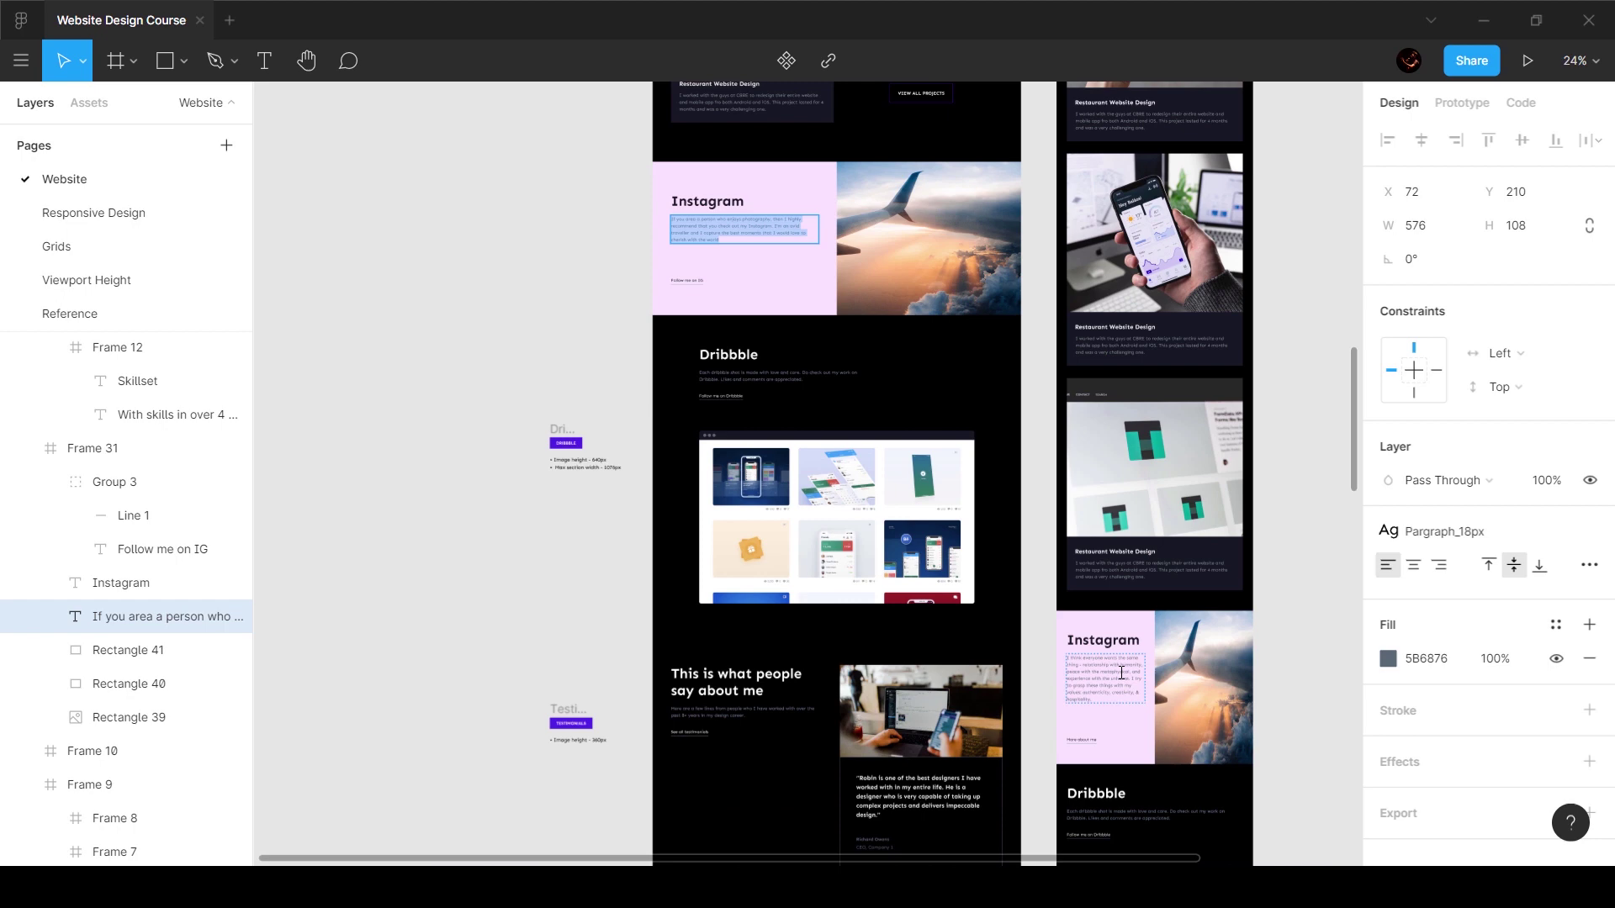
text(If you area a person who enjoys photography, then I highly recommend that you check out my Instagram. I'm an avid traveller and I capture the best moments that I would love to cherish with the world.)
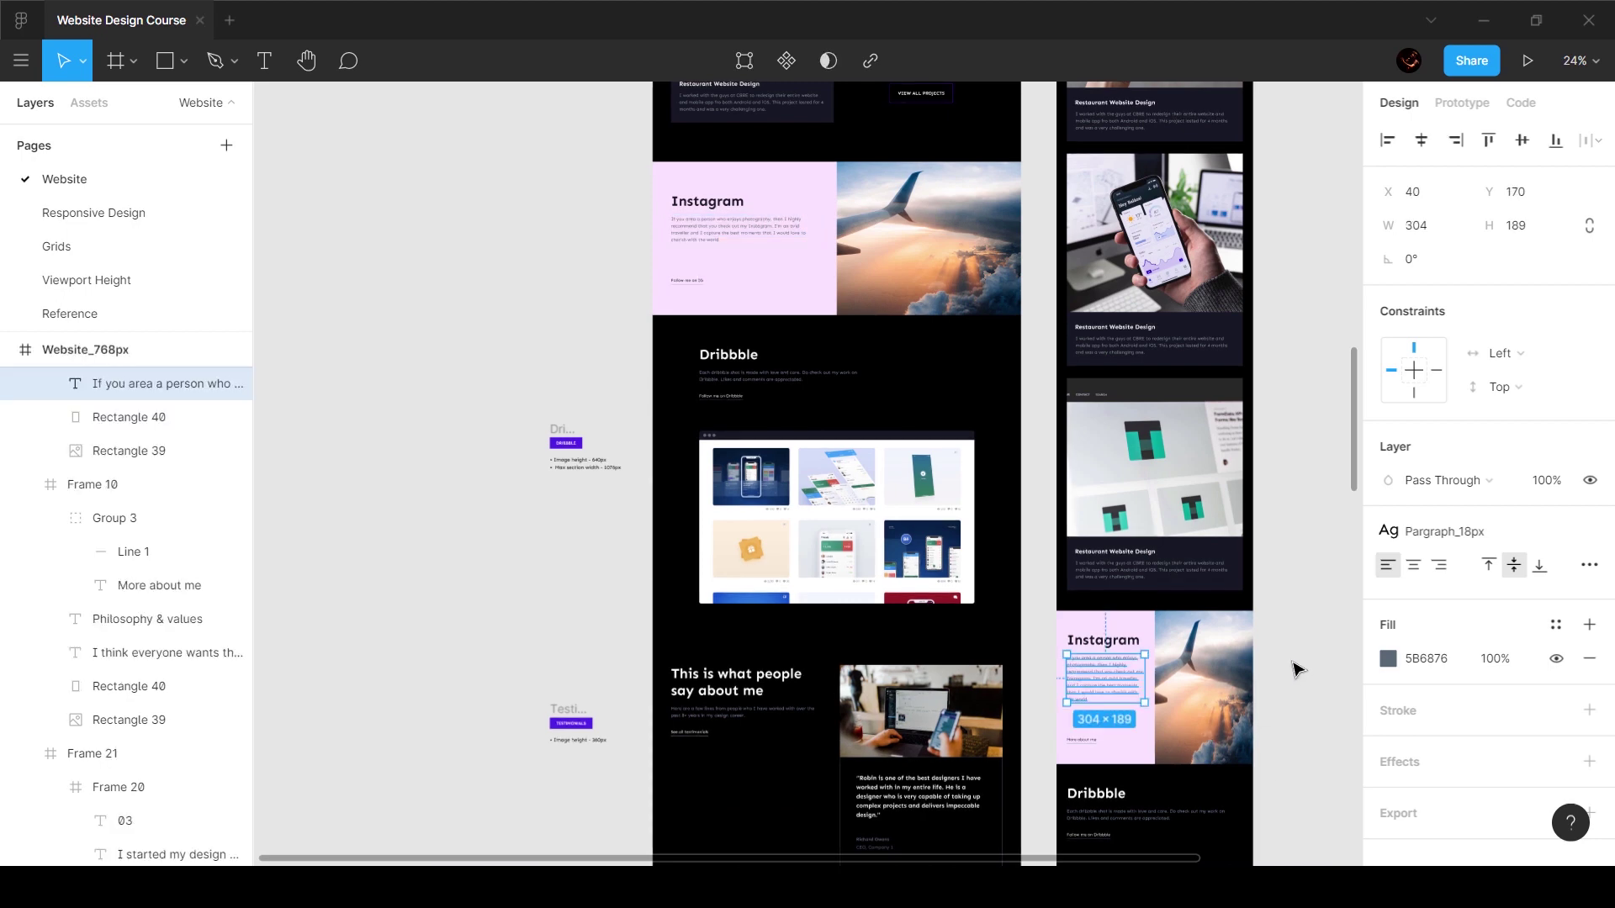
key(Escape)
Step: Replace the mobile Instagram paragraph with the same photography text and move it up beneath the heading to Y 93.25
scroll(1224, 725, down, 5)
scroll(1224, 725, right, 8)
right_click(1057, 605)
scroll(916, 506, up, 5)
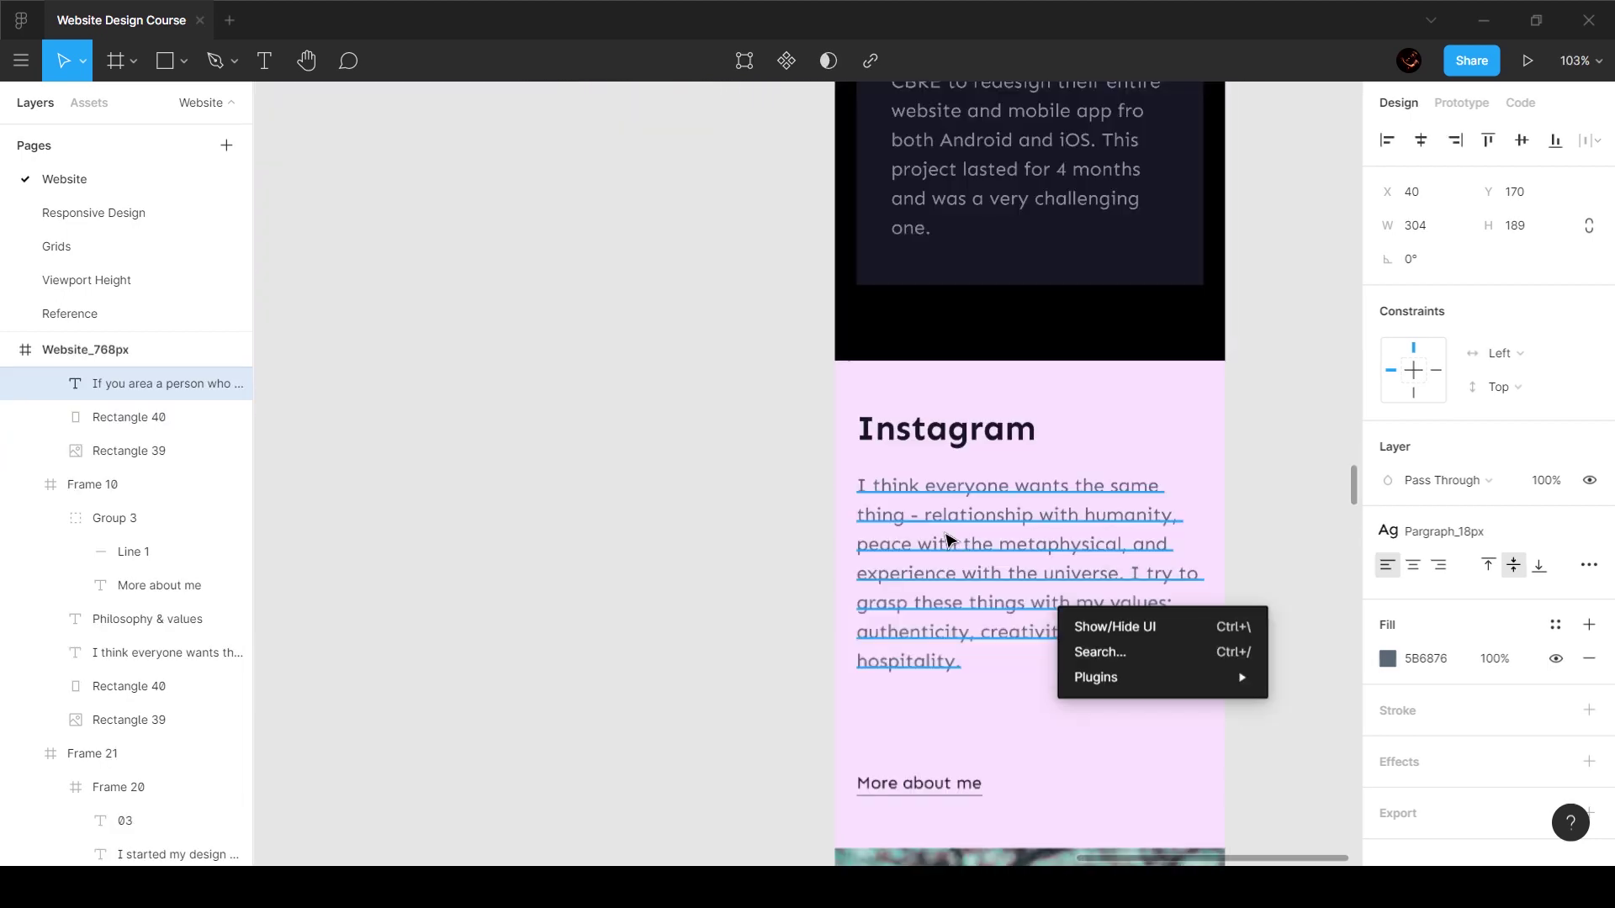
double_click(888, 535)
text(If you area a person who enjoys photography, then I highly recommend that you check out my Instagram. I’m an avid traveller and I capture the best moments that I would love to cherish with the world)
key(Escape)
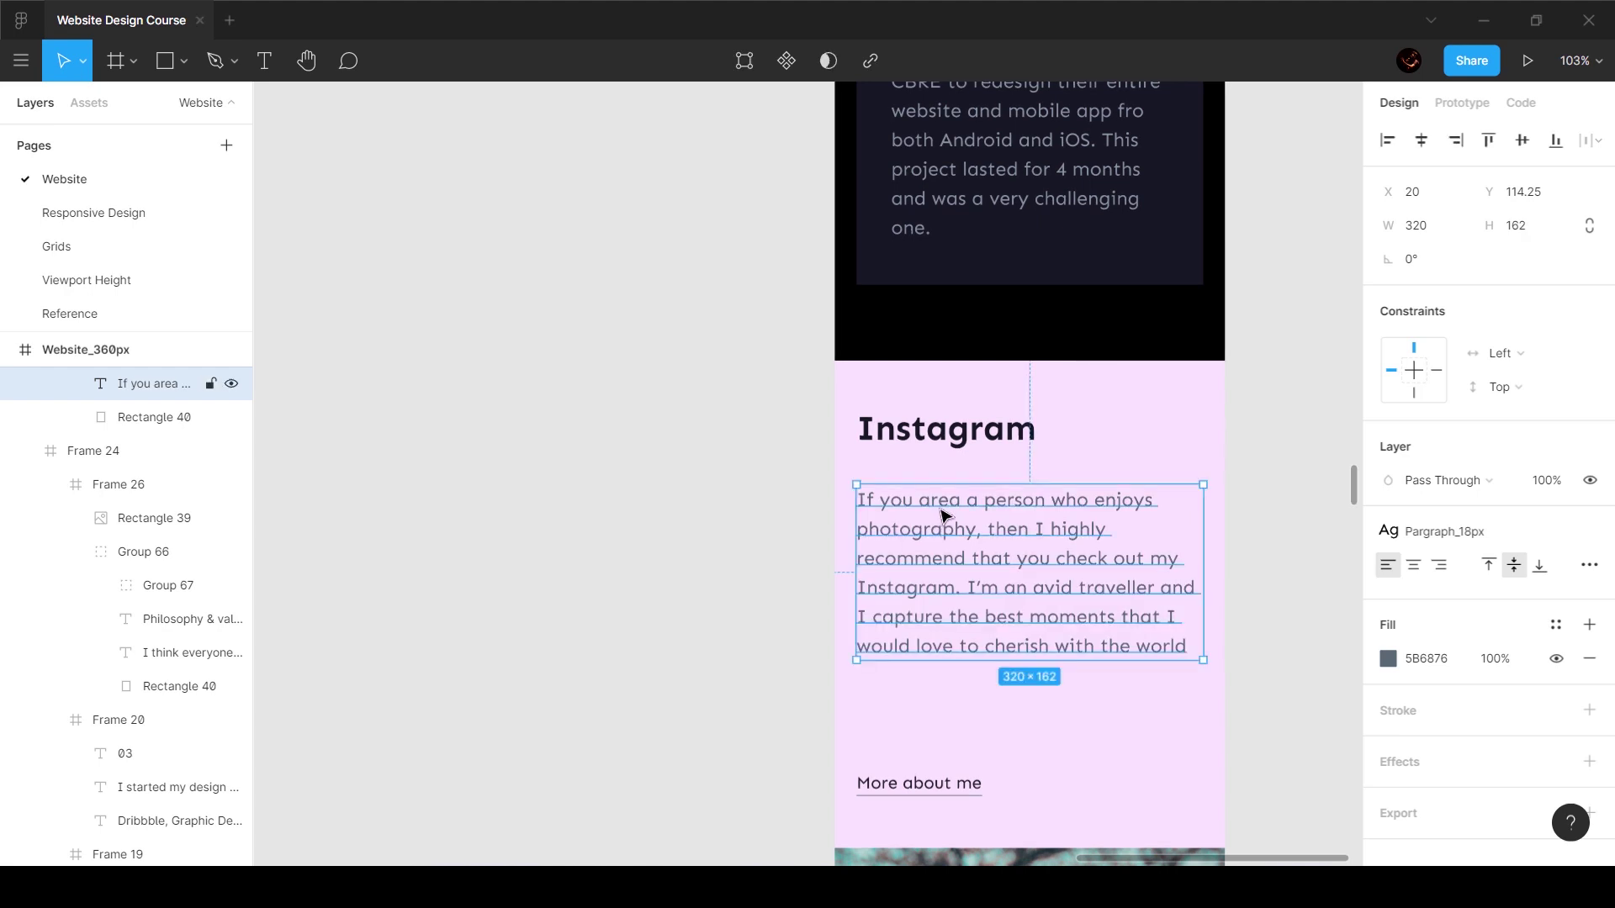
drag(928, 625, 929, 602)
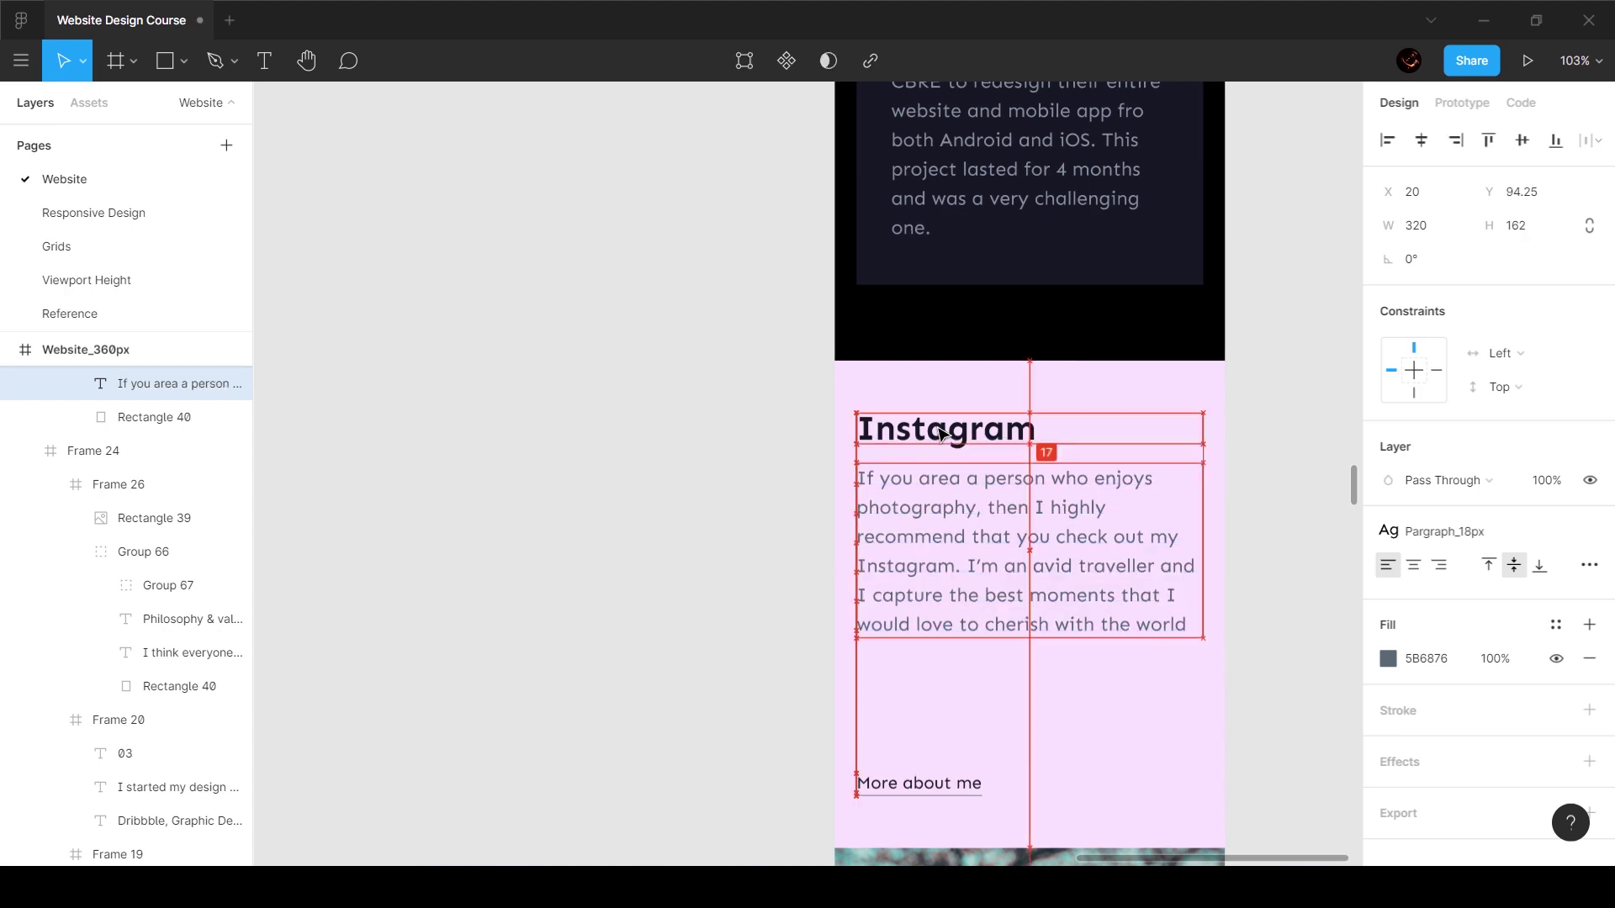
Step: Change the mobile section's More about me link to "Follow me on IG" and widen its text box to 128
scroll(928, 602, down, 3)
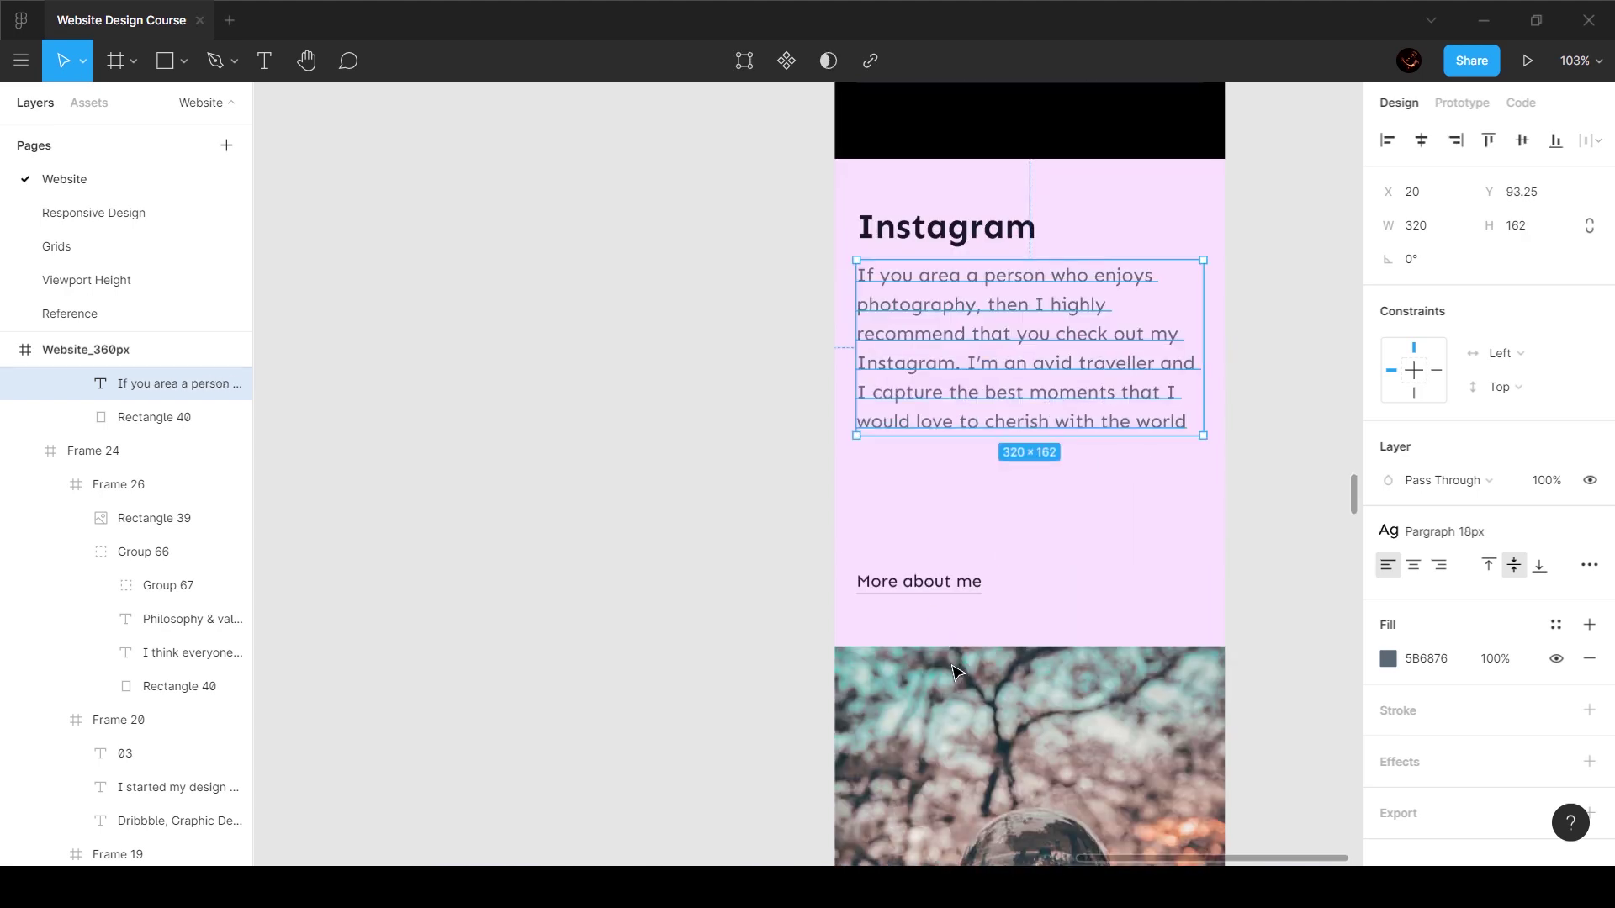
double_click(932, 581)
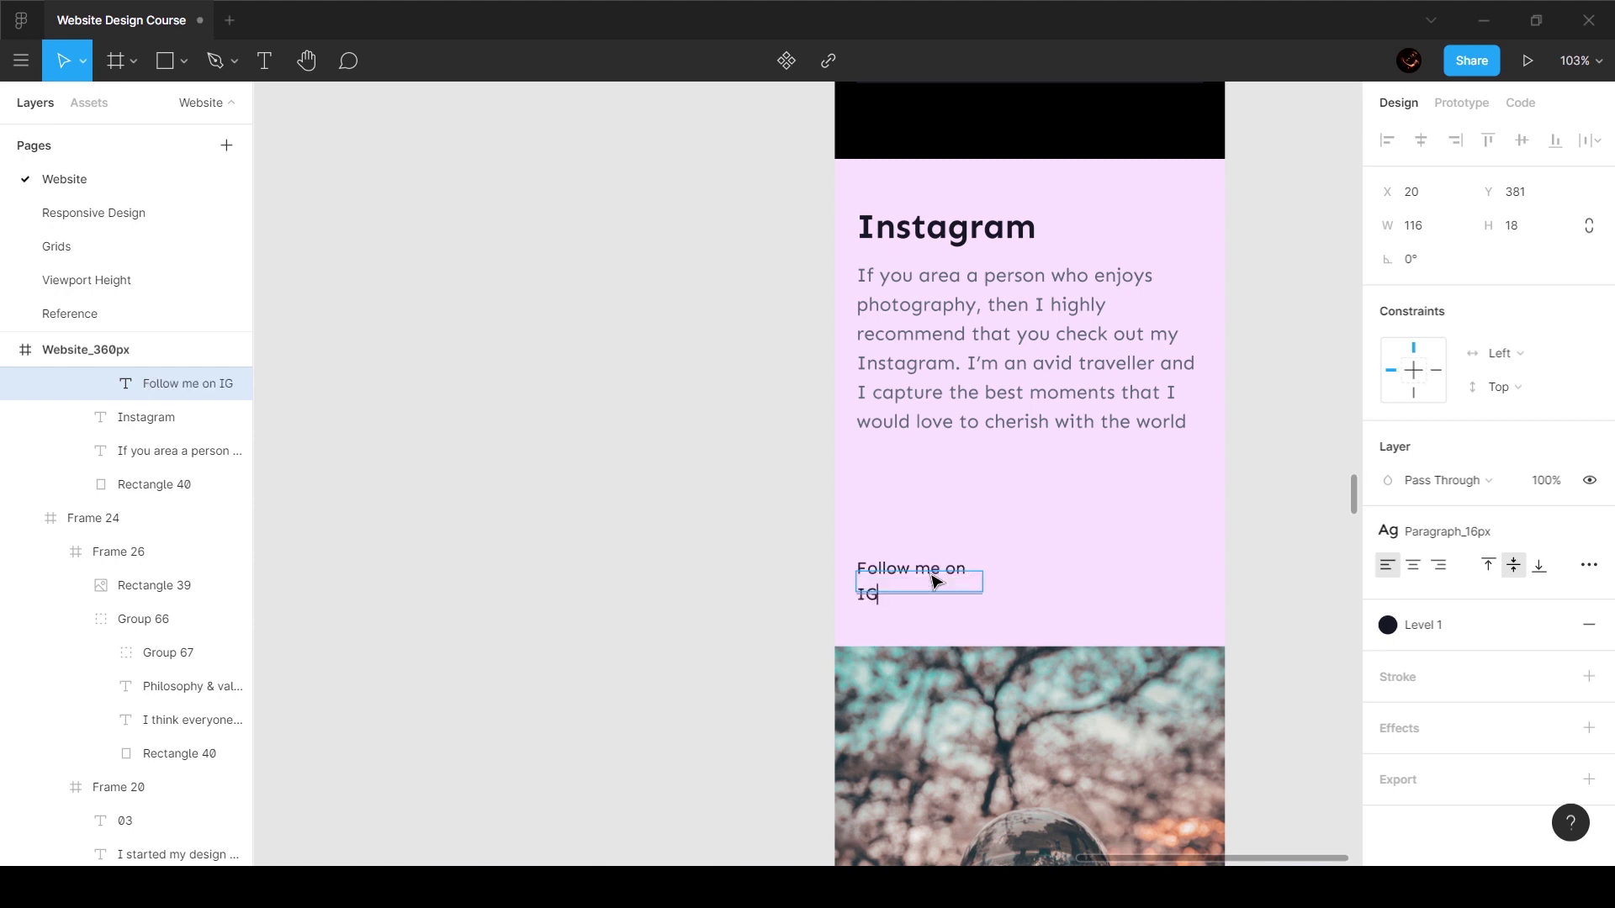
key(Escape)
scroll(968, 588, up, 3)
drag(1004, 577, 1040, 577)
Step: Extend the line under Follow me on IG to a width of 128 so it spans the whole link
scroll(811, 545, down, 5)
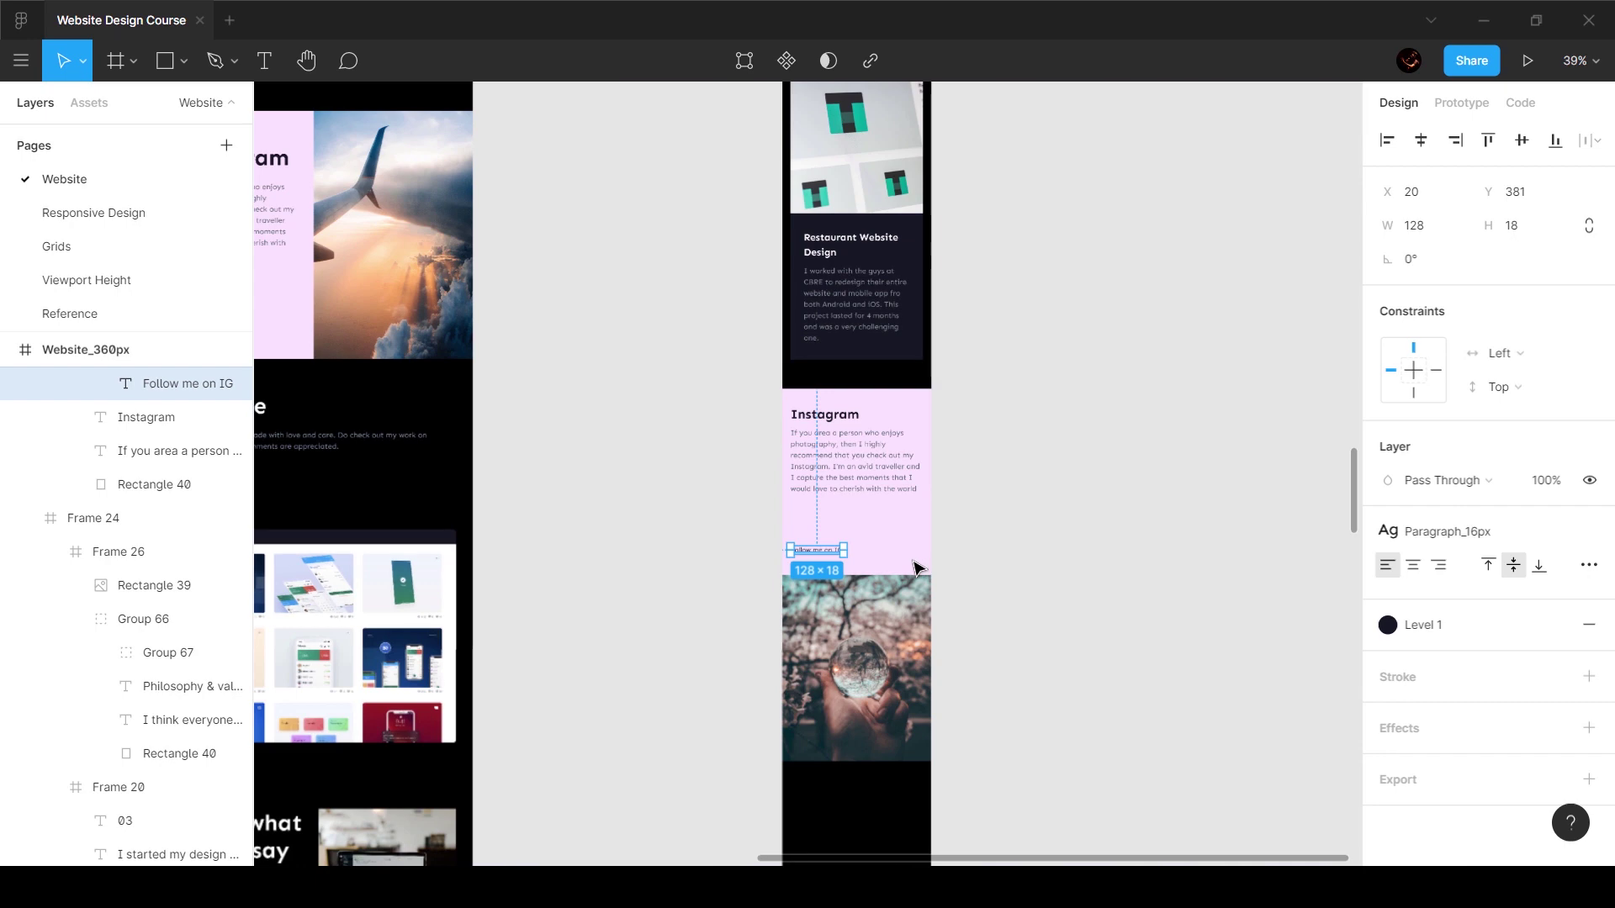
scroll(922, 565, up, 5)
drag(316, 524, 333, 526)
scroll(333, 525, left, 3)
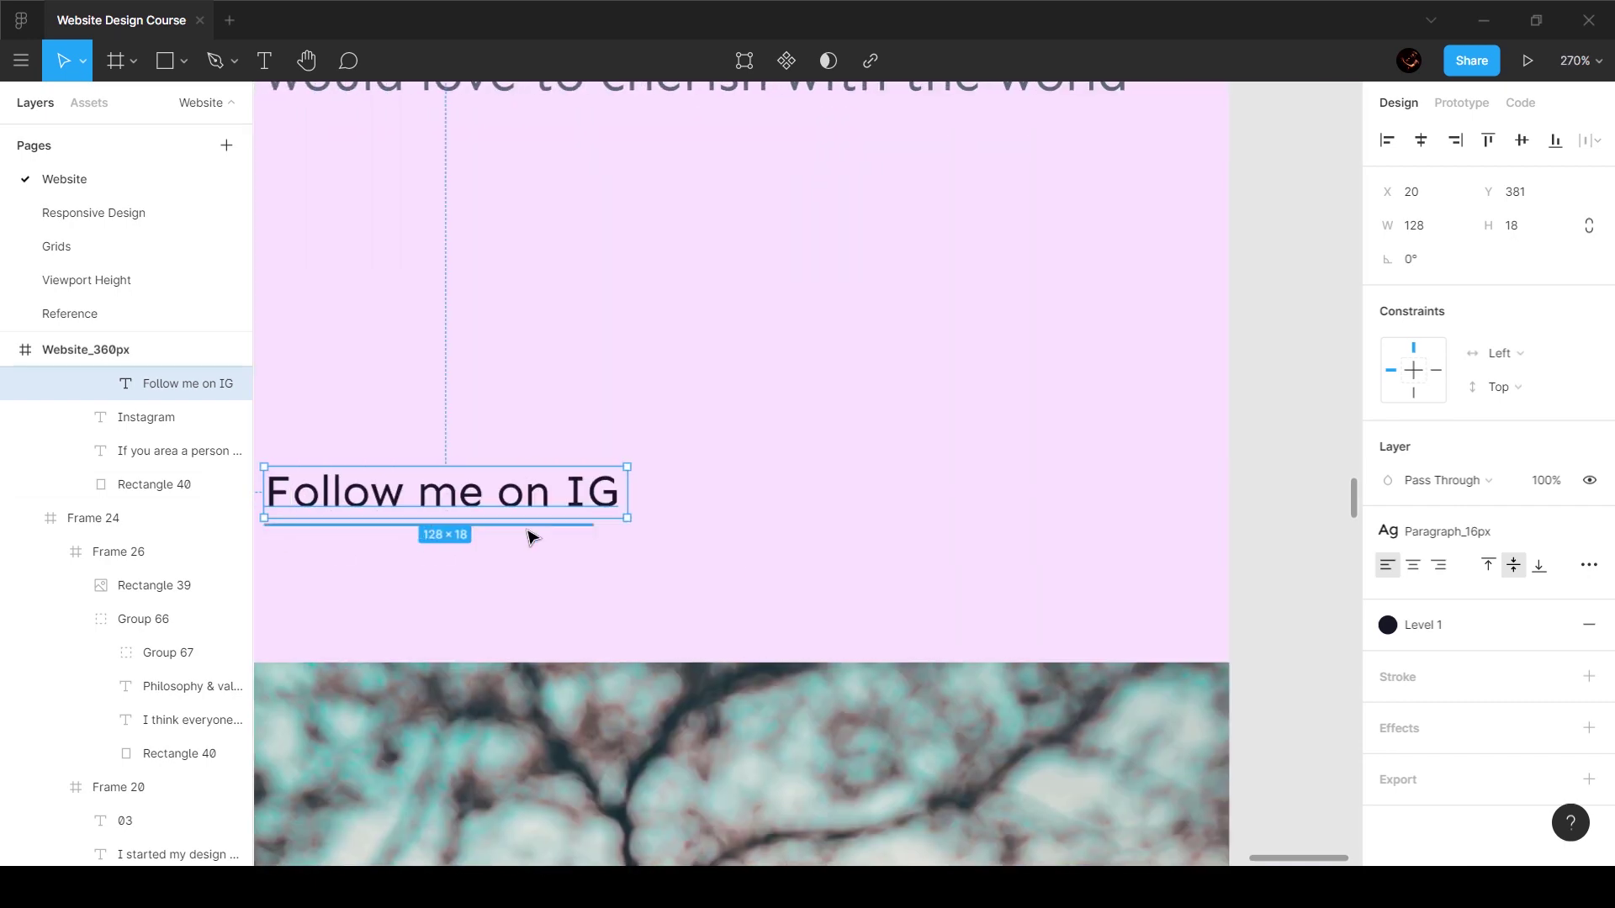
click(556, 536)
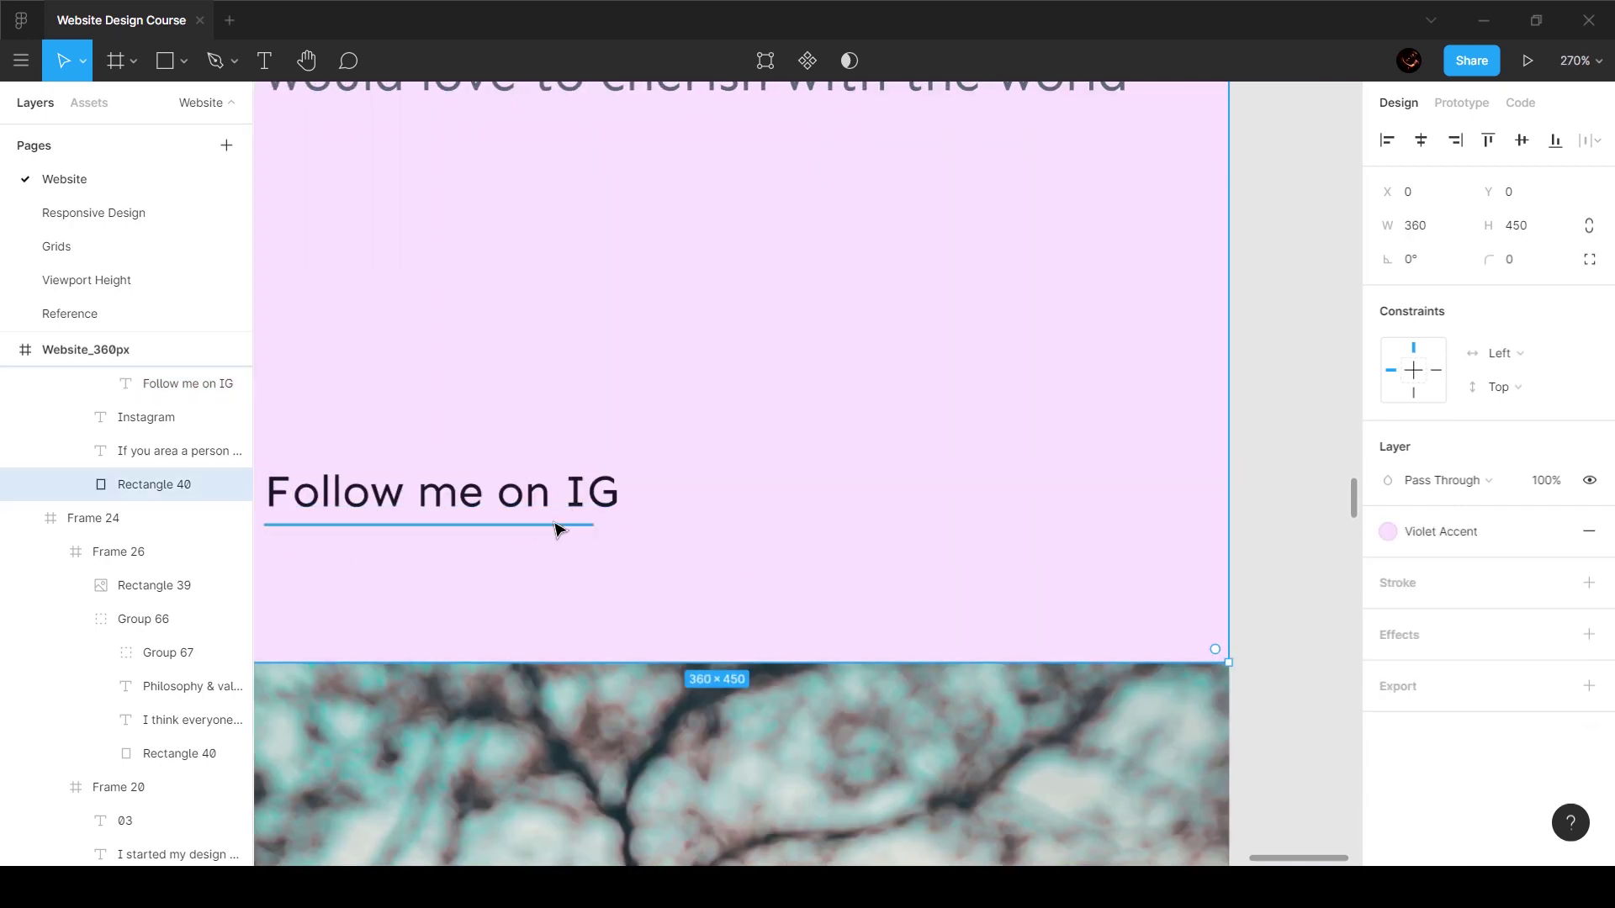
ctrl+click(554, 524)
drag(591, 526, 624, 525)
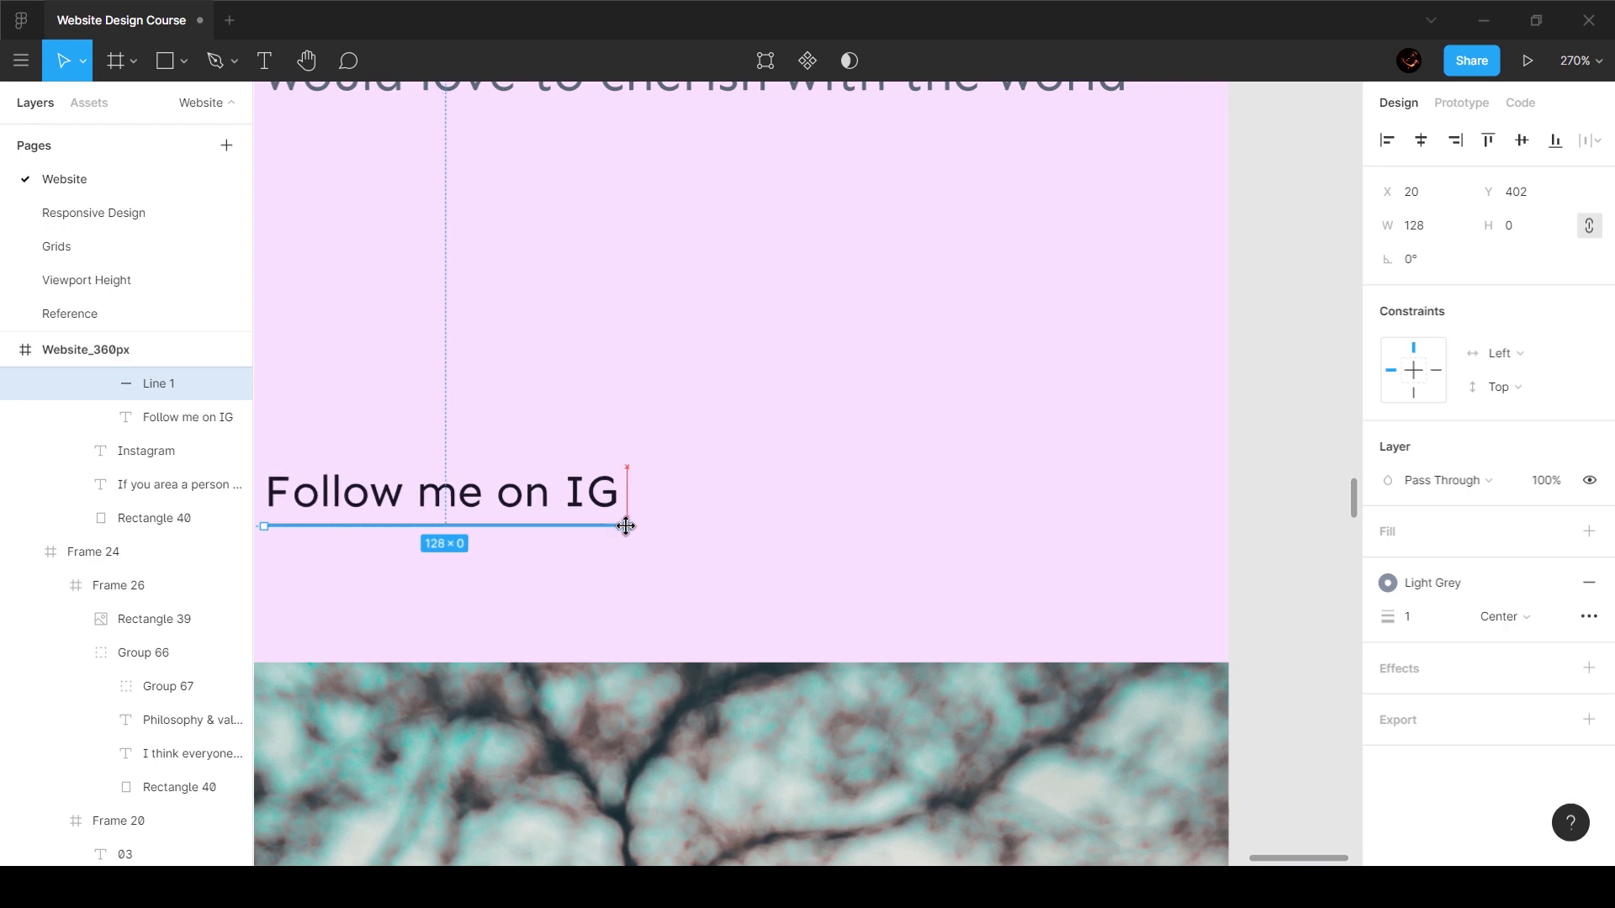
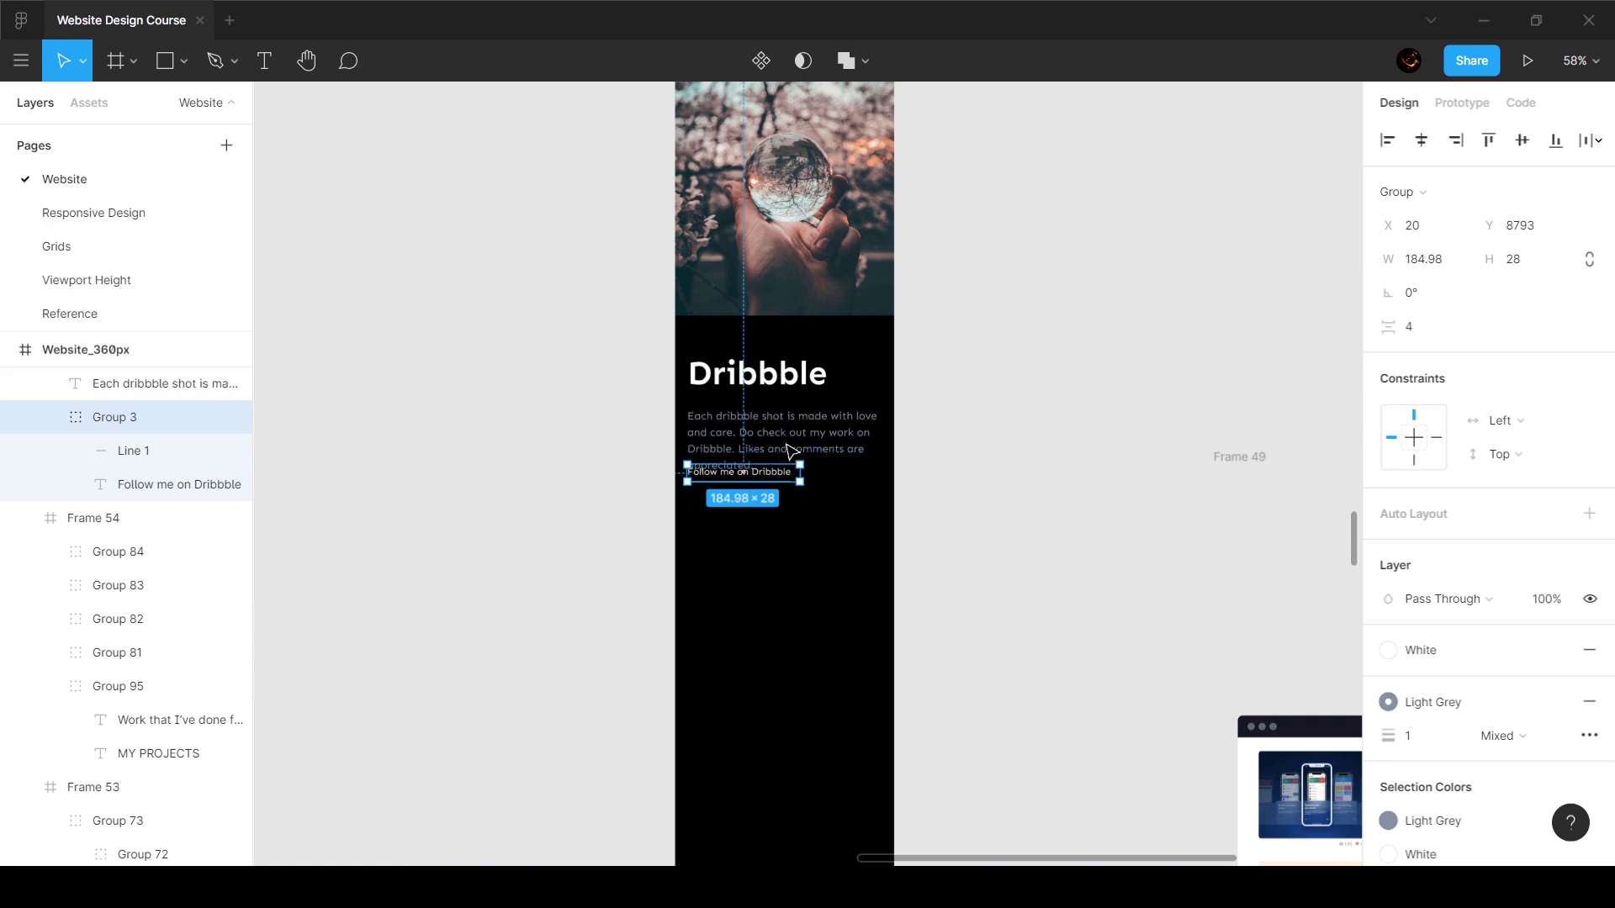
Step: Set the vertical spacing between the Dribbble paragraph and the Follow me on Dribbble link to 40
shift+click(790, 452)
click(1447, 295)
text(40)
key(Return)
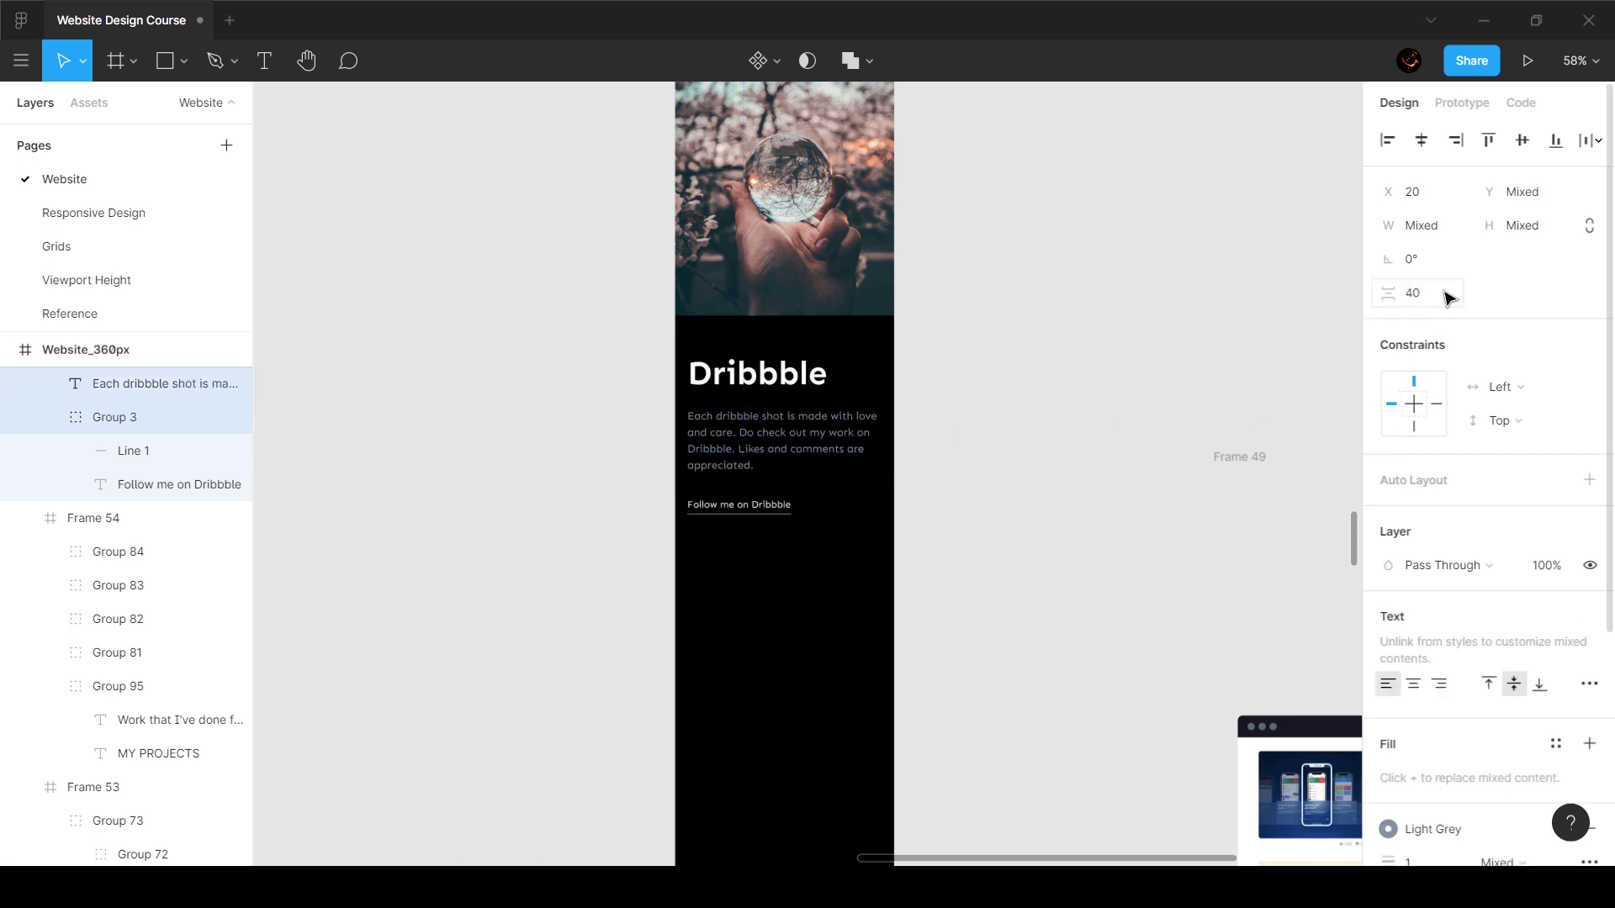
Step: Group the mobile Dribbble heading, paragraph and link, and nudge the group down to 64 px below the Instagram photo
click(935, 403)
click(790, 373)
key(alt)
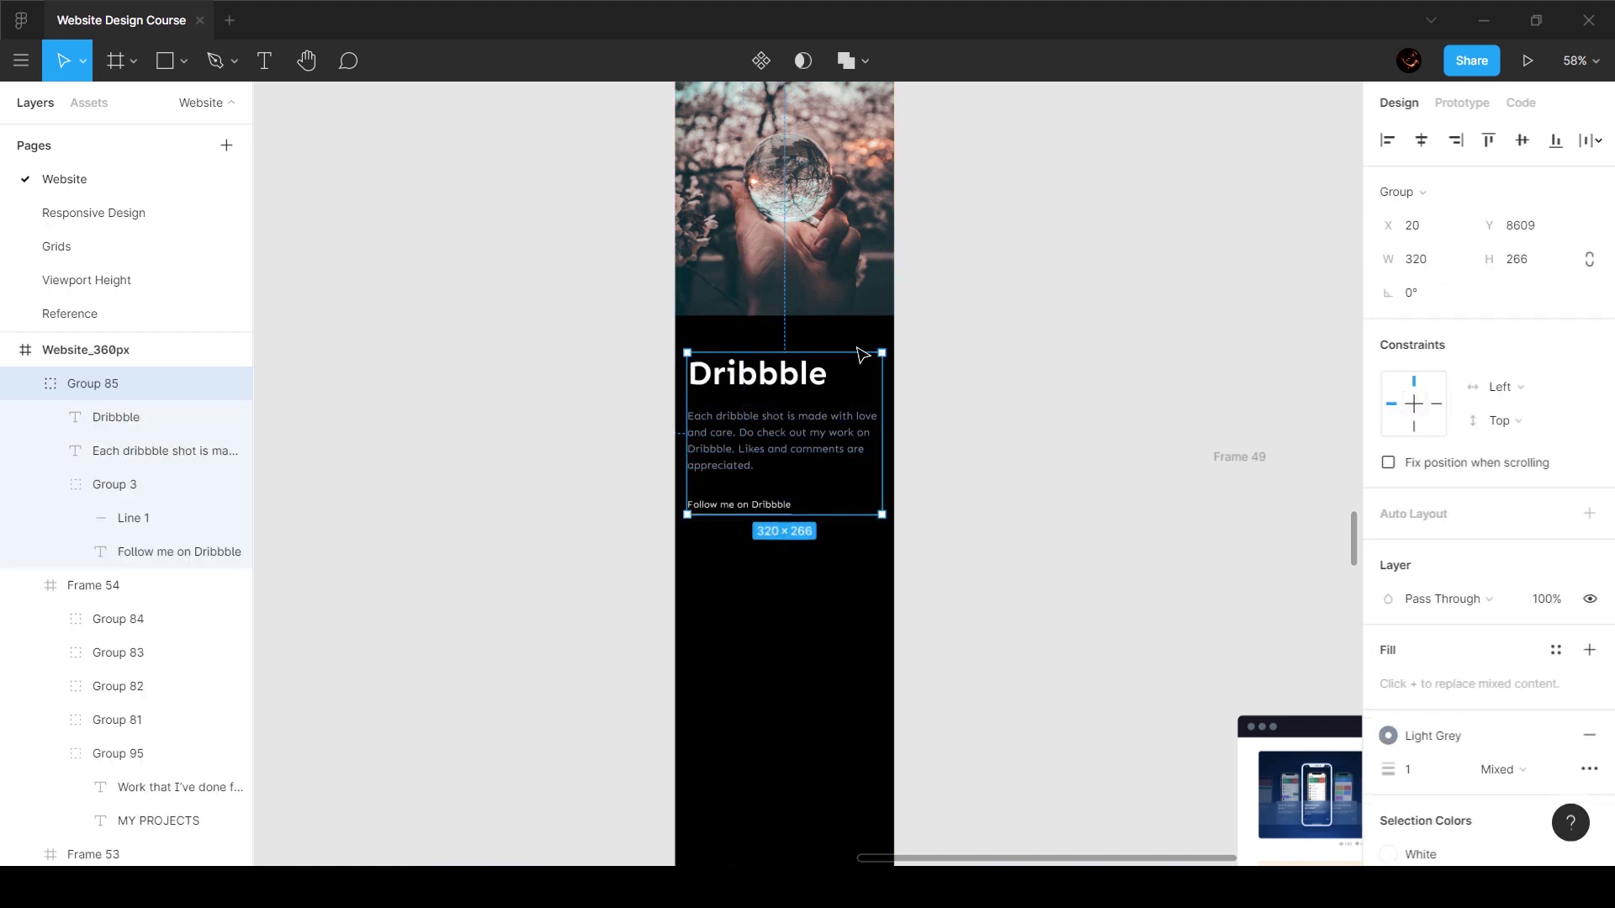
key(Down)
key(Down)
key(Down)
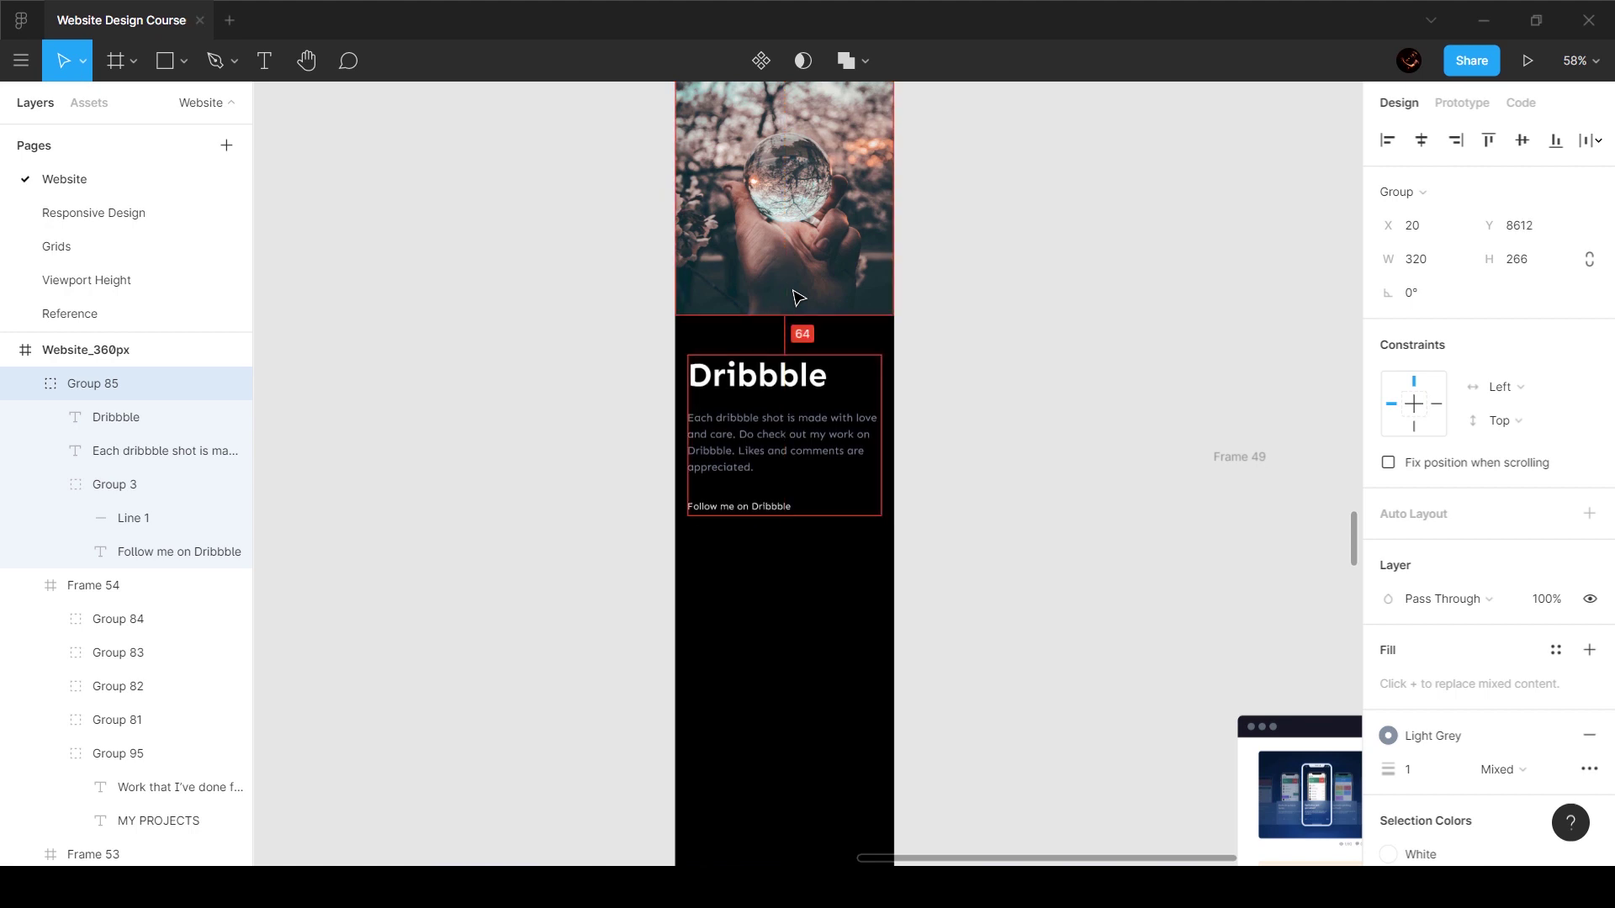
Step: Place the Dribbble shots mockup in the mobile layout below the Follow me on Dribbble link, at X 20
scroll(825, 314, down, 5)
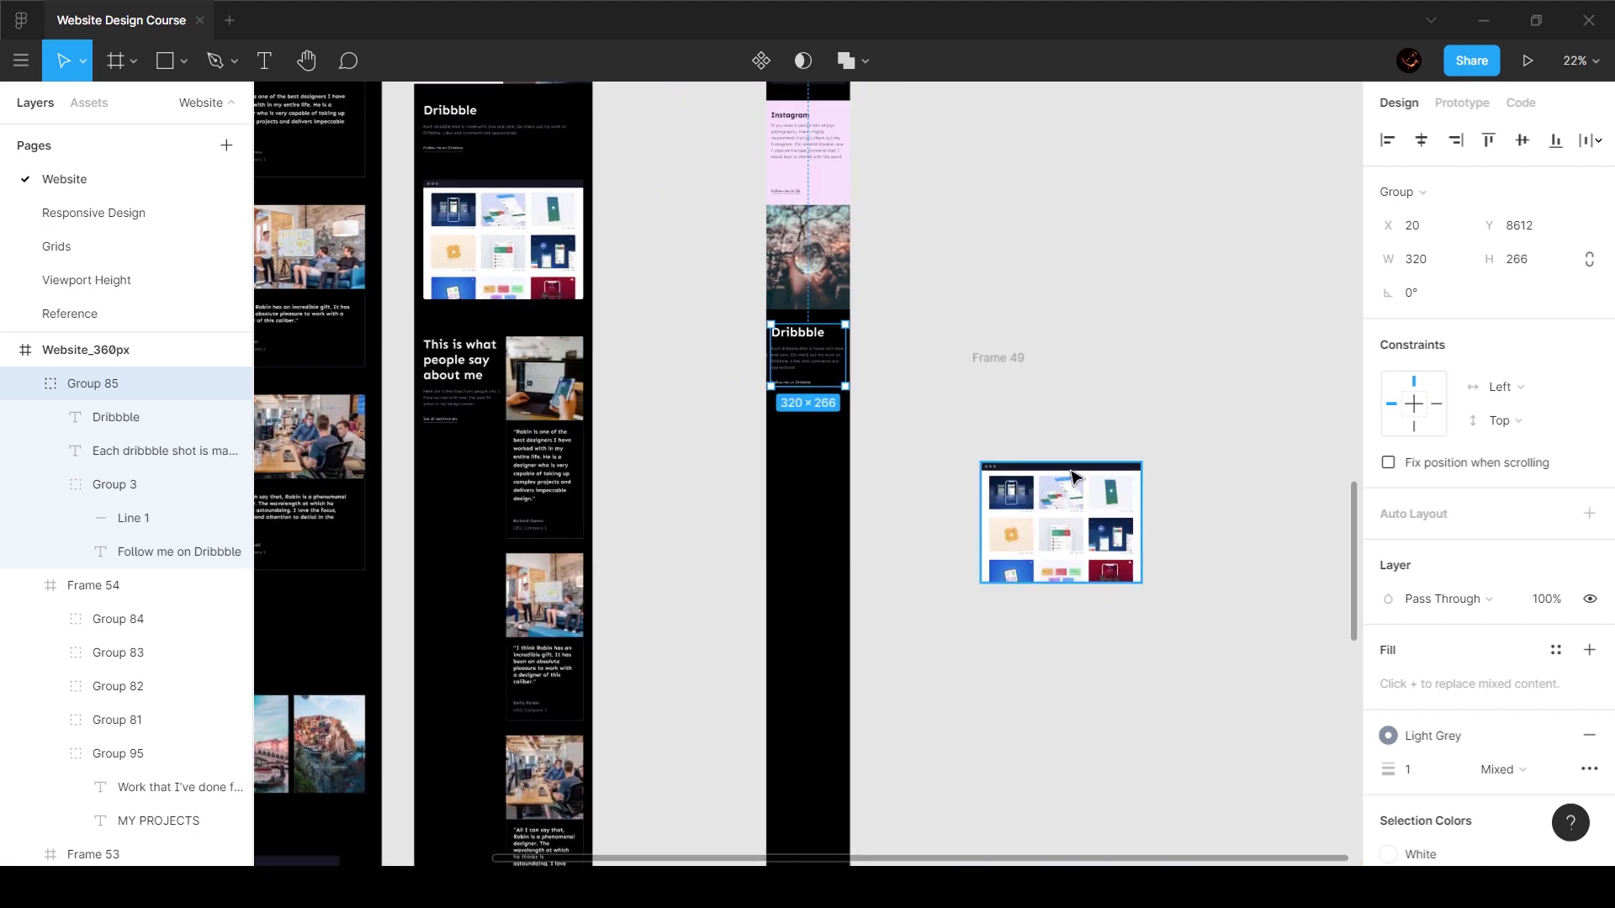
drag(1073, 477, 799, 441)
scroll(797, 469, up, 10)
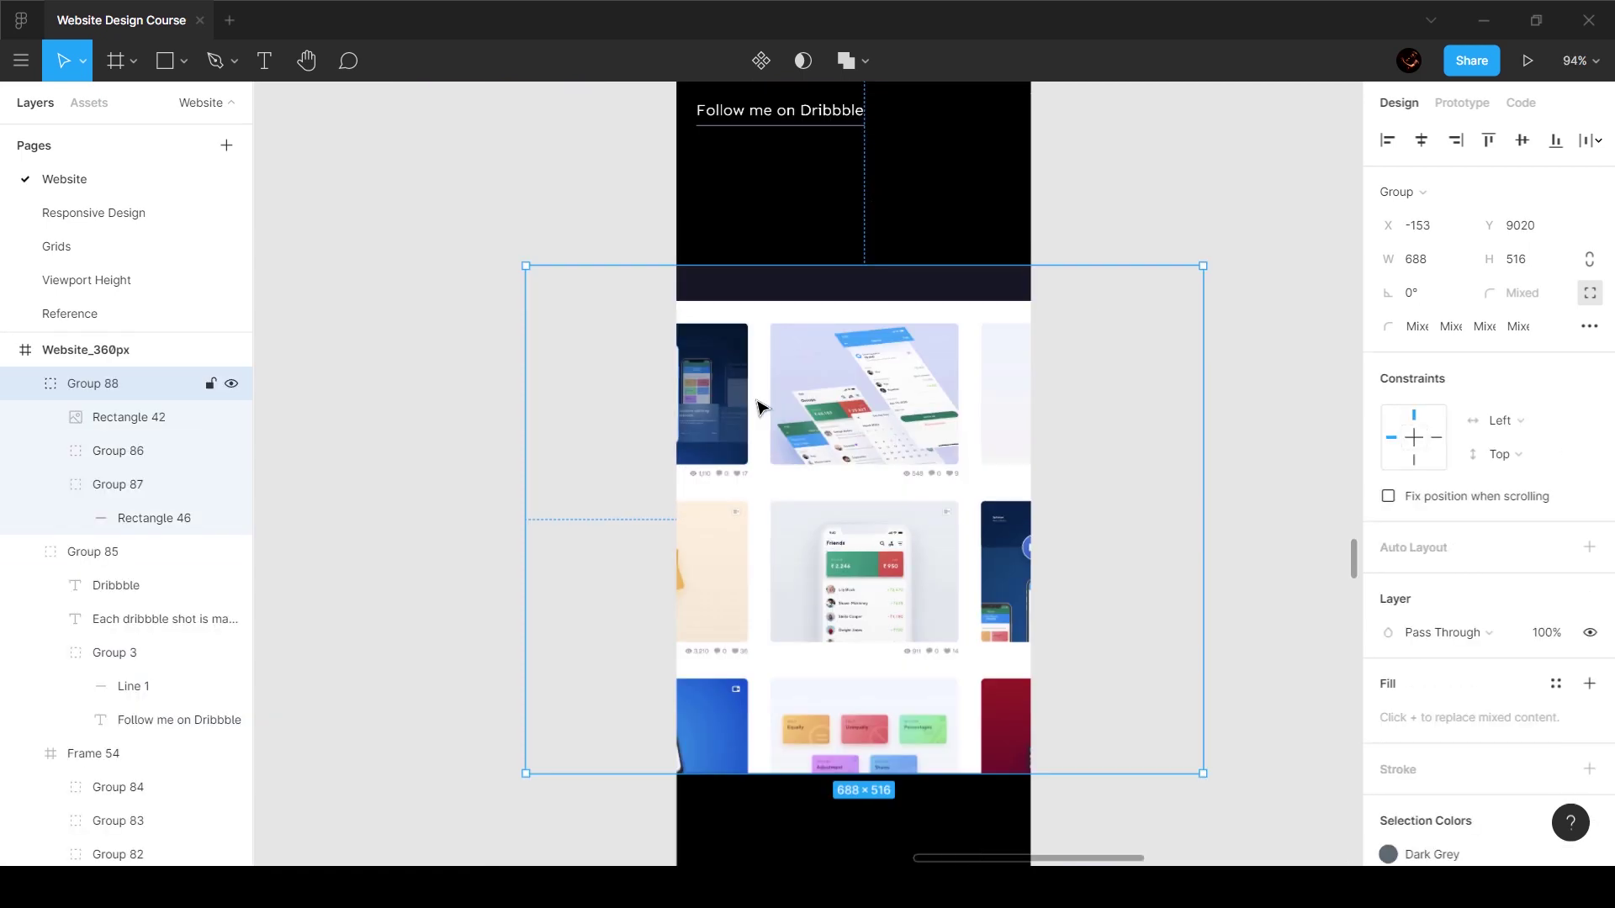
drag(945, 286, 898, 333)
Step: Nudge the Dribbble shots mockup closer to the Follow me on Dribbble link, to Y 8942
key(alt)
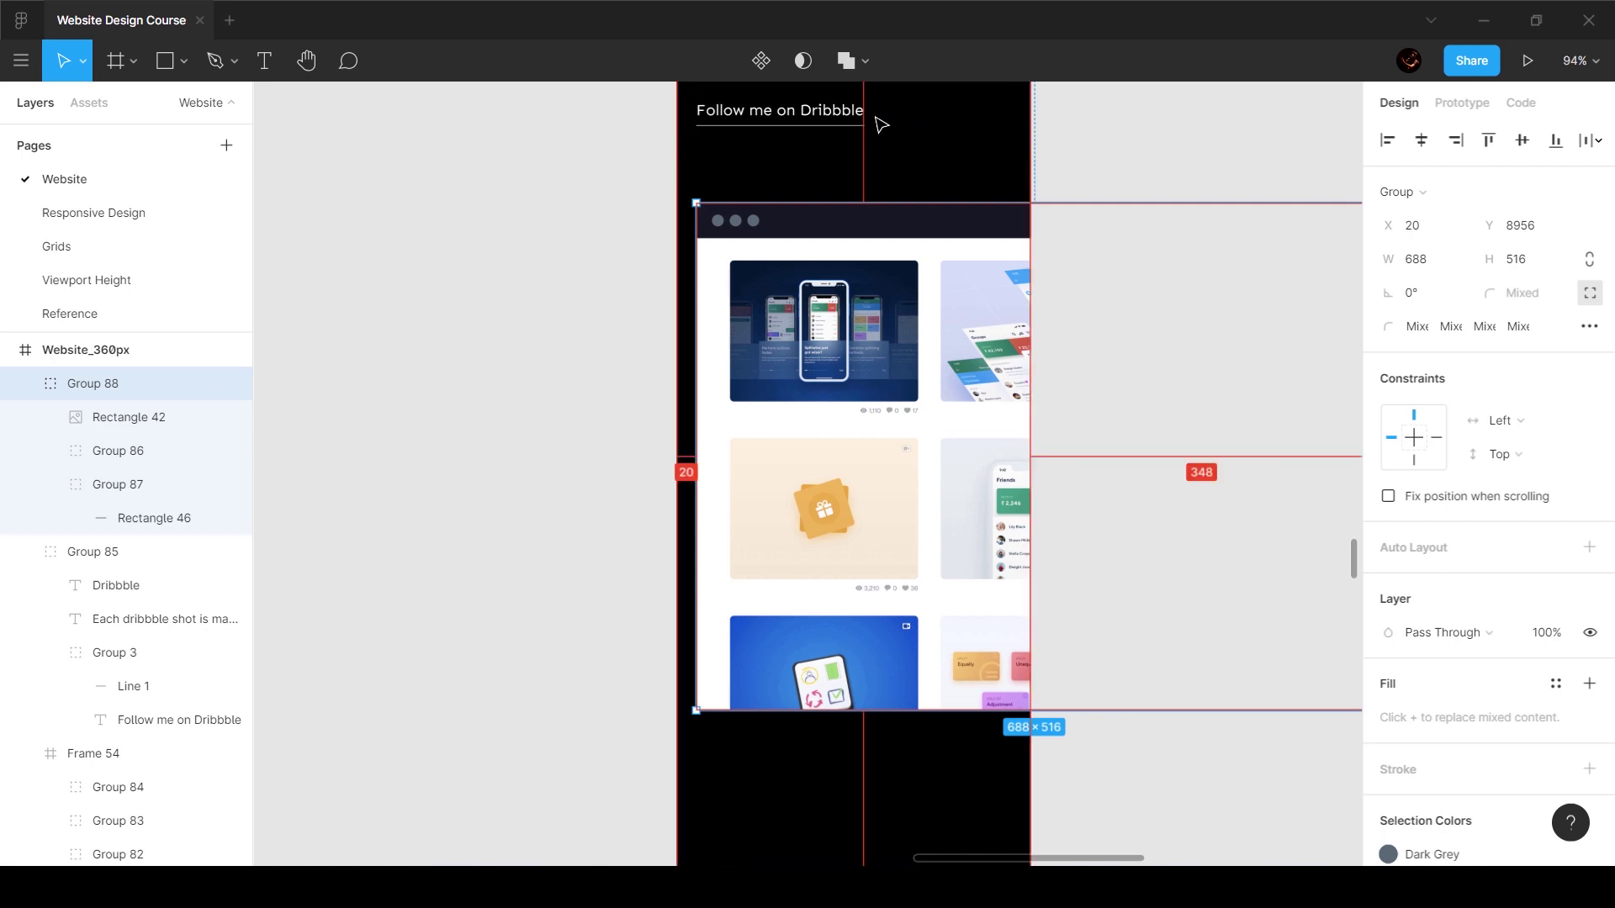
key(shift+Up)
key(shift+Up)
key(Down)
key(Down)
key(Down)
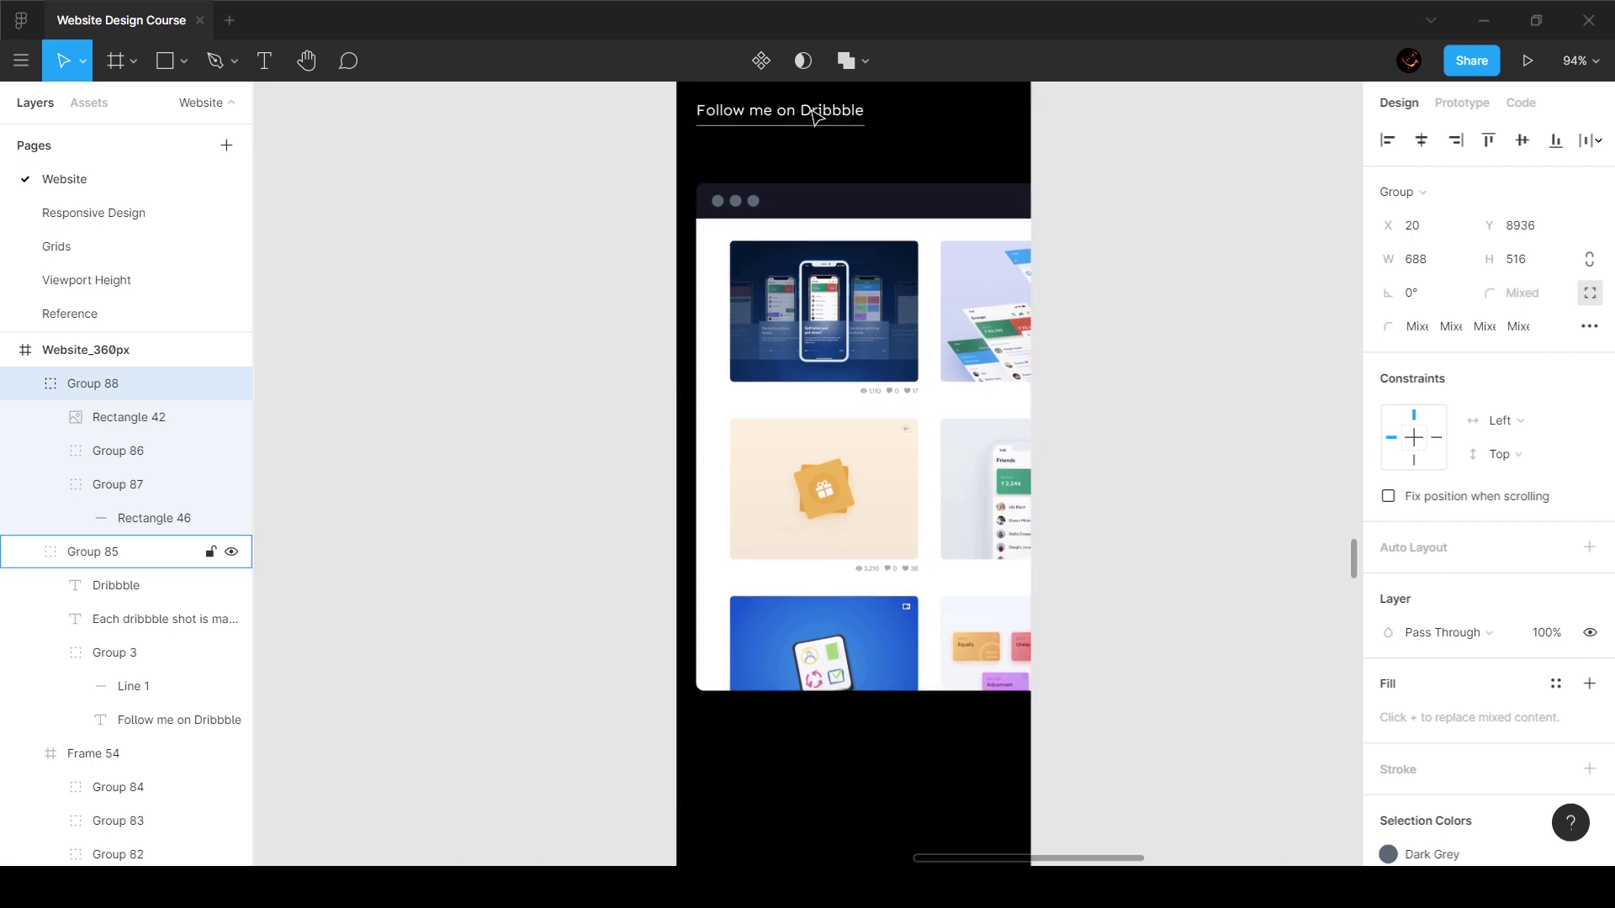
key(Down)
key(Down)
key(Down)
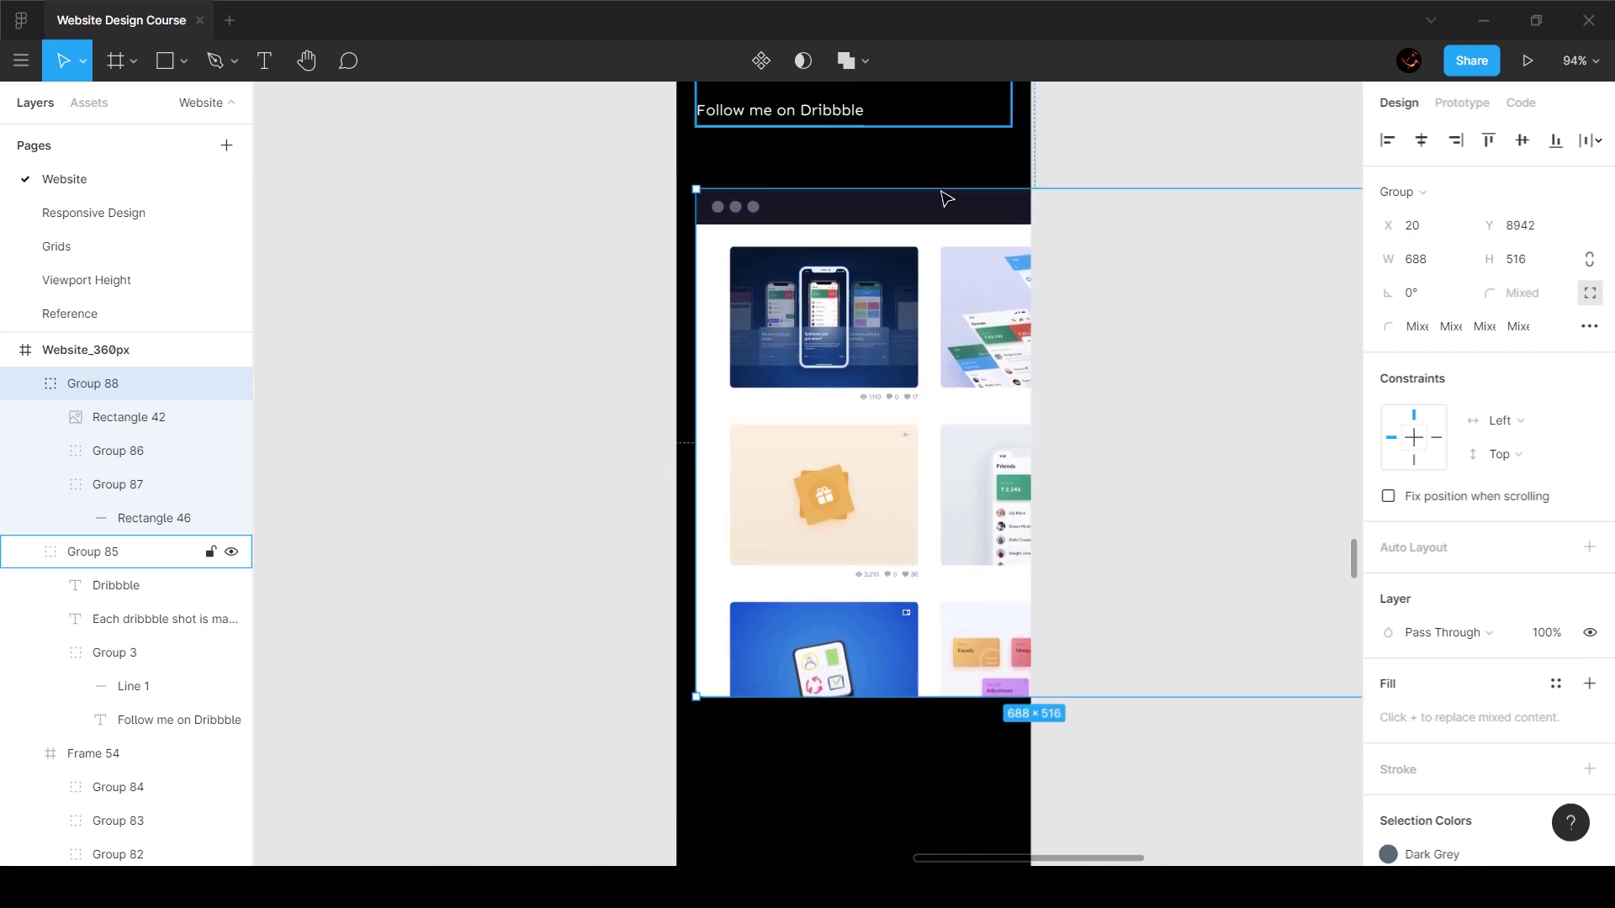
Step: Narrow the dark browser bar at the top of the Dribbble shots mockup to a width of 320
ctrl+click(911, 202)
key(alt)
click(823, 721)
click(811, 562)
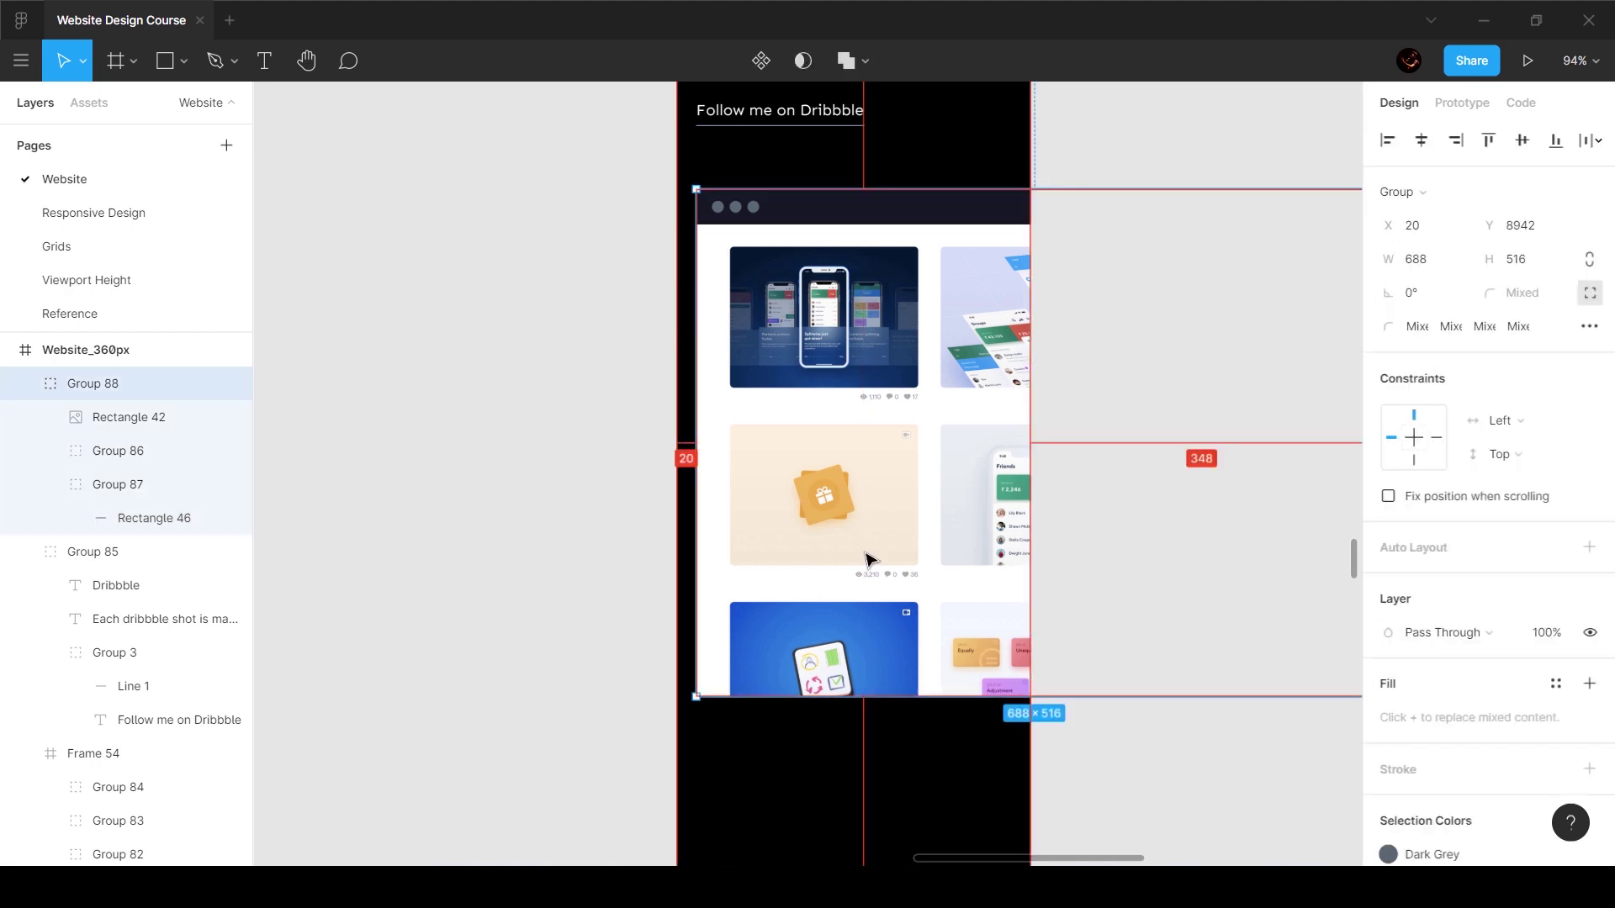
ctrl+click(912, 210)
scroll(1025, 202, right, 5)
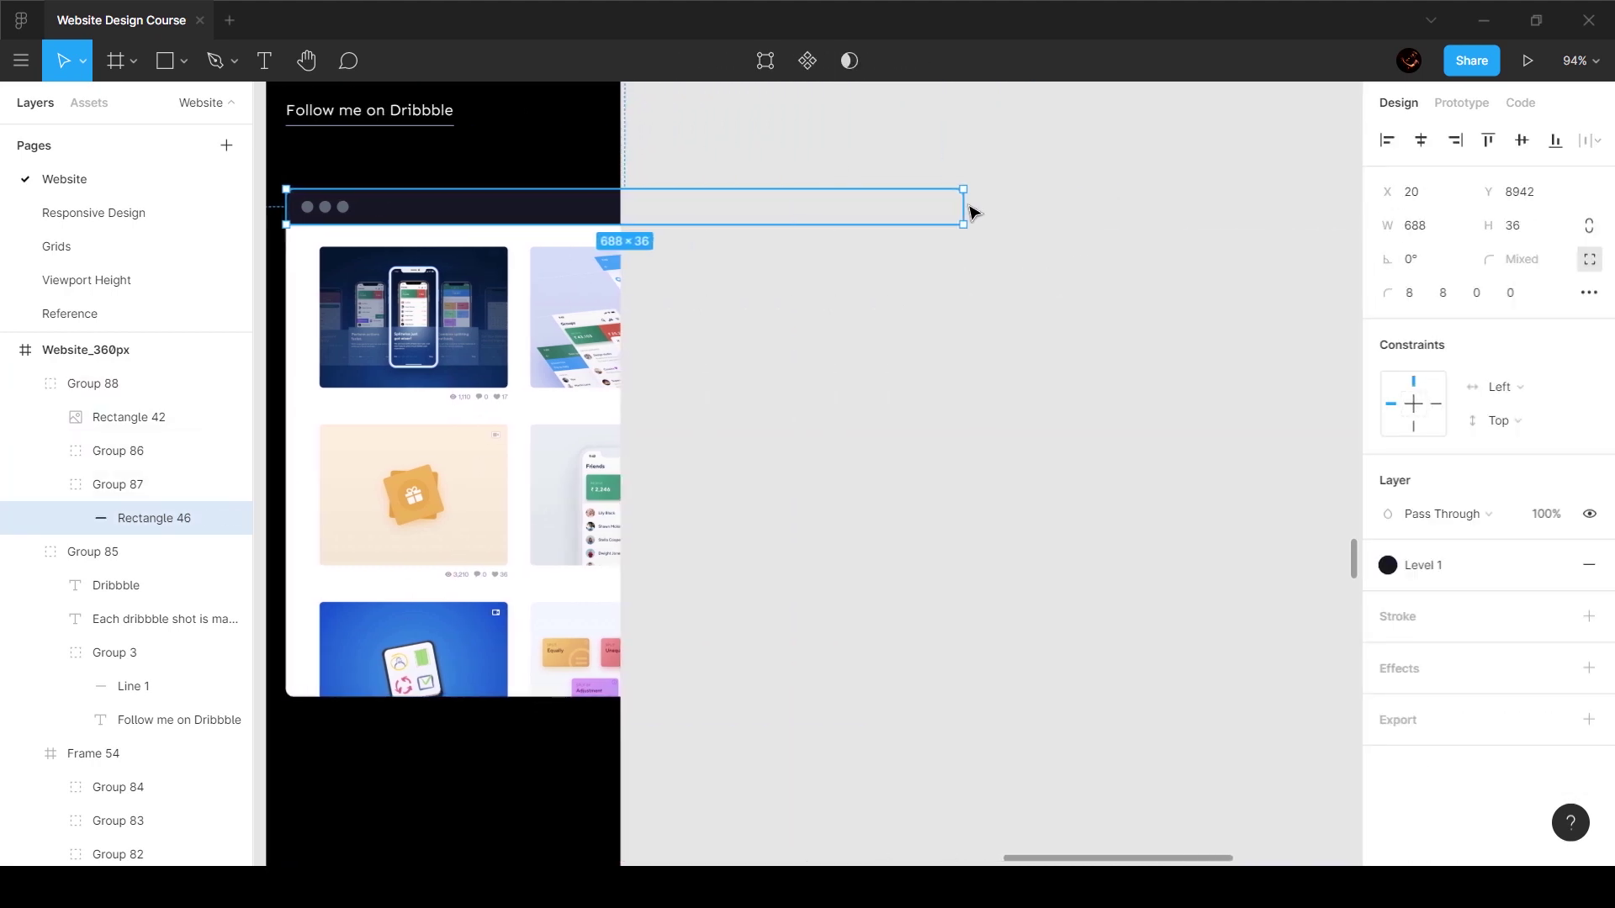
drag(971, 209, 624, 217)
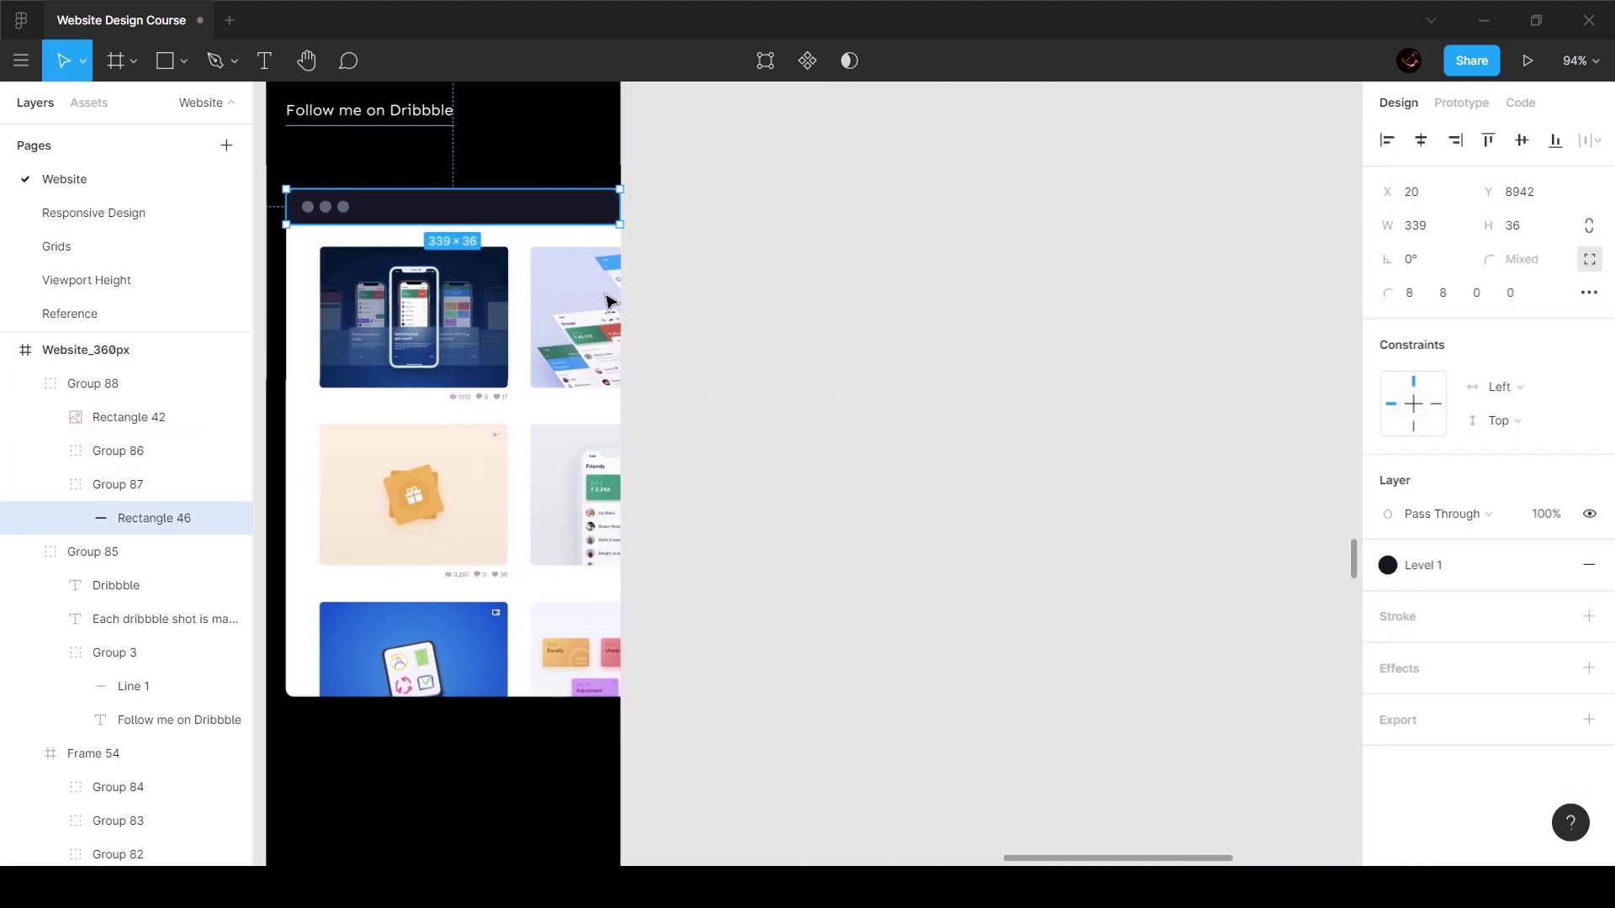
click(1428, 232)
text(320)
key(Return)
Step: Set the width of the Dribbble shots image below the browser bar to 320
click(580, 345)
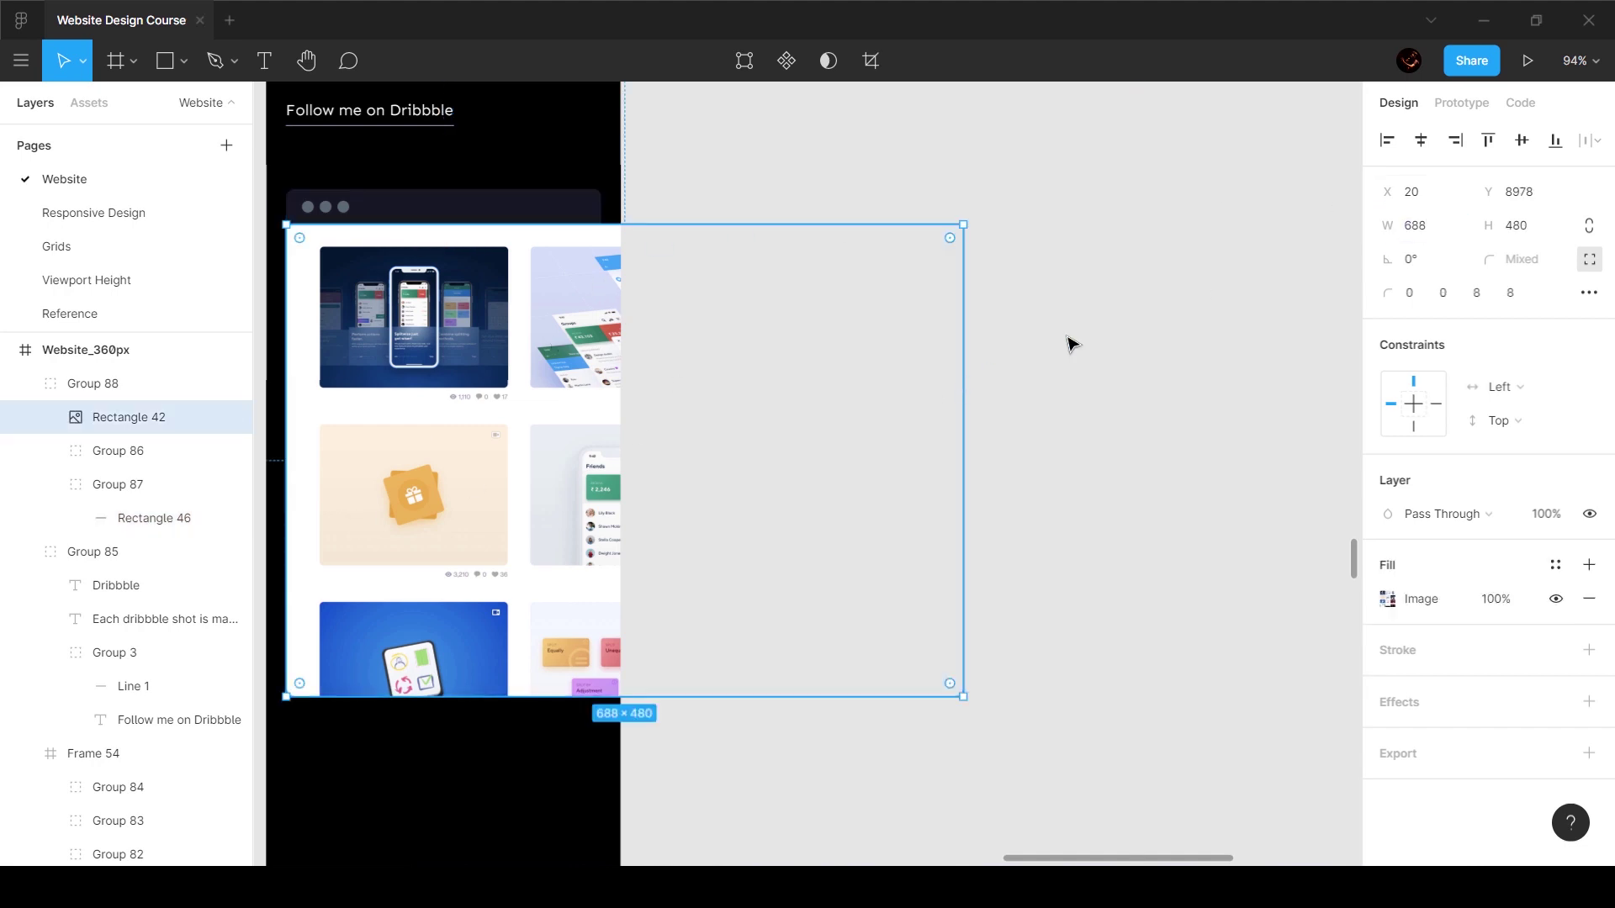
click(1432, 234)
text(320)
key(Return)
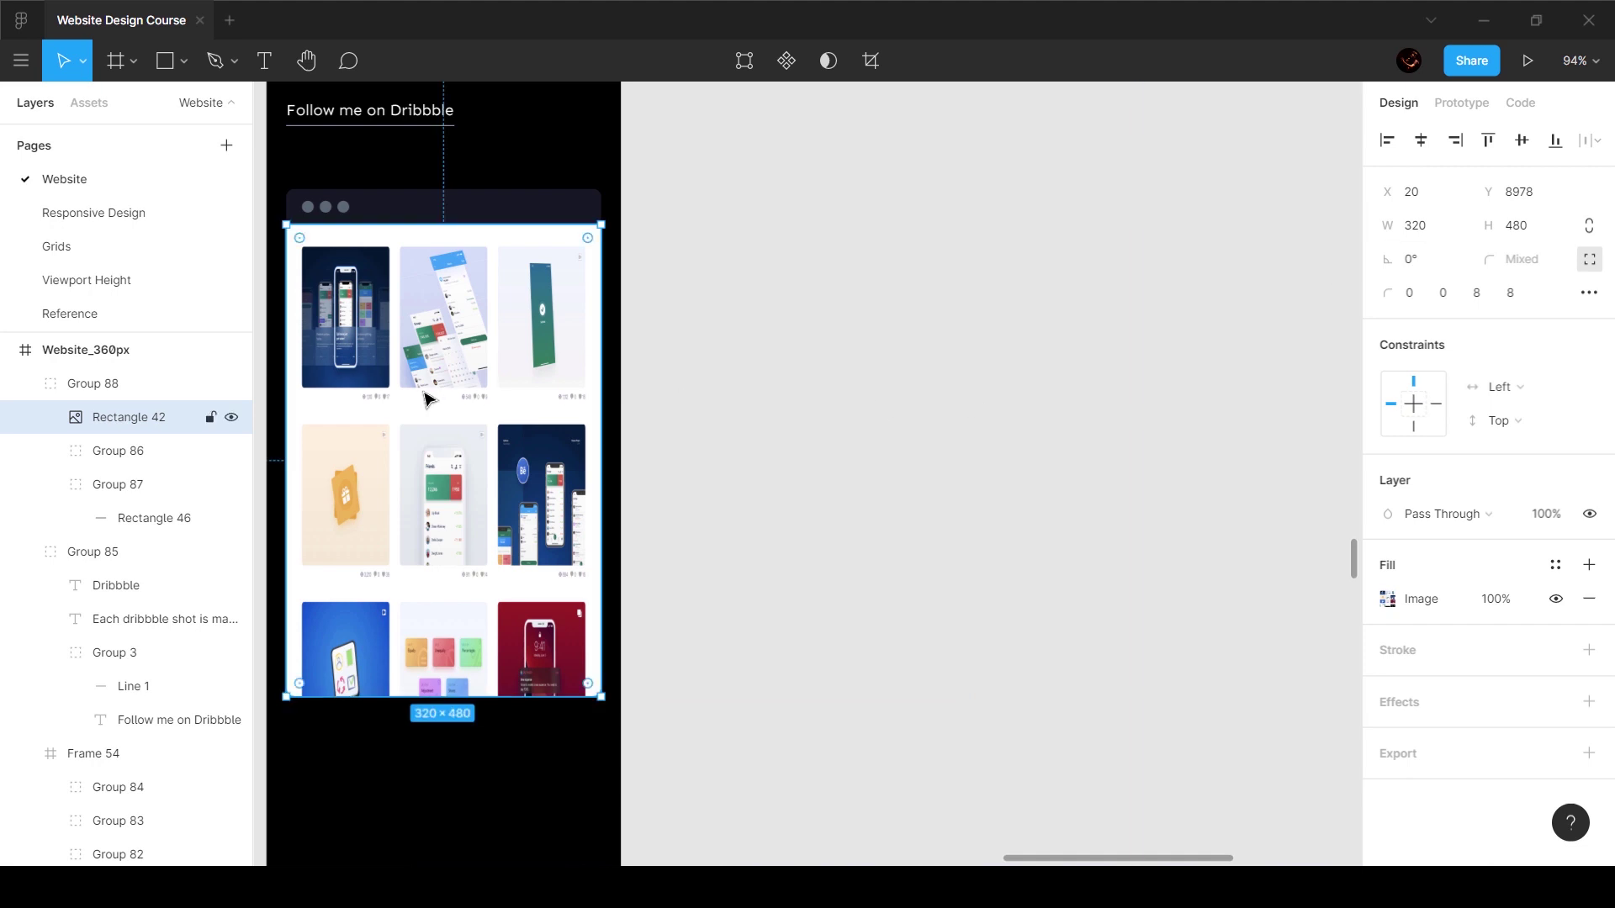
scroll(772, 396, left, 4)
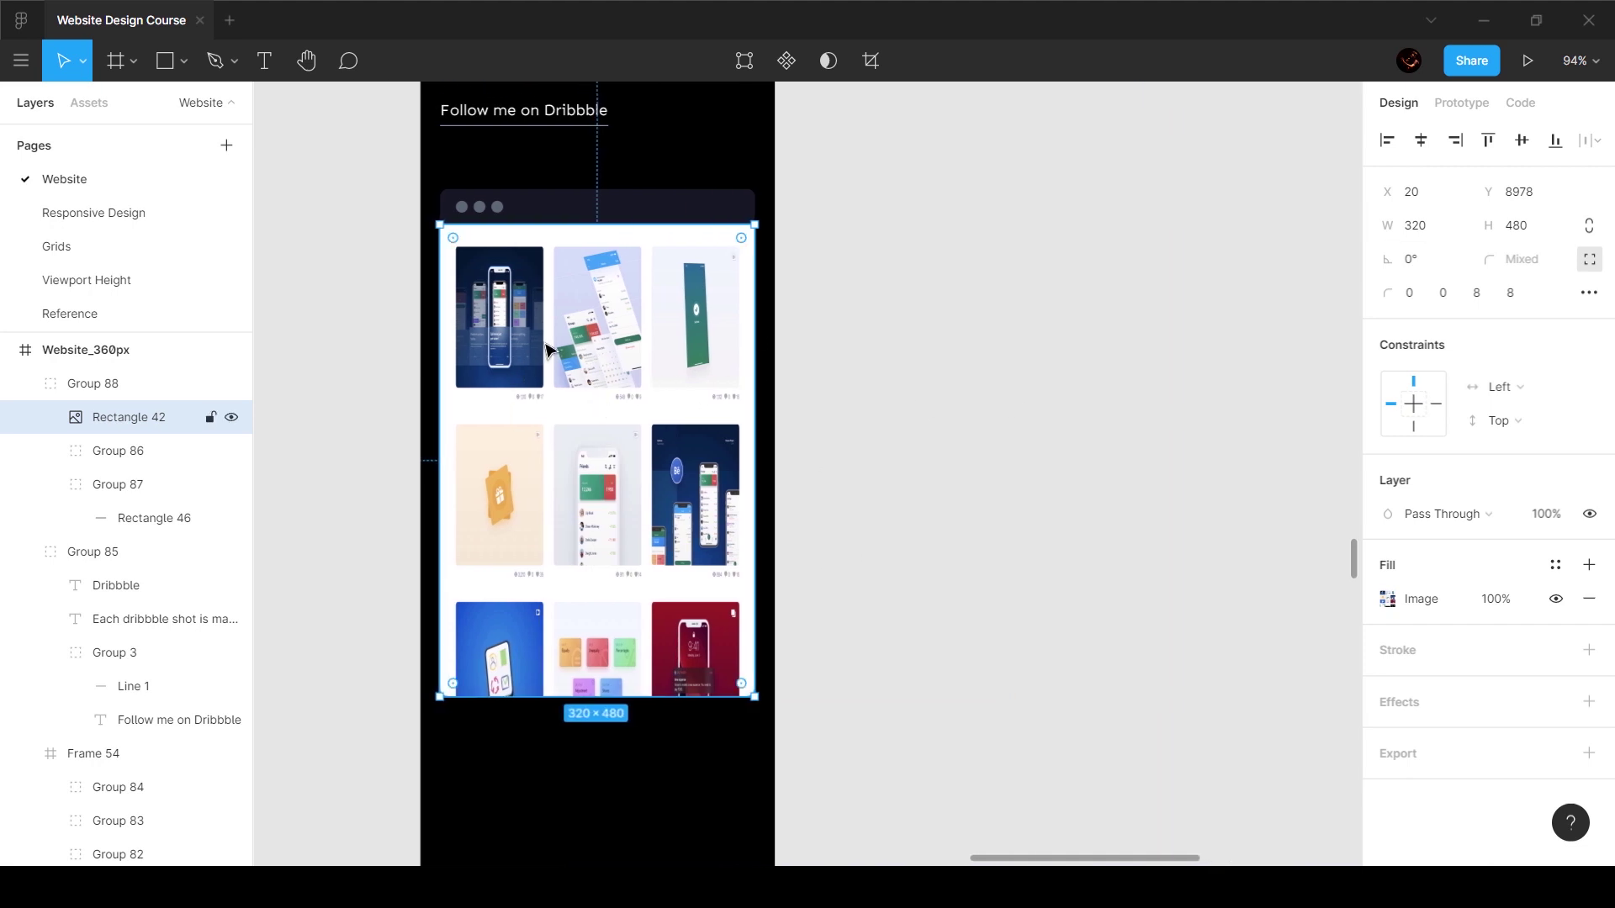
Step: Try the Fit scaling mode on the Dribbble shots image, and settle on Fill so the shots are undistorted
click(1394, 604)
click(1165, 410)
click(1160, 383)
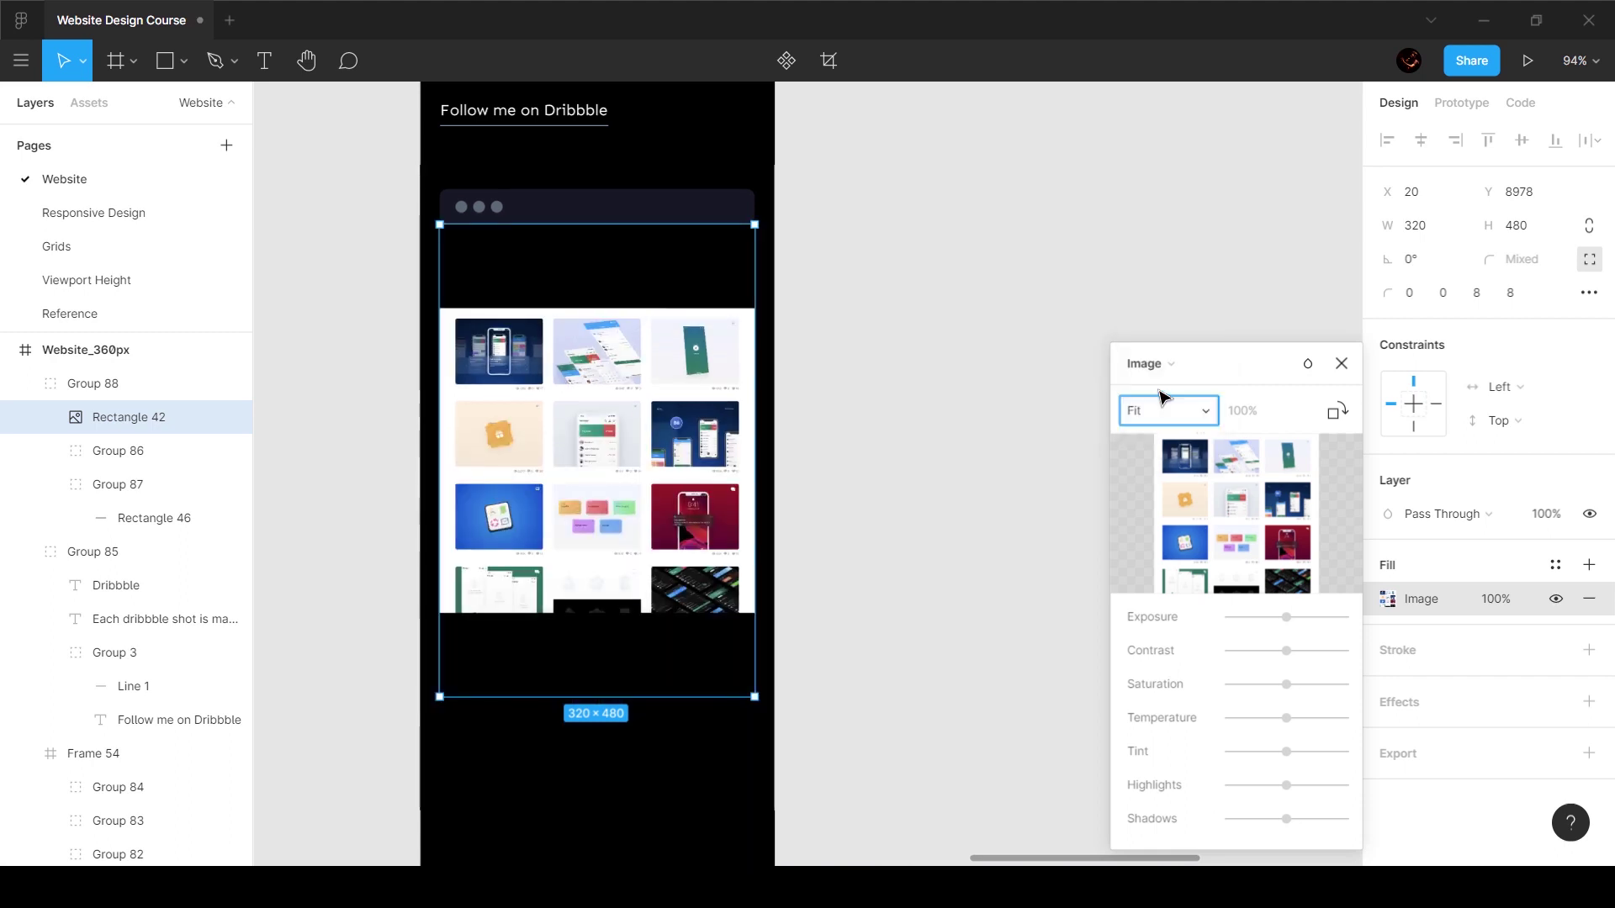
click(1187, 422)
click(1182, 384)
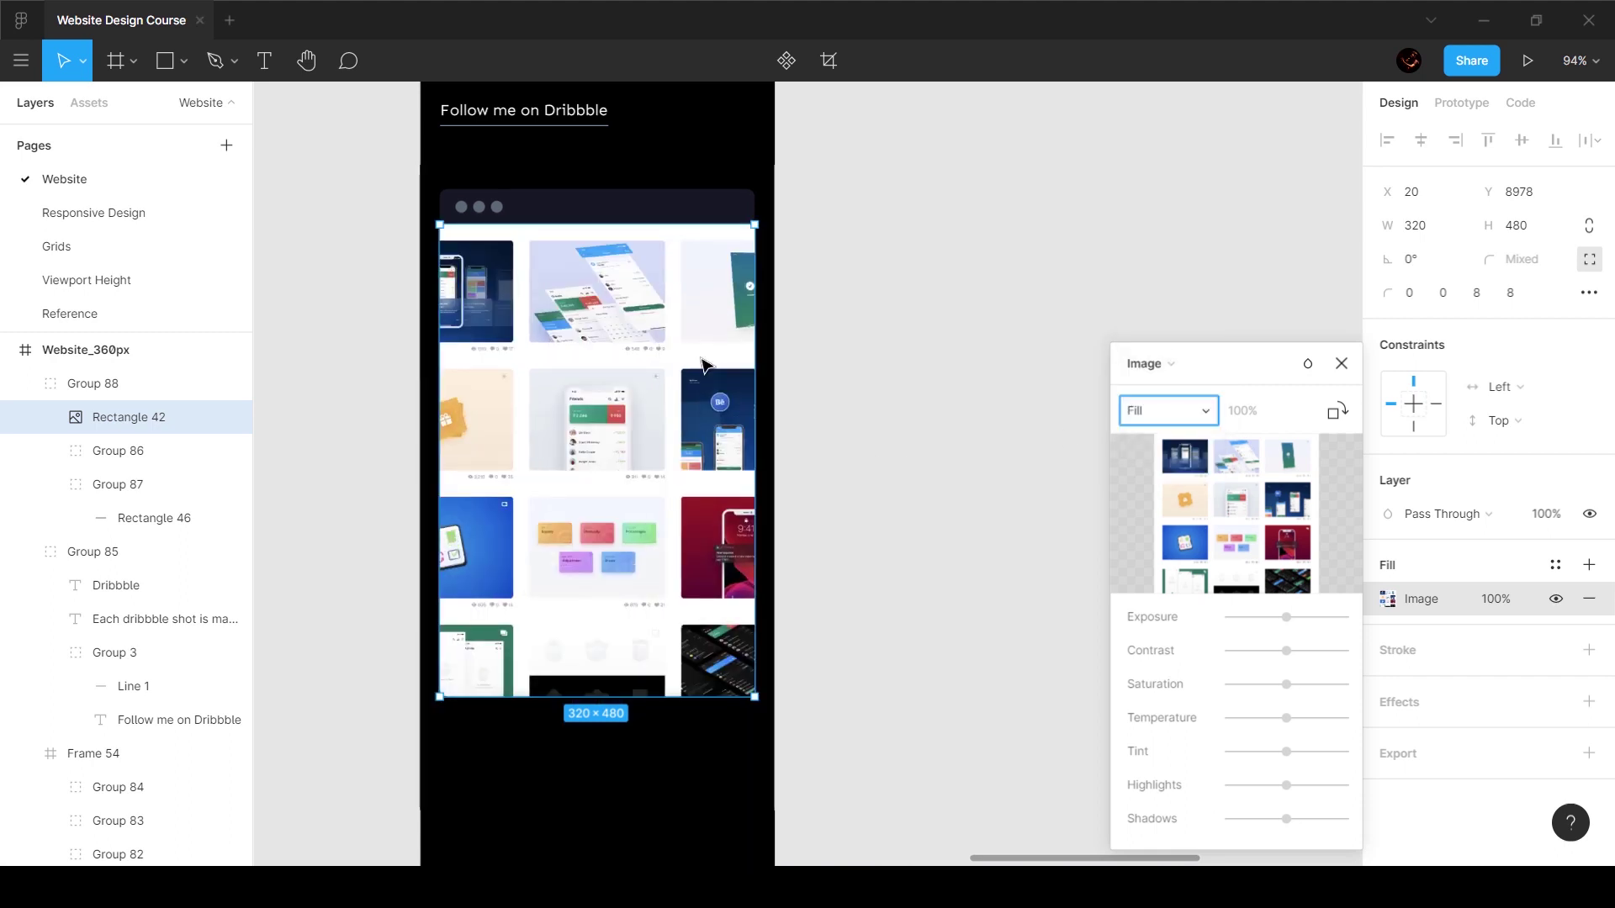
click(1201, 409)
click(1001, 462)
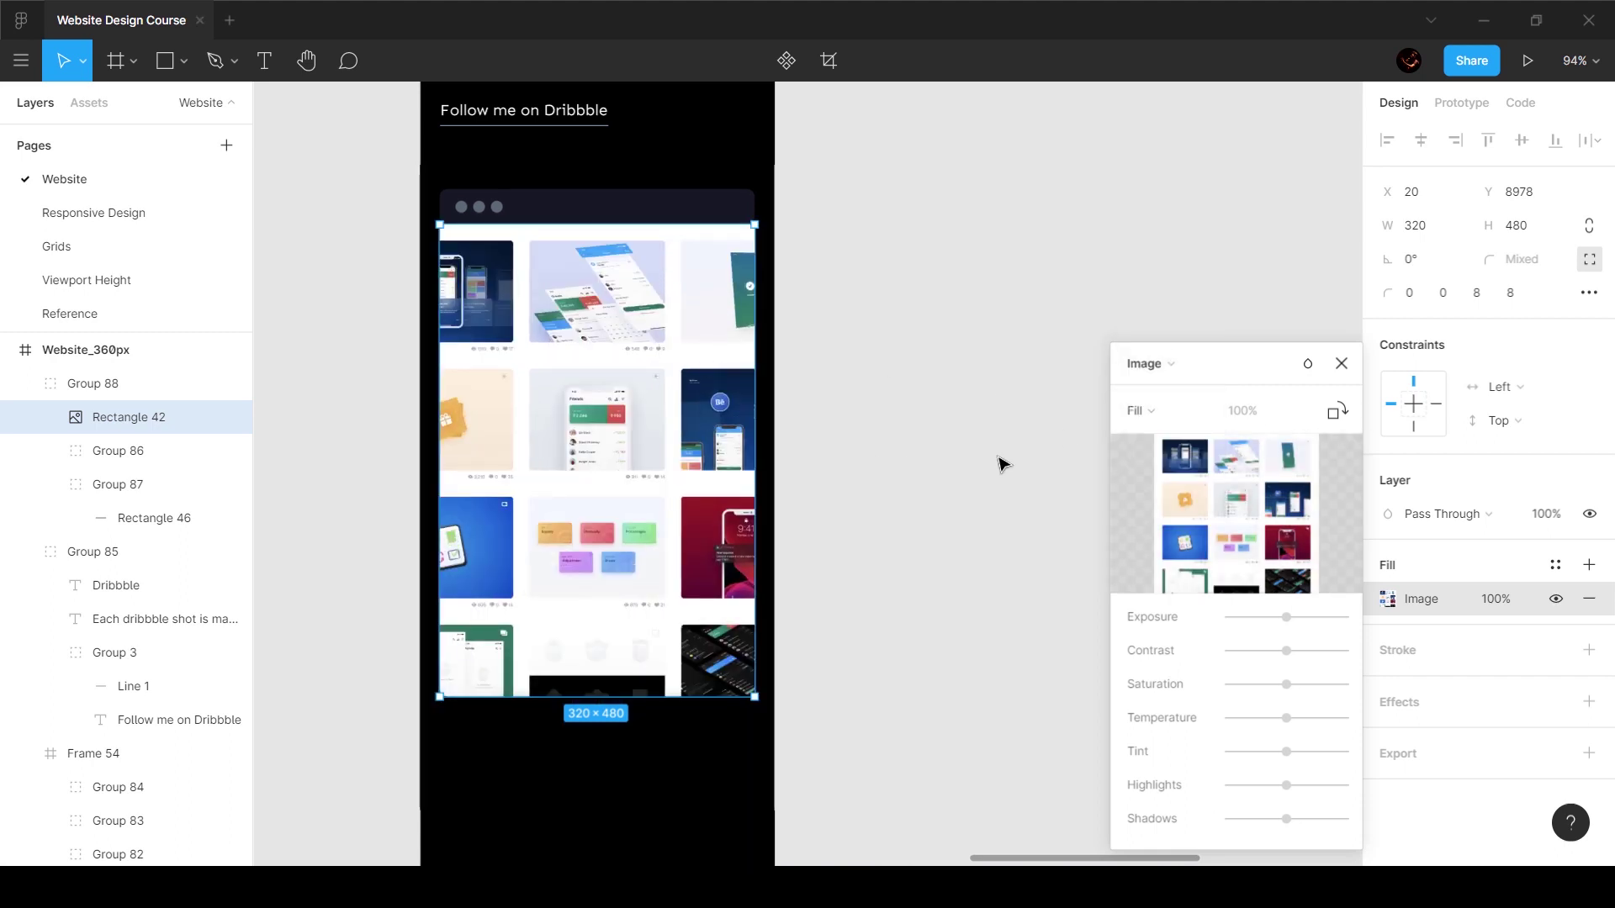
click(1338, 368)
click(1038, 386)
click(707, 385)
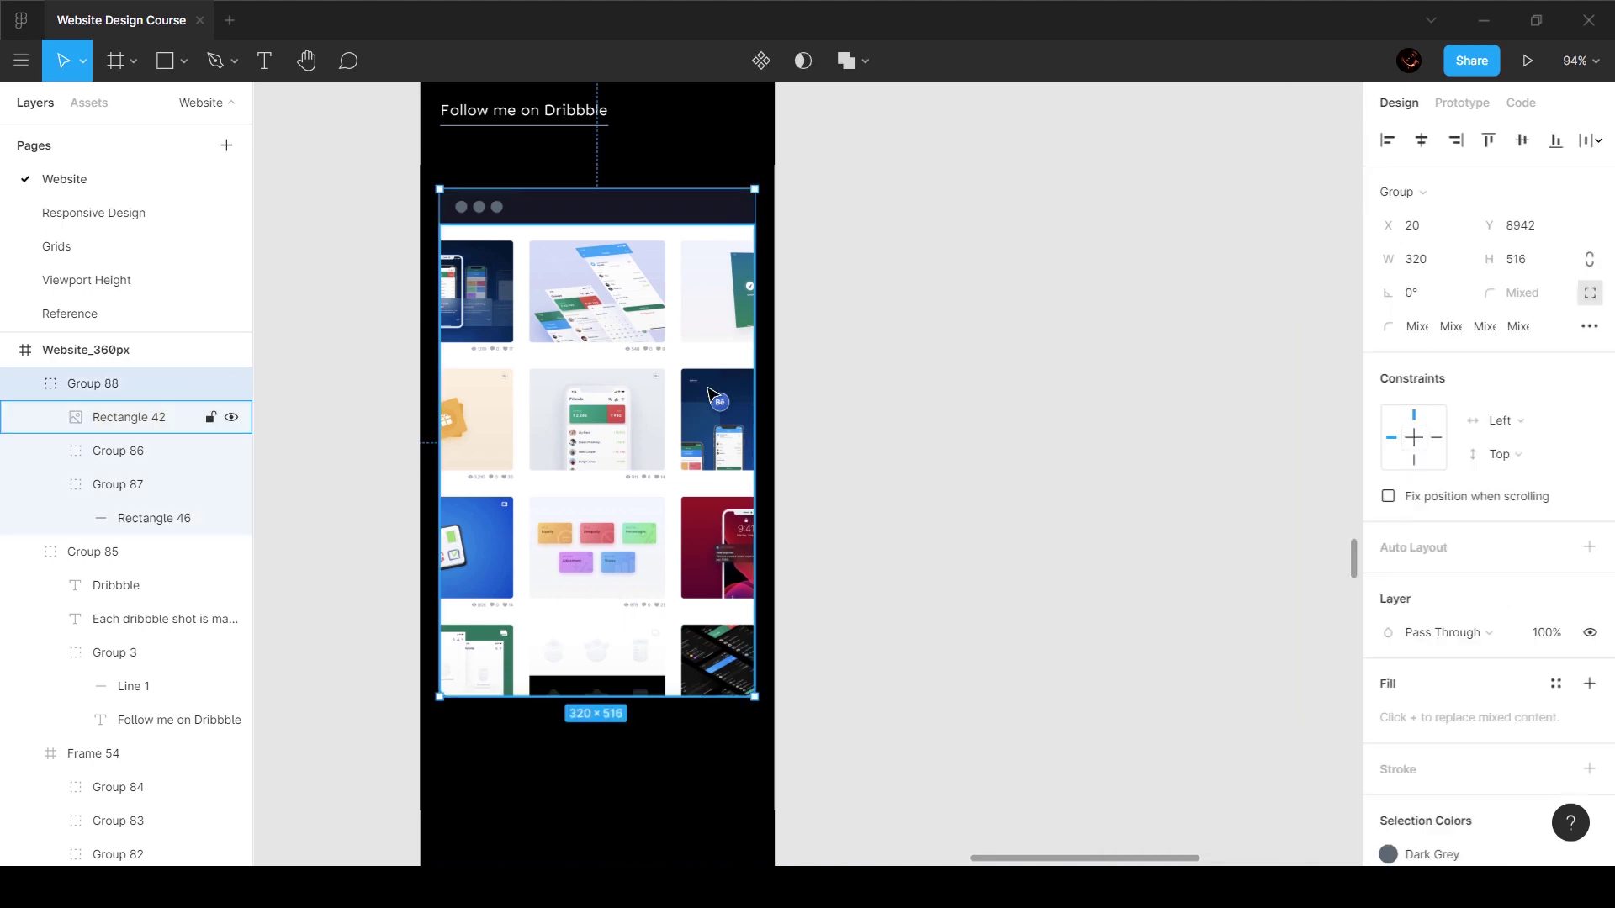
Step: Delete the leftover Frame 49 from the canvas beside the mobile layout
scroll(704, 386, down, 3)
scroll(1160, 345, up, 3)
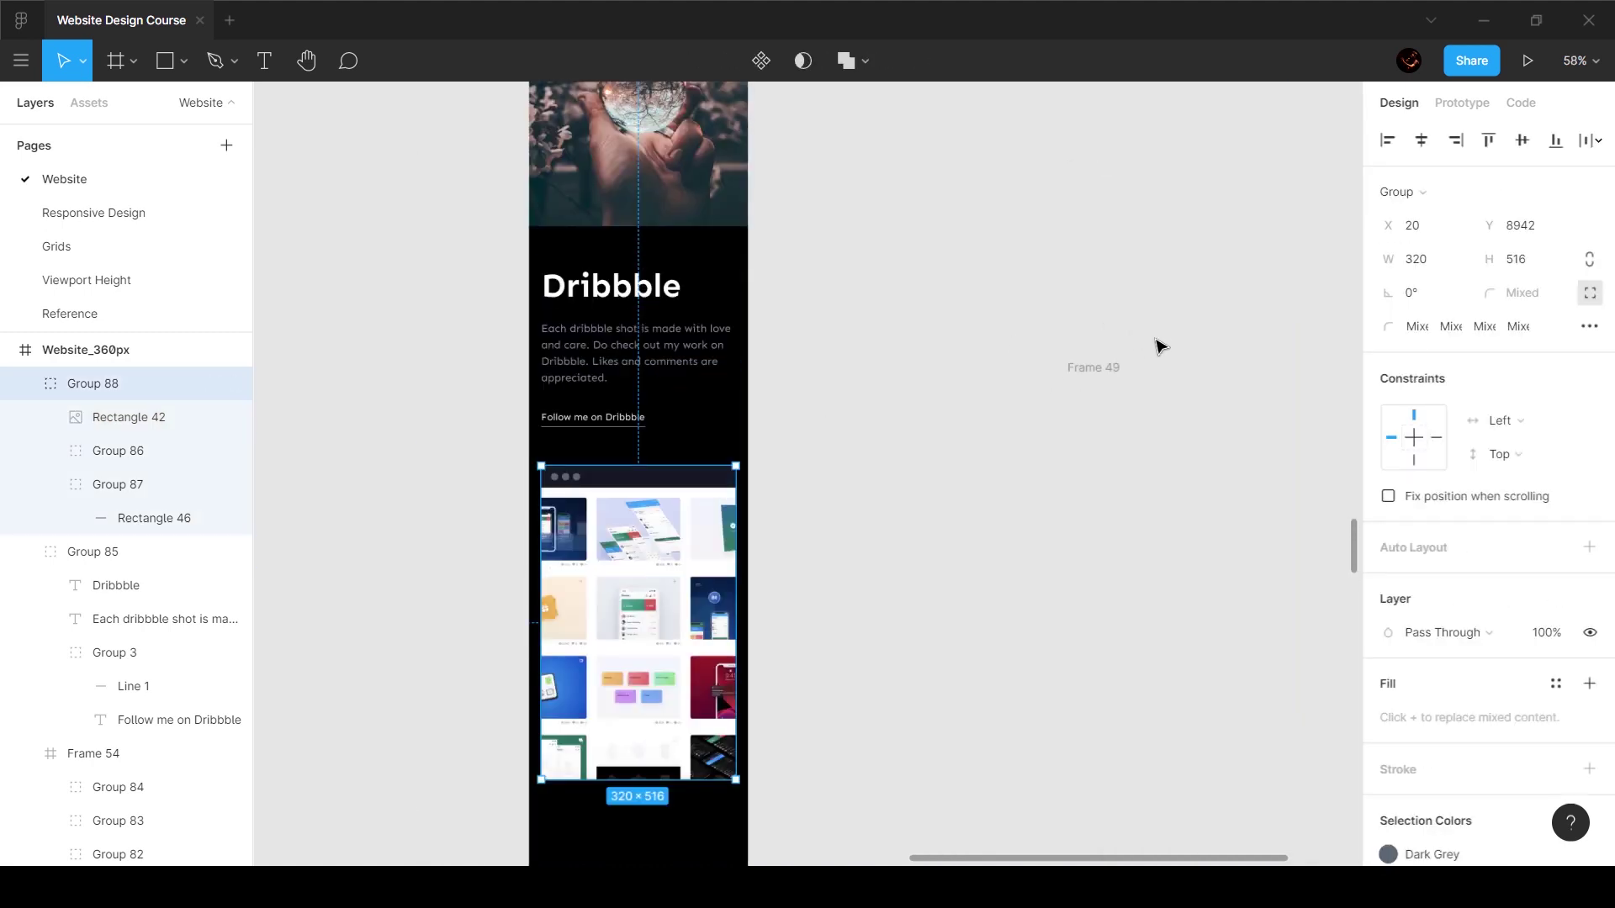
click(1111, 373)
key(Delete)
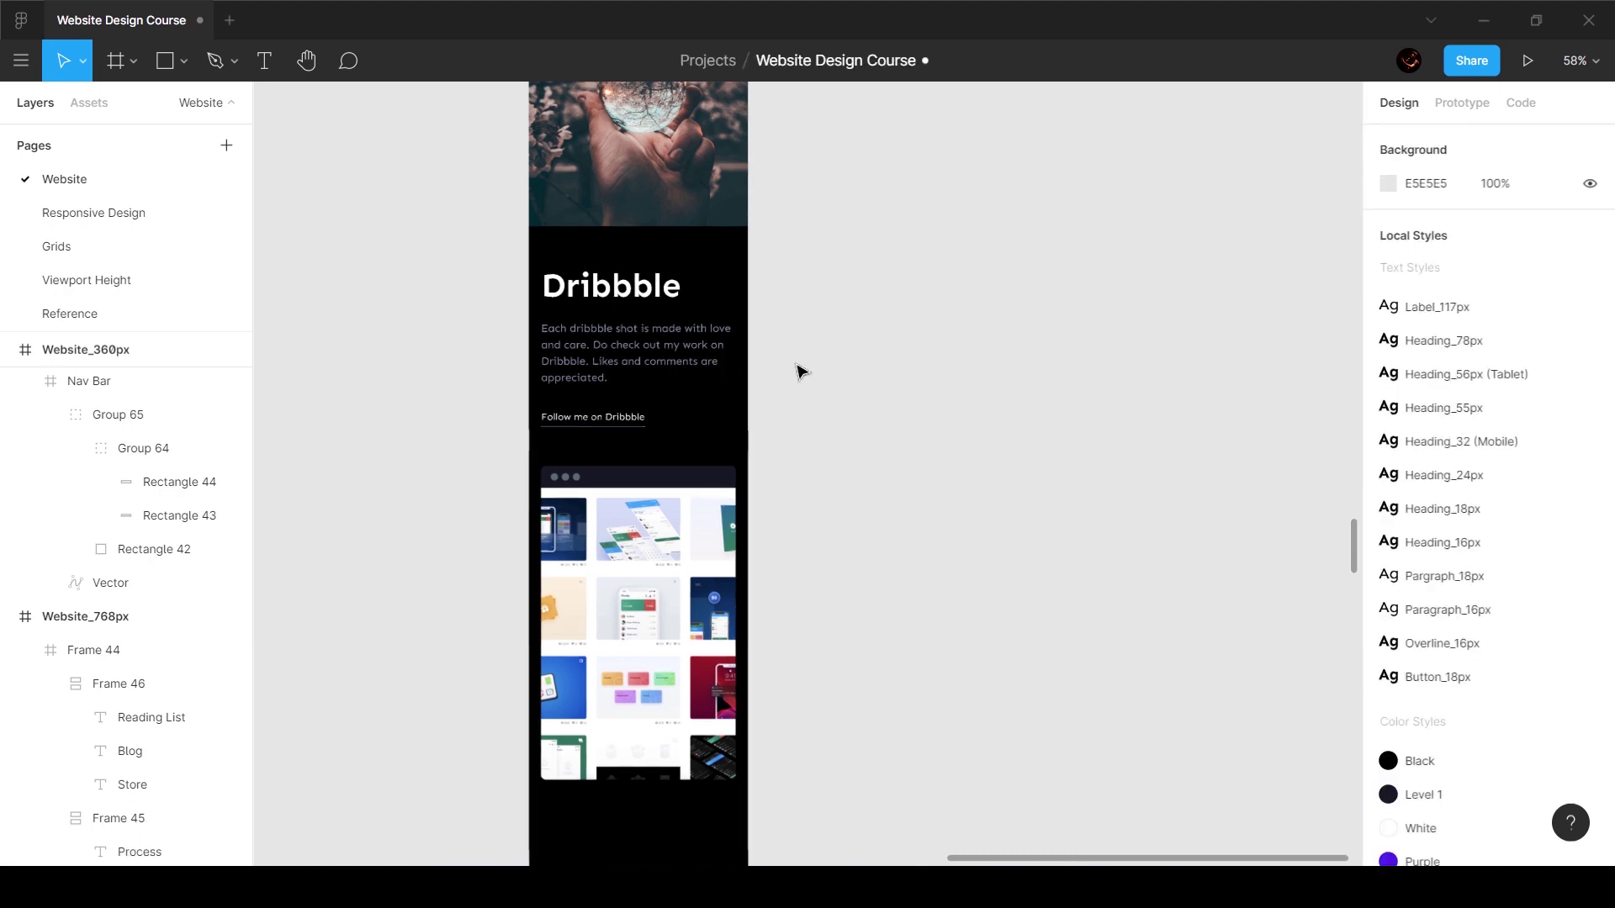
Step: Frame the Dribbble text and shots mockup together, and extend the frame to 360 px wide and symmetrically up to the Instagram photo
click(673, 379)
shift+click(635, 566)
right_click(629, 472)
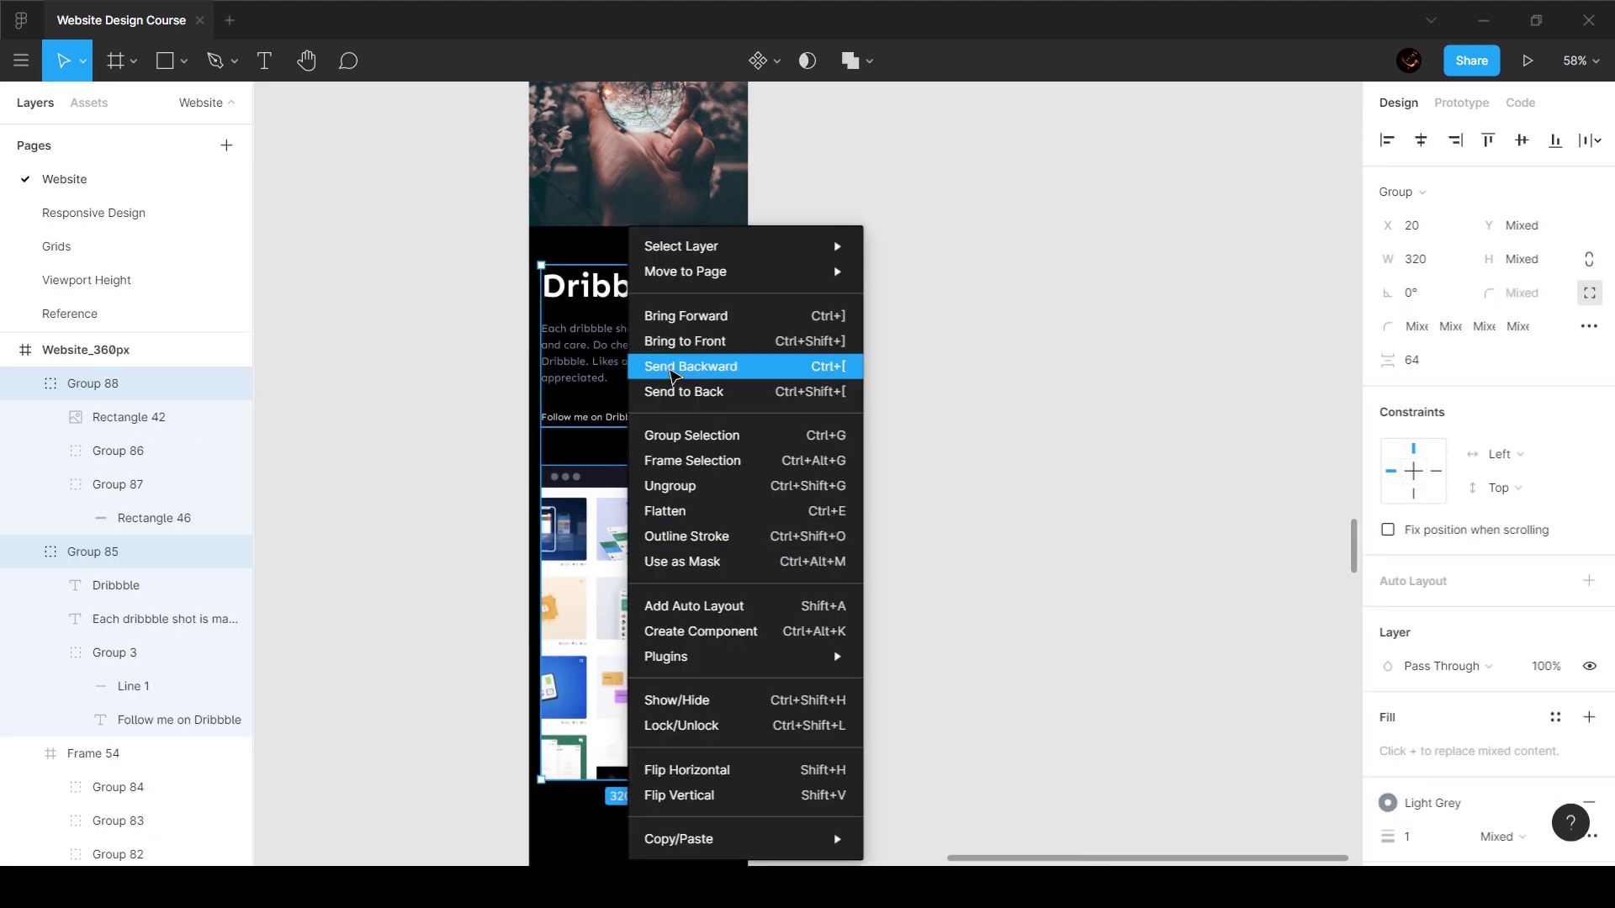
click(691, 461)
drag(747, 445, 749, 443)
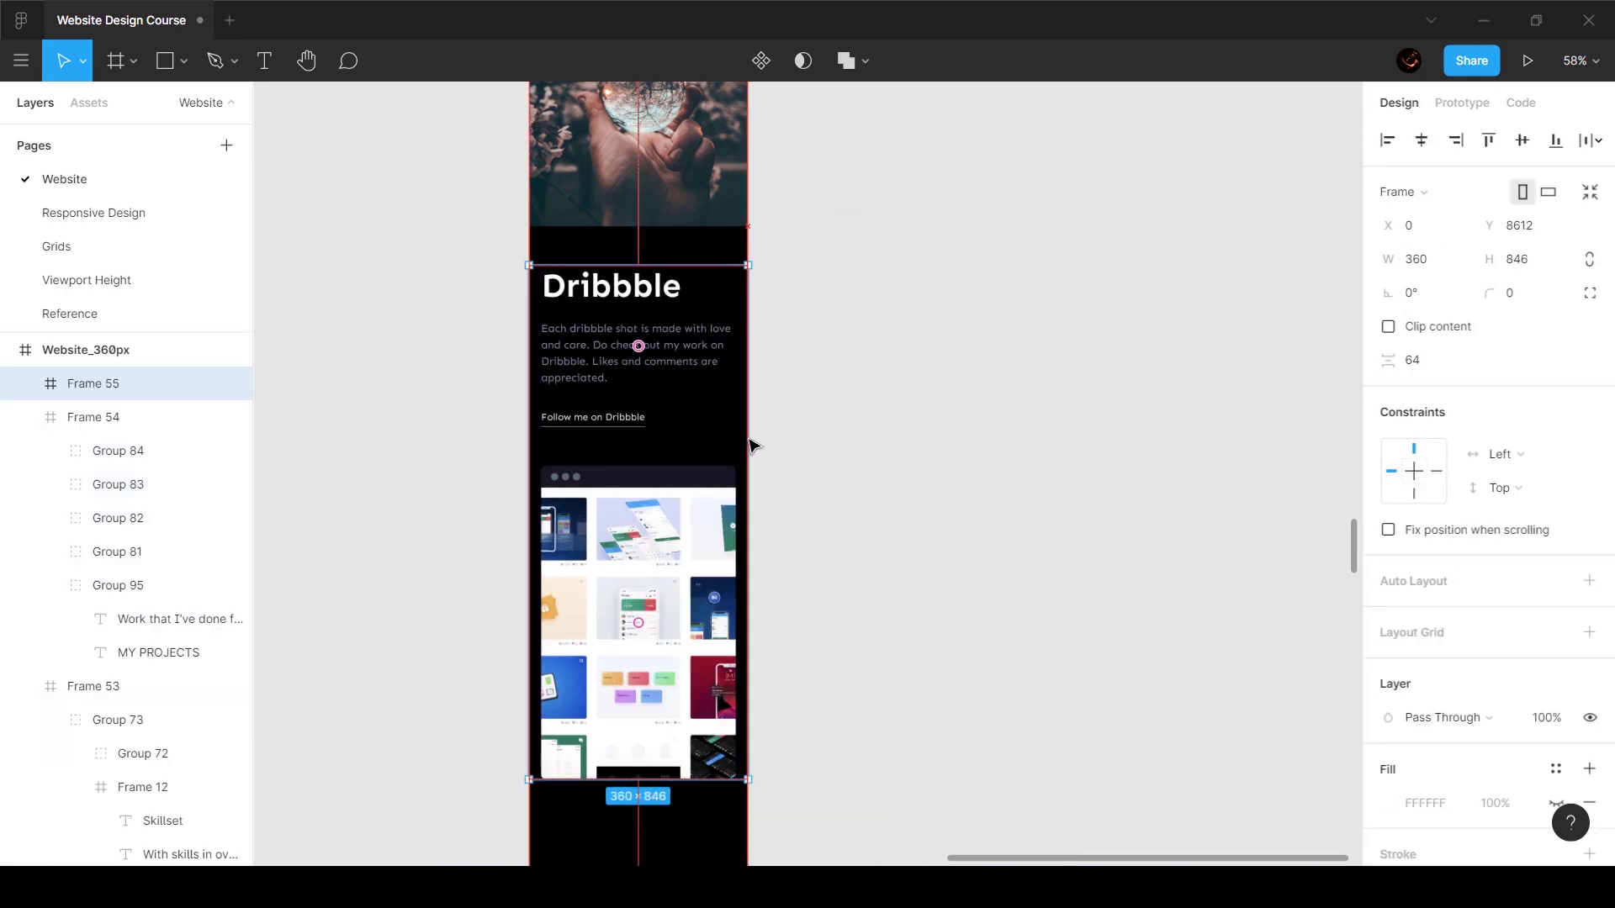
drag(717, 266, 716, 239)
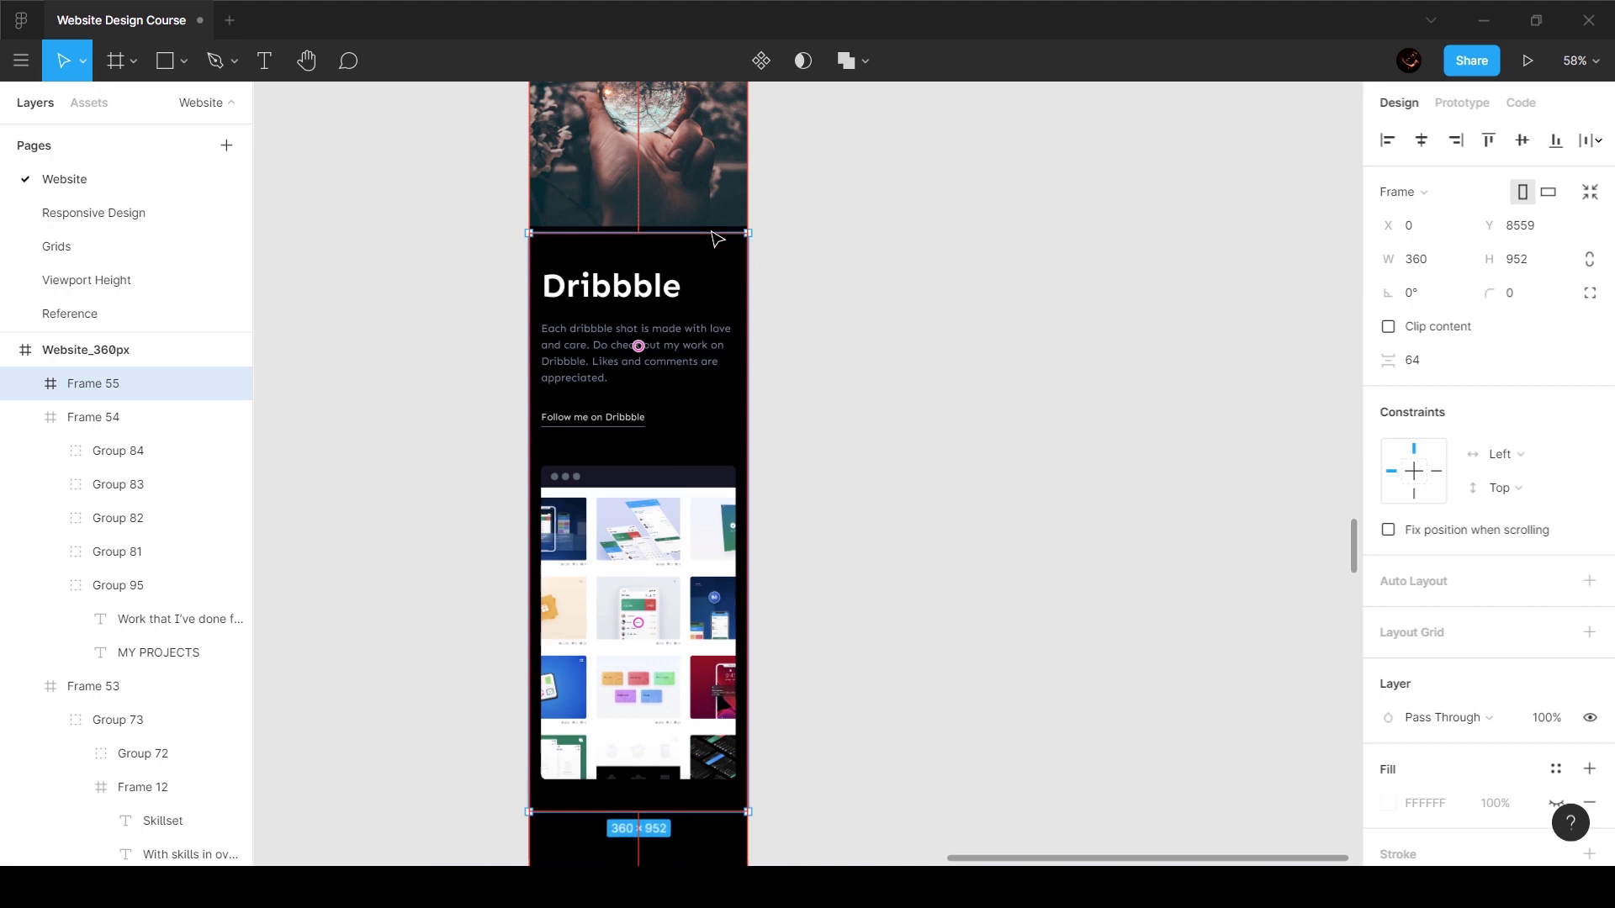
click(931, 311)
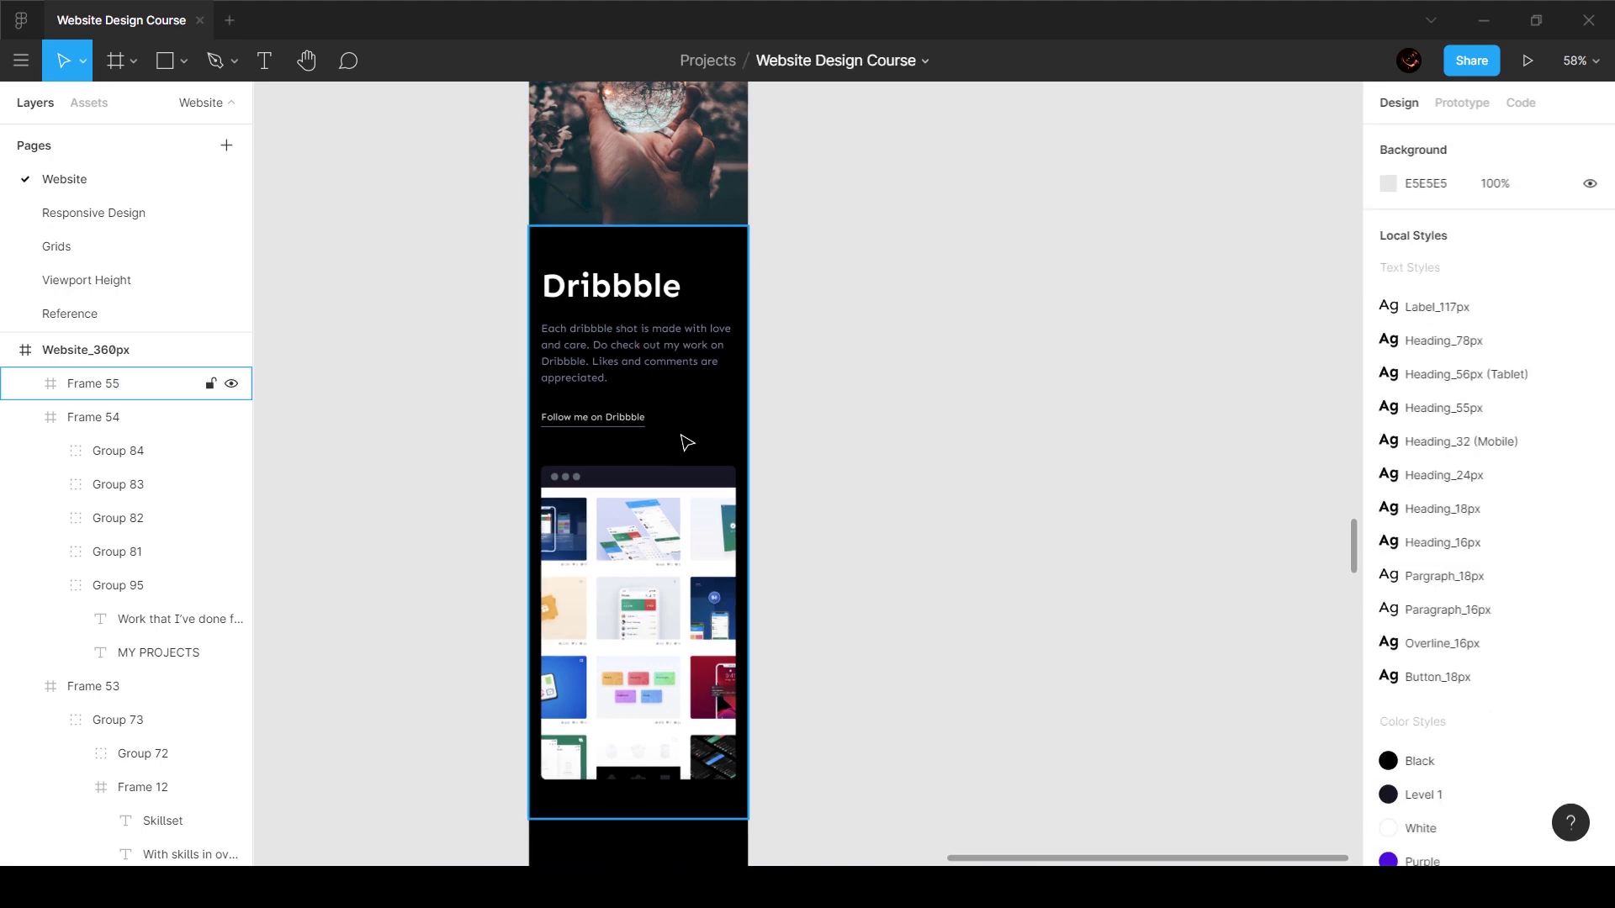
Step: Copy the tablet layout's testimonials section onto the empty canvas beside the mobile layout
scroll(687, 443, down, 5)
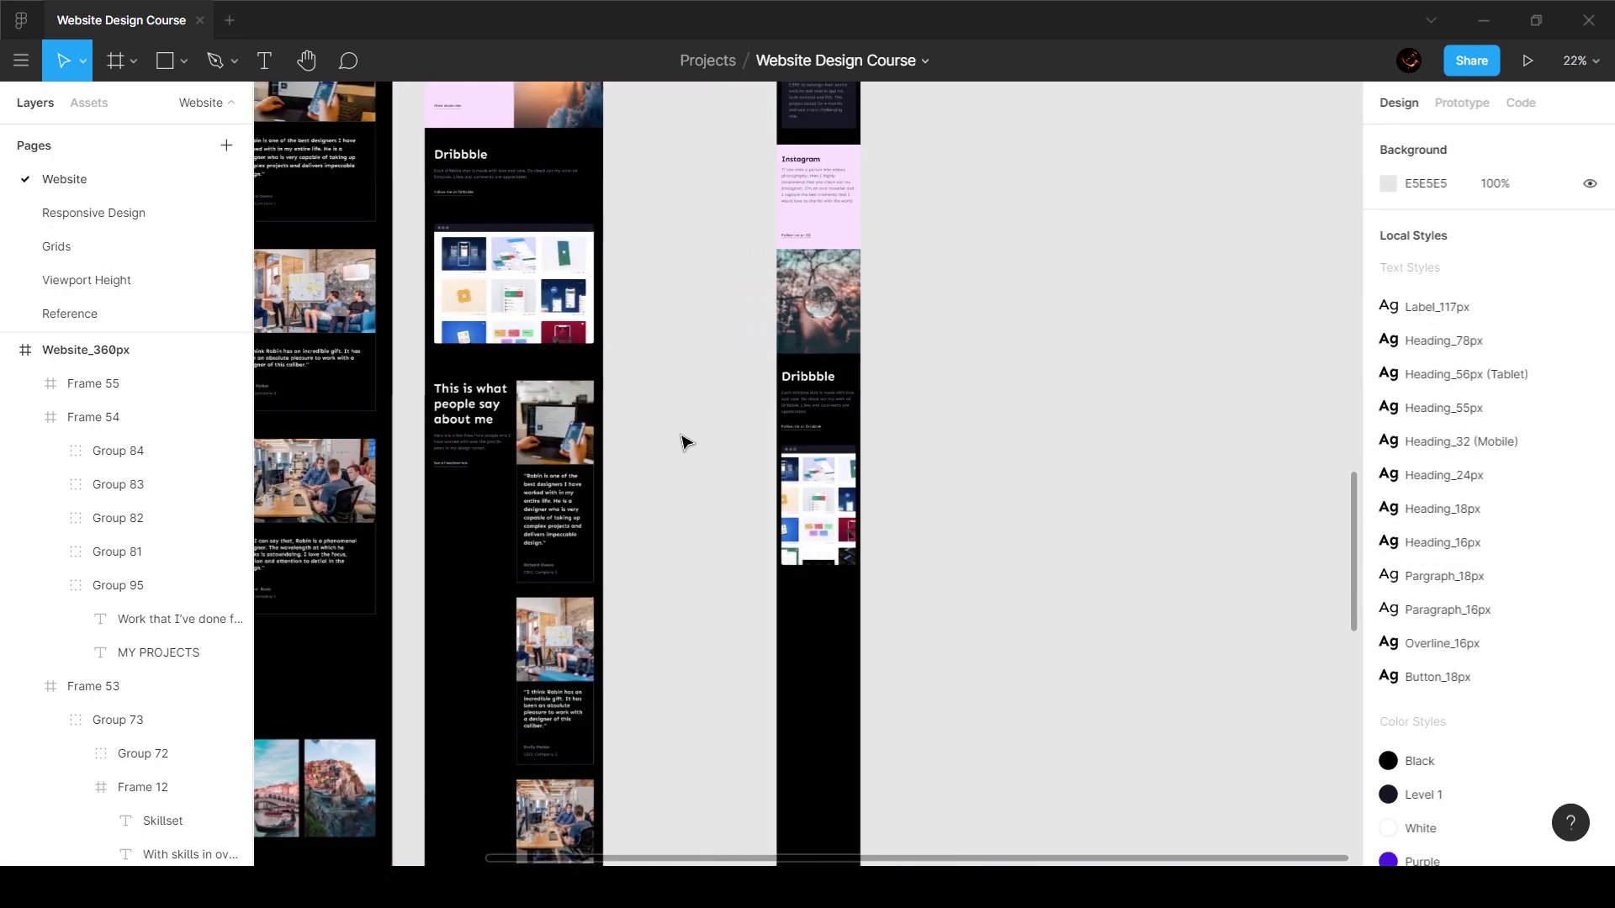
drag(458, 432, 1053, 599)
scroll(946, 578, down, 2)
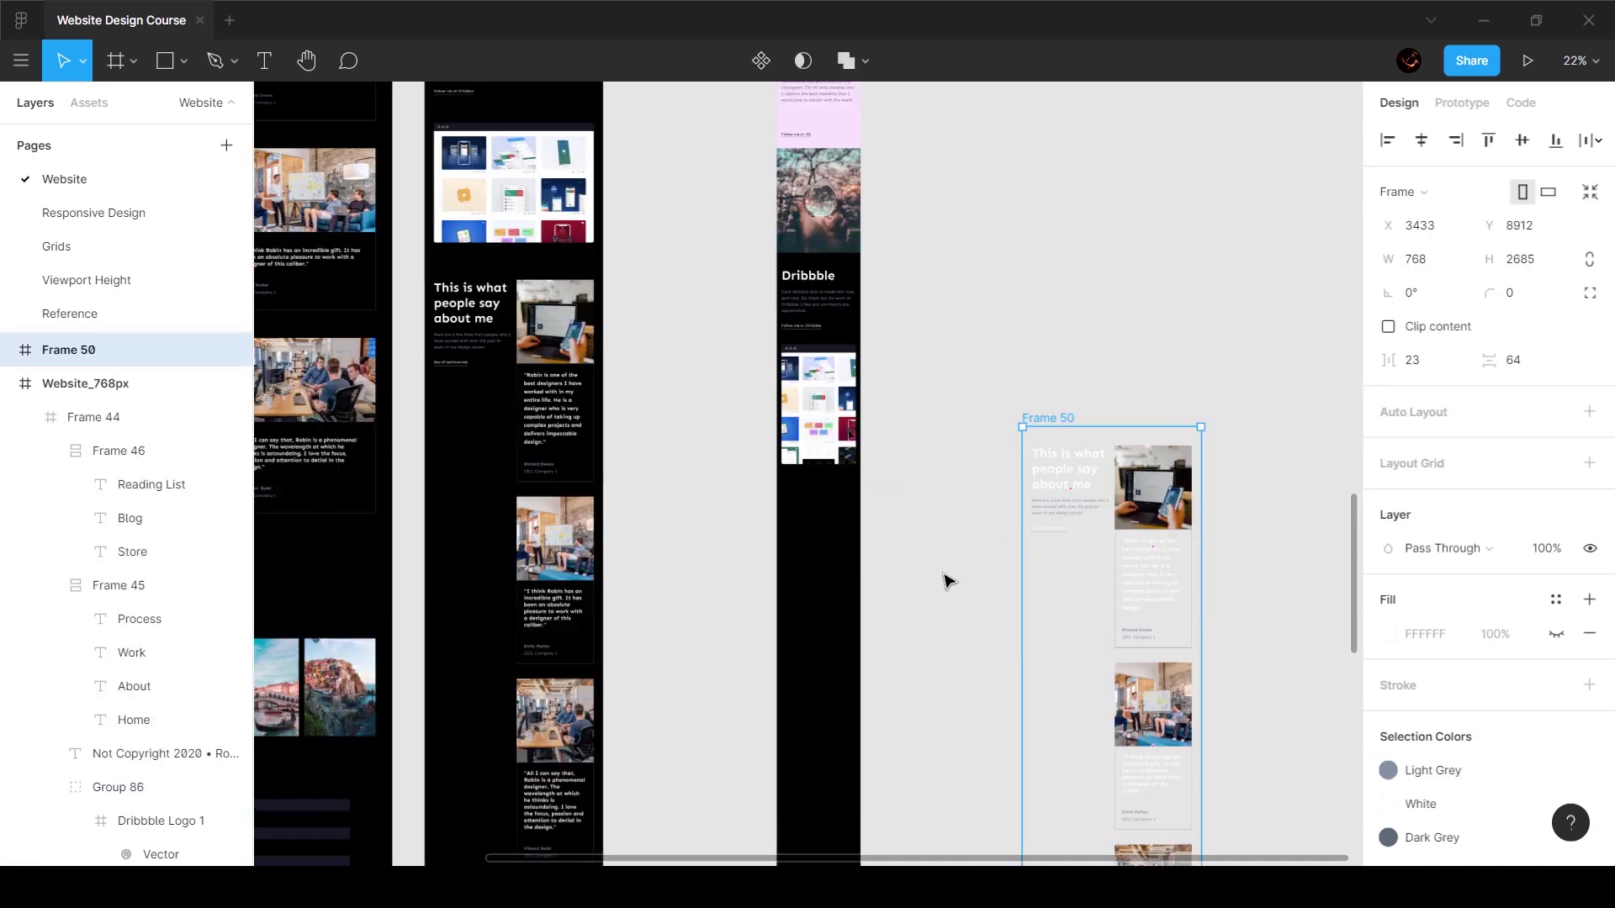
Step: Move the testimonials heading, paragraph and link from the copied section into the mobile layout below the Dribbble shots, at X 0, Y 9568
ctrl+click(1161, 480)
drag(1053, 498, 829, 534)
scroll(829, 534, up, 5)
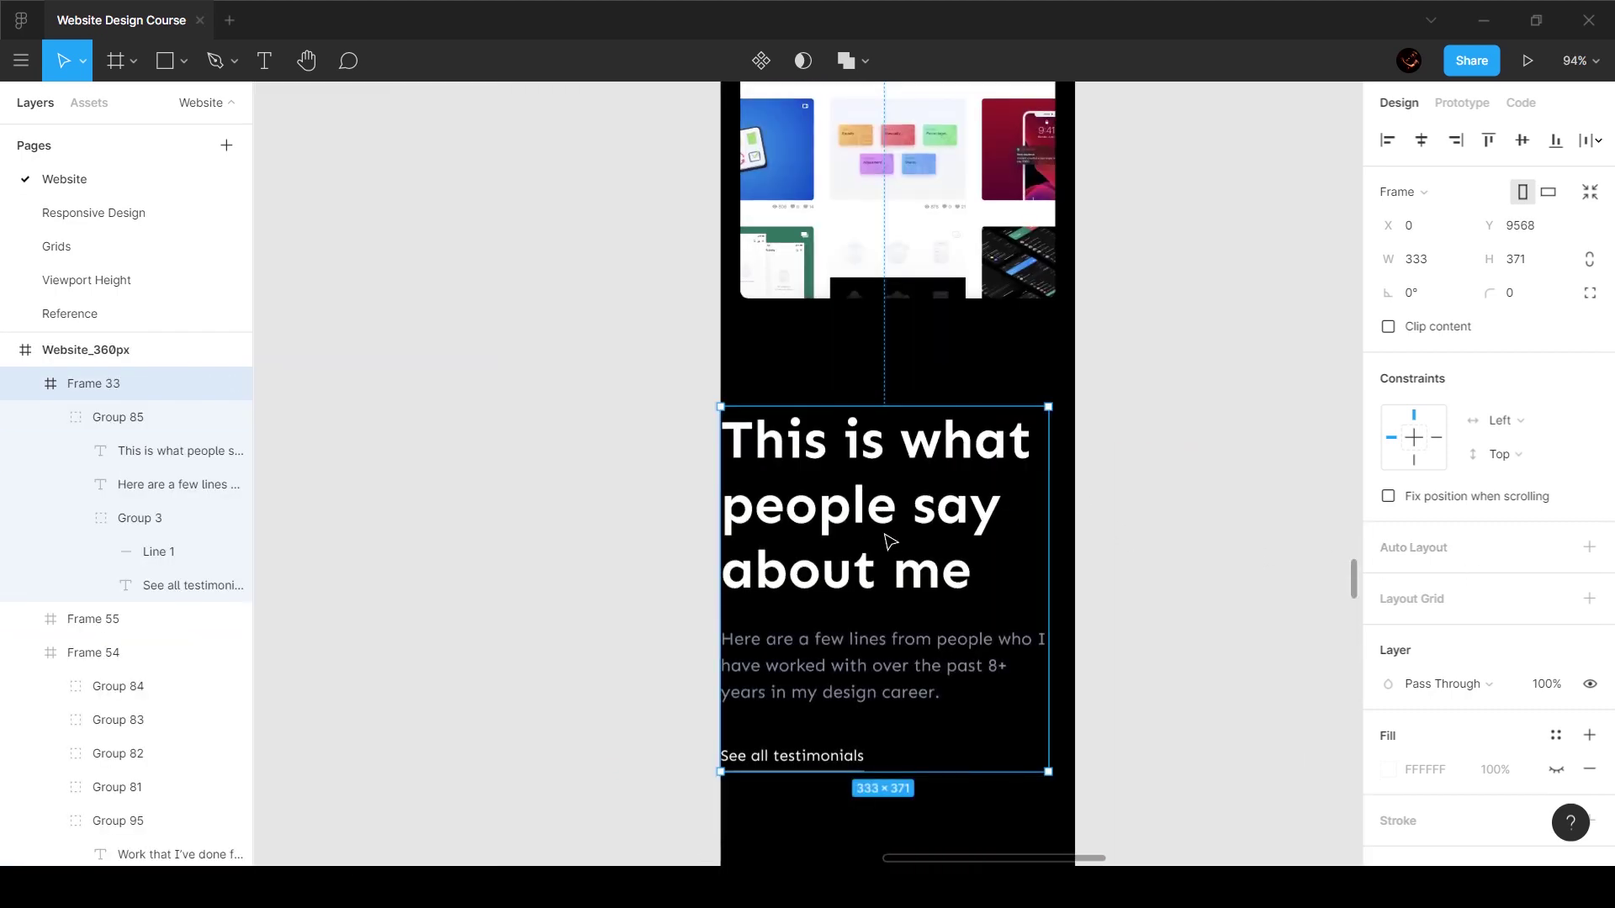
Step: Apply the Heading_32 (Mobile) text style to the heading "This is what people say about me"
double_click(879, 577)
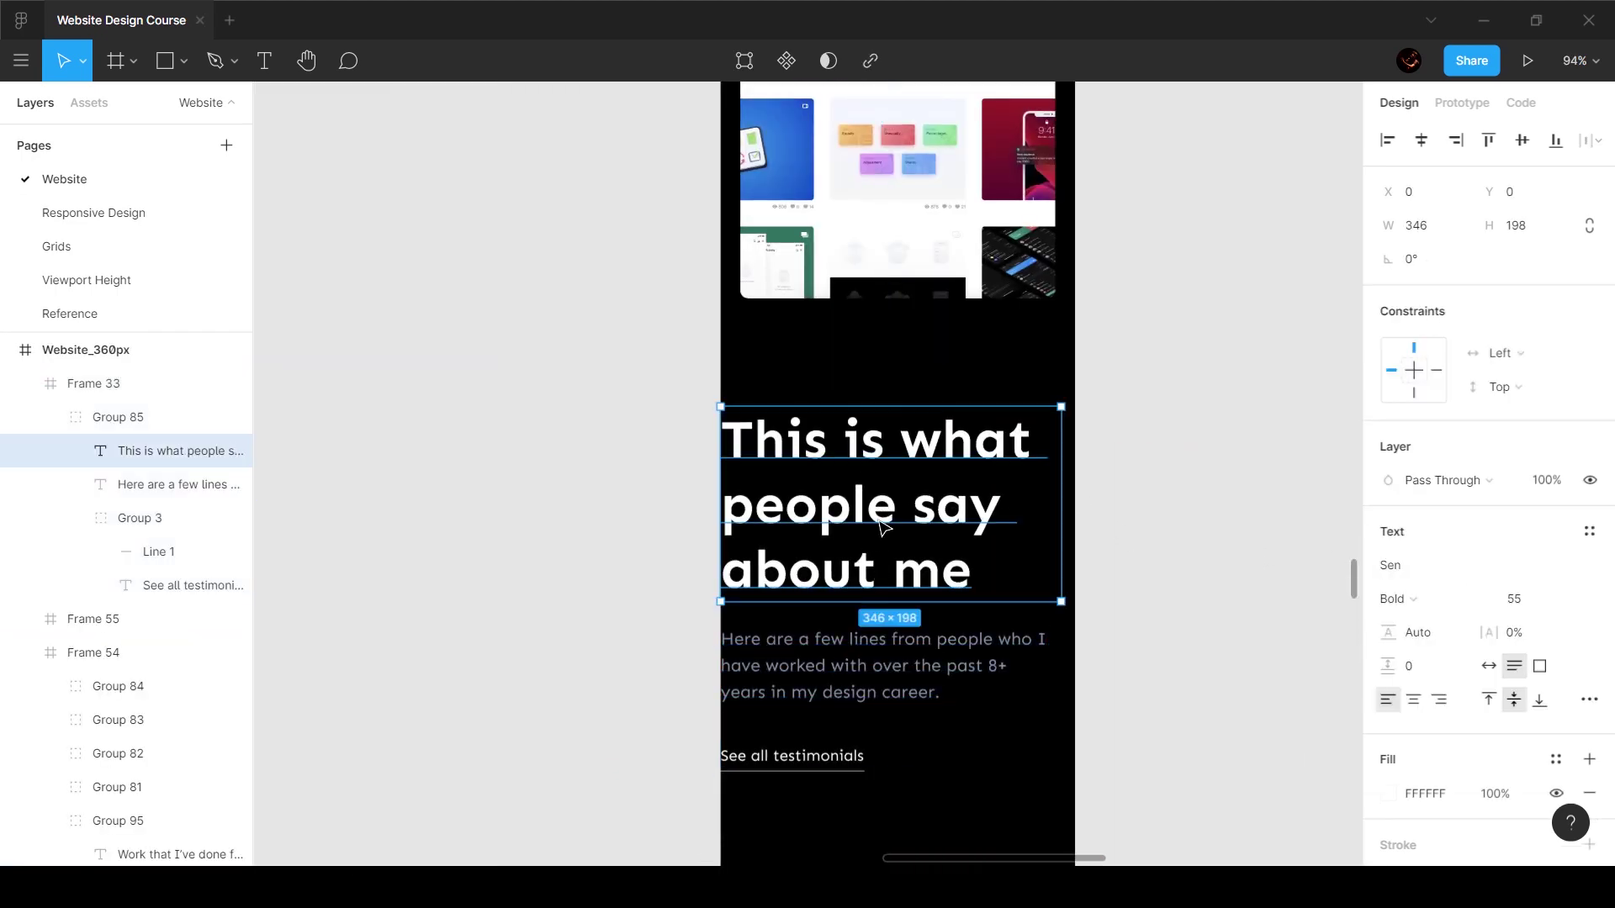
click(1595, 536)
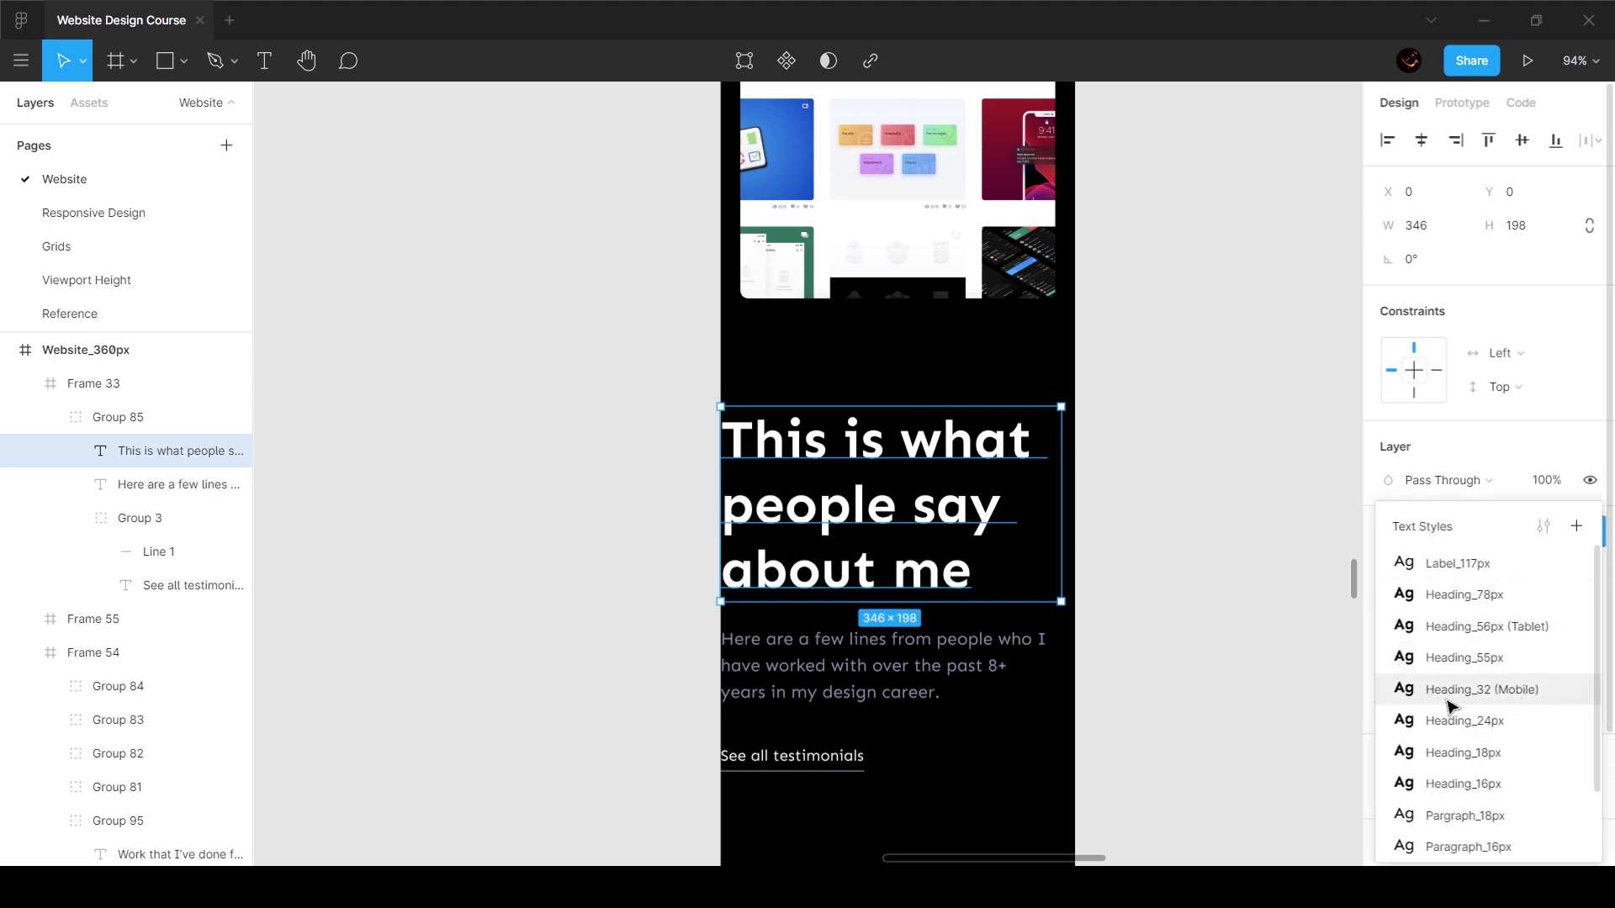
key(Return)
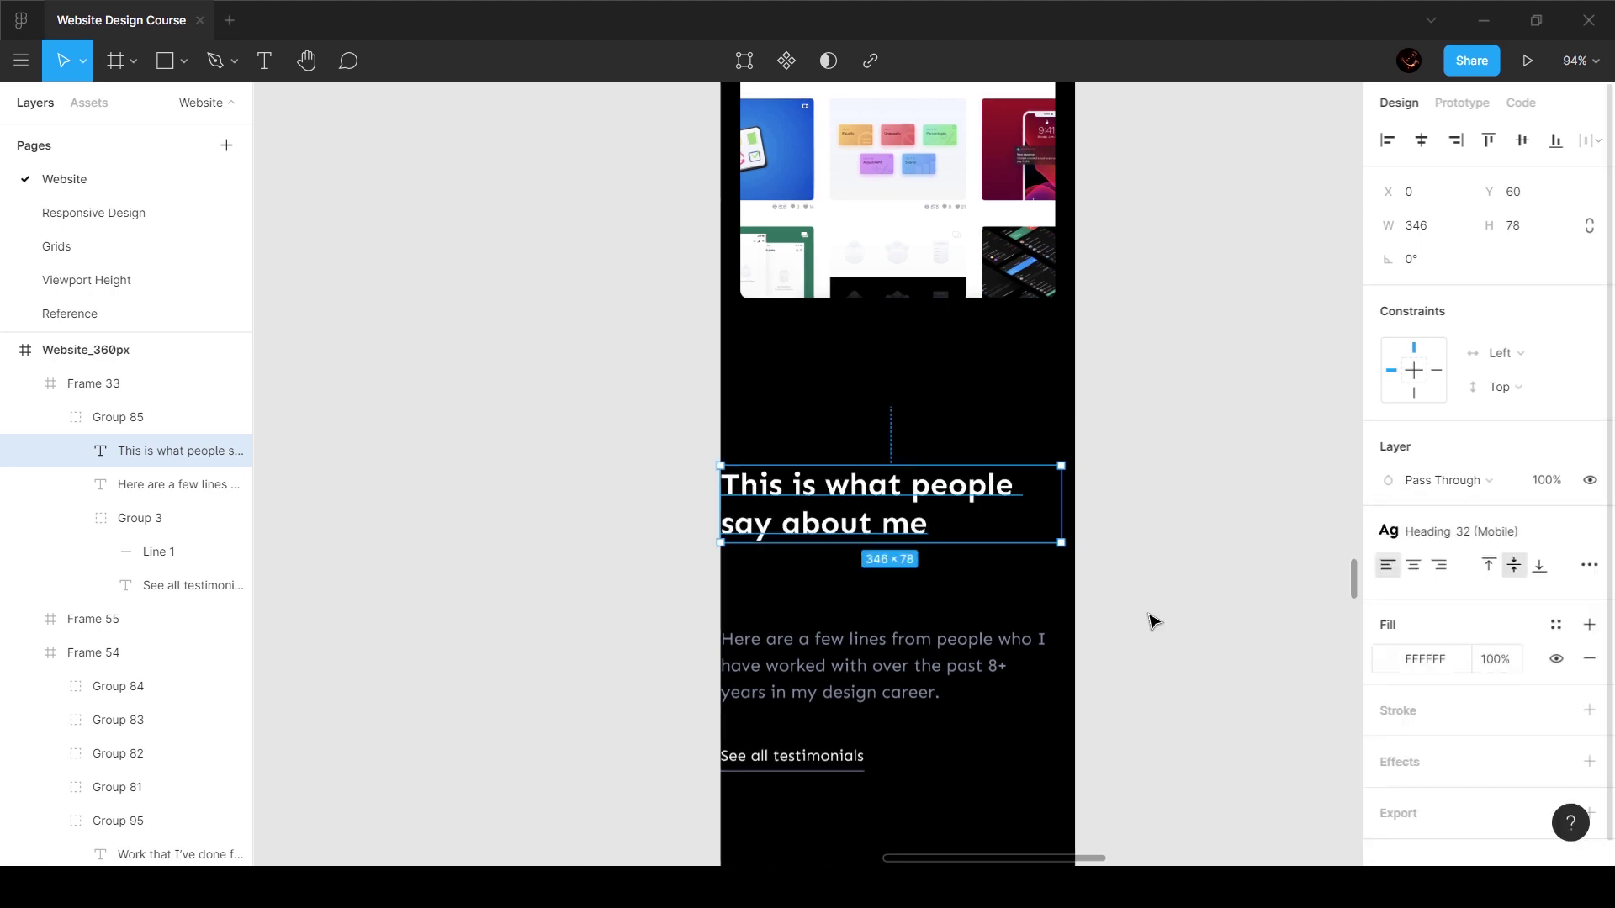
Step: Move the testimonials paragraph and See all testimonials link up to 24 px below the heading
click(858, 652)
shift+click(833, 757)
drag(844, 656, 844, 603)
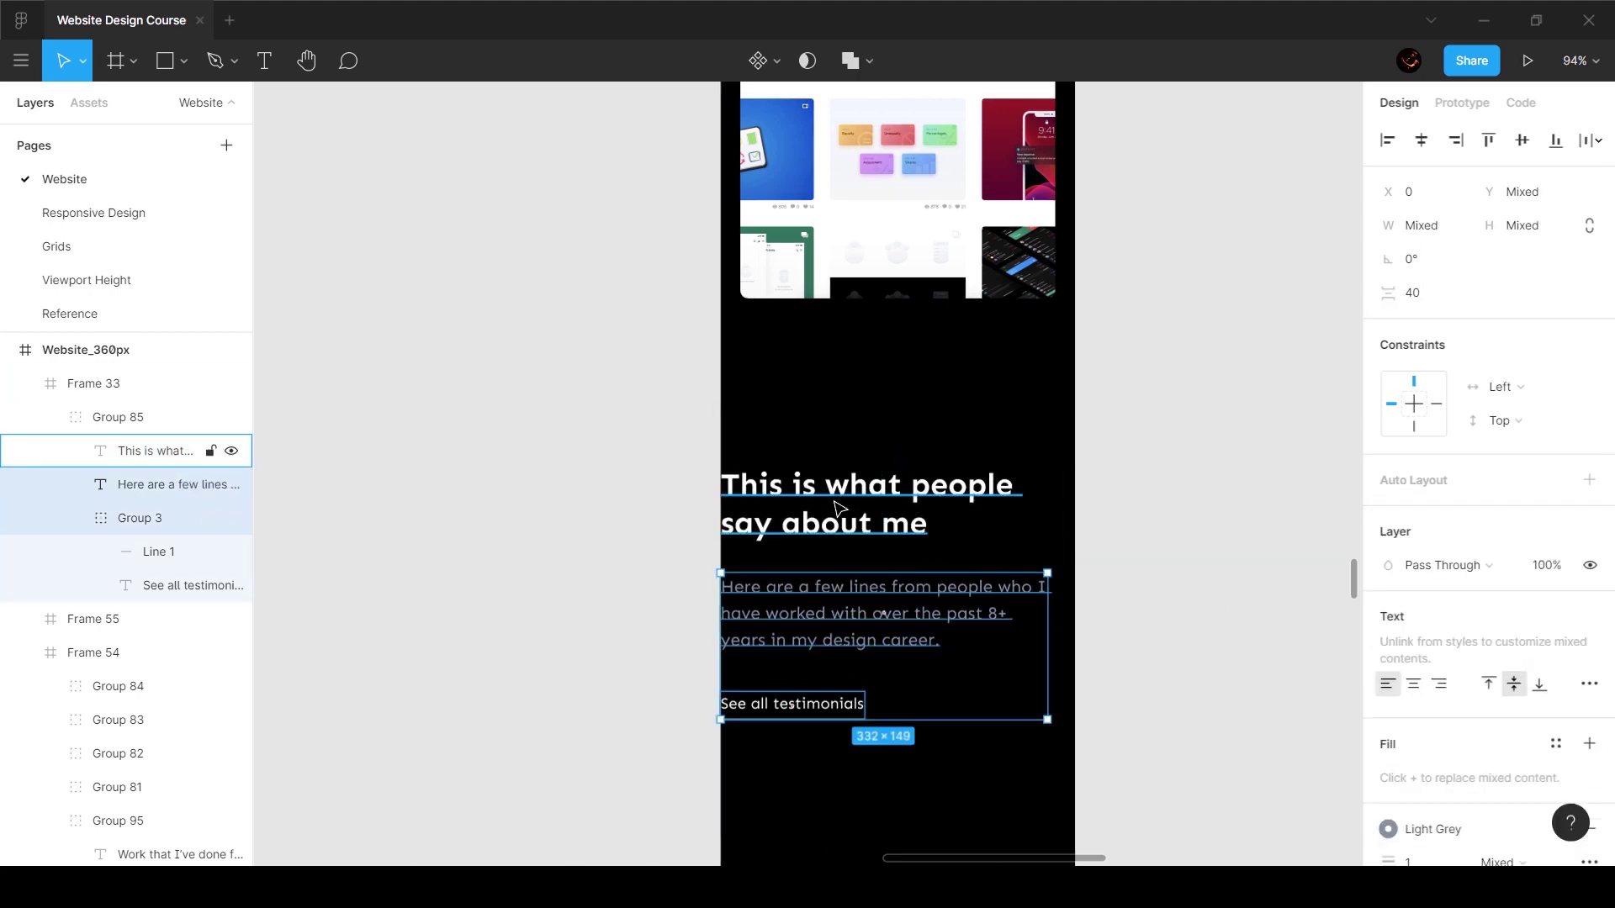
key(Up)
key(Up)
key(Up)
key(Up)
key(Up)
key(Up)
key(Up)
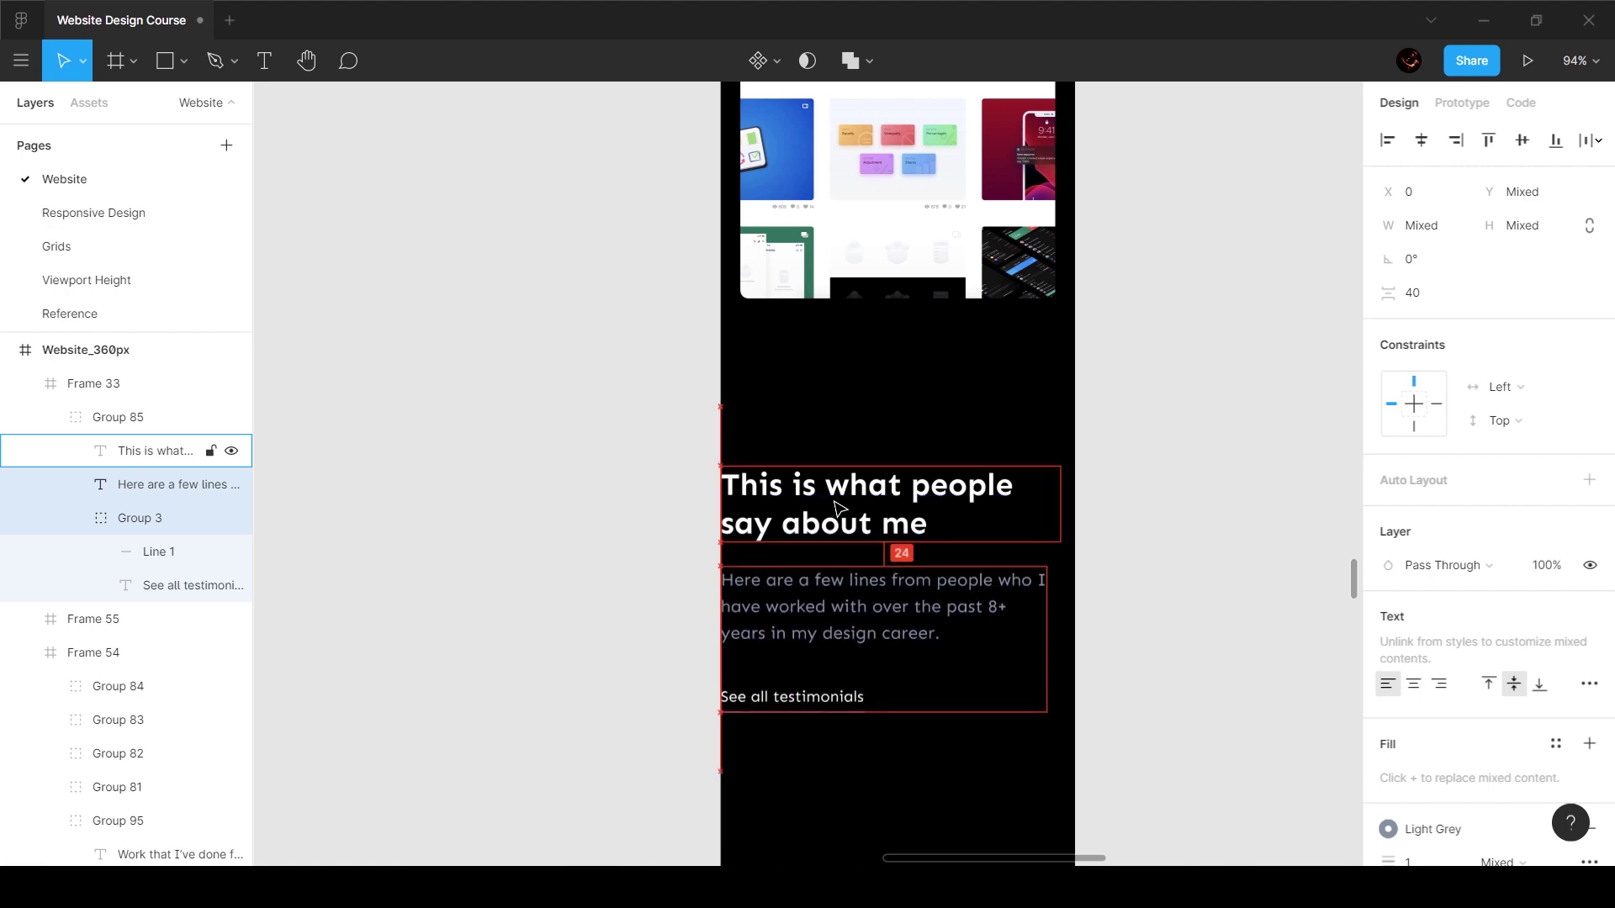
key(Escape)
Step: Remove the frame around the testimonials text group, and place the group at X 14, Y 9568 with a width of 320
click(840, 520)
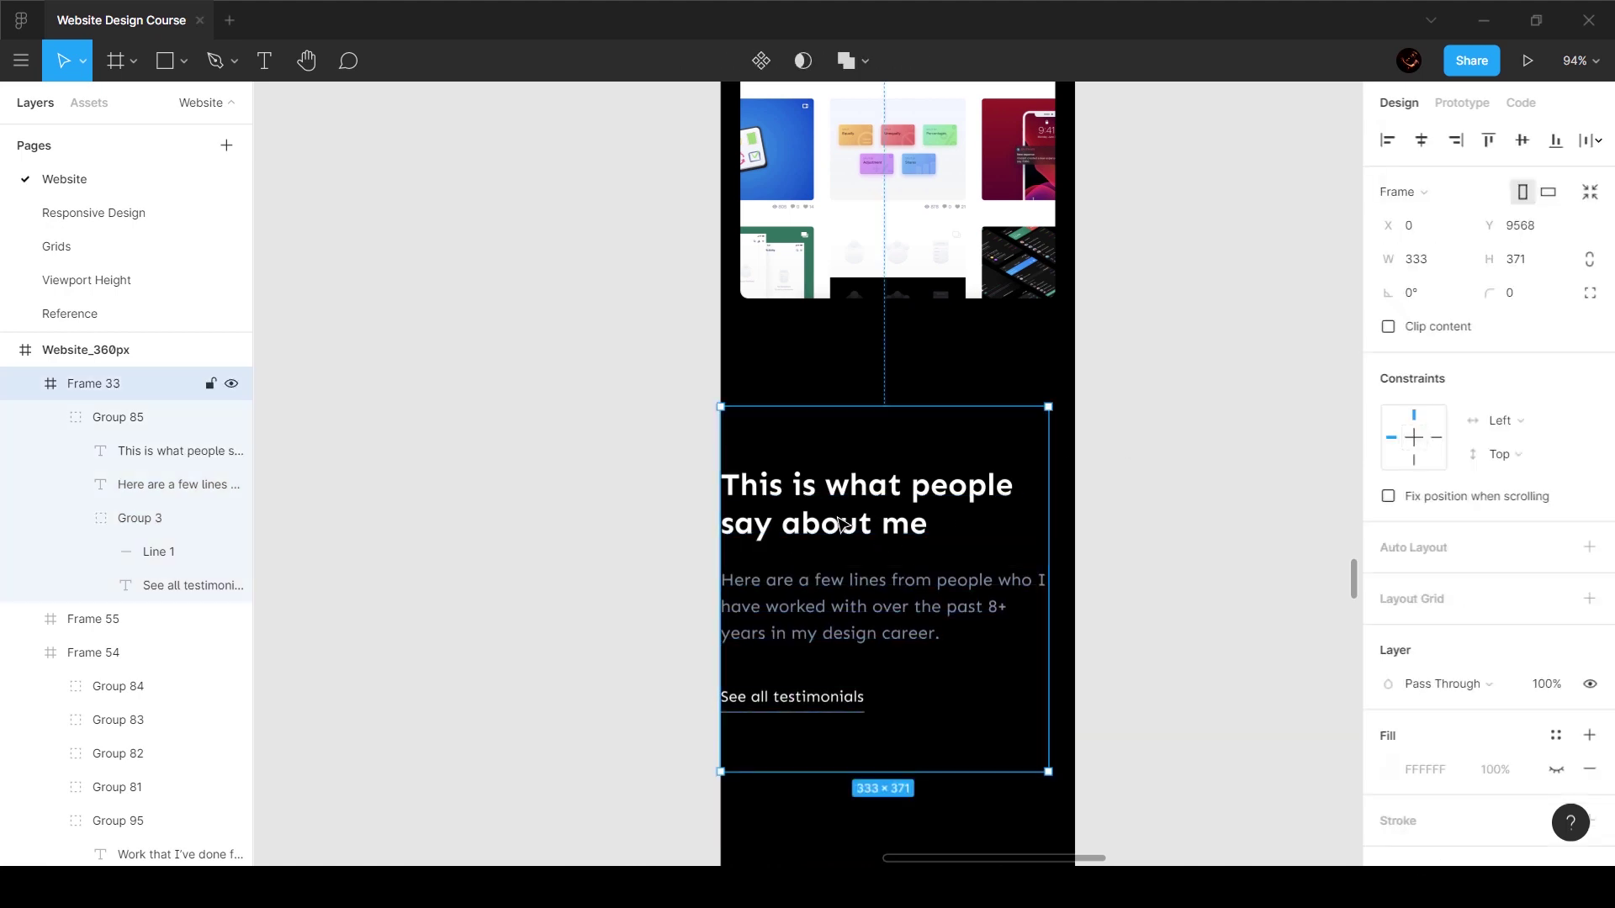
key(ctrl+shift+g)
drag(879, 517, 873, 457)
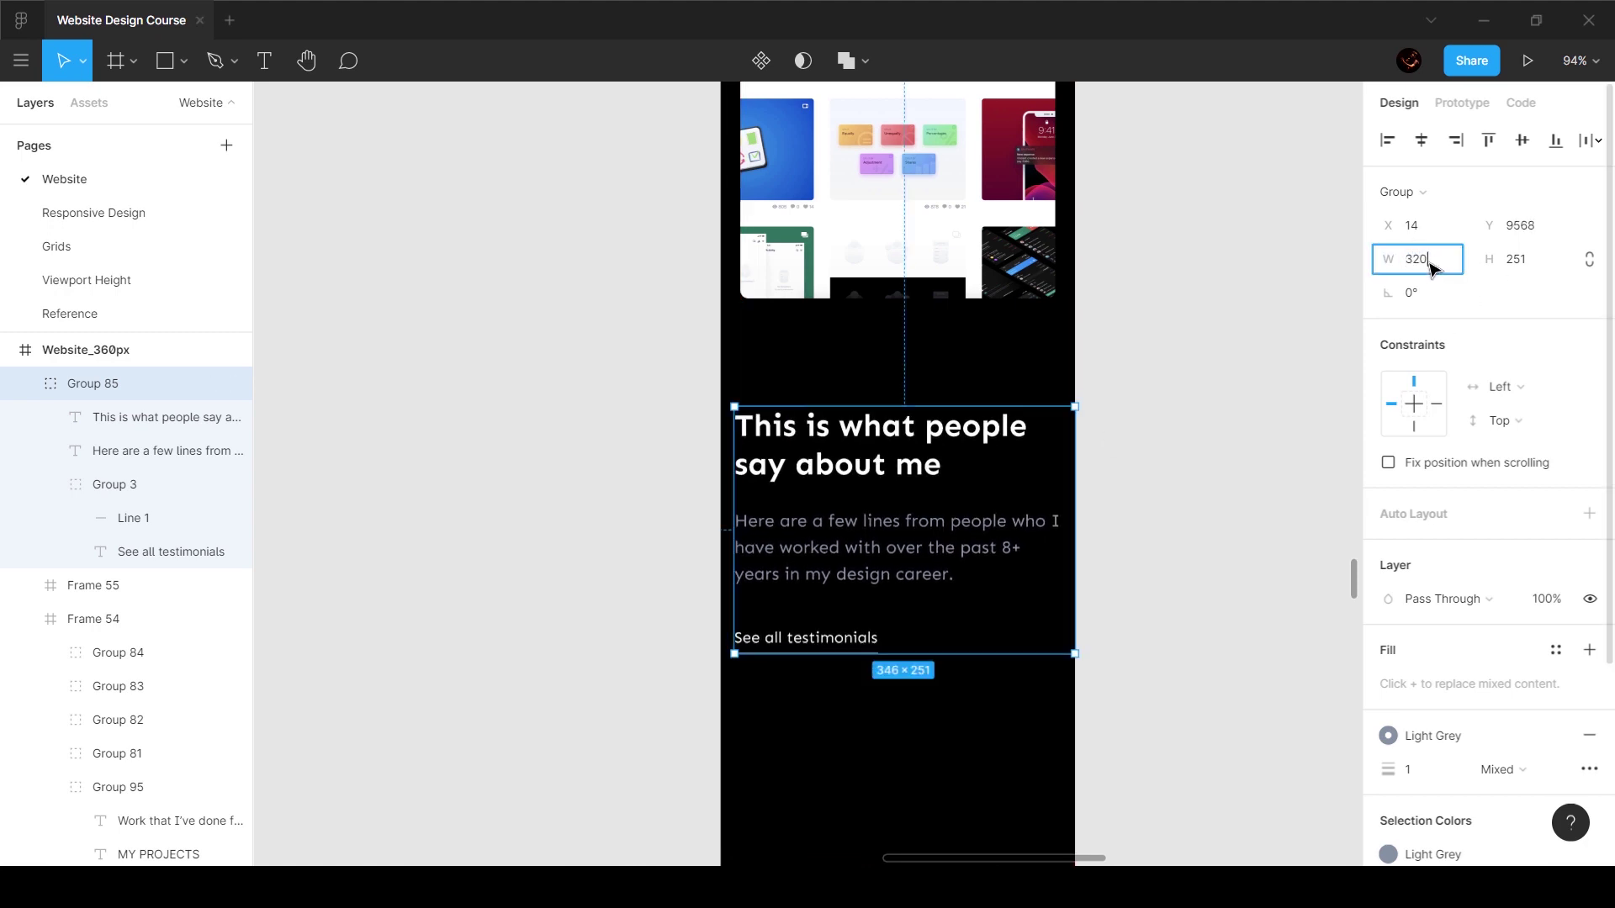
key(Return)
click(1131, 626)
Step: Resize the See all testimonials text box to 146 × 24 so the link fits on one line
ctrl+click(786, 649)
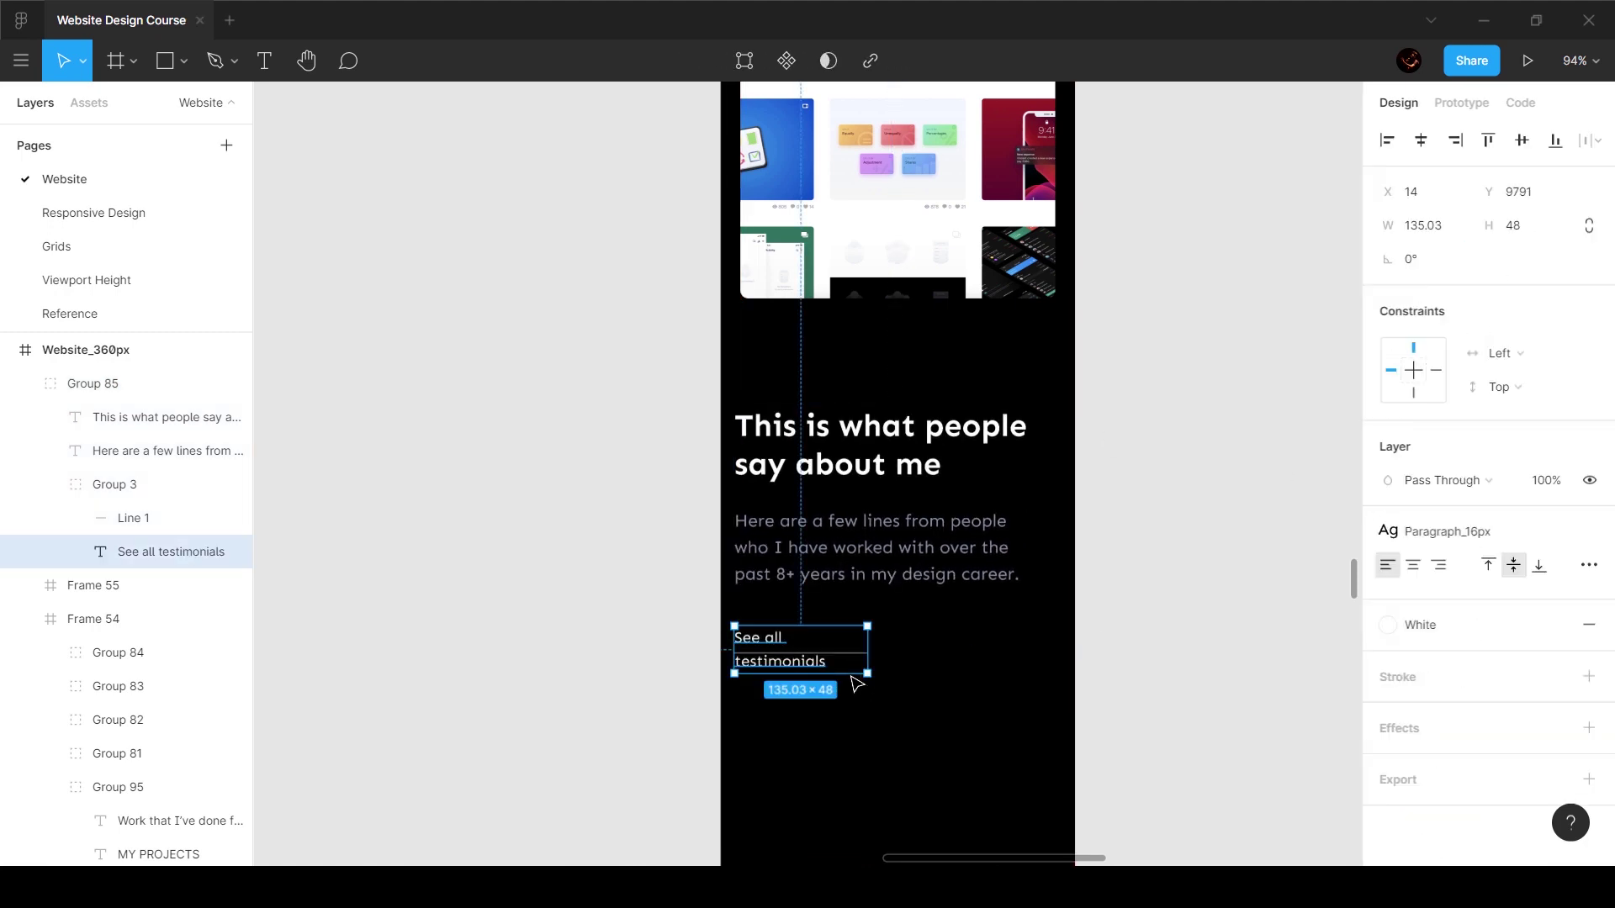
double_click(870, 676)
scroll(803, 673, up, 5)
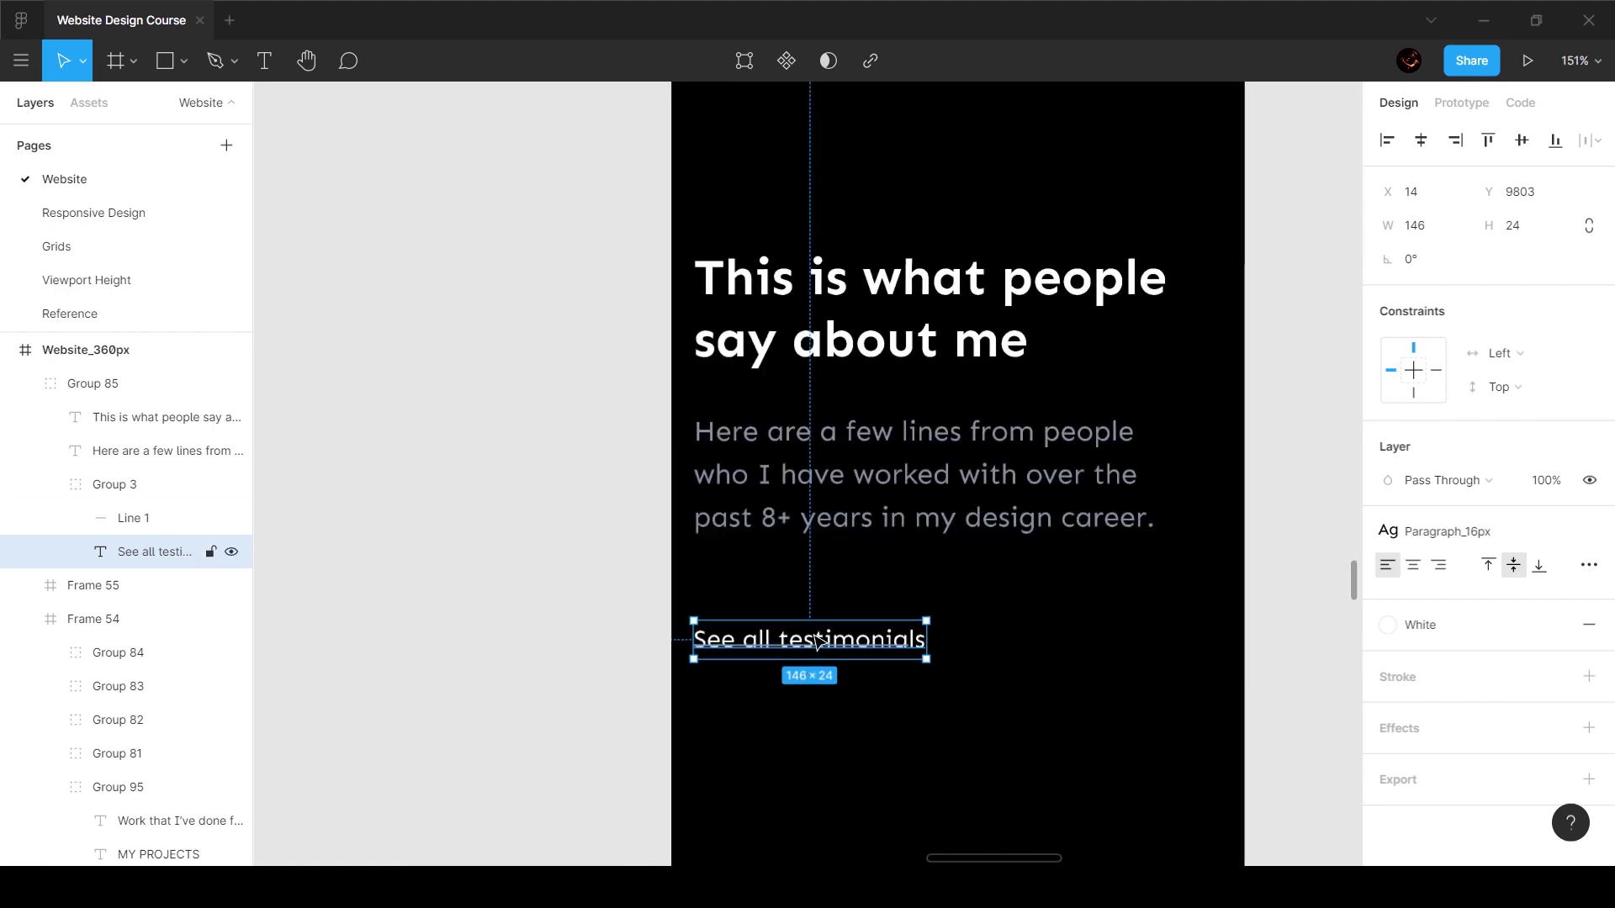
Step: Nudge the See all testimonials text to just above its underline, at Y 9791
key(shift+Up)
key(shift+Up)
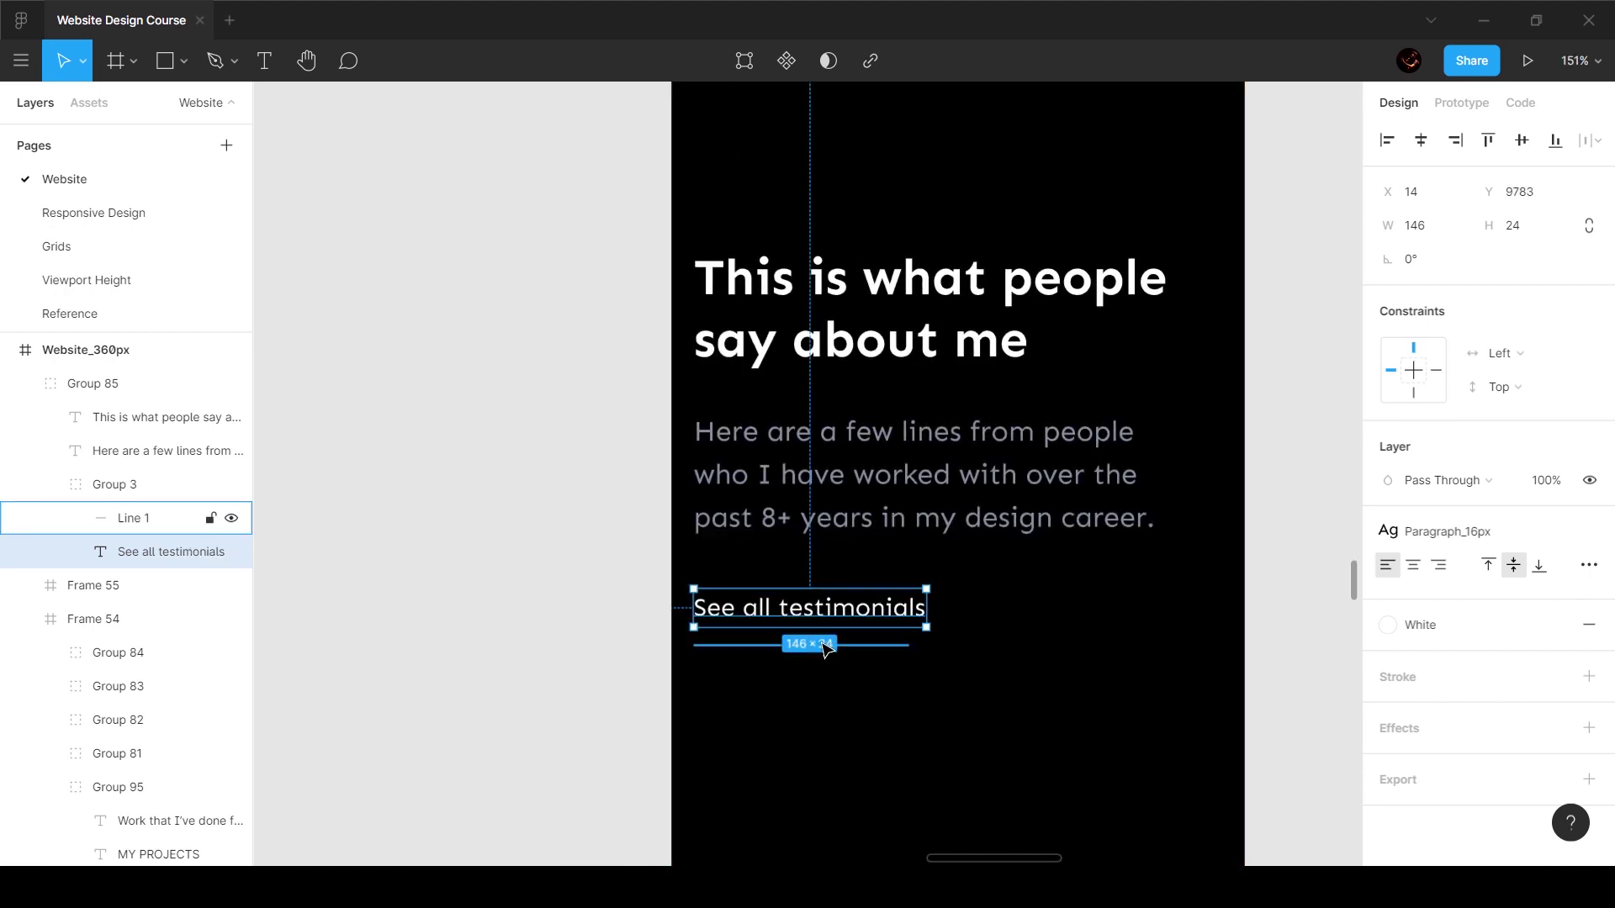
key(Down)
key(Down)
key(Down)
key(Down)
key(Down)
key(Down)
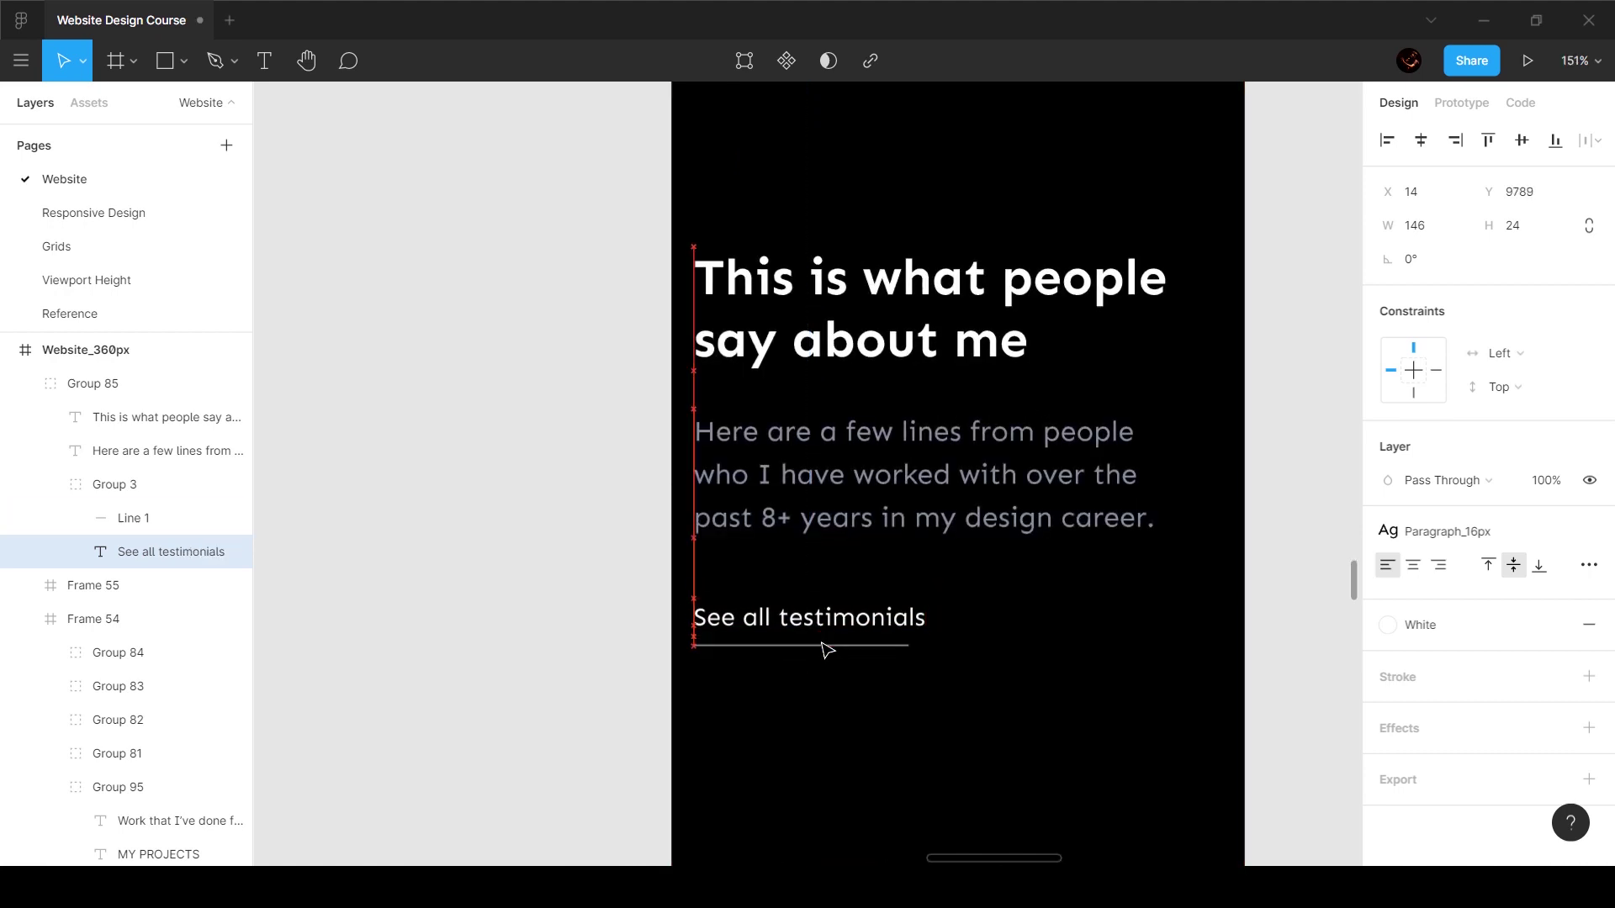
key(Down)
key(Down)
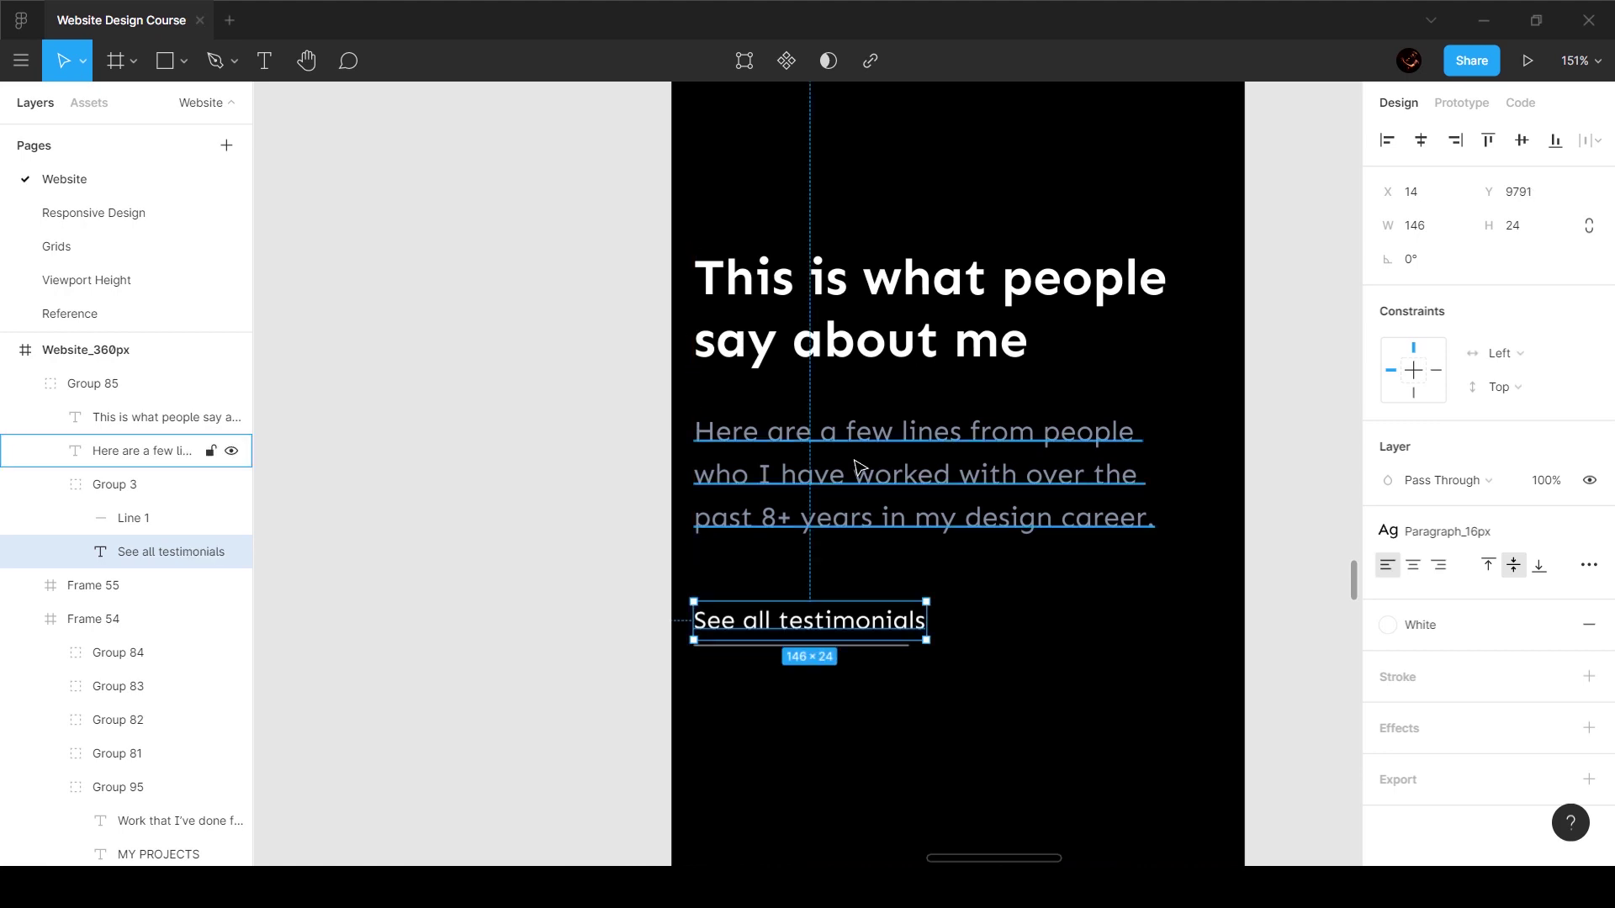
Step: Check the spacing around the testimonials paragraph and nudge the paragraph up closer to the heading
click(858, 472)
key(alt)
click(1009, 640)
double_click(905, 436)
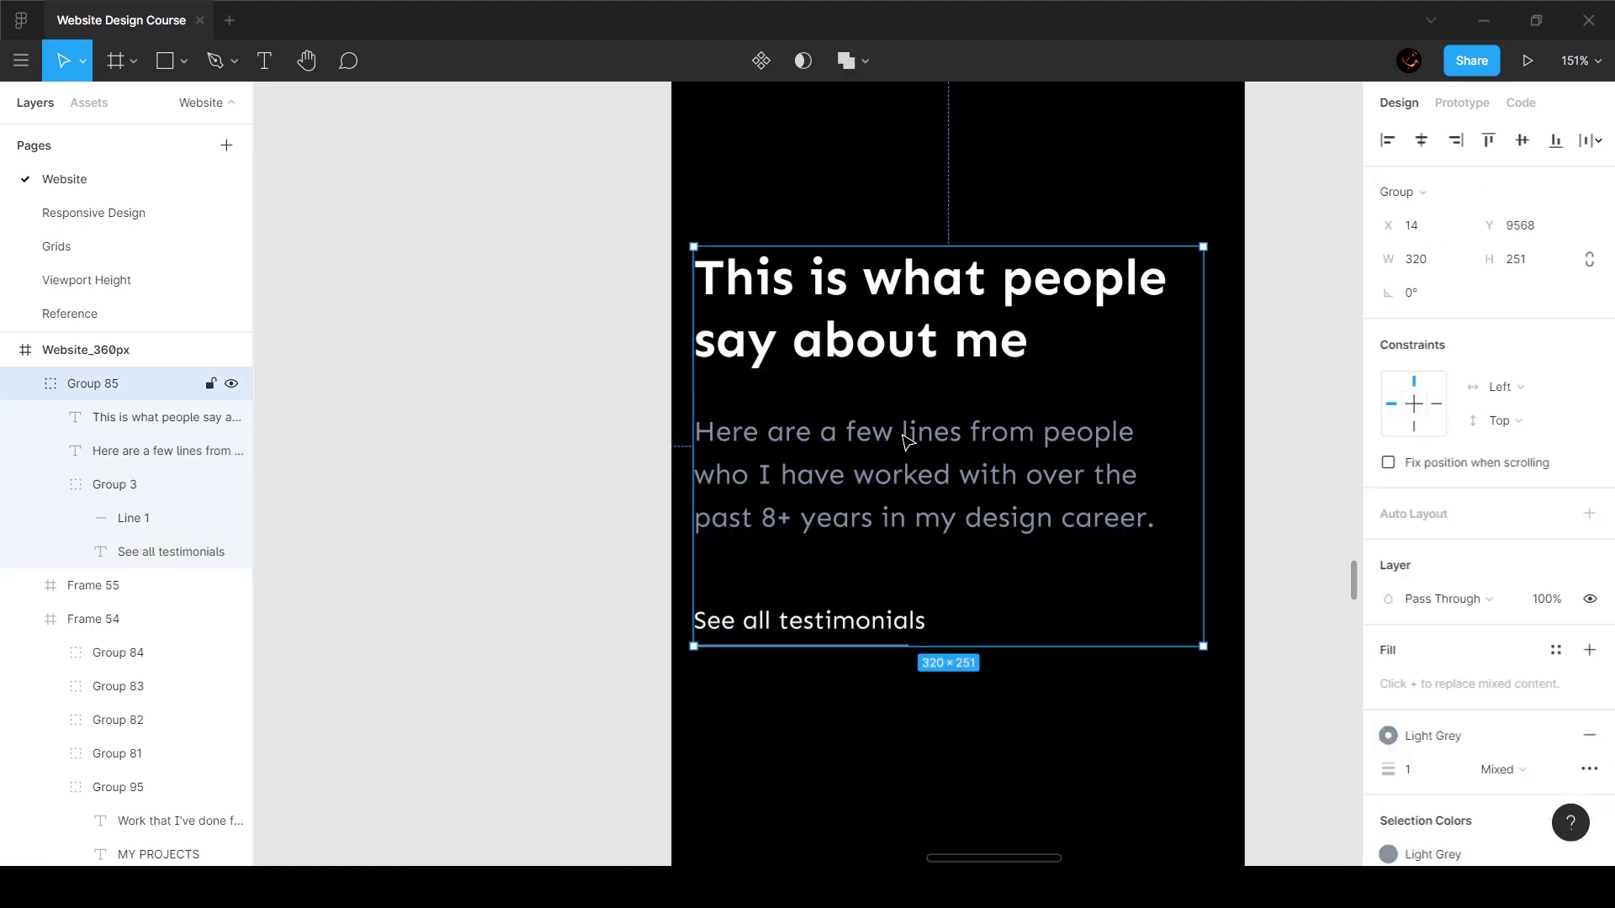
key(alt)
key(Up)
key(Up)
key(Up)
key(Up)
key(Up)
key(Up)
key(Up)
key(Up)
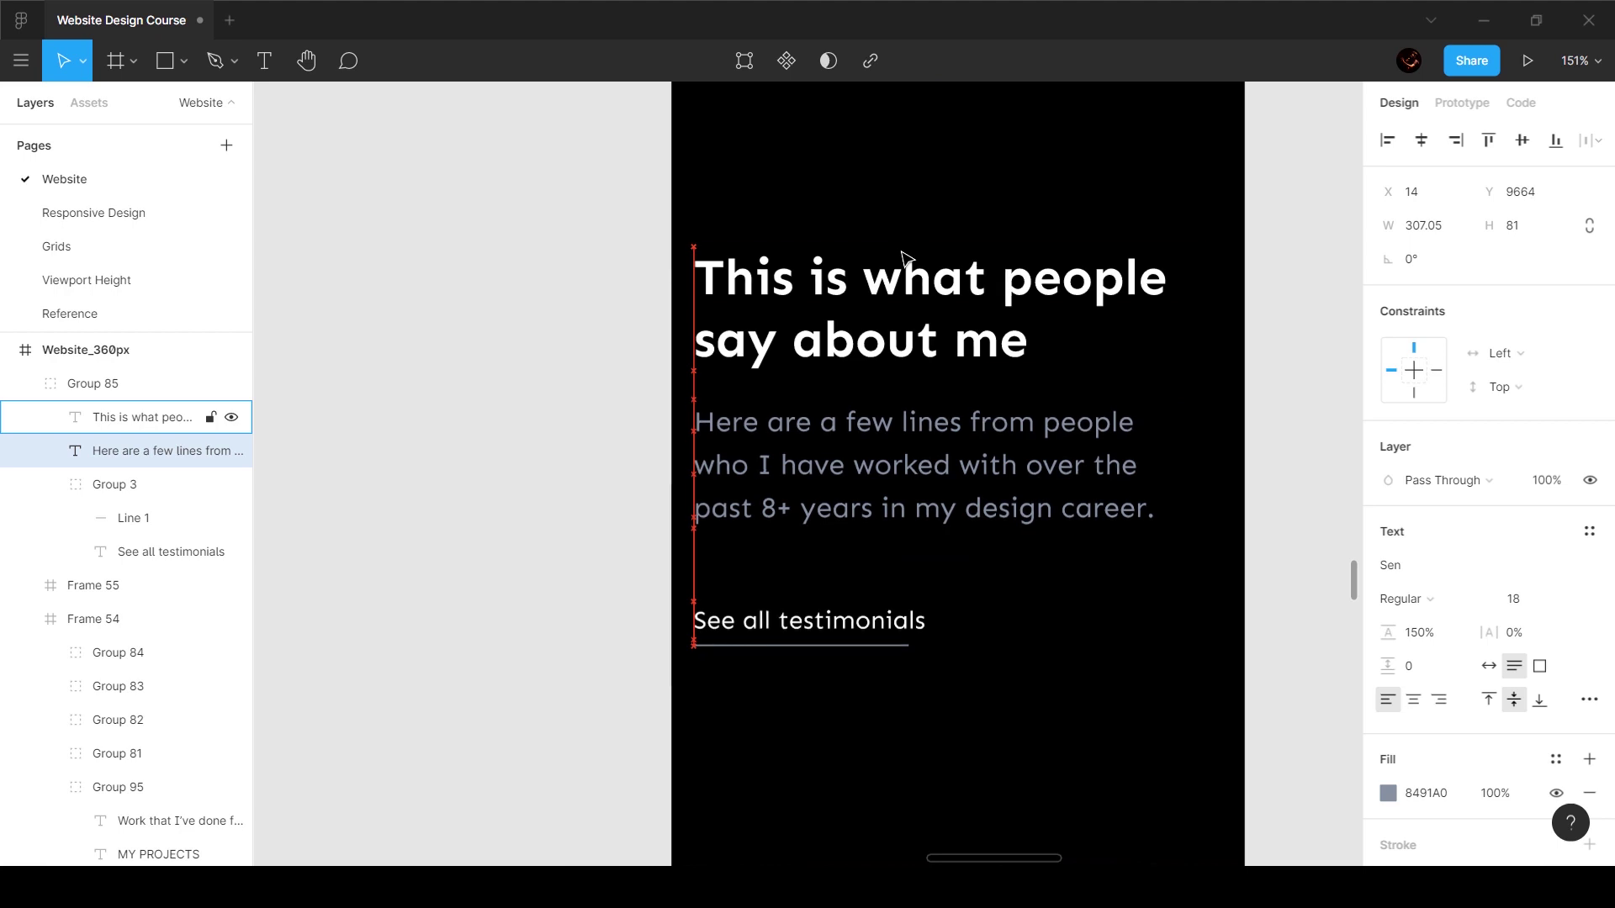
click(951, 658)
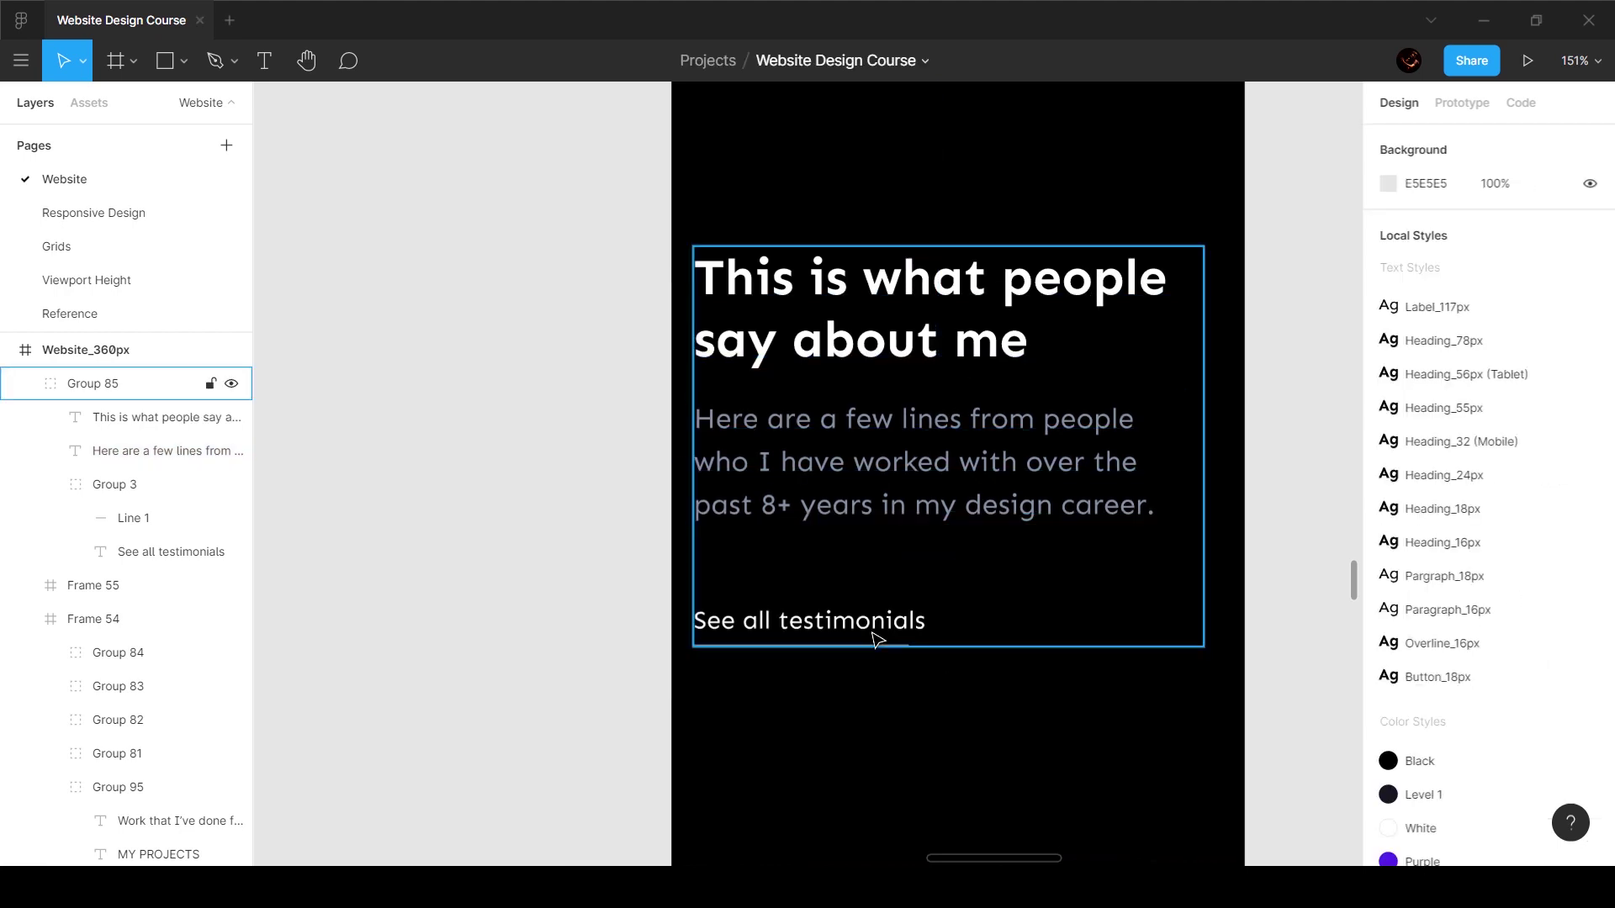
Step: Lengthen the underline beneath the See all testimonials link to 146 so it matches the text width
click(873, 634)
click(877, 694)
click(881, 648)
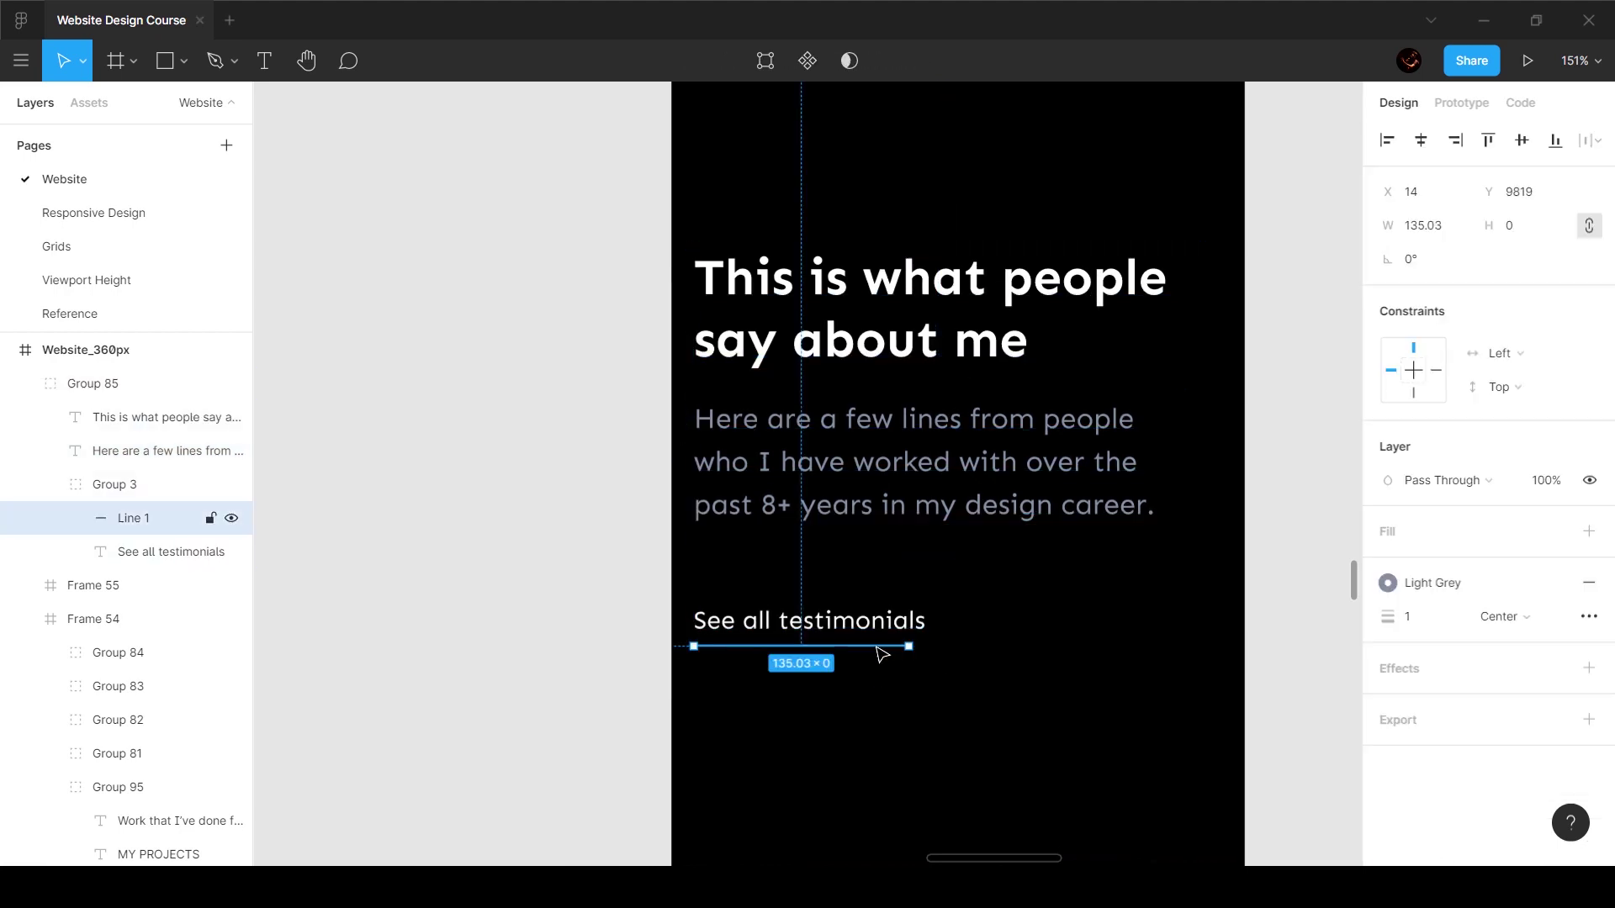
scroll(881, 653, up, 5)
drag(968, 648, 1018, 658)
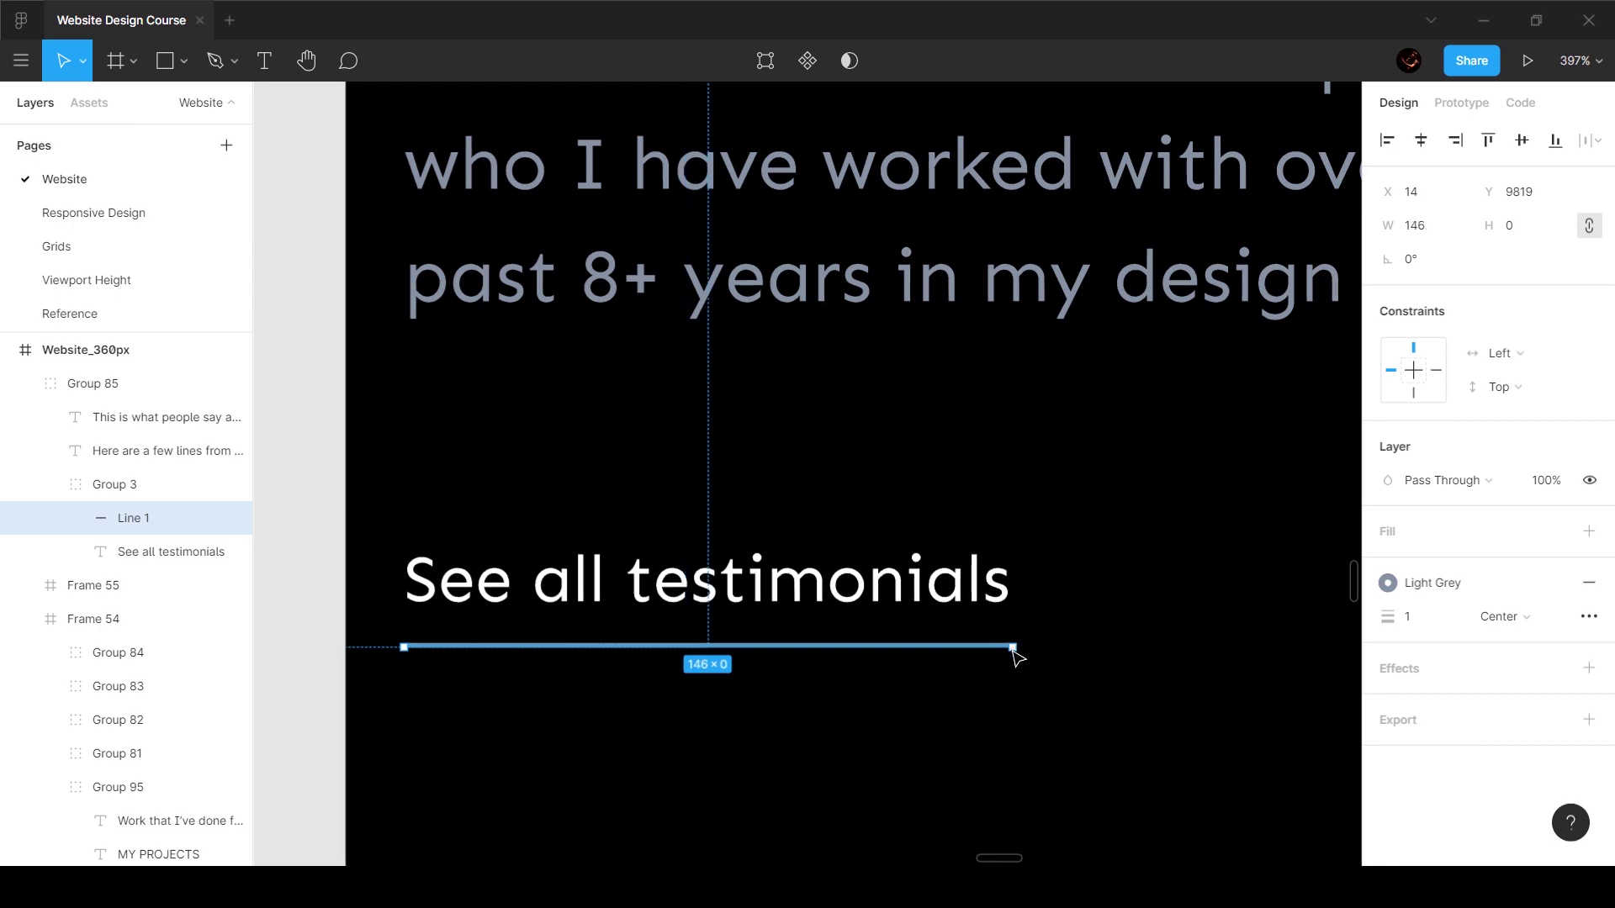
scroll(1015, 656, down, 8)
key(Escape)
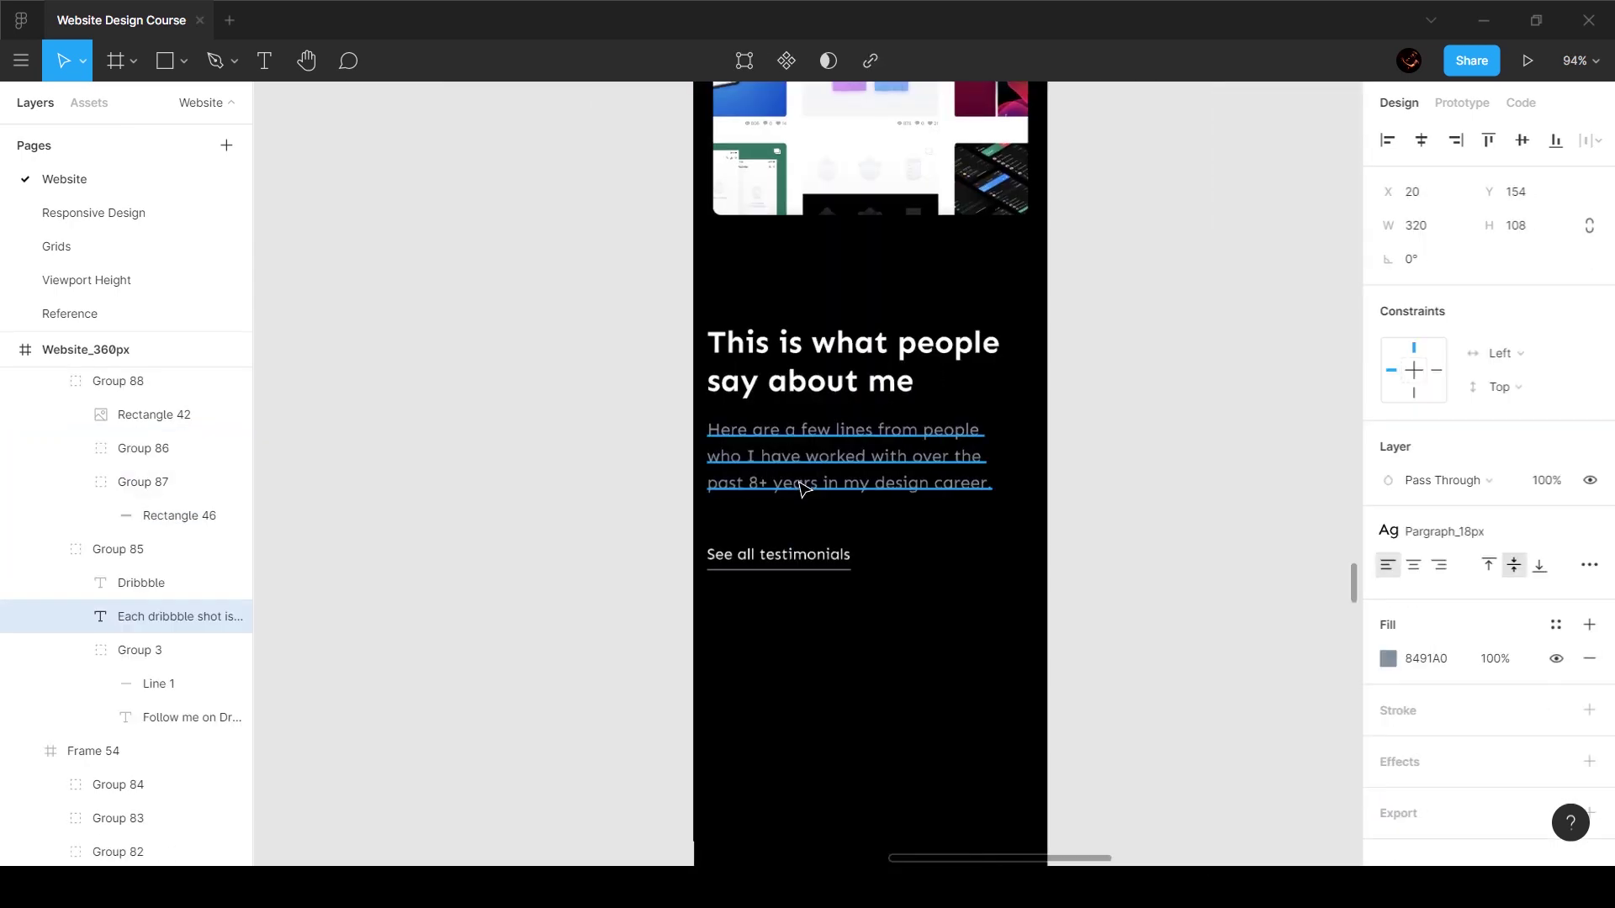
Step: Set the vertical spacing between the testimonials paragraph and the See all testimonials link to 40
scroll(799, 486, up, 5)
click(807, 488)
shift+click(808, 675)
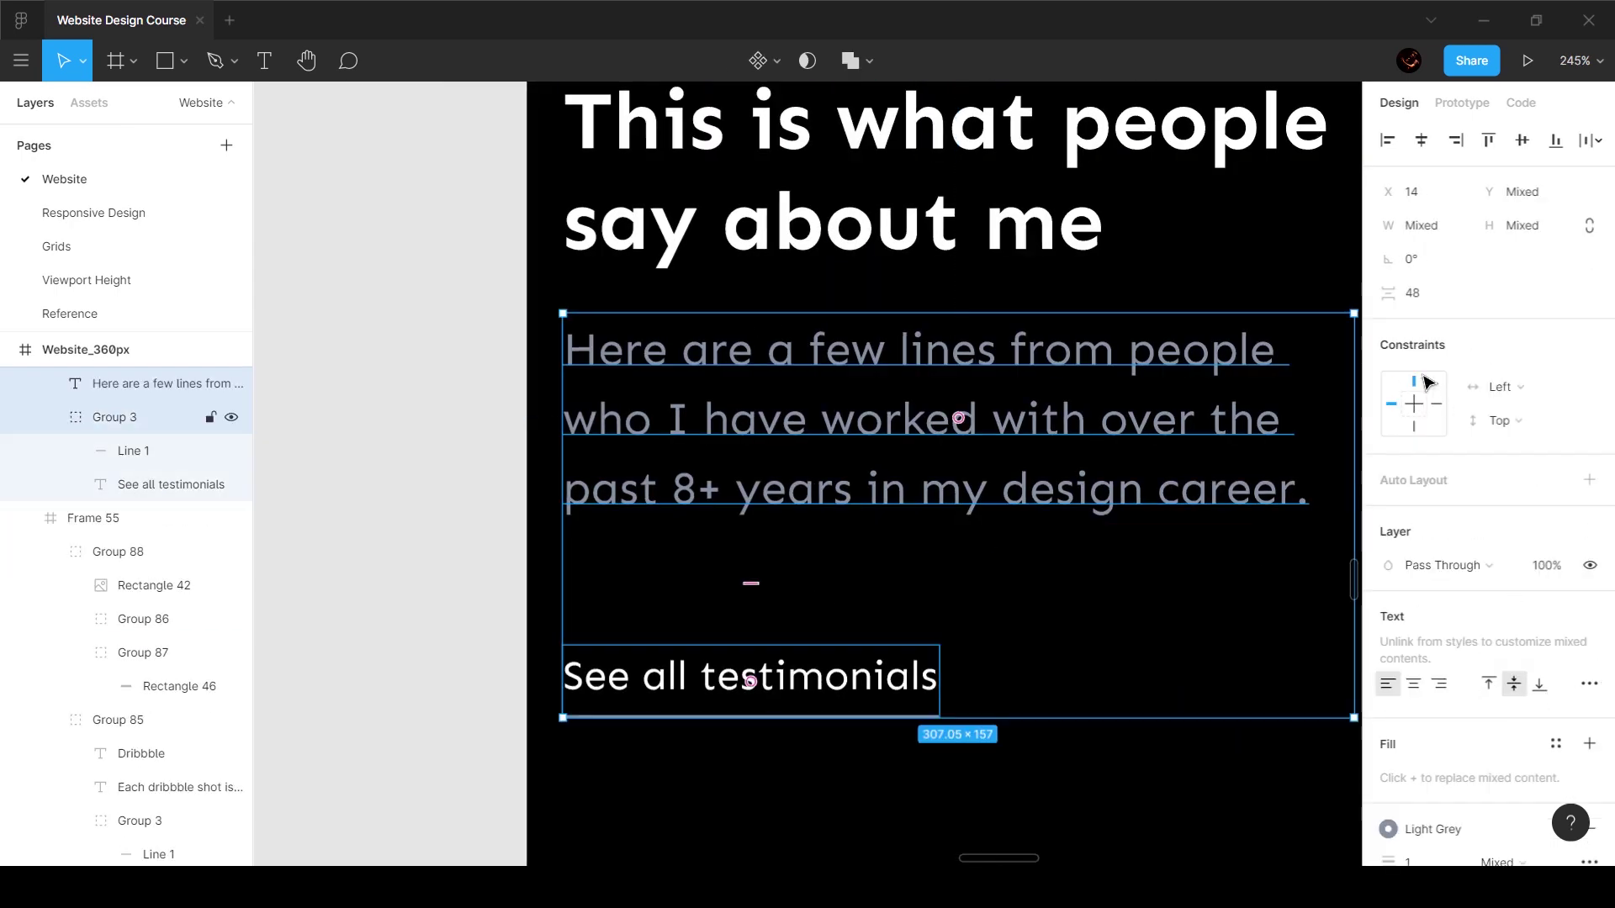
click(1426, 293)
key(Return)
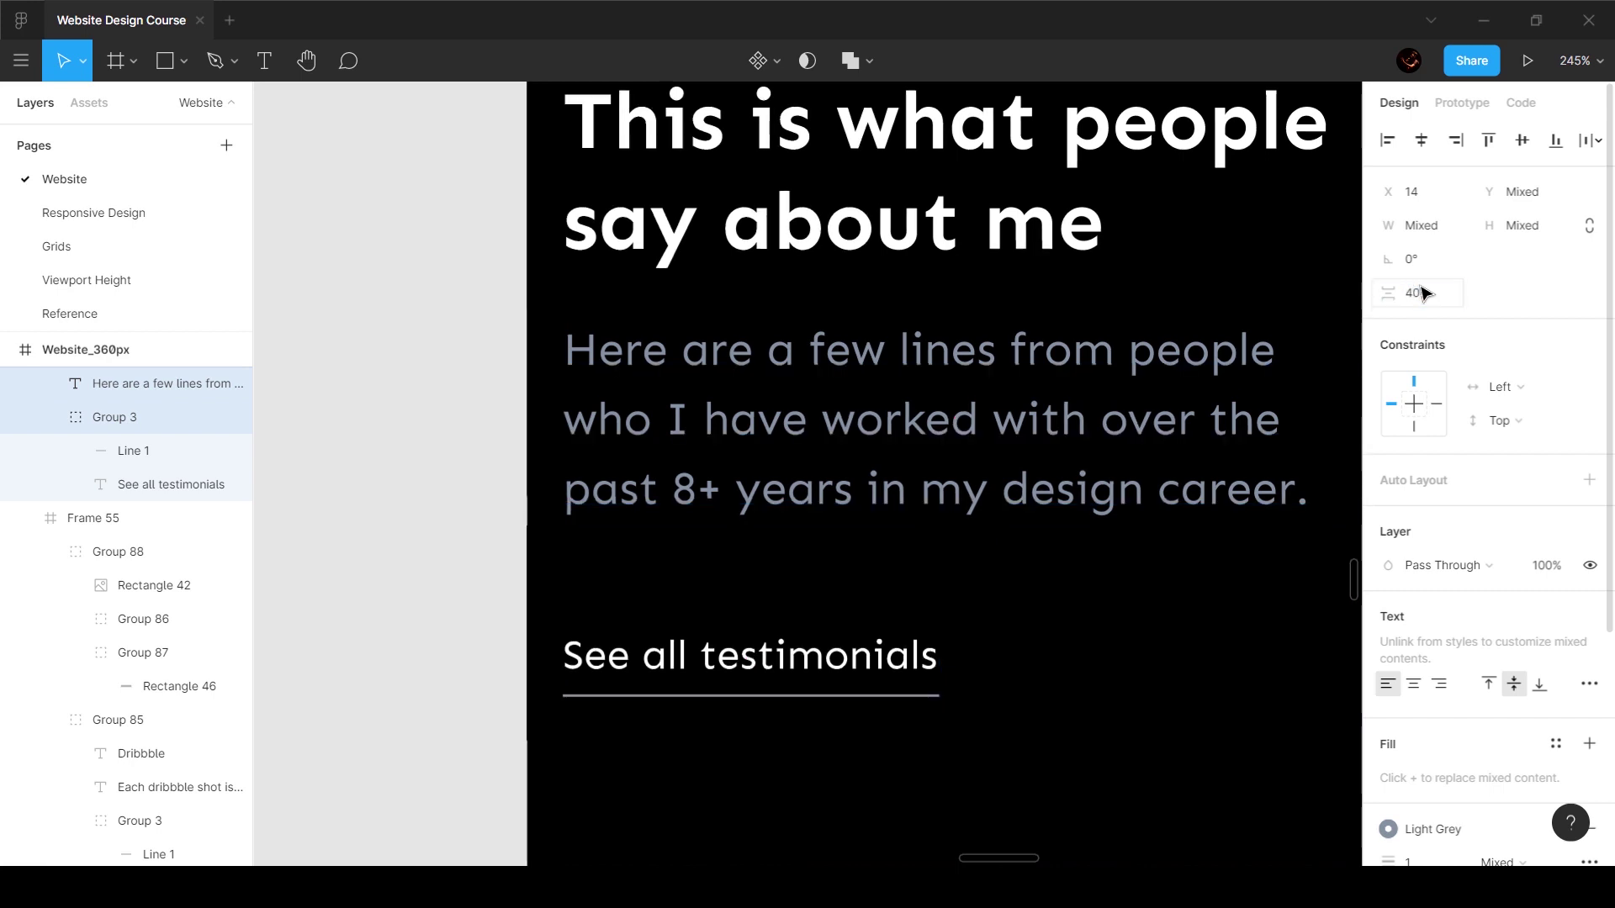
scroll(1148, 379, down, 5)
click(1064, 702)
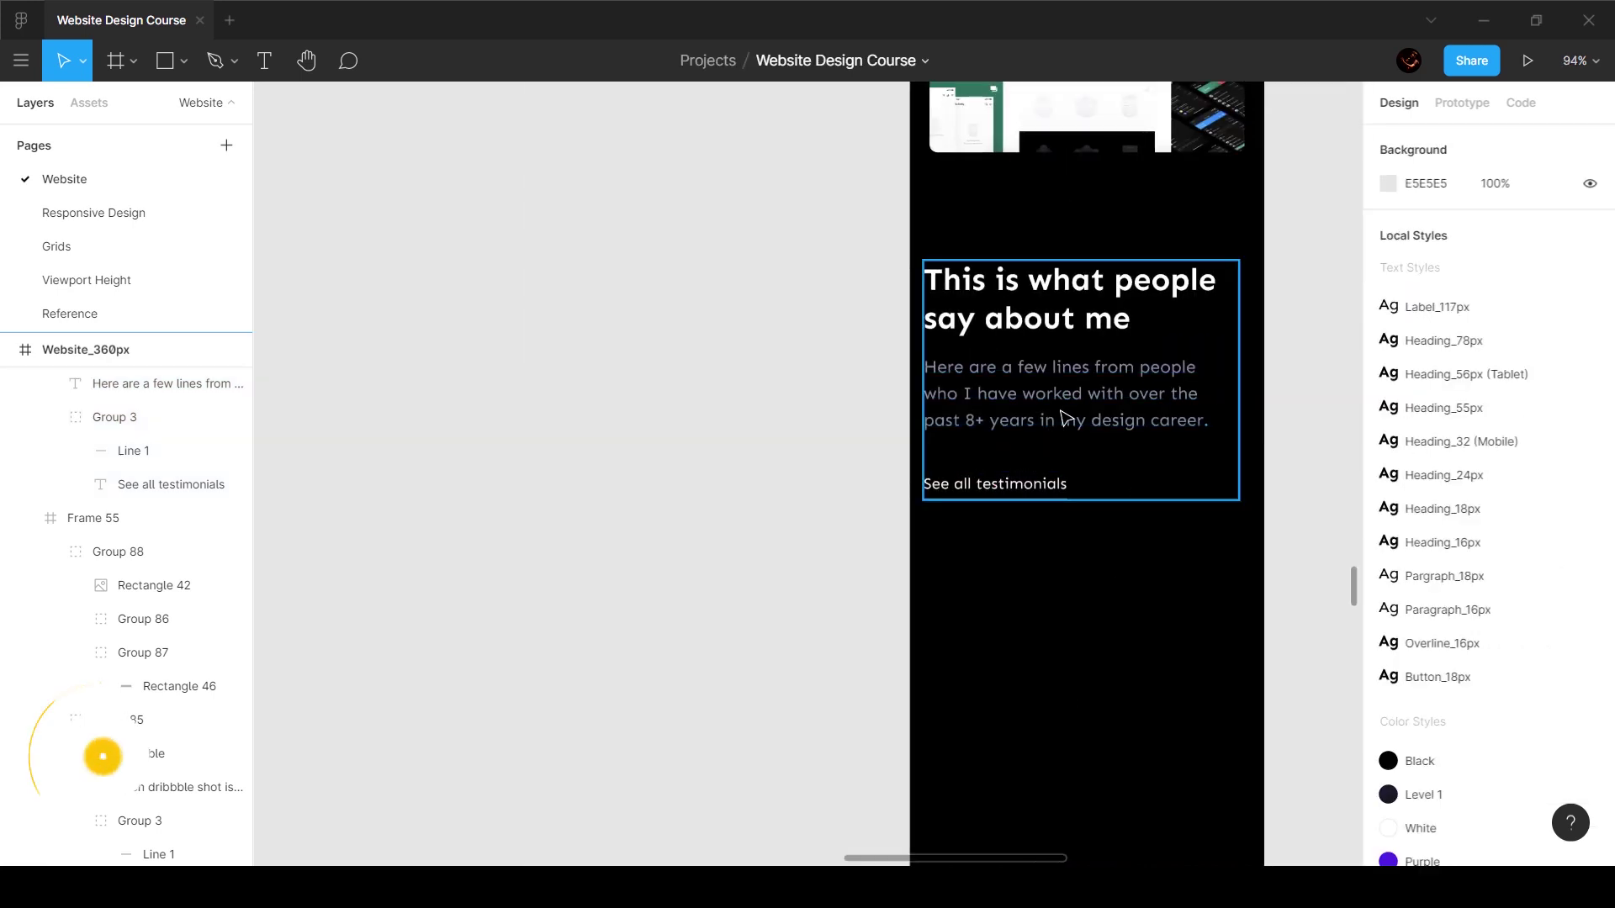
Step: Set the X position of the testimonials text group to 20
click(1158, 375)
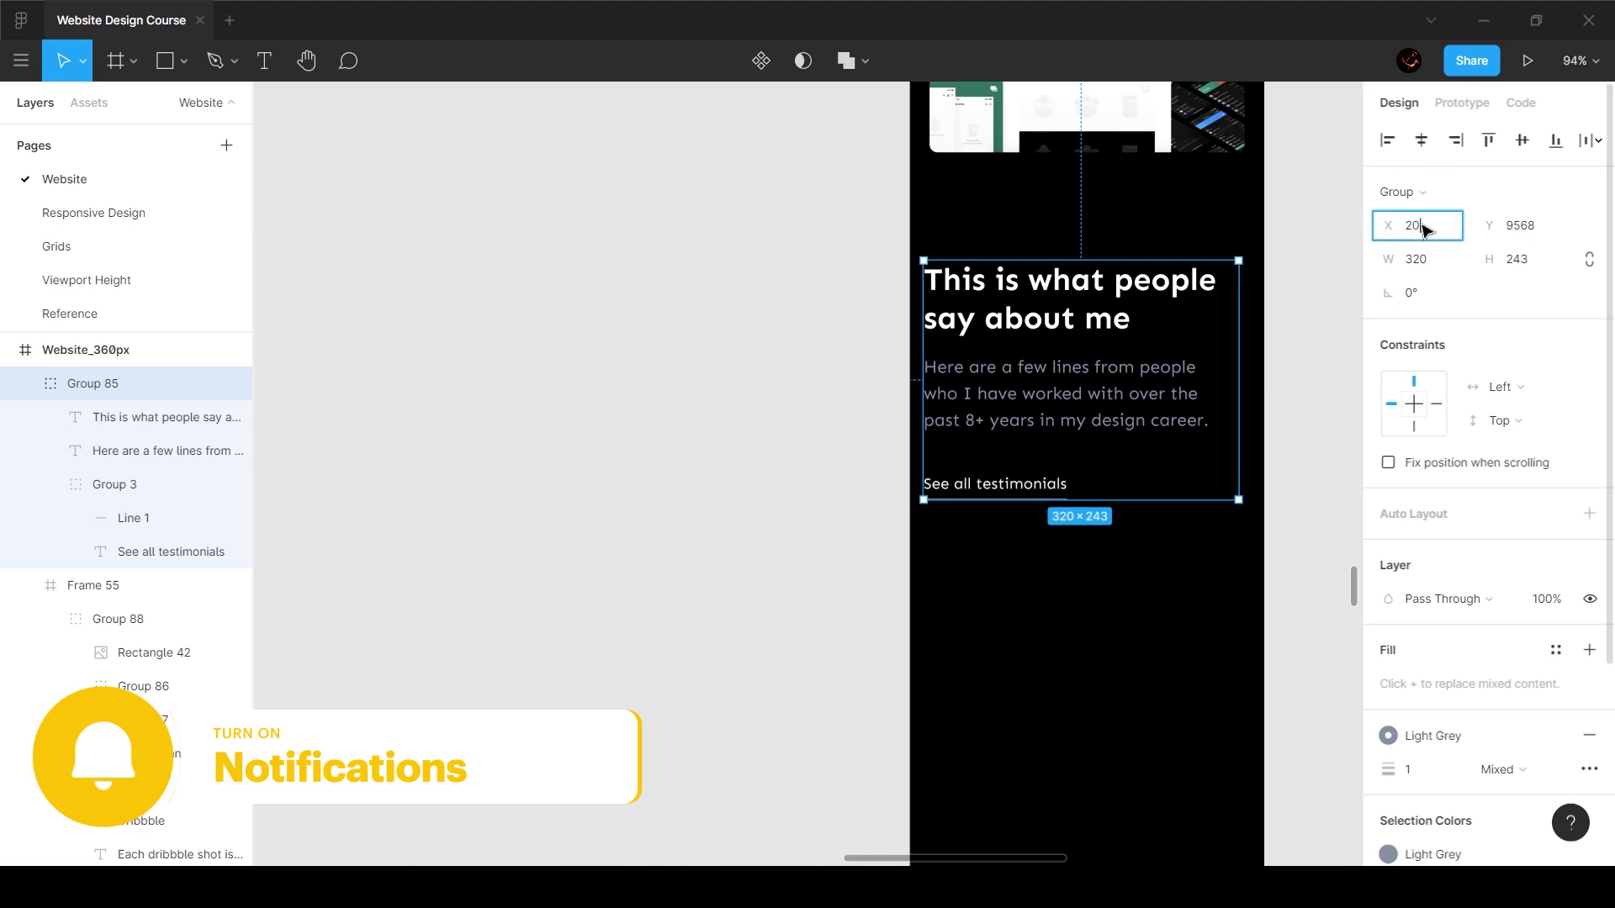
key(Return)
key(alt)
Step: Set the width of the testimonials paragraph to 320 and check it against the heading's width
double_click(1203, 416)
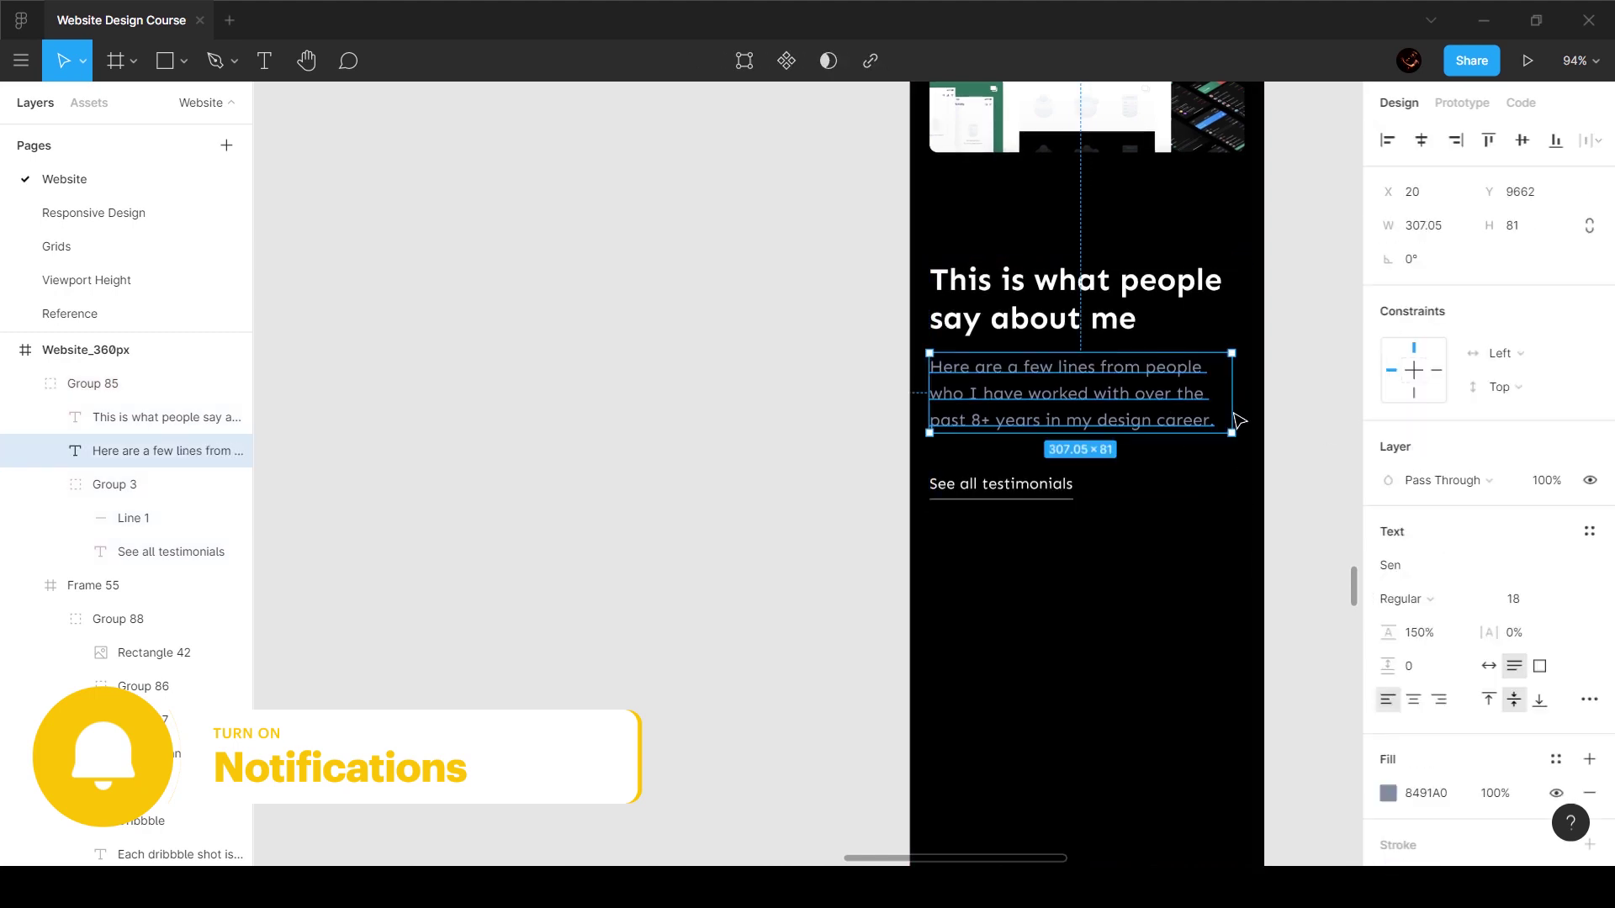
click(1453, 225)
text(320)
key(Return)
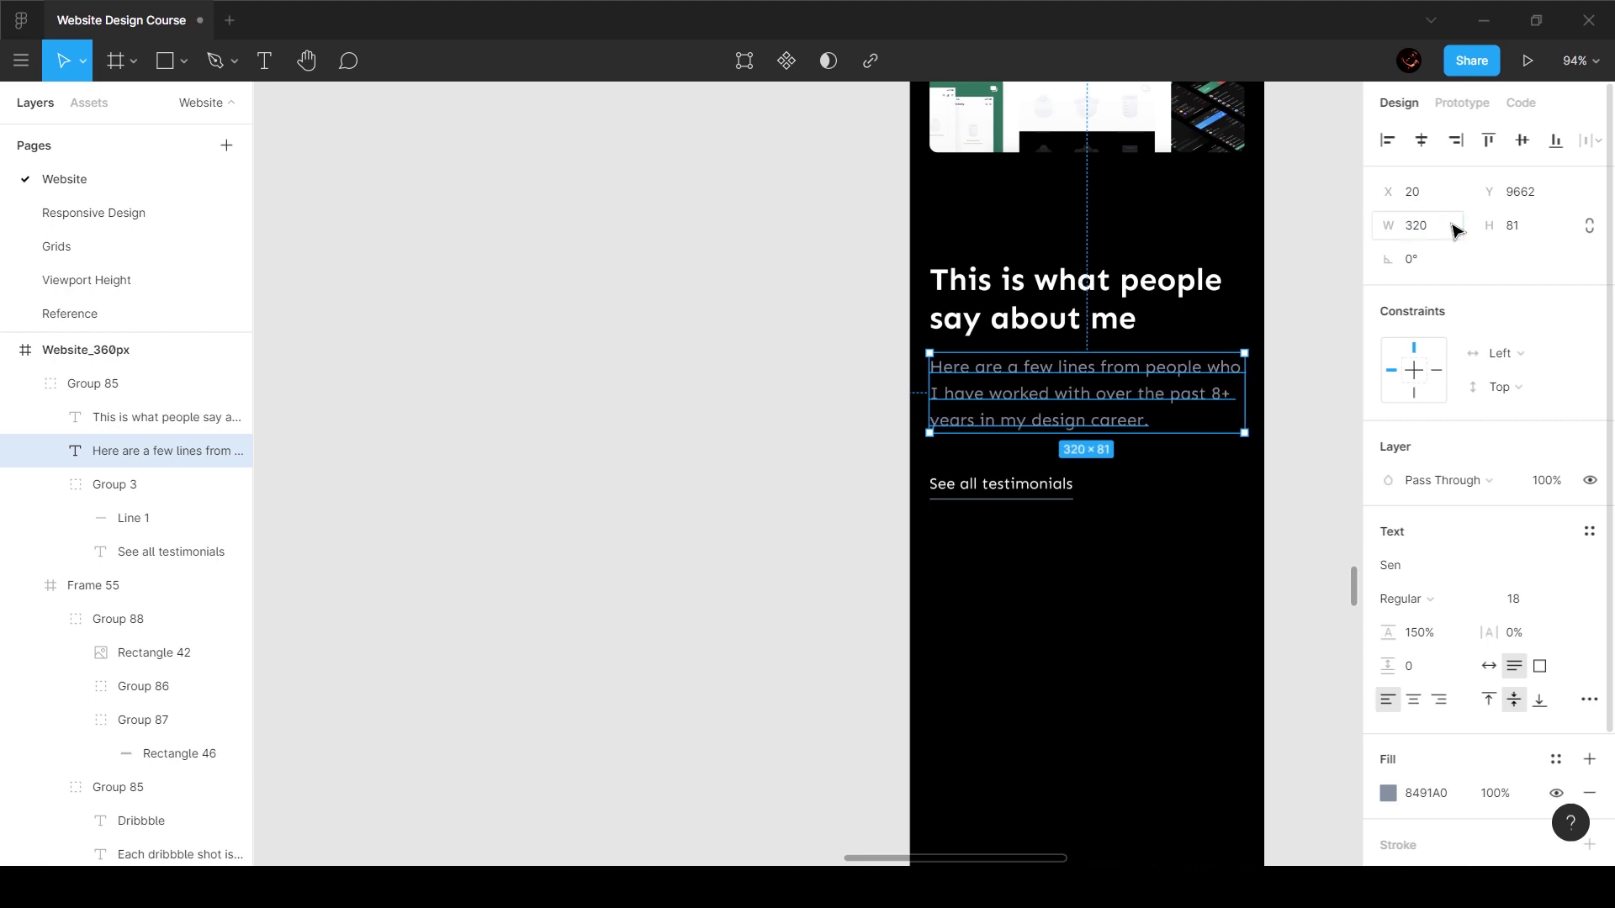
click(1035, 282)
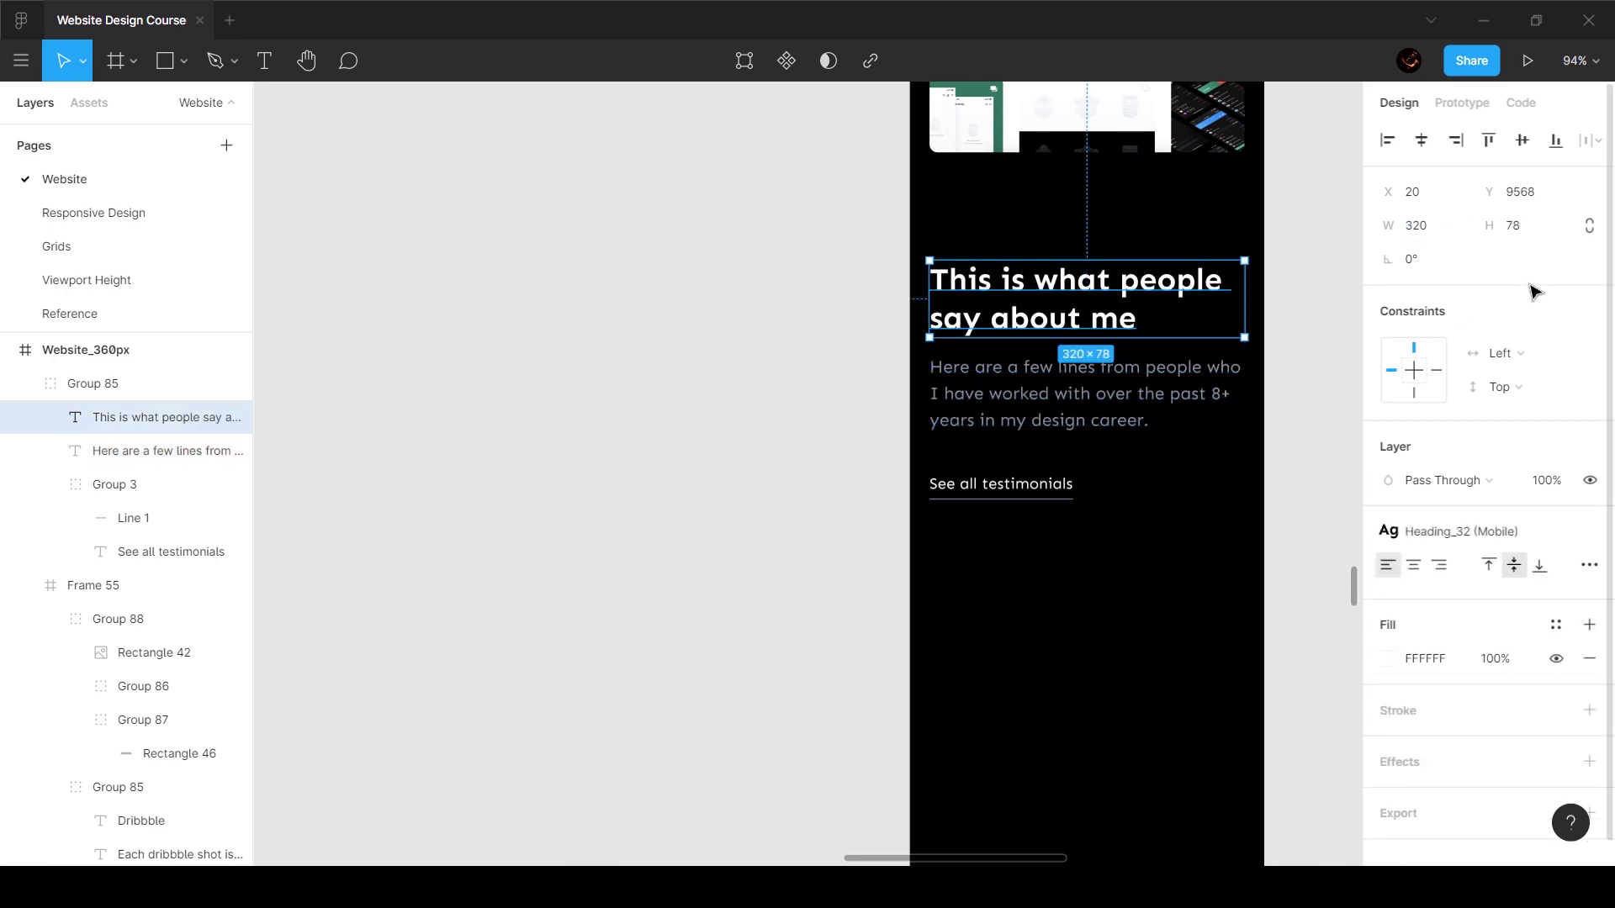
click(1015, 577)
Step: Move the first testimonial card from Frame 50 into the mobile frame, below the See all testimonials link
scroll(1150, 580, down, 1)
scroll(1150, 580, right, 4)
scroll(1150, 580, down, 2)
scroll(1153, 586, down, 5)
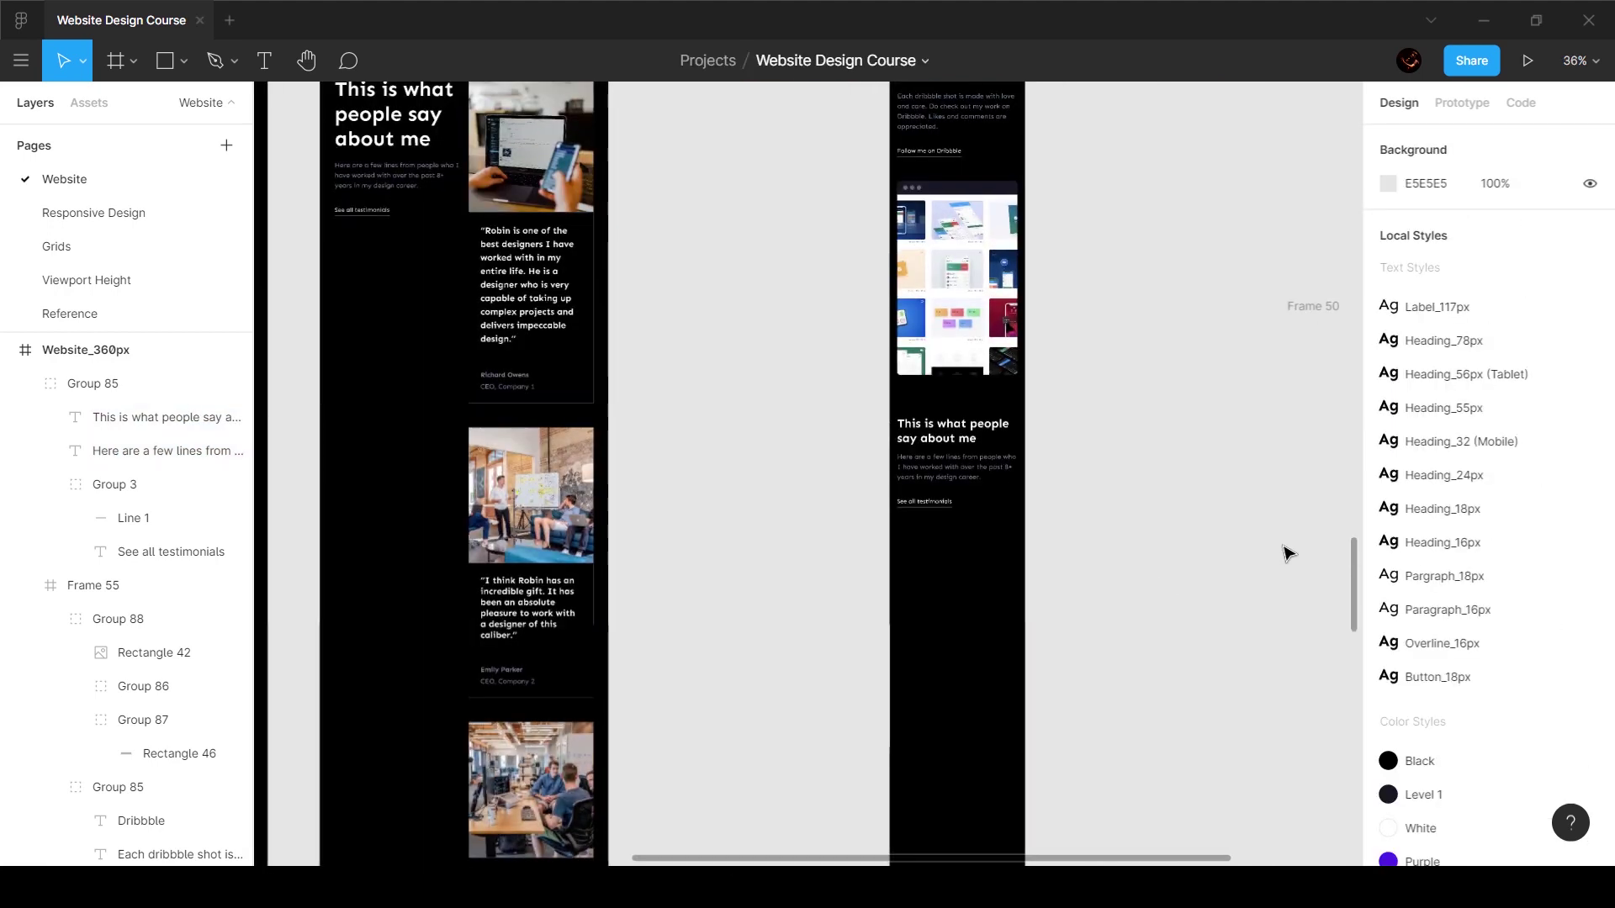
scroll(1287, 552, right, 5)
click(1020, 414)
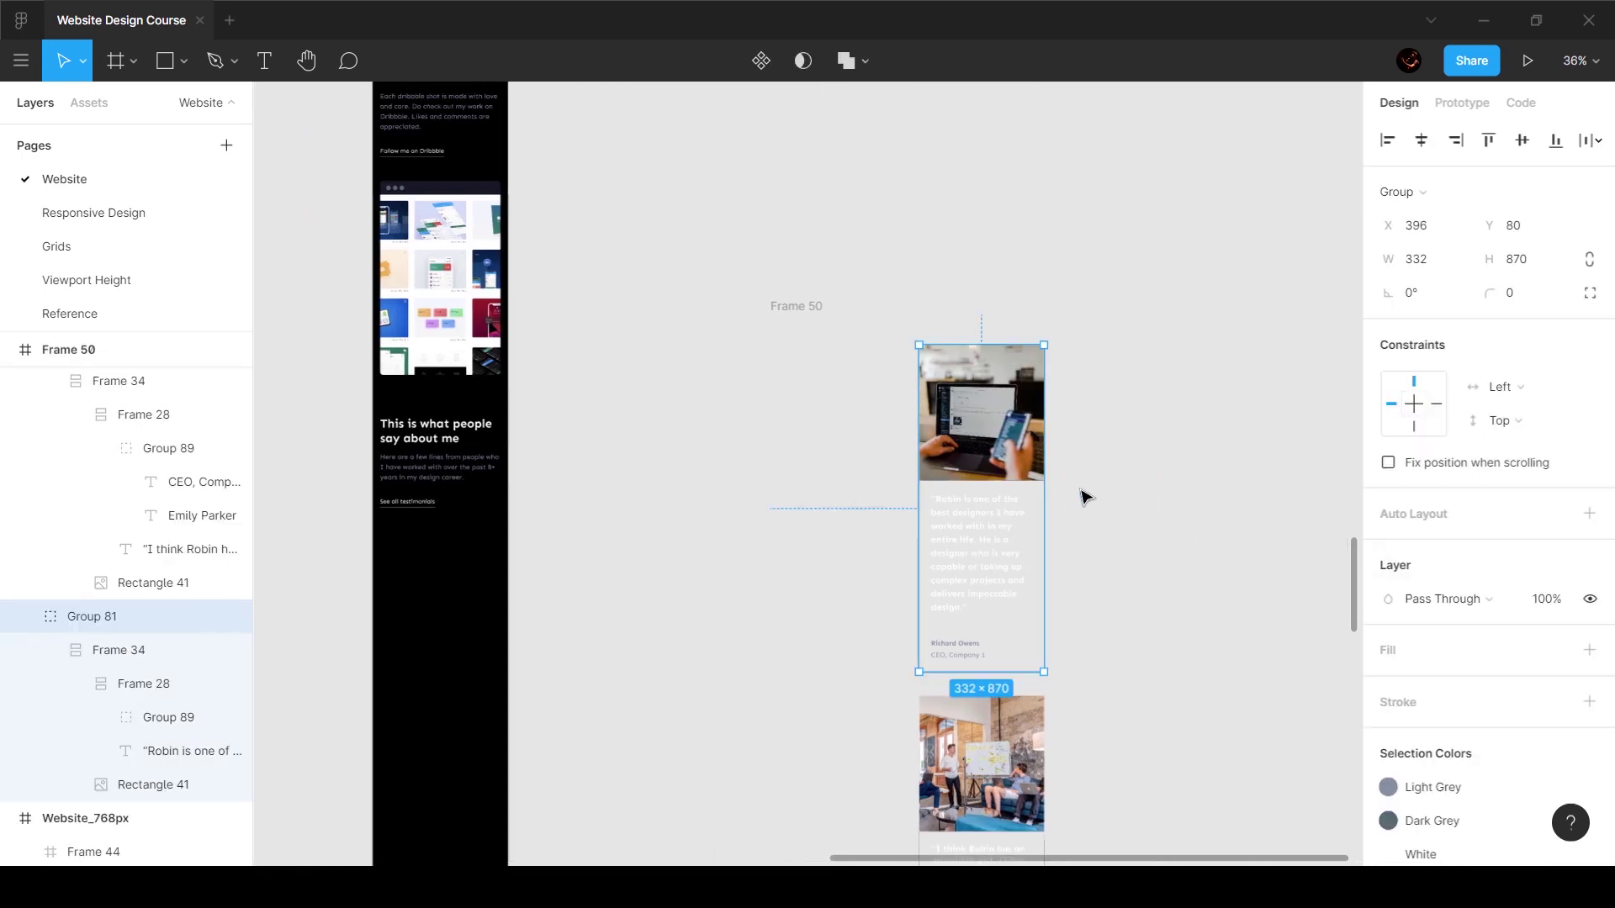
scroll(1082, 493, left, 5)
scroll(1228, 459, down, 3)
drag(1226, 461, 891, 584)
Step: Set the testimonial card's width to 320 and centre it horizontally in the mobile frame
click(1430, 265)
text(32)
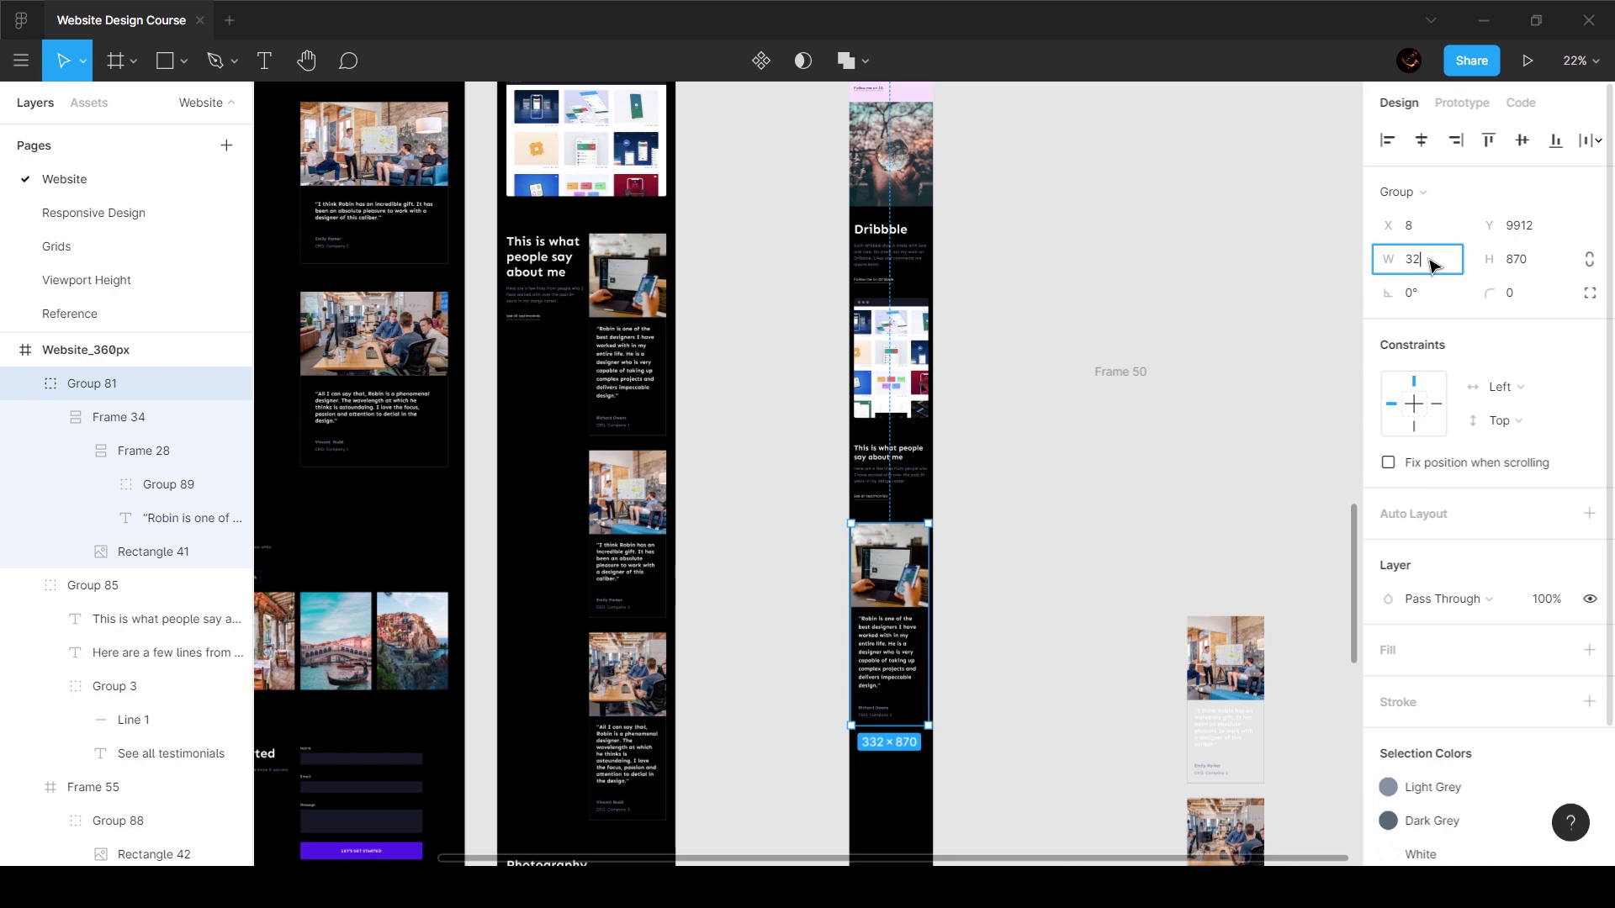
text(0)
key(Return)
click(1421, 140)
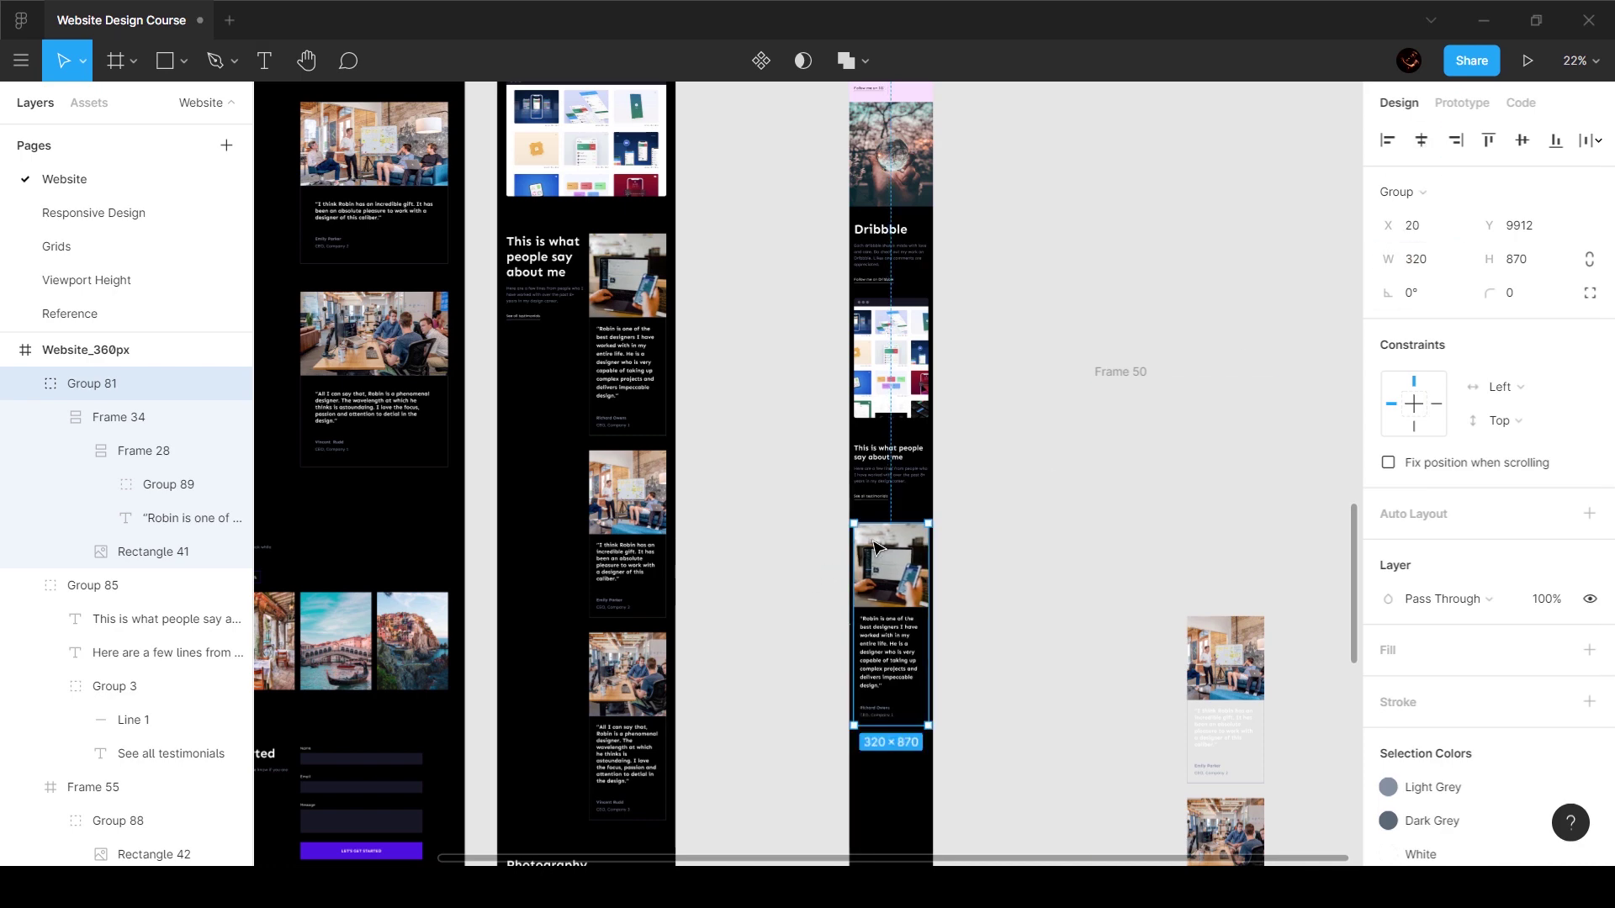
Step: Check the spacing around the Follow me on Dribbble link as a reference for the testimonials section
scroll(881, 505, up, 10)
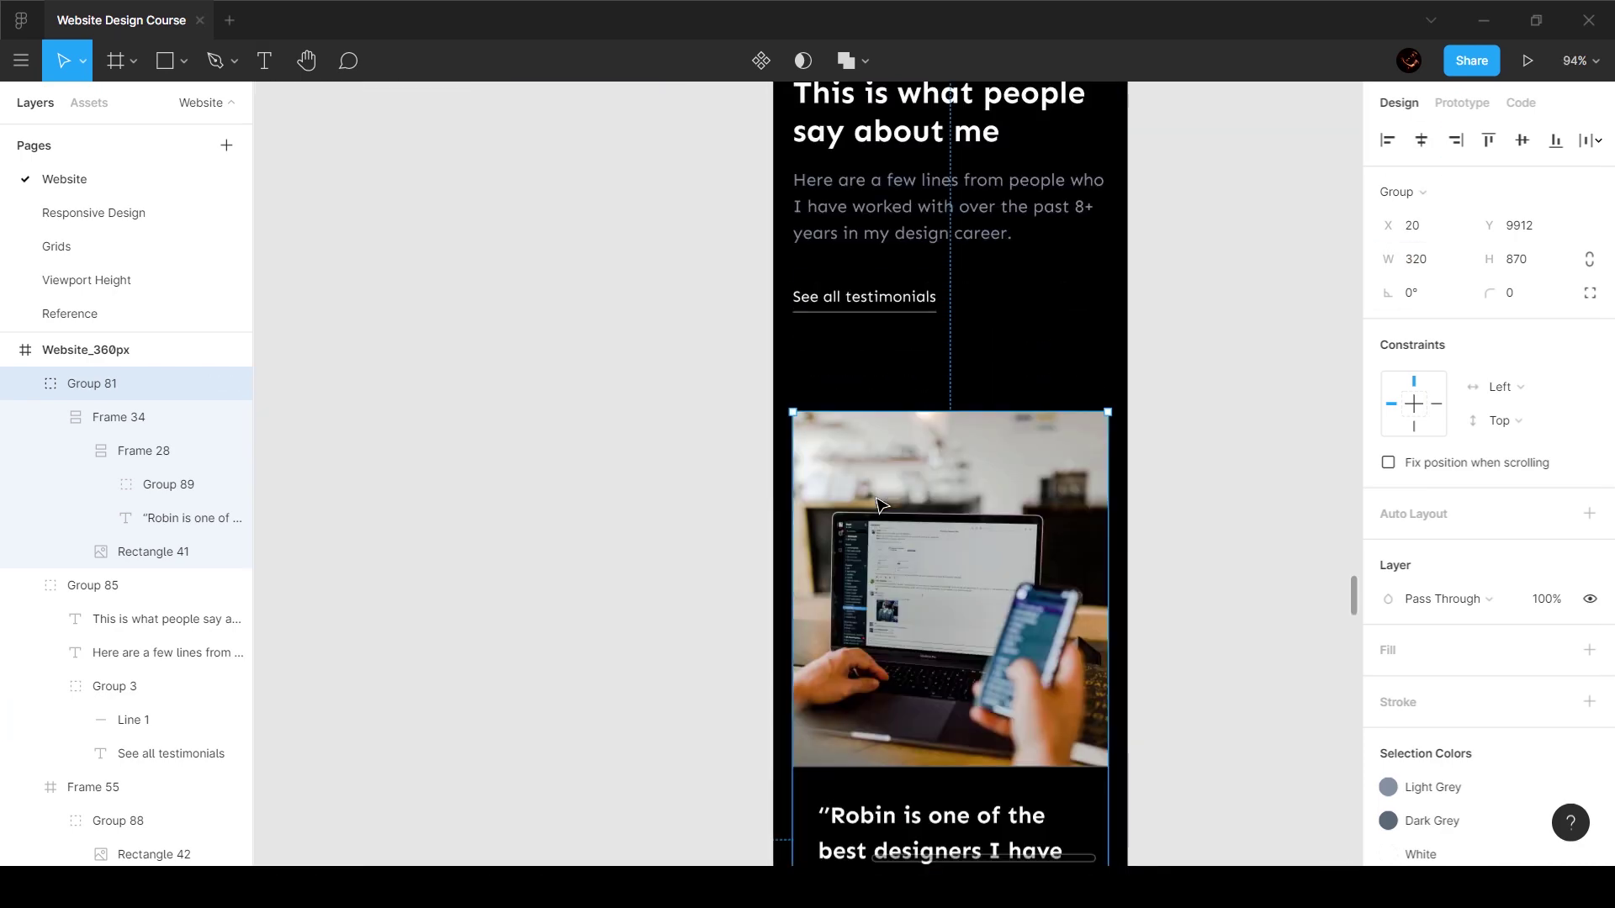
scroll(880, 504, up, 10)
scroll(876, 506, up, 1)
ctrl+click(948, 391)
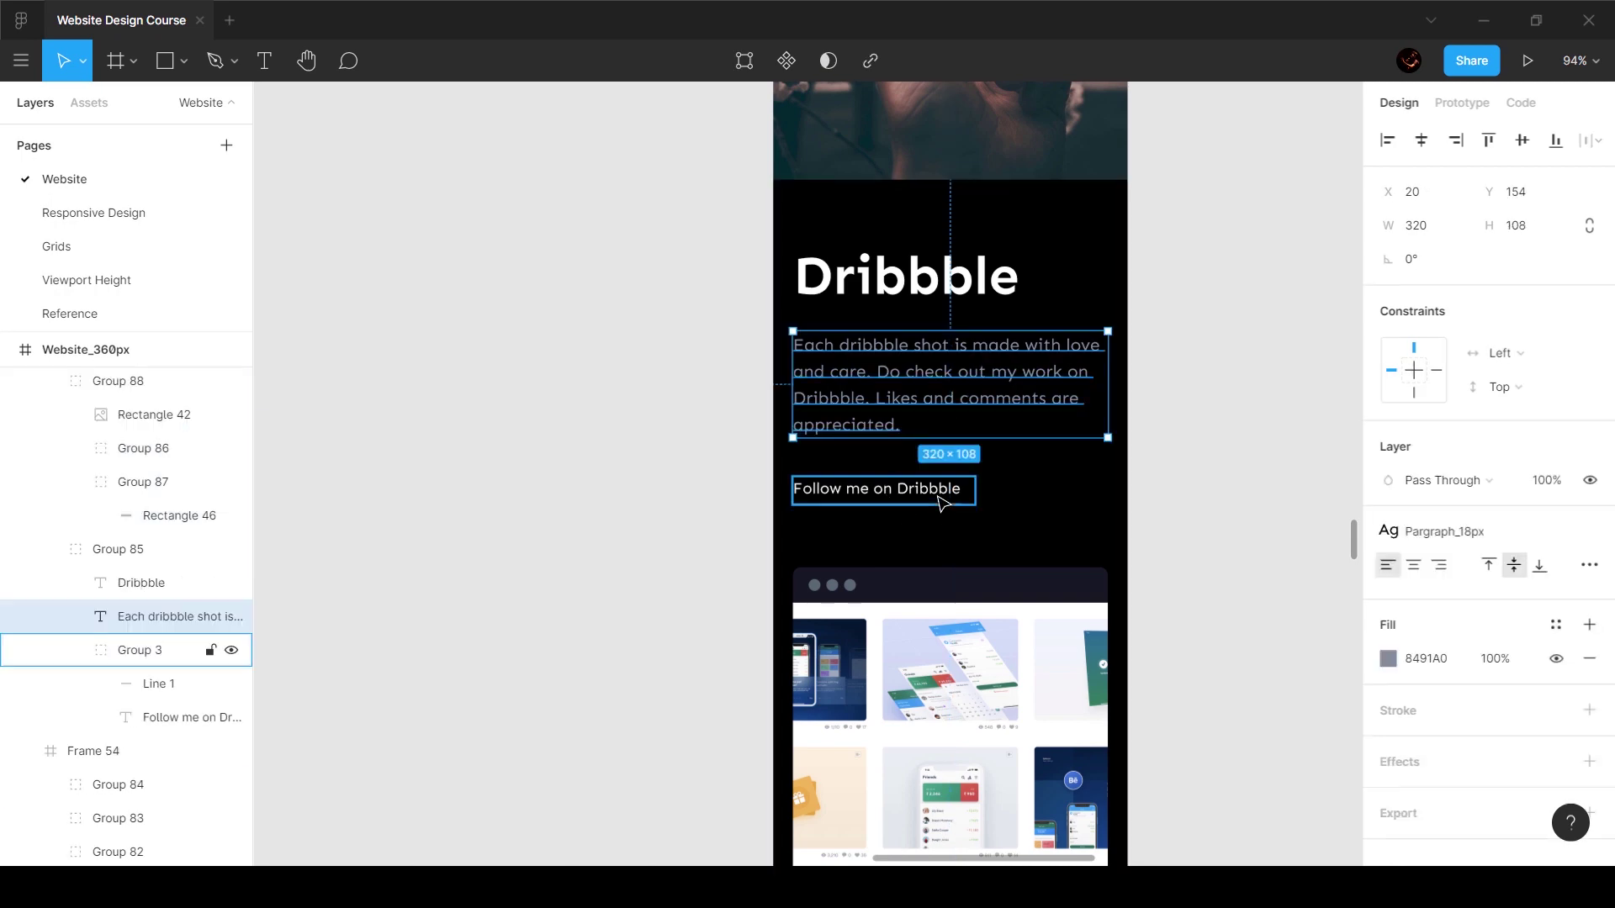
click(941, 501)
key(alt)
scroll(953, 648, down, 15)
Step: Set the vertical spacing between the testimonials text group and the first testimonial card to 64
click(942, 389)
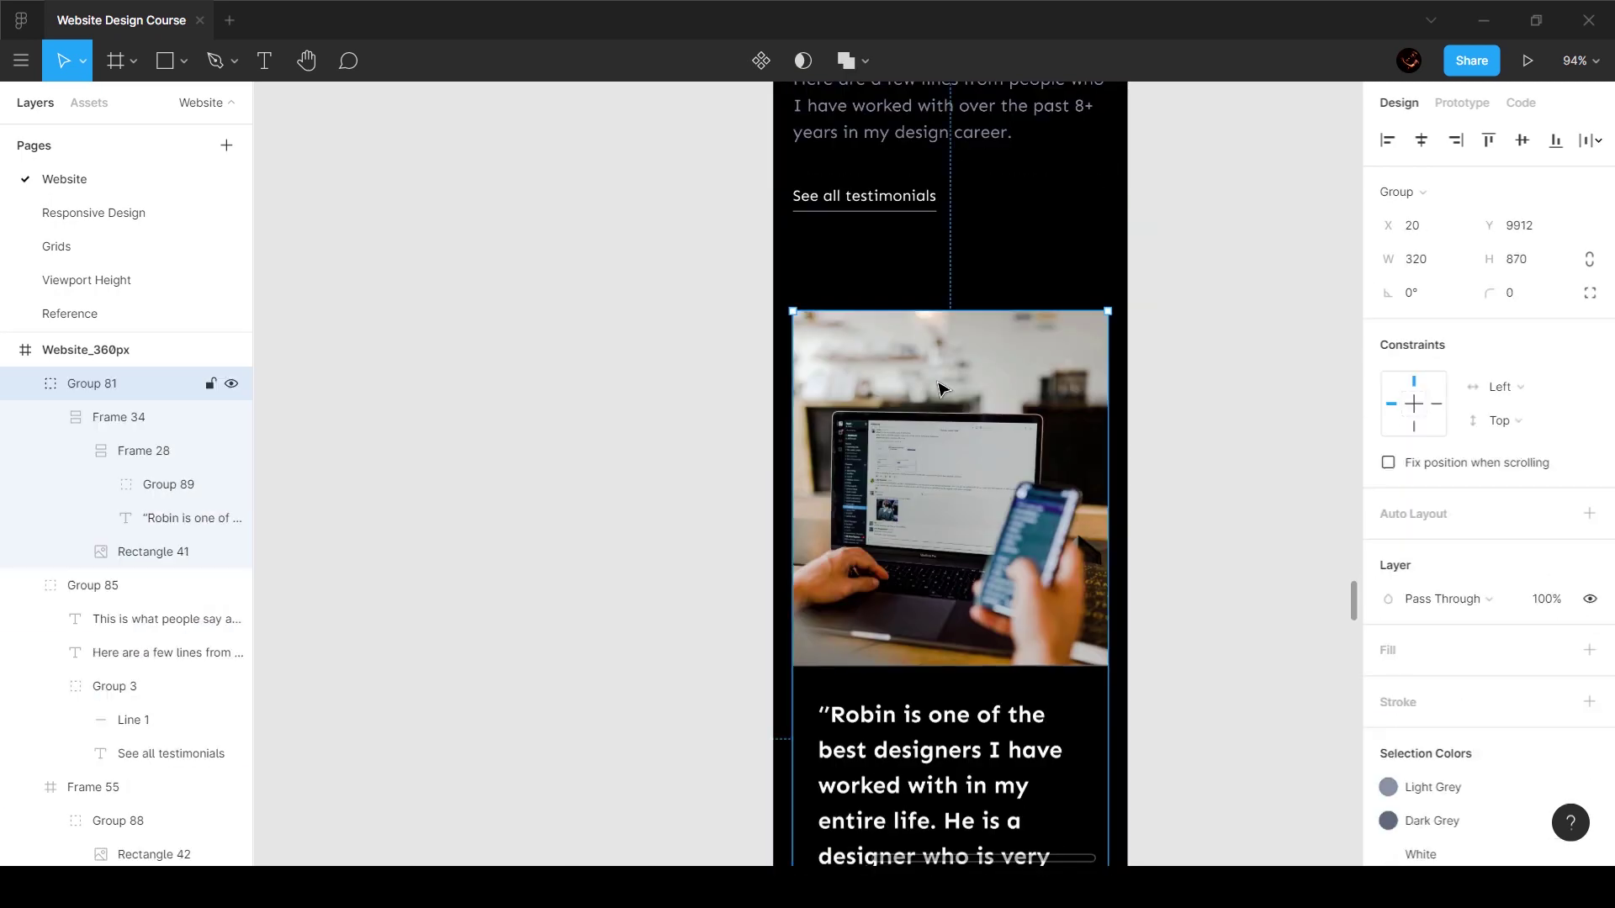
shift+click(904, 227)
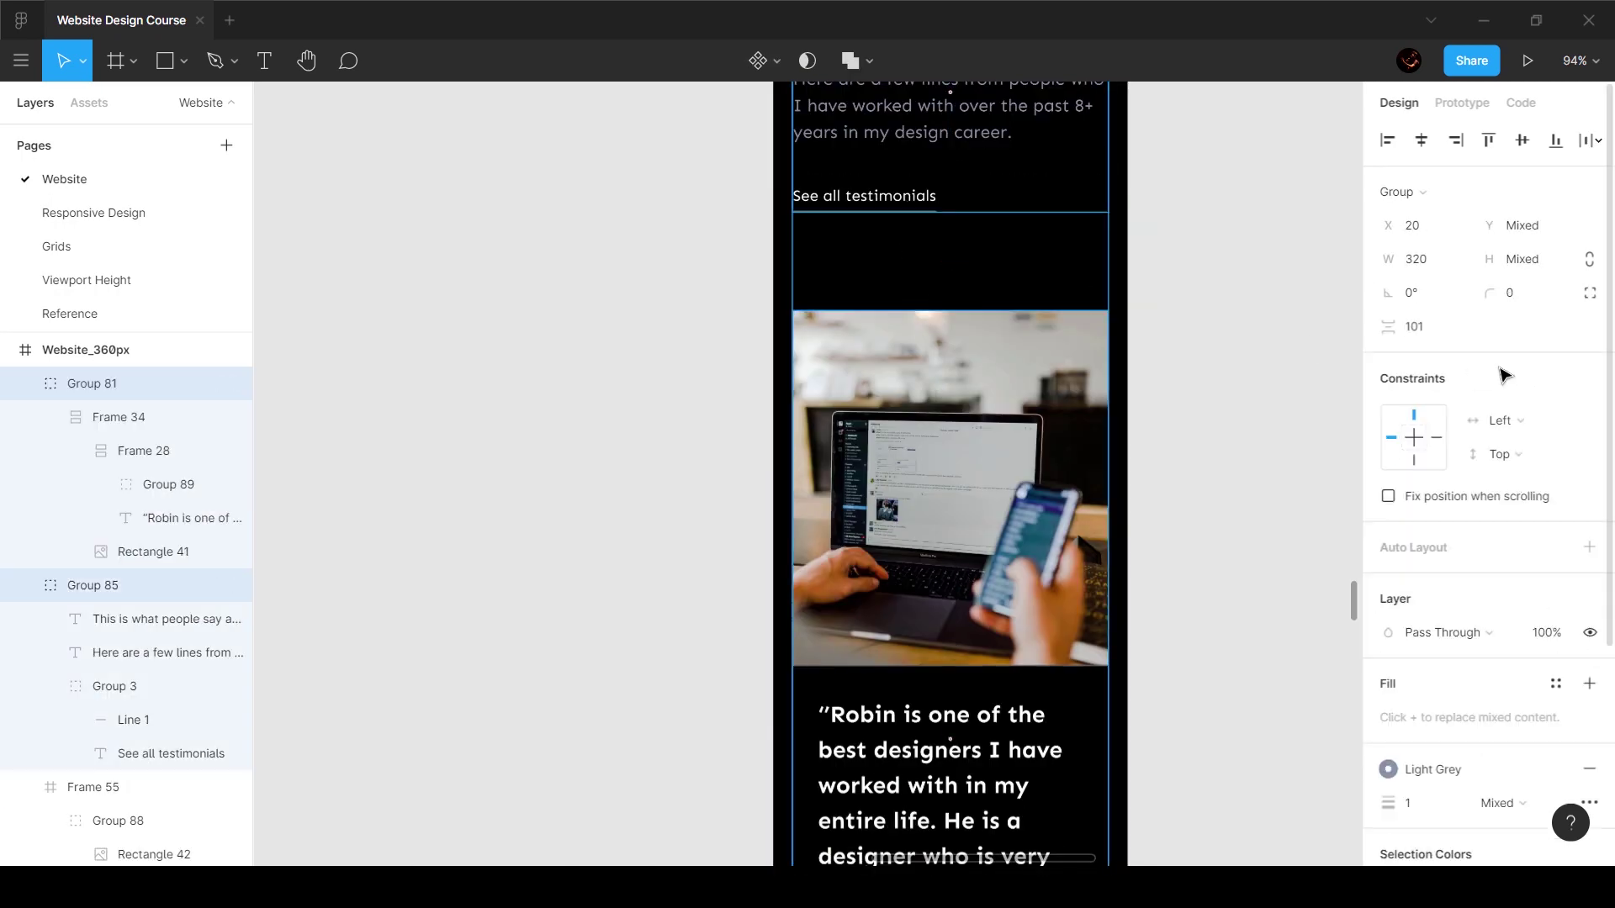
click(1441, 329)
text(64)
key(Return)
key(Escape)
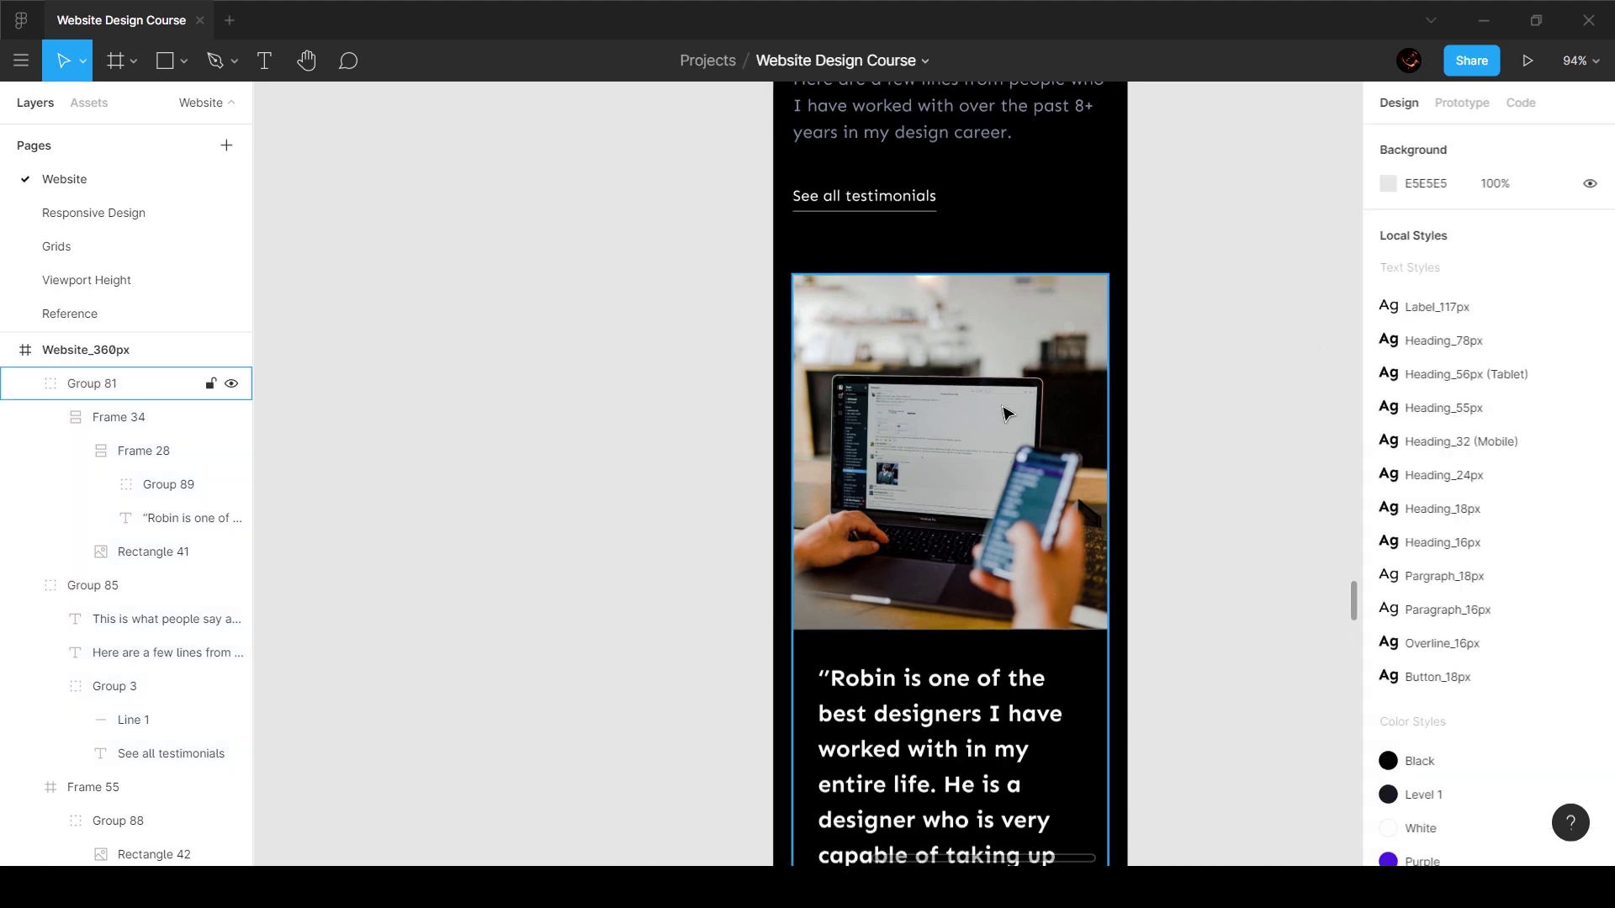
Step: Ungroup the first testimonial card and its inner auto-layout frame to separate the photo from the quote block
scroll(999, 417, down, 2)
scroll(997, 416, down, 4)
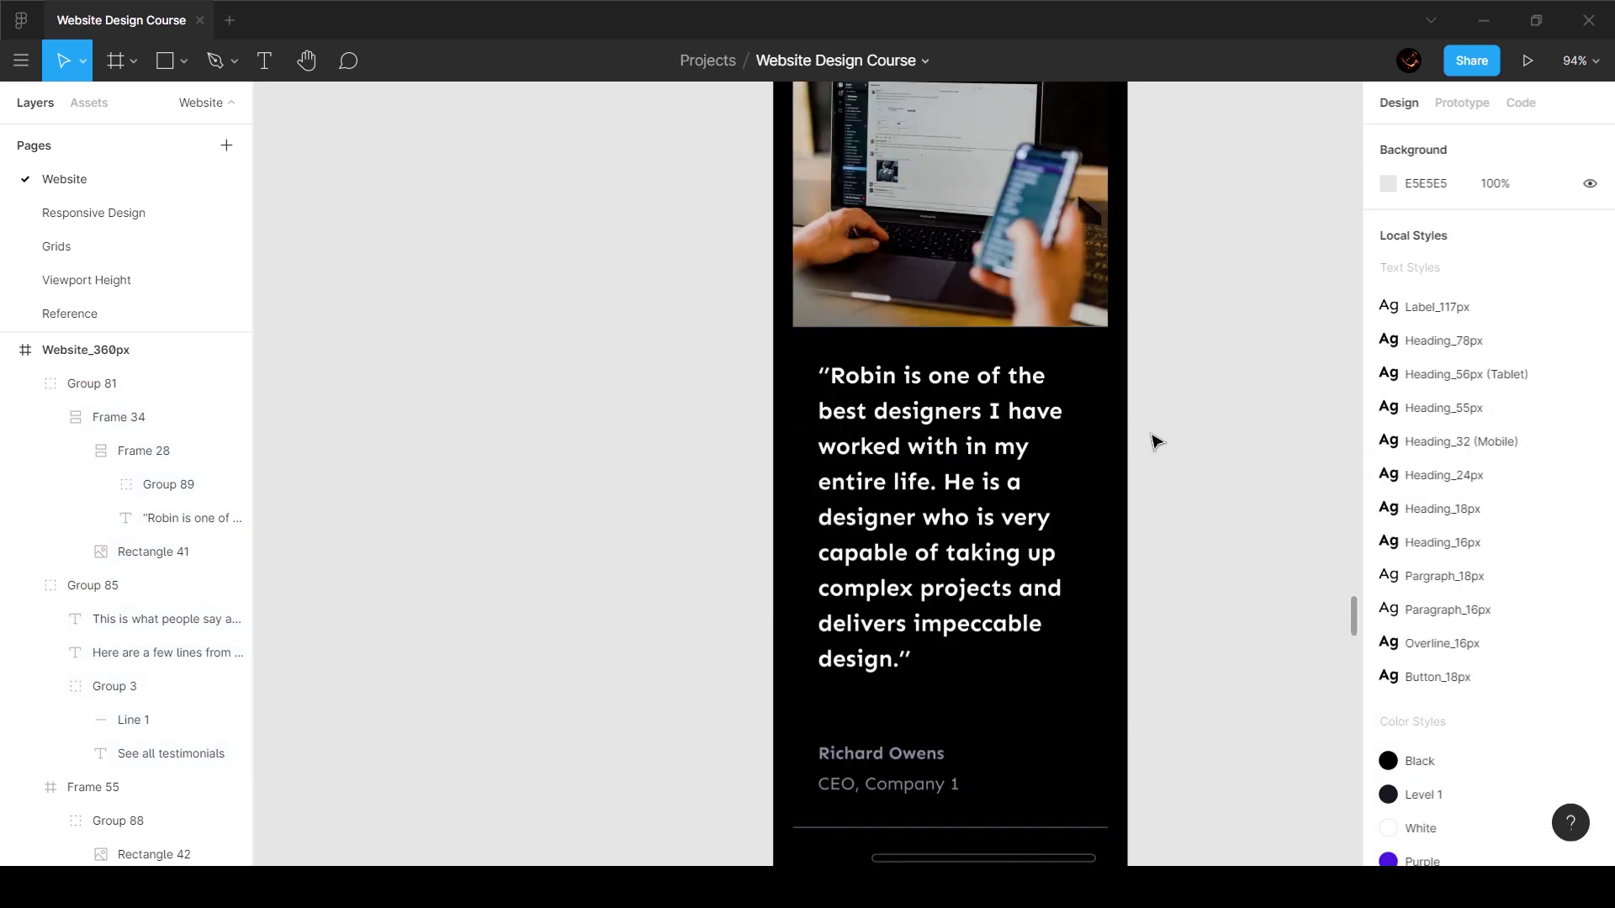
click(1043, 290)
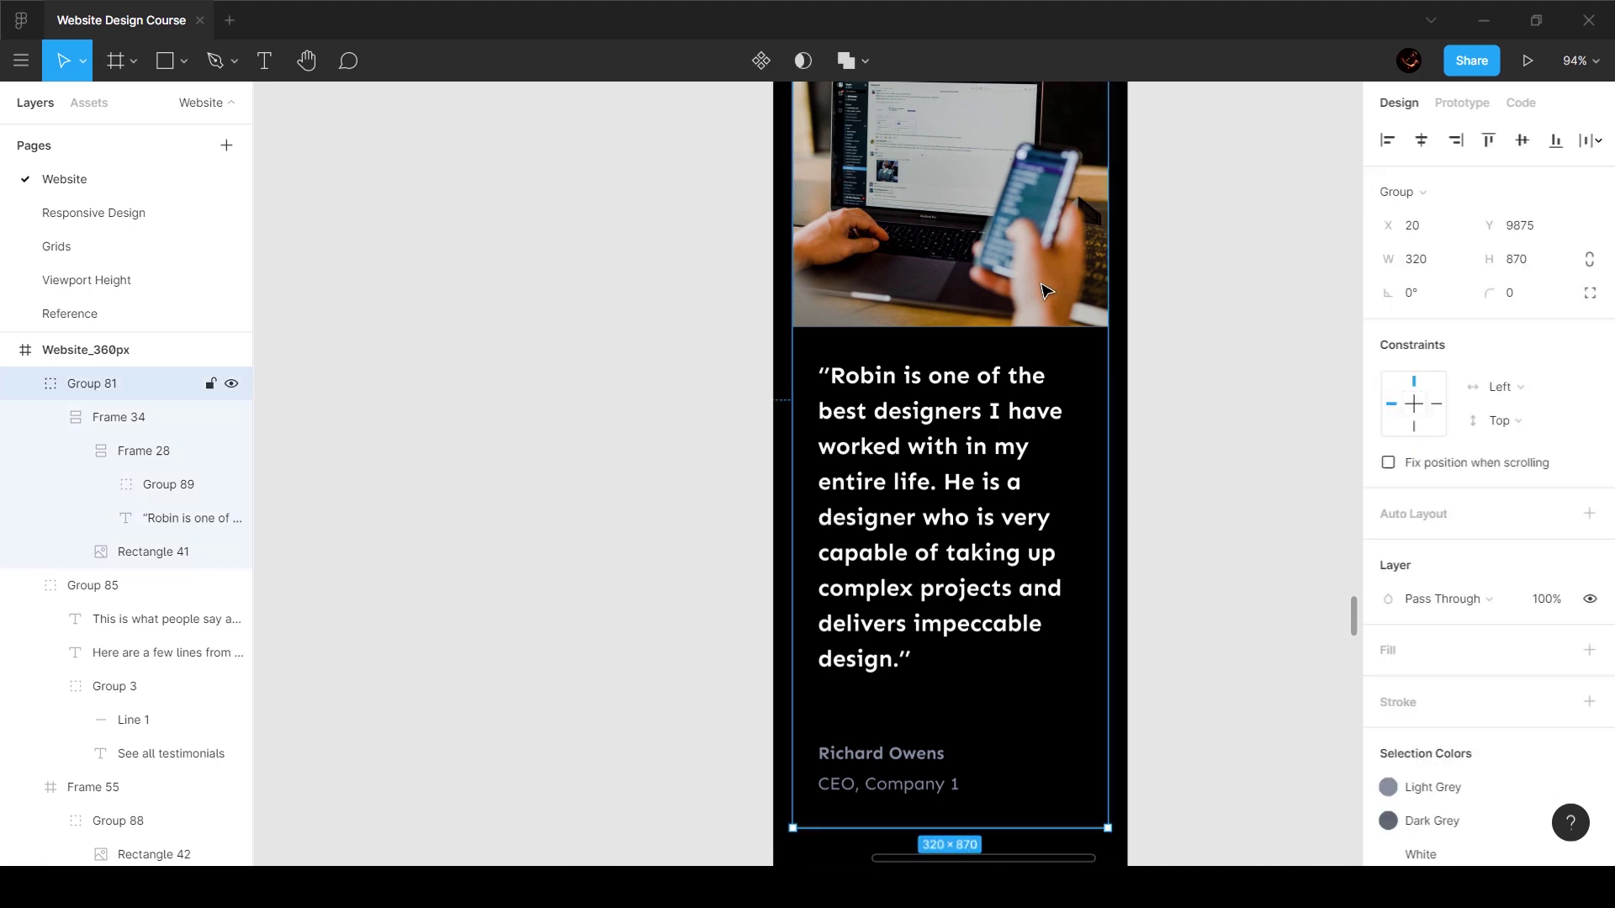
key(ctrl+shift+g)
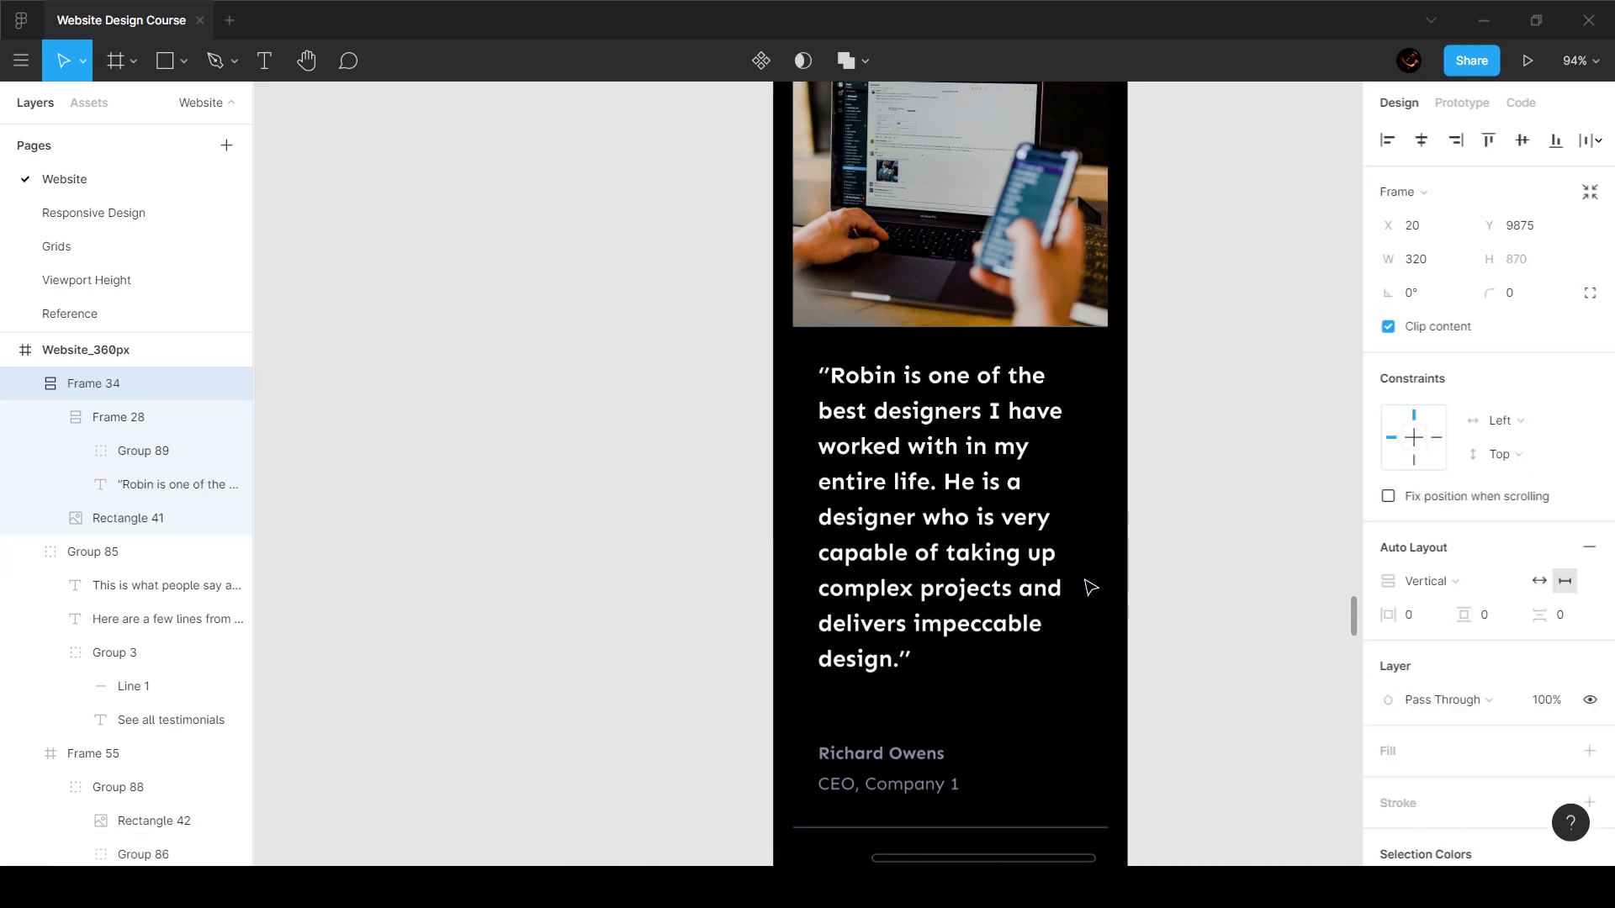
key(ctrl+shift+g)
key(Escape)
Step: Group the quote frame and the photo above it into a single testimonial card
click(926, 480)
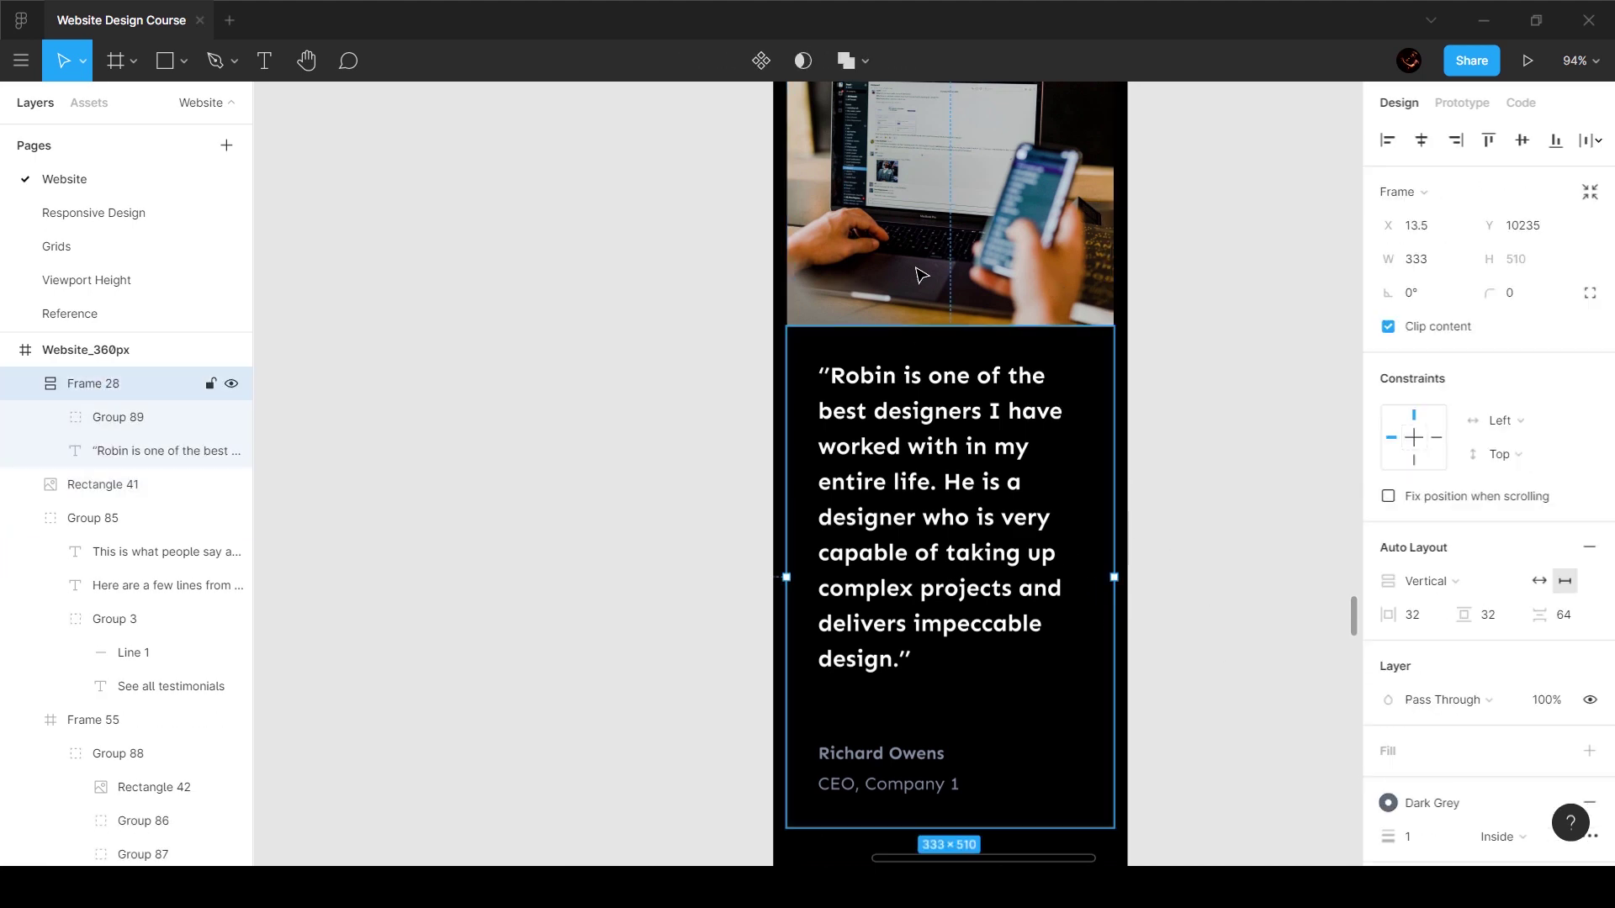
shift+click(921, 269)
key(ctrl+g)
Step: Duplicate the testimonial card below the first one and set the spacing between the two cards to 48
scroll(921, 269, down, 5)
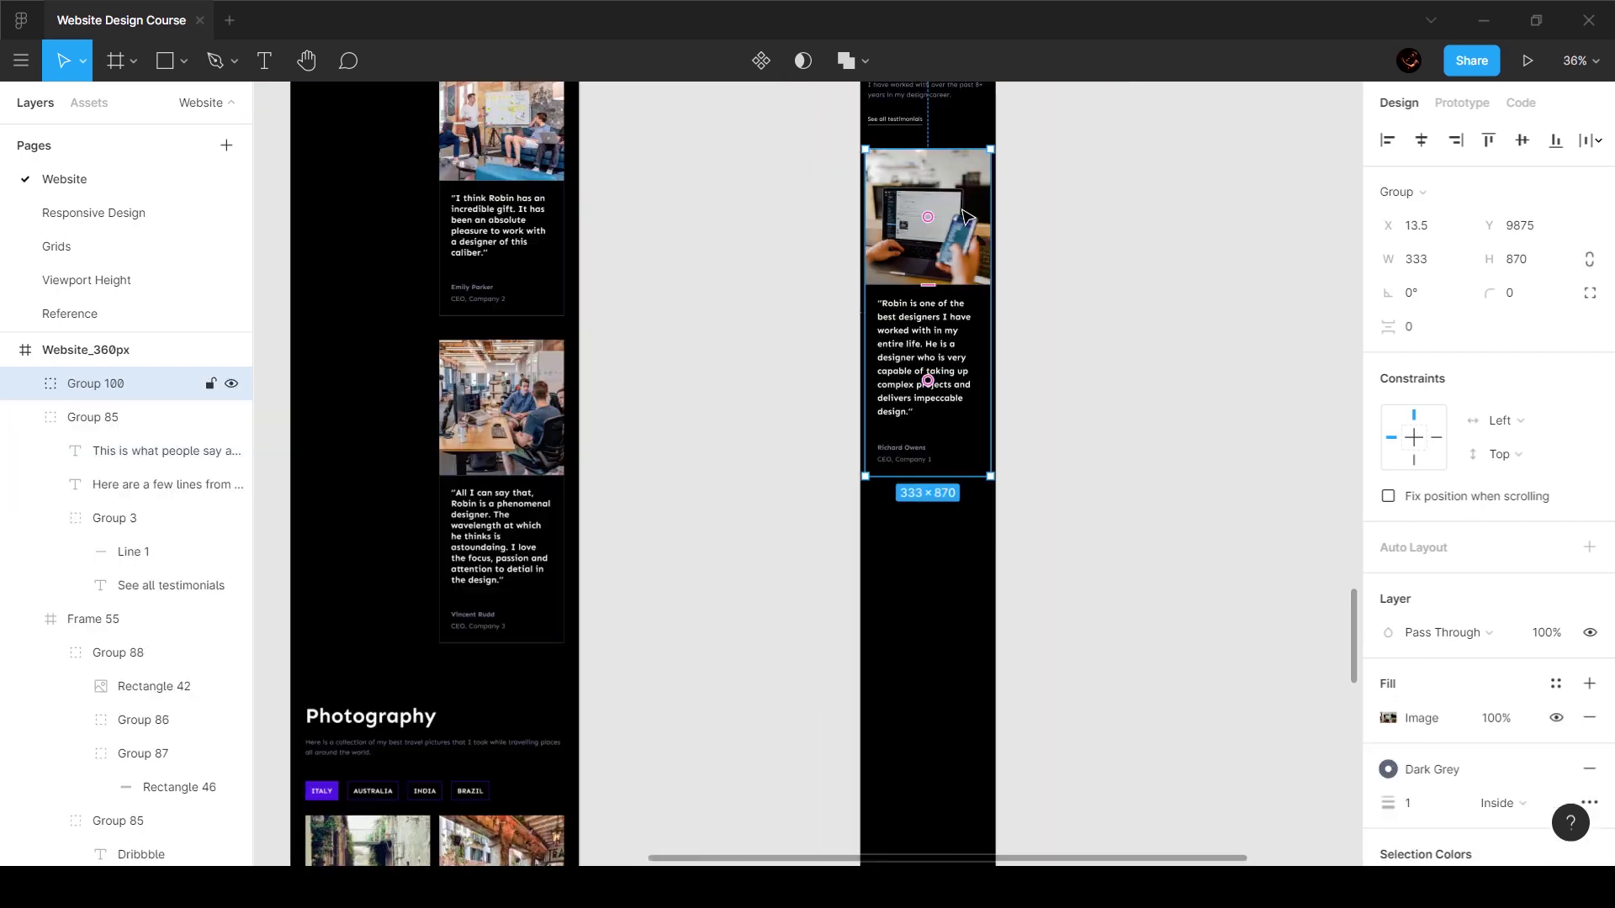
key(ctrl+d)
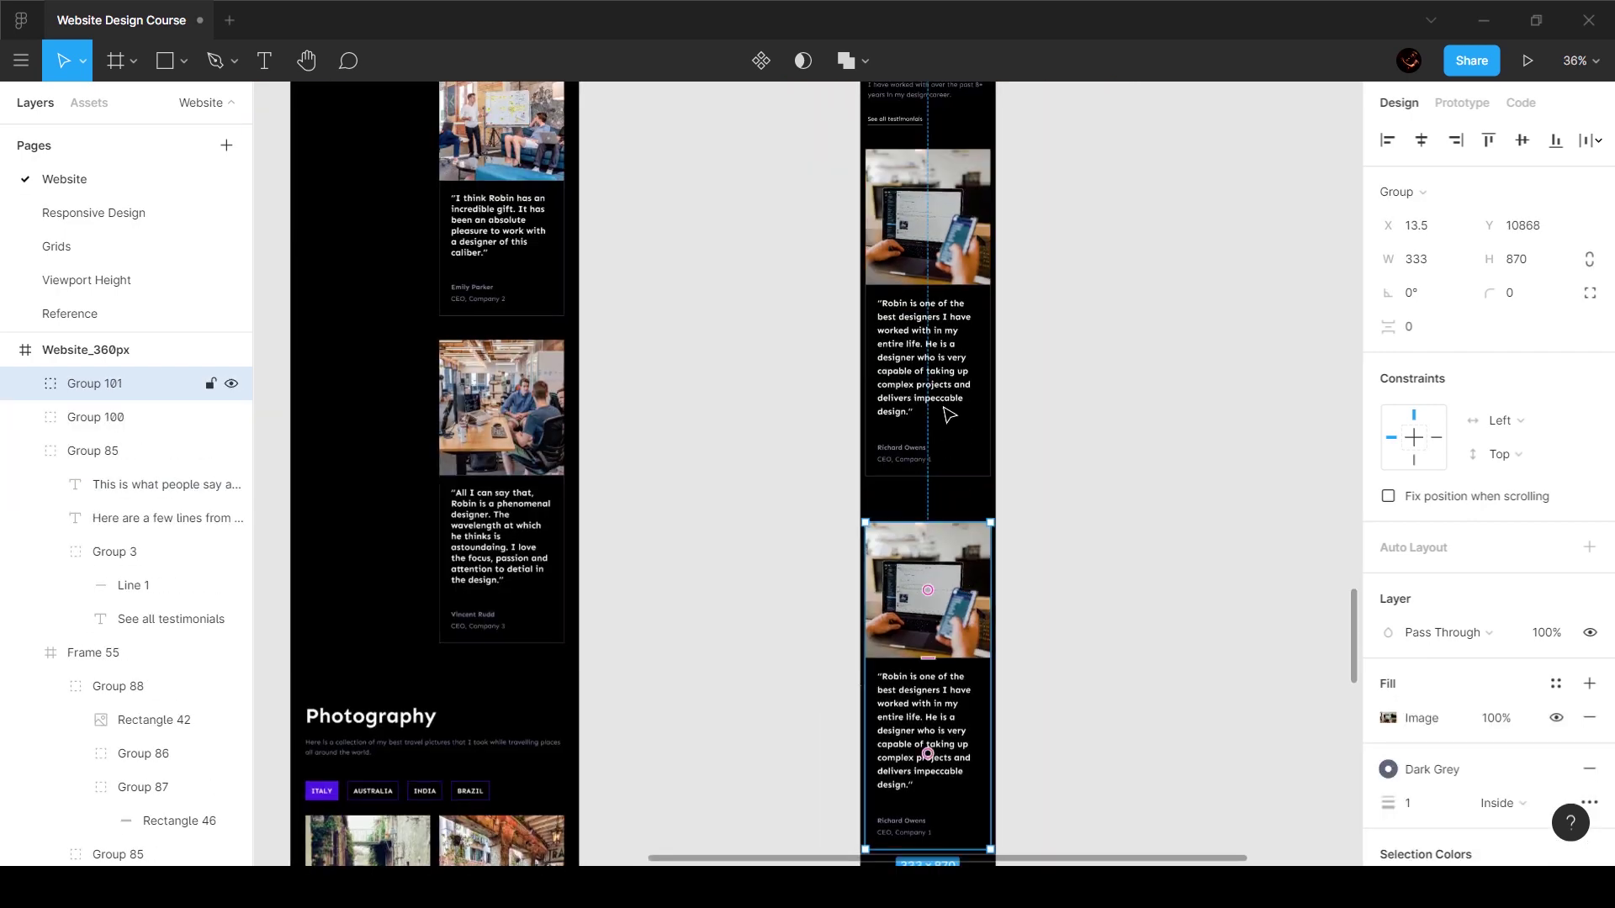
shift+click(942, 406)
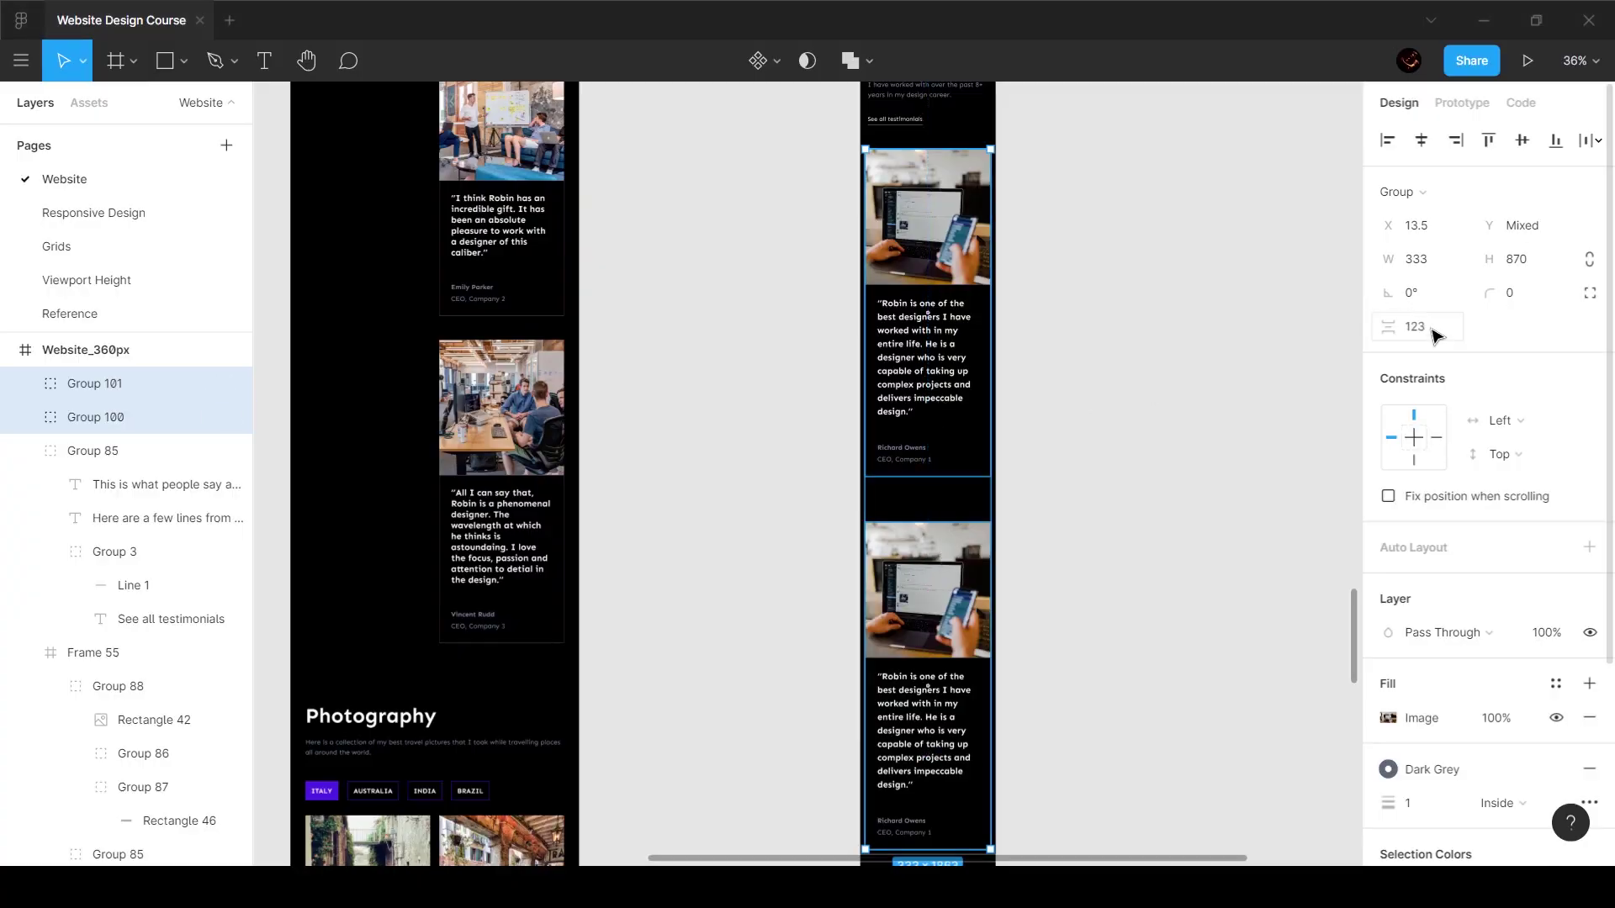
text(48)
key(Return)
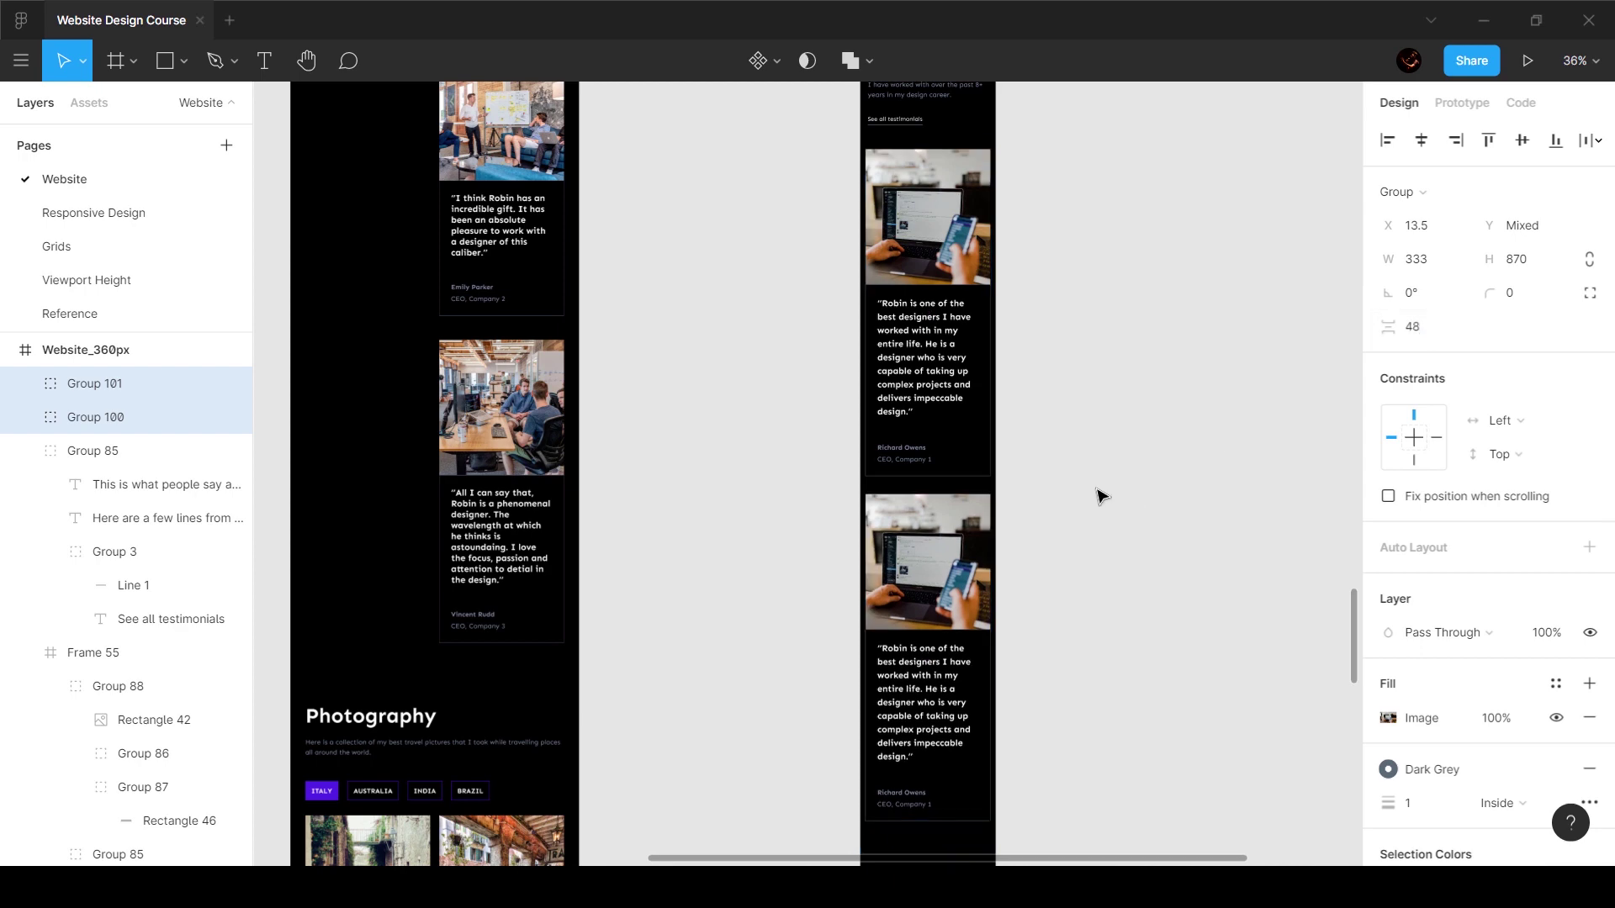
Step: Replace the quote in the duplicated card with the quote text copied from the second testimonial in Frame 50
scroll(1113, 478, down, 3)
click(1113, 479)
scroll(1119, 471, right, 5)
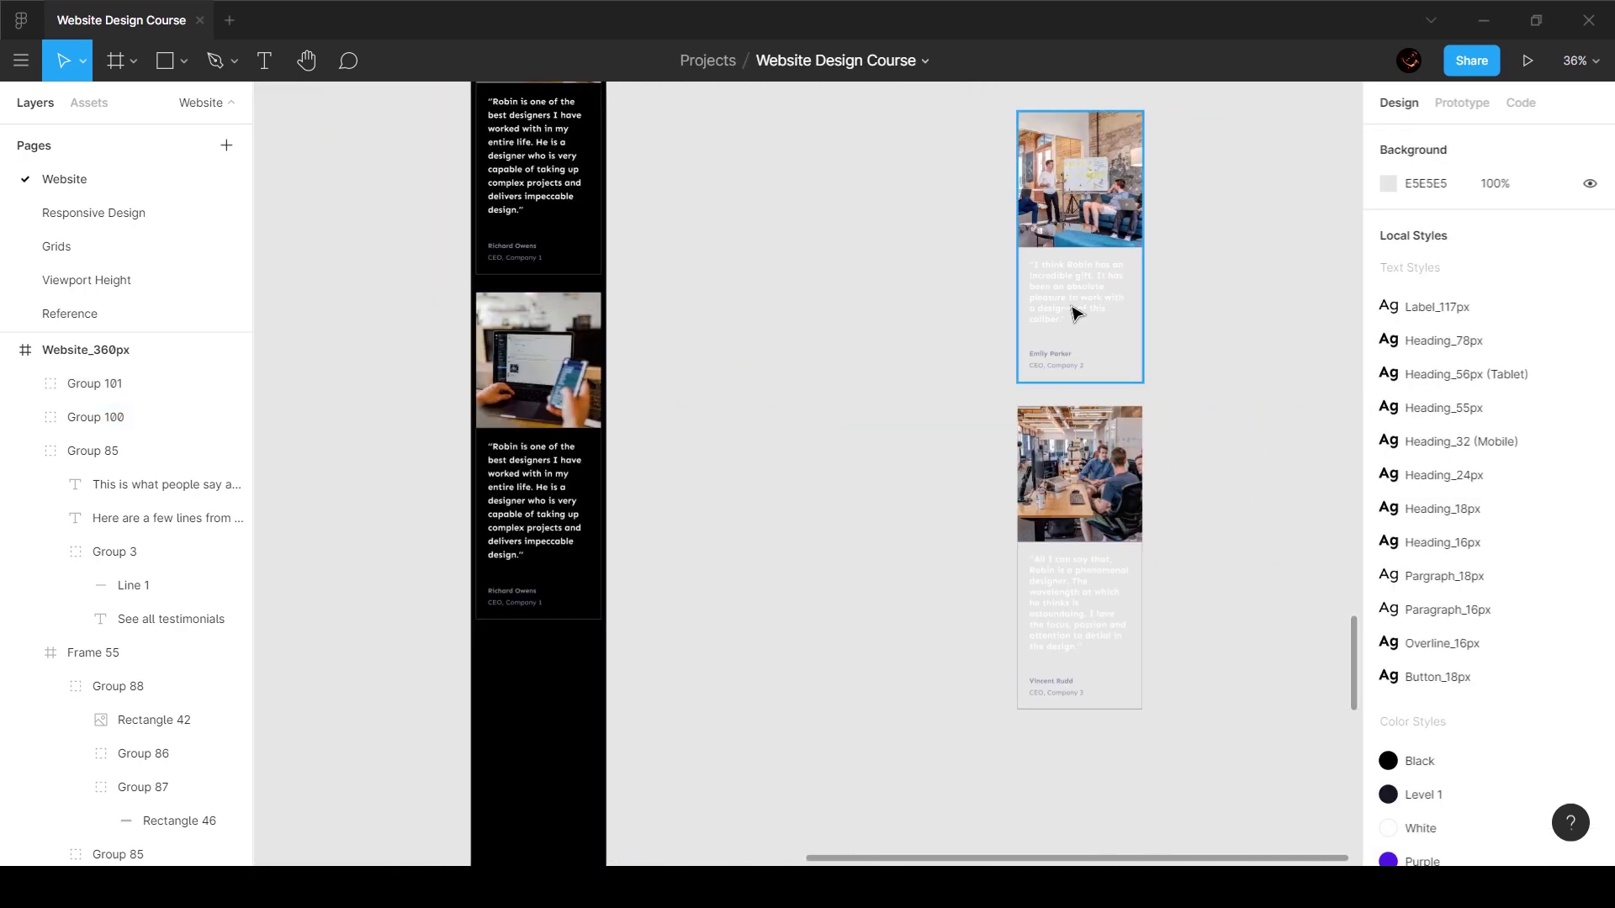
ctrl+double_click(1075, 312)
key(ctrl+c)
double_click(539, 461)
key(ctrl+v)
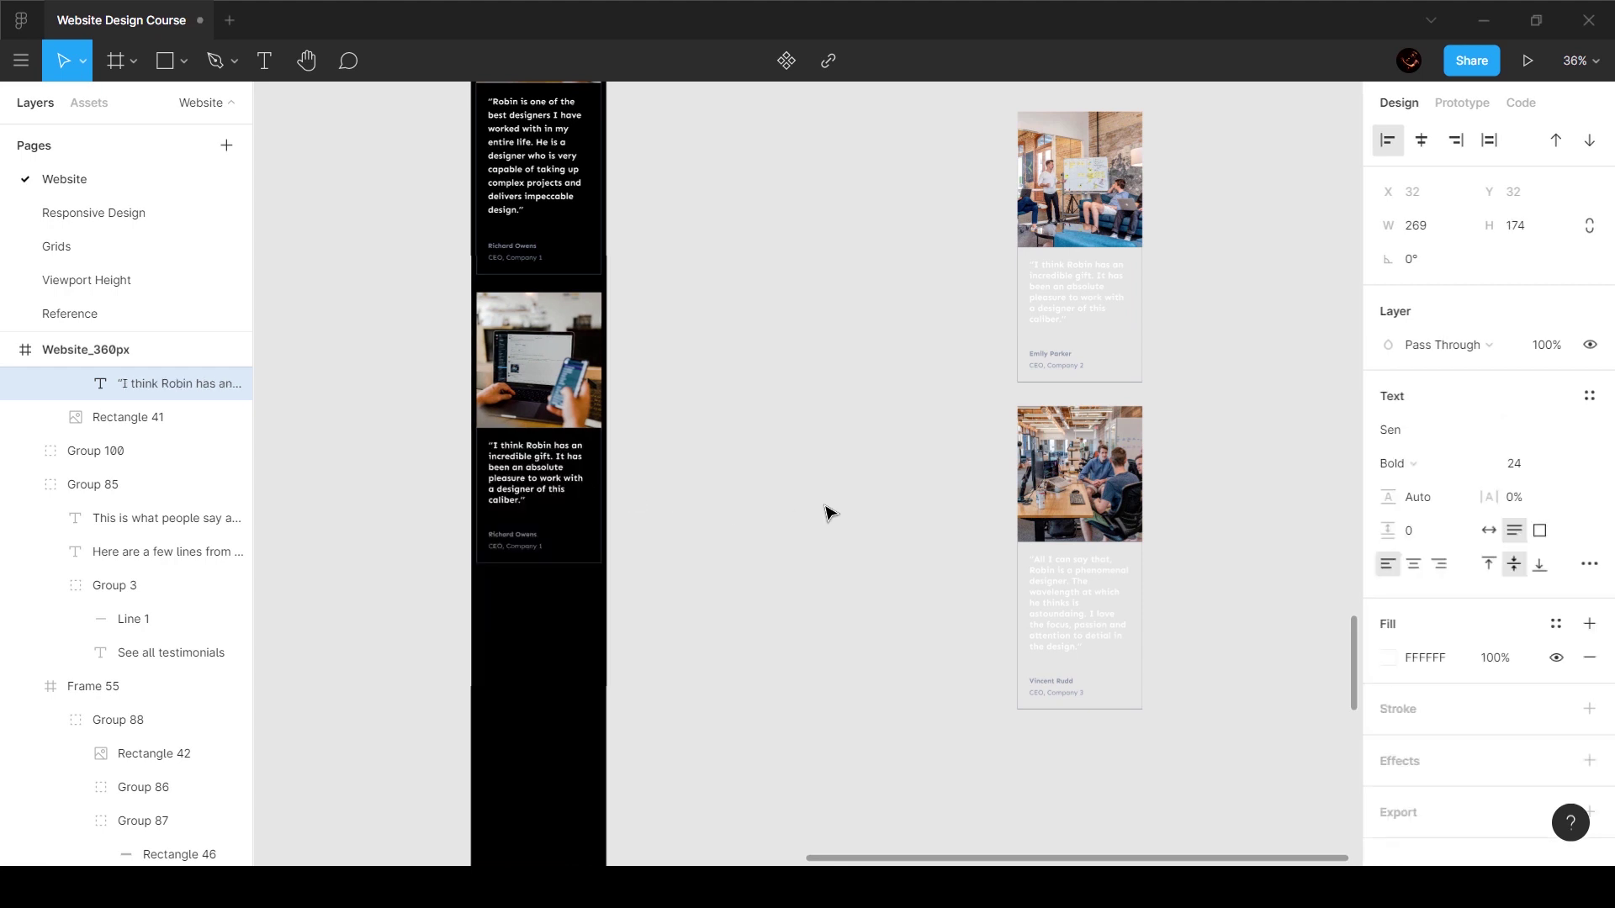
key(Escape)
Step: Copy the photo's properties from the Company 2 card in Frame 50 and paste them onto the duplicated card's photo
ctrl+click(1077, 210)
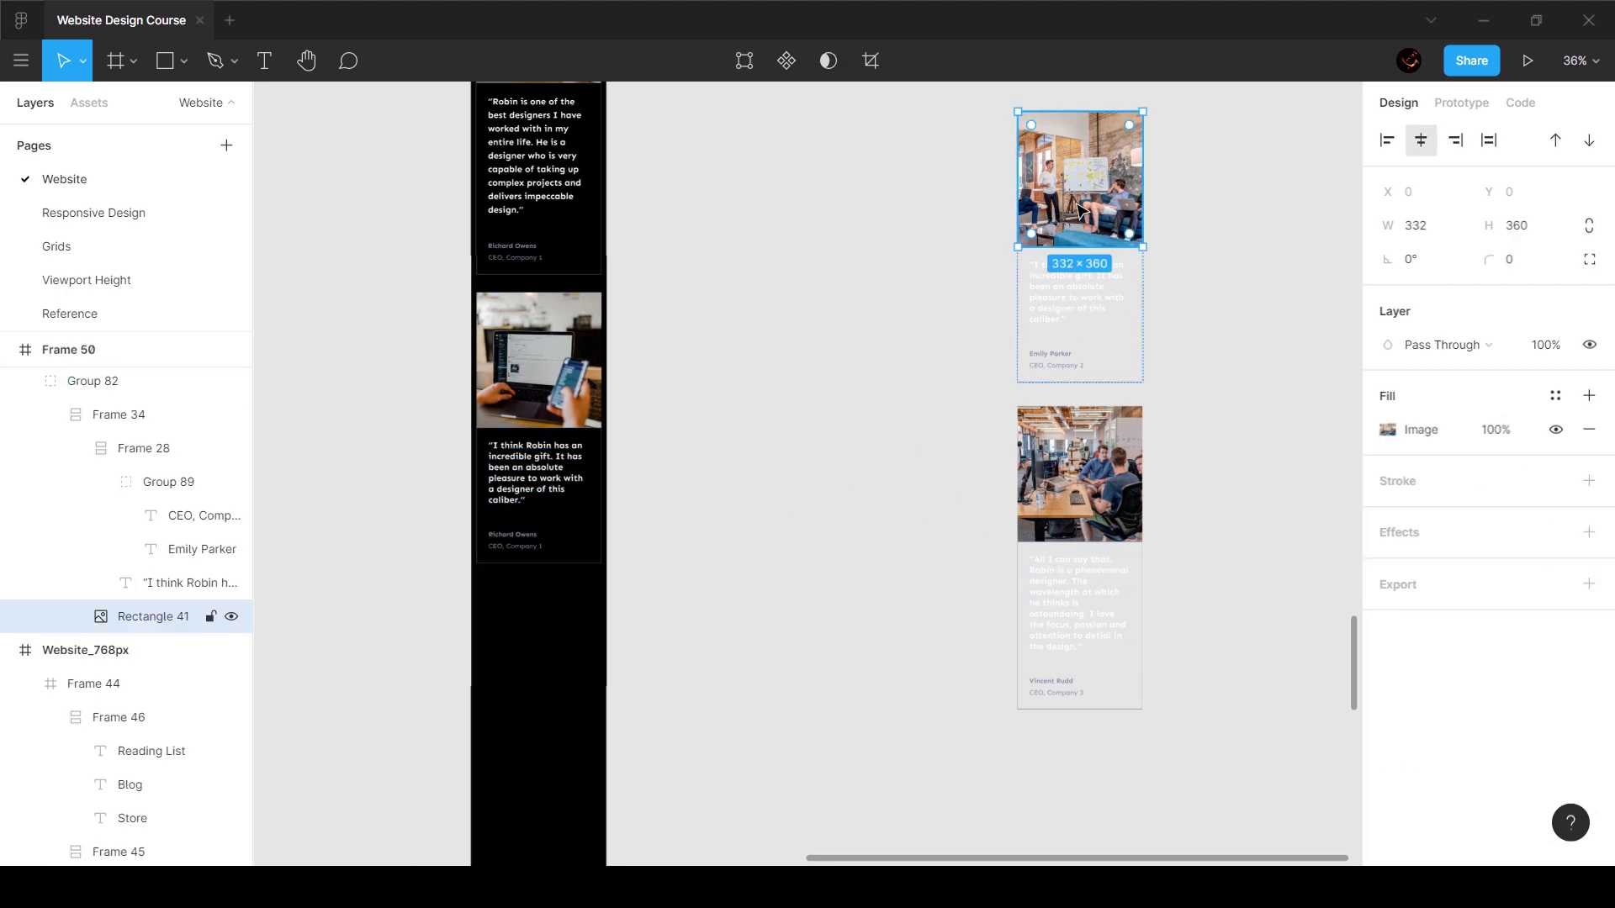
key(ctrl+alt+c)
ctrl+click(553, 335)
key(ctrl+alt+v)
Step: Update the second card's credit with the matching client's name and the title CEO, Company 2
ctrl+scroll(451, 477, up, 5)
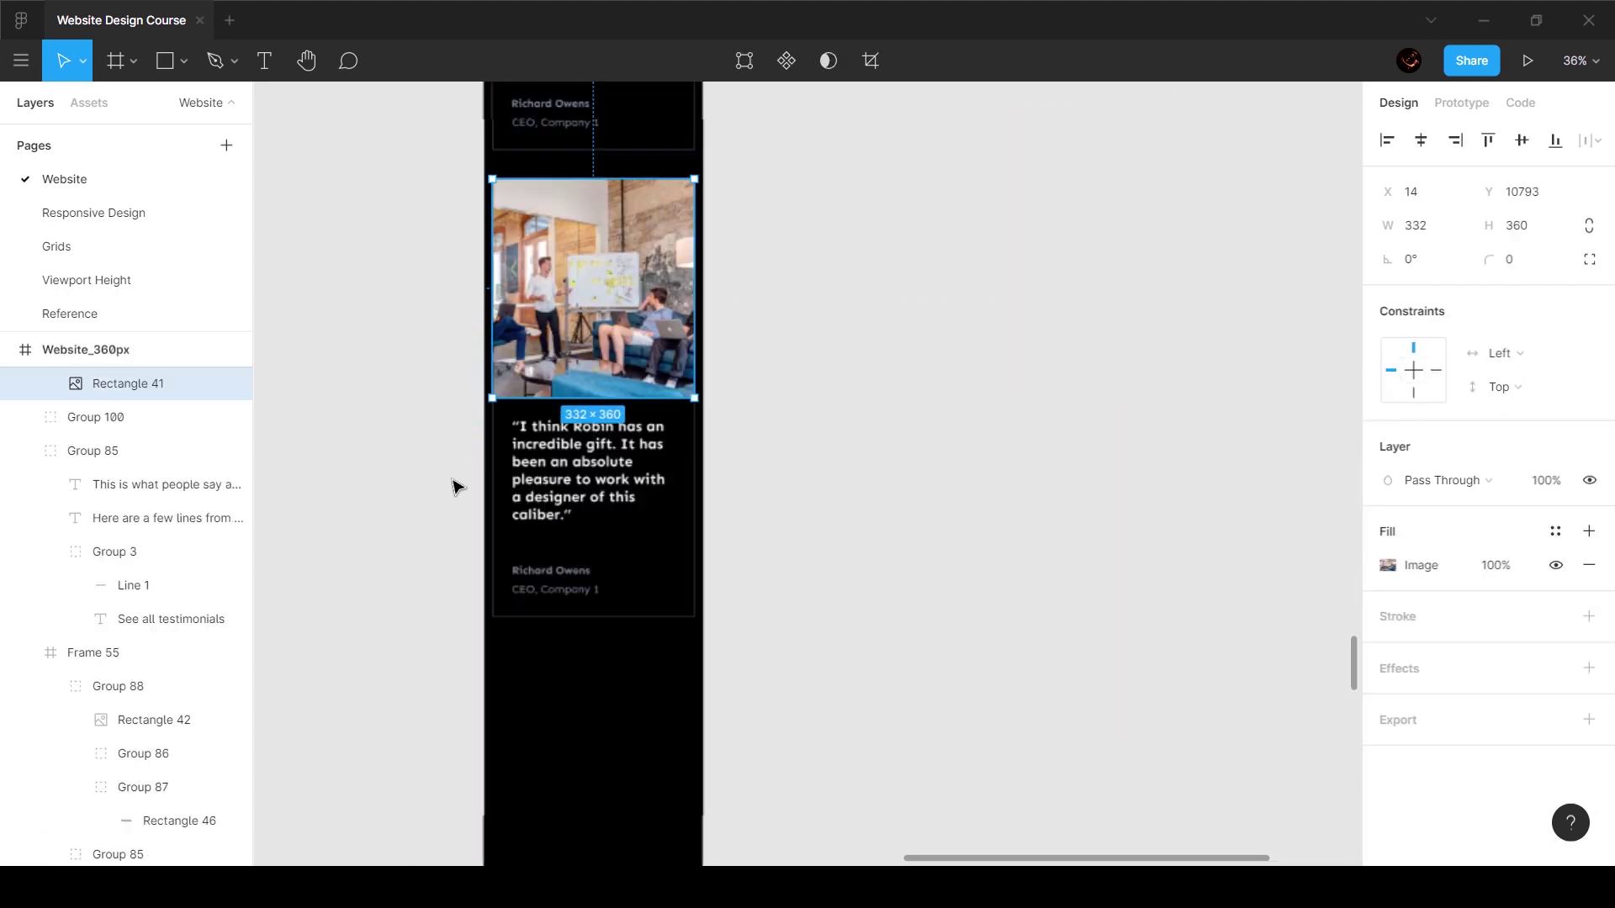
ctrl+click(616, 635)
double_click(615, 633)
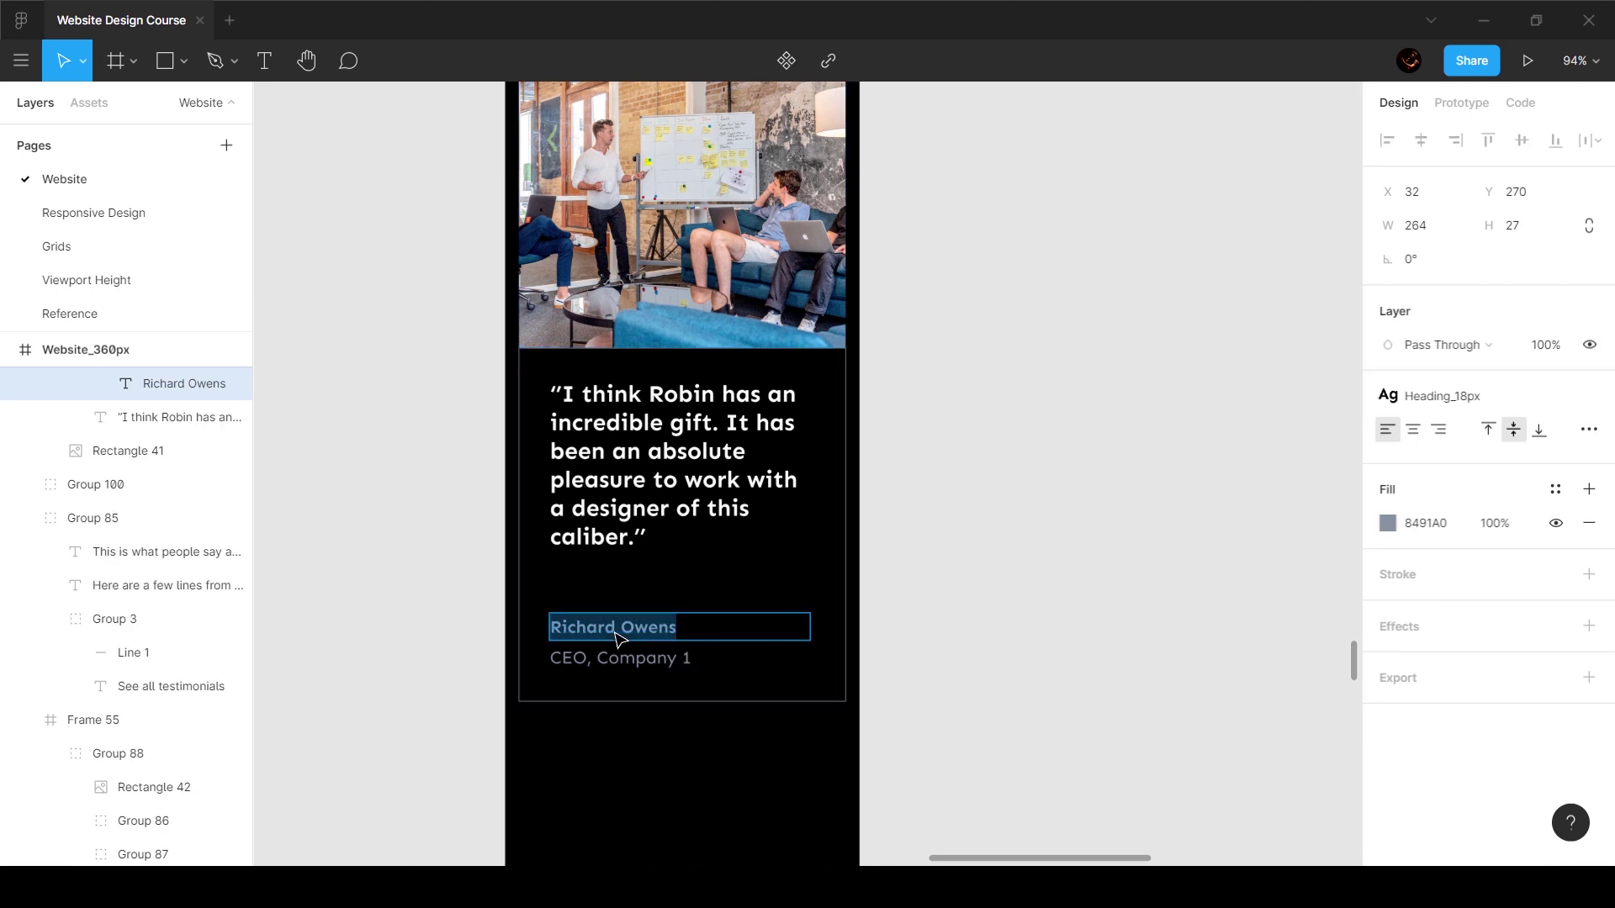
text(Emily Parker)
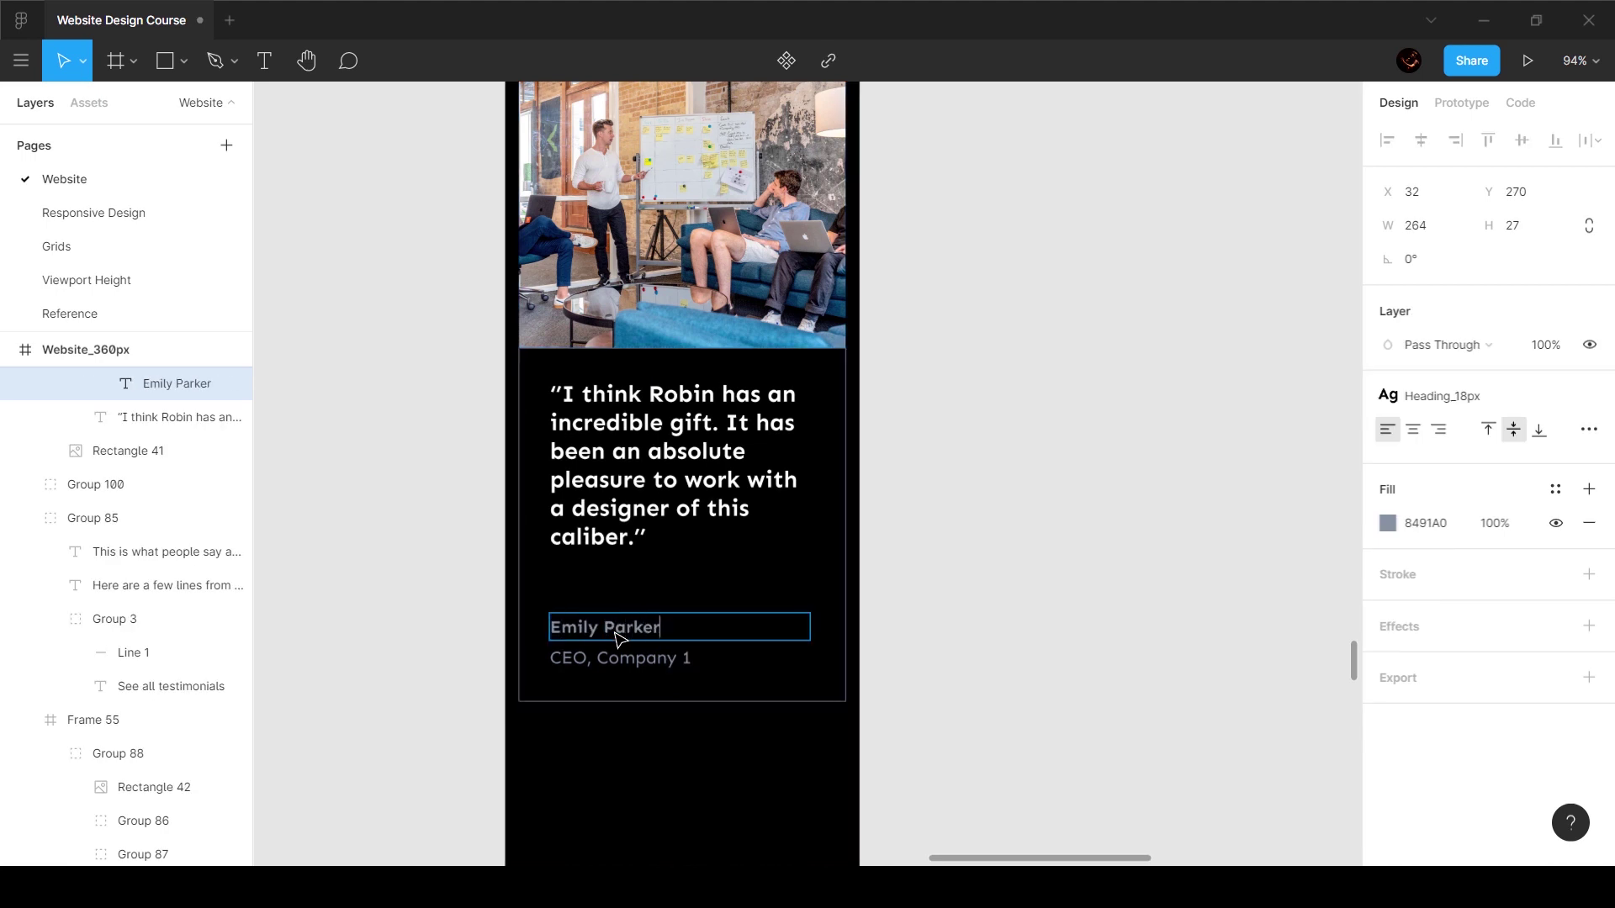
double_click(663, 665)
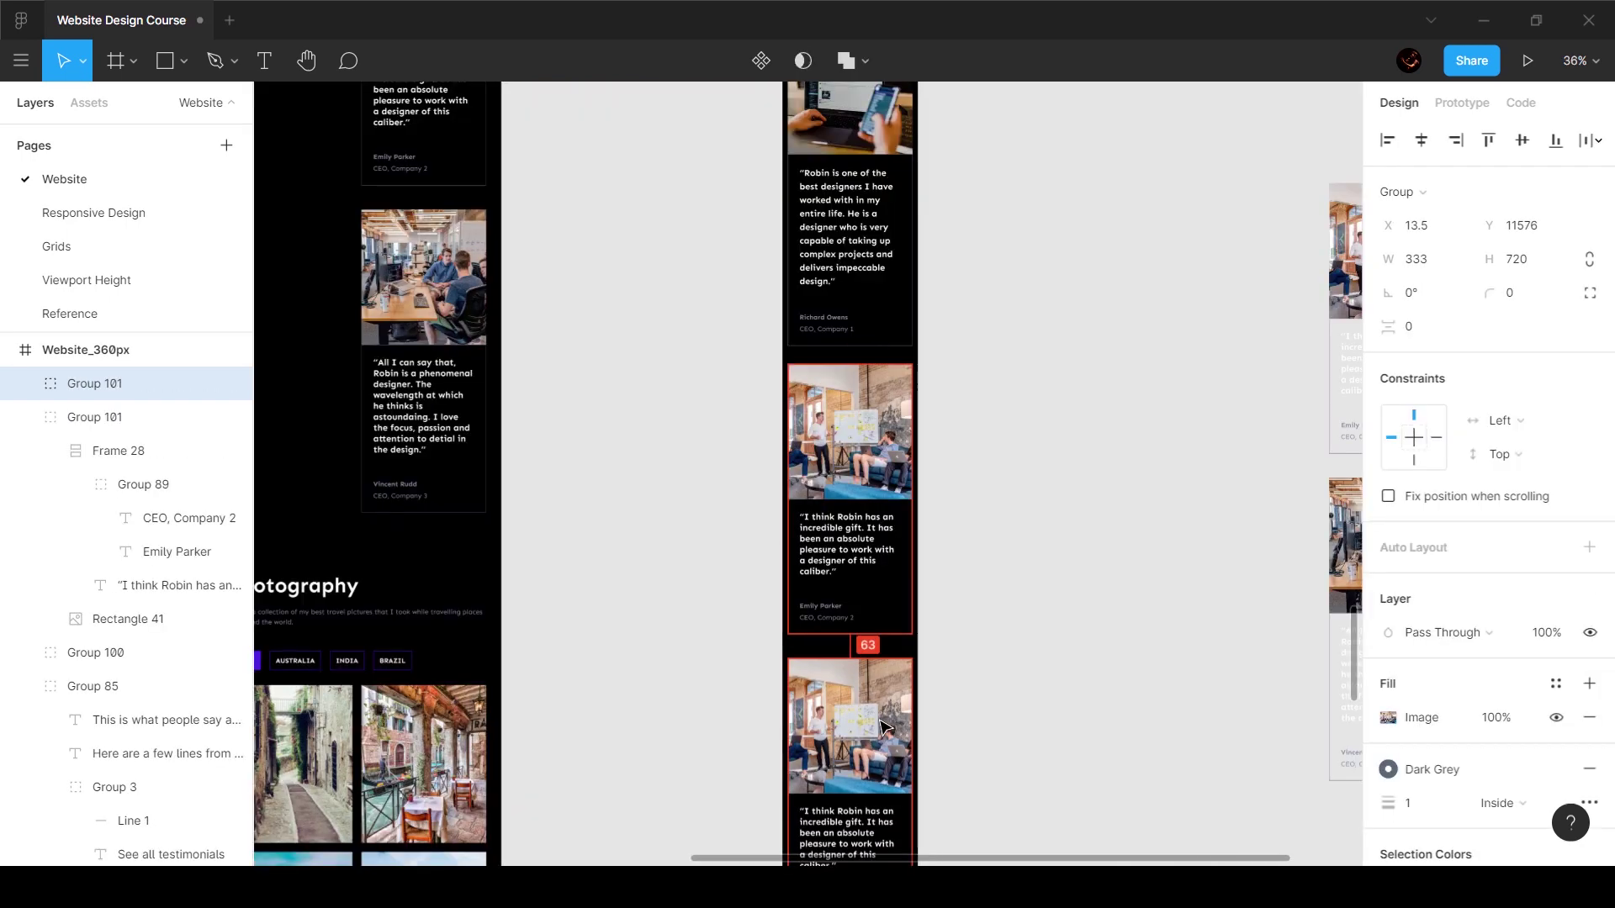
Step: Place a copy of the second testimonial card directly below it, closing the gap slightly to match the cards above
drag(879, 725, 877, 717)
click(995, 706)
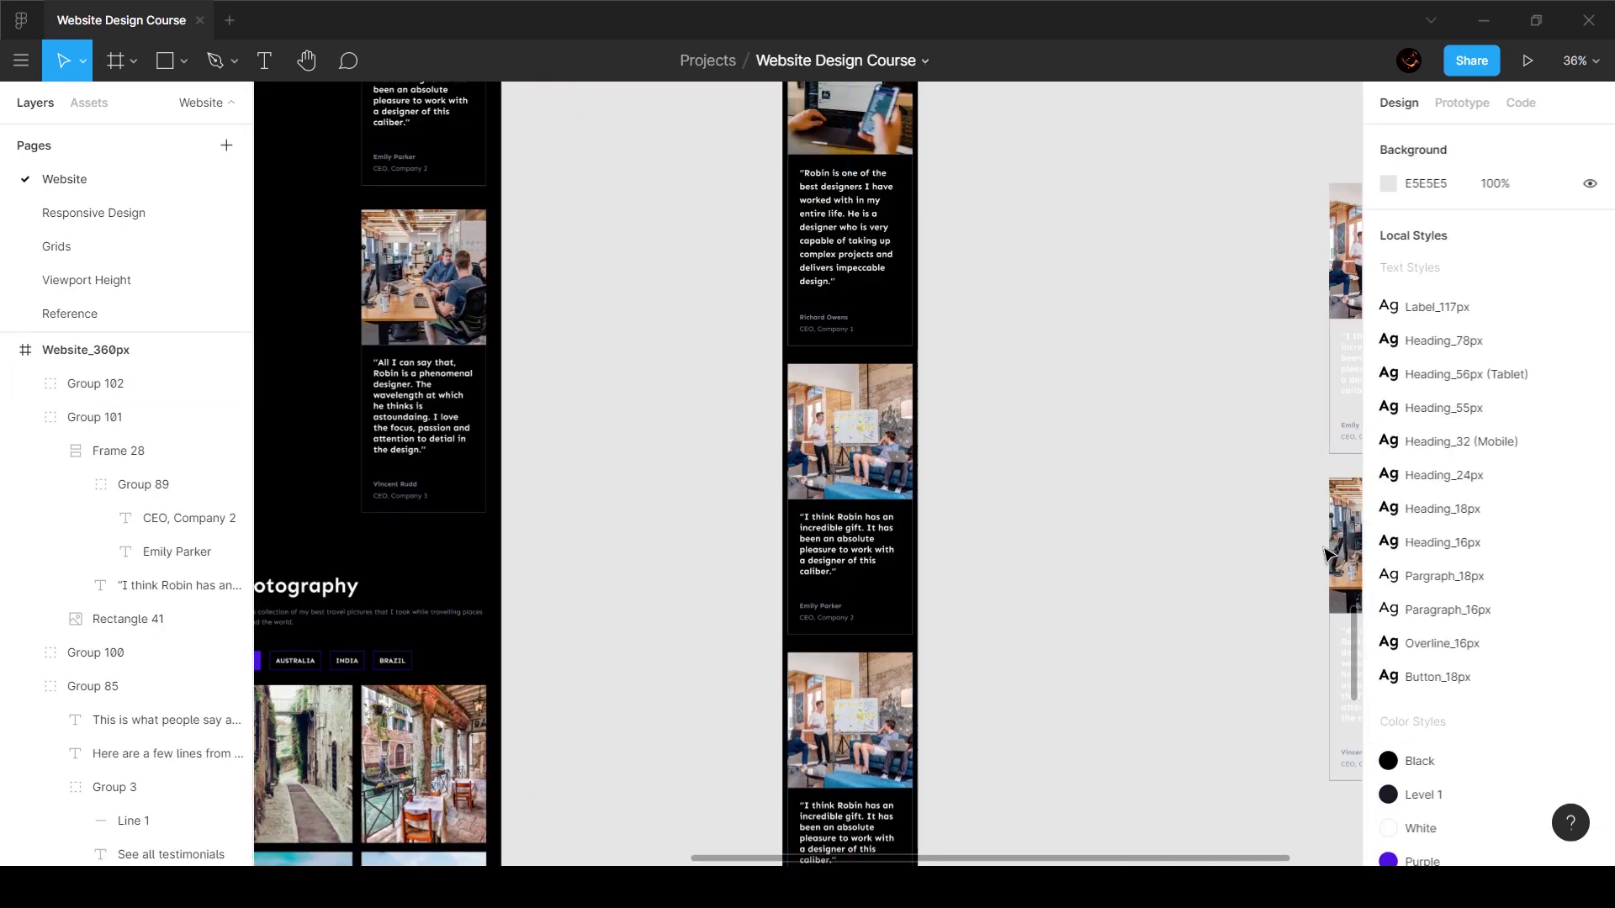
Step: Copy the photo properties from the third testimonial in Frame 50 and paste them onto the bottom card's photo
ctrl+click(1344, 533)
key(ctrl+alt+c)
ctrl+click(883, 717)
key(ctrl+alt+v)
click(948, 714)
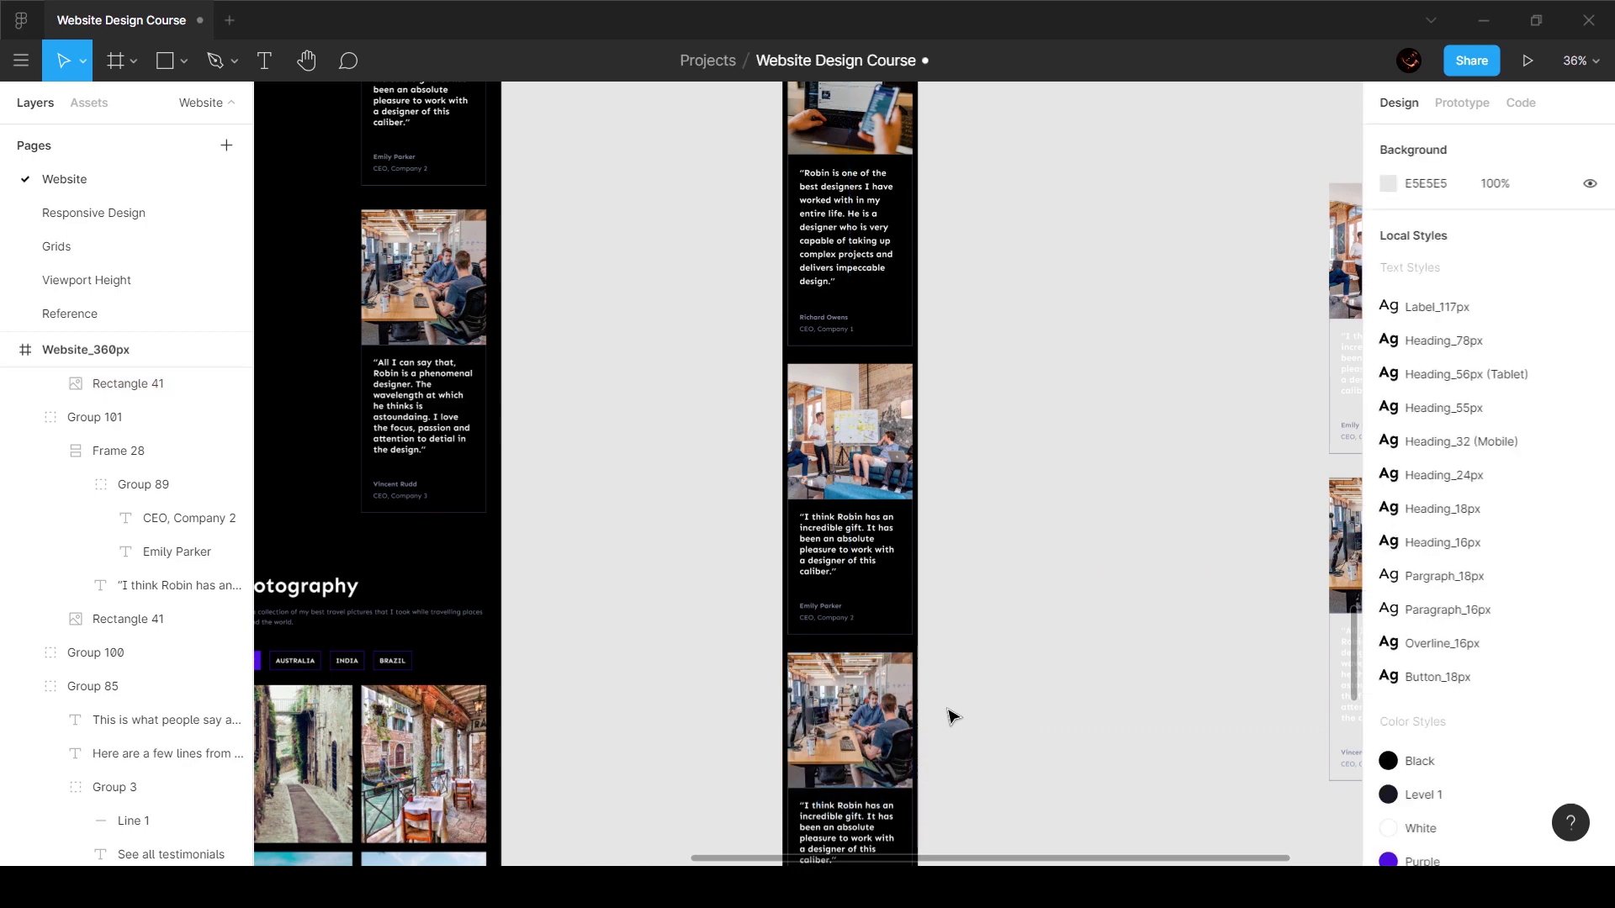
Step: Replace the bottom card's quote with the quote text copied from the Company 3 testimonial in Frame 50
scroll(1043, 605, down, 4)
scroll(1168, 477, left, 3)
click(1107, 361)
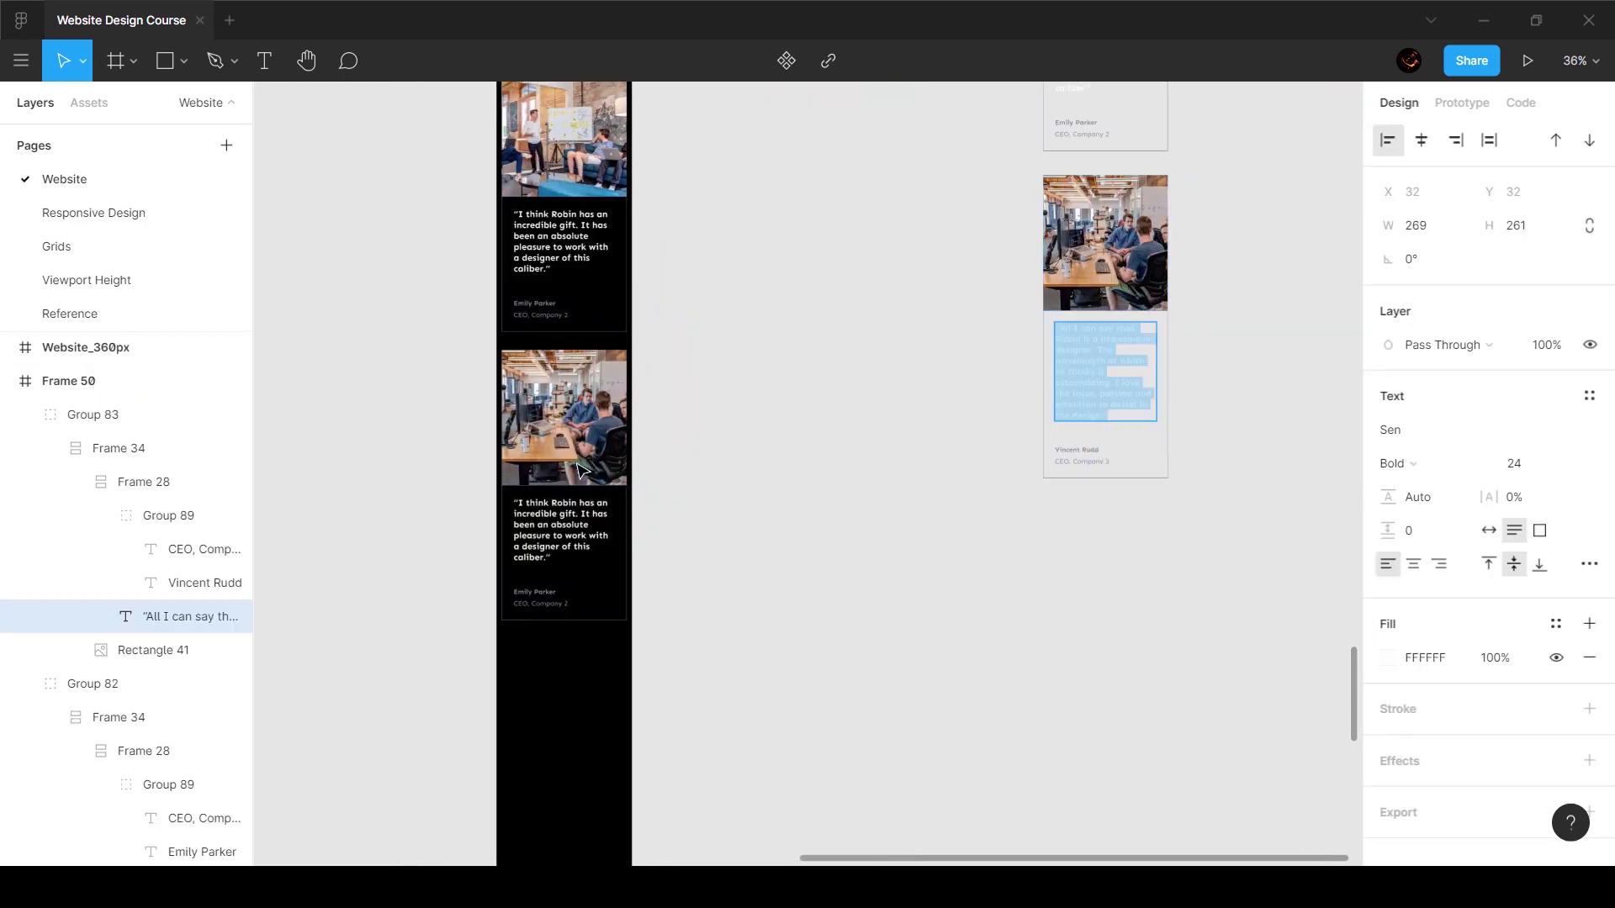
click(581, 517)
text("All I can say that, Robin is a phenomenal designer. The wavelength at which he thinks is astoundaing. I love the focus, passion and attention to detial in the design.")
click(728, 609)
click(728, 609)
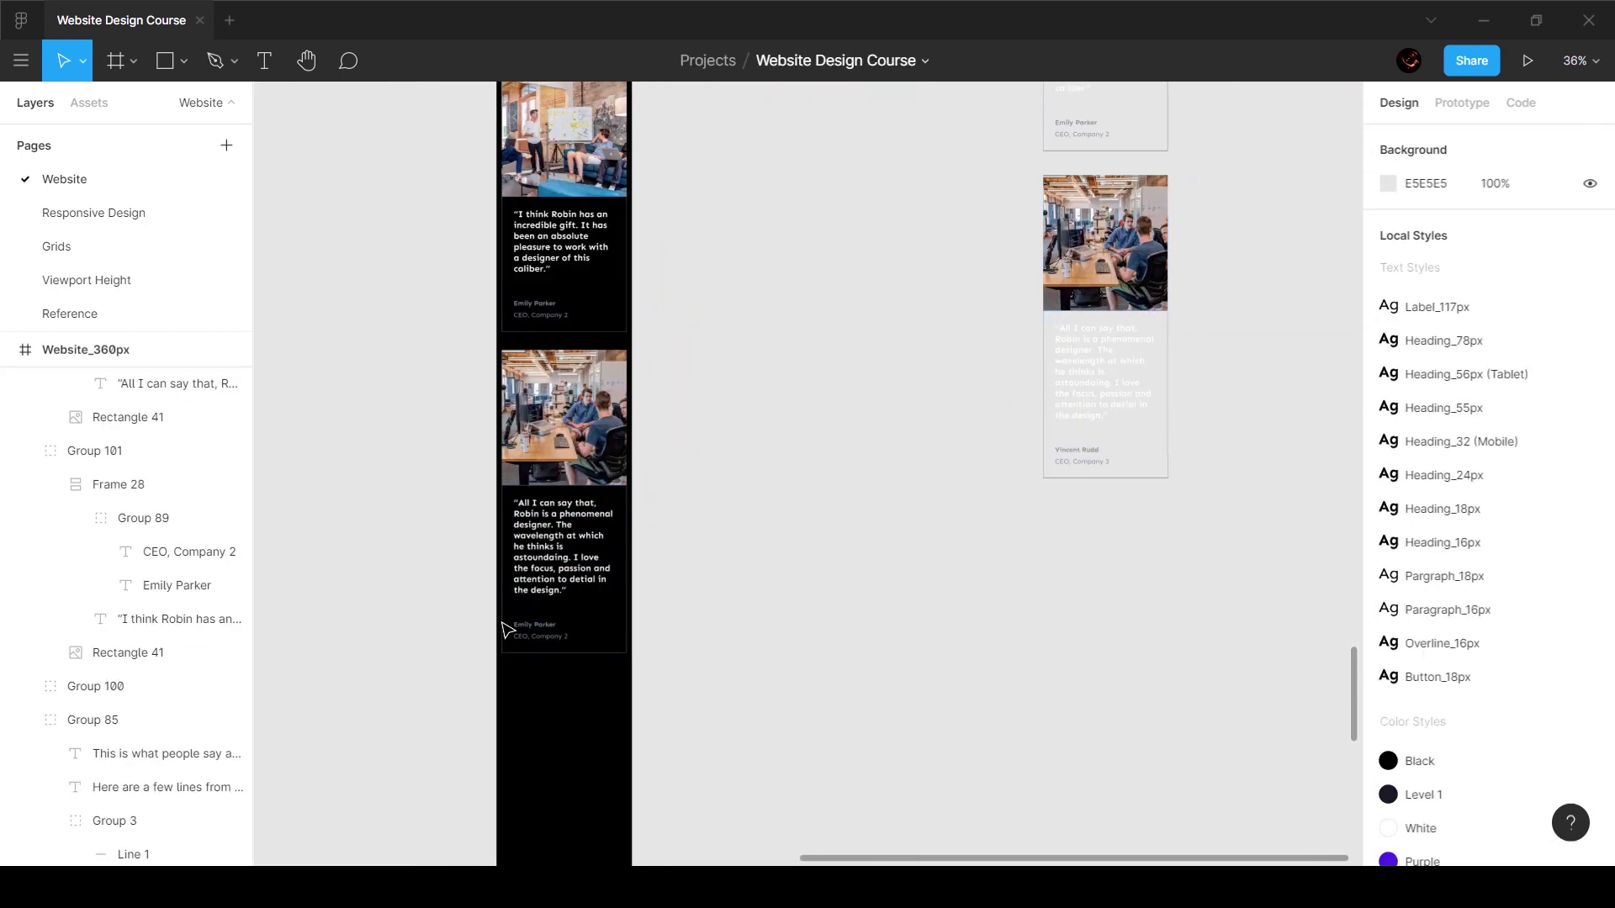
Step: Update the bottom card's credit with the matching client's name and the title CEO, Company 3
scroll(503, 624, up, 5)
double_click(641, 635)
text(Vincent Rudd)
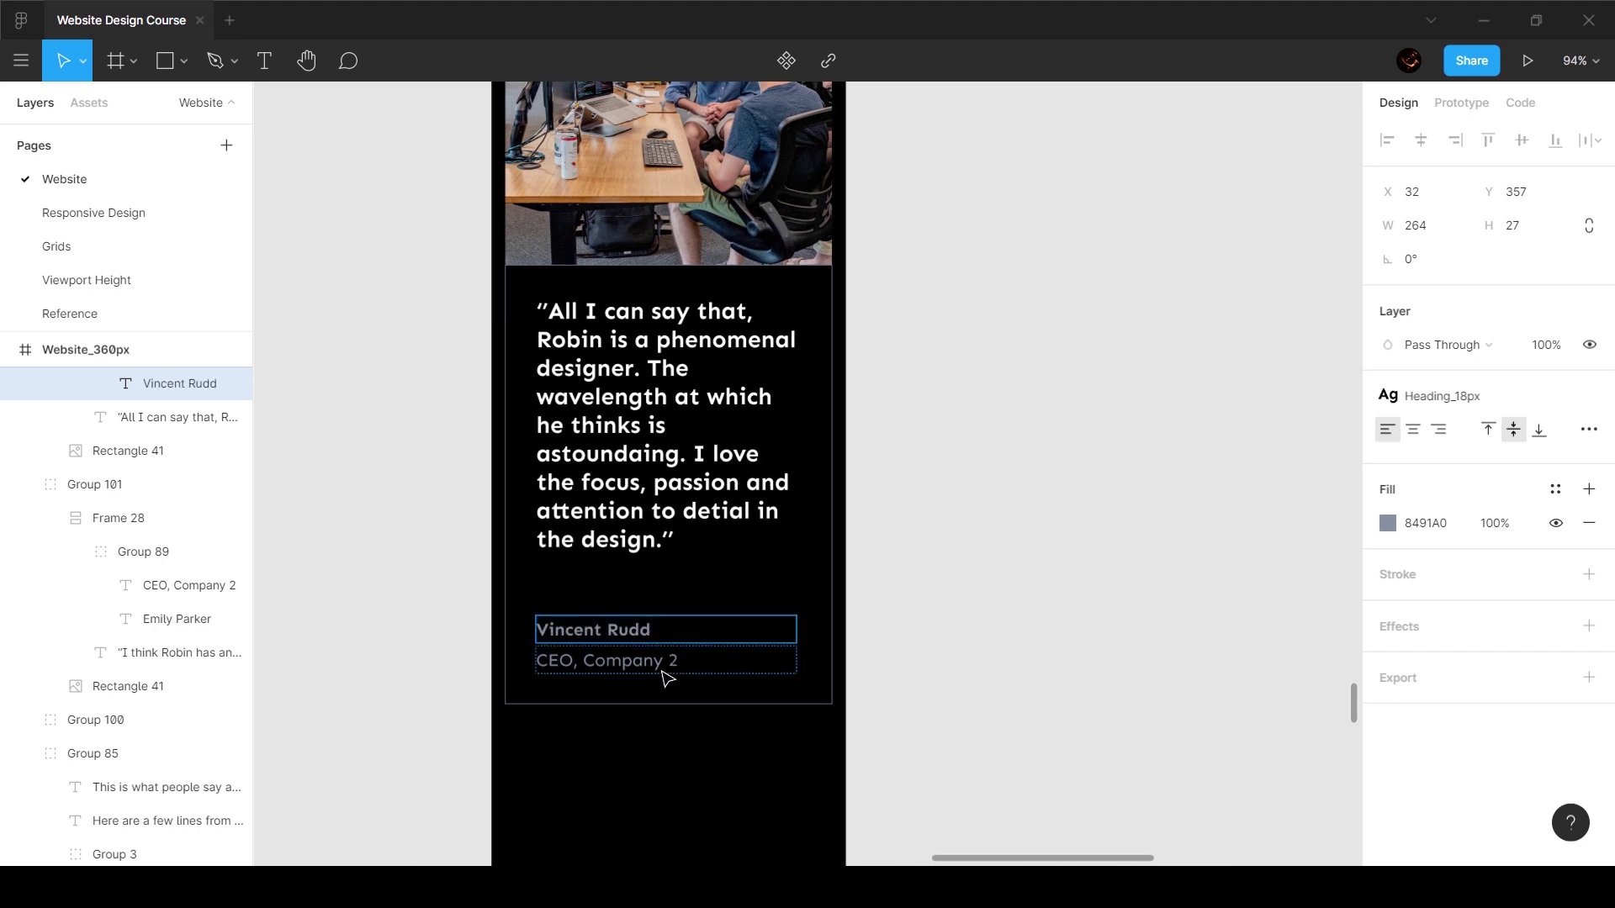
double_click(665, 665)
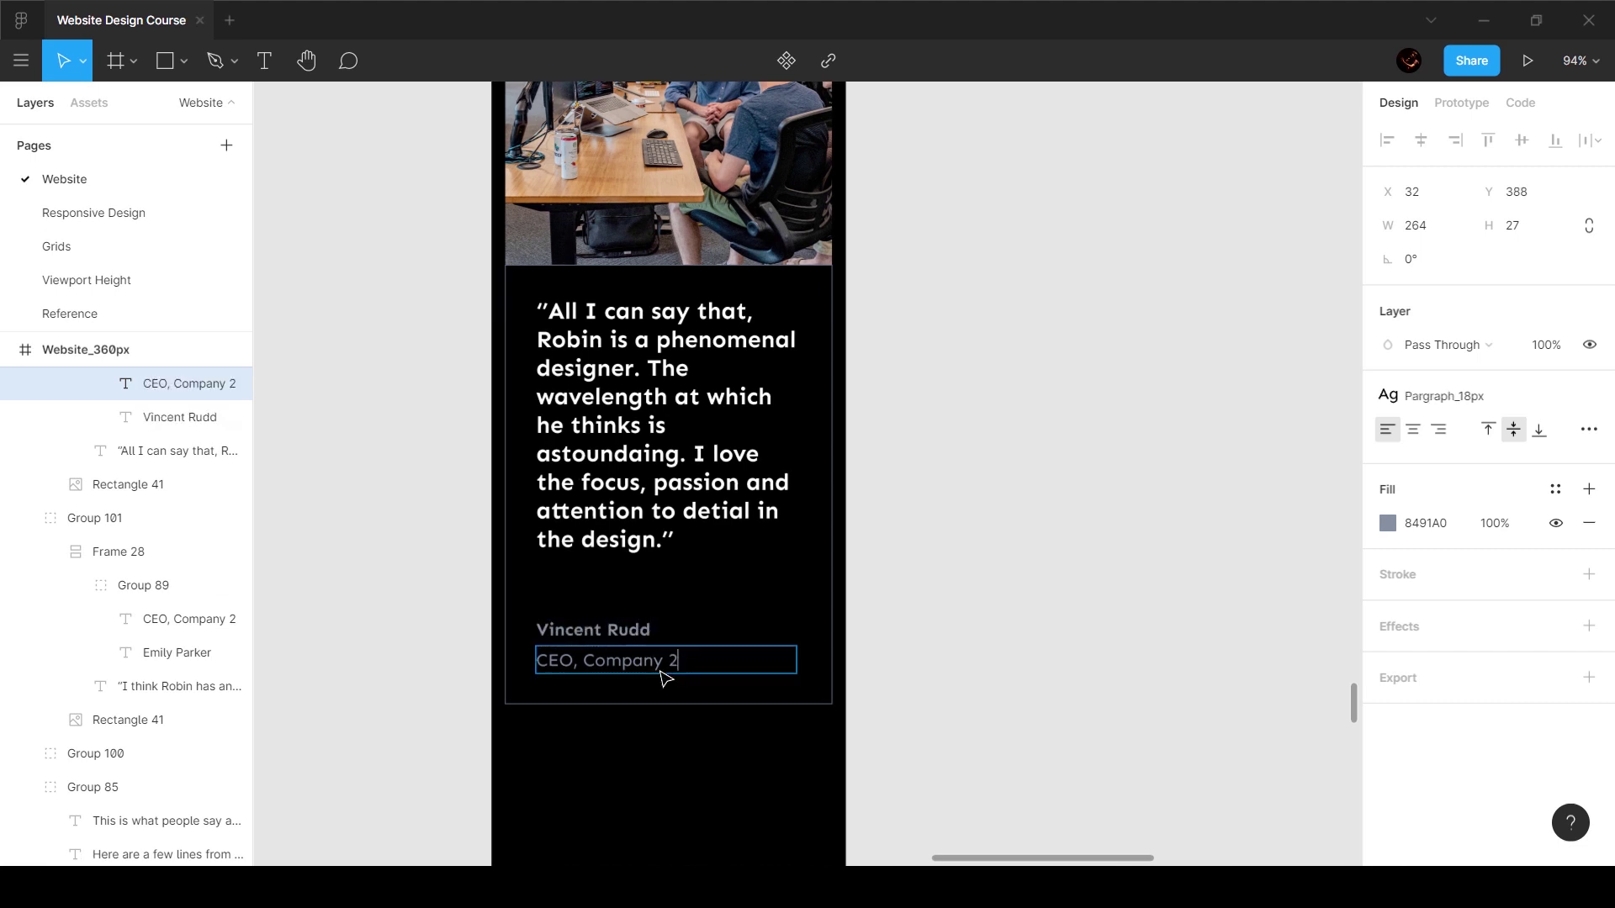
key(Escape)
click(956, 451)
Step: Delete the two leftover testimonial cards from Frame 50 beside the mobile layout
scroll(956, 451, down, 10)
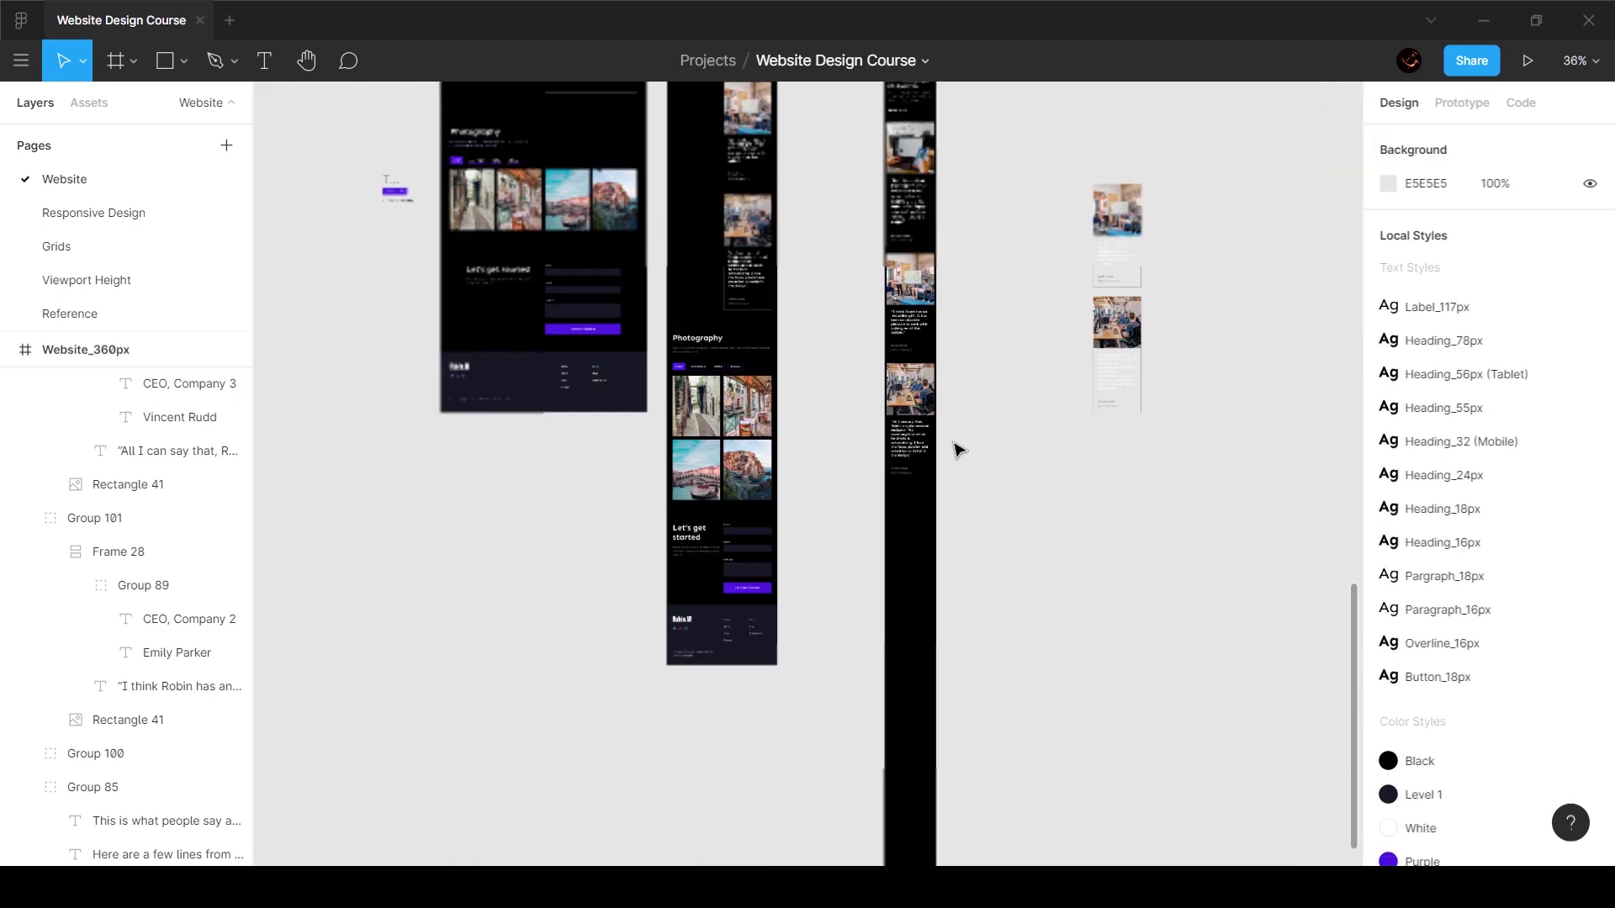
drag(1034, 180, 1181, 402)
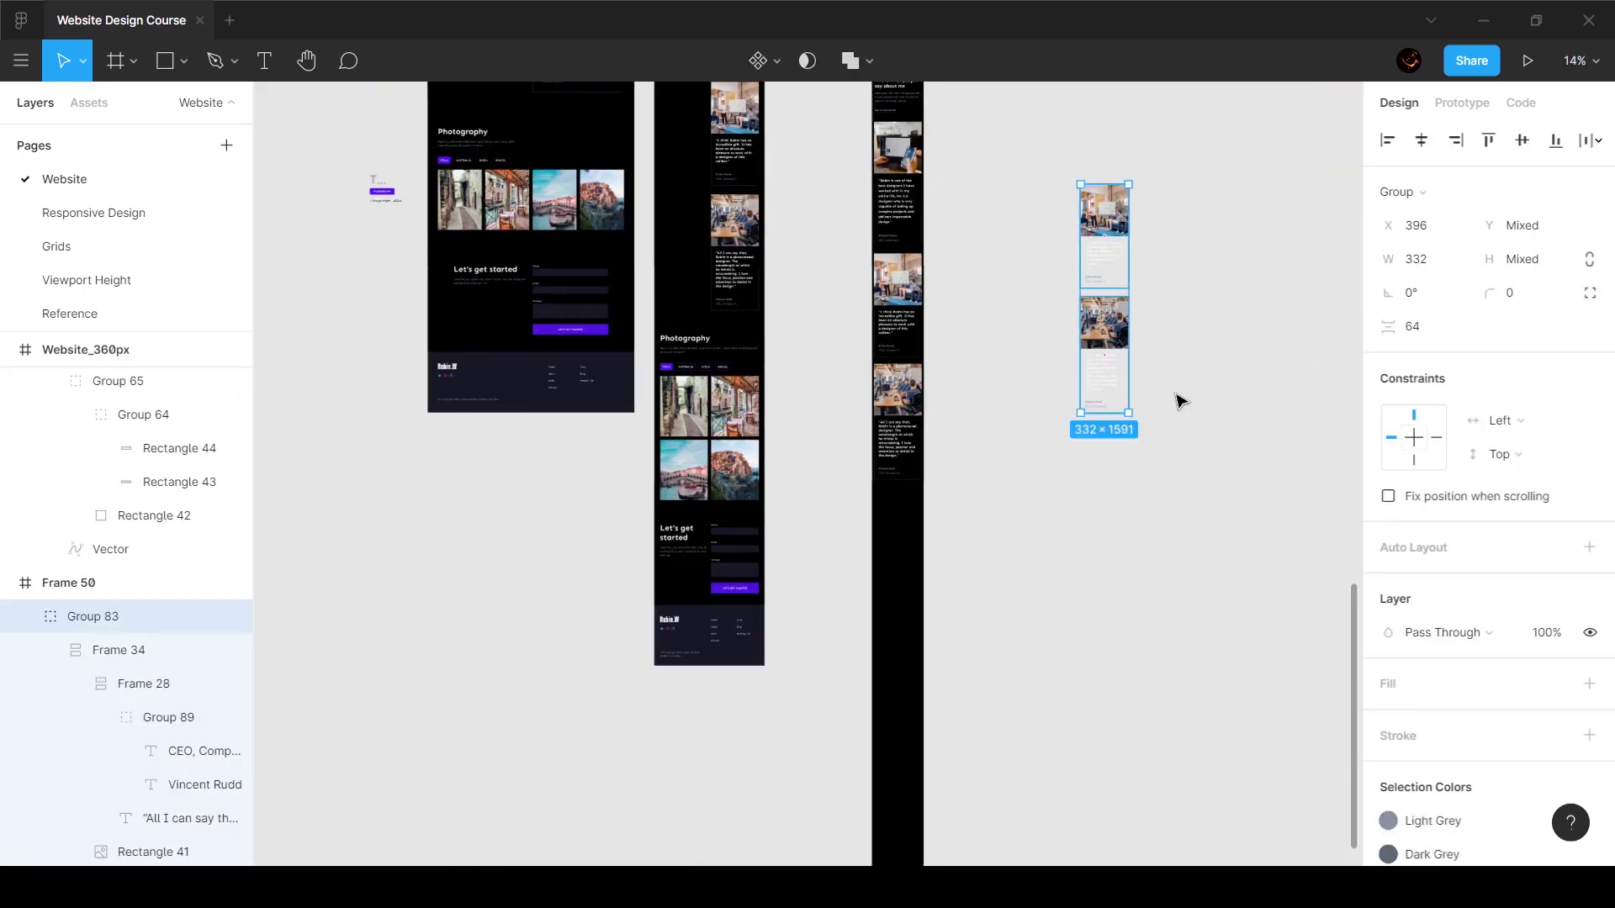
key(Delete)
Step: Wrap the testimonials heading and three cards in a frame, widened to 360 px and extended slightly beyond its content vertically
scroll(898, 382, up, 2)
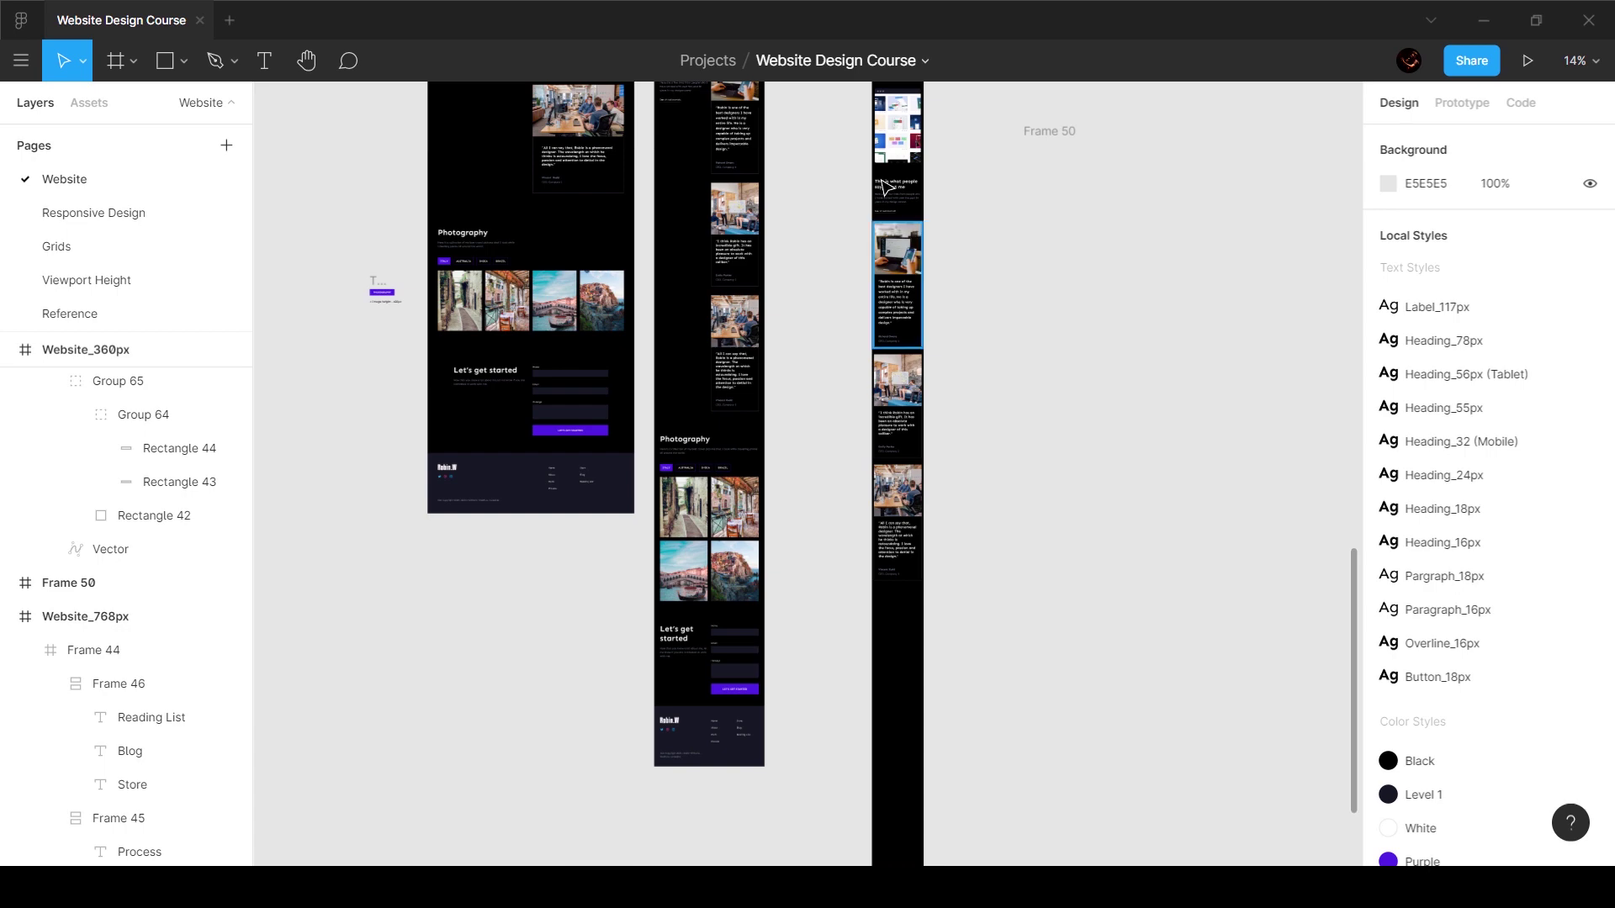
drag(898, 291, 899, 522)
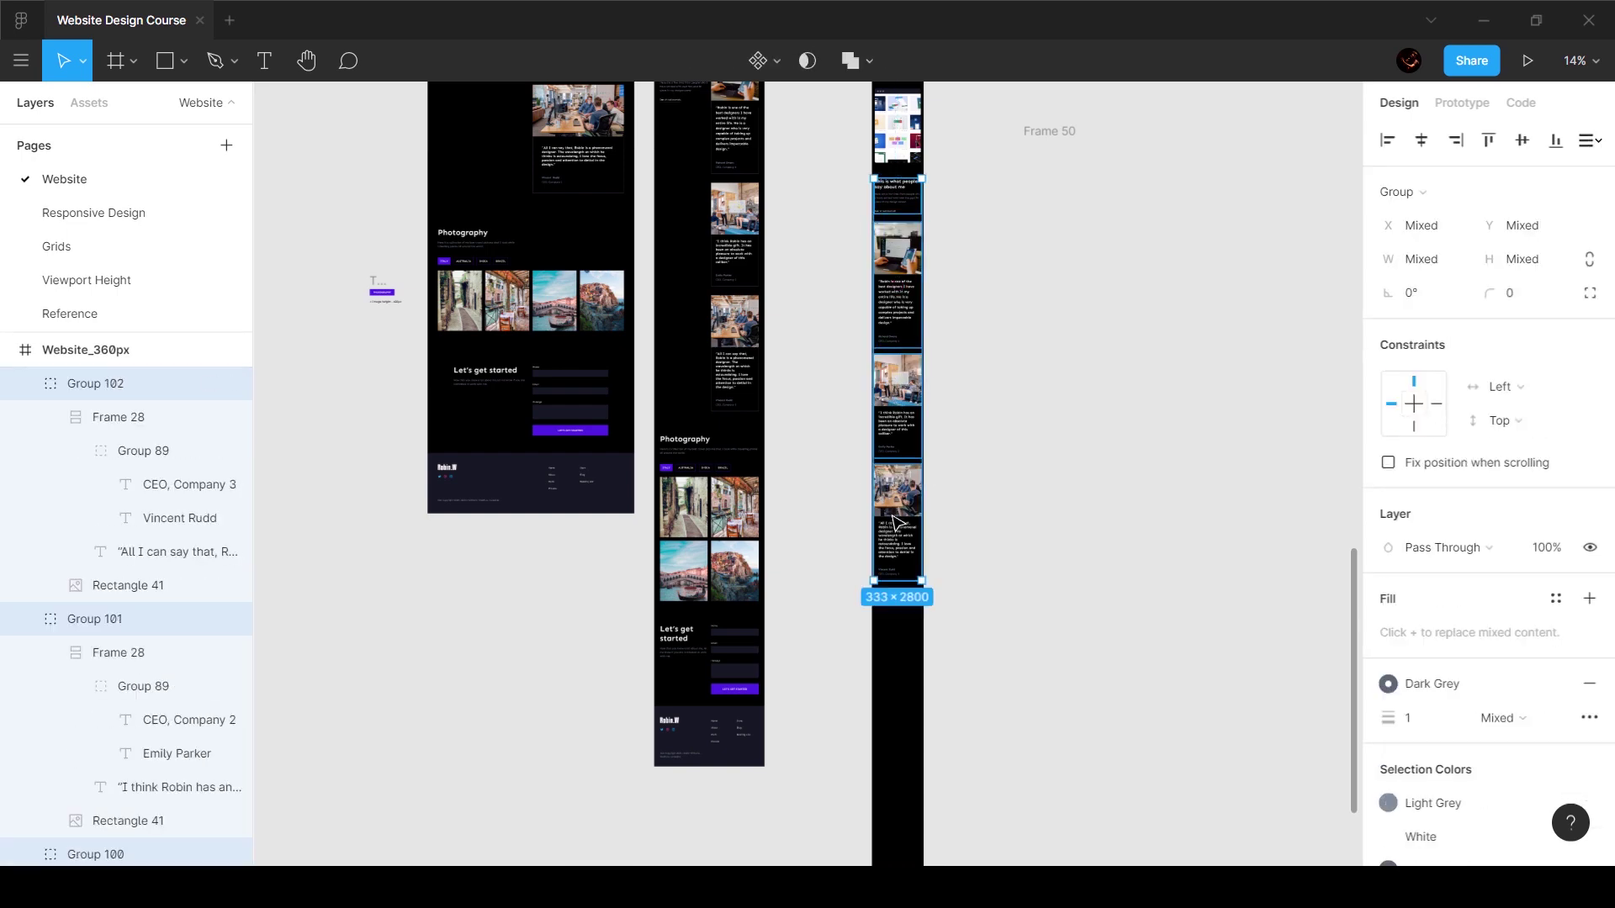
right_click(876, 312)
click(993, 462)
scroll(971, 368, up, 10)
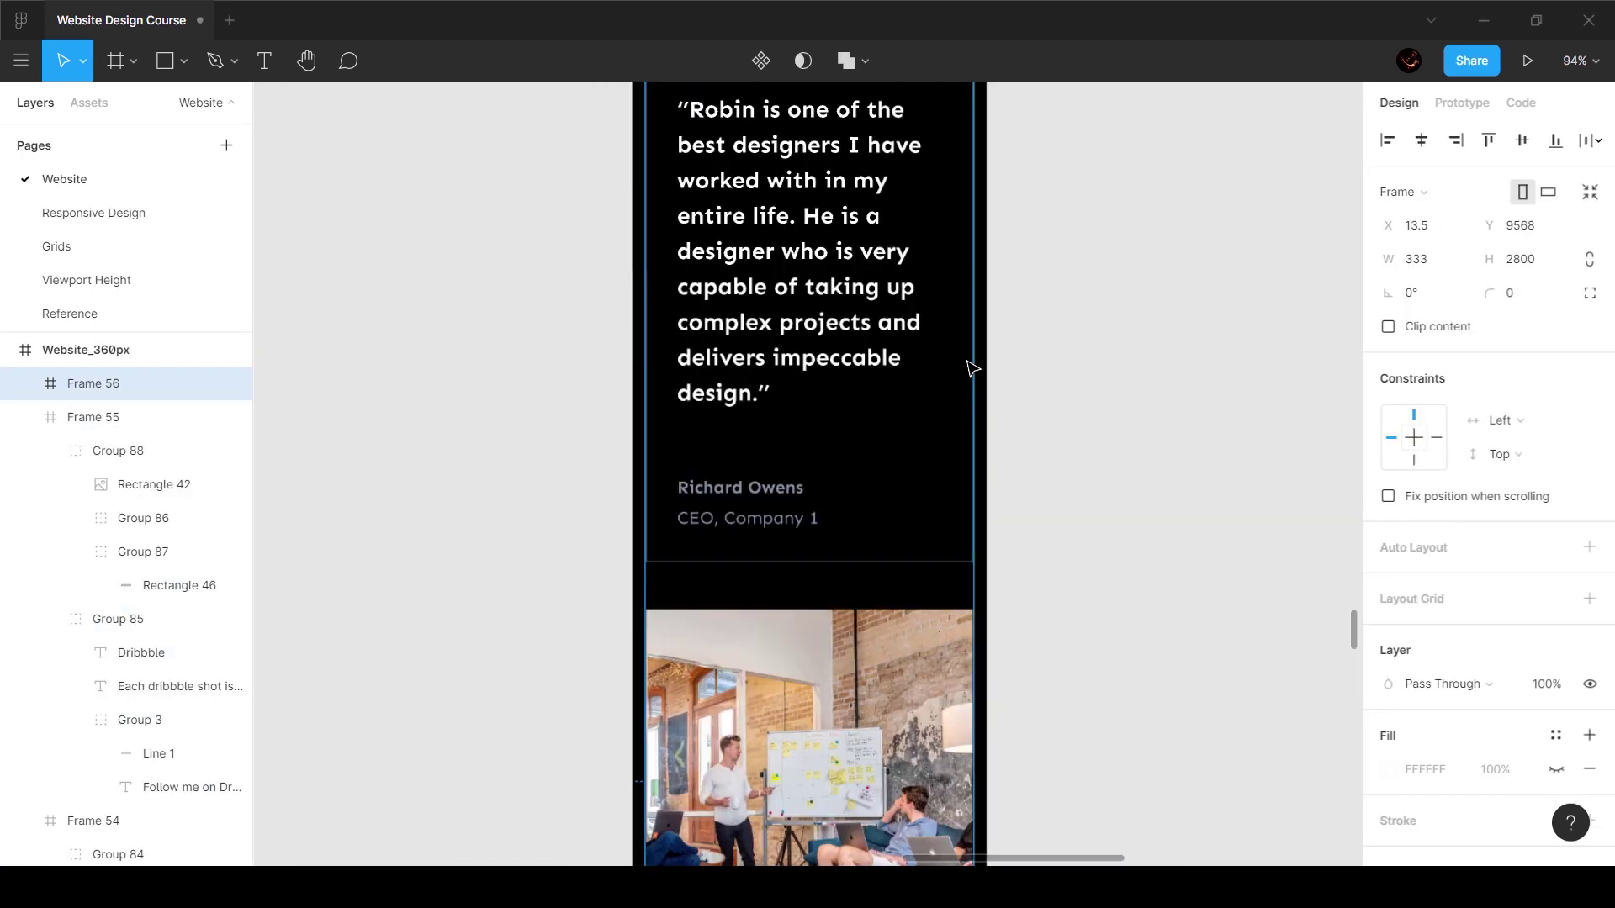
drag(971, 368, 994, 368)
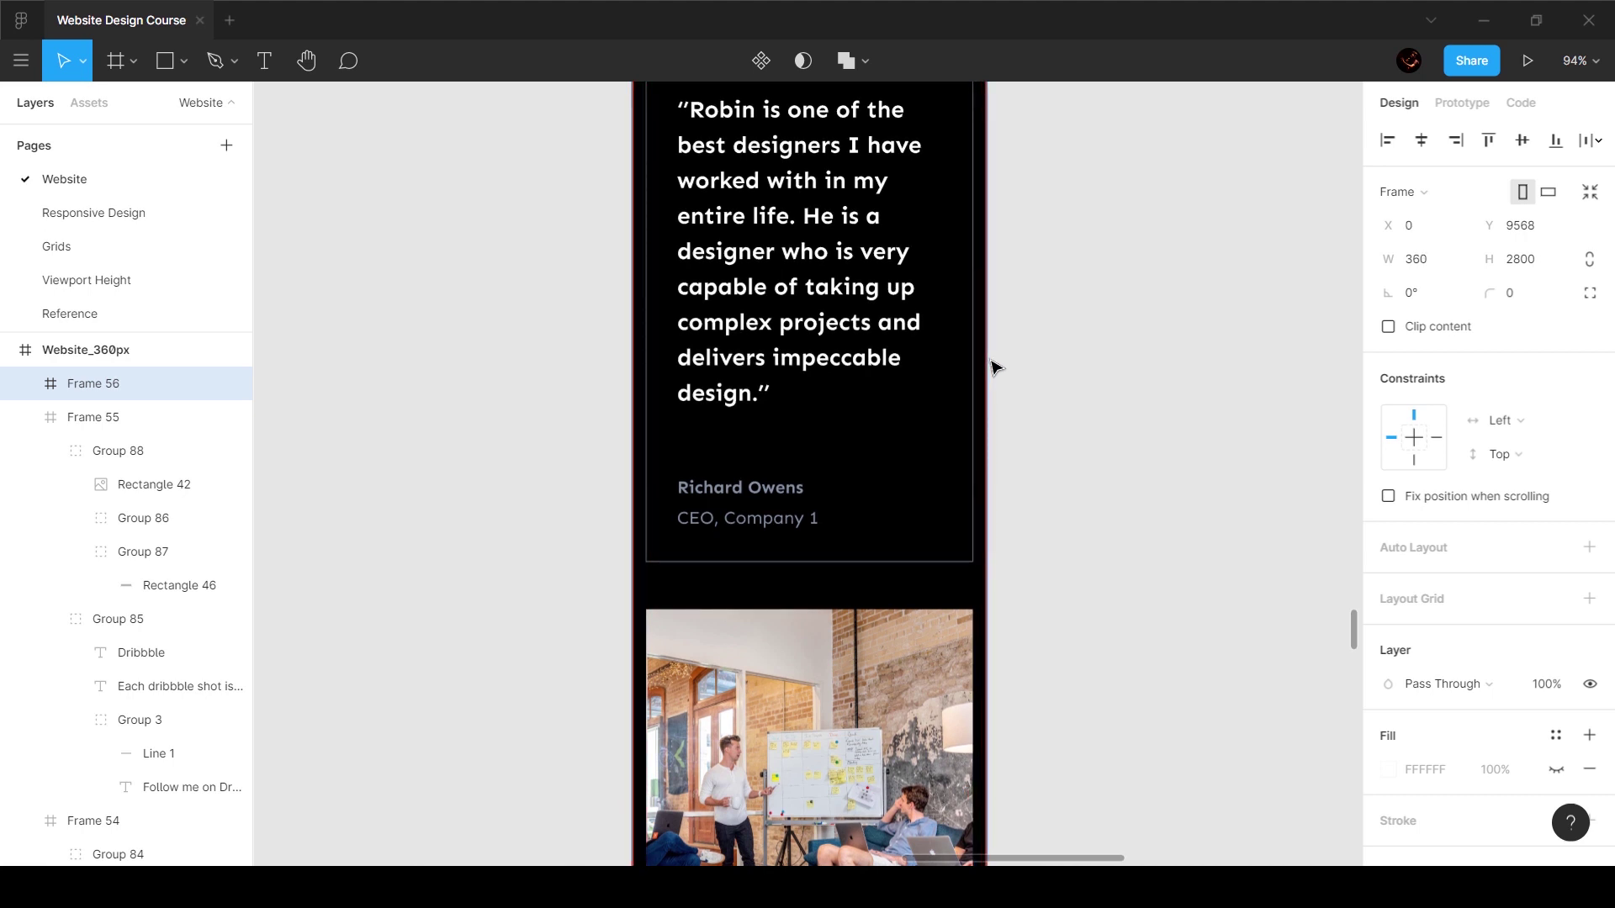
drag(993, 368, 992, 368)
scroll(992, 367, up, 7)
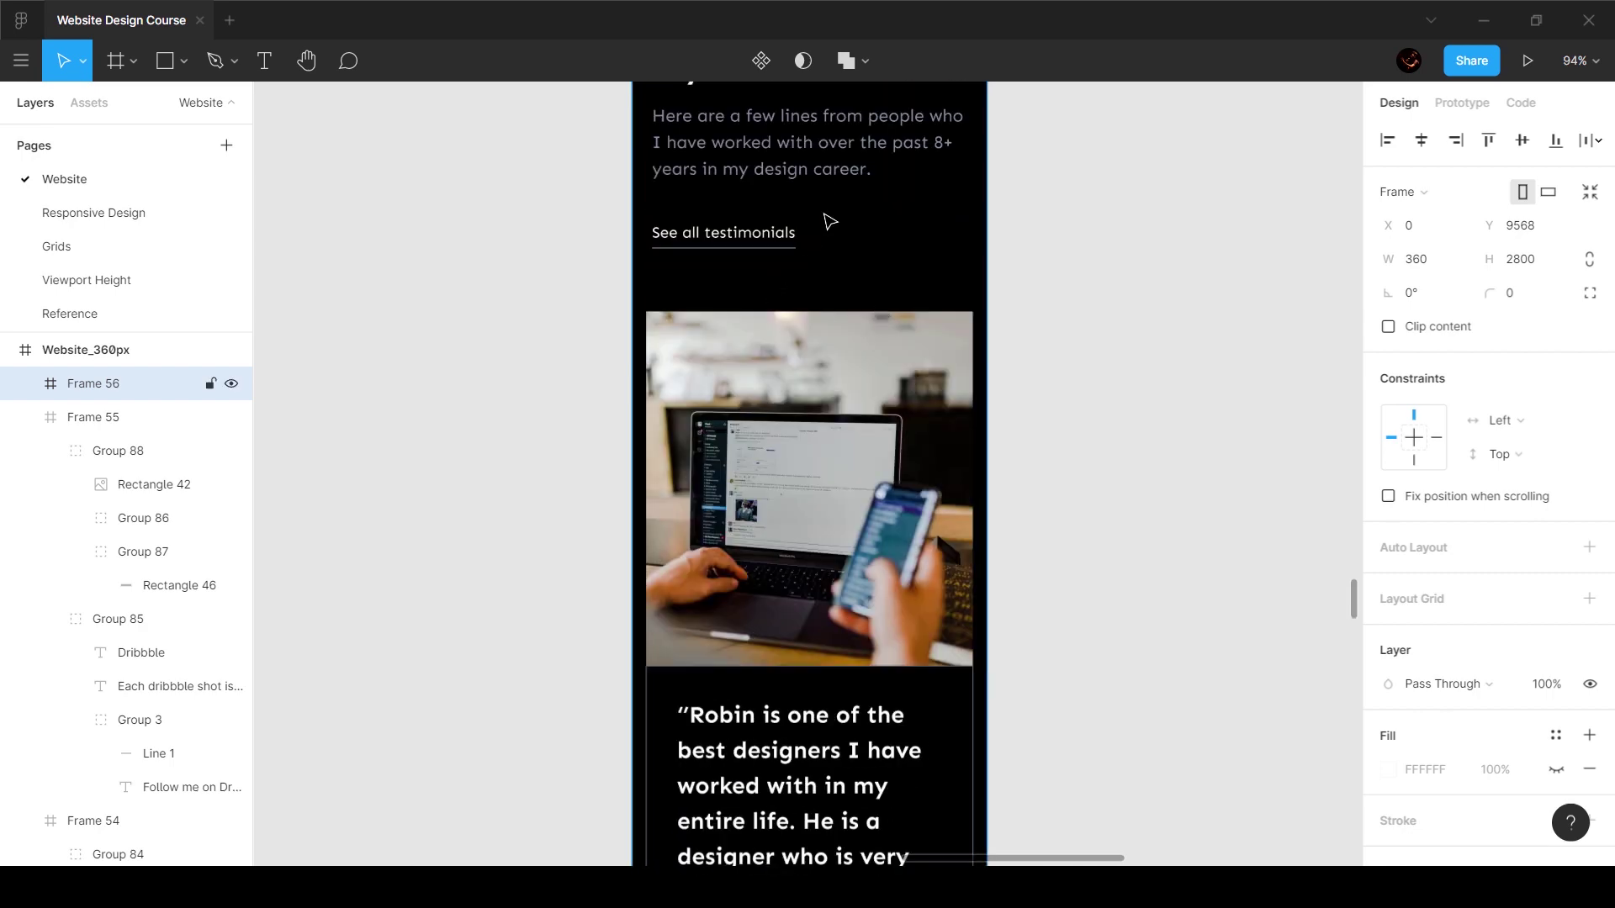
scroll(829, 221, up, 4)
drag(820, 300, 825, 275)
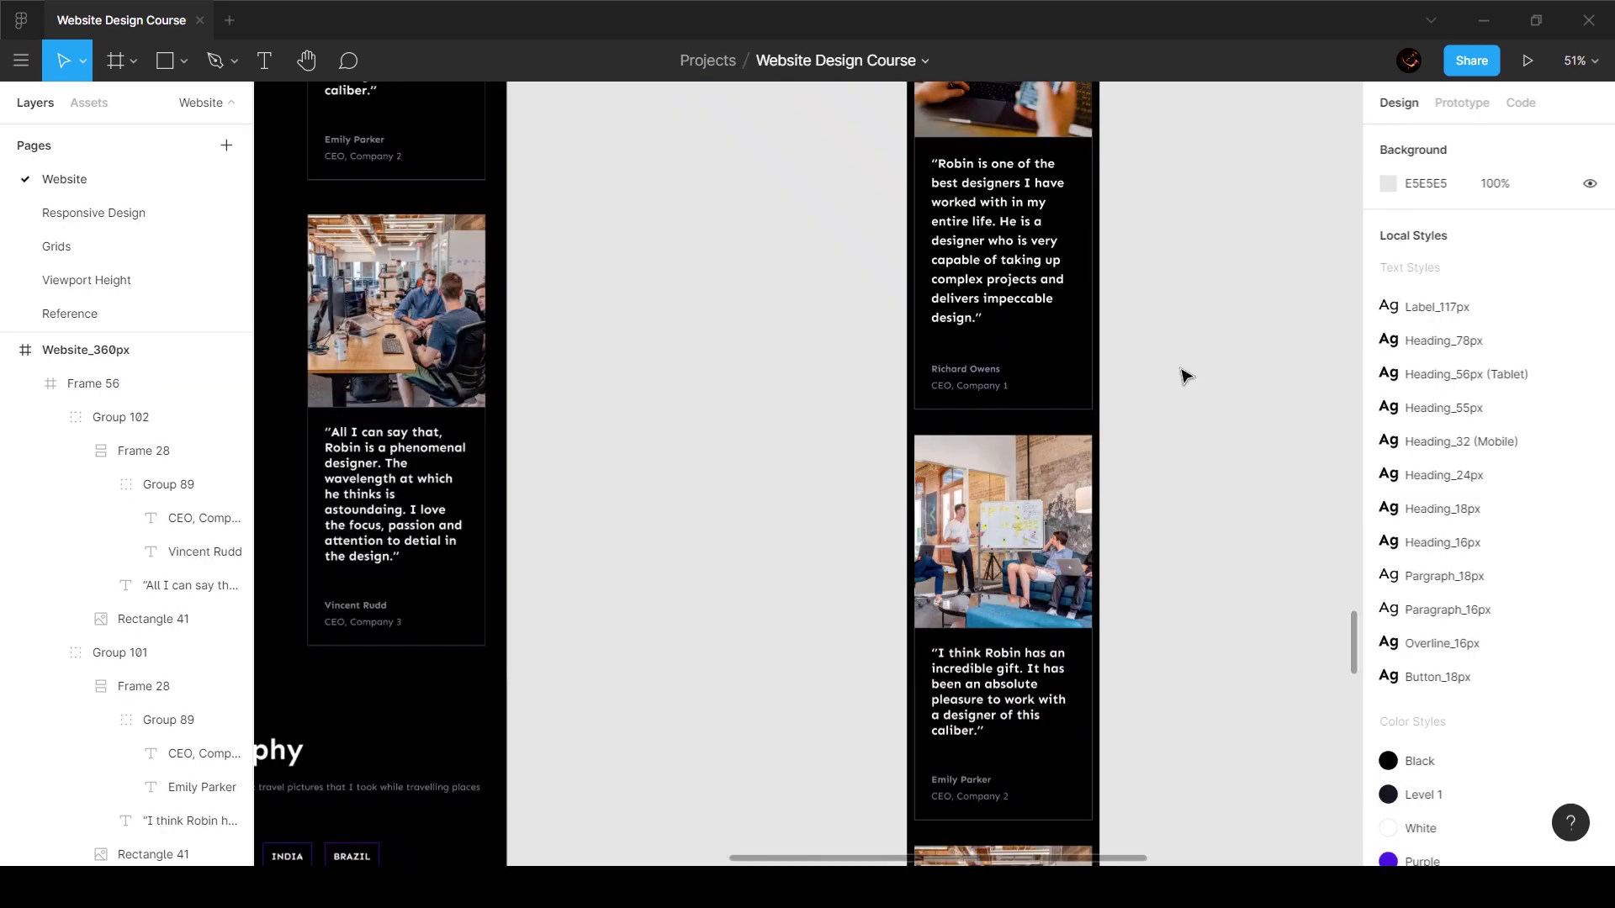
Step: Place a copy of the tablet layout's Photography section beside the mobile frame
ctrl+scroll(1183, 375, down, 5)
scroll(997, 558, right, 2)
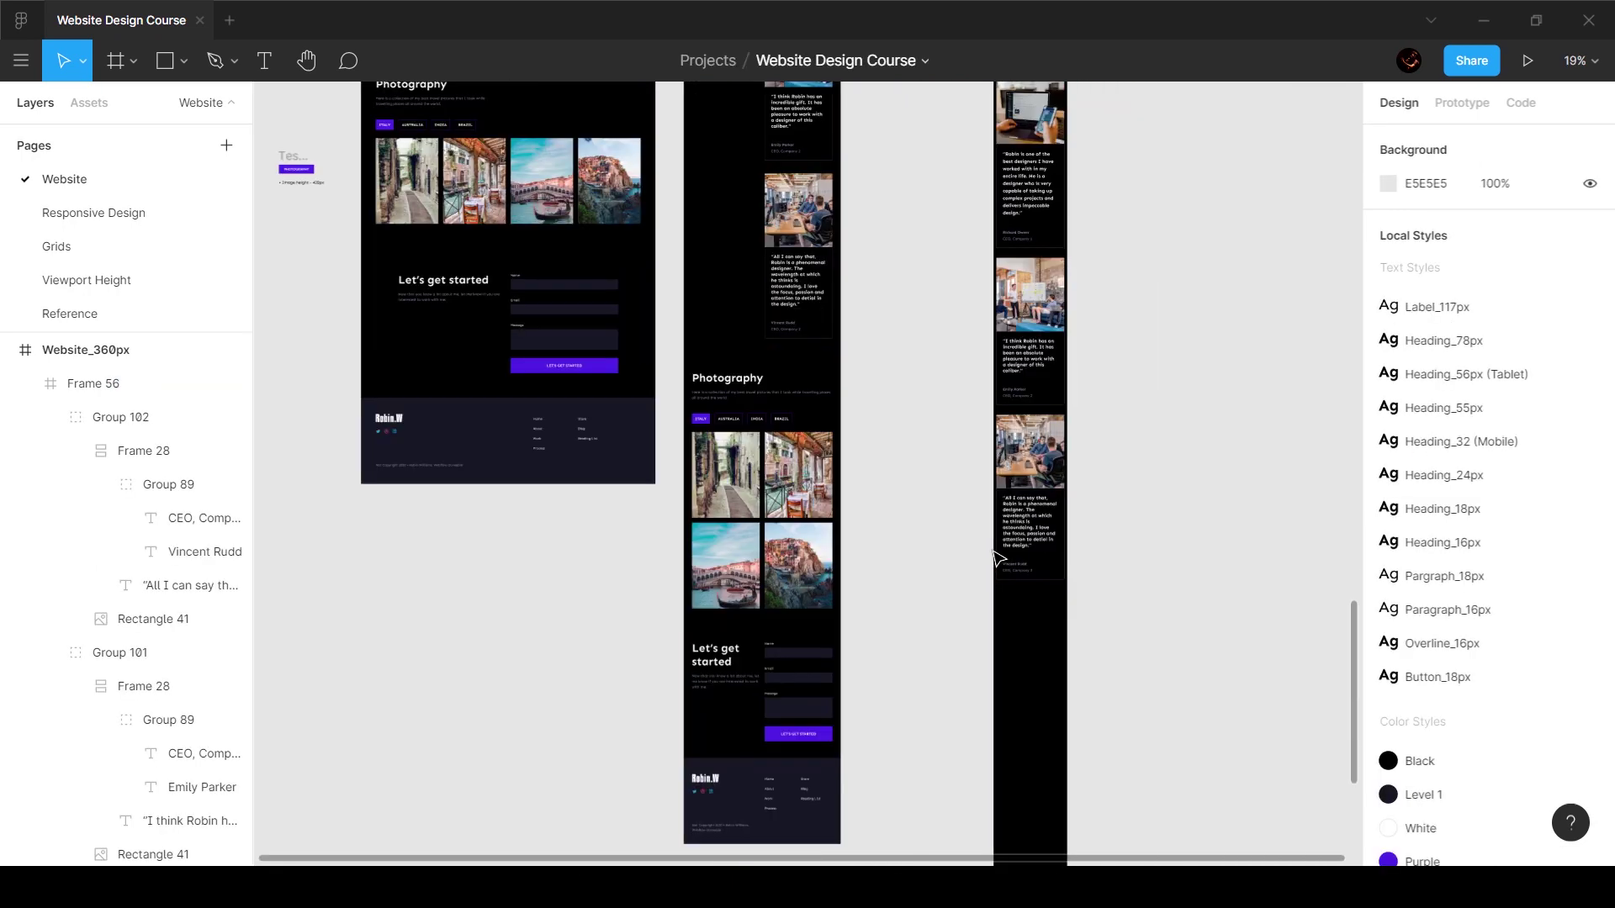
alt+drag(731, 467, 1204, 693)
Step: Move the Photography heading, description and country tags from the copy into the mobile frame below the testimonials, at X 20
click(1202, 661)
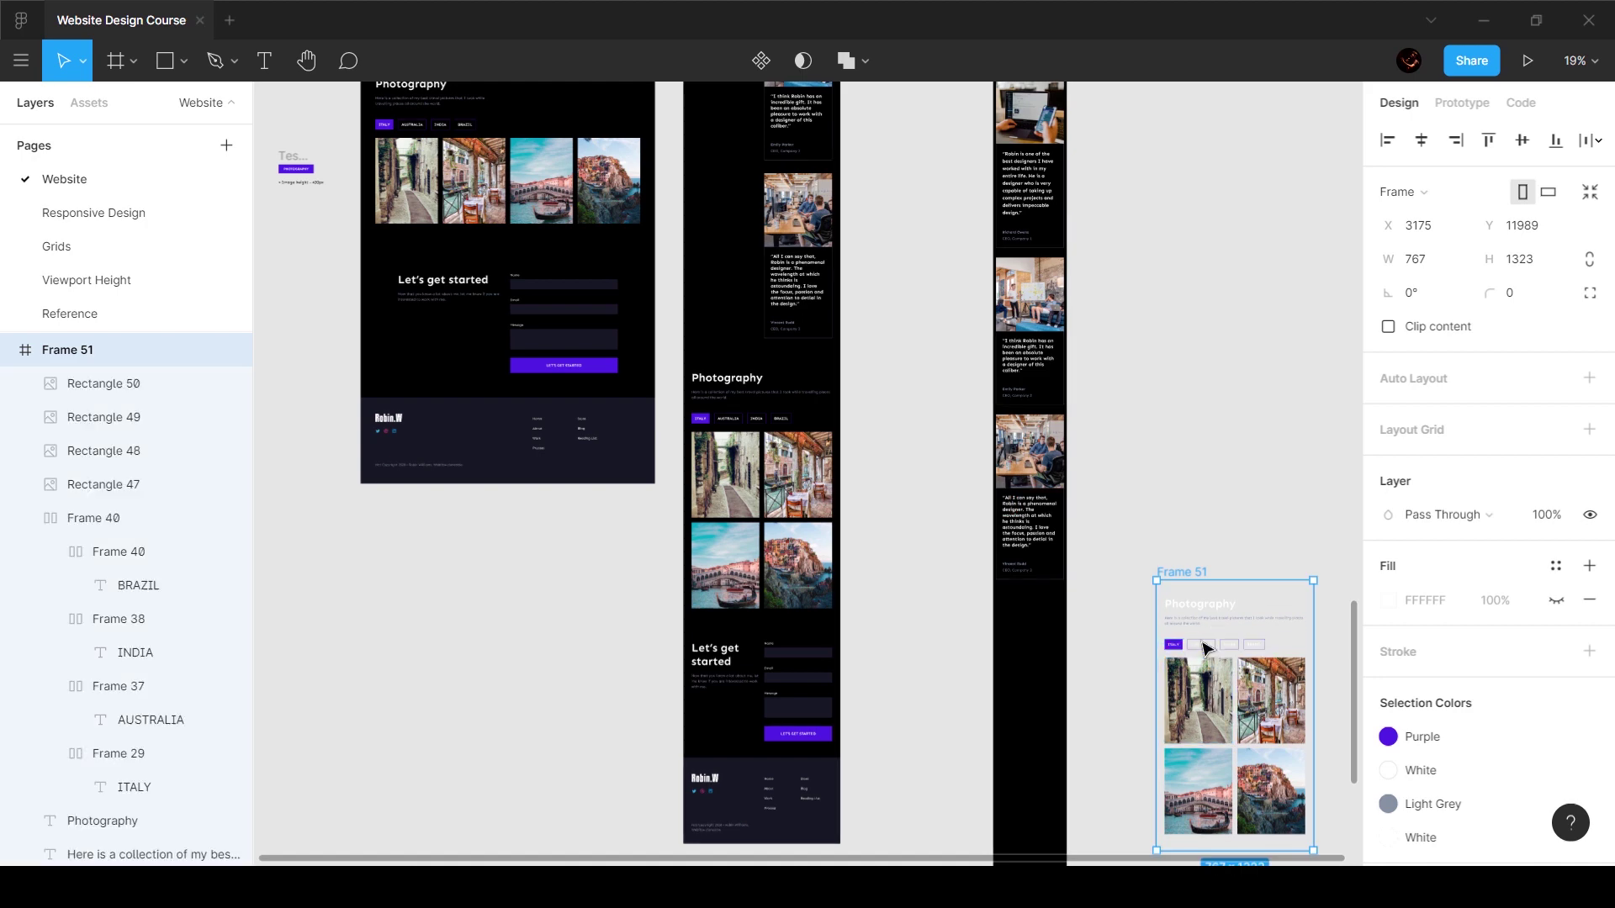
click(1198, 632)
click(1196, 642)
shift+click(1192, 605)
shift+click(1195, 625)
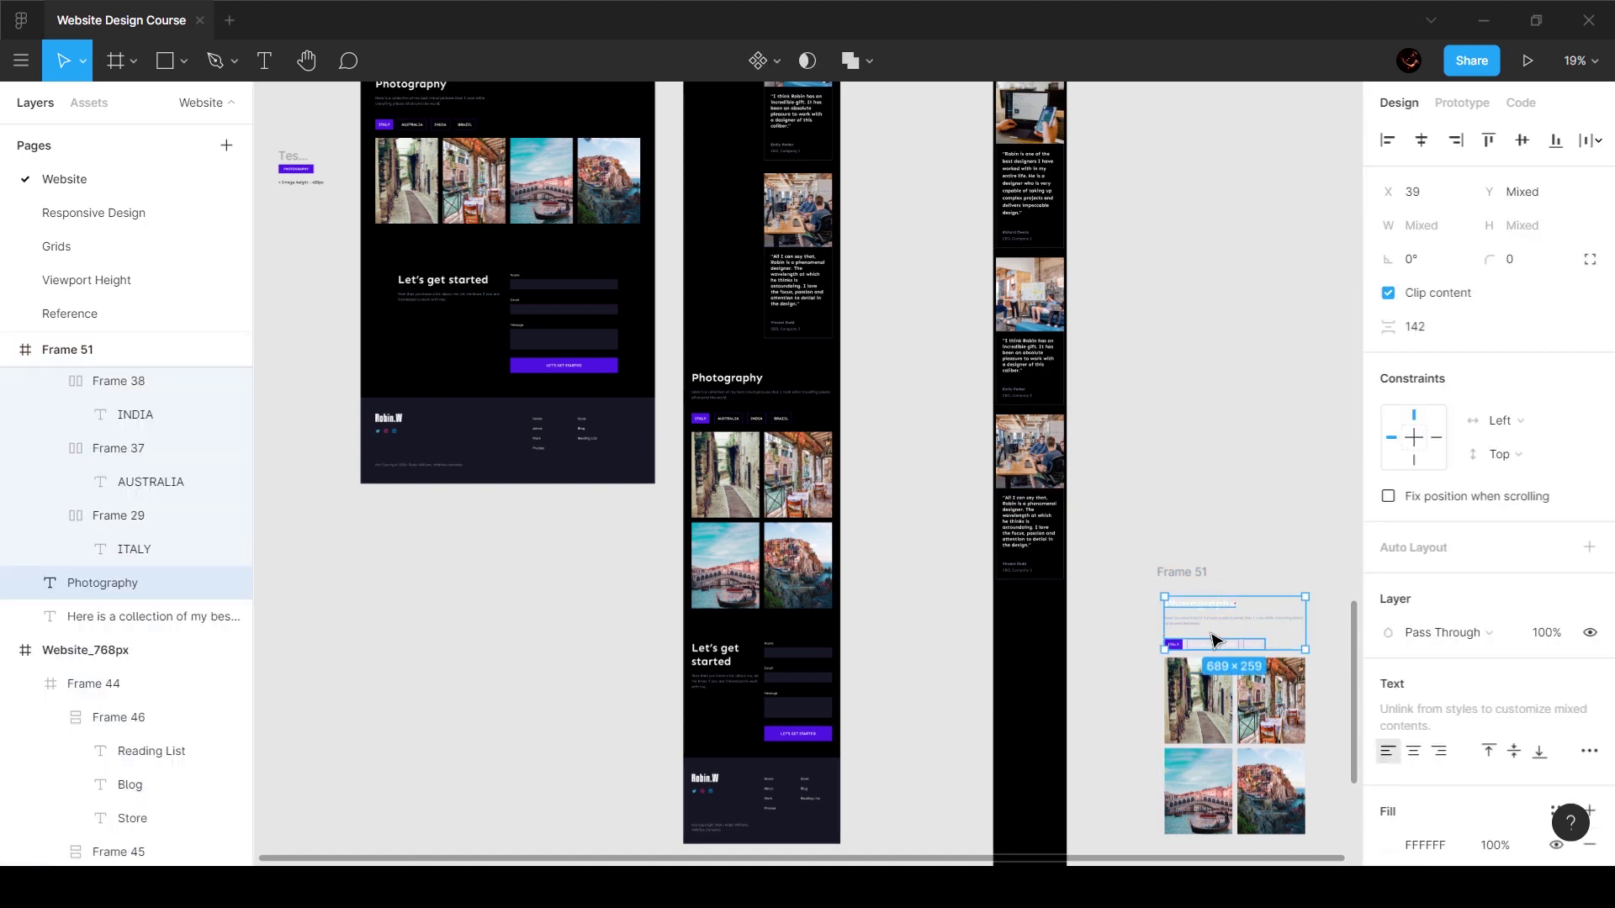
drag(1194, 624, 957, 422)
scroll(1026, 633, up, 5)
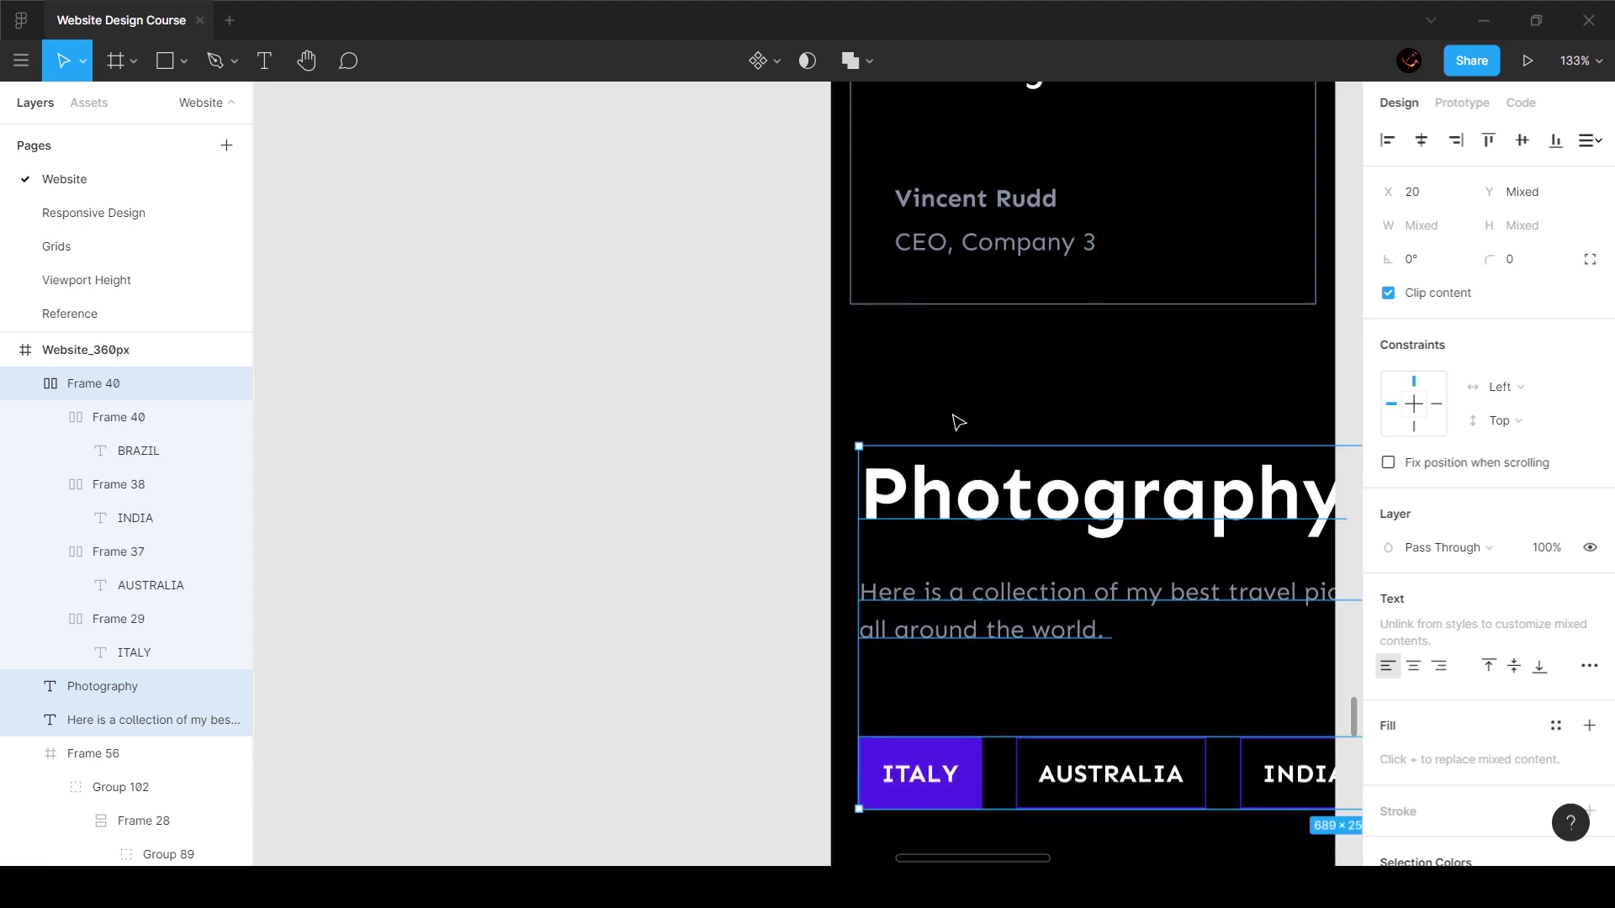
Step: Apply the Heading_32 (Mobile) text style to the Photography heading
scroll(959, 422, down, 5)
click(1045, 469)
click(1580, 563)
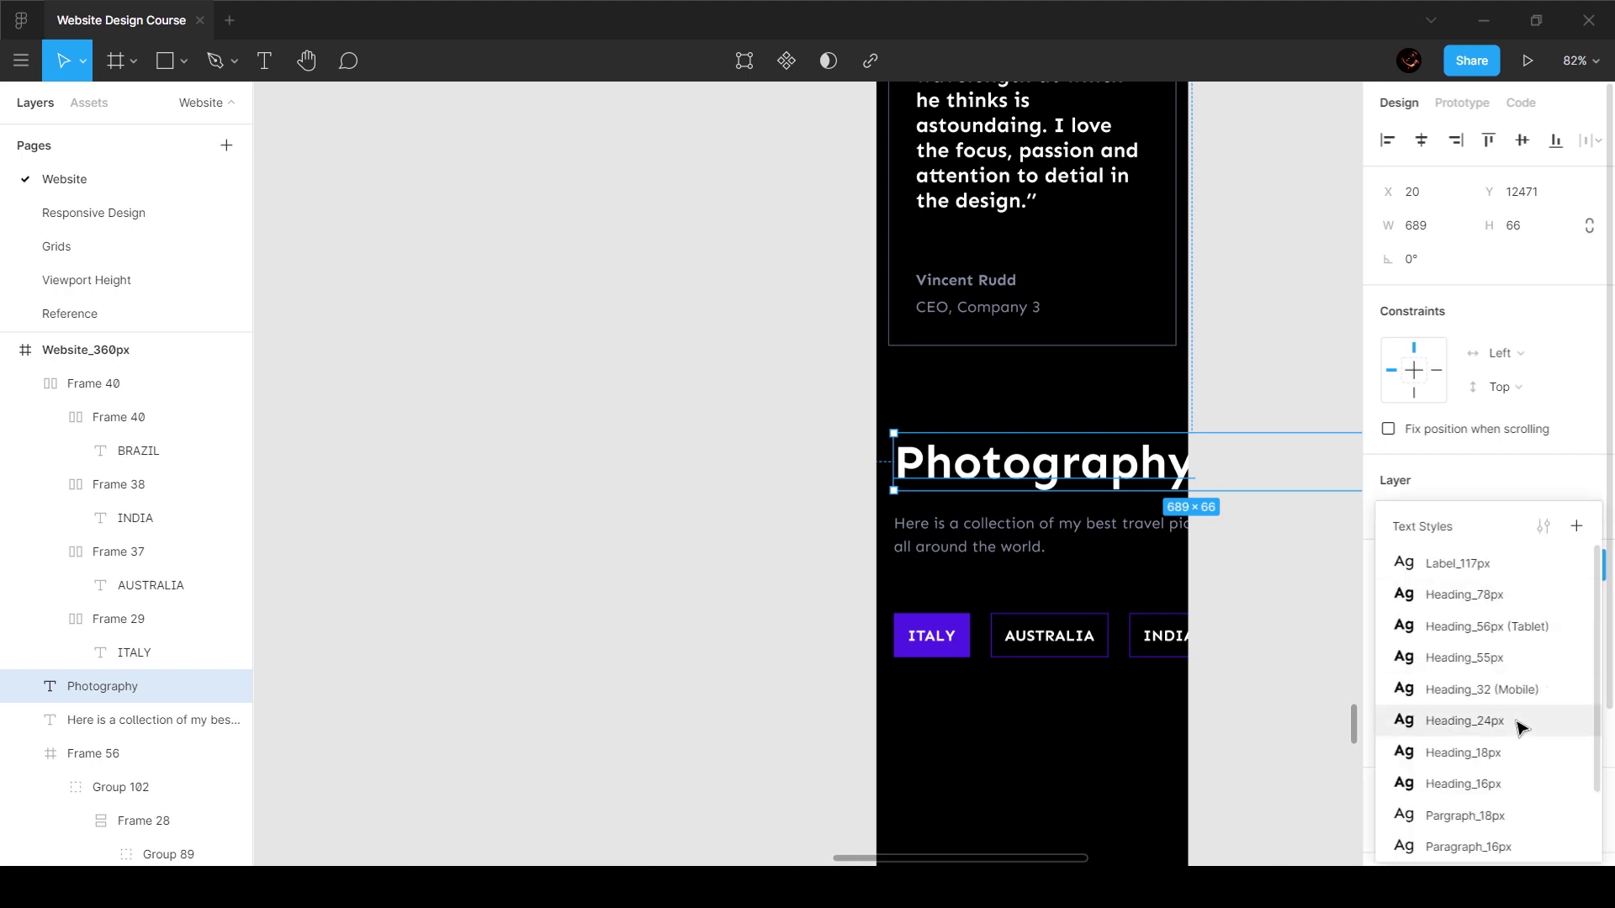
Step: Set the vertical spacing between the Photography heading and its description to 24 px
click(998, 542)
shift+click(997, 464)
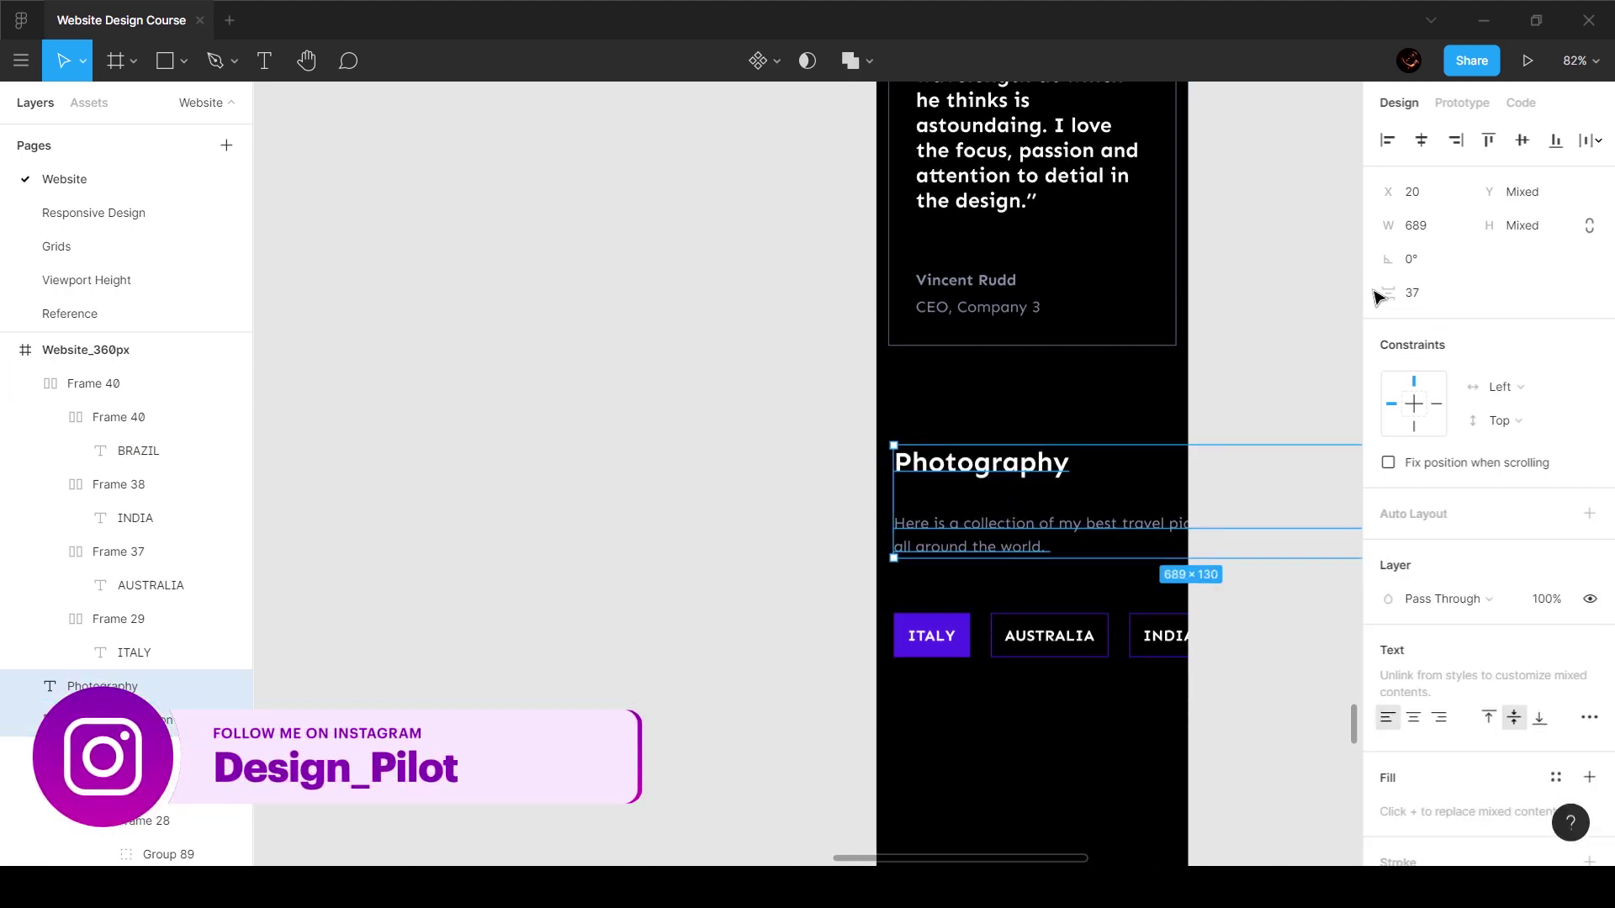
click(1434, 295)
key(Return)
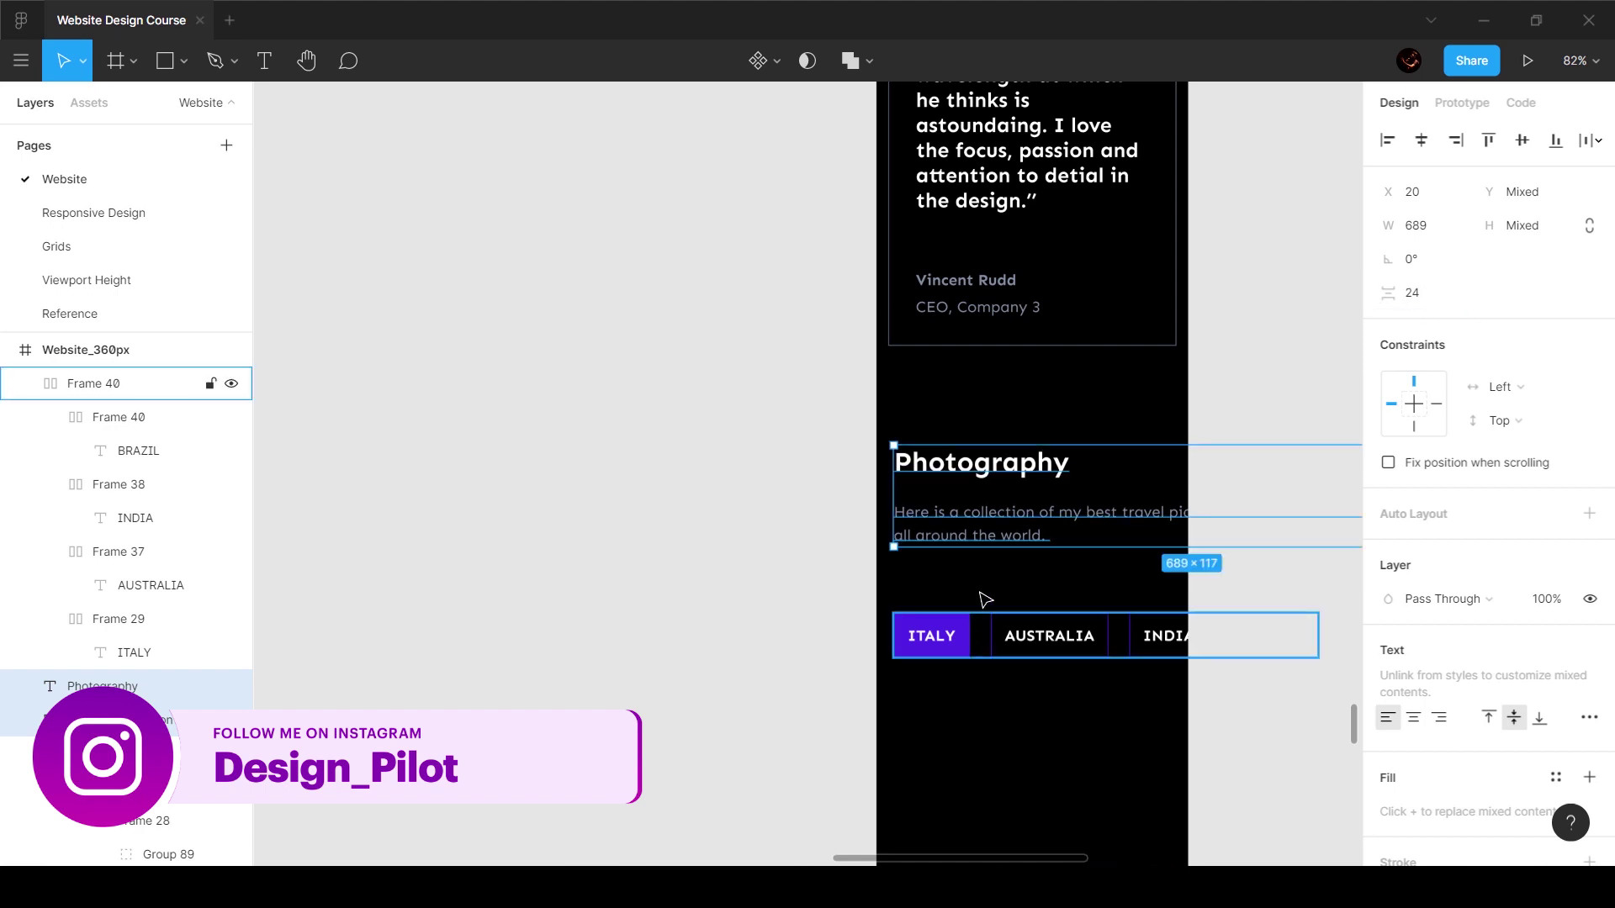
Step: Set the vertical spacing between the photography description and the country tags to 40 px
shift+click(984, 622)
shift+click(984, 464)
click(1430, 327)
text(40)
key(Return)
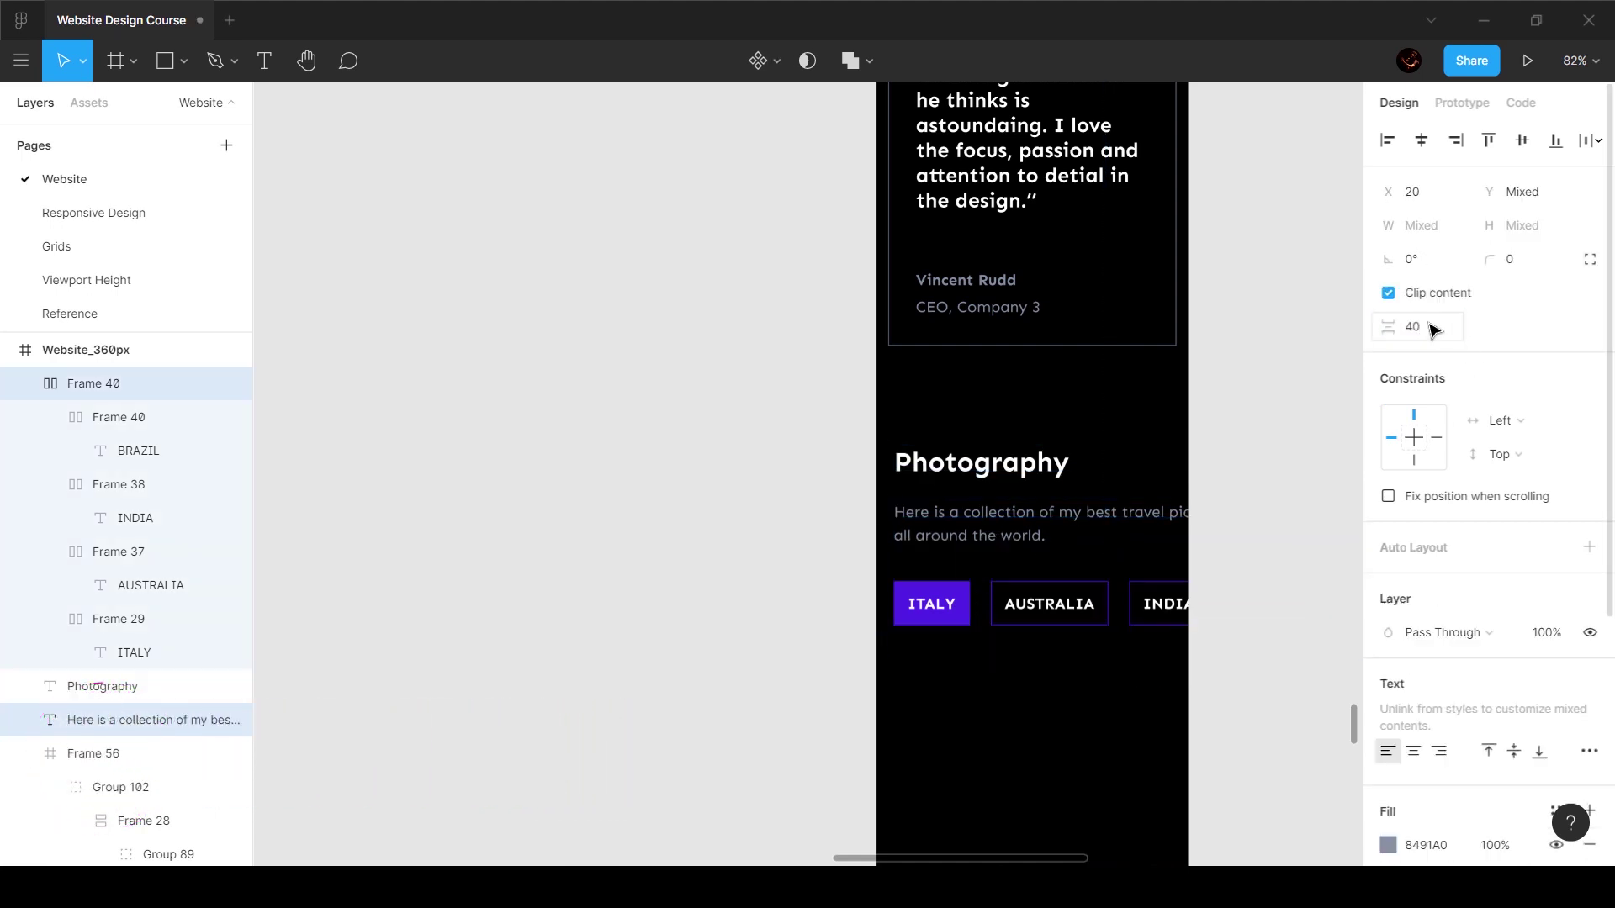
Step: Narrow the photography description to fit the mobile width and restore a 40 px gap between it and the country tags
click(1155, 465)
click(1094, 518)
scroll(1211, 535, right, 3)
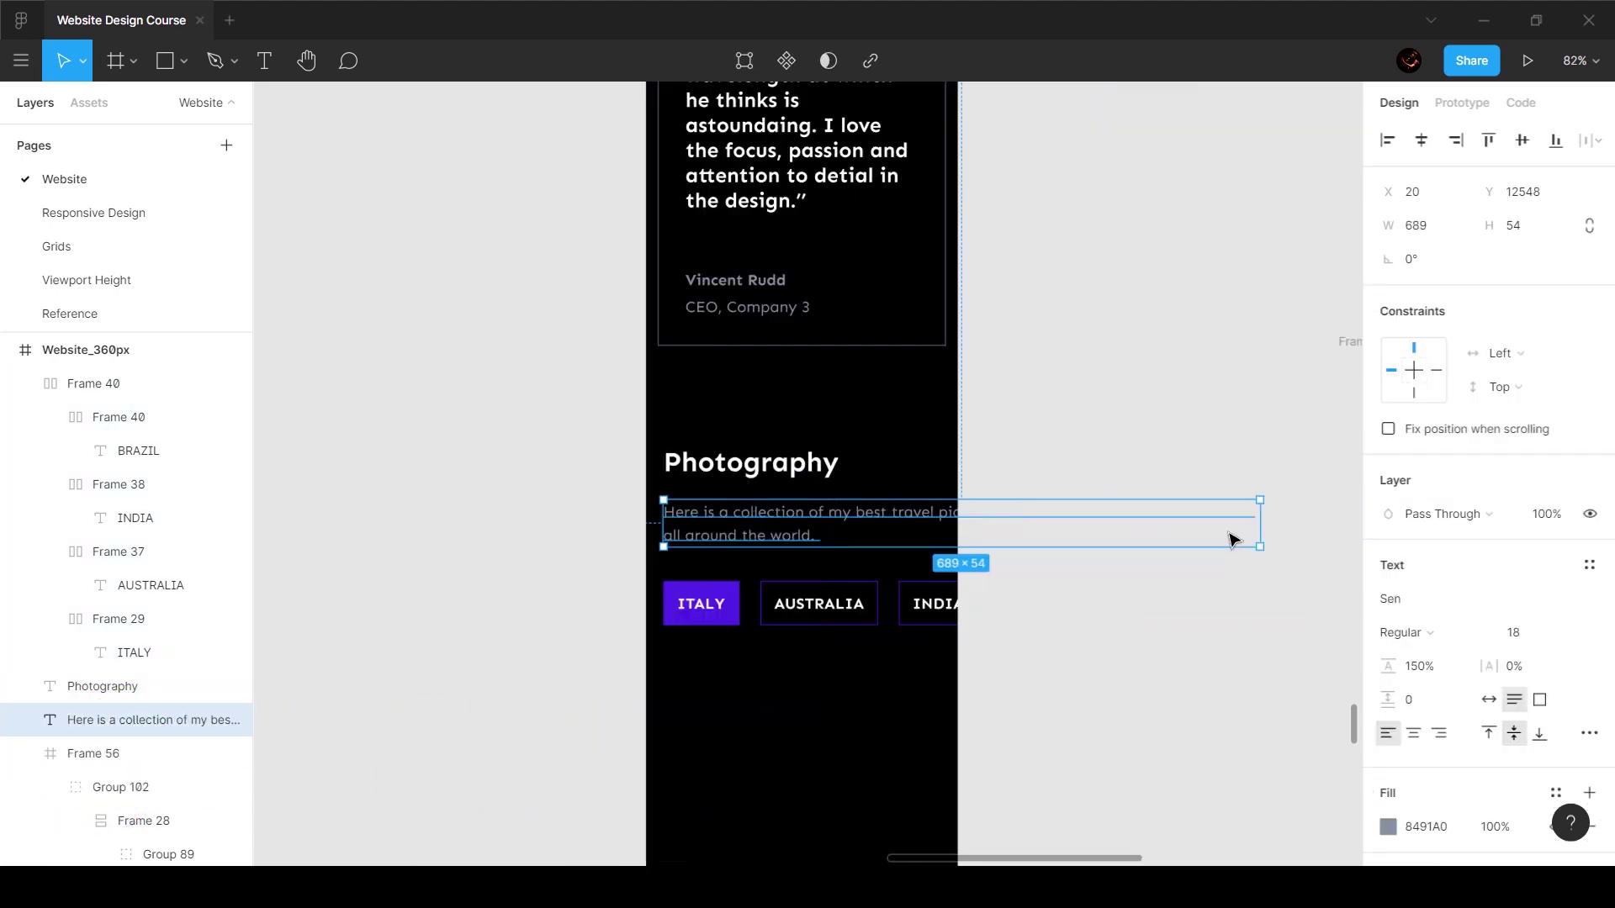
drag(1197, 530, 881, 531)
shift+click(790, 622)
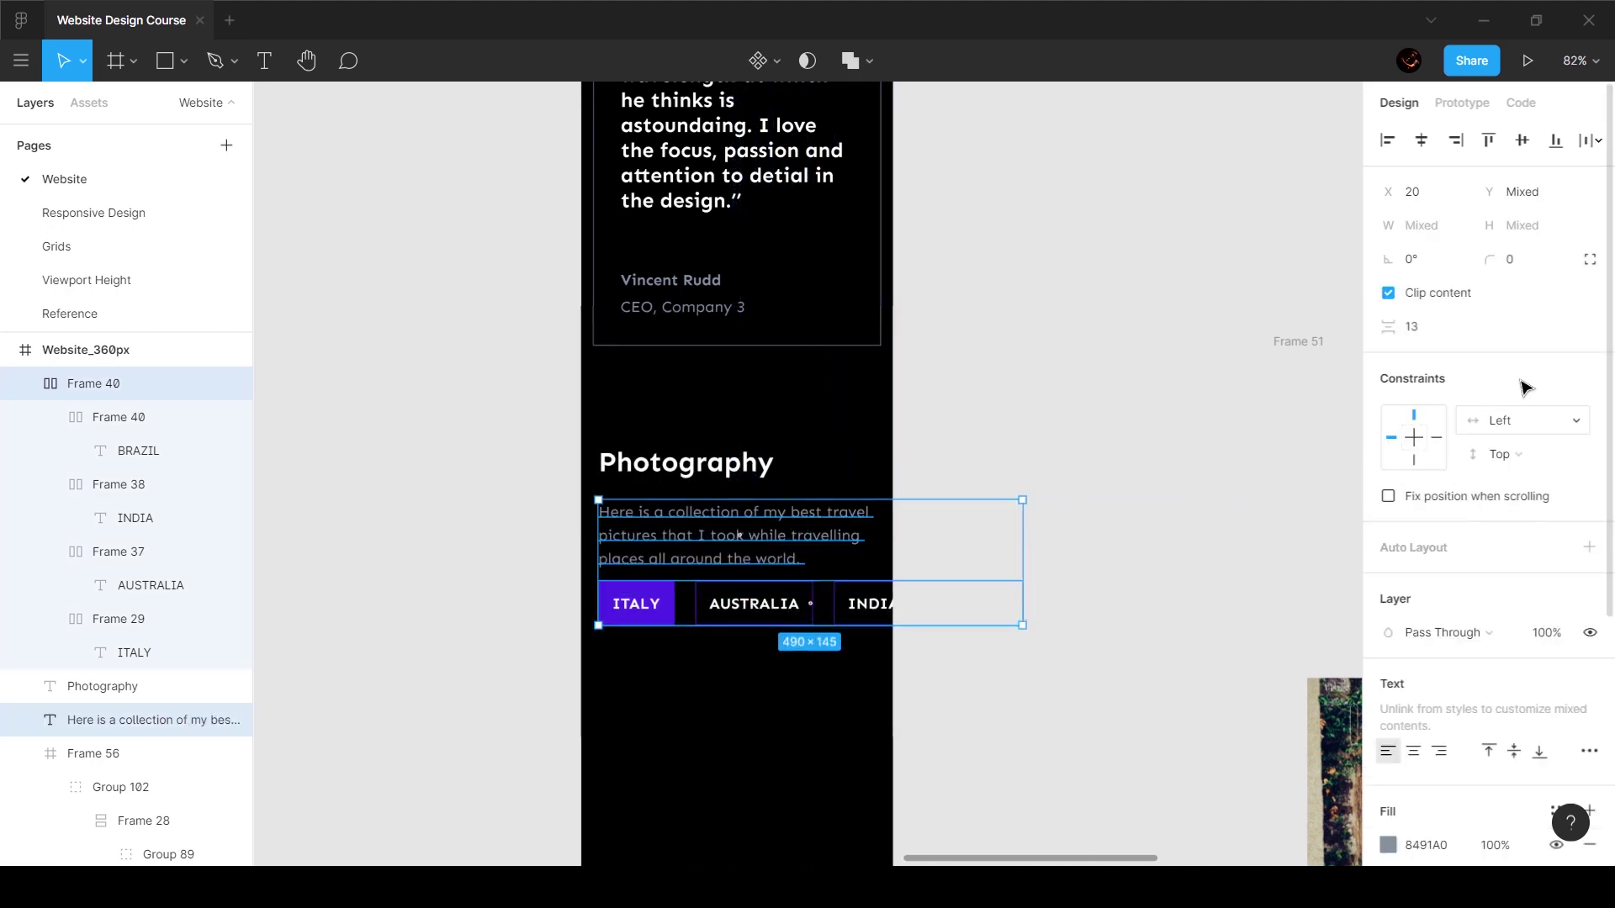
click(1443, 328)
text(40)
key(Return)
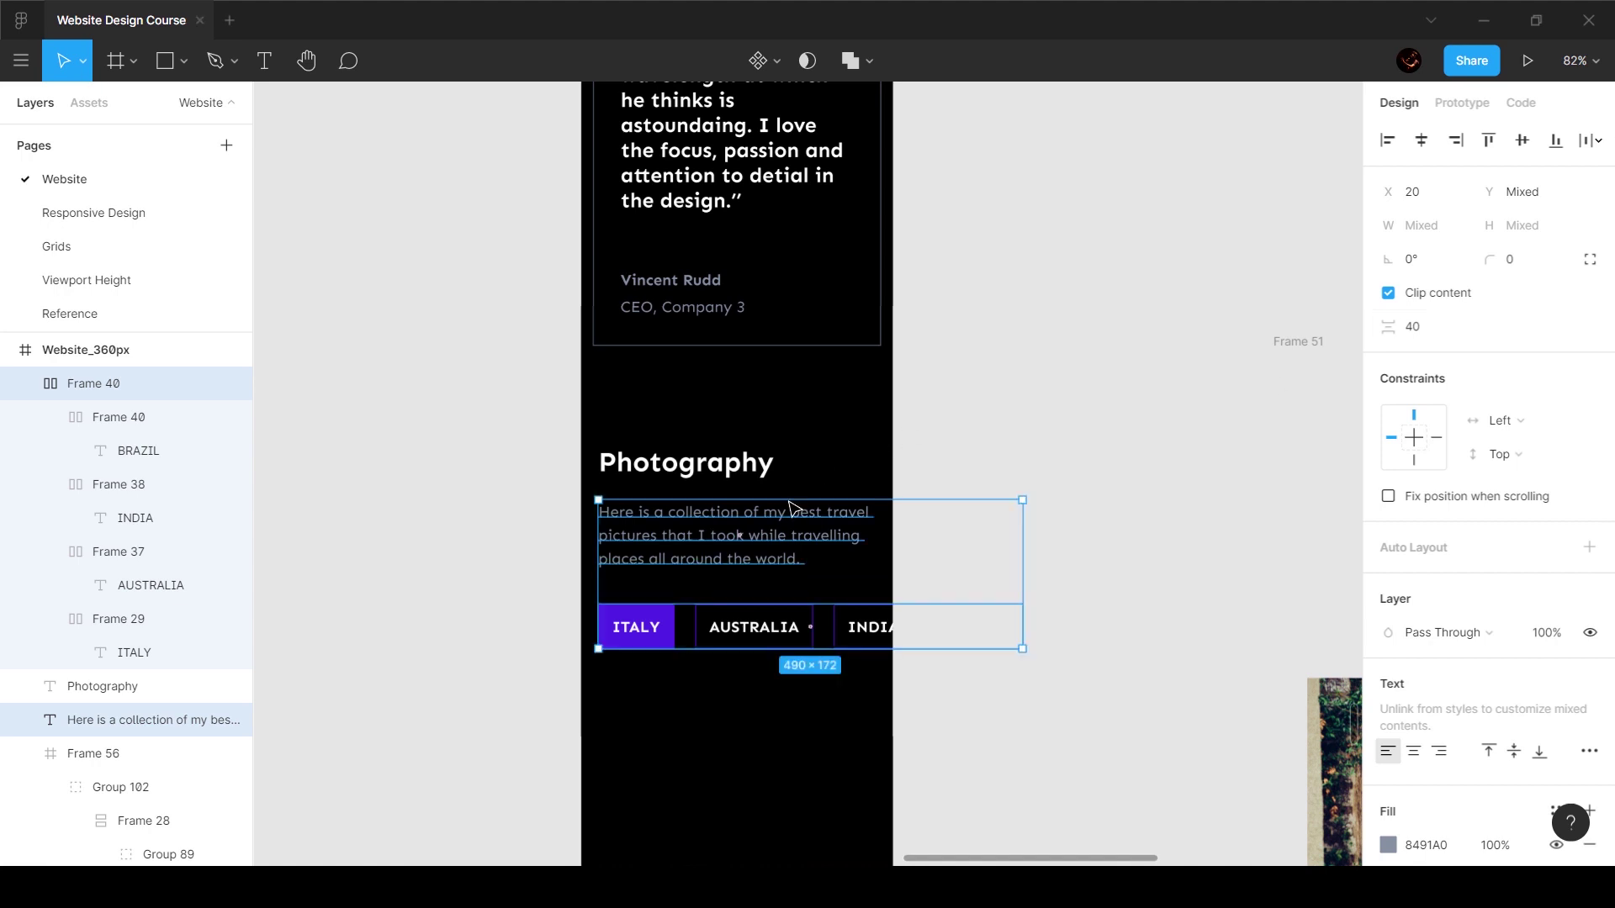
Step: Move the Photography heading, description and tags up together to about 48 px below the testimonials frame
drag(492, 402, 791, 760)
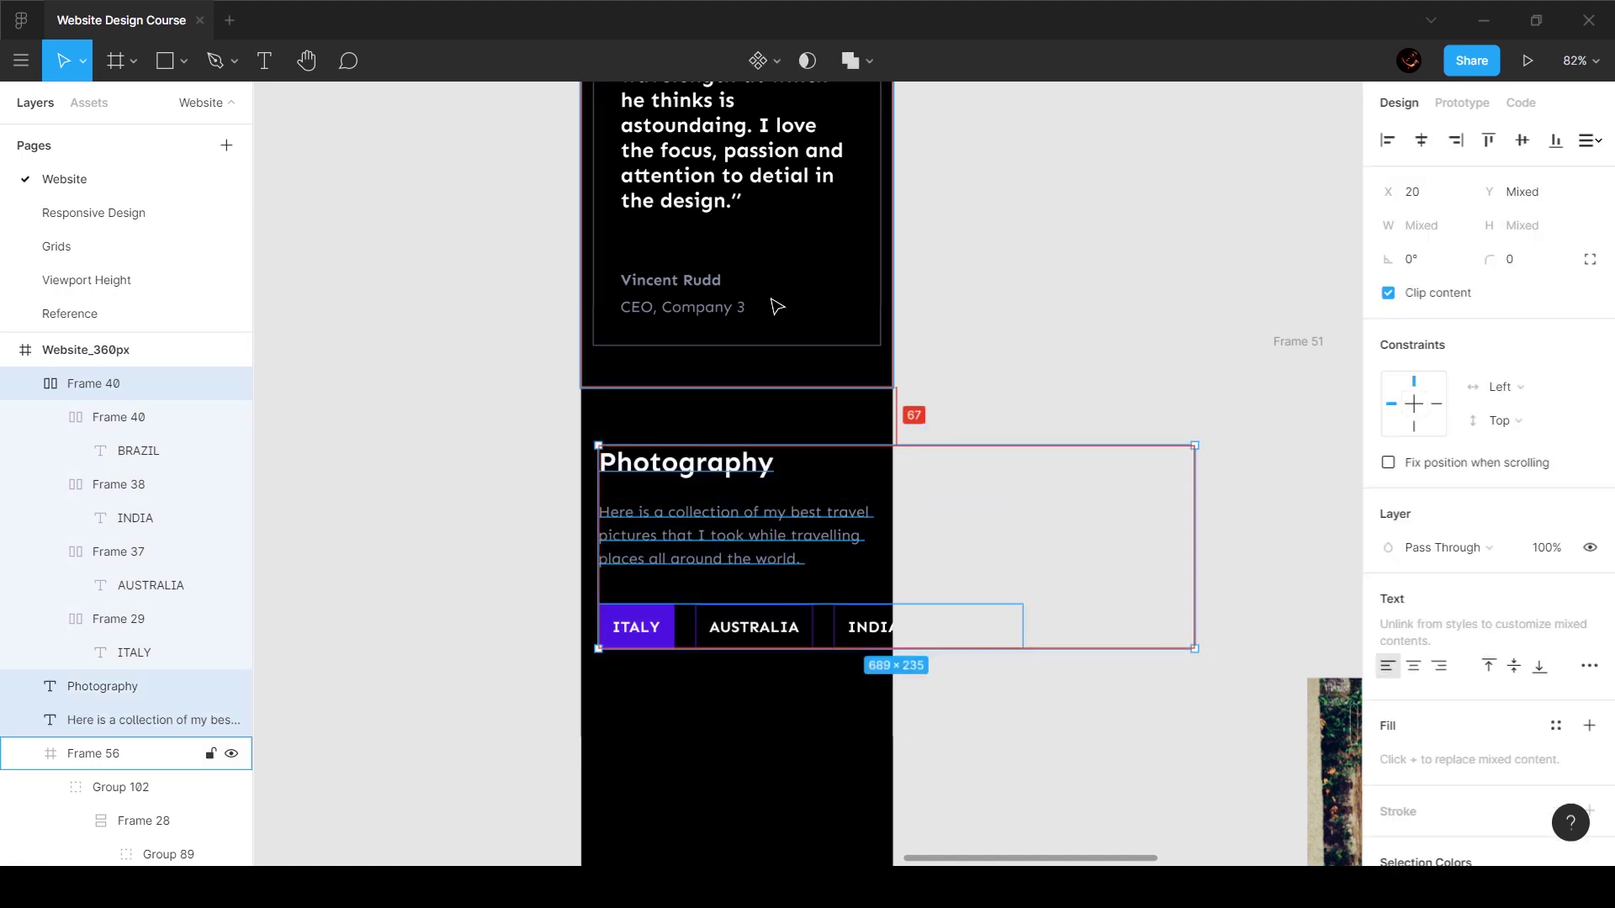
key(shift+Up)
key(shift+Up)
key(shift+Up)
key(alt)
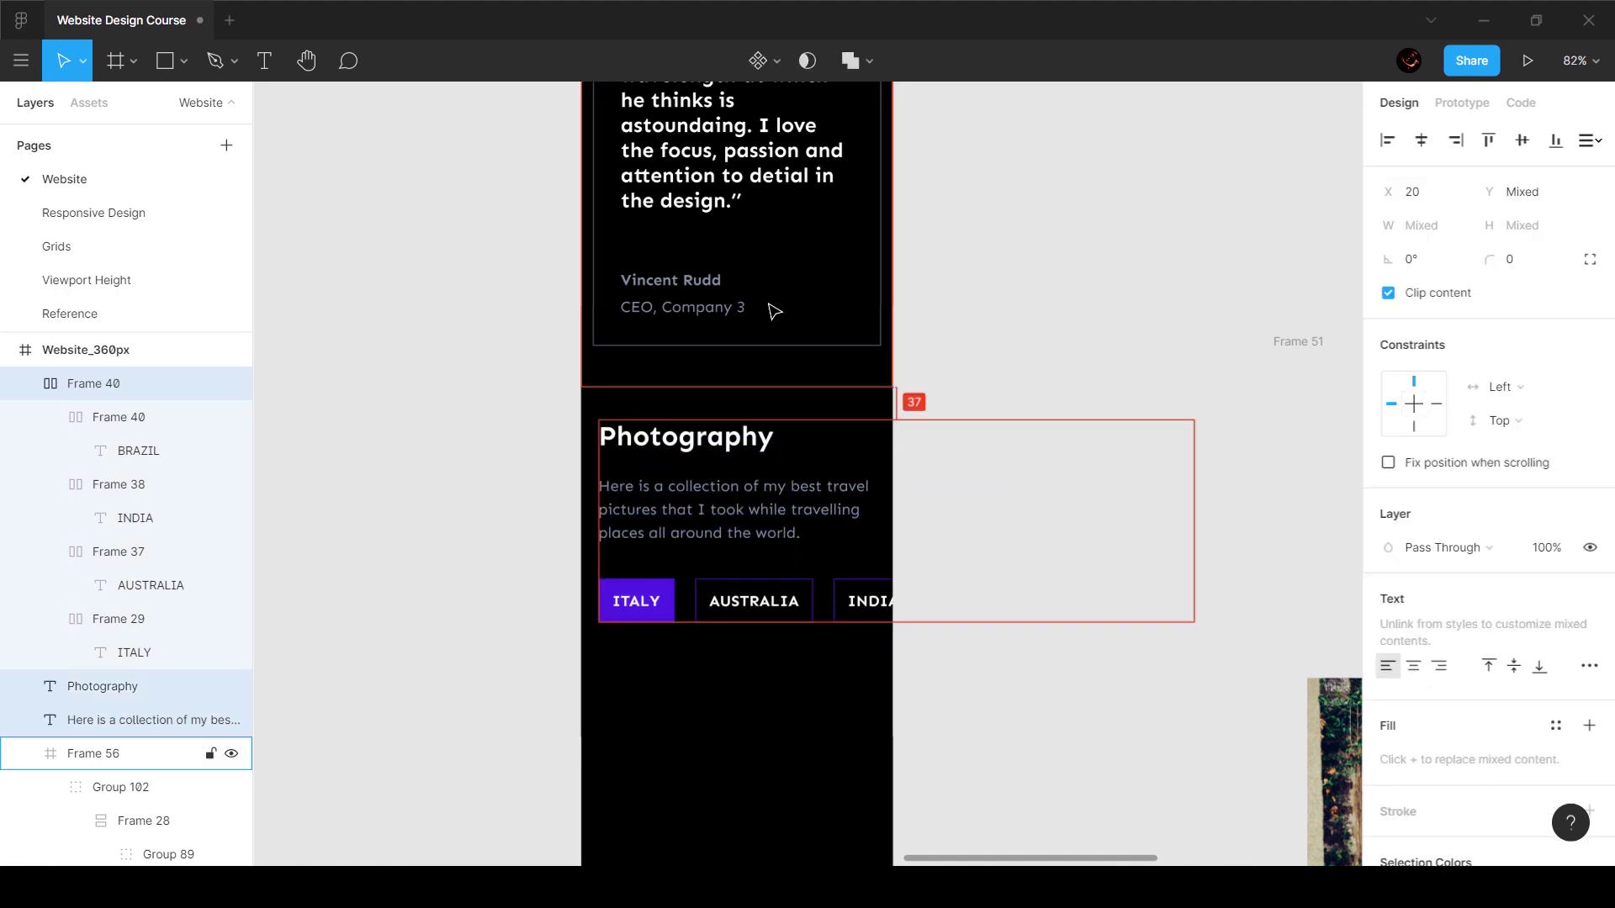
key(shift+Down)
key(Down)
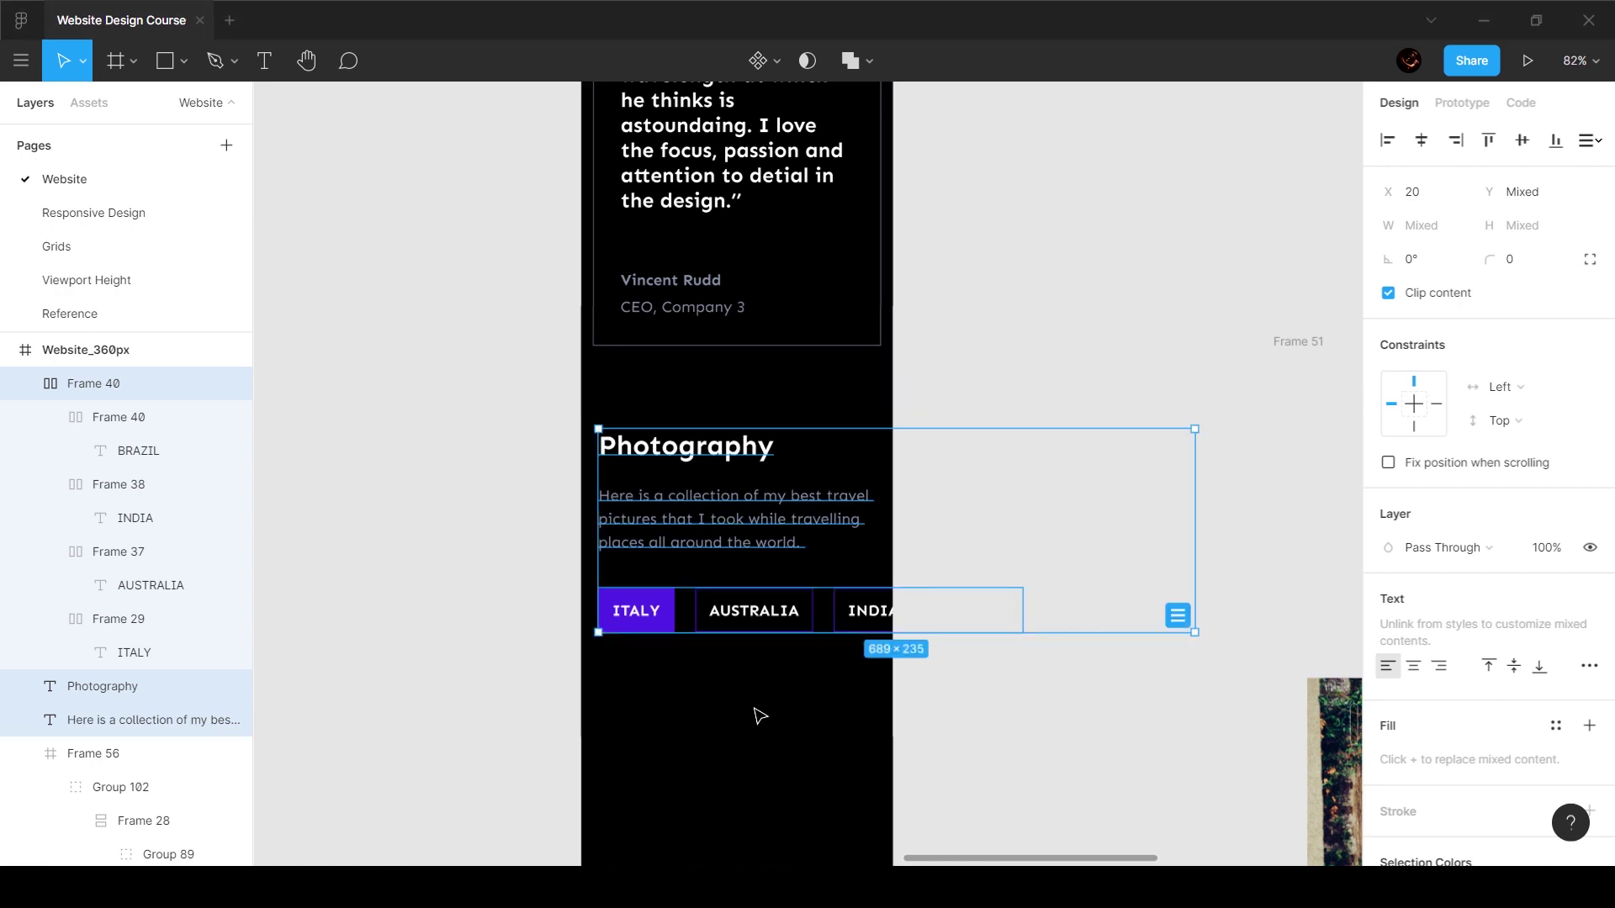
Step: Ungroup the country tag row and move the INDIA and BRAZIL tags onto a second row, 24 px below ITALY
click(757, 714)
click(762, 609)
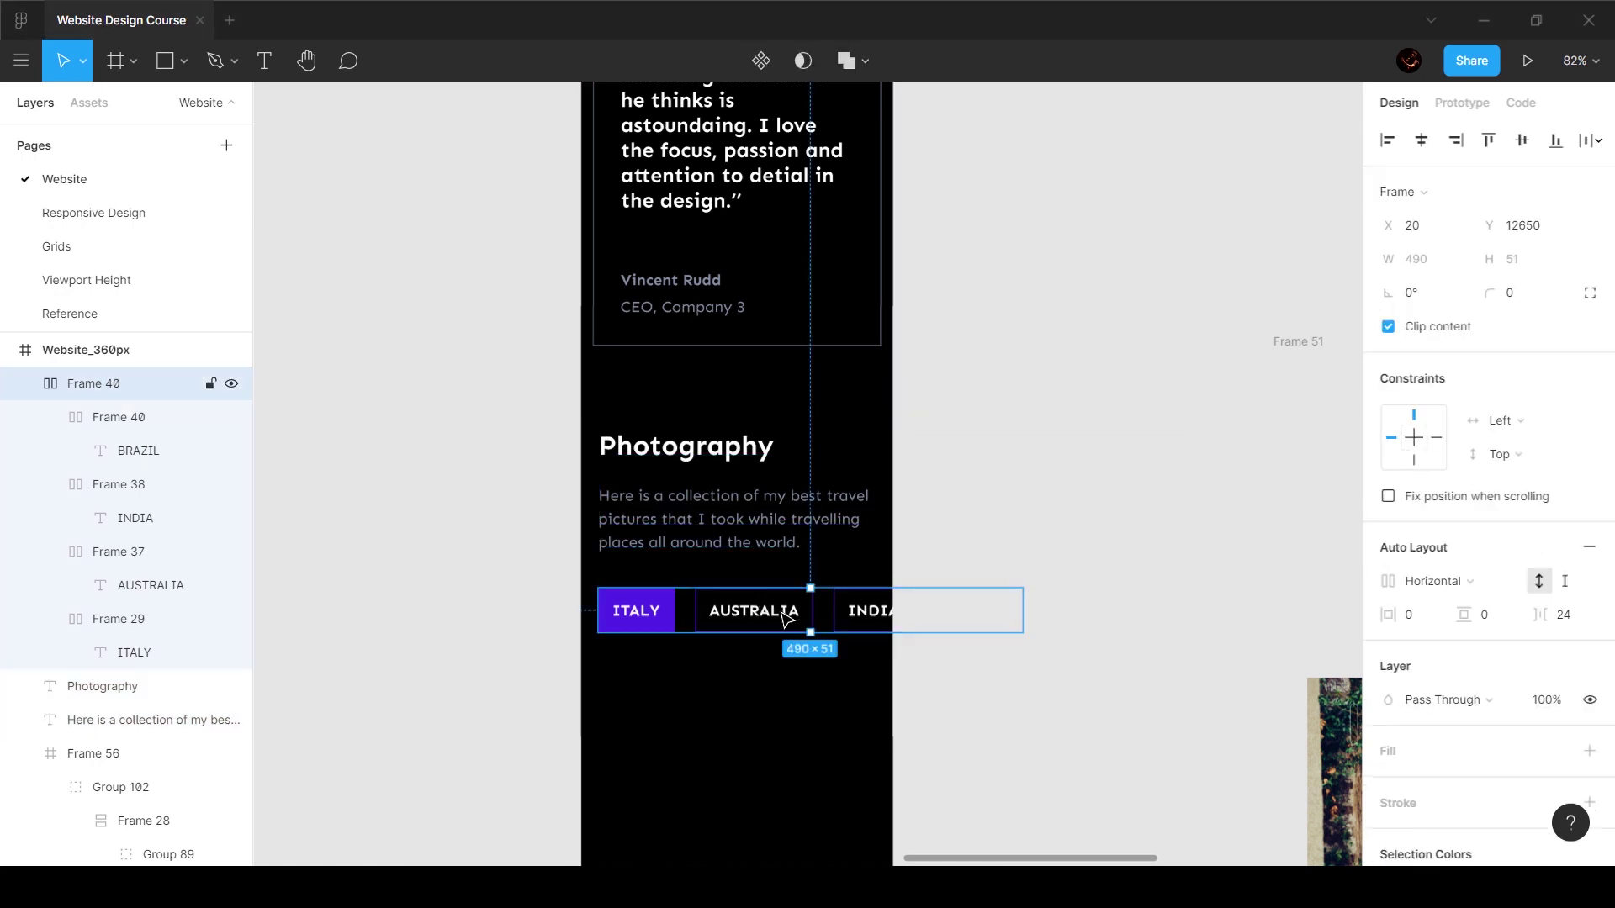
key(ctrl+shift+g)
click(816, 711)
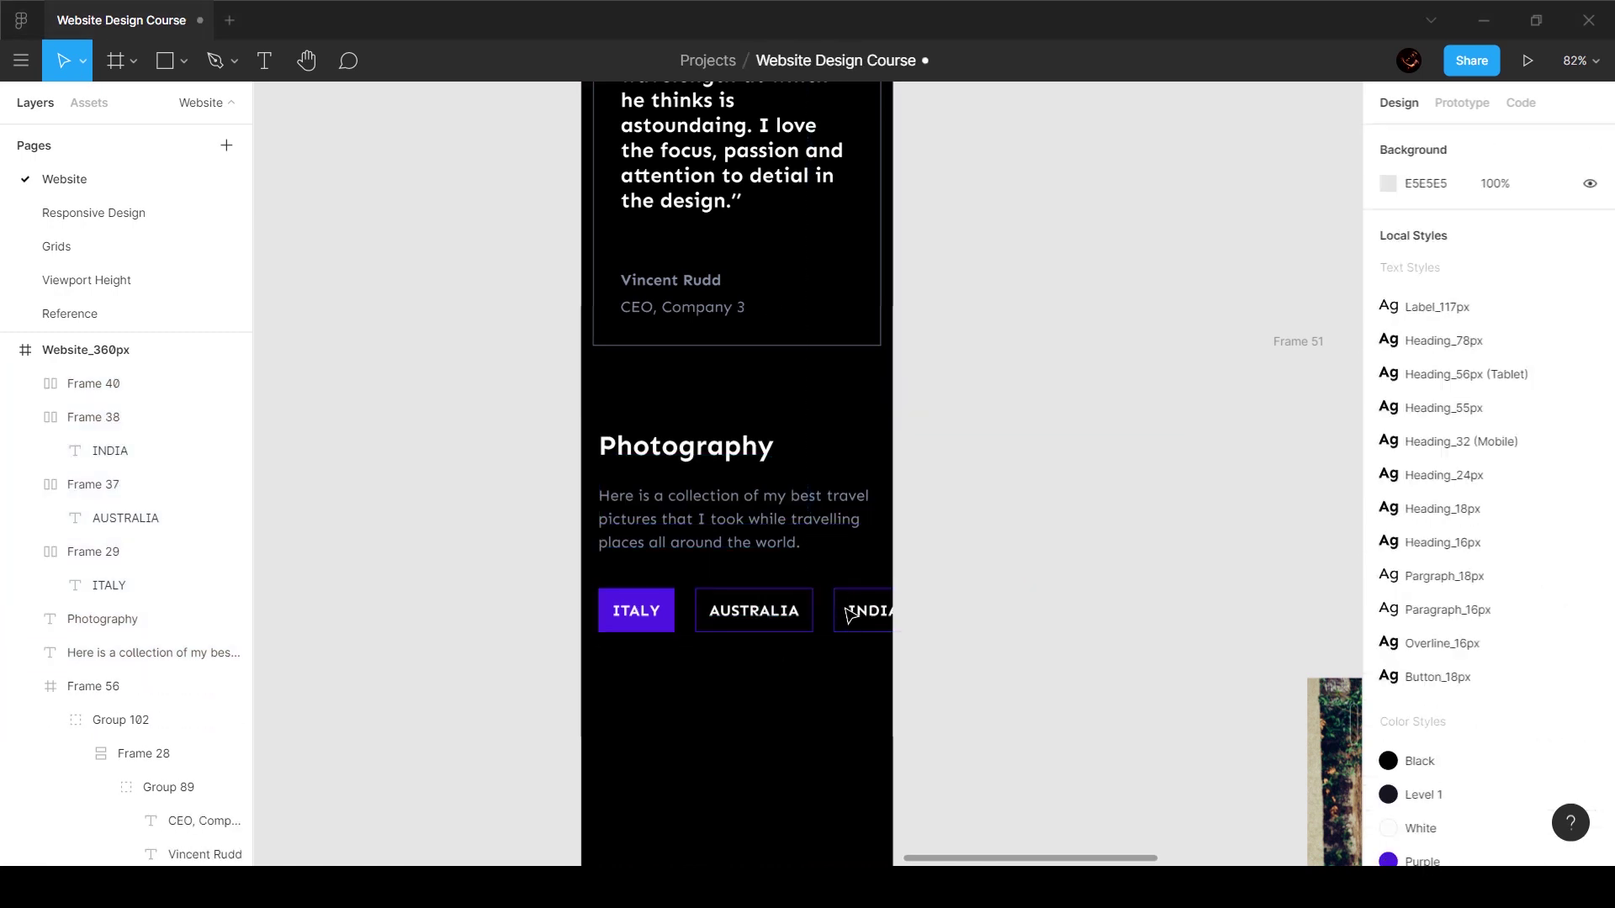
click(872, 610)
drag(839, 578, 995, 671)
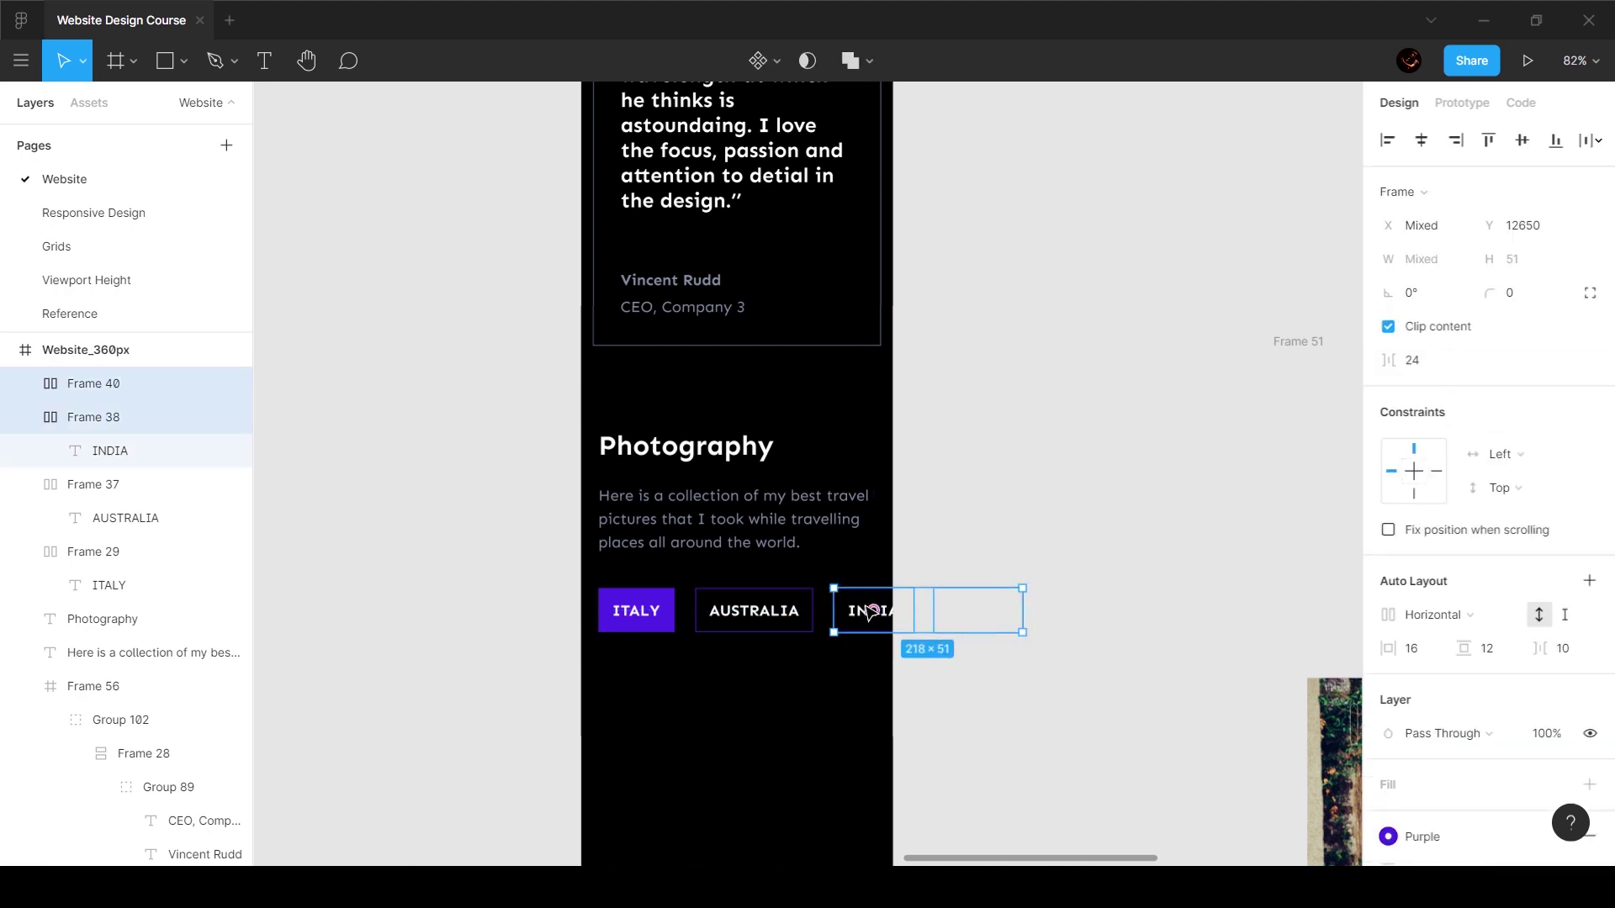
drag(855, 612, 620, 678)
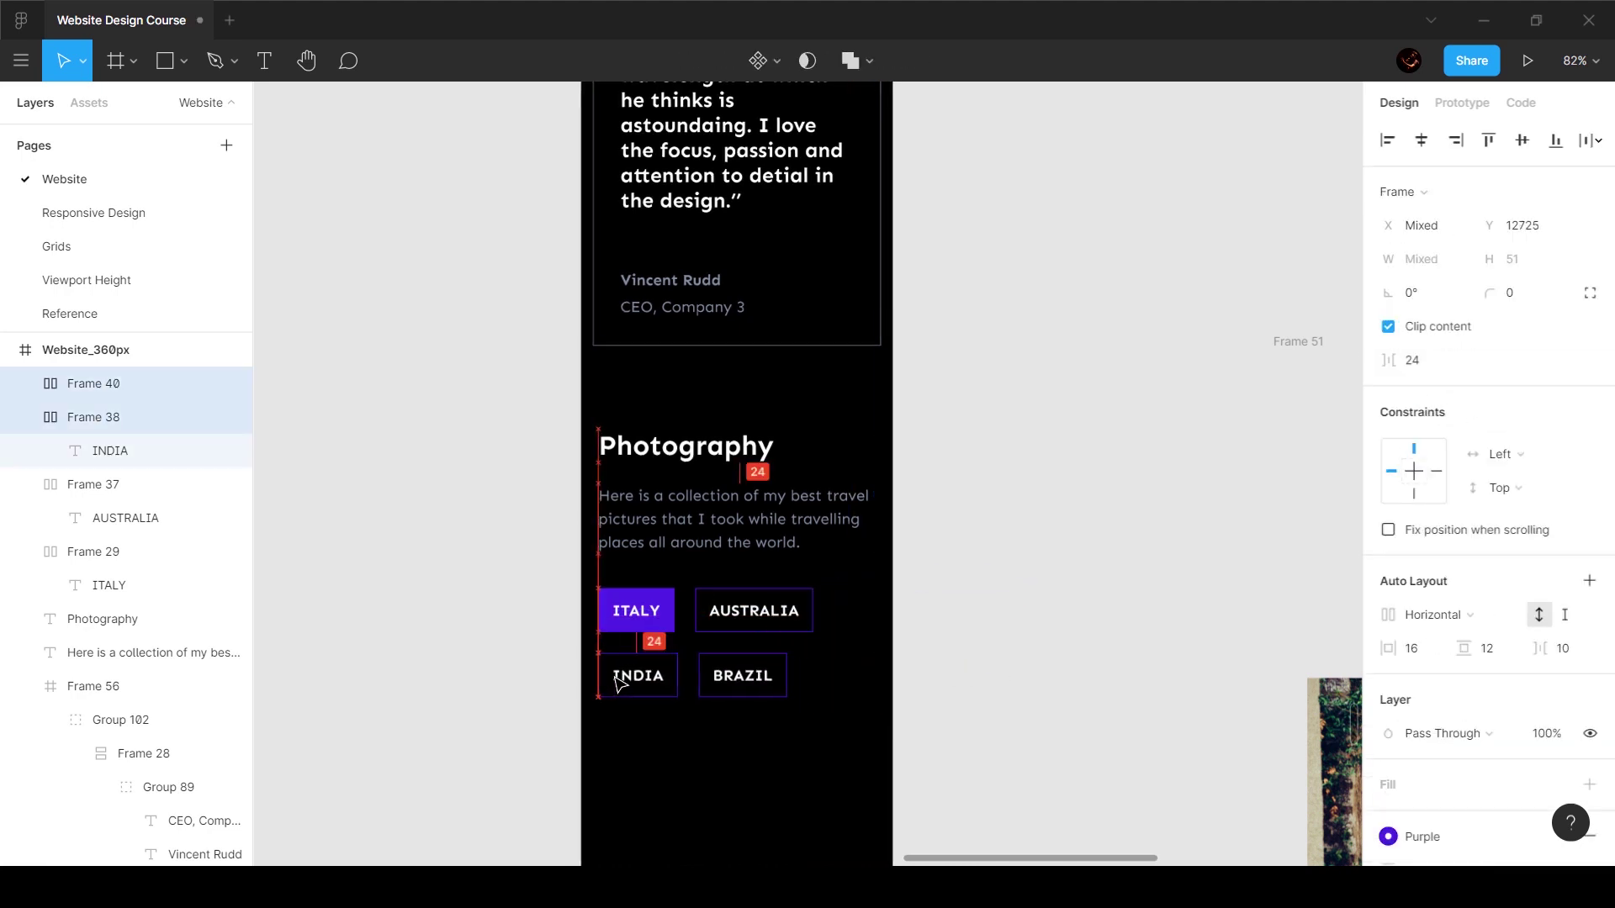
Step: Switch the auto layout direction of all four country tags to Vertical
click(804, 624)
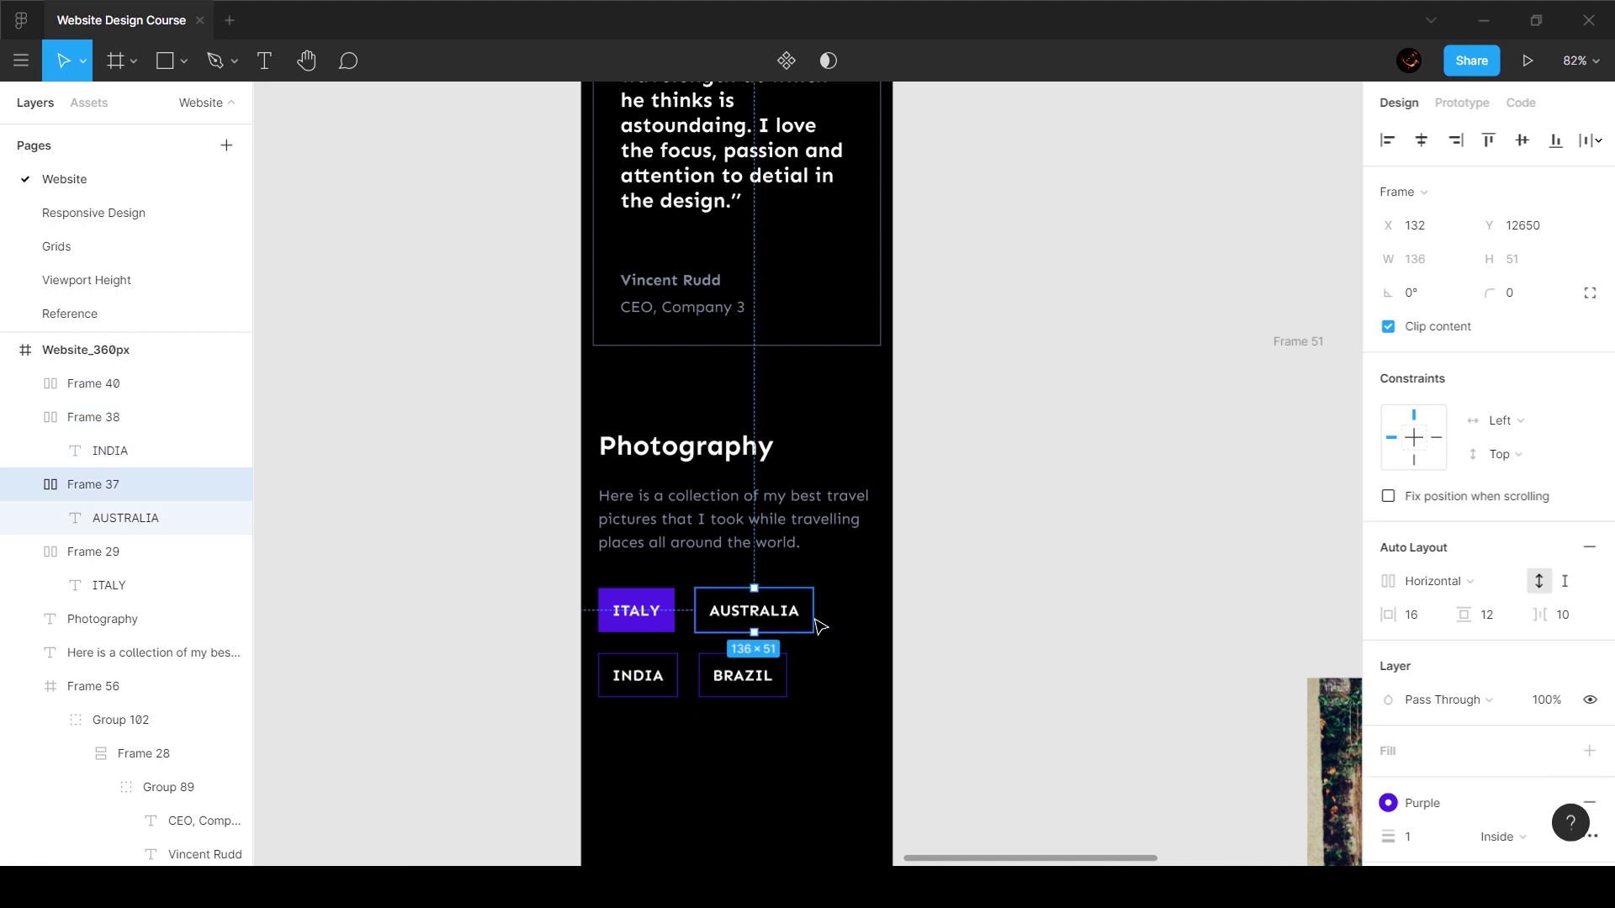
shift+click(655, 620)
shift+click(638, 676)
shift+click(743, 676)
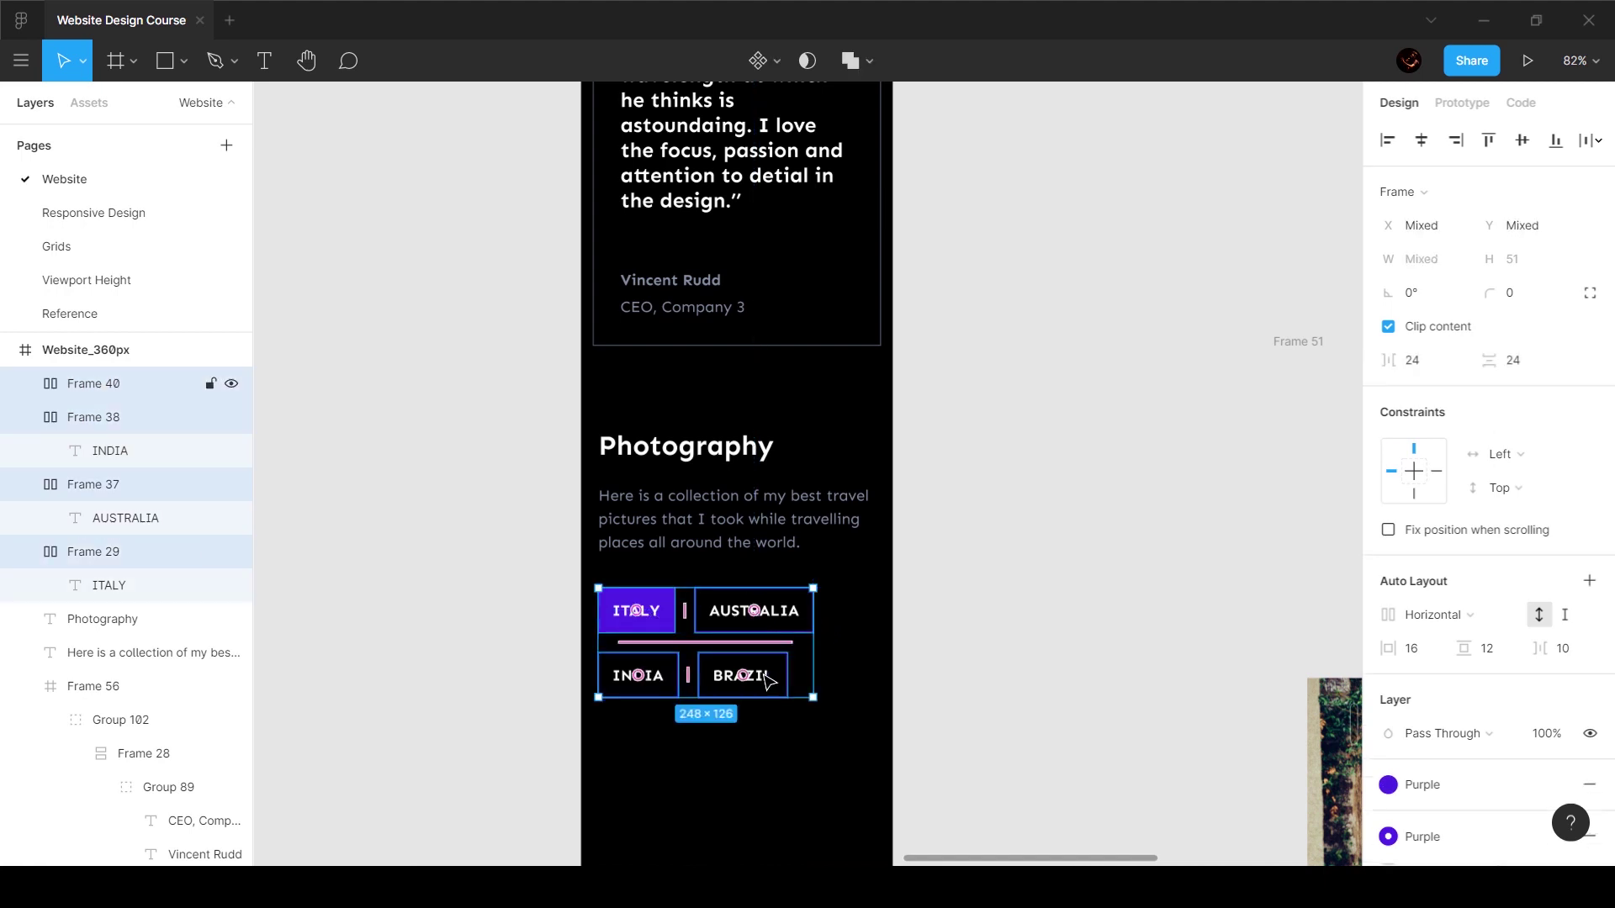
click(1481, 620)
click(1430, 639)
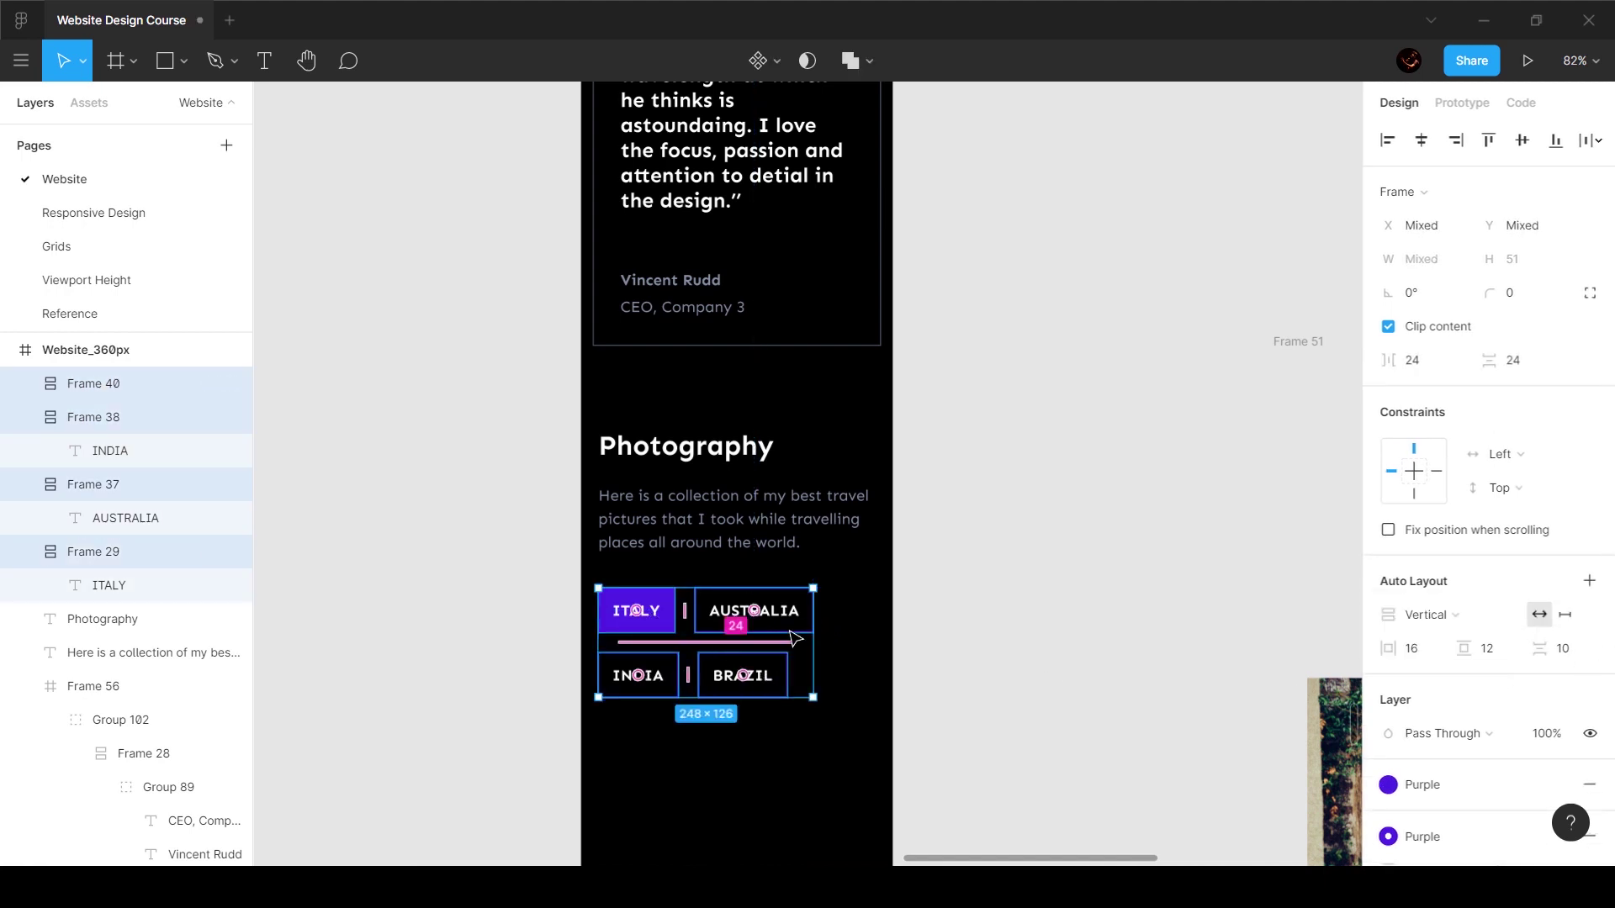
click(671, 624)
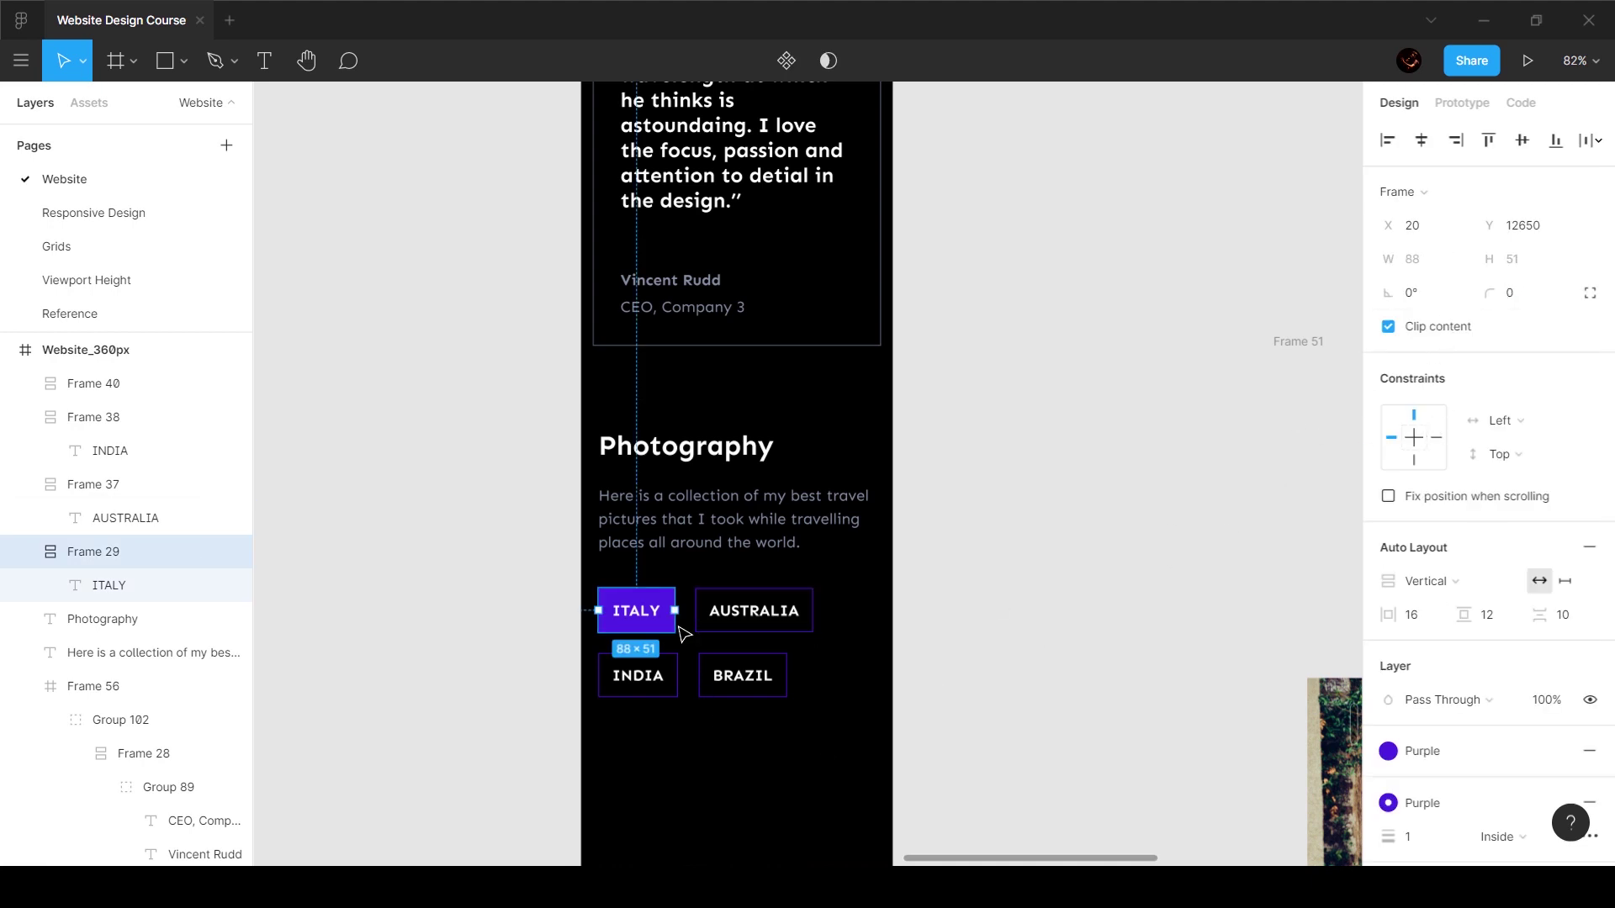
Step: Switch the ITALY tag to a fixed width and set it to 320-24, giving 296 px
drag(682, 615, 718, 617)
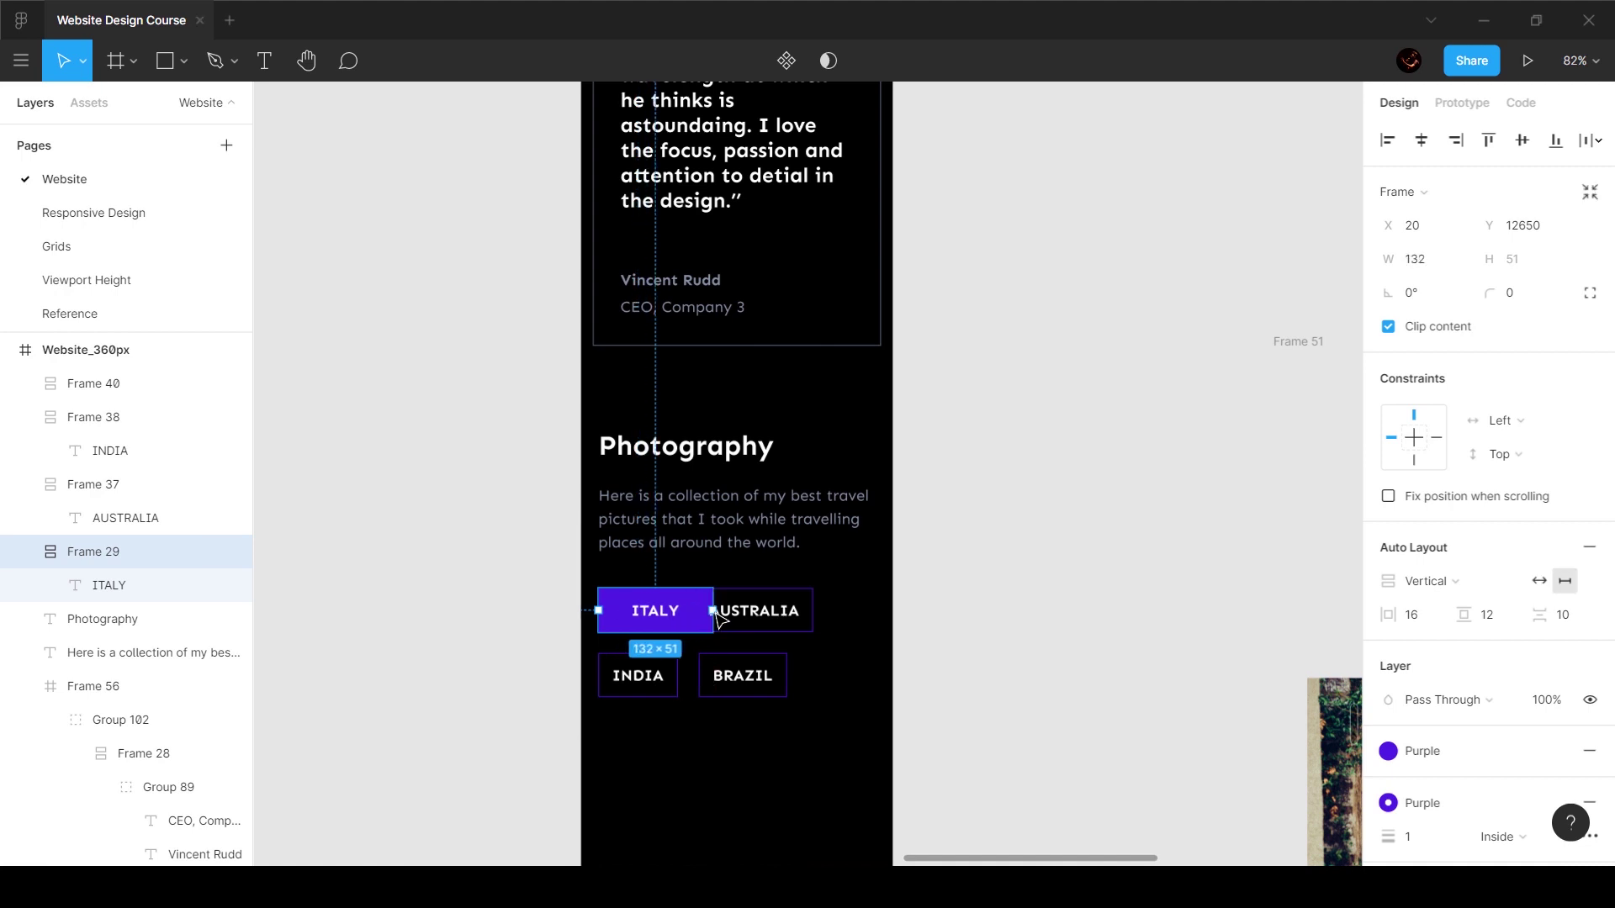
click(1432, 259)
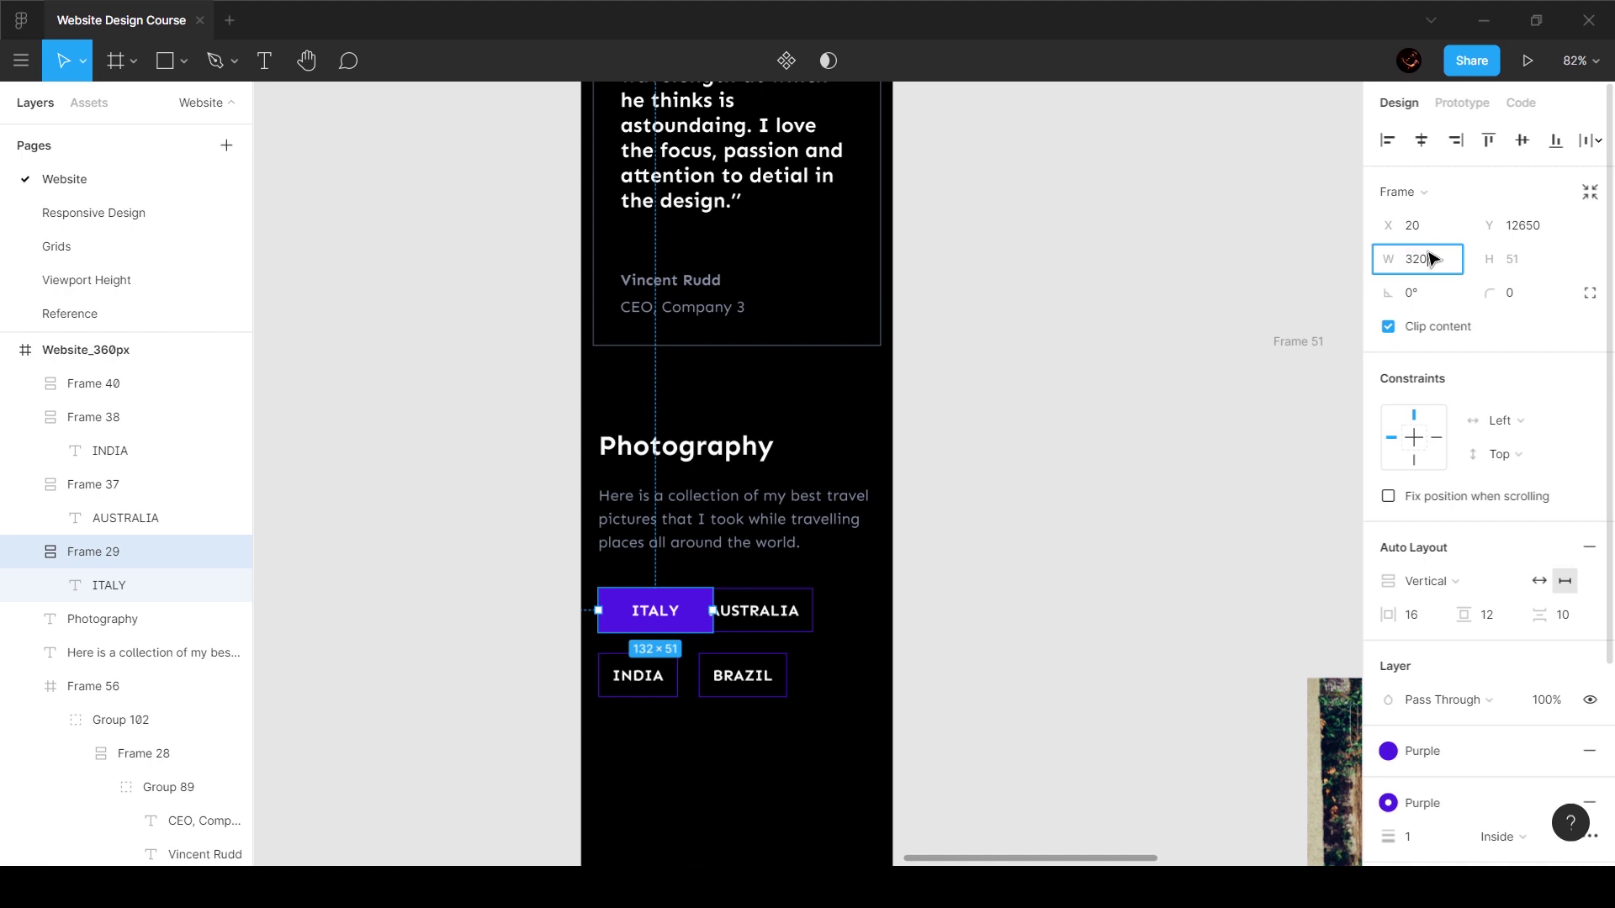
text(320-24)
key(Return)
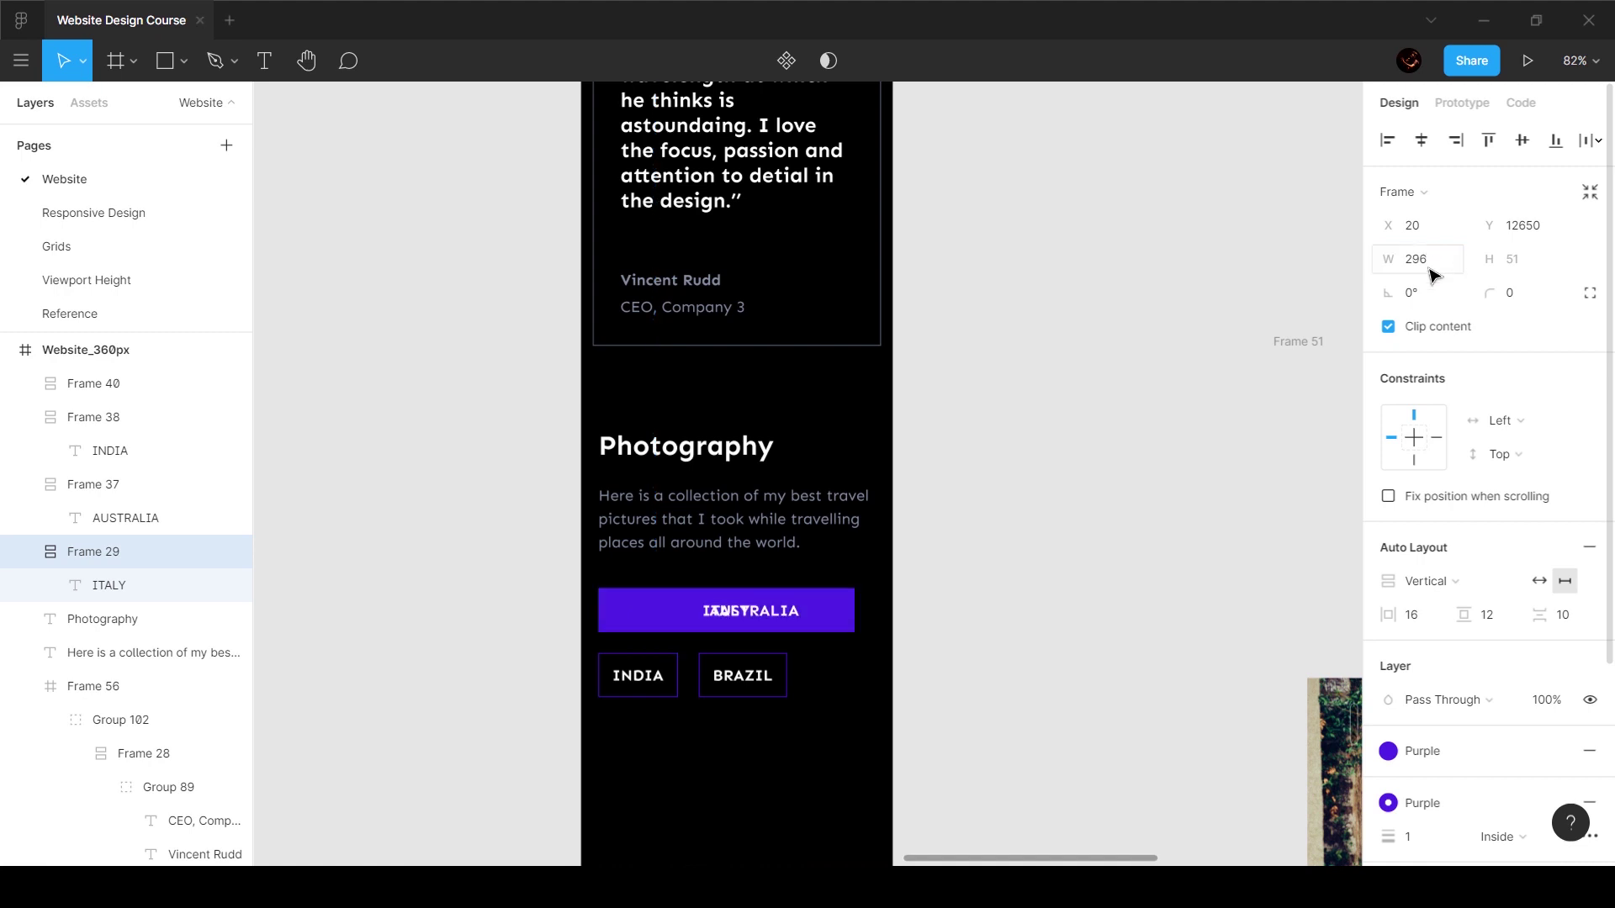
Step: Halve the ITALY tag's width to 148 px
click(1431, 268)
text(/)
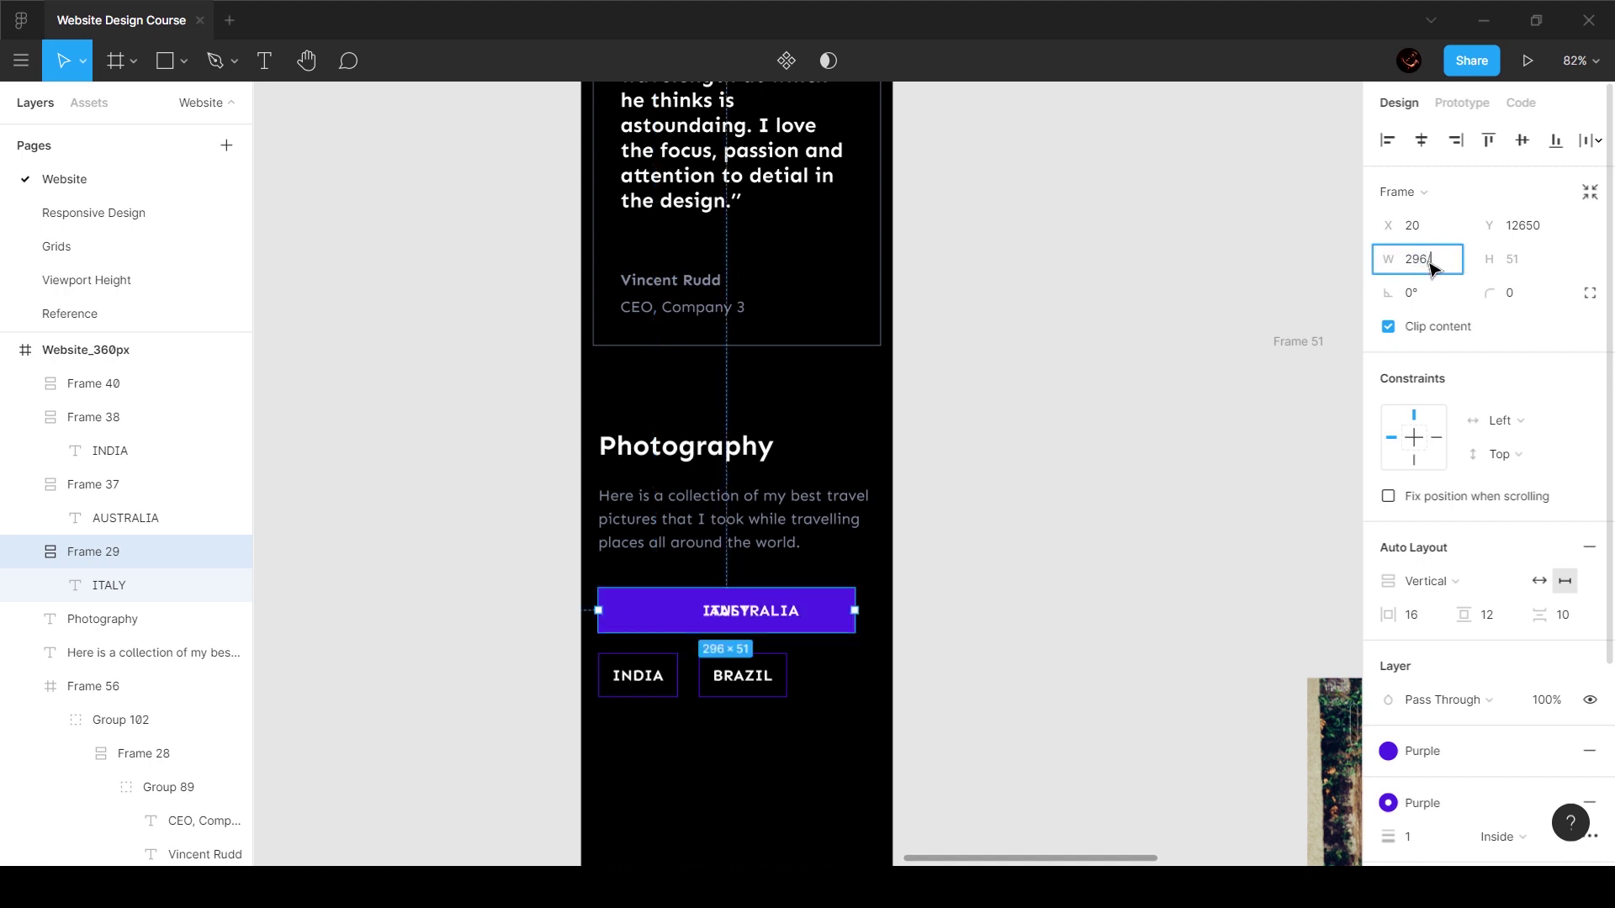
text(2)
key(Return)
Step: Move the AUSTRALIA tag right, clear of the ITALY tag, and switch it to a fixed width
scroll(524, 581, up, 5)
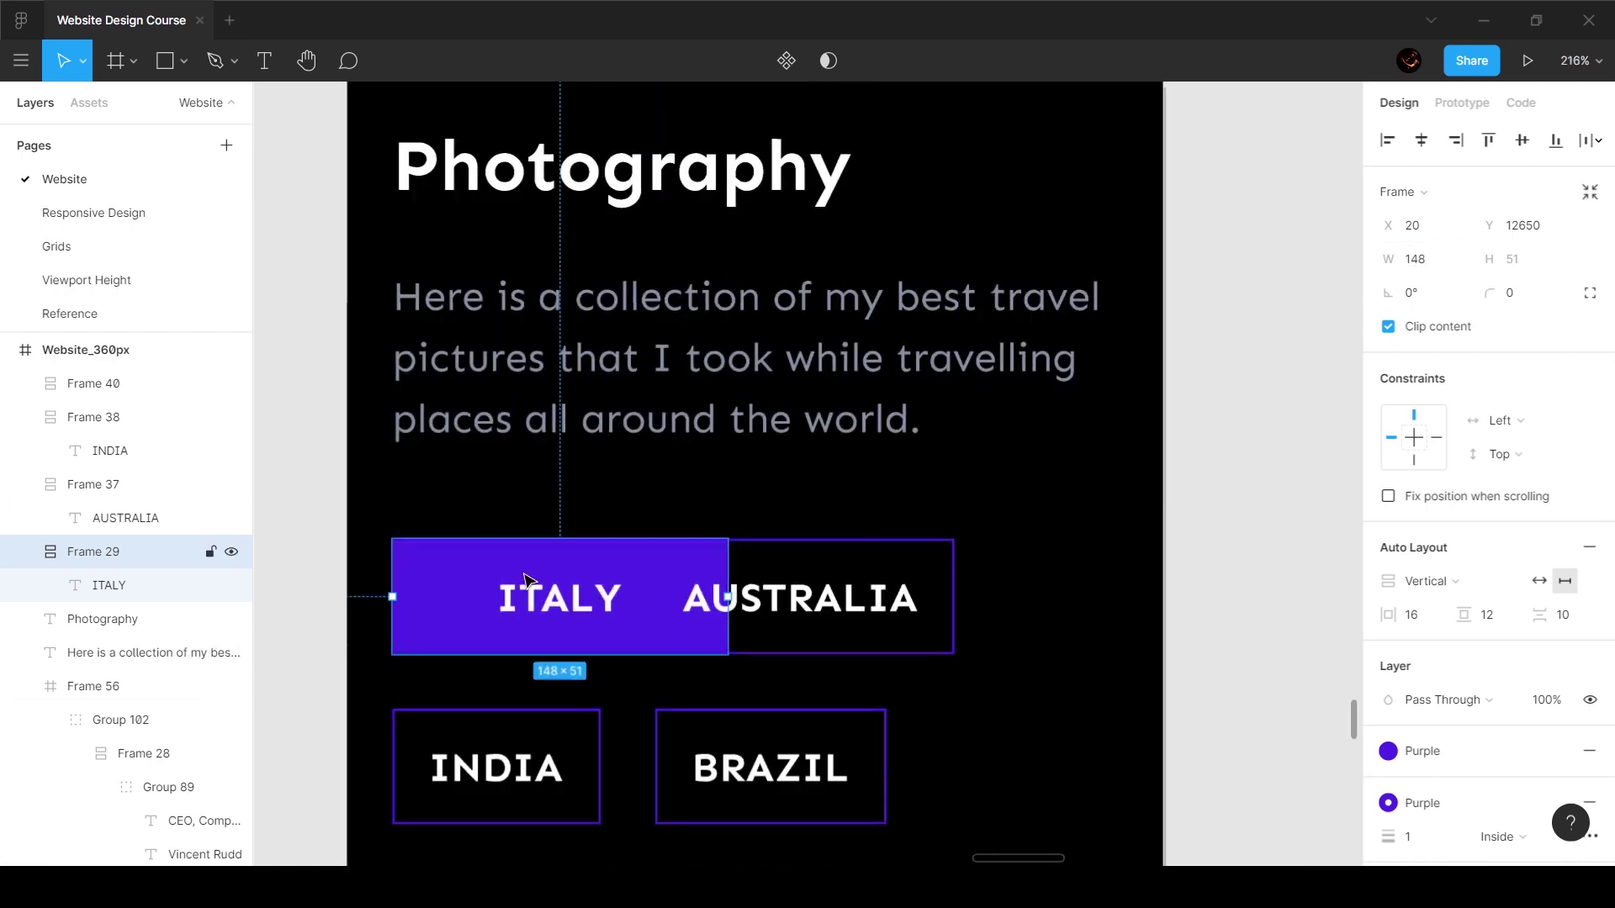
click(917, 626)
shift+click(772, 768)
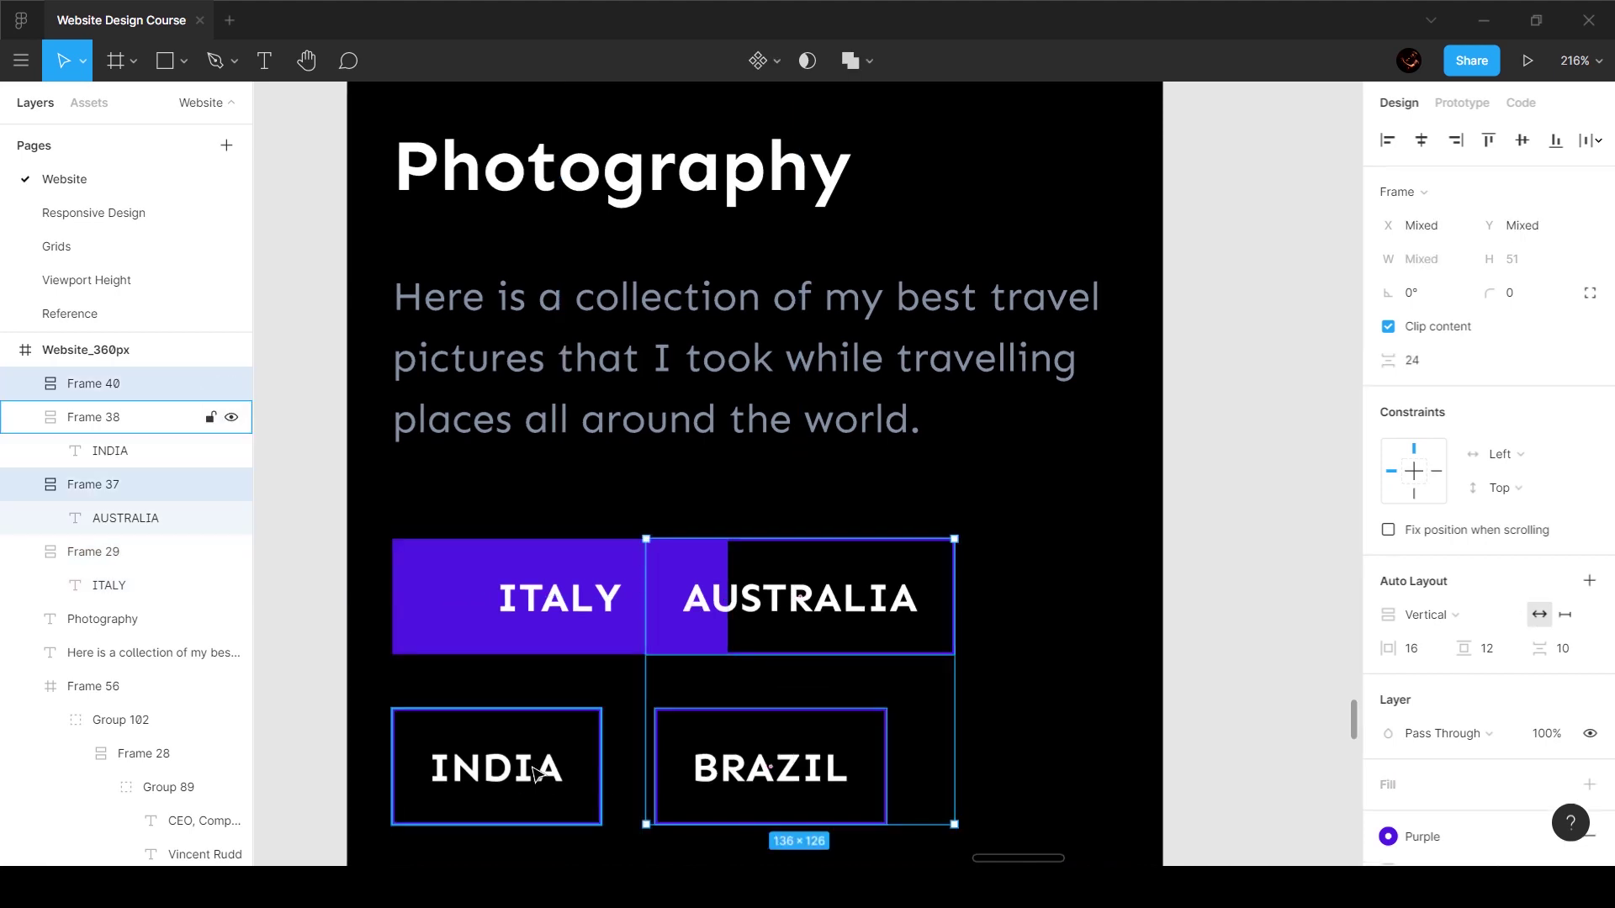
shift+click(533, 771)
click(1115, 624)
click(879, 599)
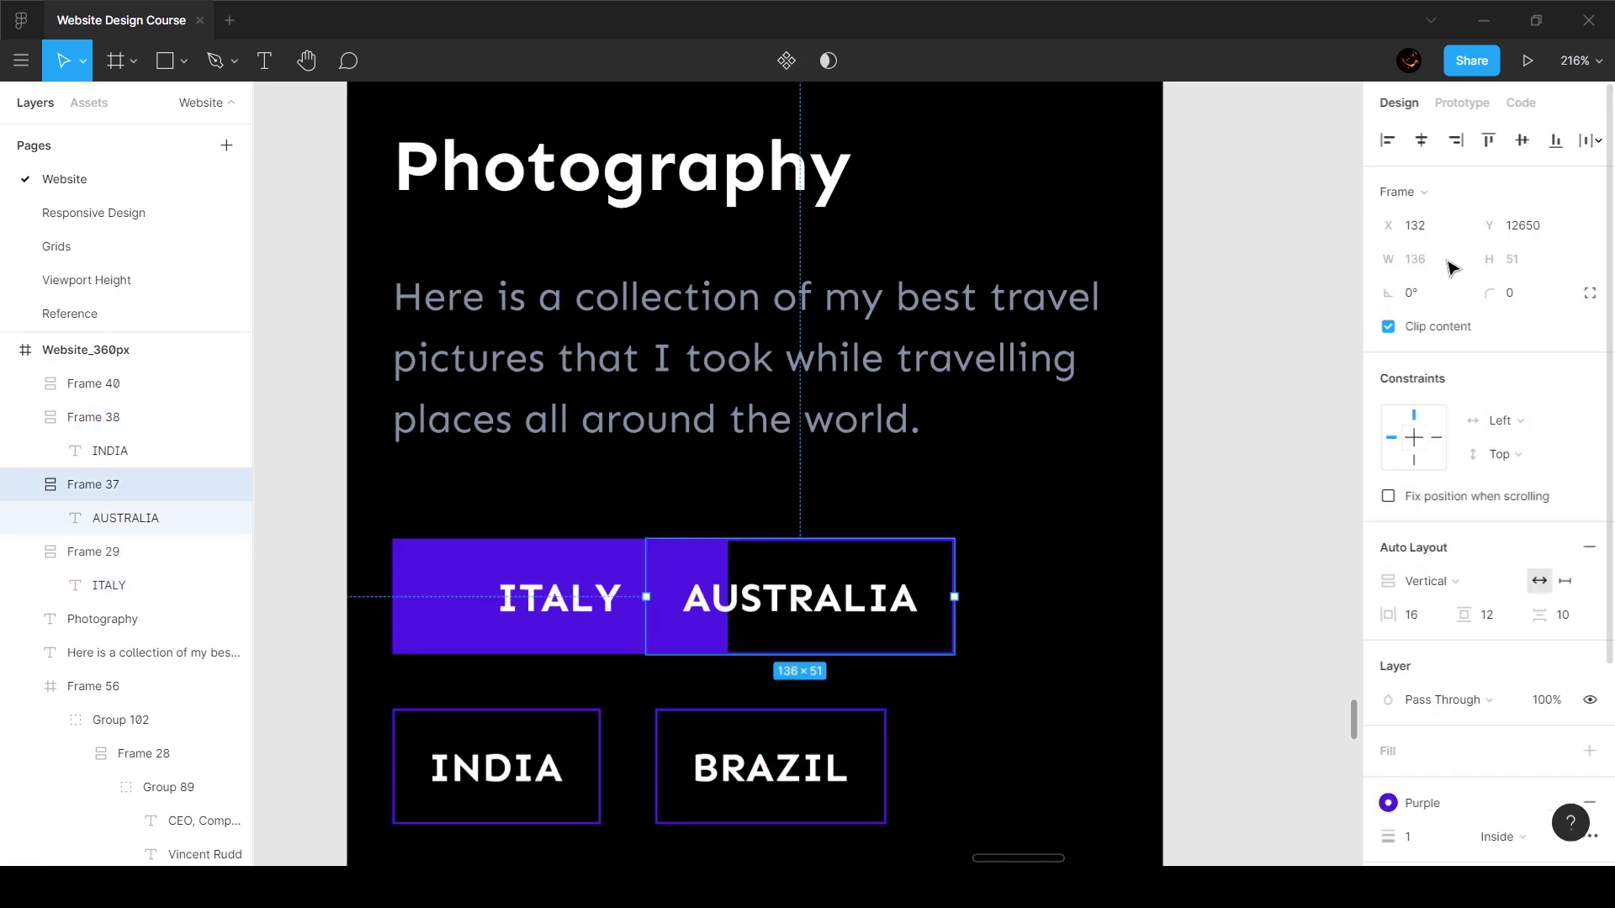
drag(872, 605, 970, 606)
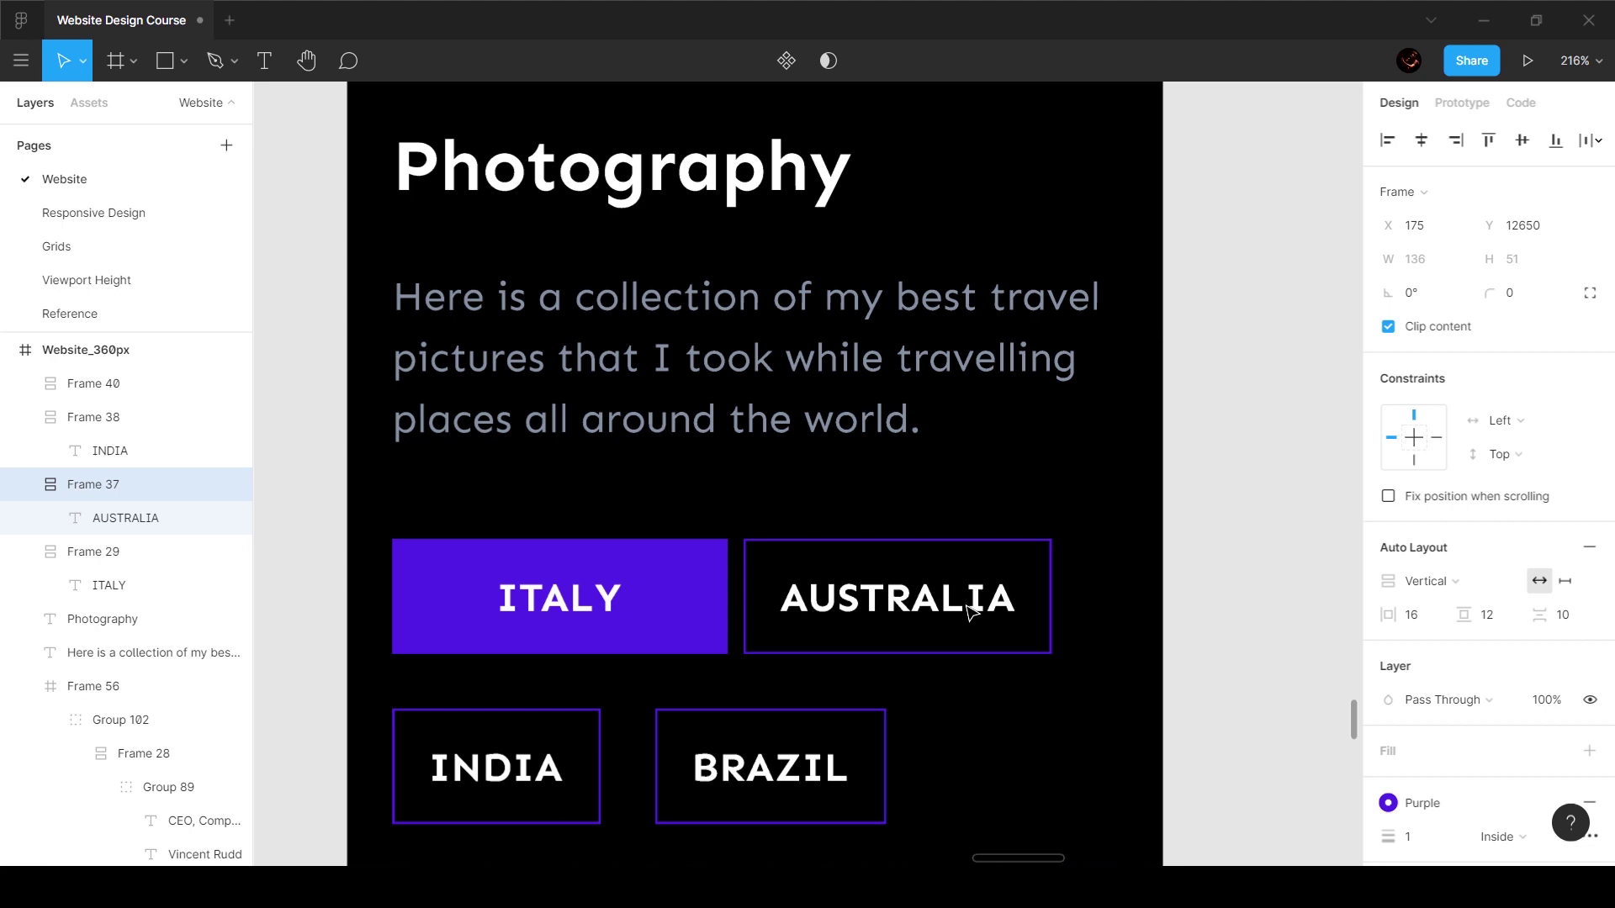
click(1564, 581)
Step: Switch the INDIA and BRAZIL tags to fixed width and set both to 148 px wide
click(791, 765)
shift+click(589, 767)
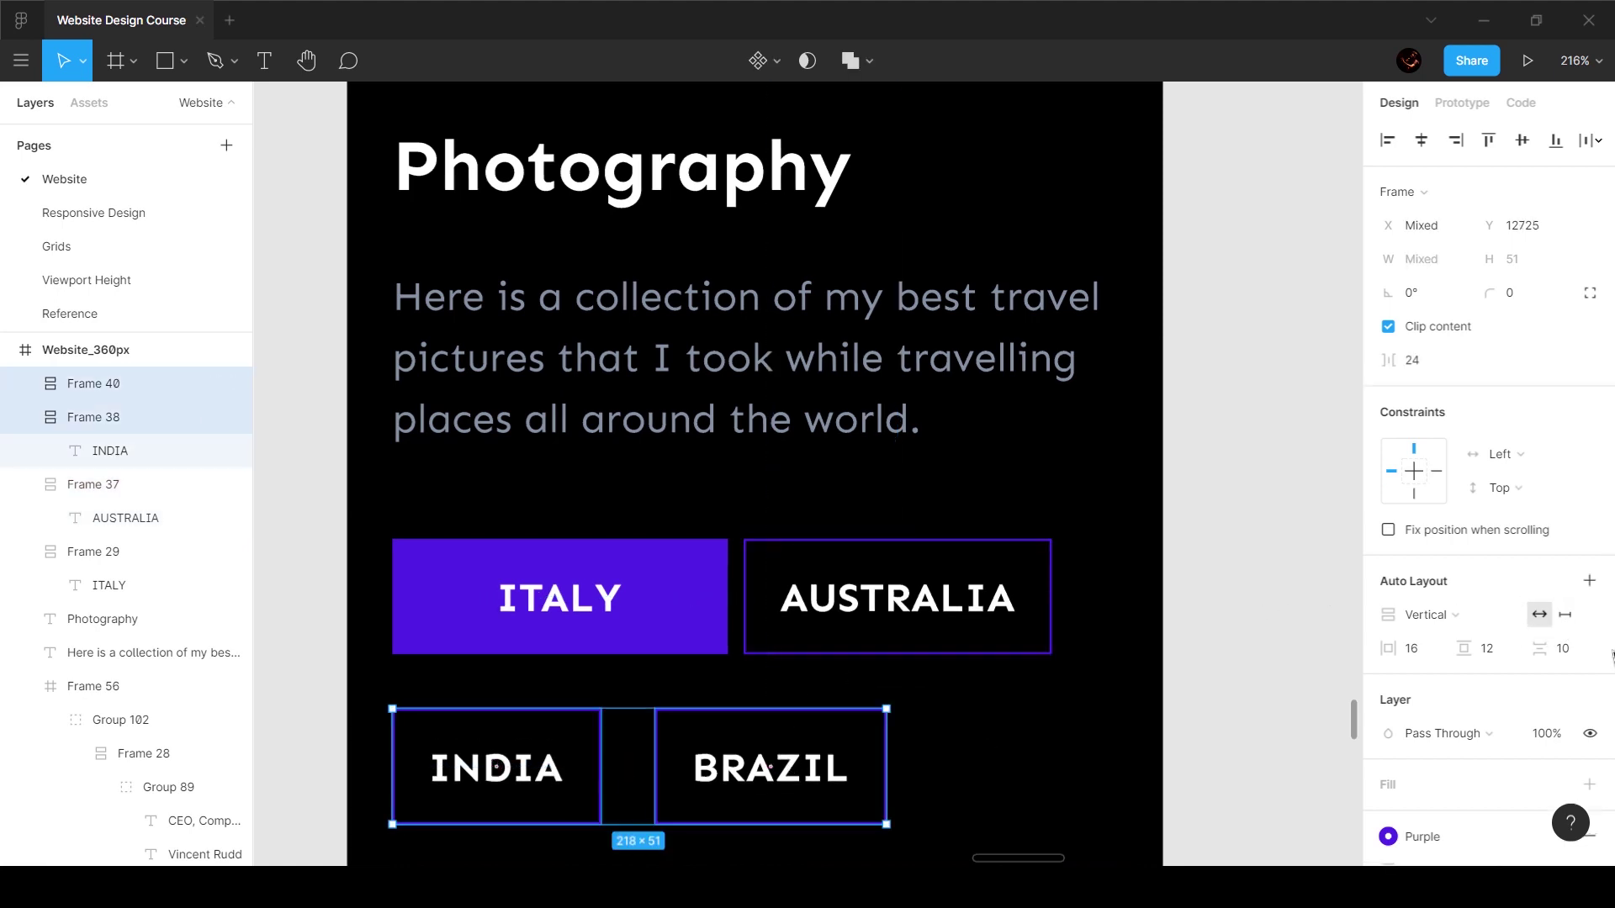
click(1565, 620)
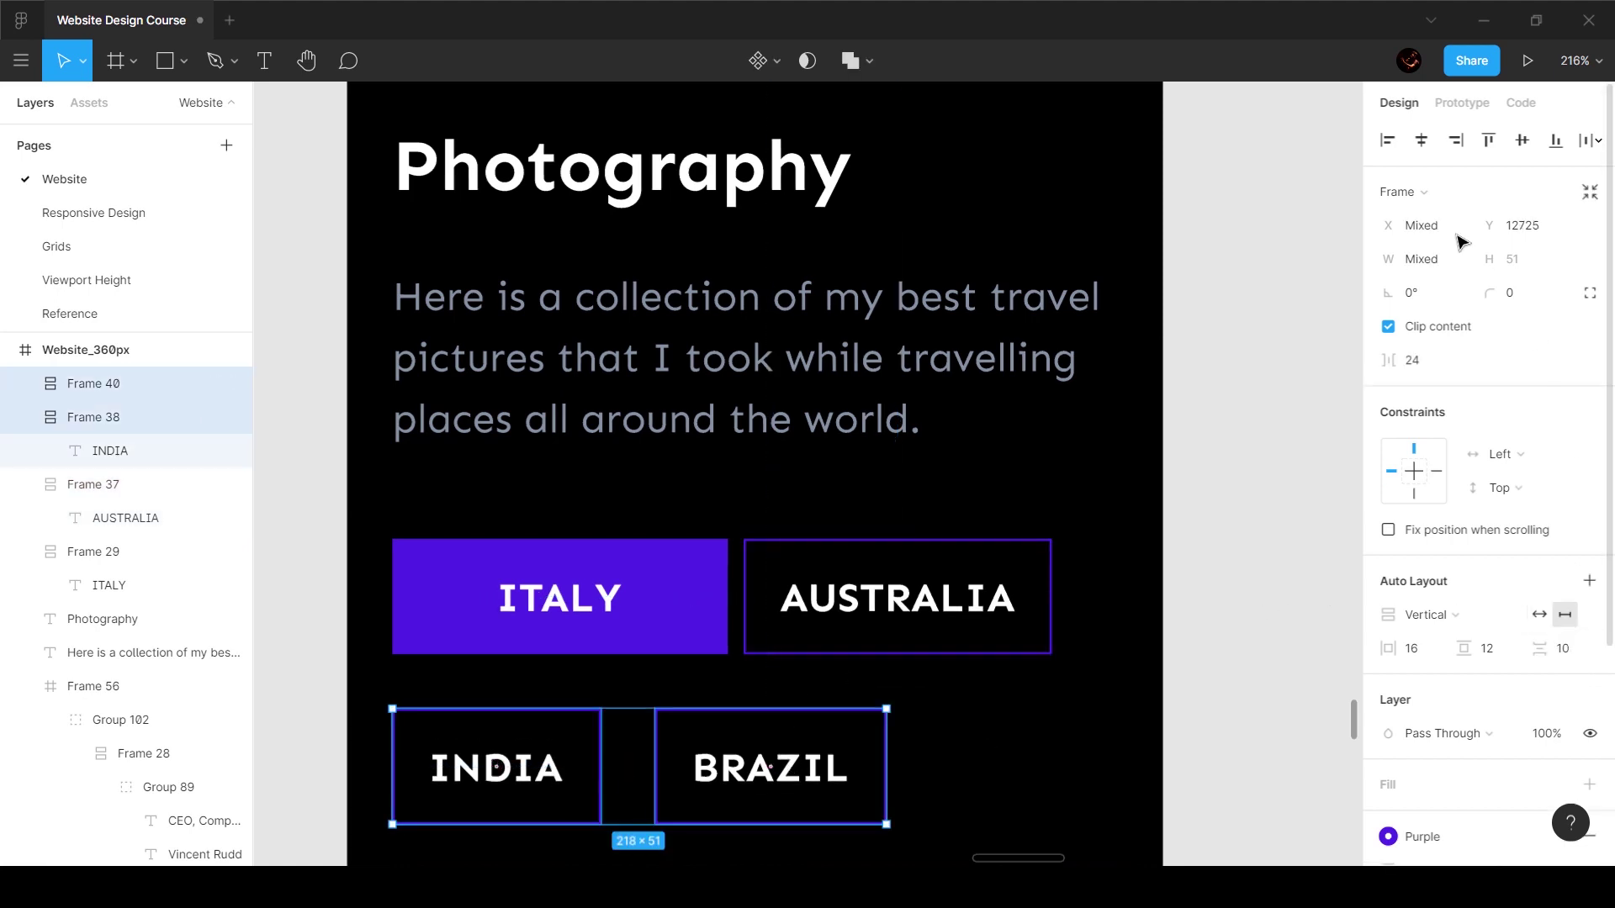
click(1433, 263)
text(48)
key(Return)
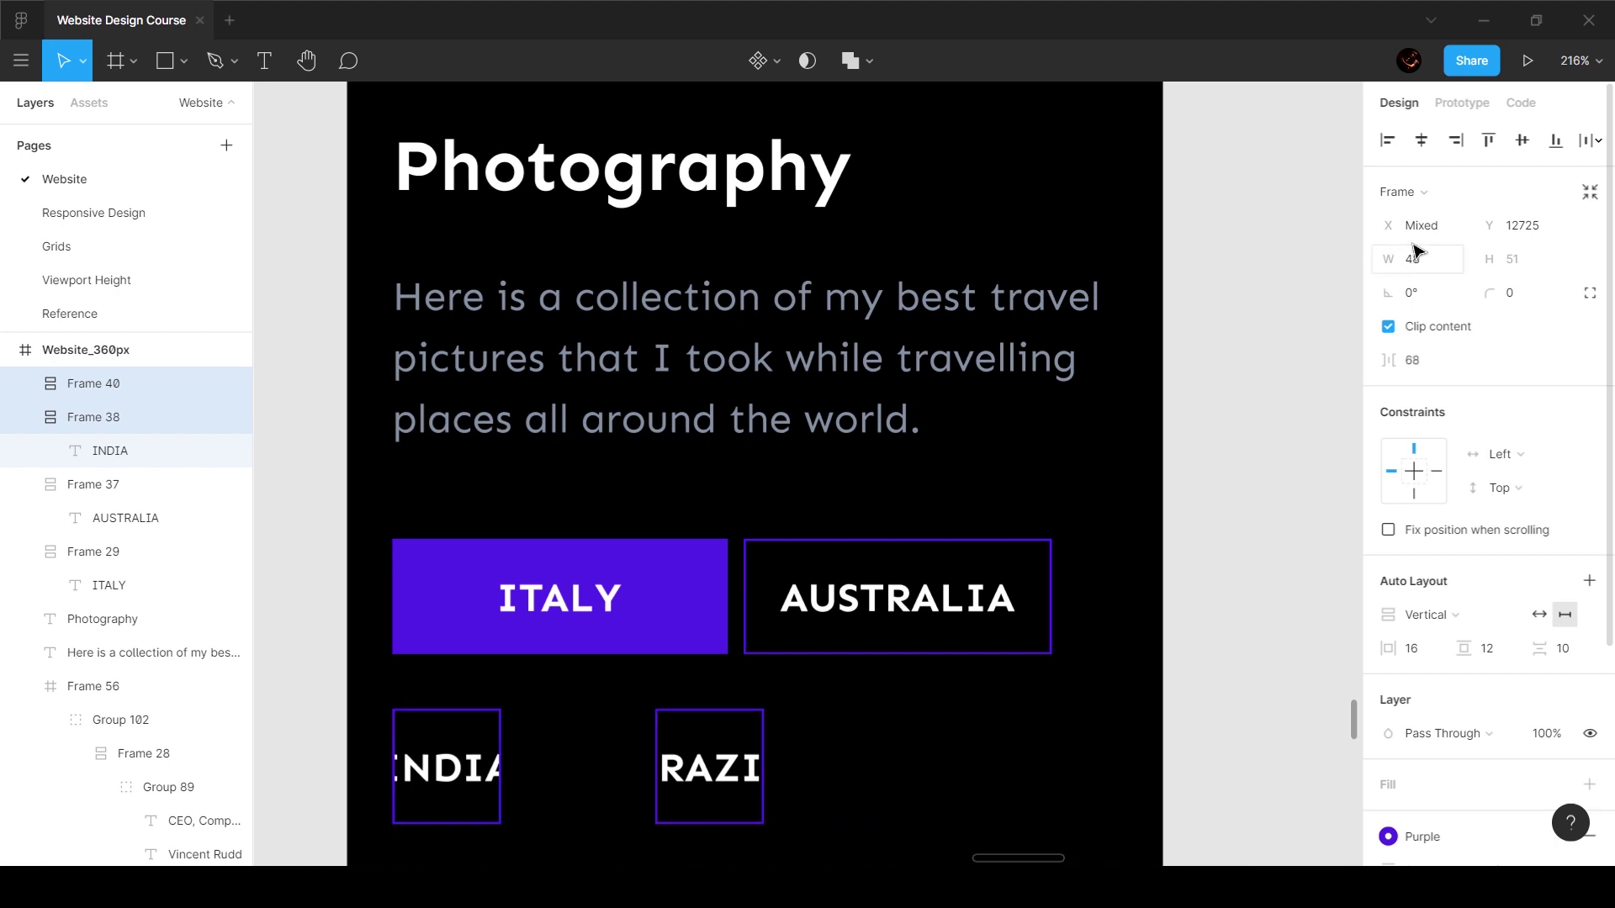
text(148)
key(Return)
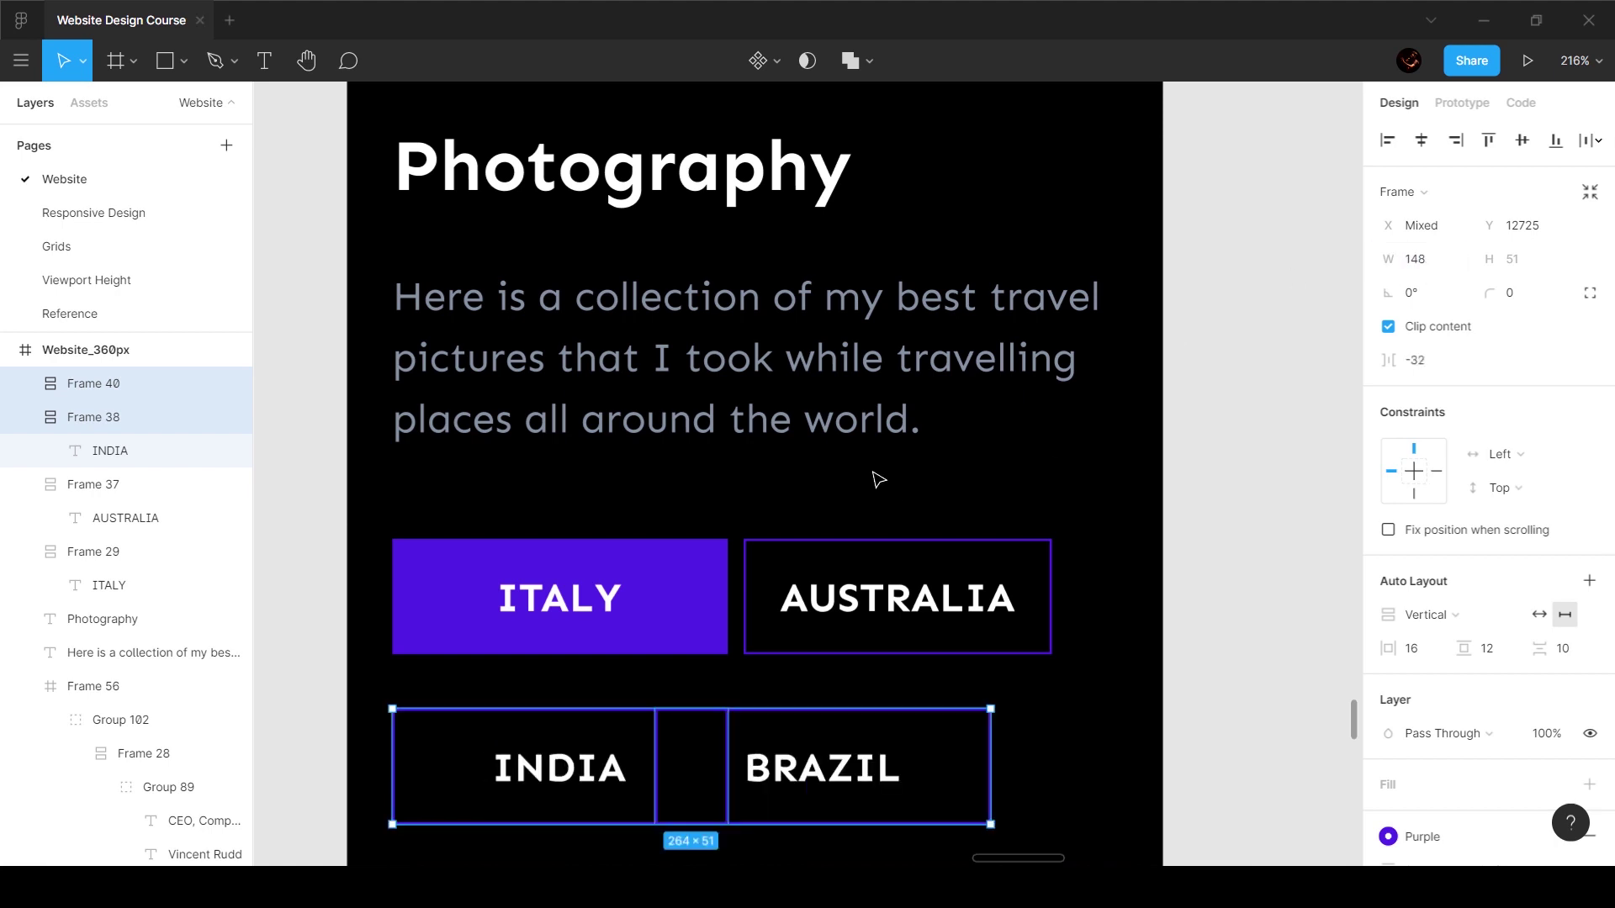
Step: Nudge the AUSTRALIA tag 12 px further right, away from the ITALY tag
click(912, 512)
click(856, 595)
key(Right)
key(Right)
key(Right)
key(Right)
key(Right)
key(Right)
key(Right)
key(Right)
key(Right)
key(Right)
key(Right)
key(Right)
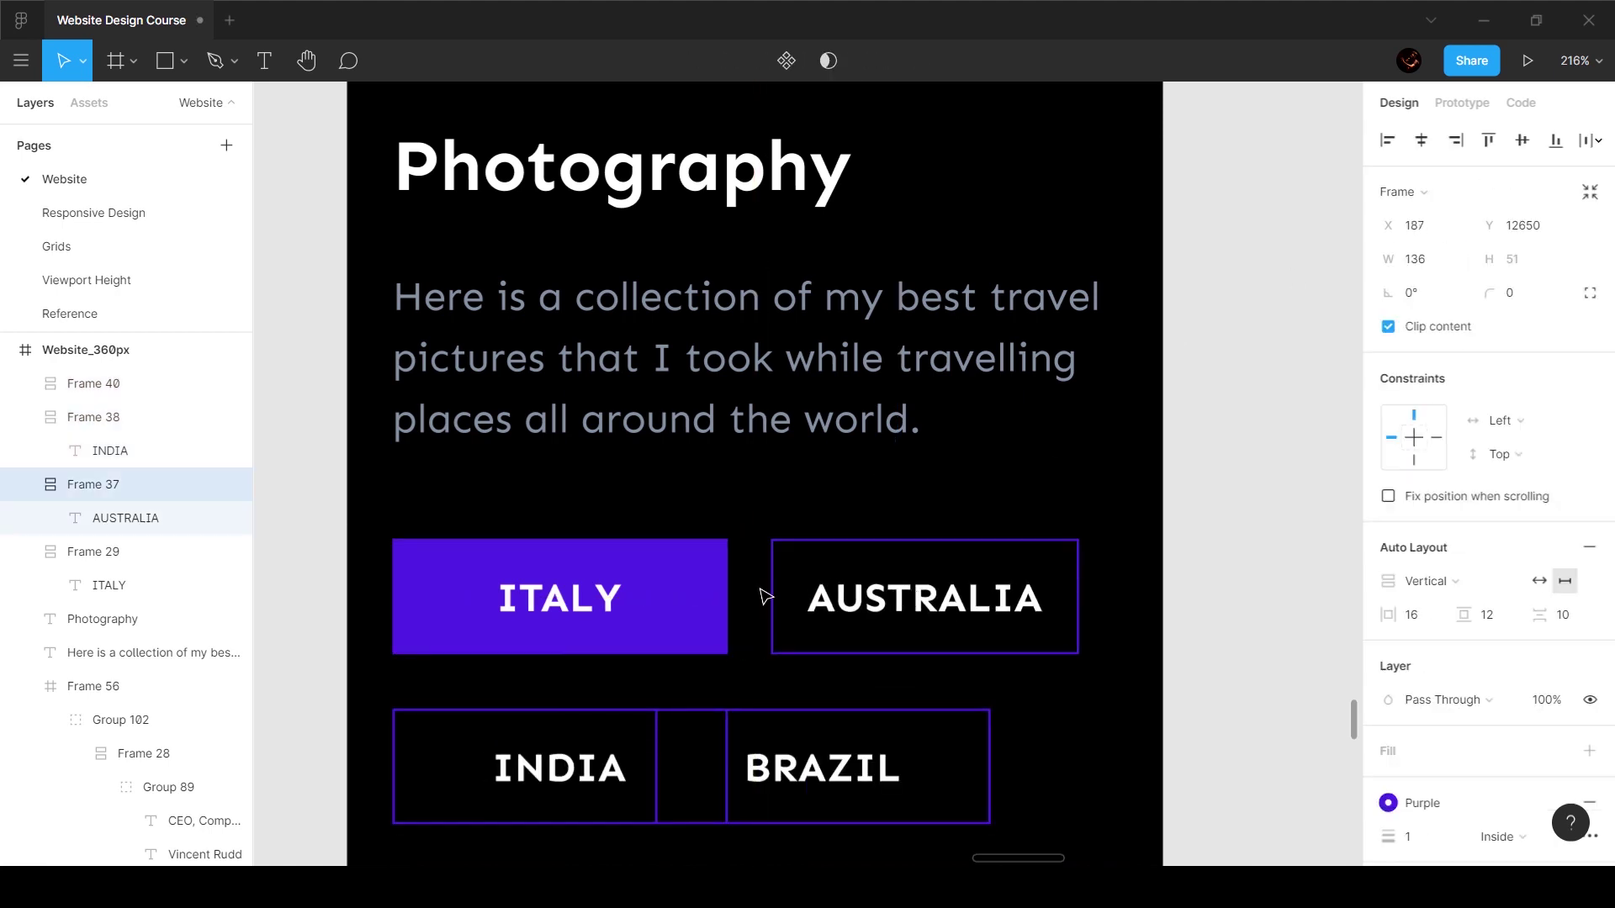
Step: Try a 160 px width on the ITALY tag and undo the tag changes back to its 296 px width
click(644, 590)
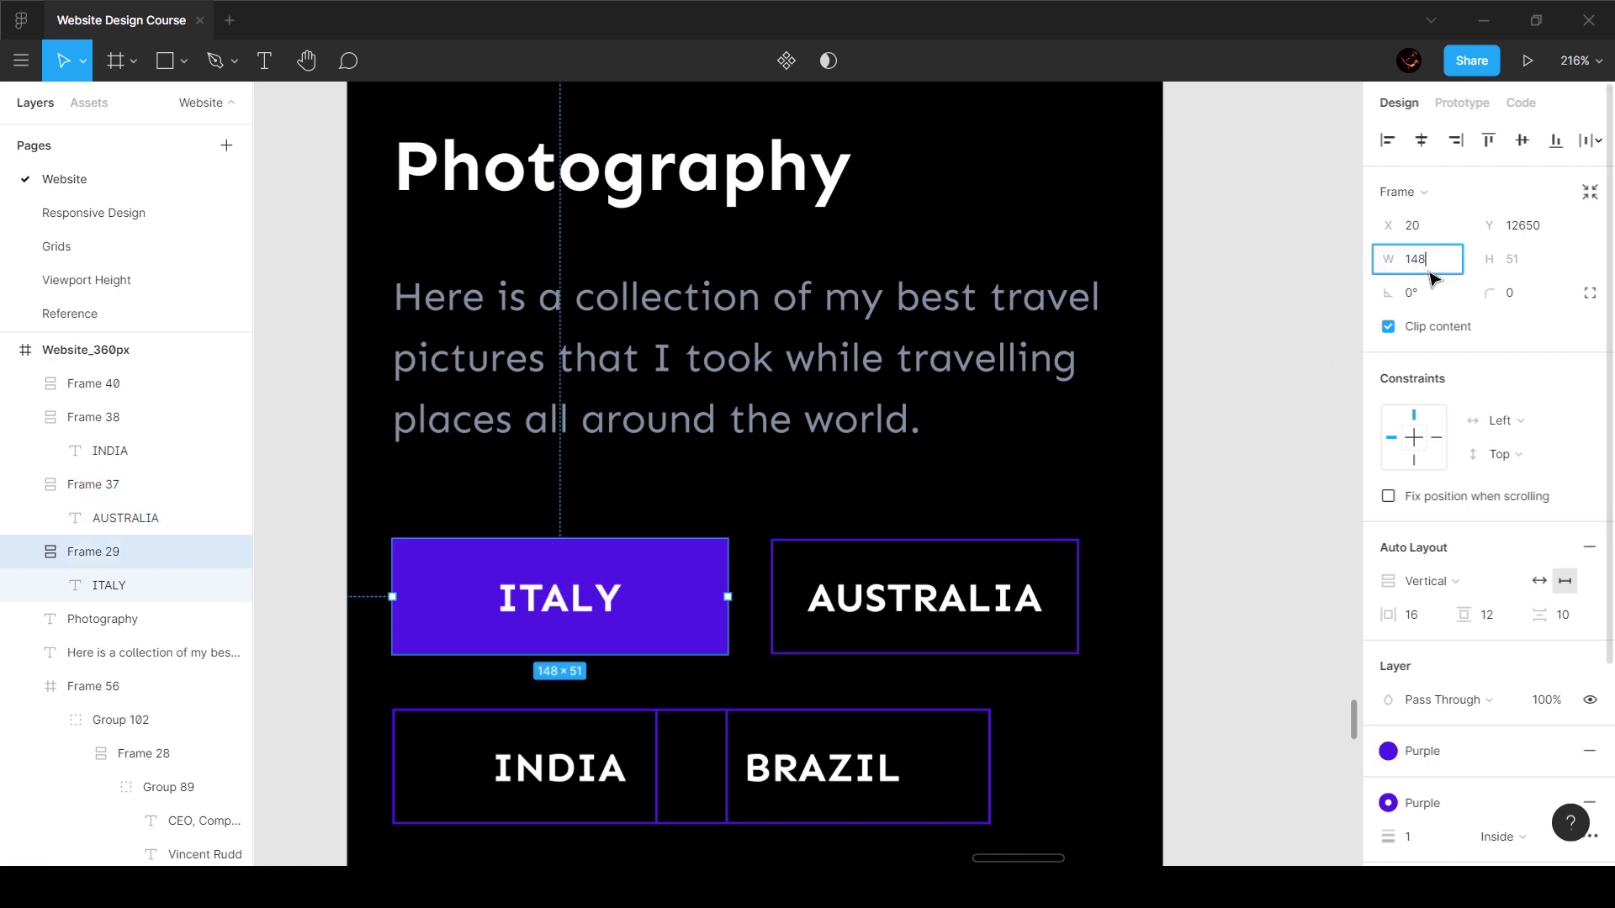
key(Return)
click(775, 581)
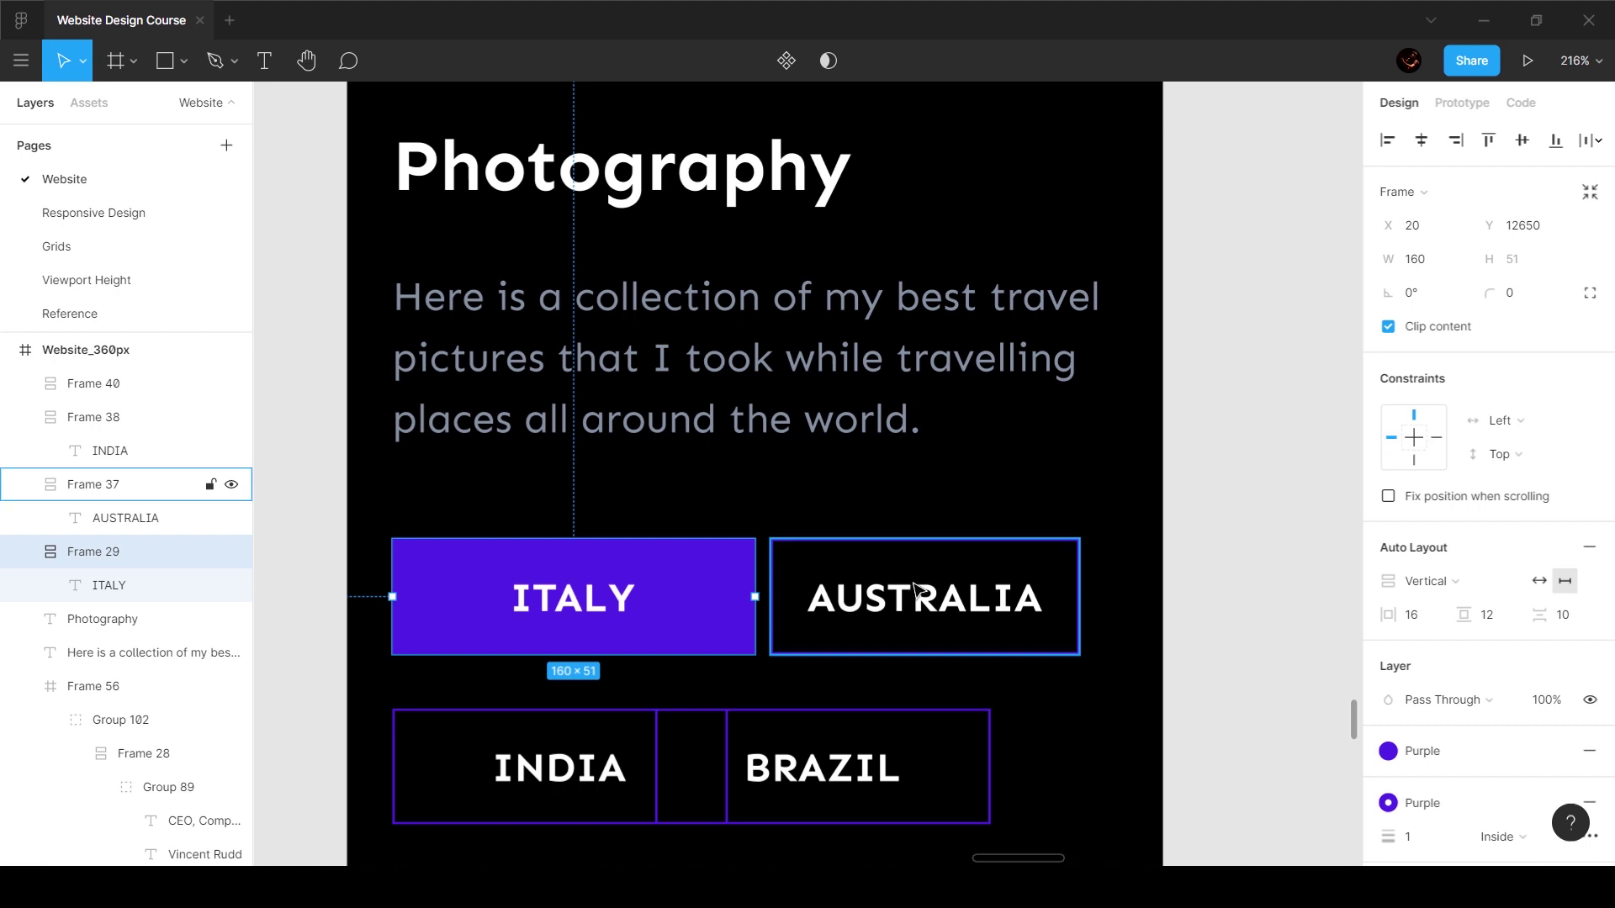
key(Return)
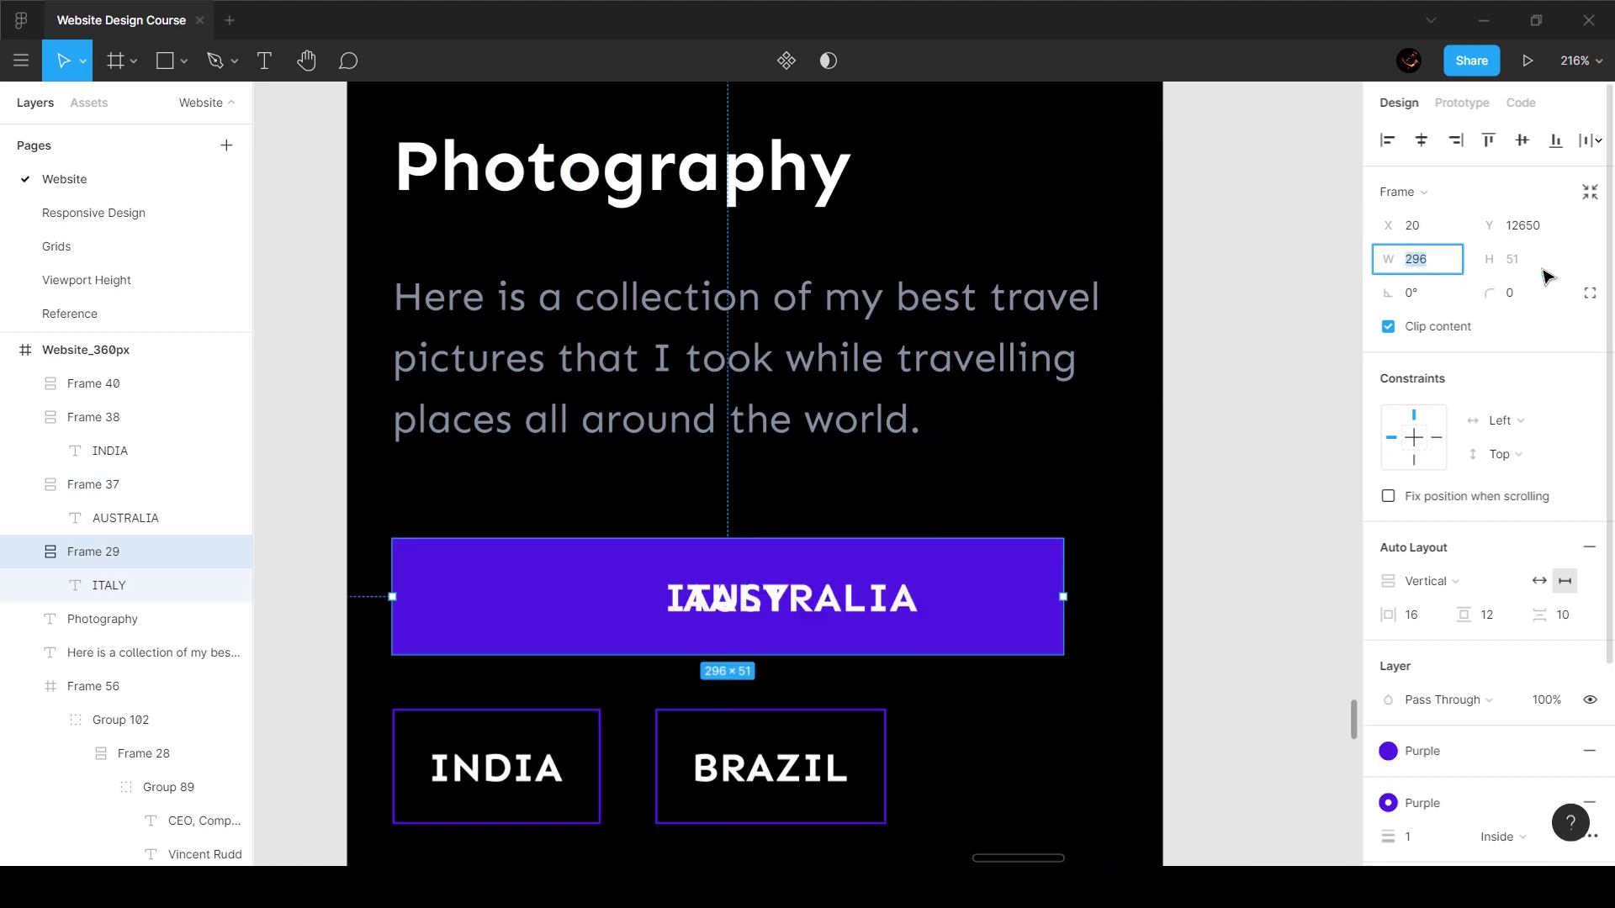
Step: Set the ITALY tag's width to 320 px, halve it to 160 px and subtract 12 to reach 148 px
text(320)
key(Return)
click(1459, 268)
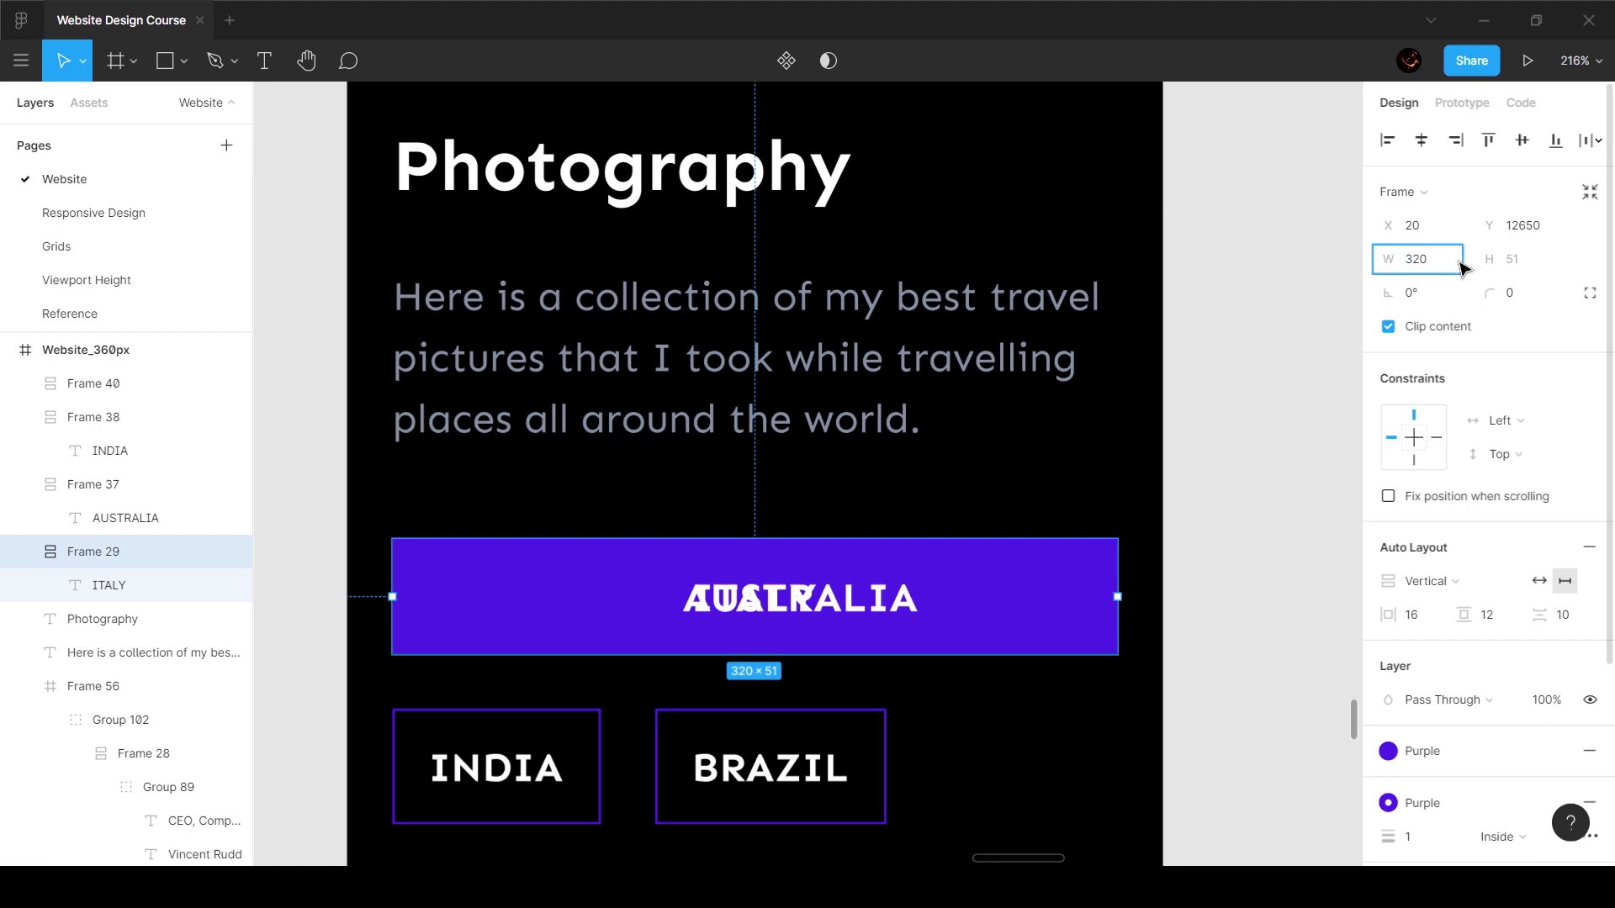
text(/2)
key(Return)
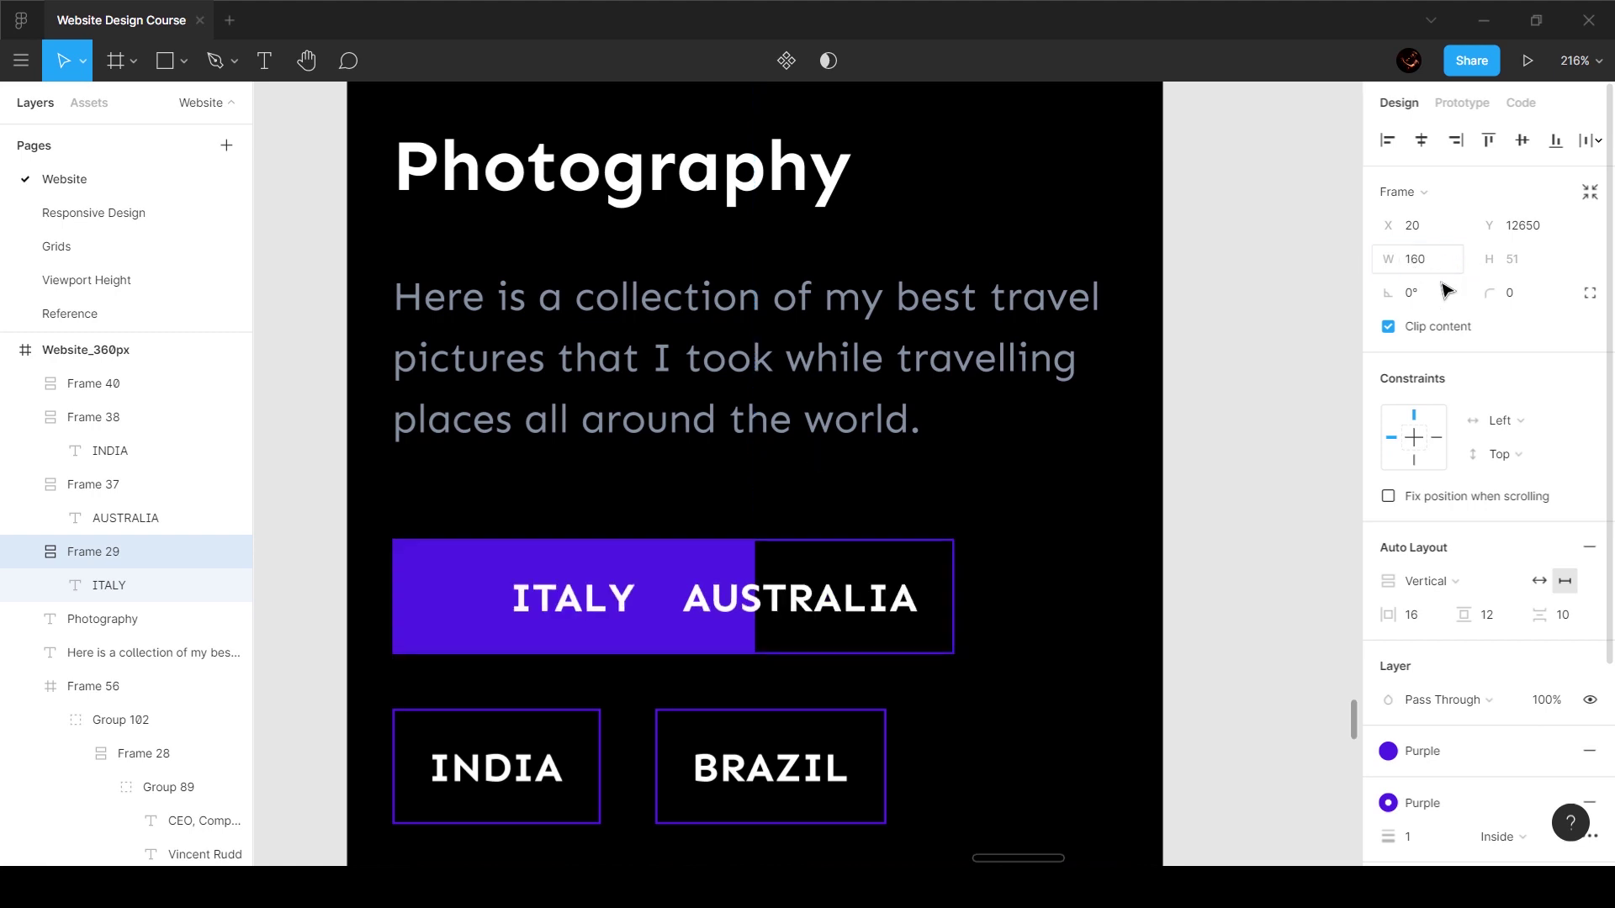
click(1434, 267)
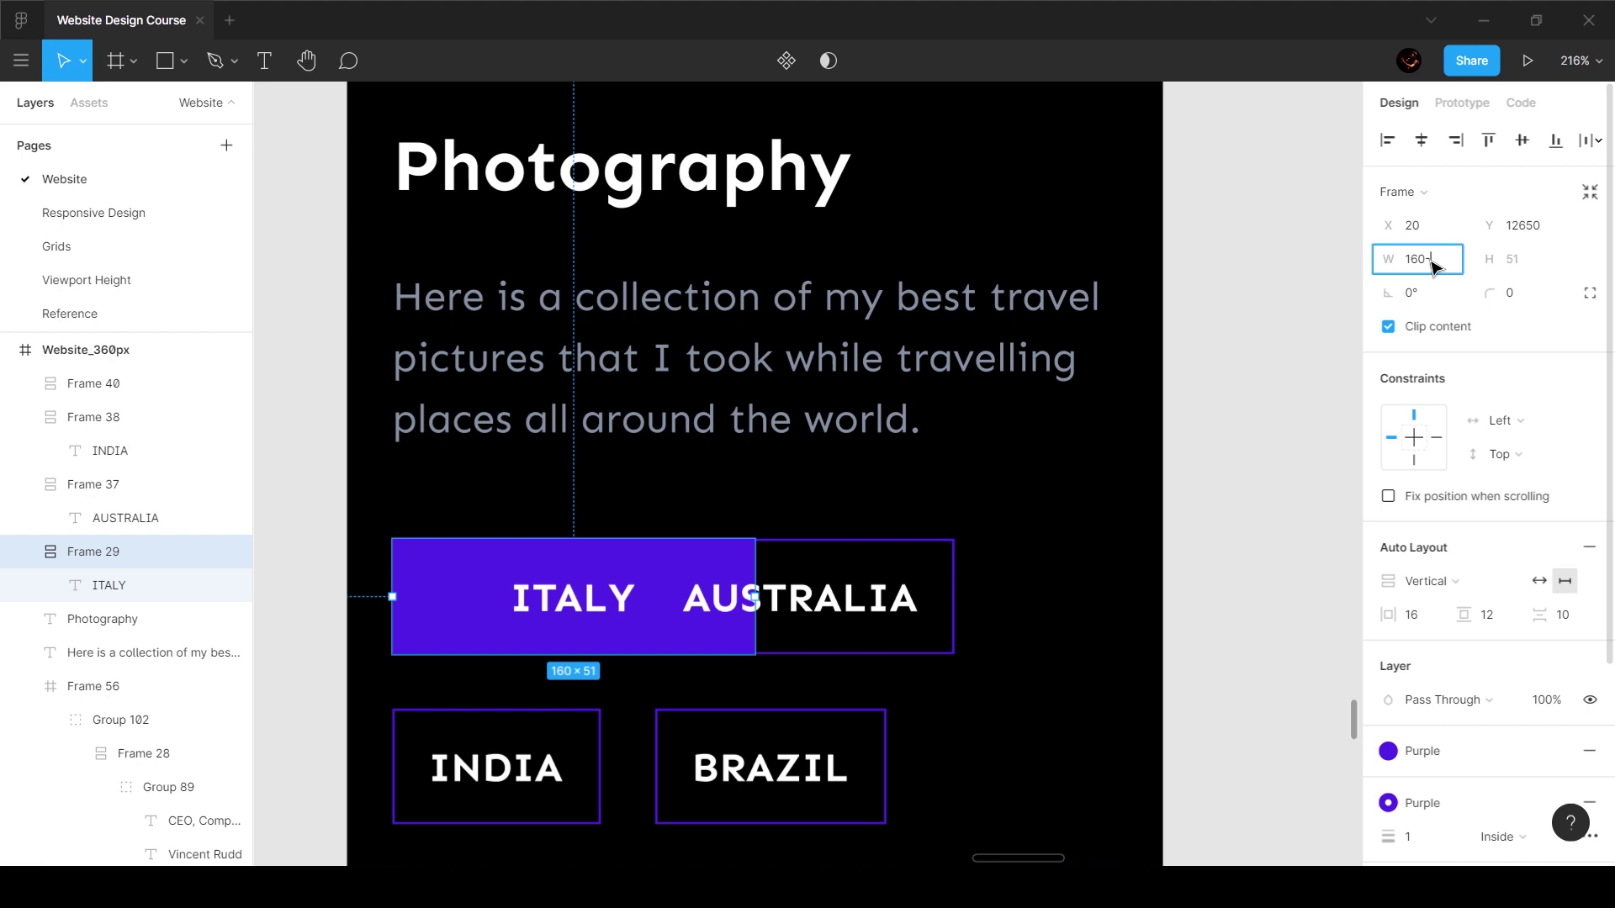
text(-12)
key(Return)
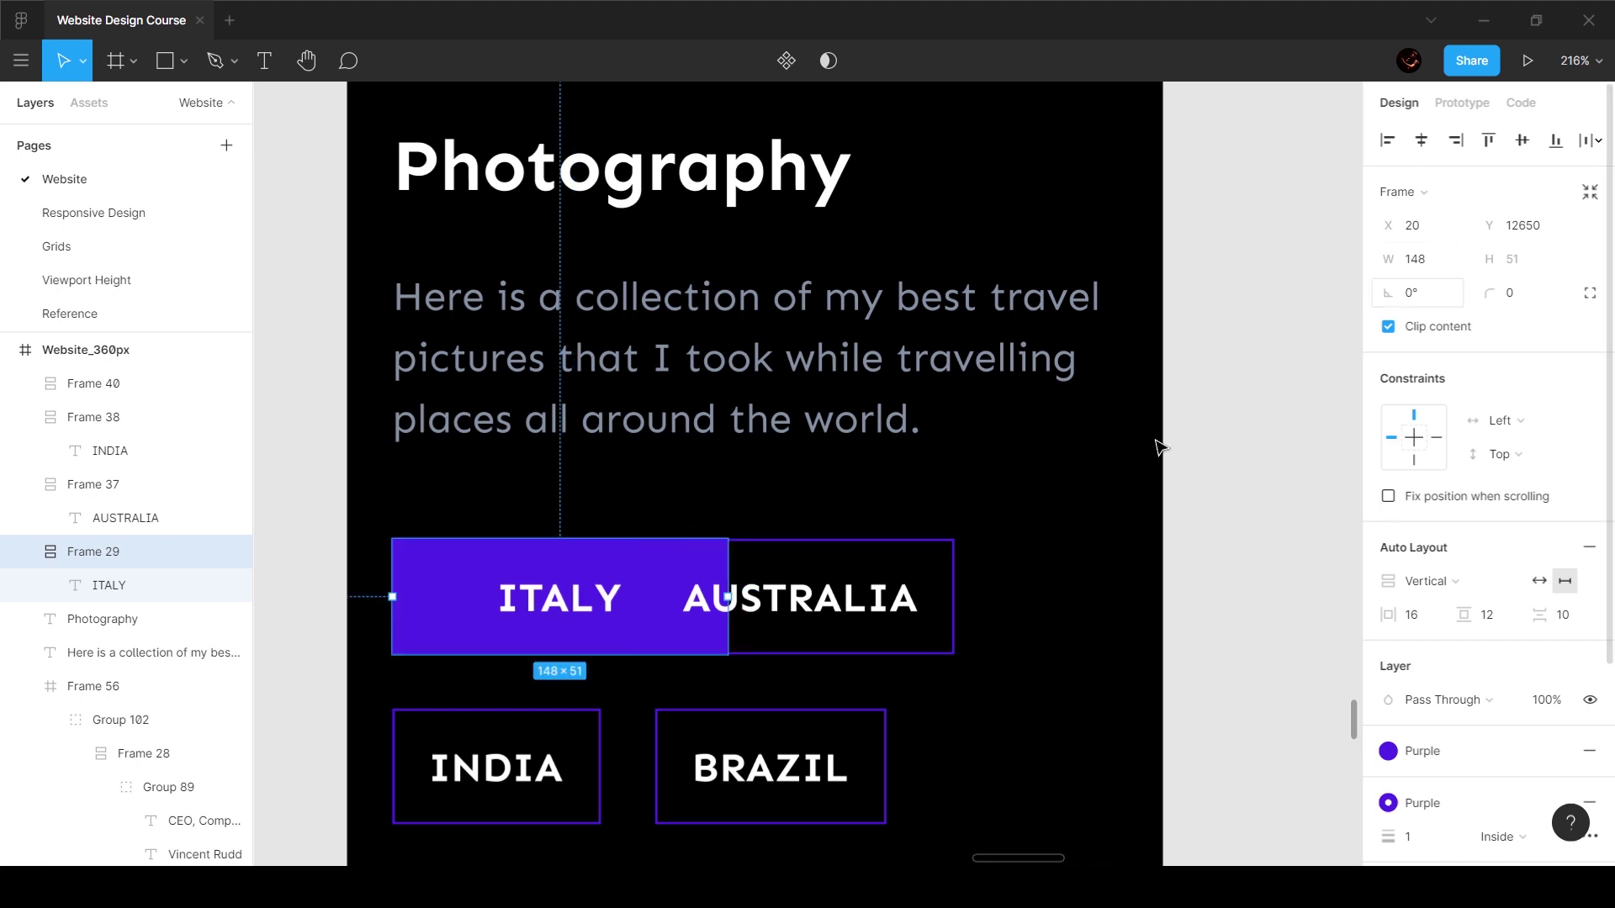
Step: Move the AUSTRALIA tag right, clear of the ITALY tag, and give it a fixed width of 148 px
click(855, 620)
drag(856, 620, 981, 631)
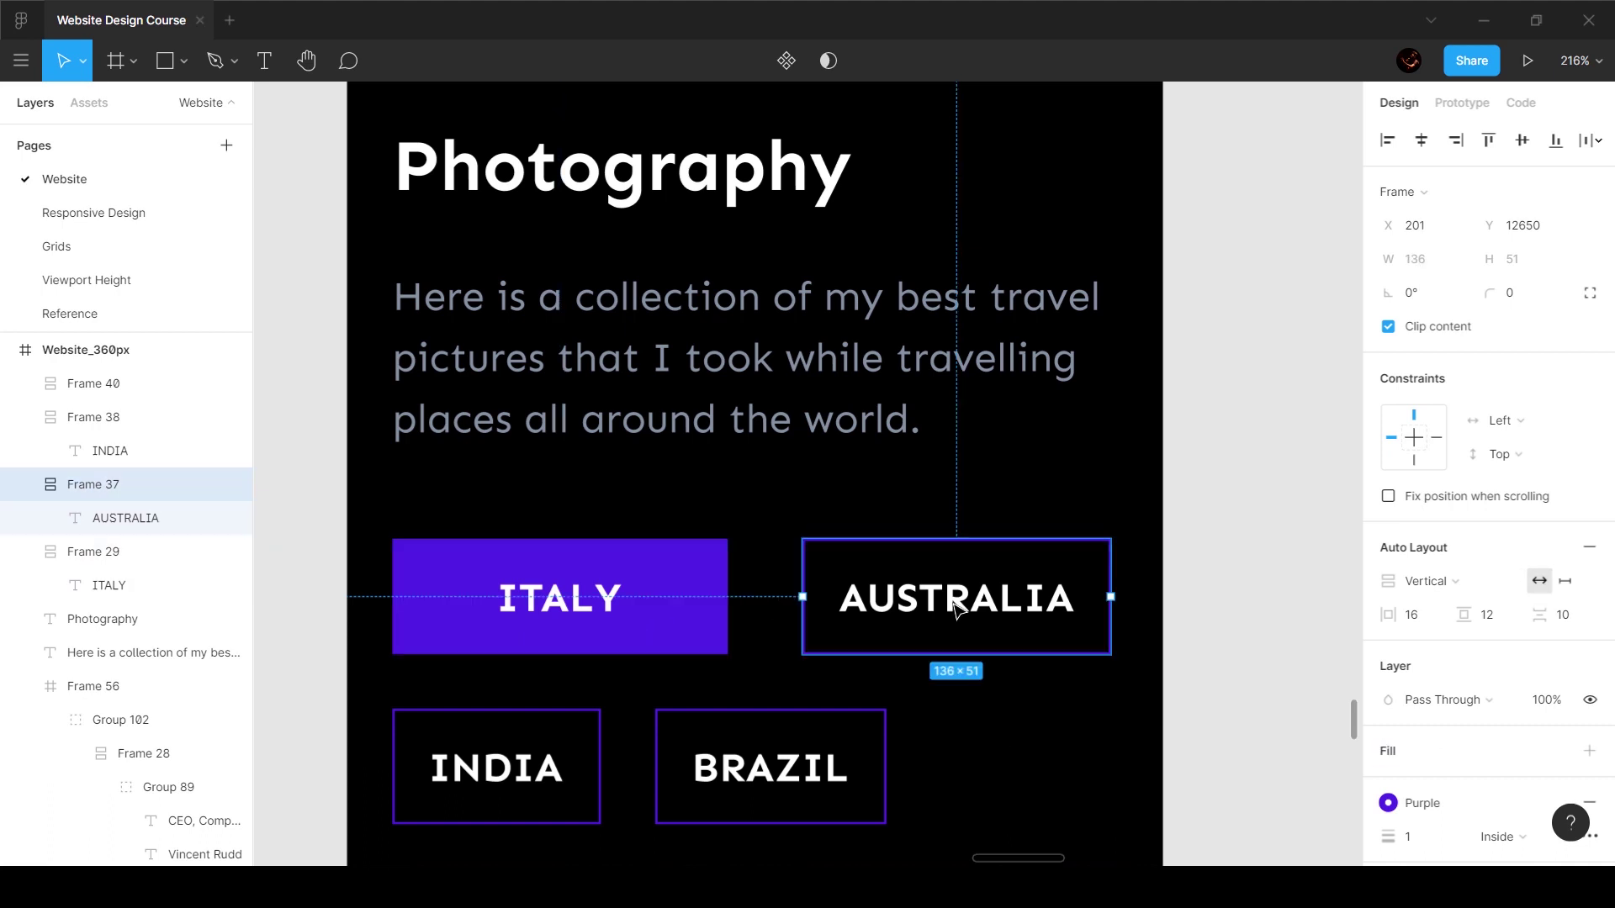
click(1567, 583)
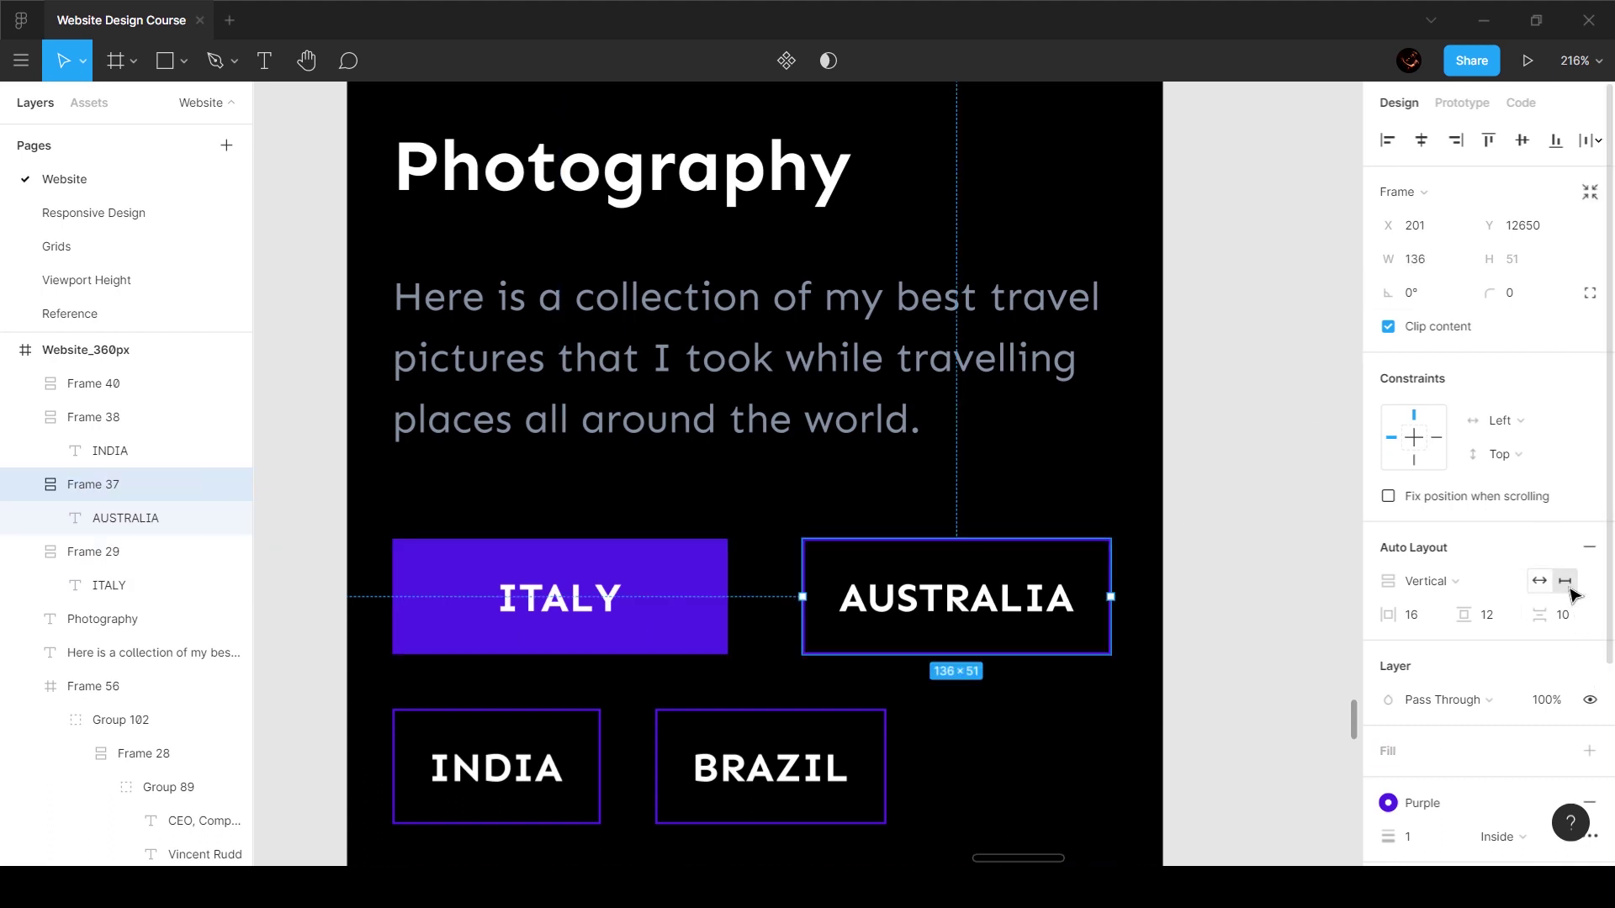
click(1438, 269)
key(Return)
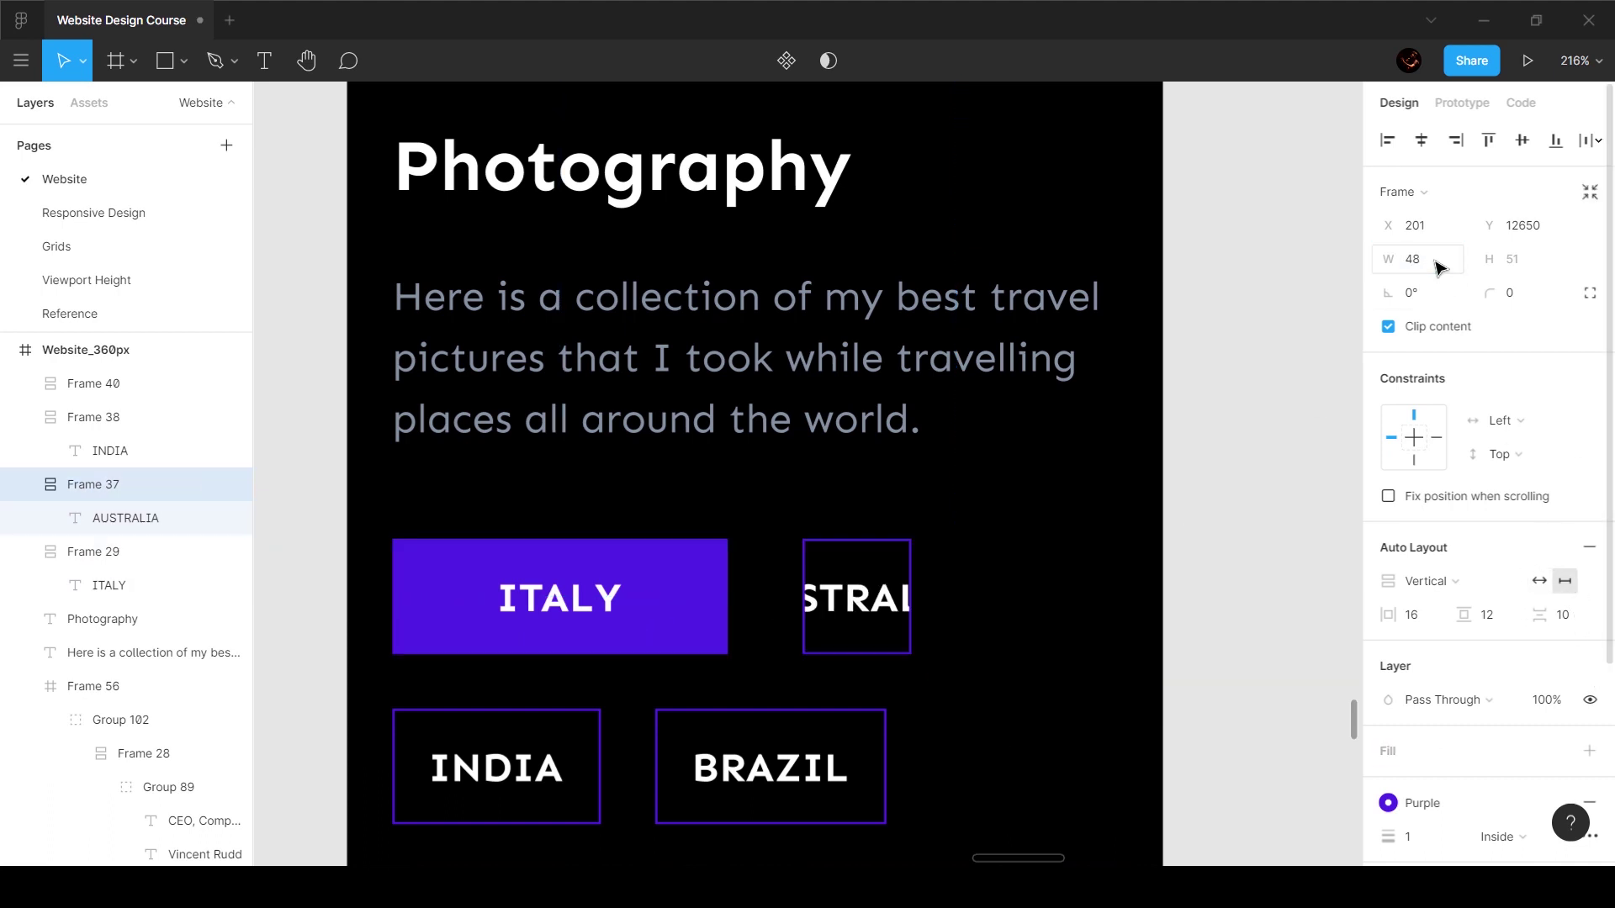
click(1439, 267)
text(148)
key(Return)
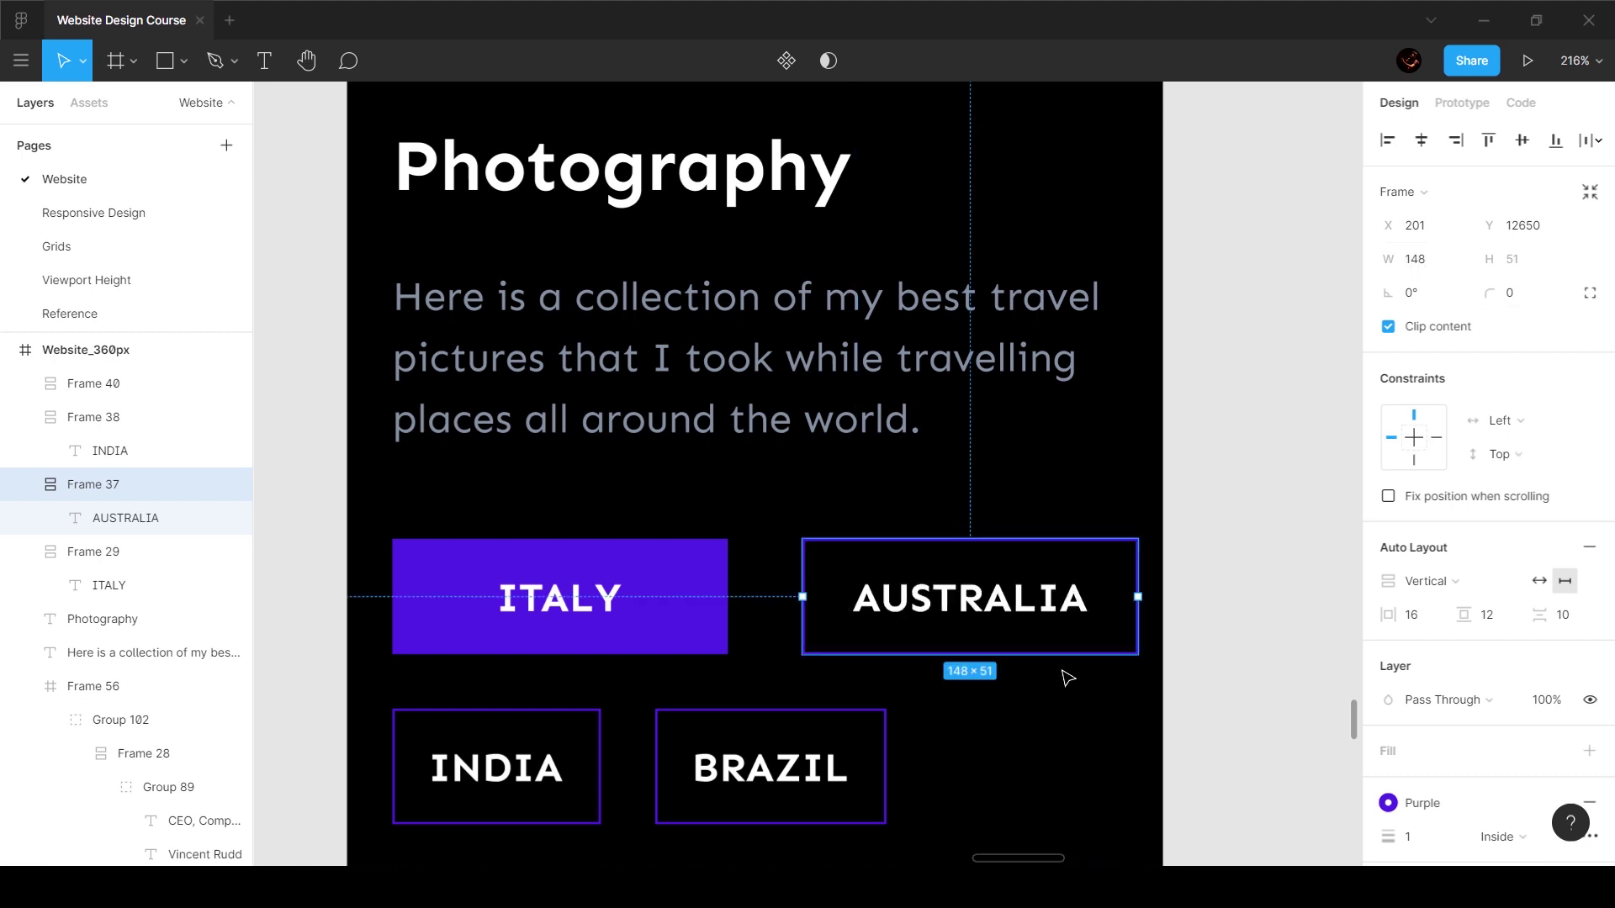
Step: Nudge the AUSTRALIA tag left to X 192, leaving a 24 px gap from the ITALY tag
key(shift+Left)
key(Left)
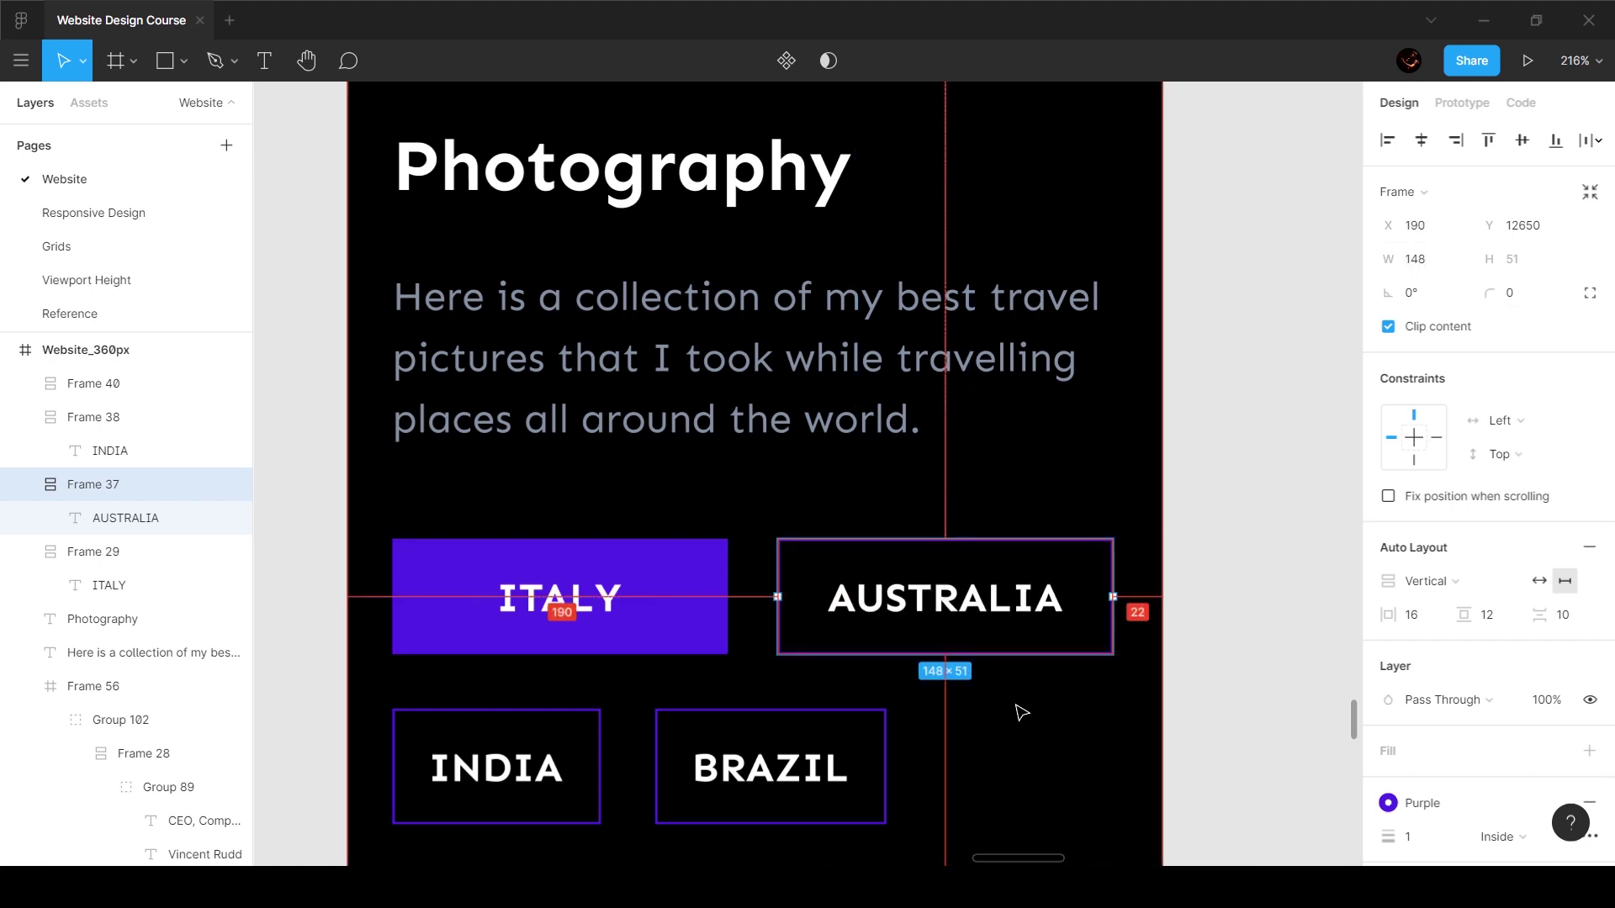
key(Right)
key(Right)
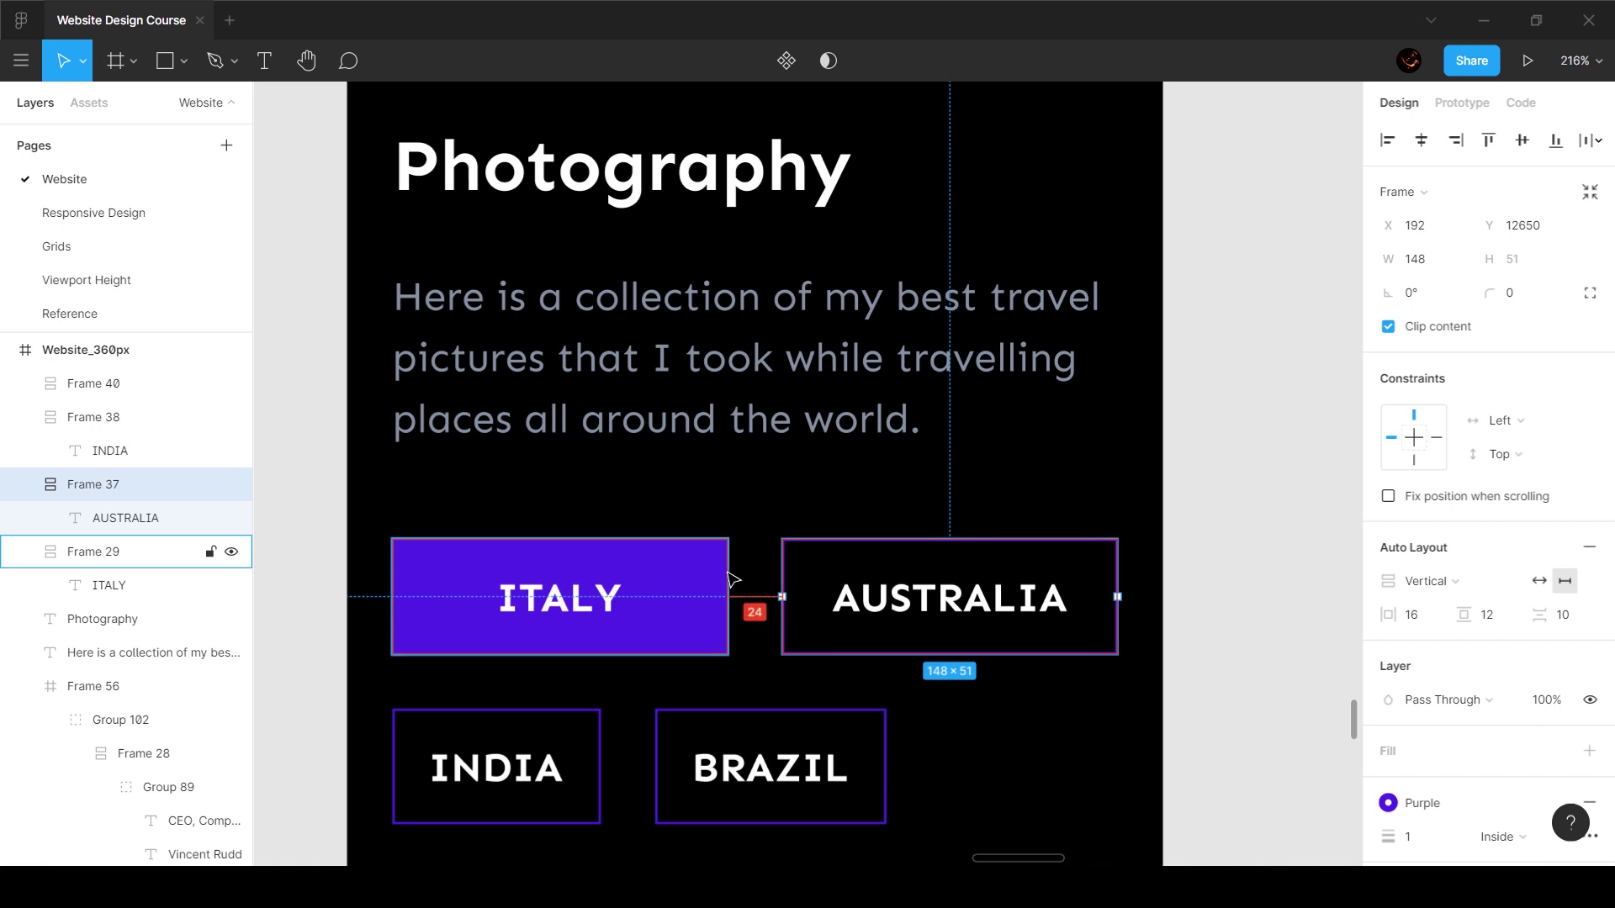
Step: Give the INDIA and BRAZIL tags a fixed width of 148 px
click(496, 768)
shift+click(770, 768)
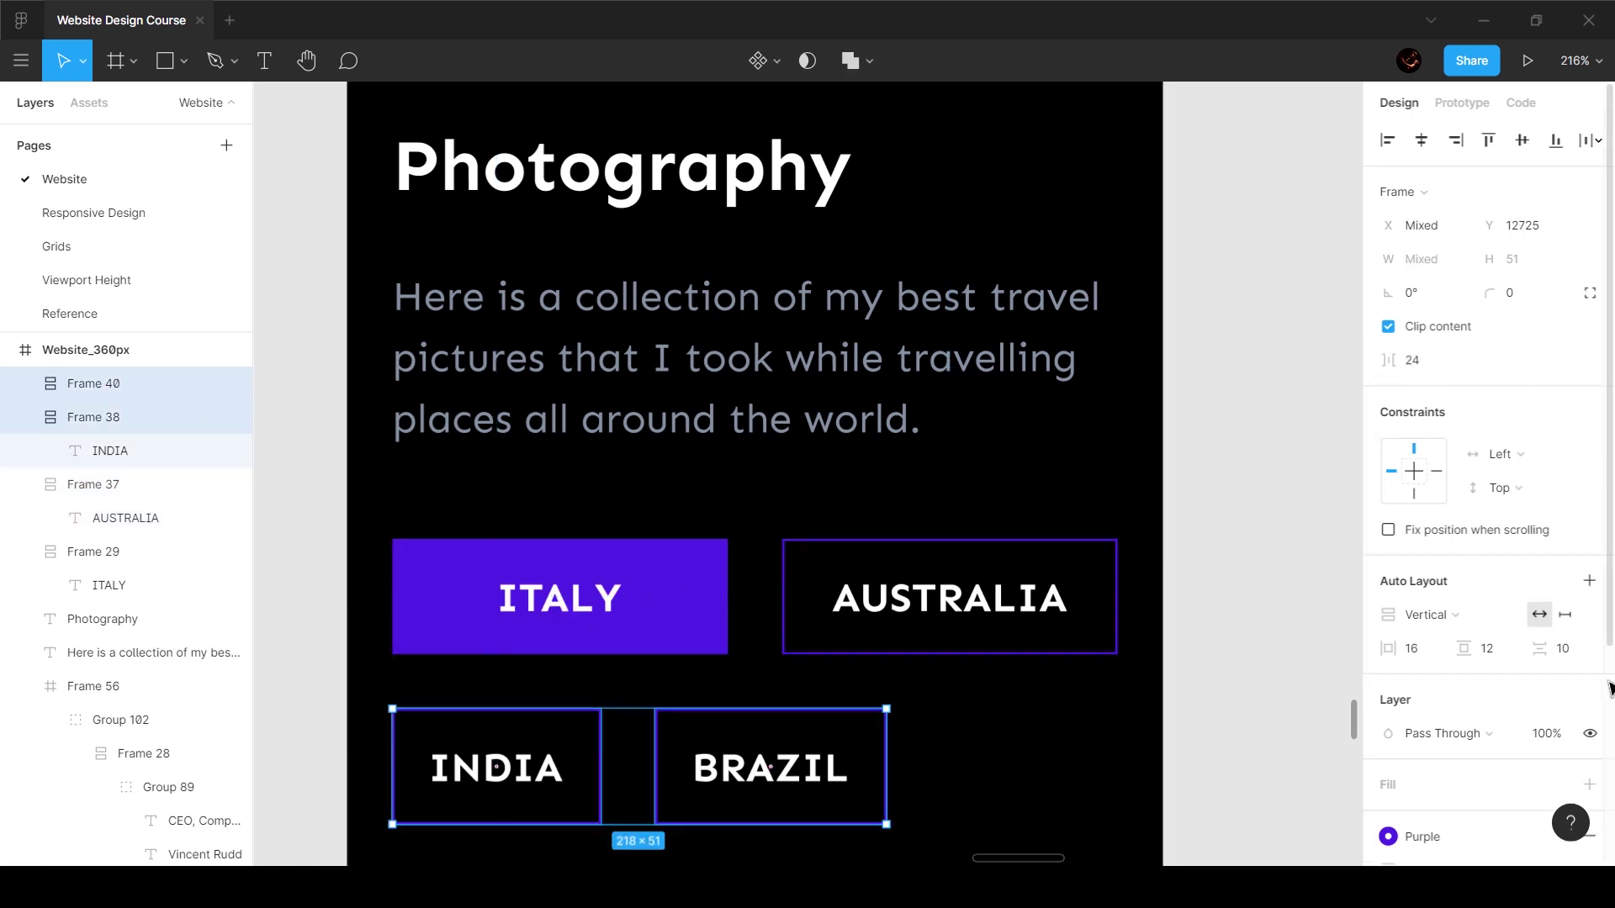
click(1565, 616)
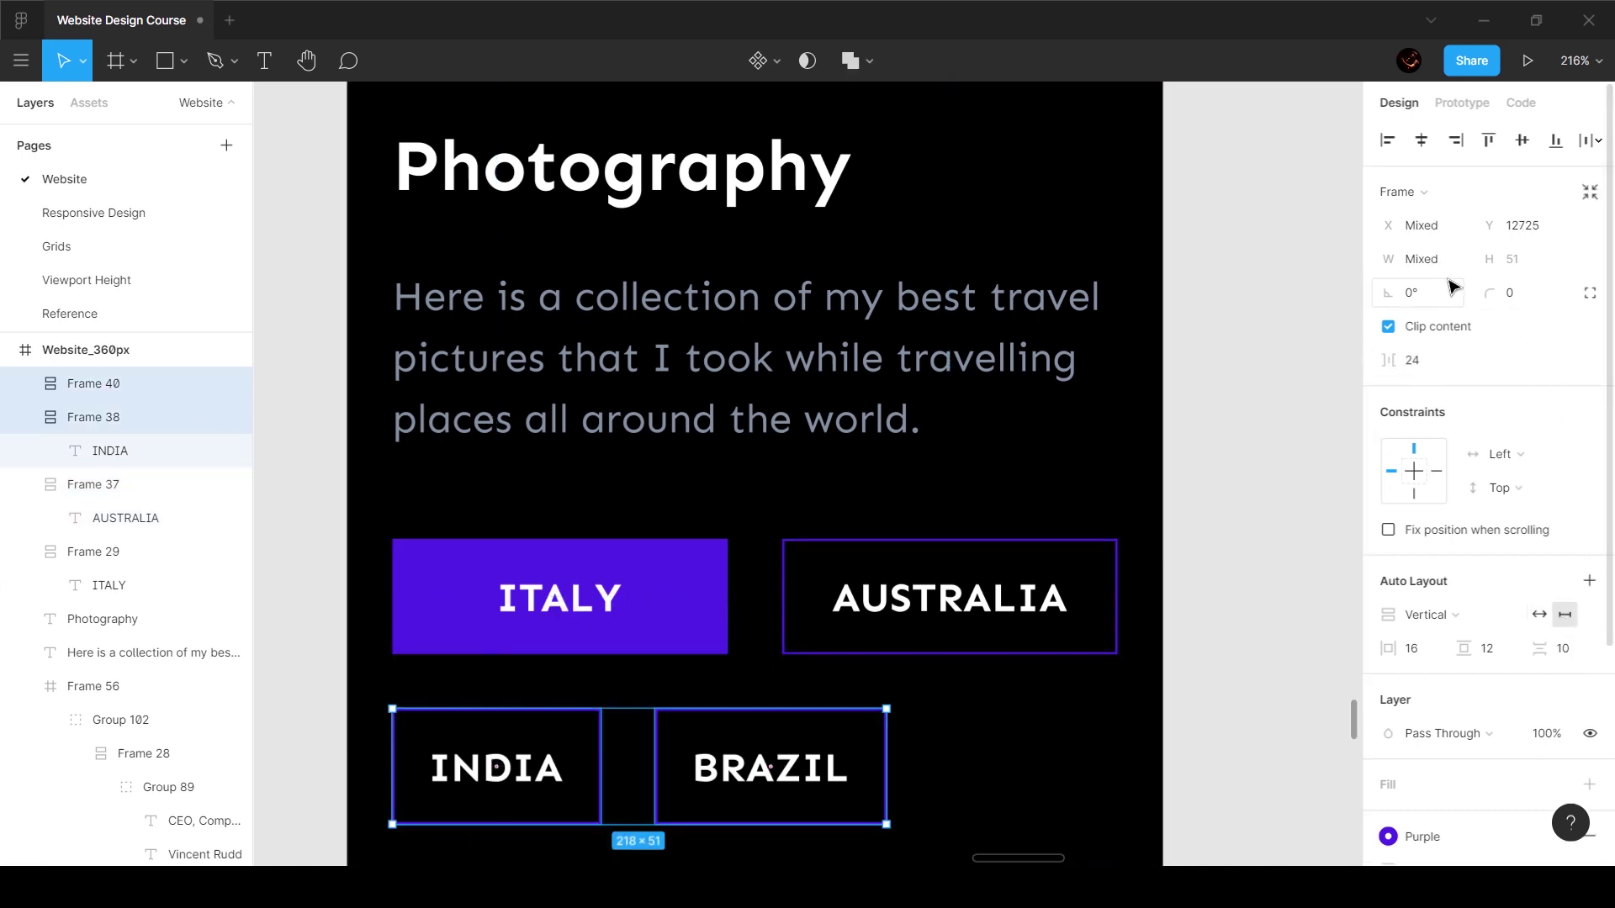
click(1437, 266)
text(148)
key(Return)
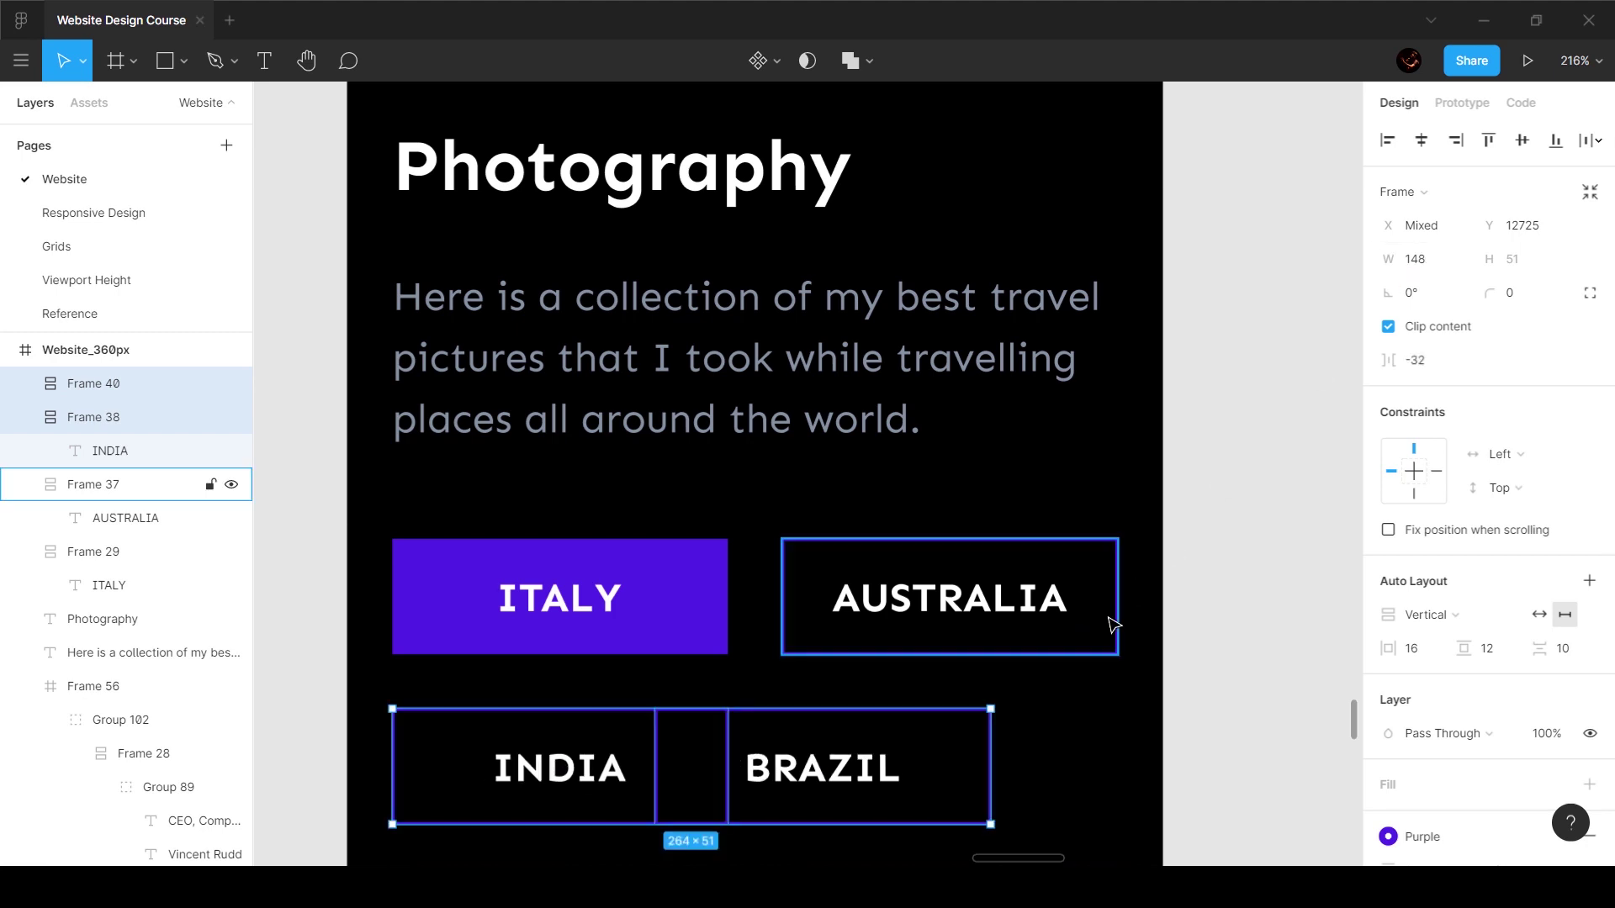
Step: Set the horizontal spacing between the INDIA and BRAZIL tags to 24 px
click(1429, 370)
text(2)
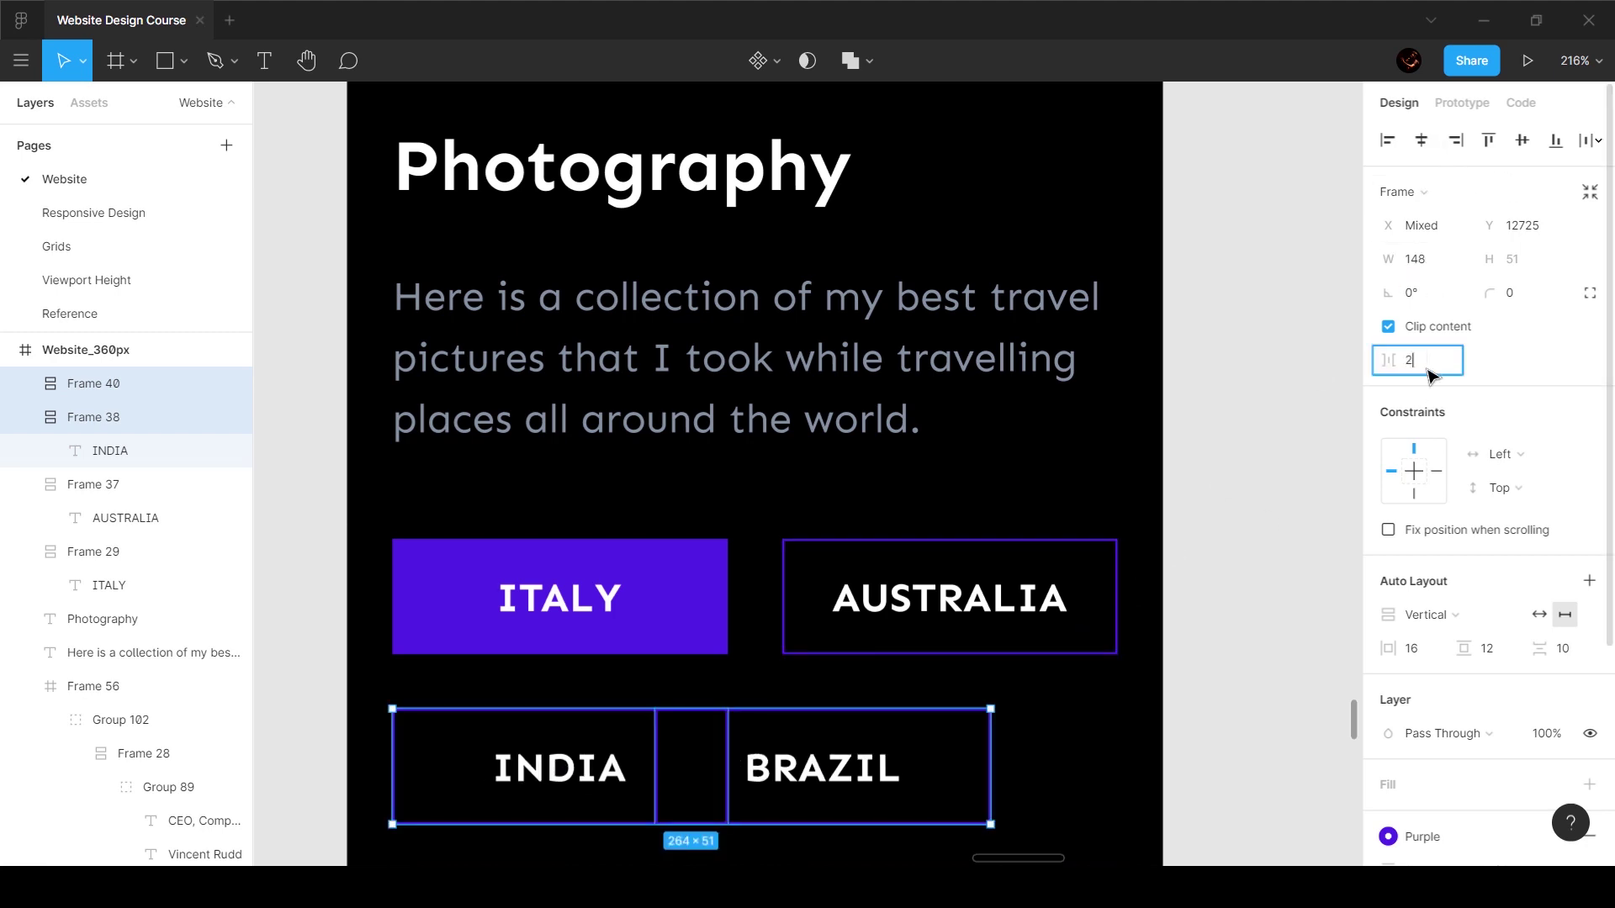
text(4)
key(Return)
click(1172, 560)
click(711, 648)
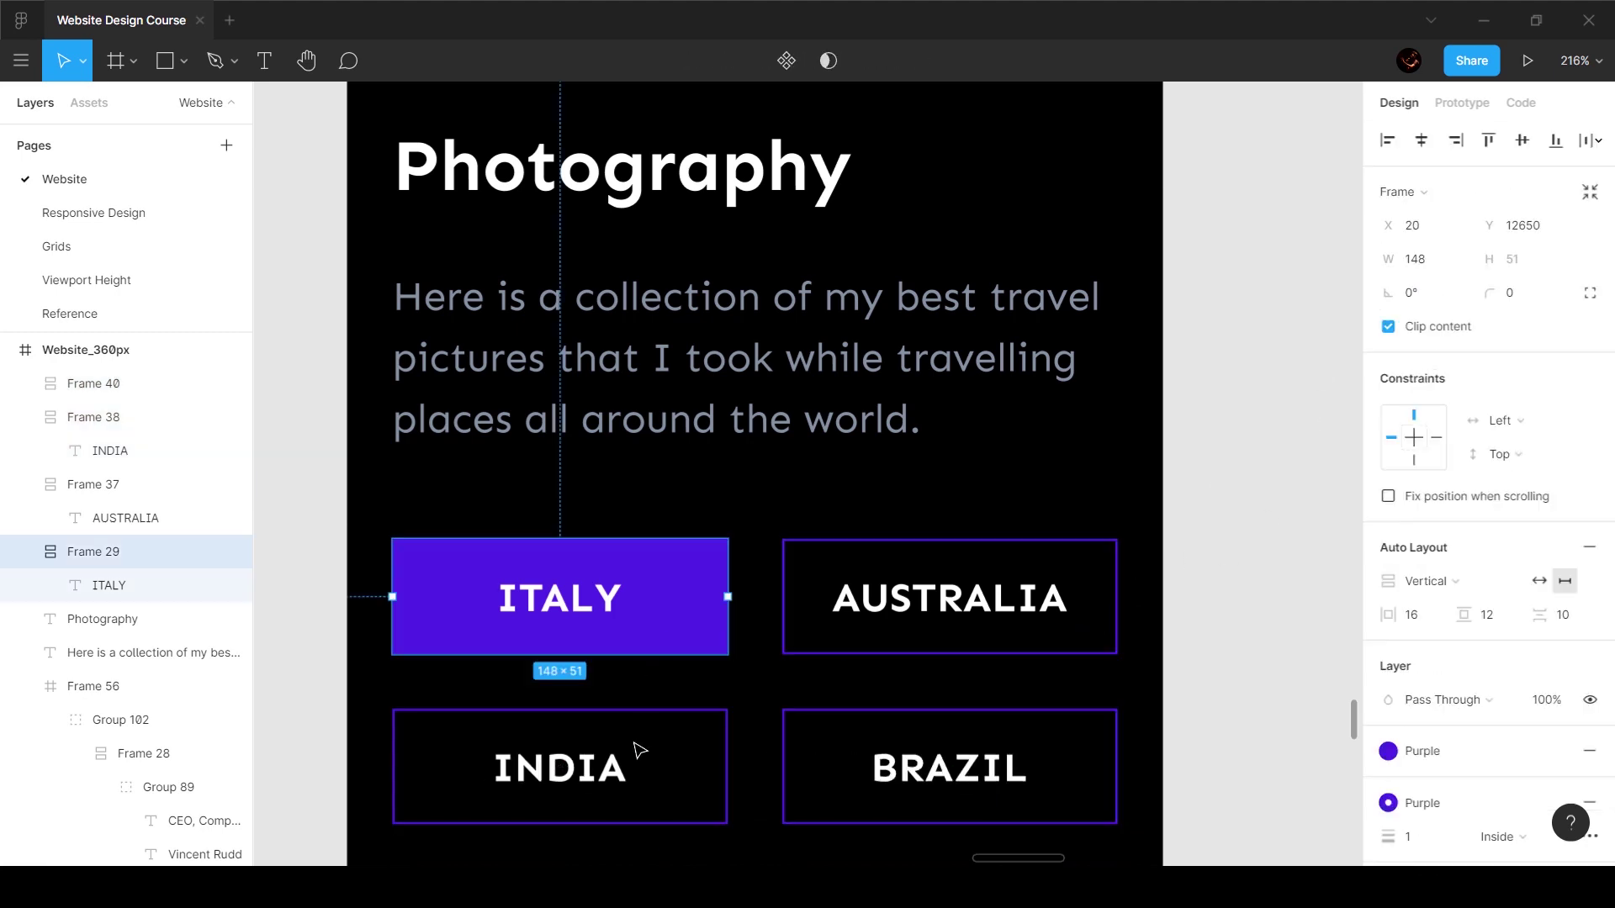
Step: Move Frame 51's two right-column photos beneath the left-column ones to form a single column, and select all four photos
scroll(945, 541, down, 5)
click(1056, 570)
scroll(1060, 572, down, 5)
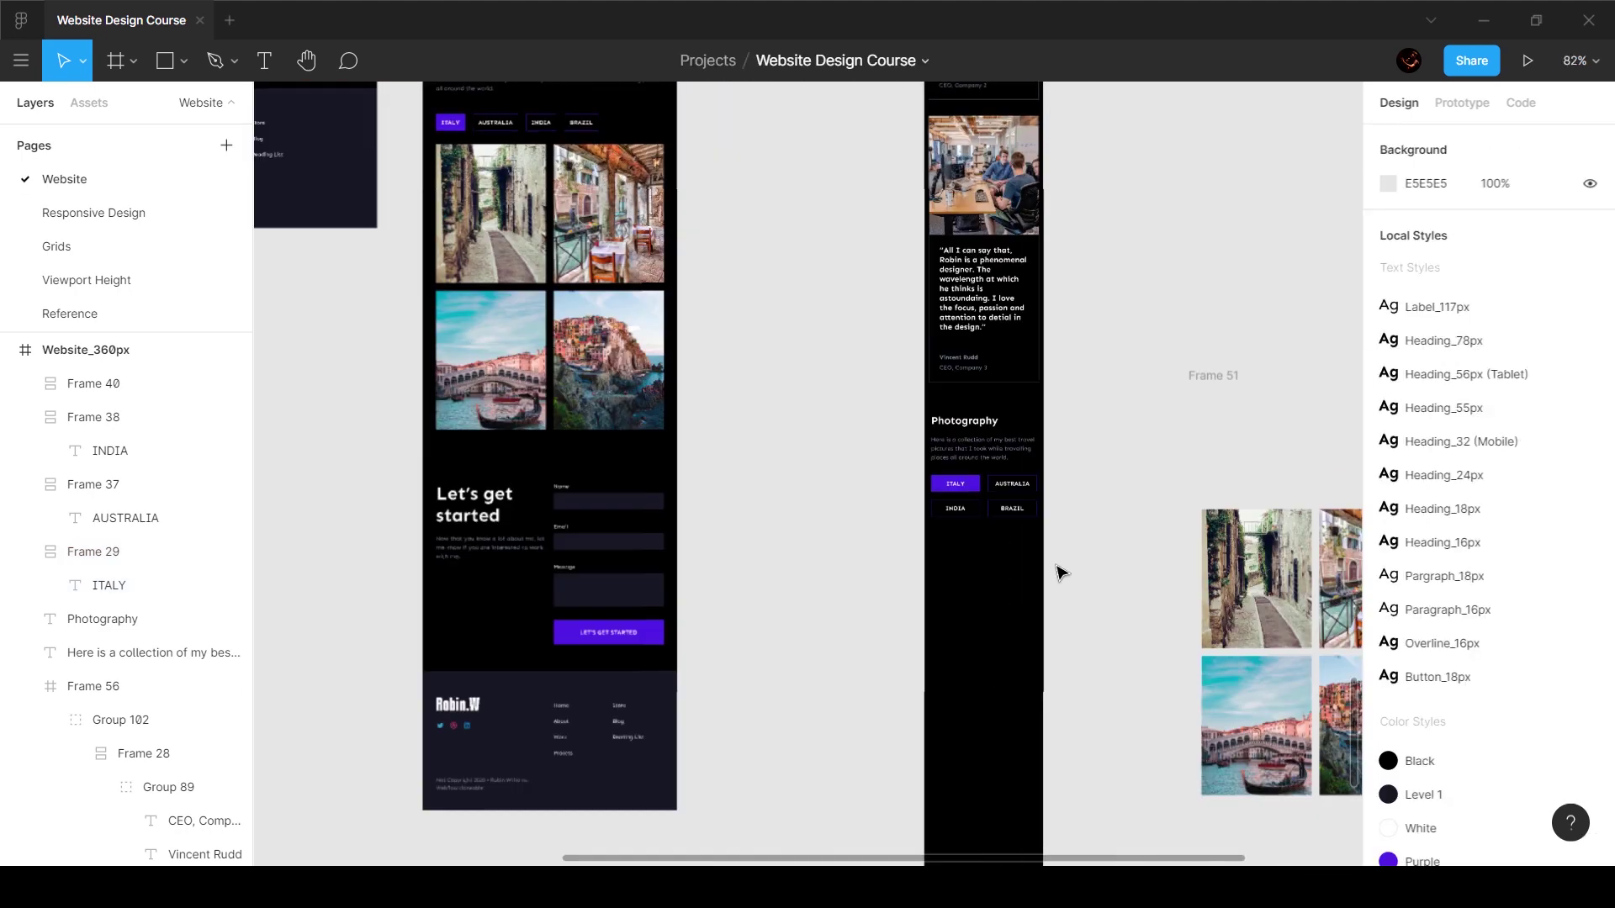
click(1258, 581)
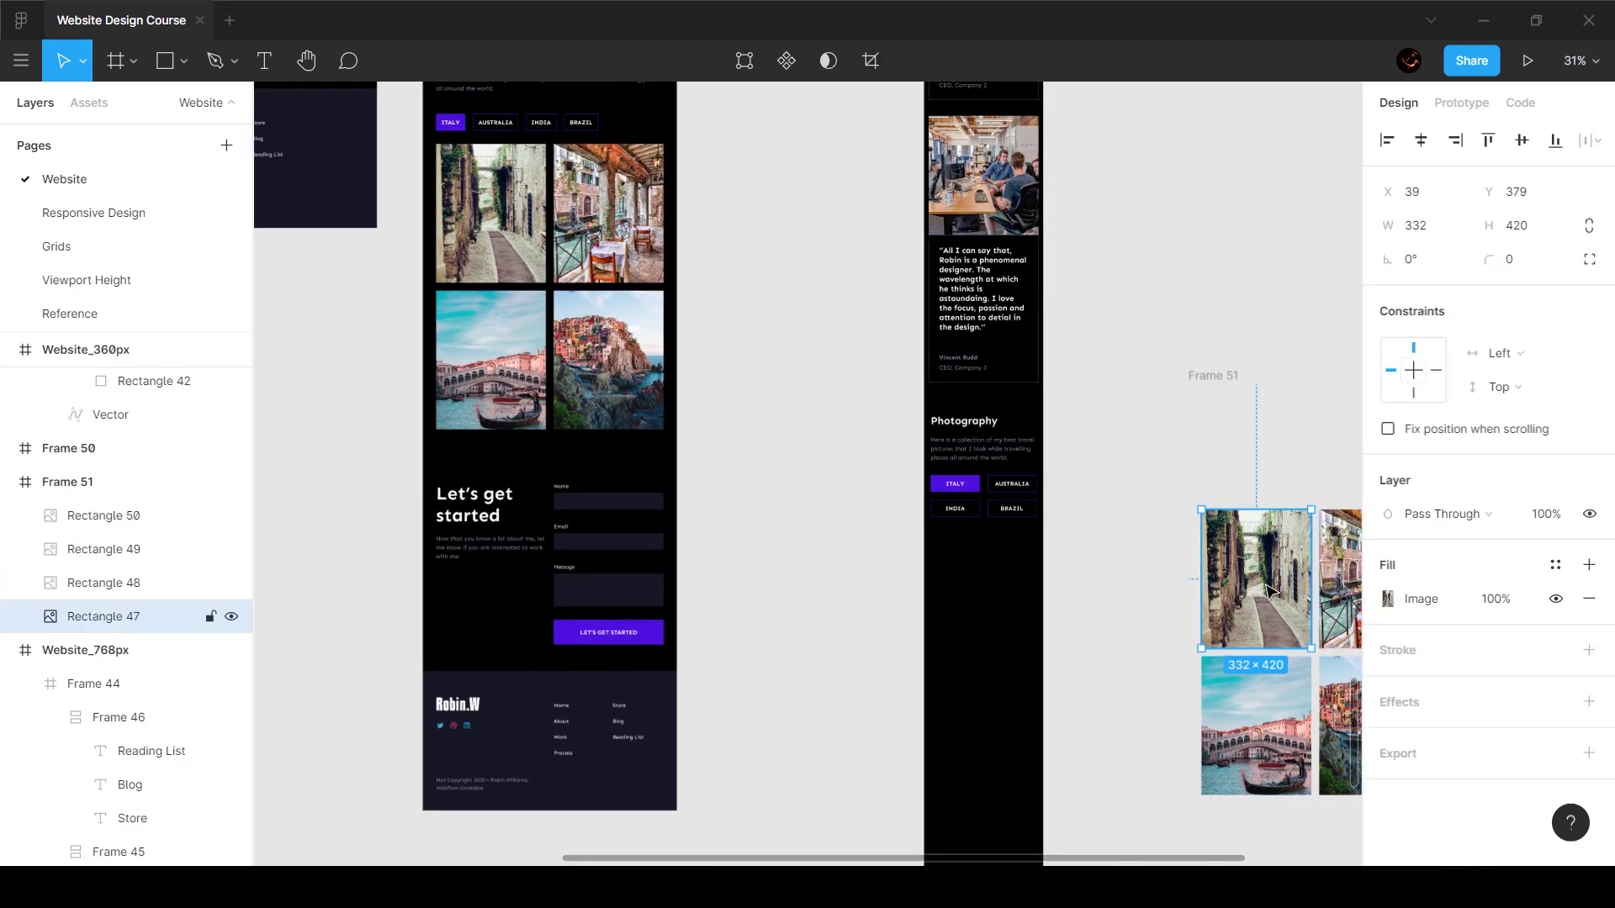
scroll(1262, 581, right, 3)
scroll(1261, 580, down, 2)
click(1148, 513)
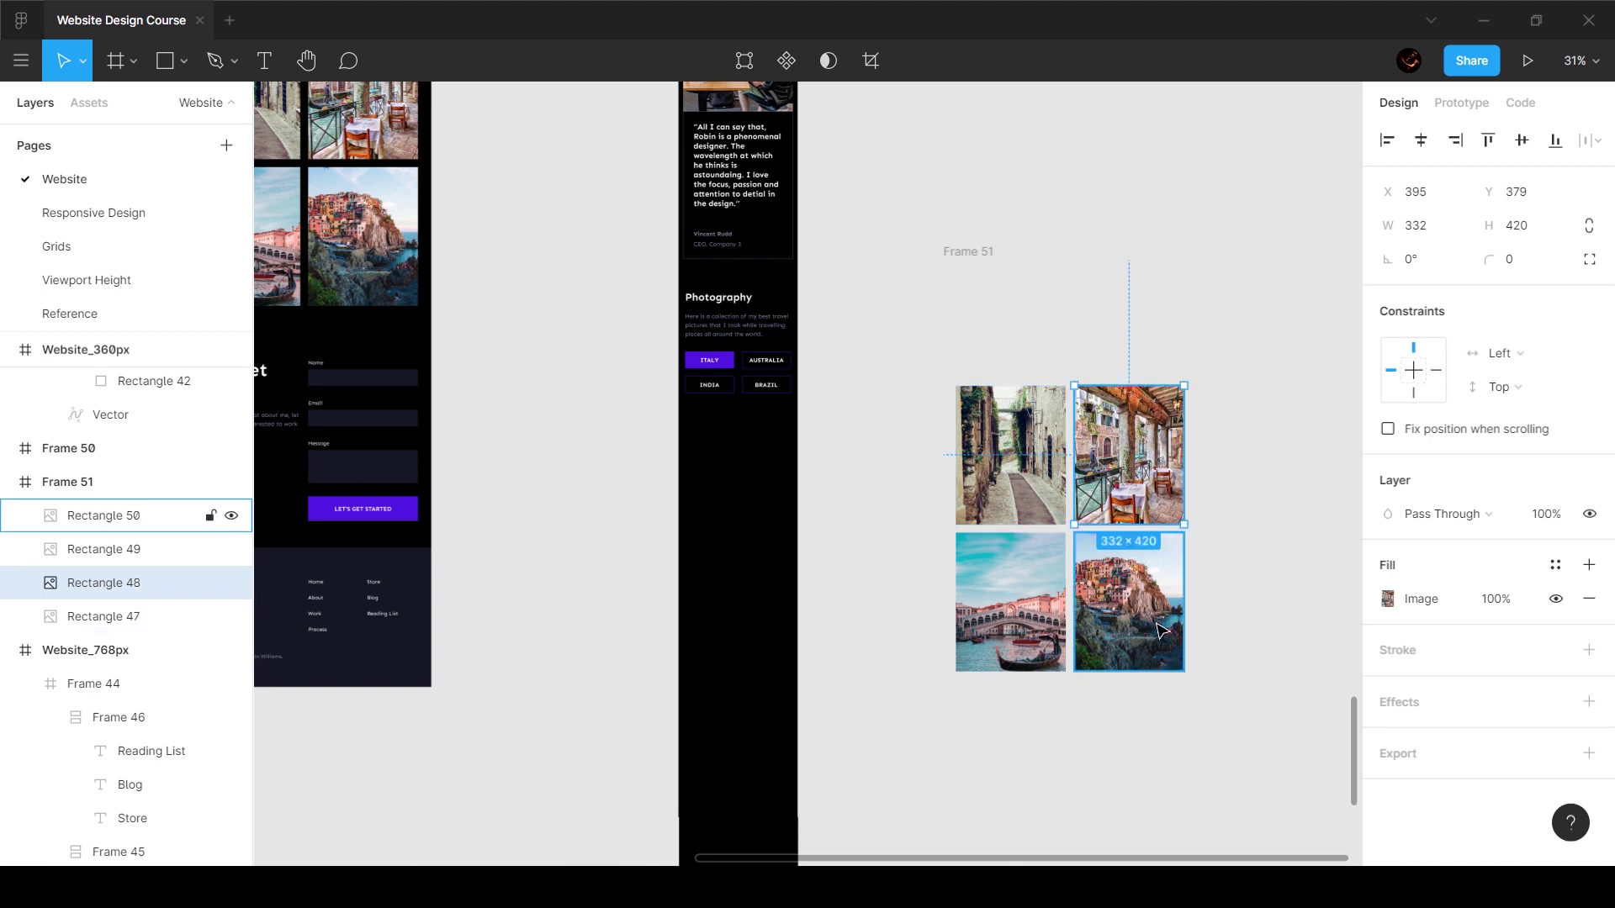
shift+click(1161, 629)
drag(1146, 458, 933, 278)
scroll(1005, 471, down, 1)
click(1066, 792)
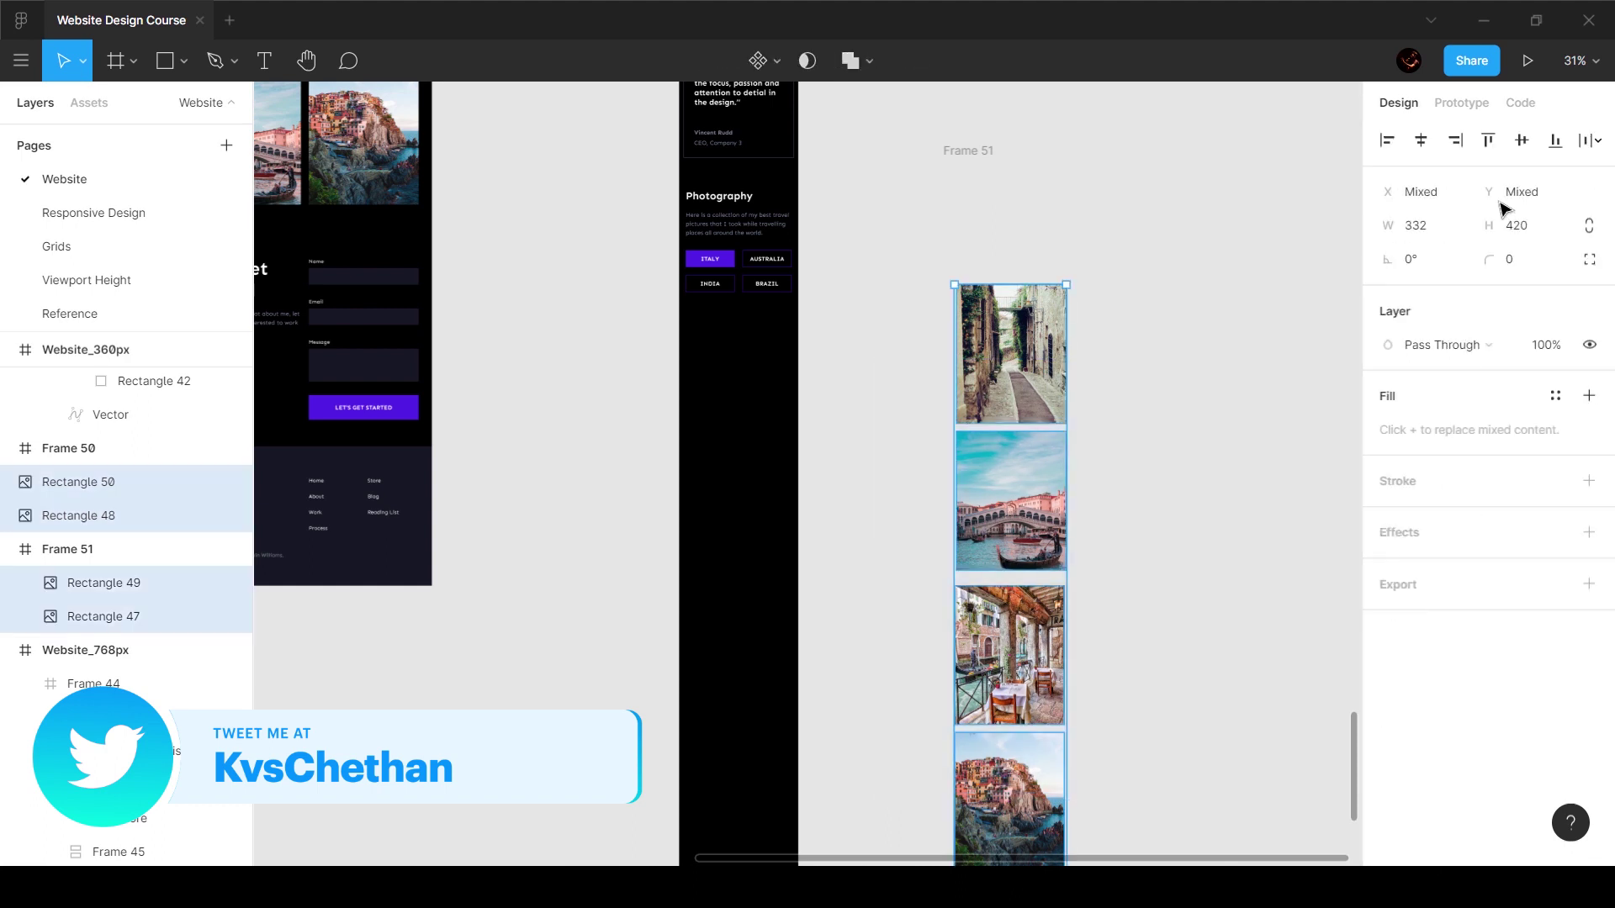
Step: Distribute the four stacked photos with even vertical spacing and set their width to 320 px
click(1420, 139)
click(1598, 144)
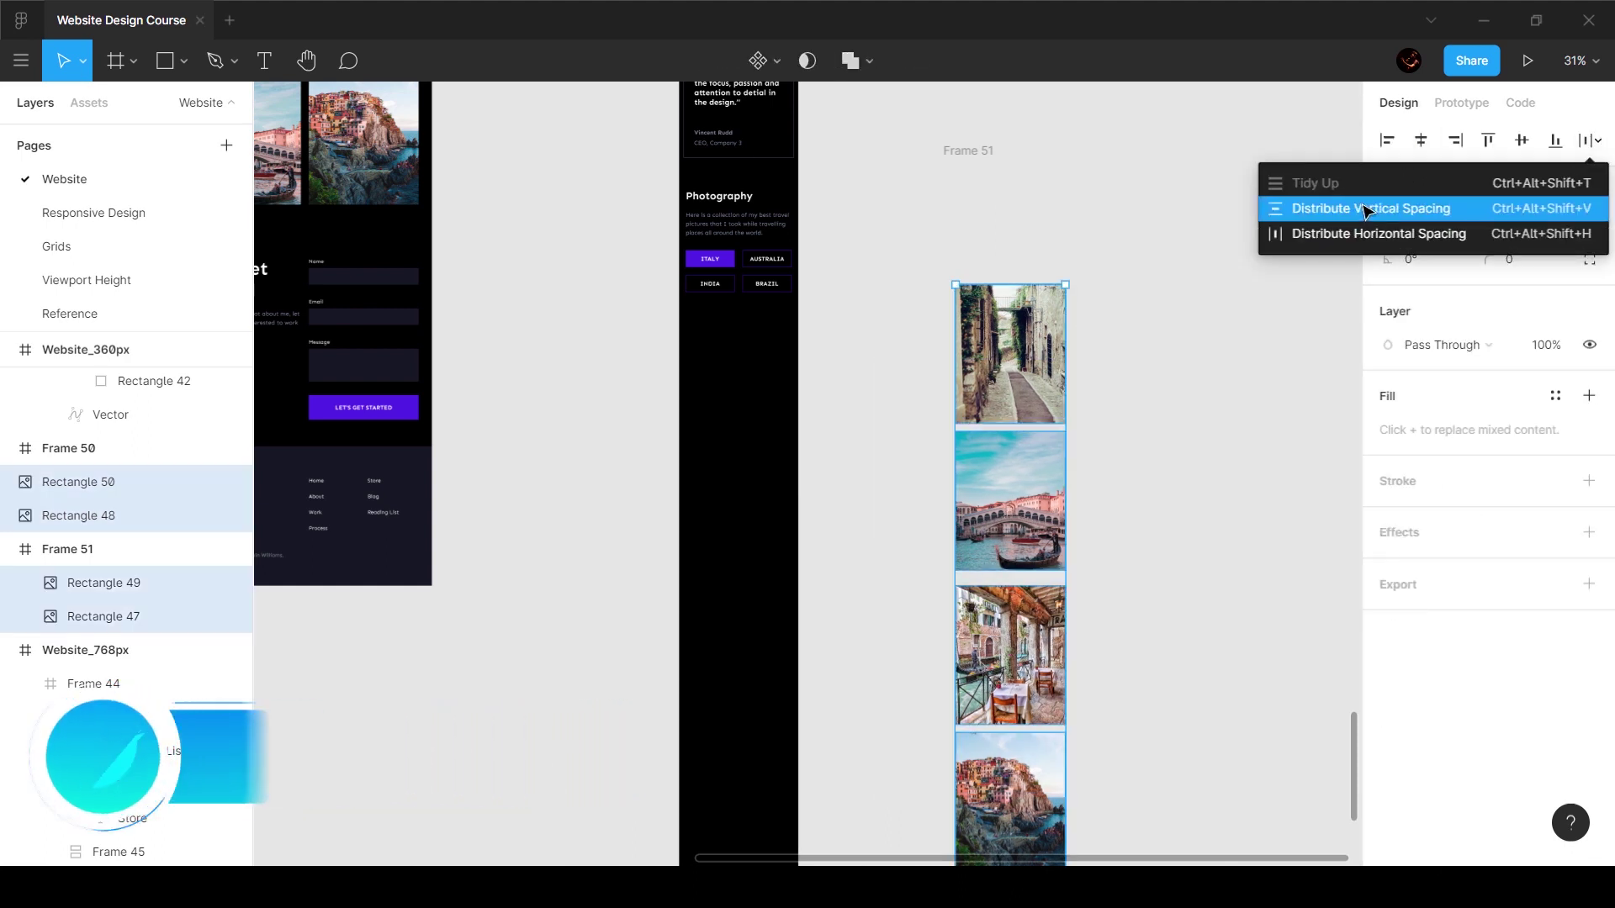
click(1332, 205)
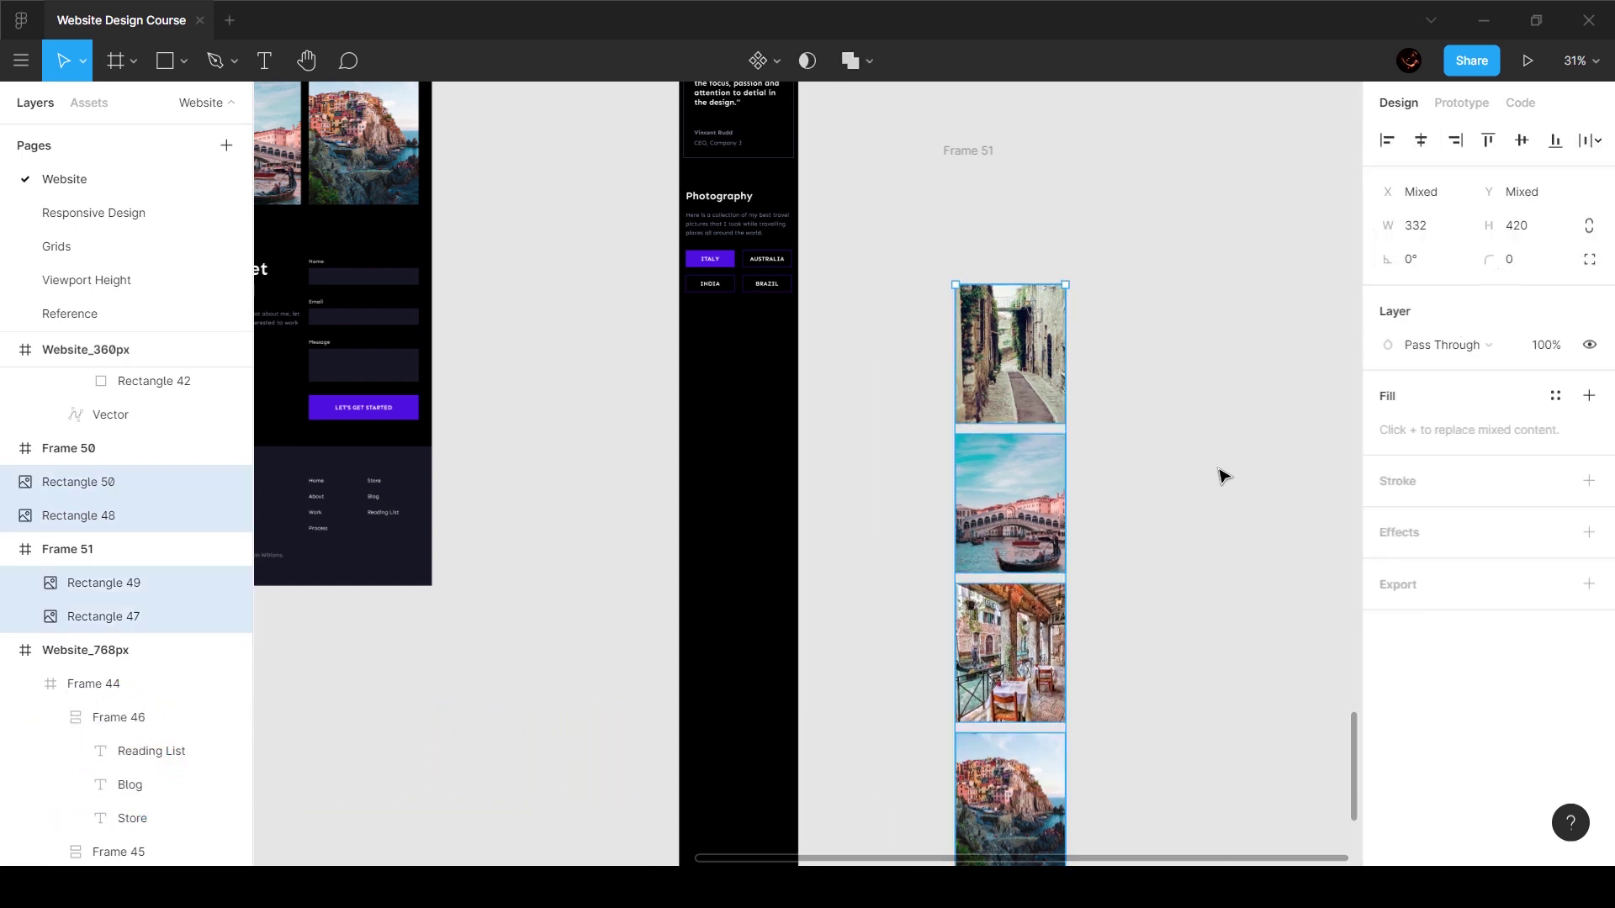
click(1599, 141)
click(1416, 143)
click(1443, 231)
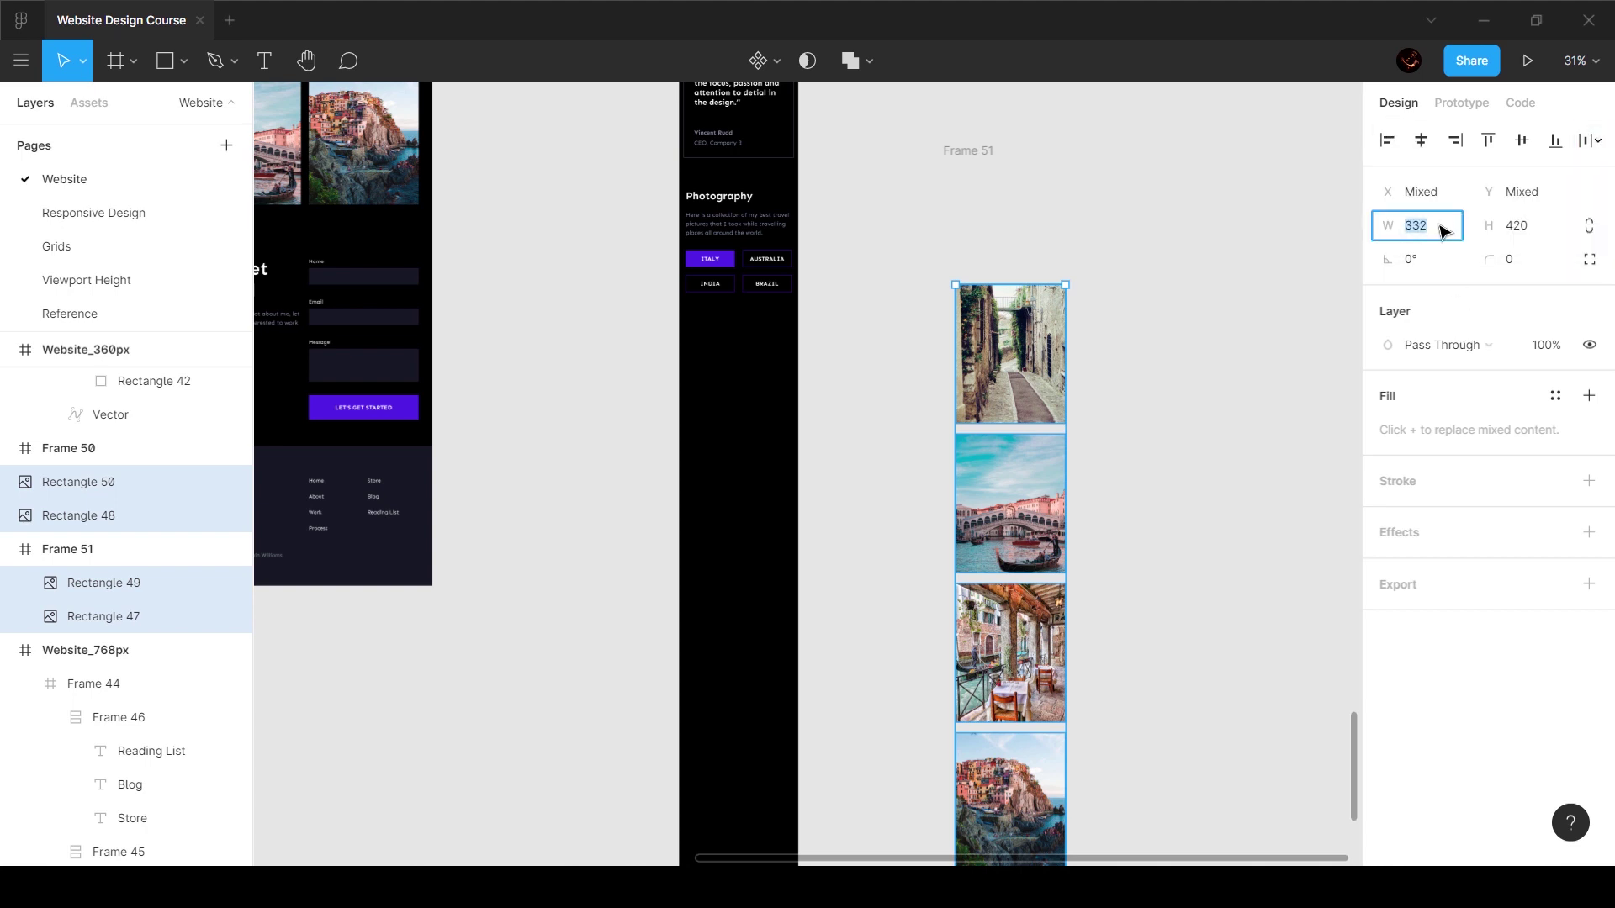
key(Return)
Step: Select all four photos and set the vertical spacing between them to 24 px
drag(911, 346, 1118, 816)
click(1423, 297)
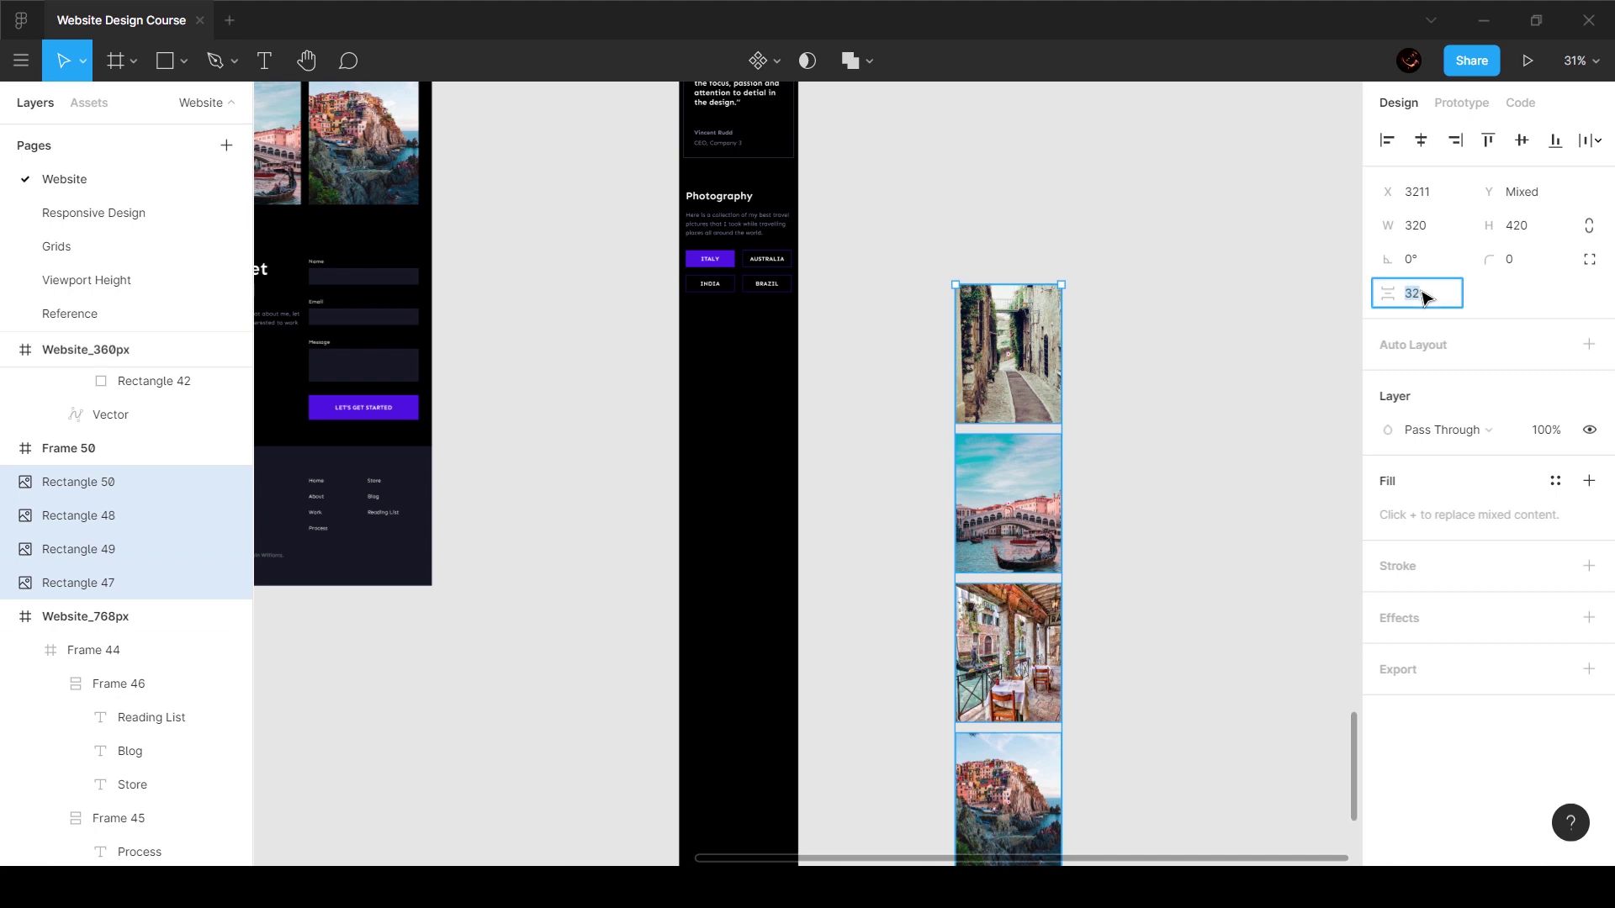
text(24)
key(Return)
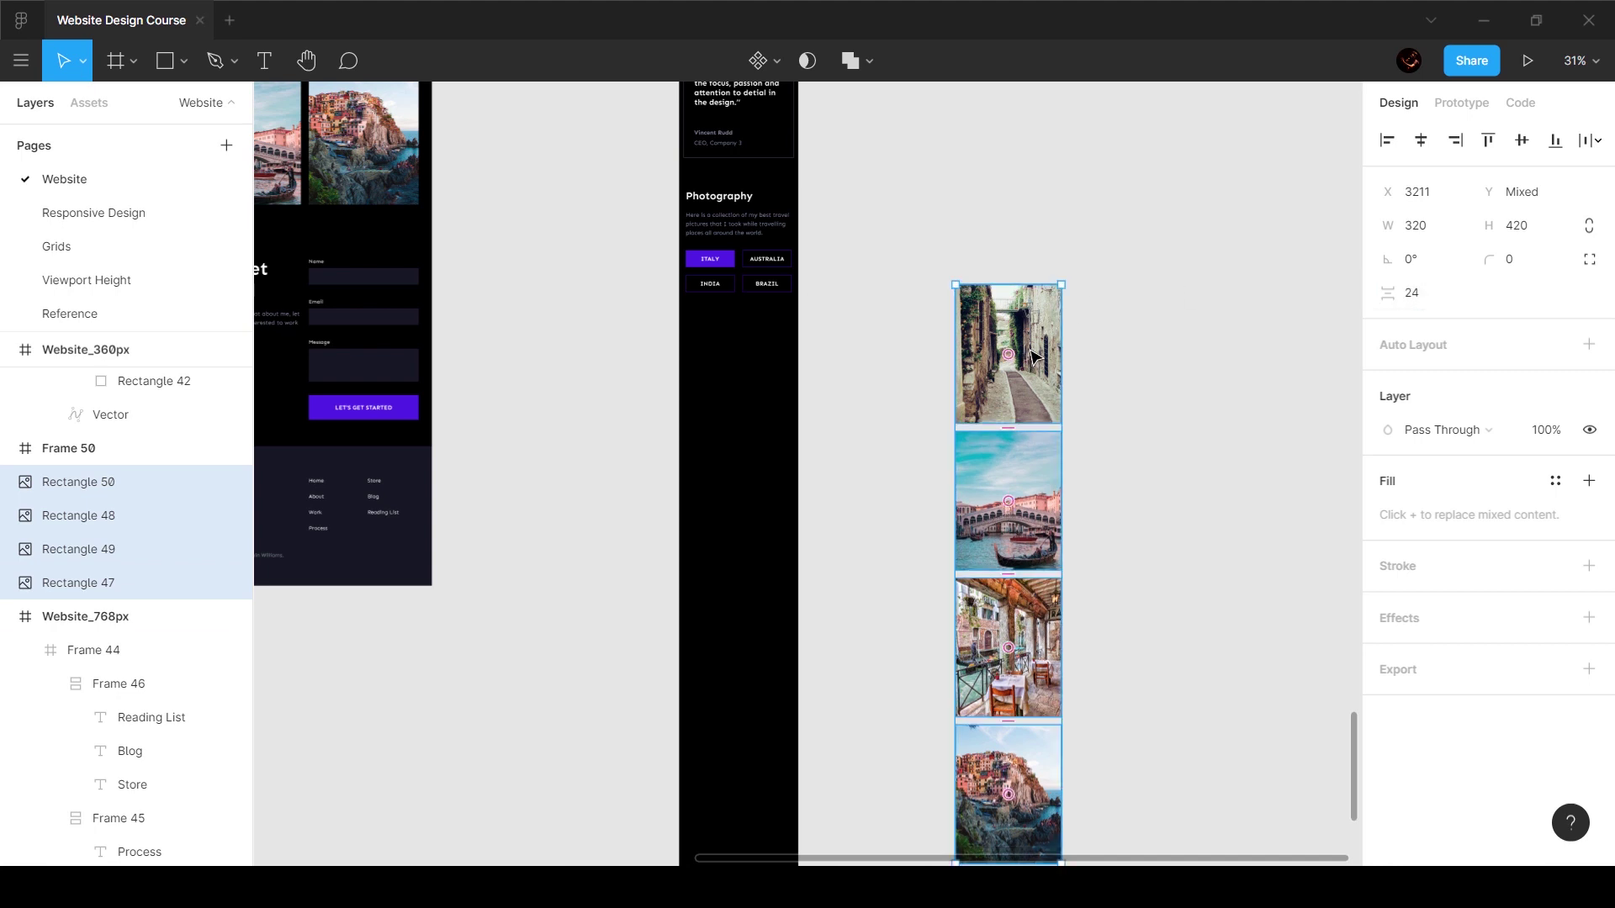
Step: Group the four photos and place the group in Website_360px at X 20, below the Photography tags
key(ctrl+g)
drag(1034, 355, 775, 357)
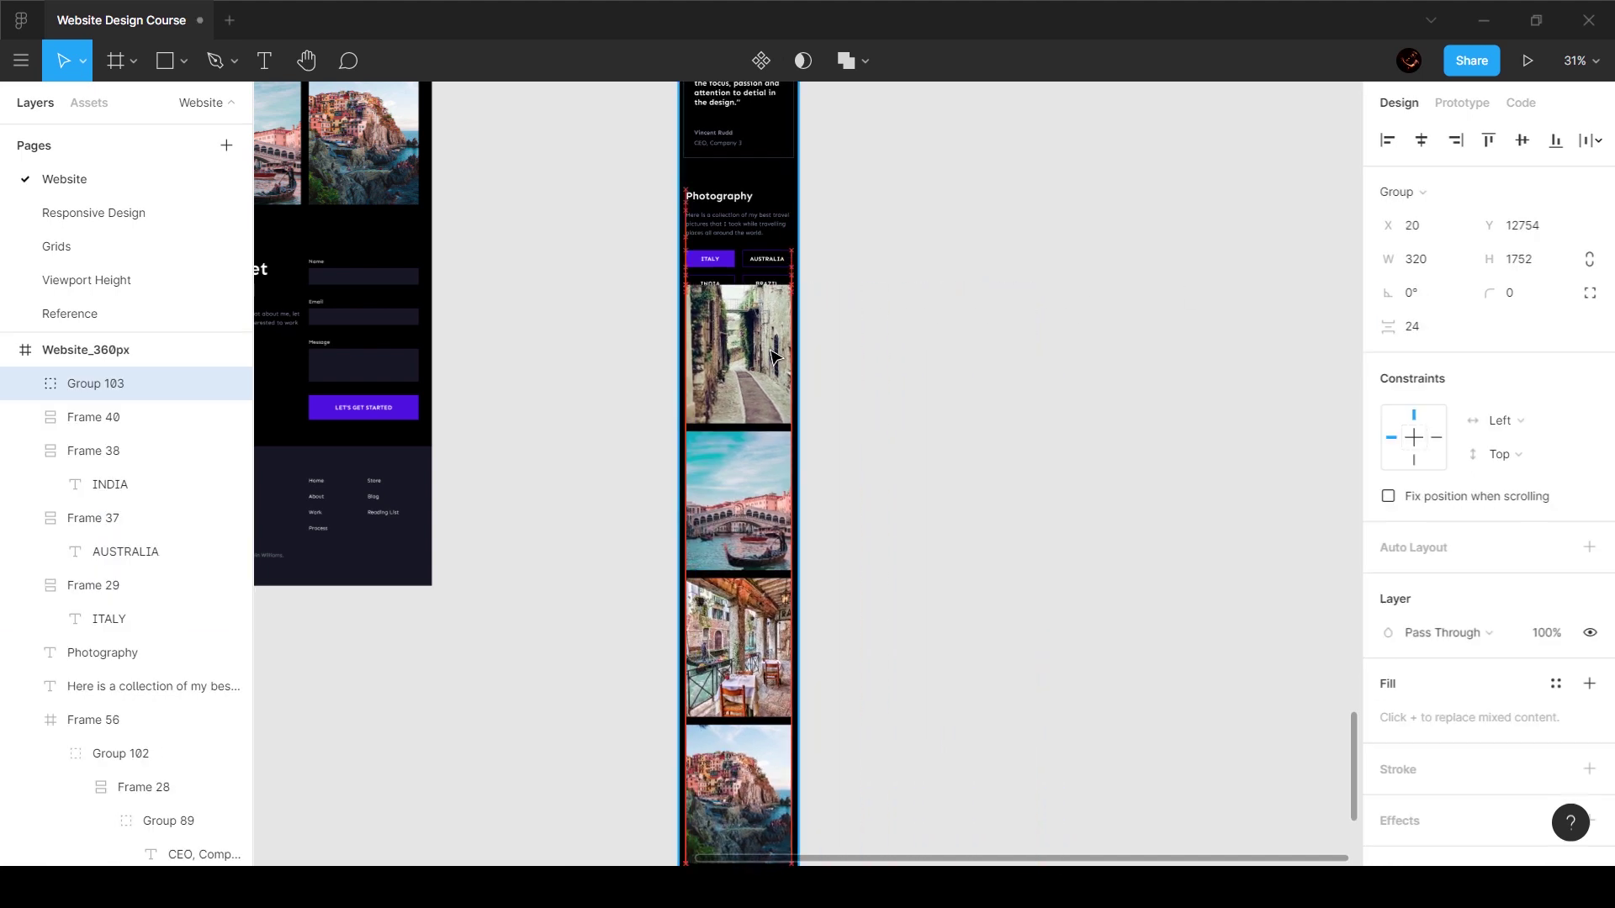
shift+click(762, 263)
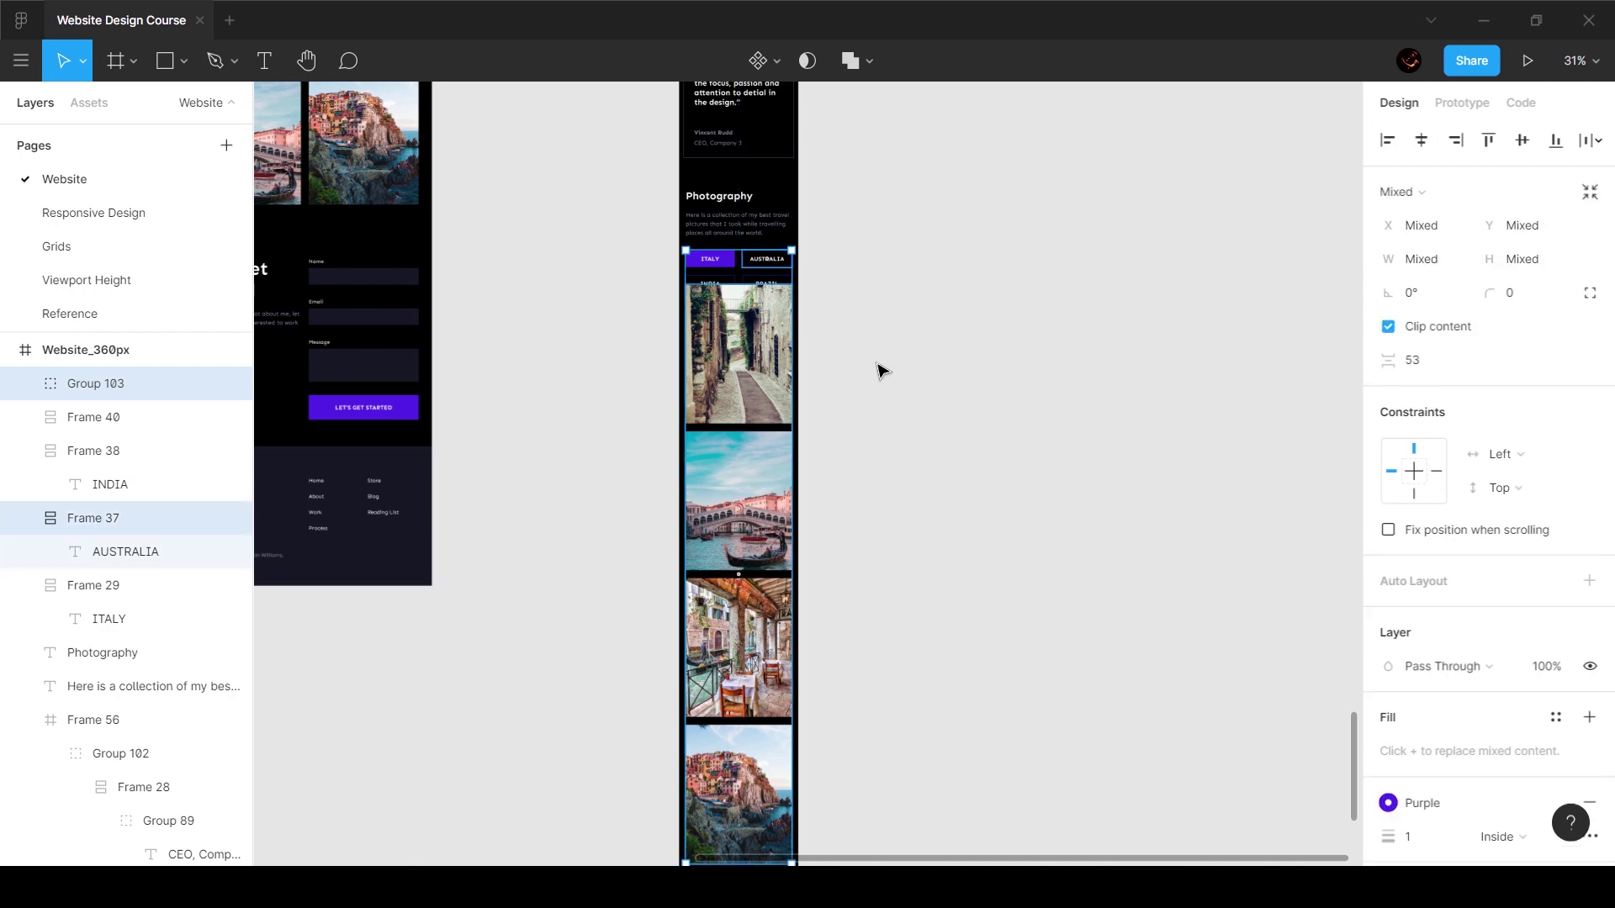
click(737, 298)
drag(737, 299, 737, 341)
scroll(755, 401, left, 3)
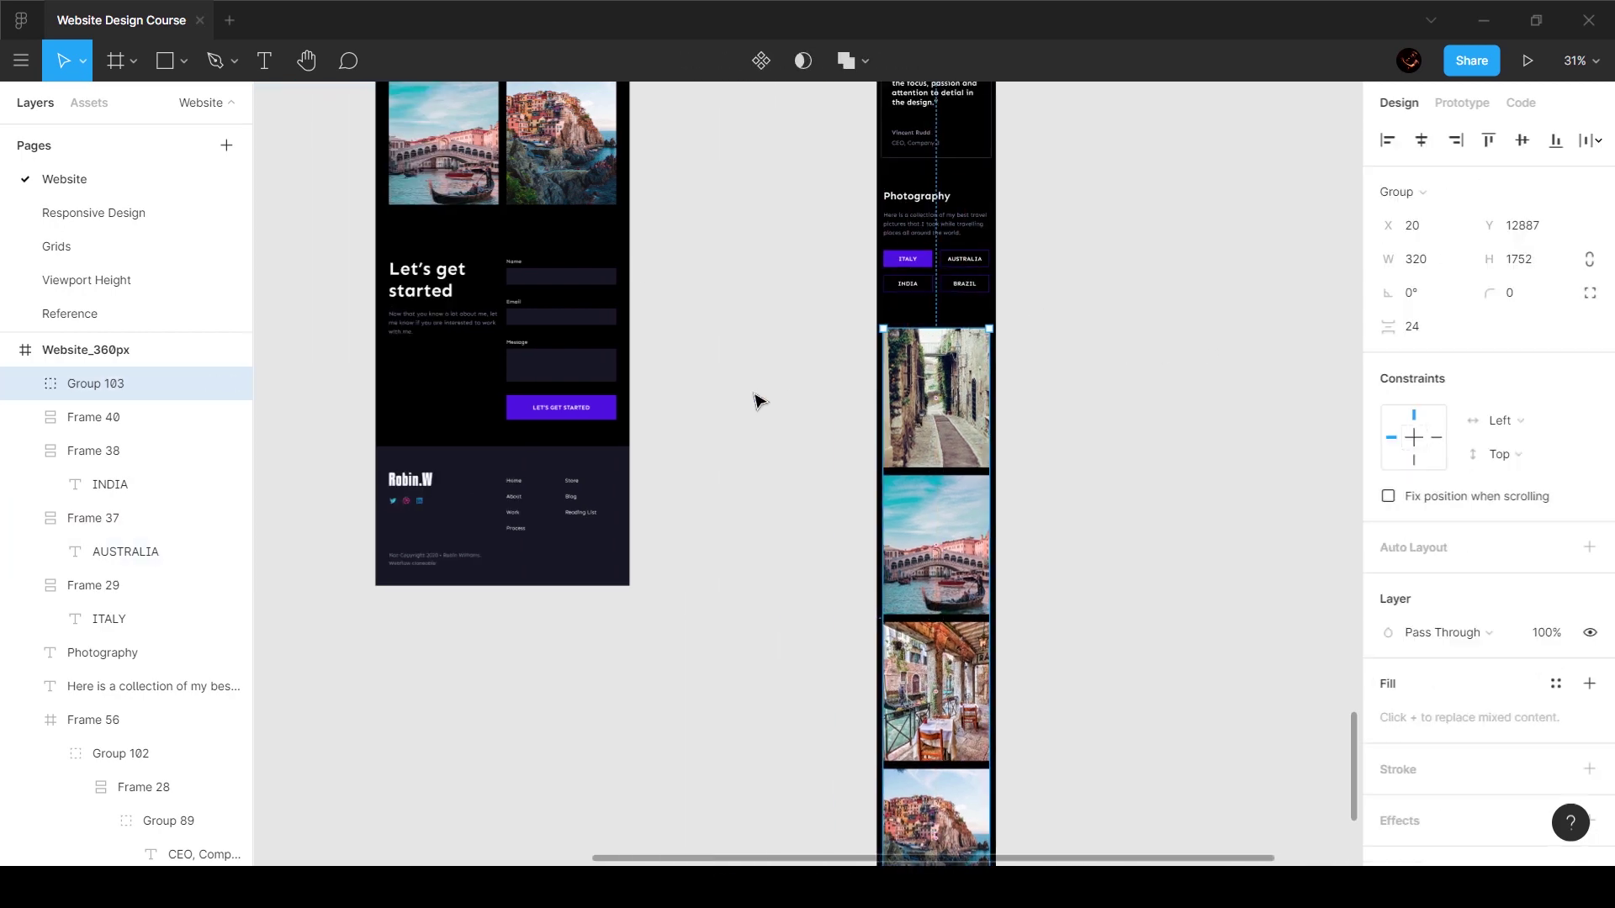
Step: Measure the gap between the tag row and the first photo in the tablet layout's Photography section
scroll(589, 378, up, 5)
click(443, 250)
double_click(425, 243)
key(alt)
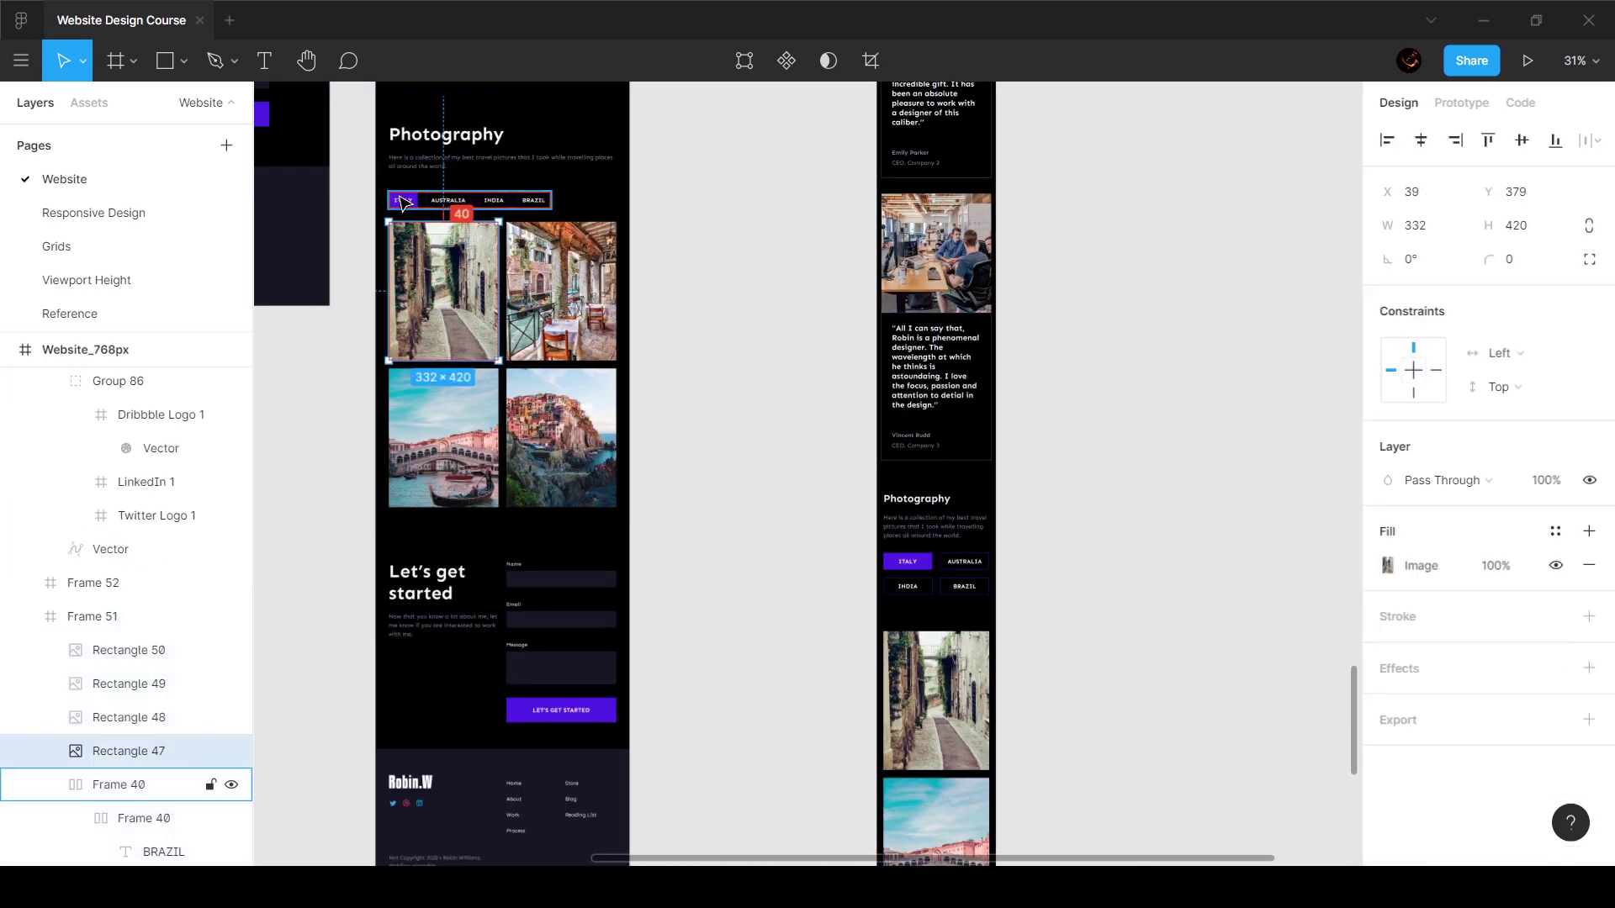
Step: Set the vertical spacing between the mobile BRAZIL tag and the photo group to 40 px
click(1117, 409)
click(969, 639)
shift+click(965, 562)
click(1090, 627)
click(967, 648)
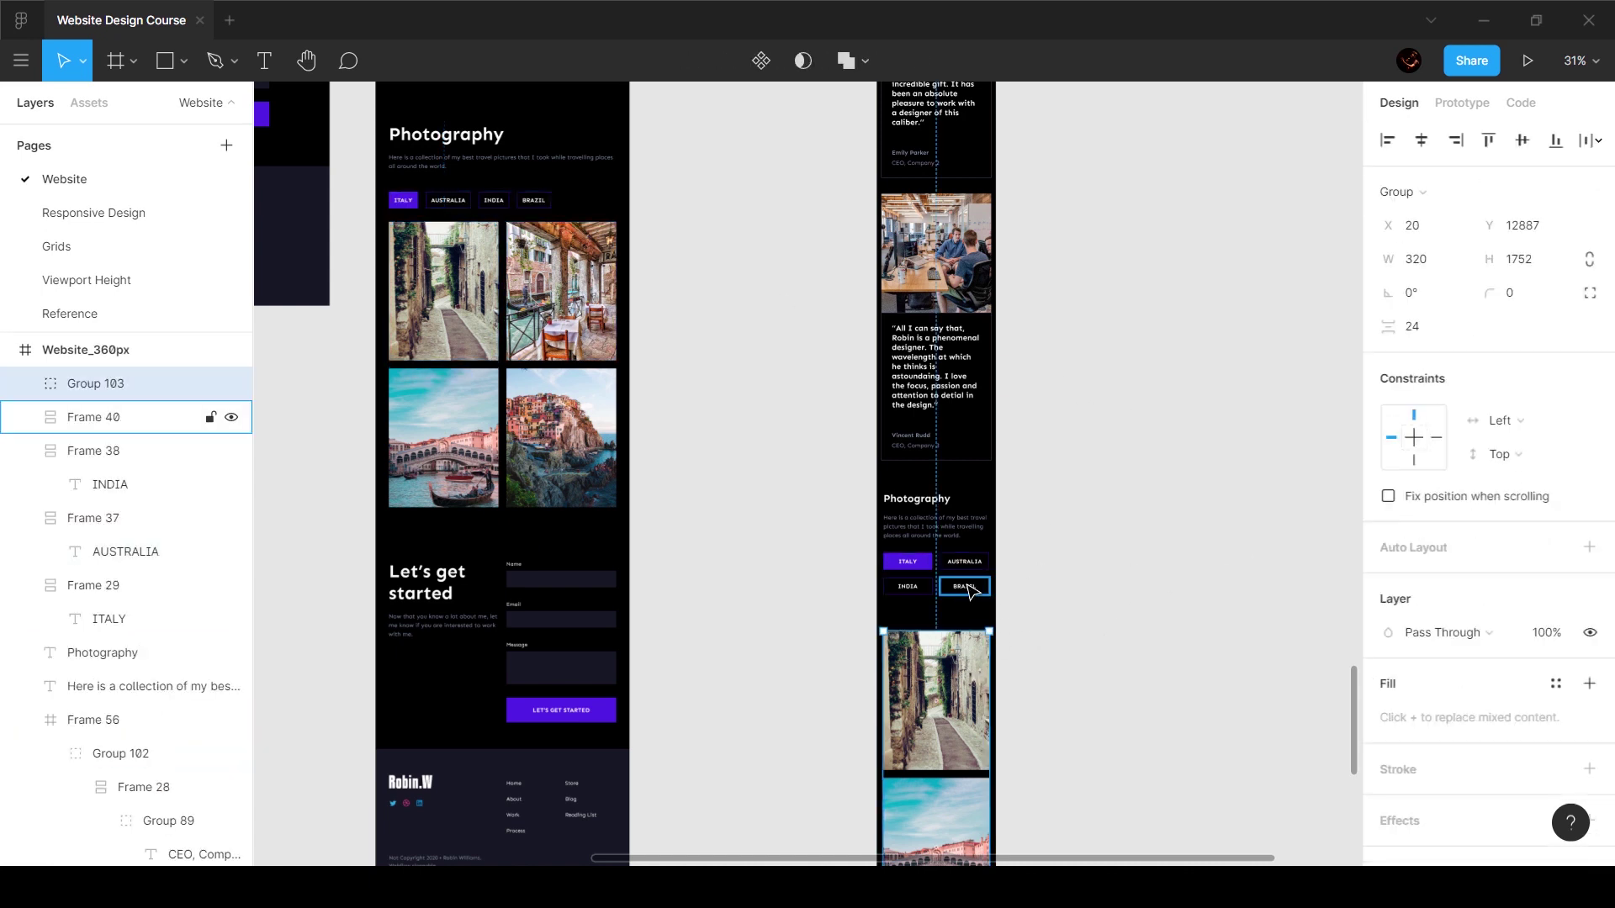
shift+click(965, 586)
click(1438, 360)
text(40)
key(Return)
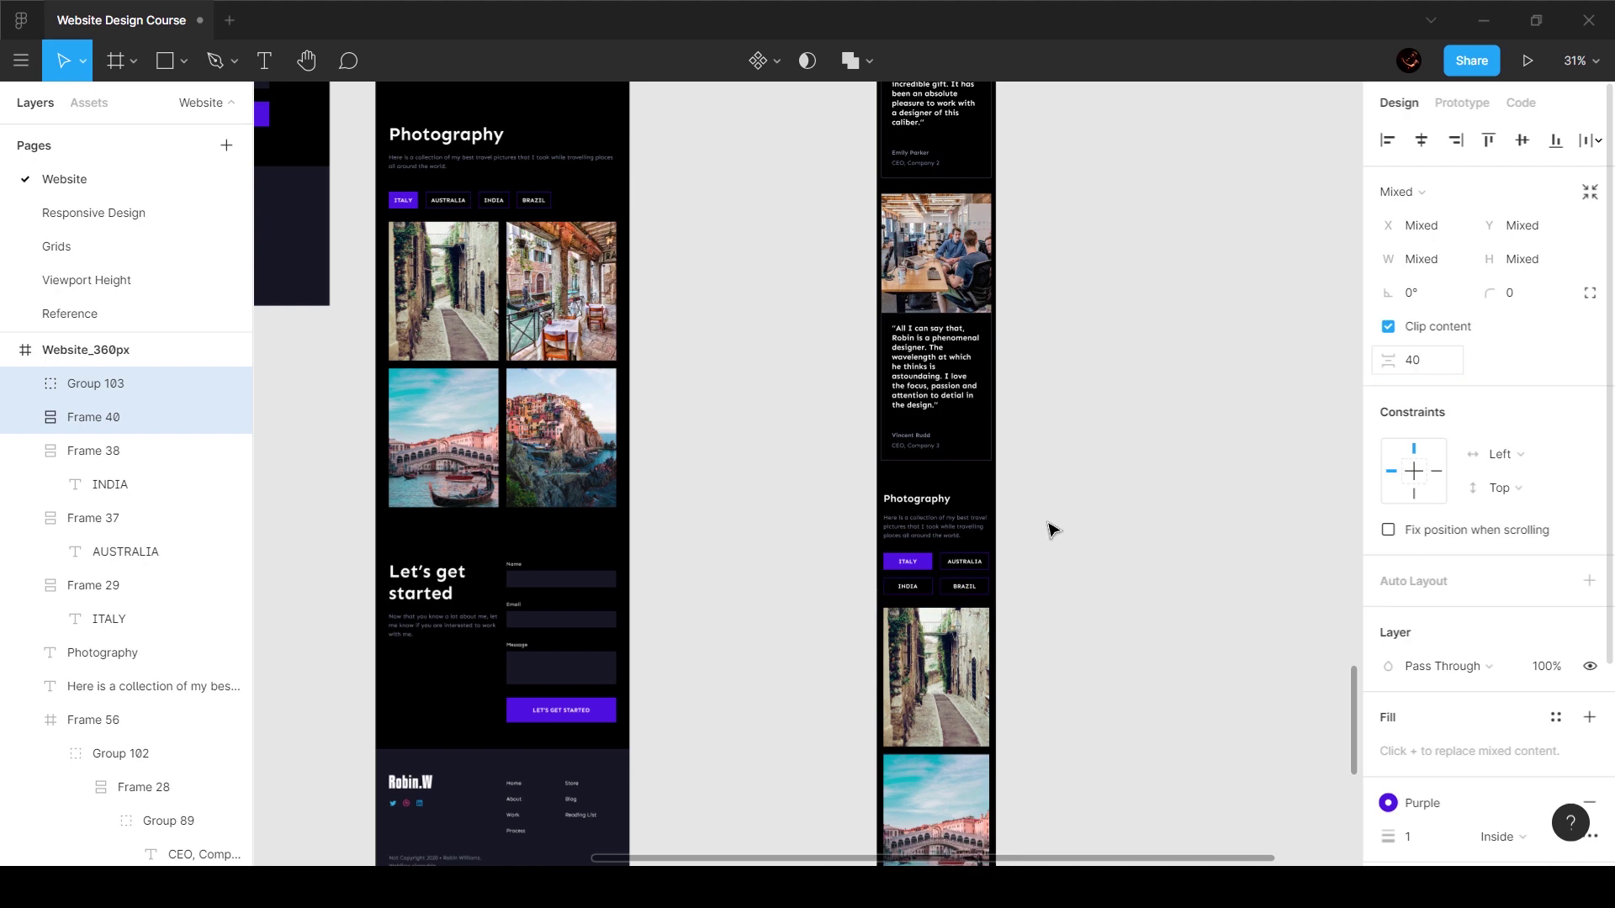
Step: Copy the tablet layout's "Let's get started" section (Frame 52) to the empty canvas beside the mobile frame's photos
click(1051, 530)
scroll(1051, 530, down, 5)
scroll(983, 507, up, 1)
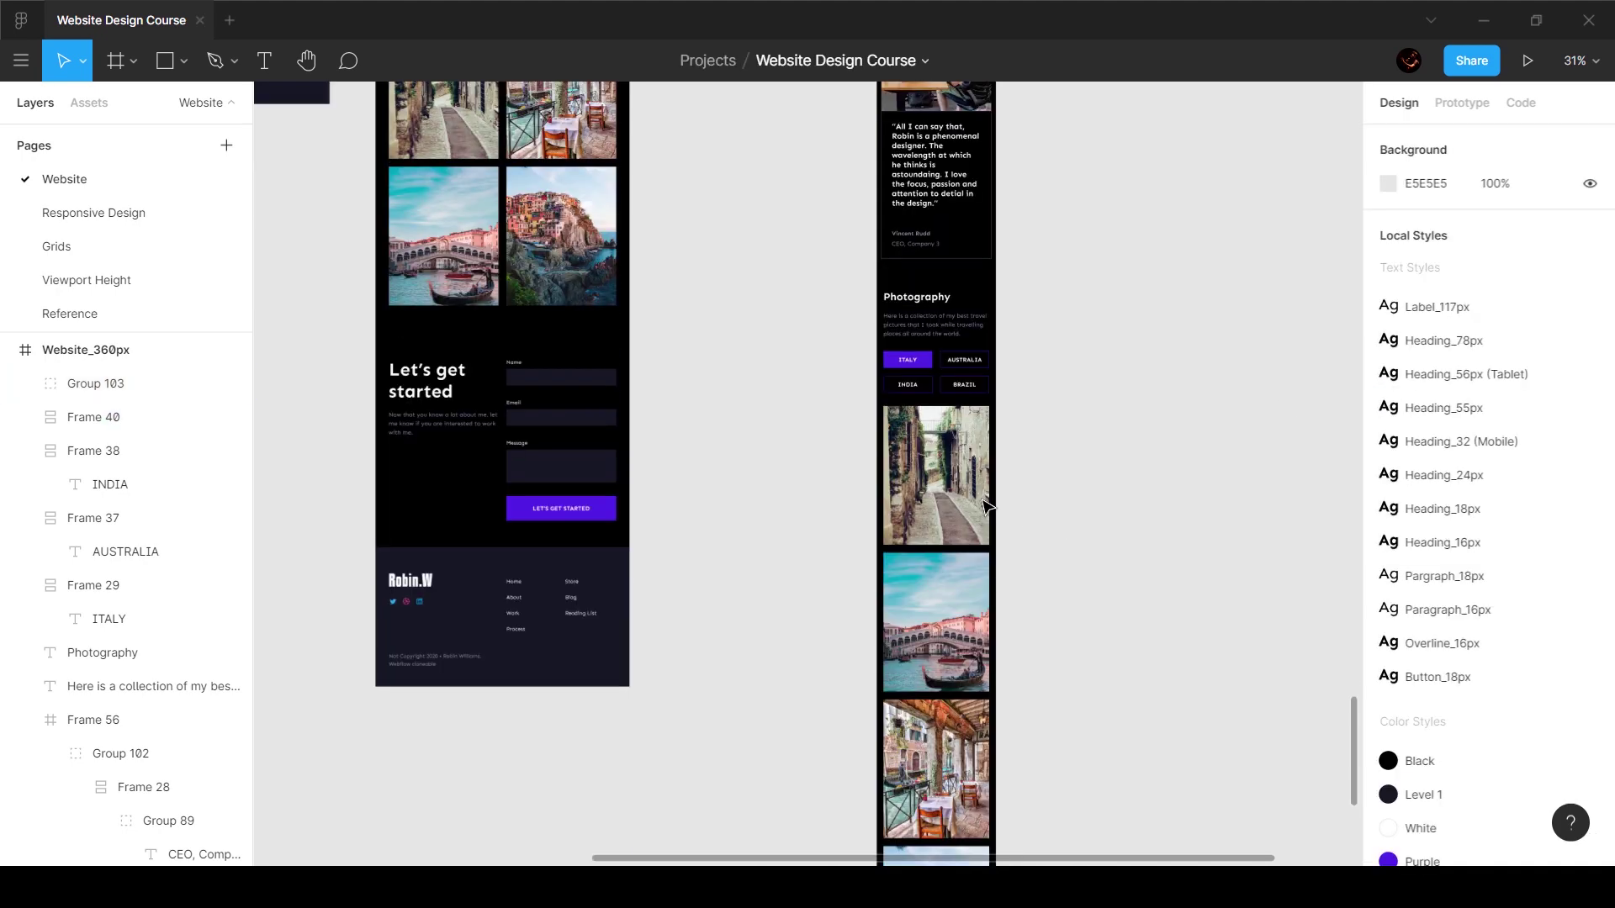
scroll(983, 507, down, 2)
scroll(984, 507, up, 1)
click(445, 322)
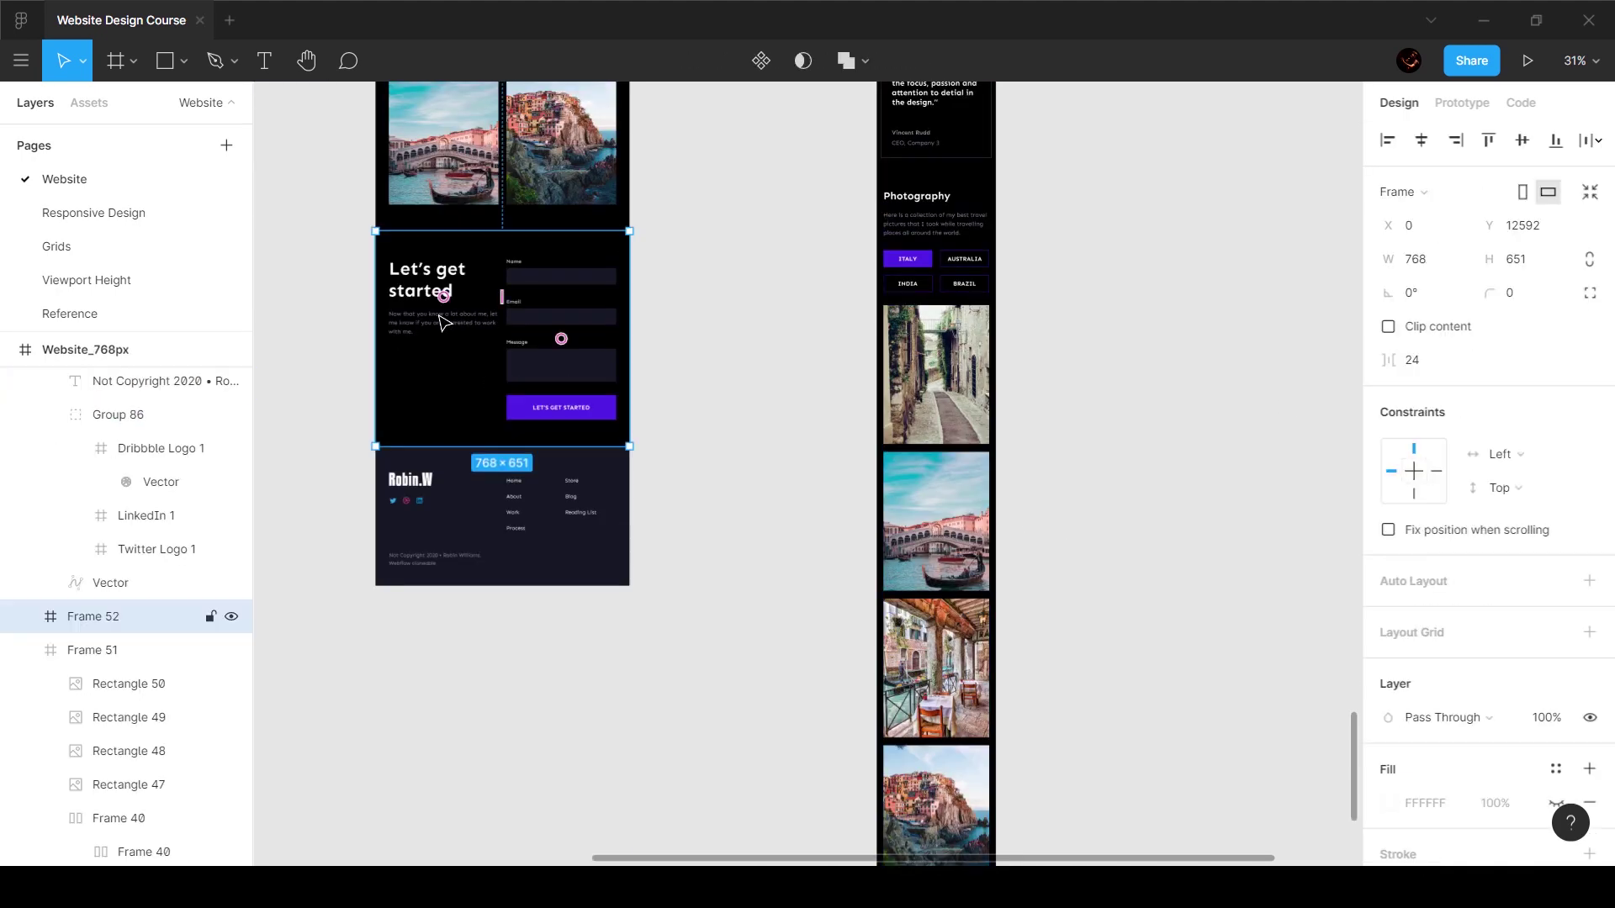
drag(421, 332, 1084, 720)
scroll(1082, 717, down, 5)
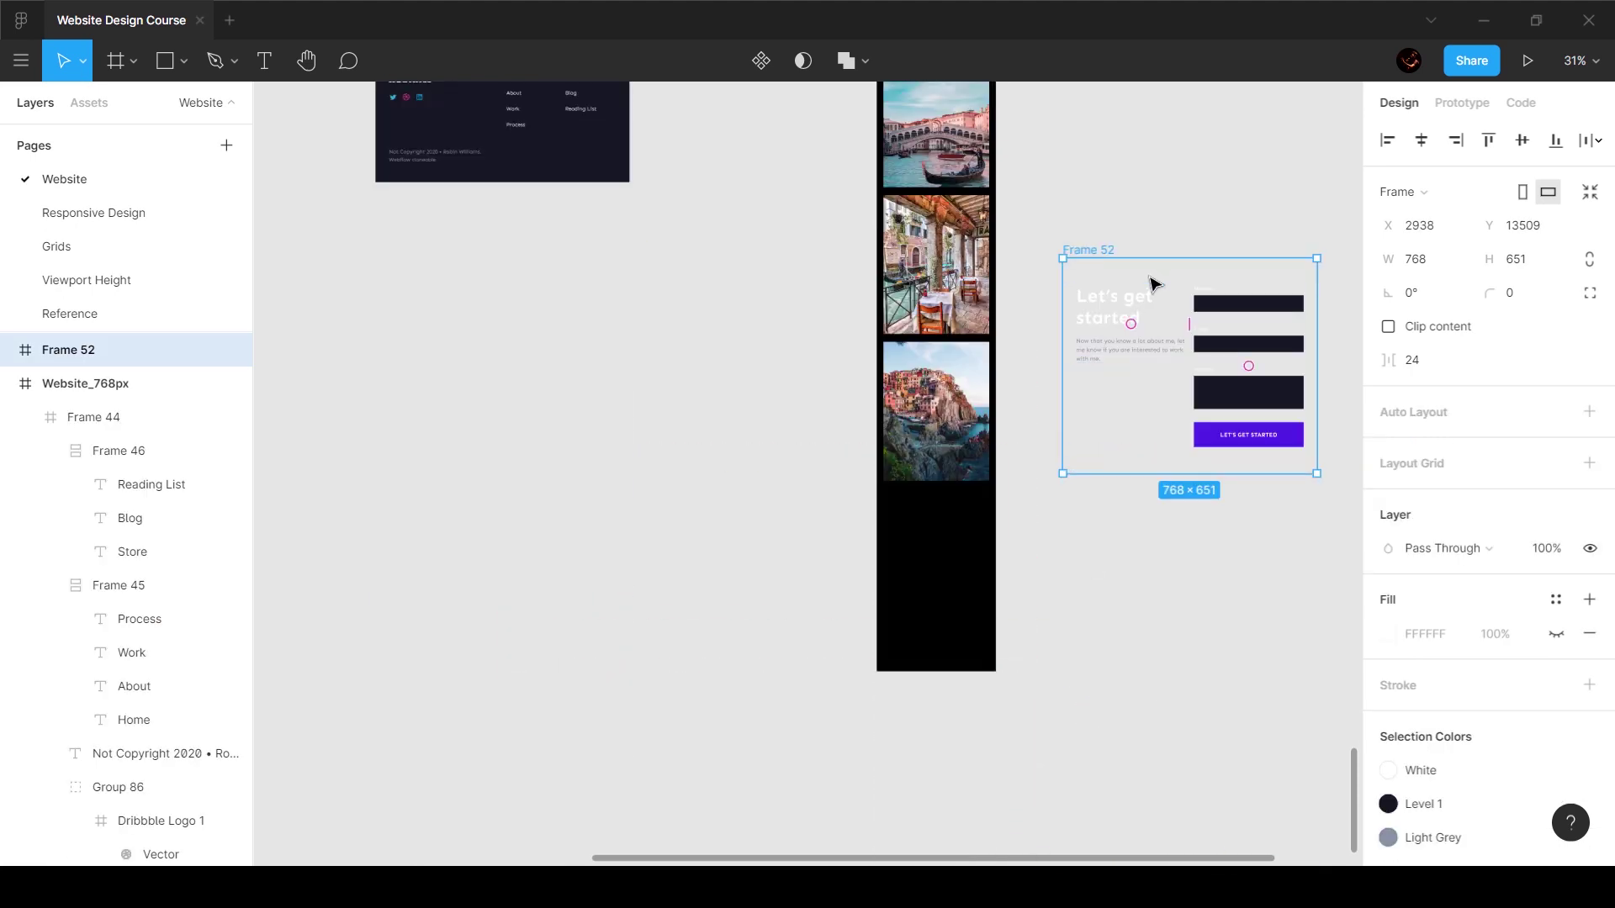
Step: Move the "Let's get started" heading and paragraph group out of the copied Frame 52 onto the canvas
click(1150, 412)
drag(1127, 336, 1123, 372)
scroll(905, 526, up, 2)
scroll(981, 432, down, 2)
Step: Frame the mobile Photography heading, description, tags and photo group together, stretching the frame to X 0 and 360 px width
click(986, 374)
scroll(982, 427, up, 6)
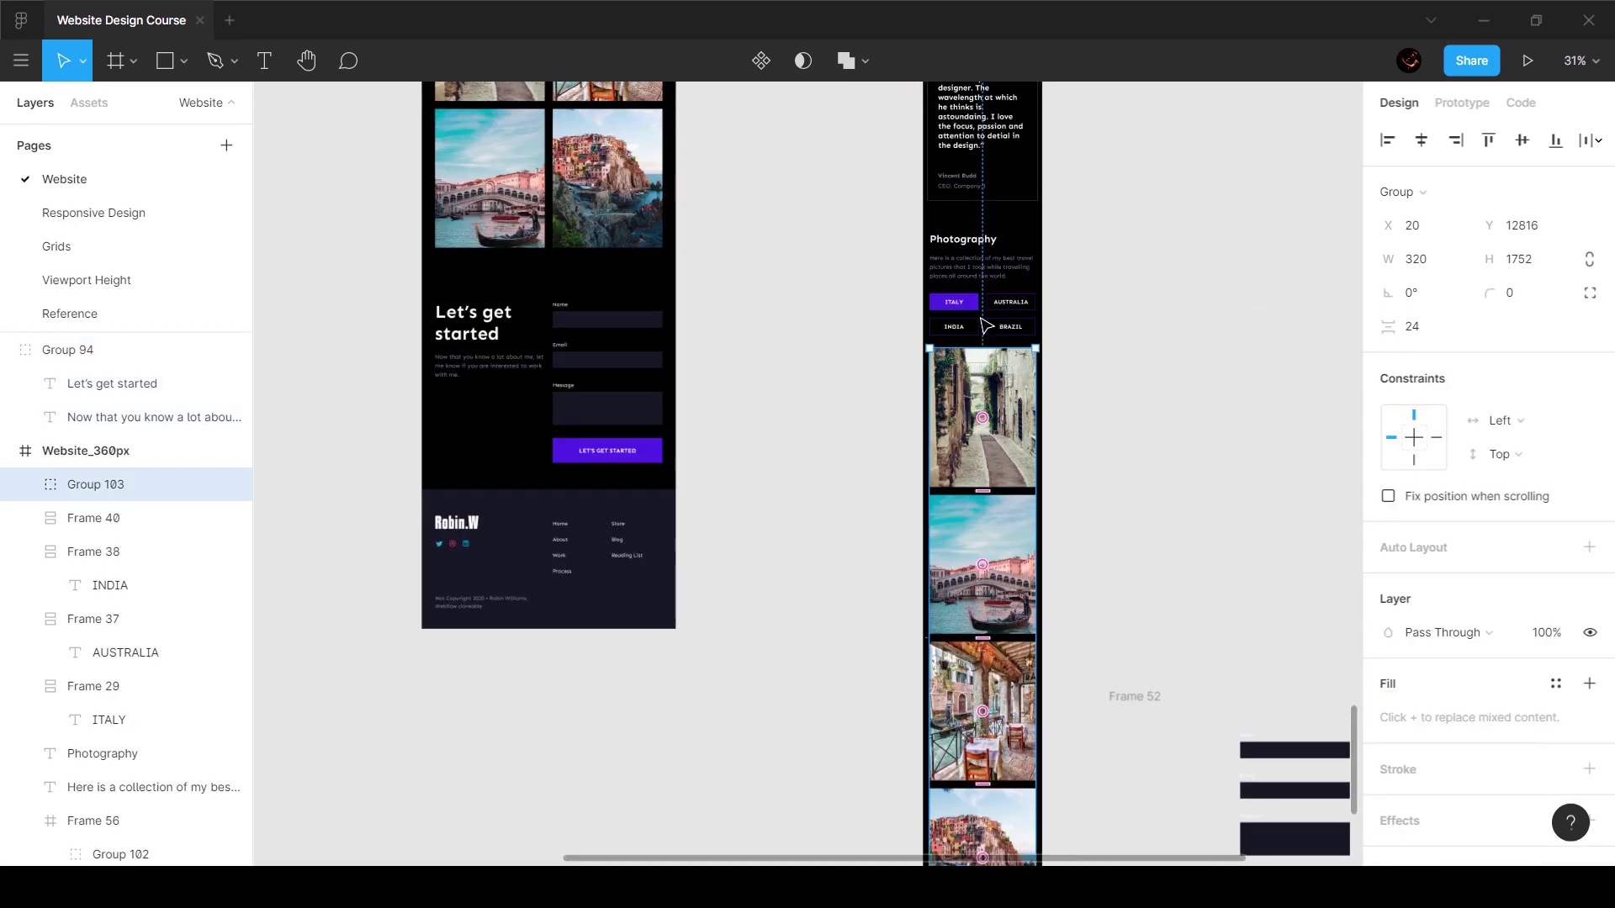
shift+click(967, 305)
drag(902, 222, 1067, 398)
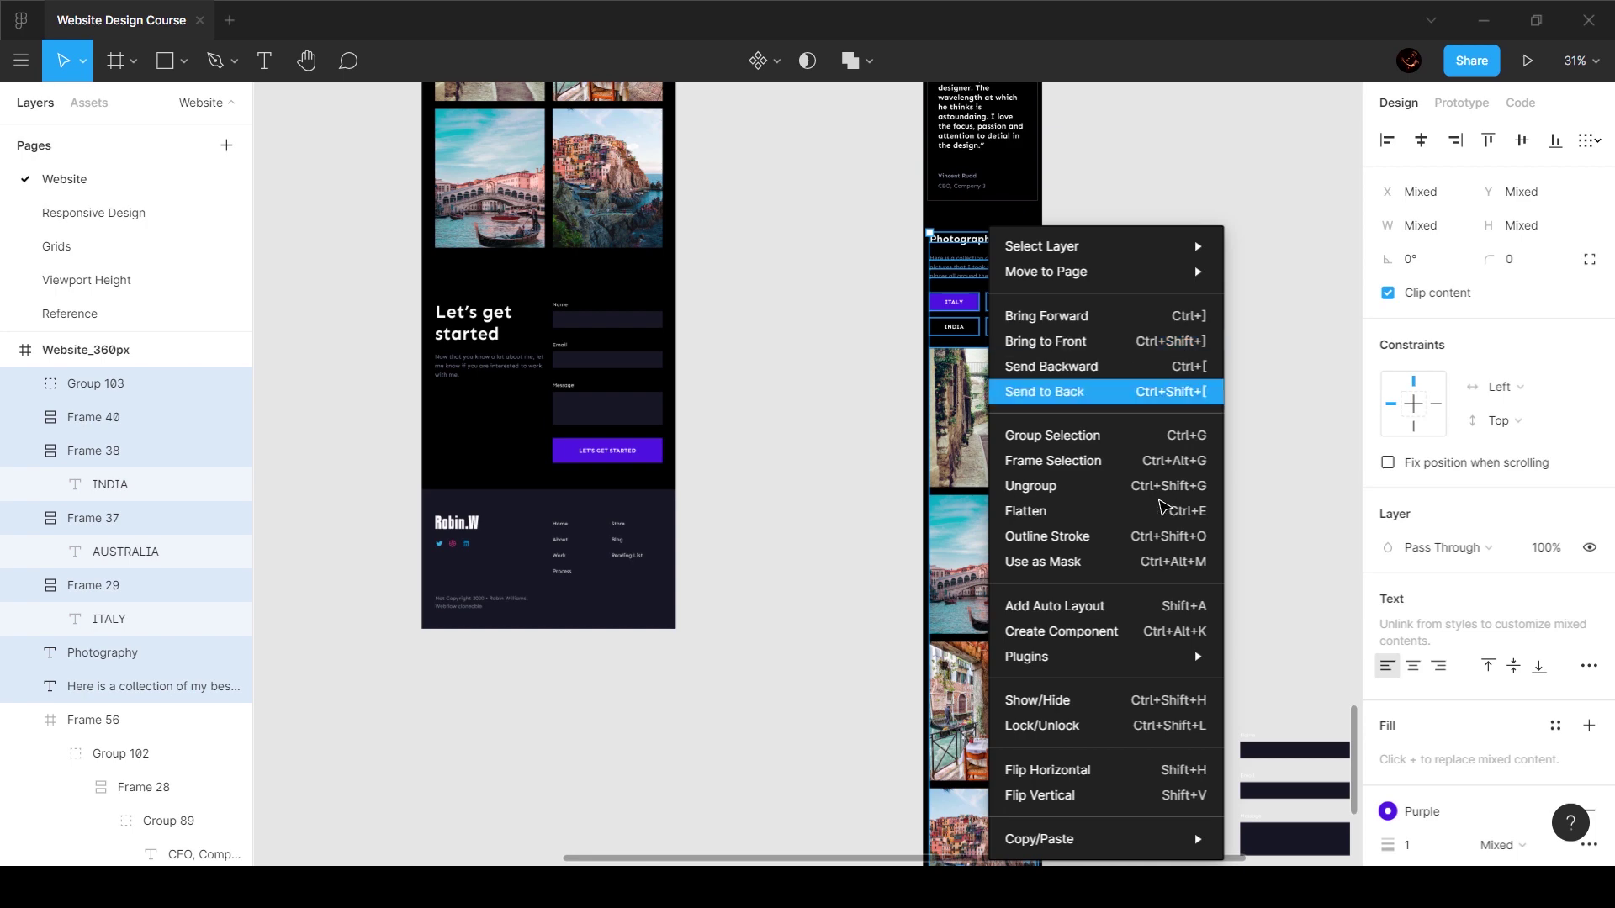
click(1053, 461)
drag(1040, 294, 1047, 295)
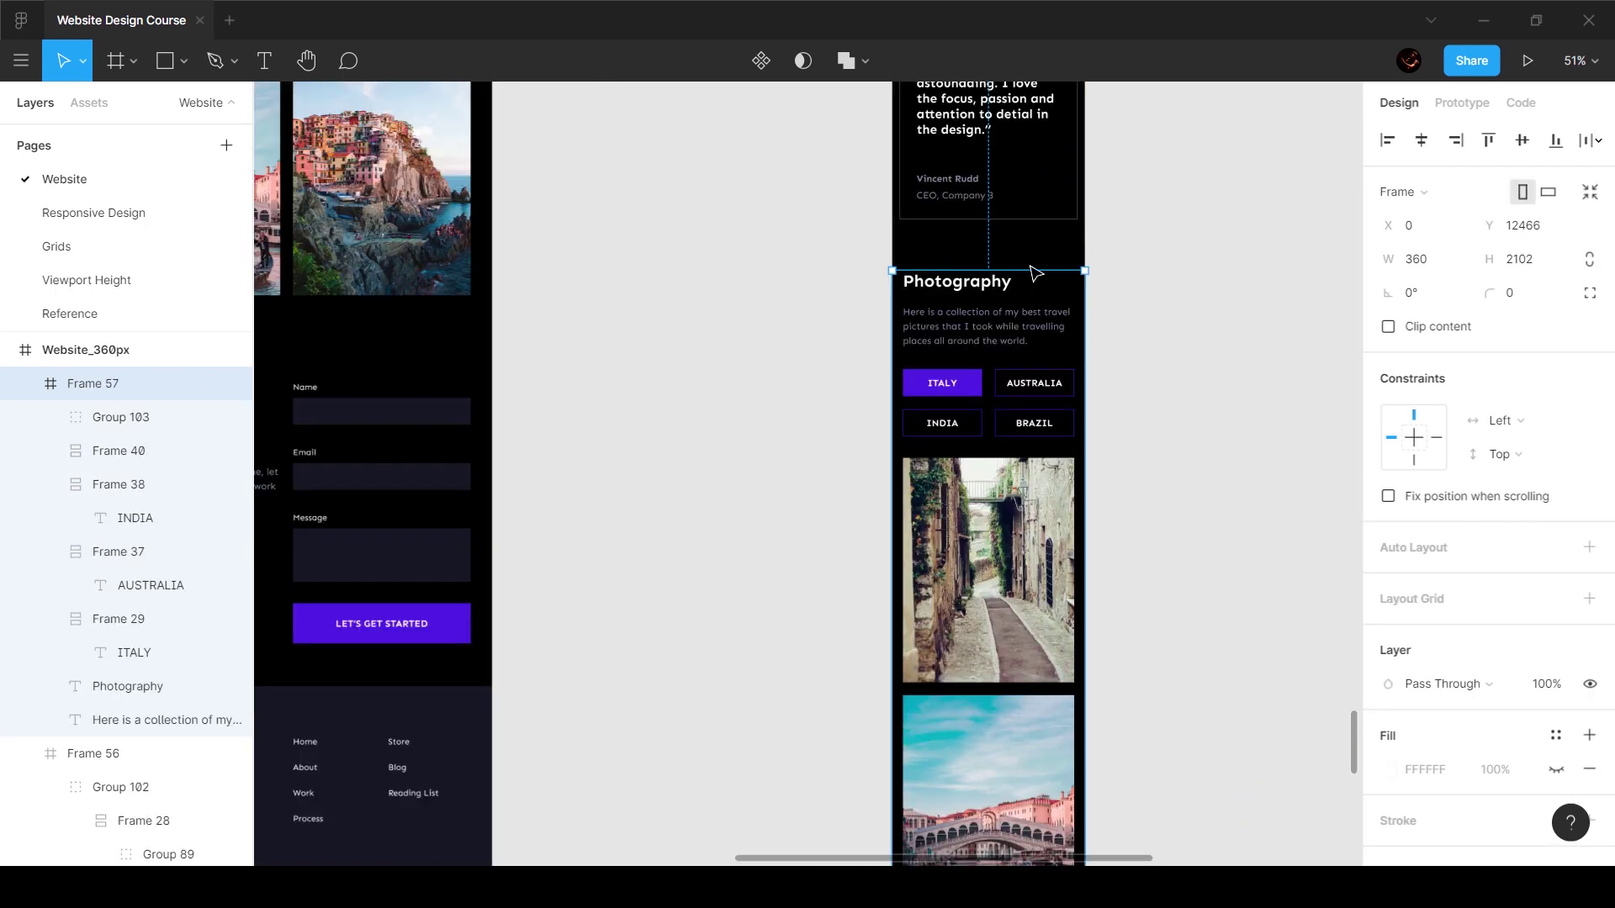
Step: Extend the mobile Photography frame above and below its content to Y 12418 and a height of 2198 px
click(1185, 272)
scroll(1182, 271, down, 4)
click(1098, 461)
scroll(1098, 461, down, 2)
Step: Delete the empty Frame 50 left on the canvas beside the mobile layout
scroll(1098, 465, up, 15)
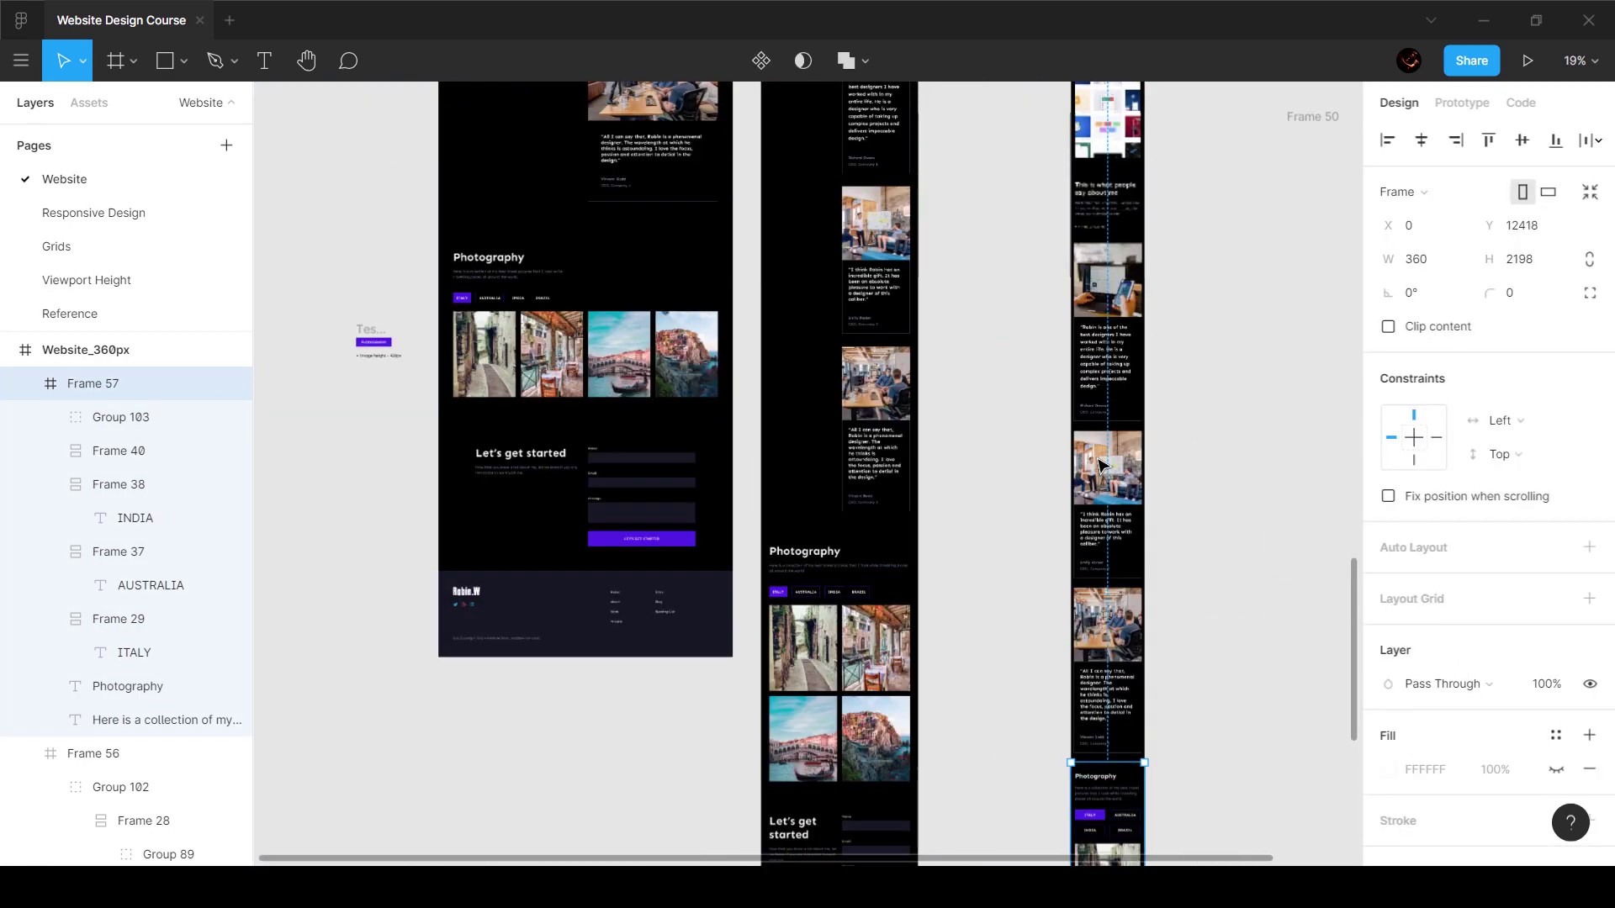
scroll(1131, 314, down, 5)
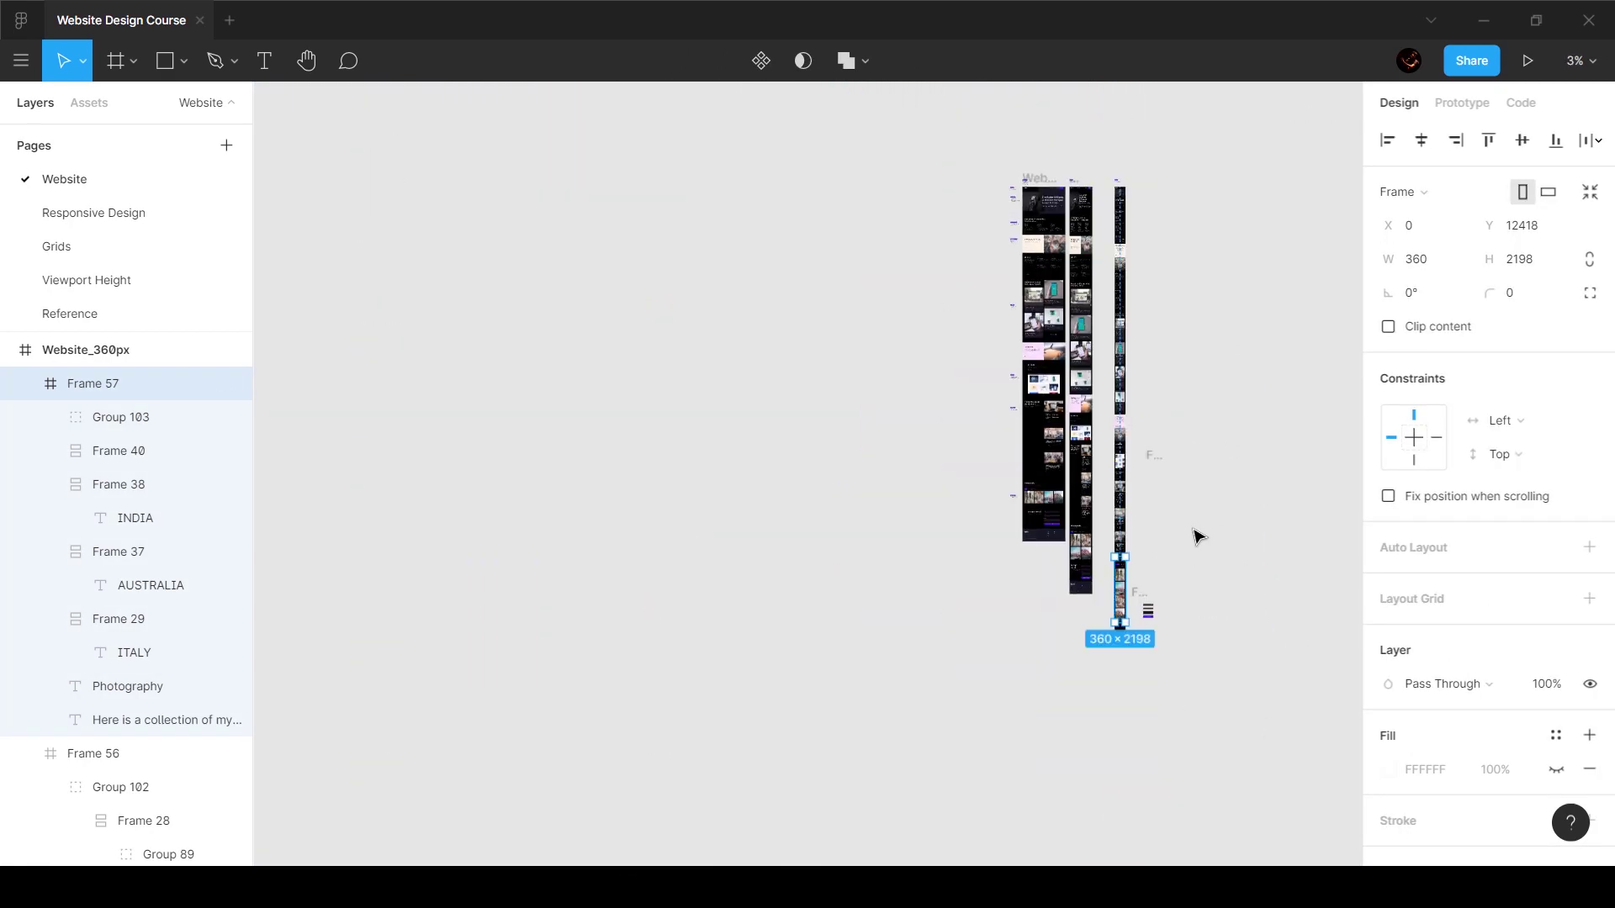
scroll(1165, 477, up, 3)
click(1155, 448)
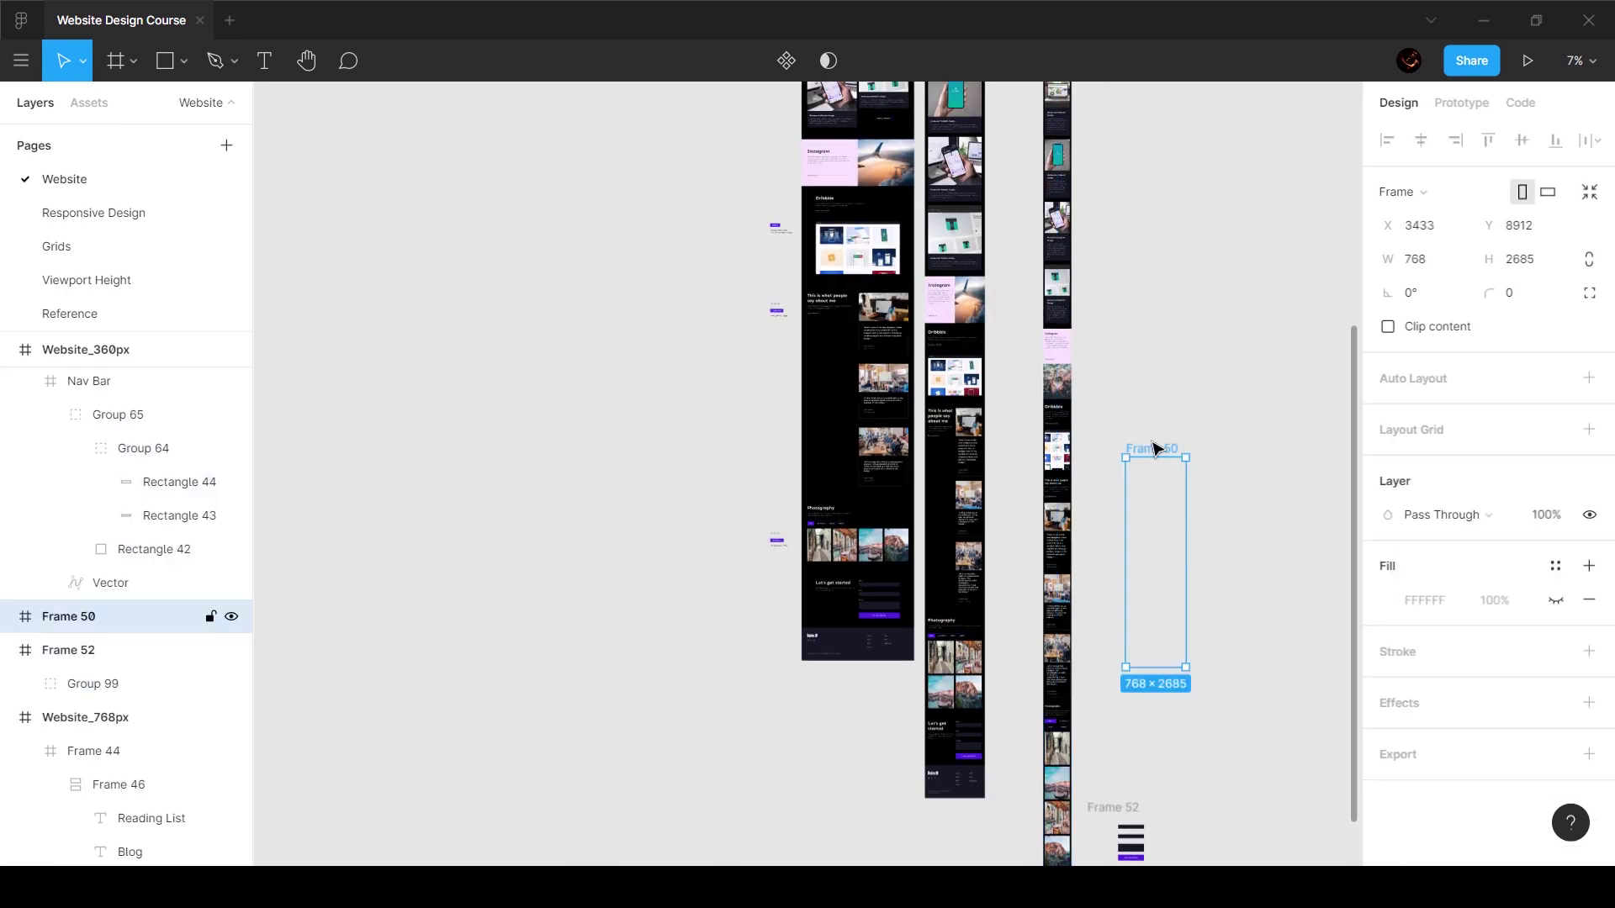
key(Delete)
Step: Extend the Website_360px frame downward to a height of 17678 px
scroll(1111, 589, down, 5)
click(1058, 521)
drag(1070, 692, 1070, 715)
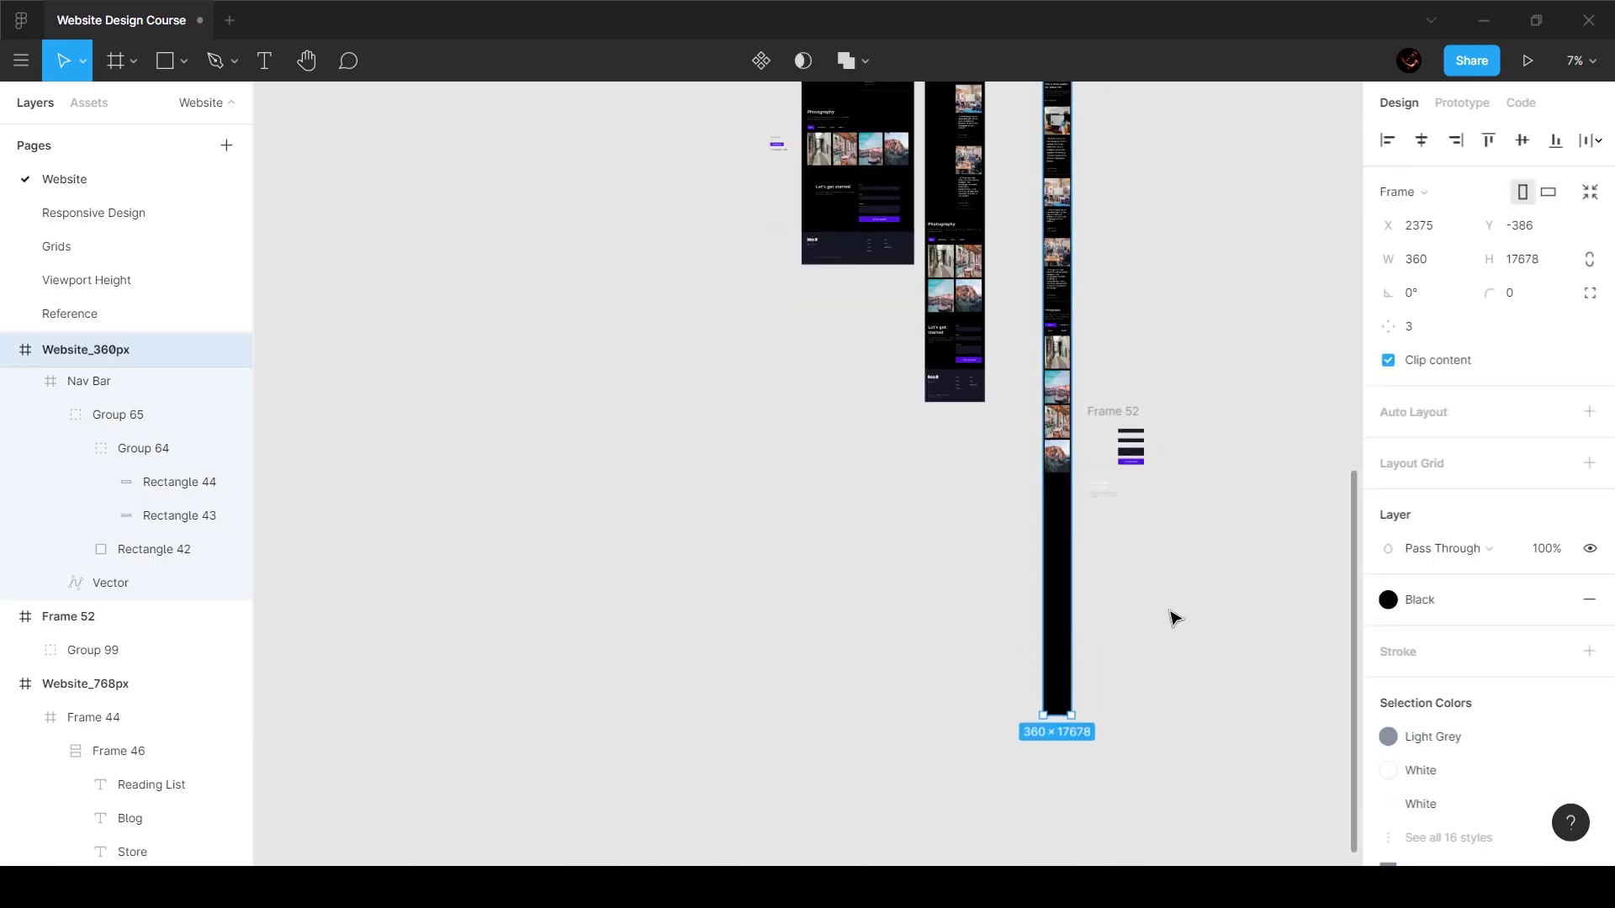
click(1169, 614)
Step: Move the "Let's get started" text group into Website_360px at X 20, below the last photo
click(1105, 490)
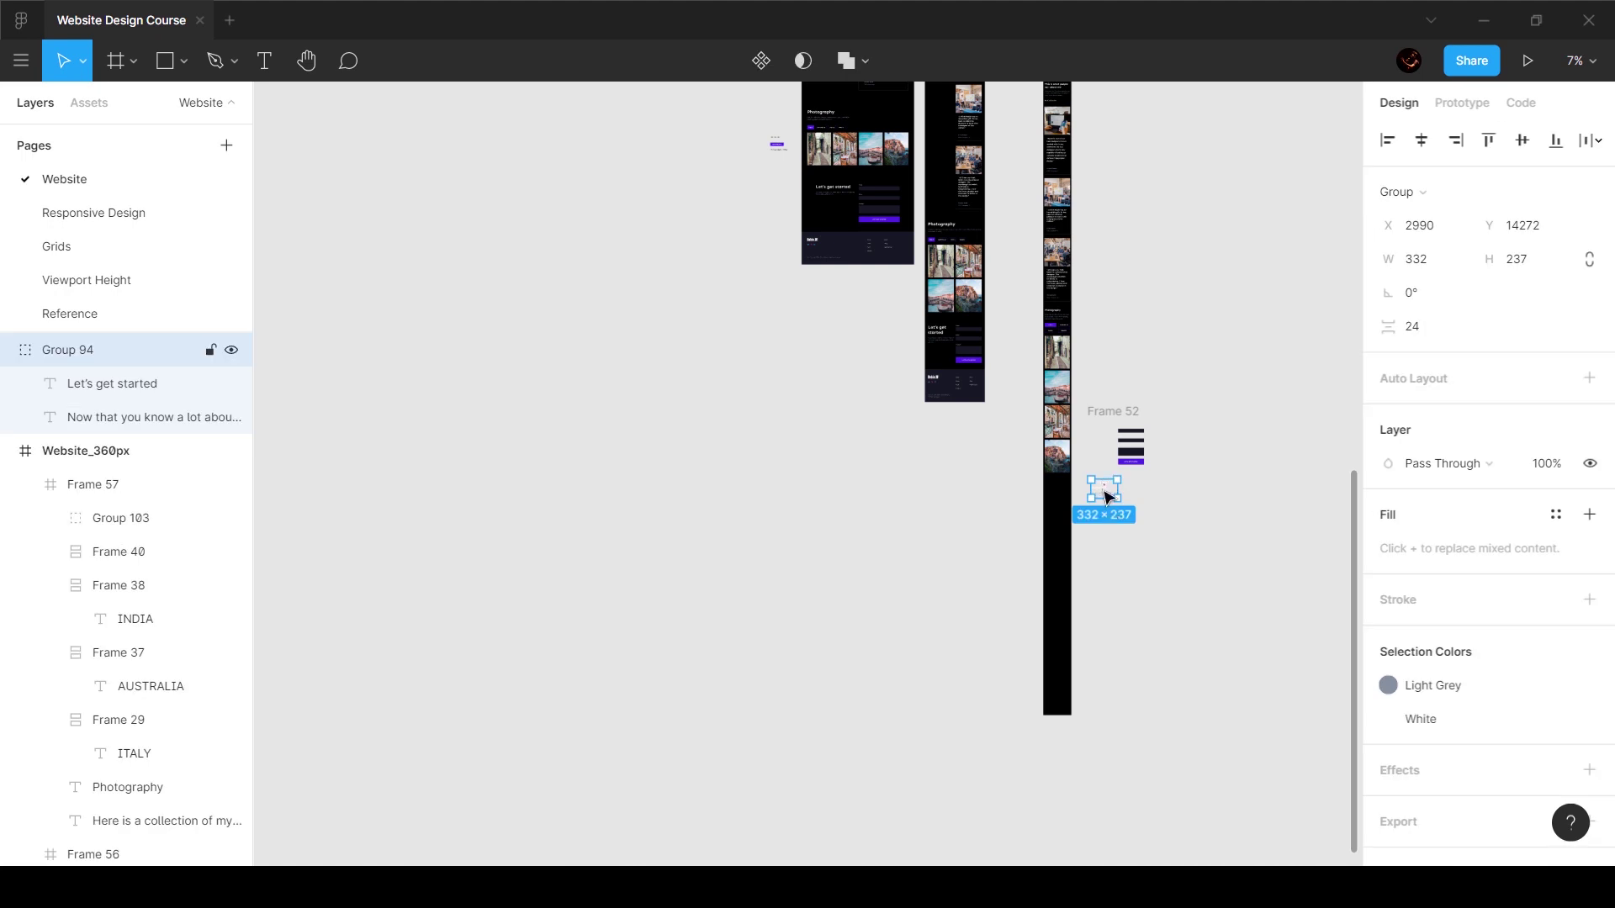
drag(1053, 504, 1014, 353)
ctrl+scroll(1054, 505, up, 7)
Step: Apply the Heading_32 (Mobile) text style to the "Let's get started" heading and set its width to 320 px
double_click(993, 348)
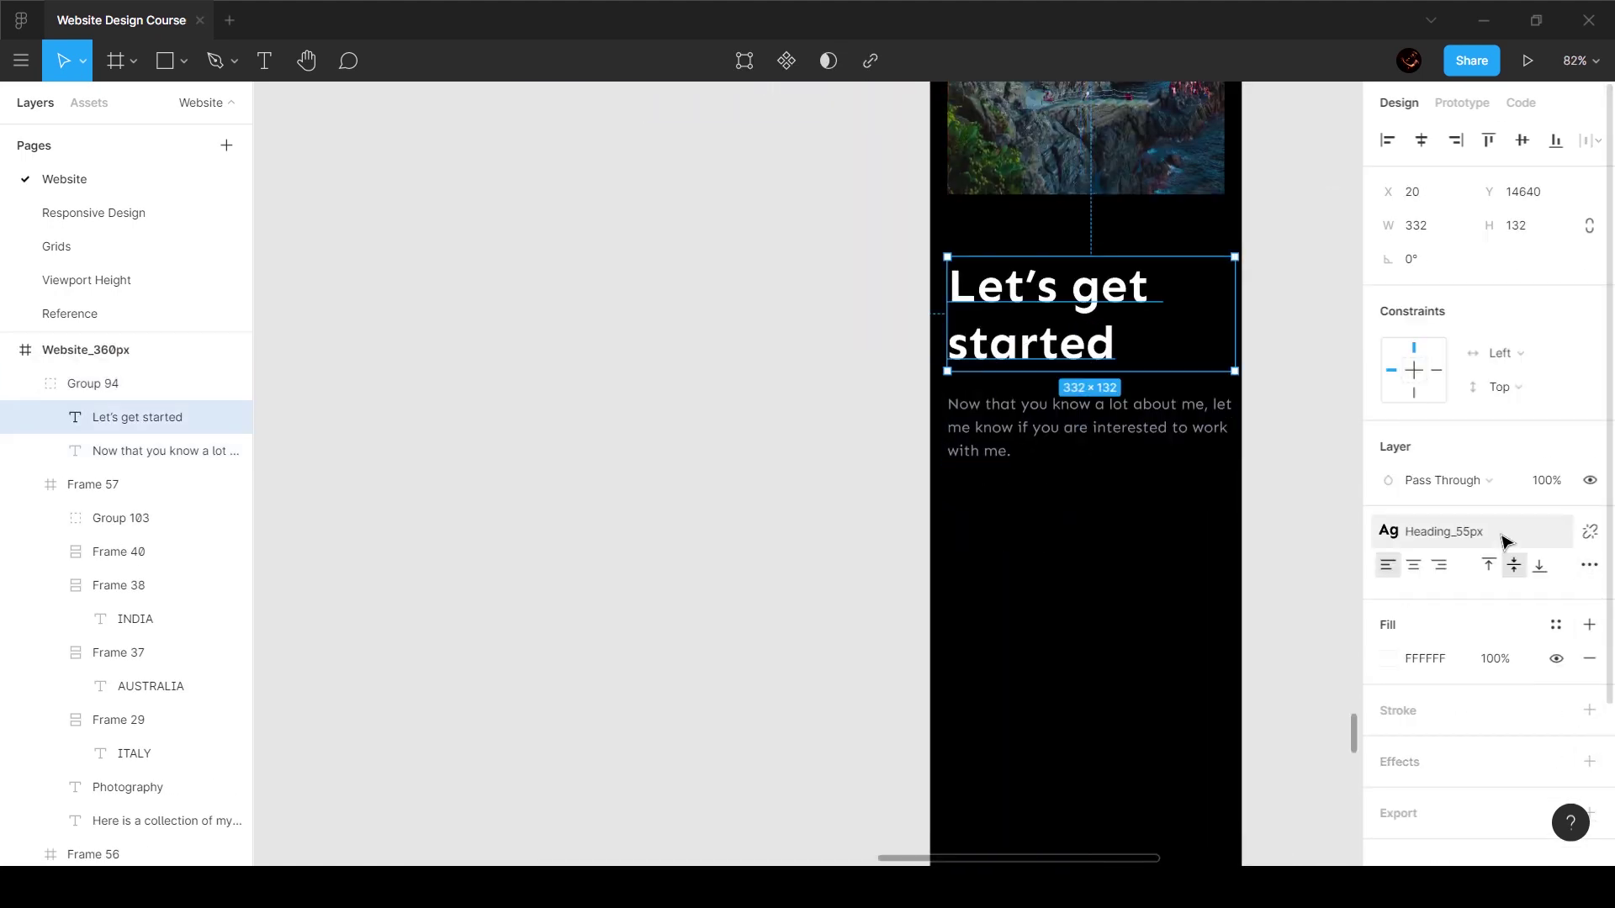
click(1504, 542)
click(1512, 690)
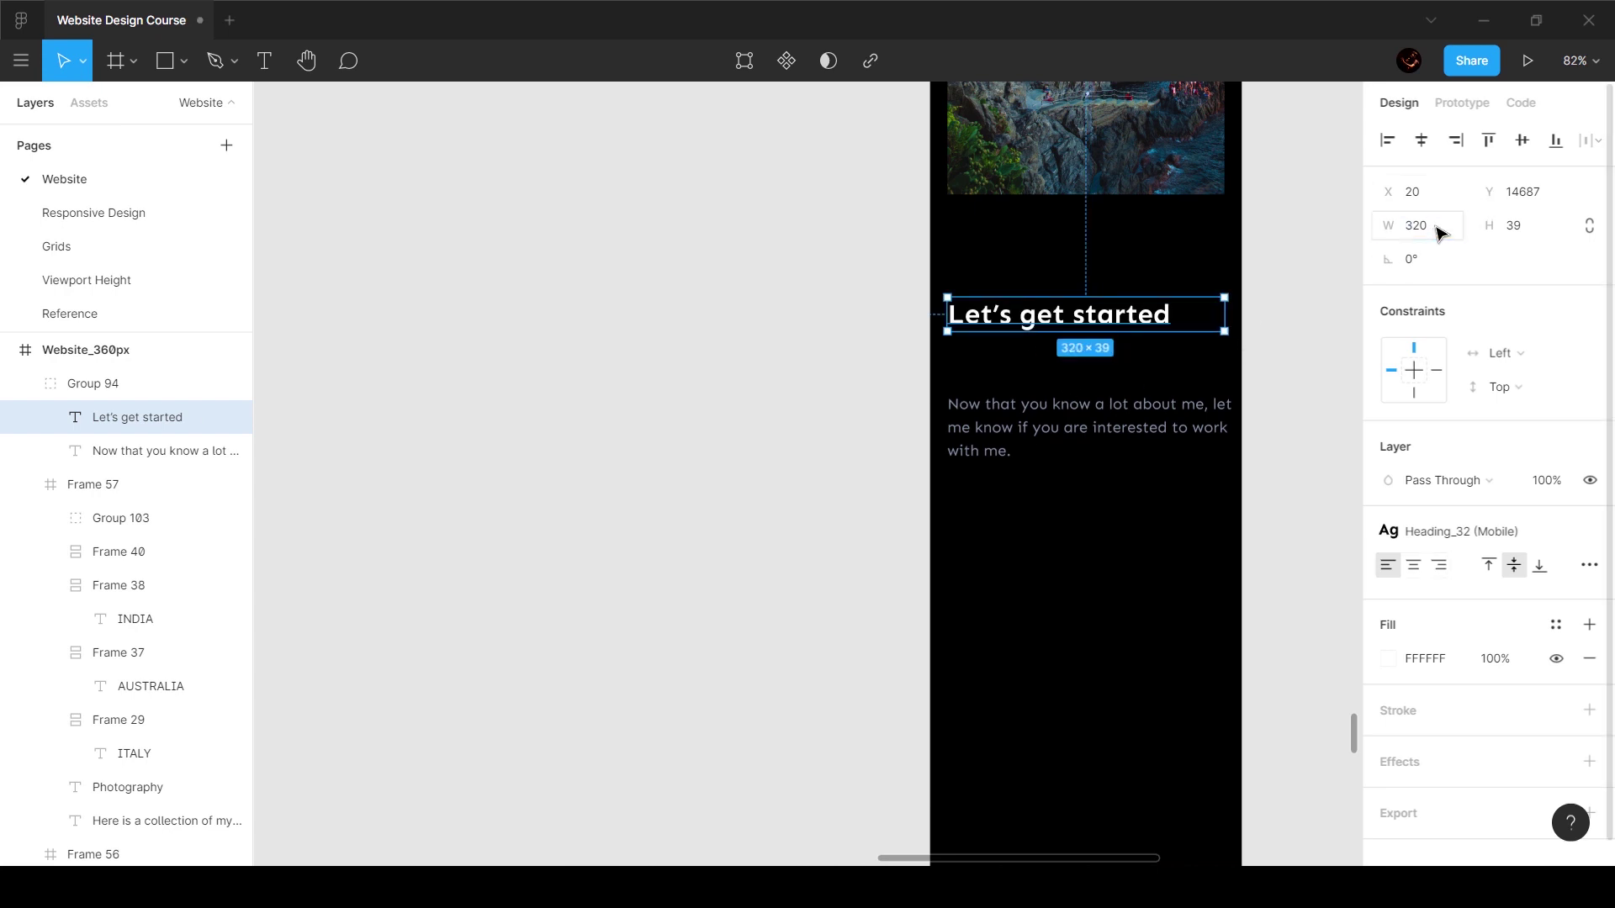
Step: Set the paragraph's width to 320 px and the vertical spacing between it and the heading to 16 px
click(1172, 426)
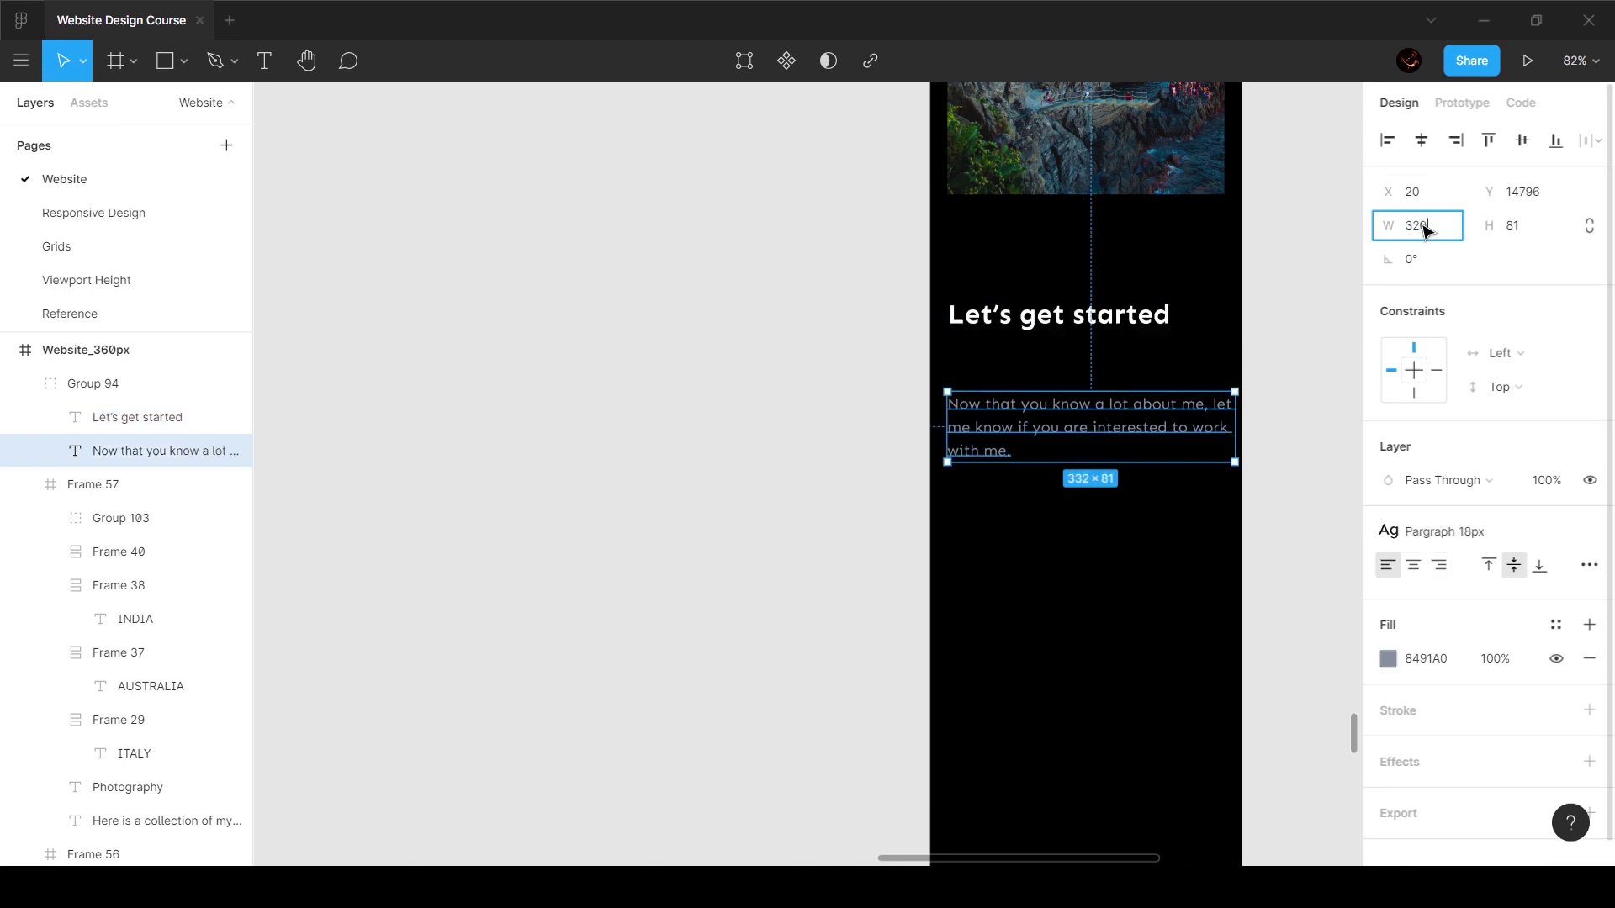
key(Return)
shift+click(1113, 328)
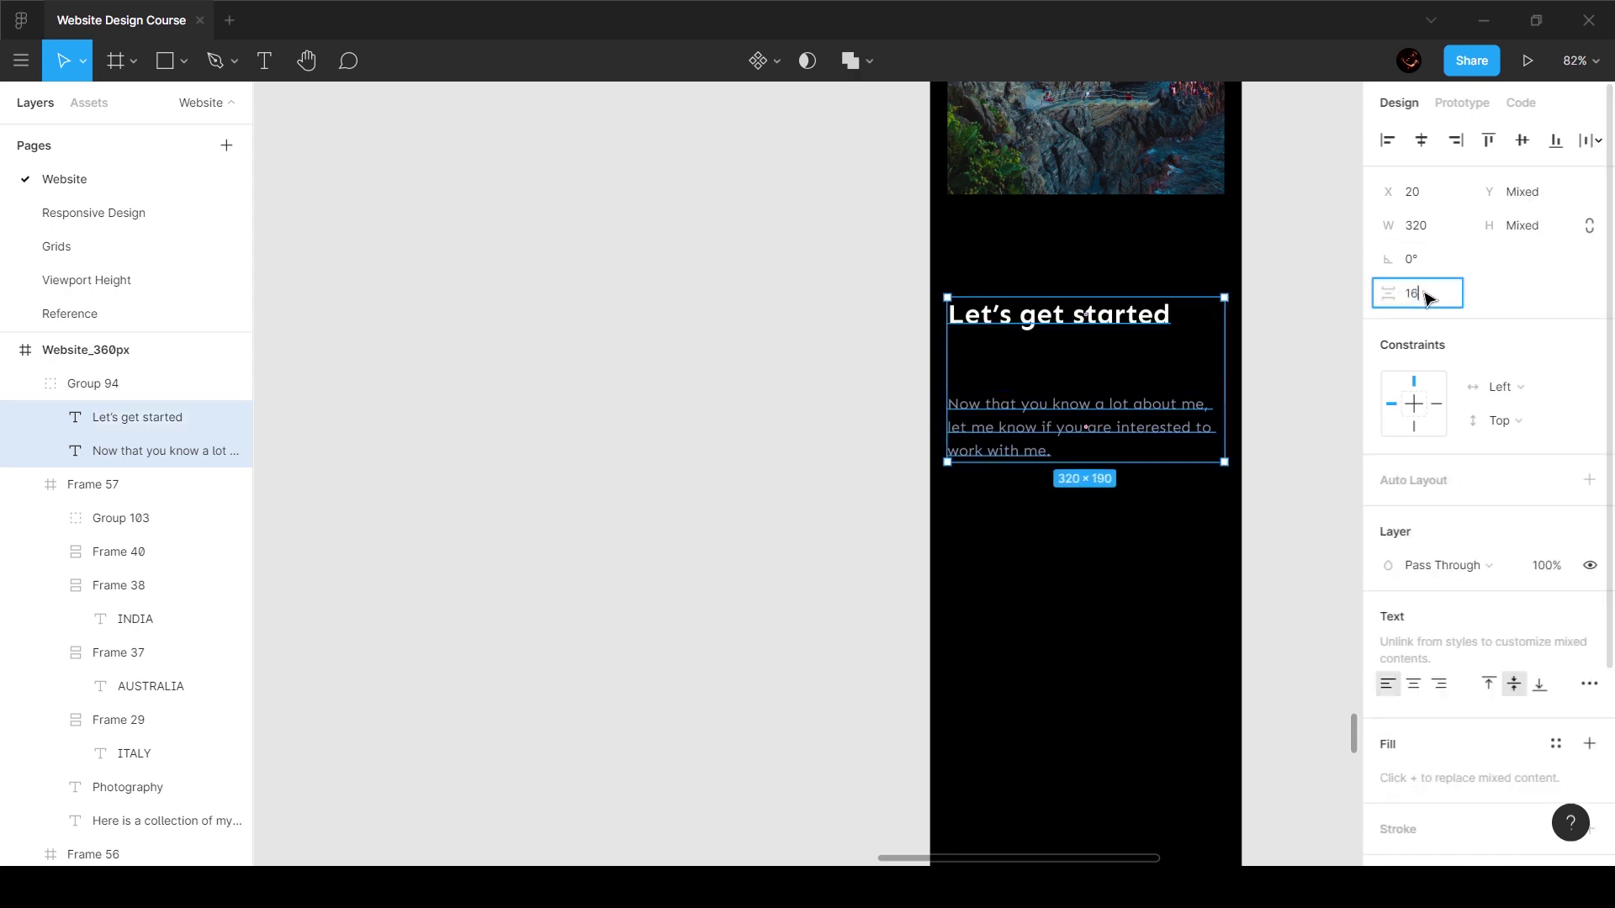
click(1427, 297)
text(16)
key(Return)
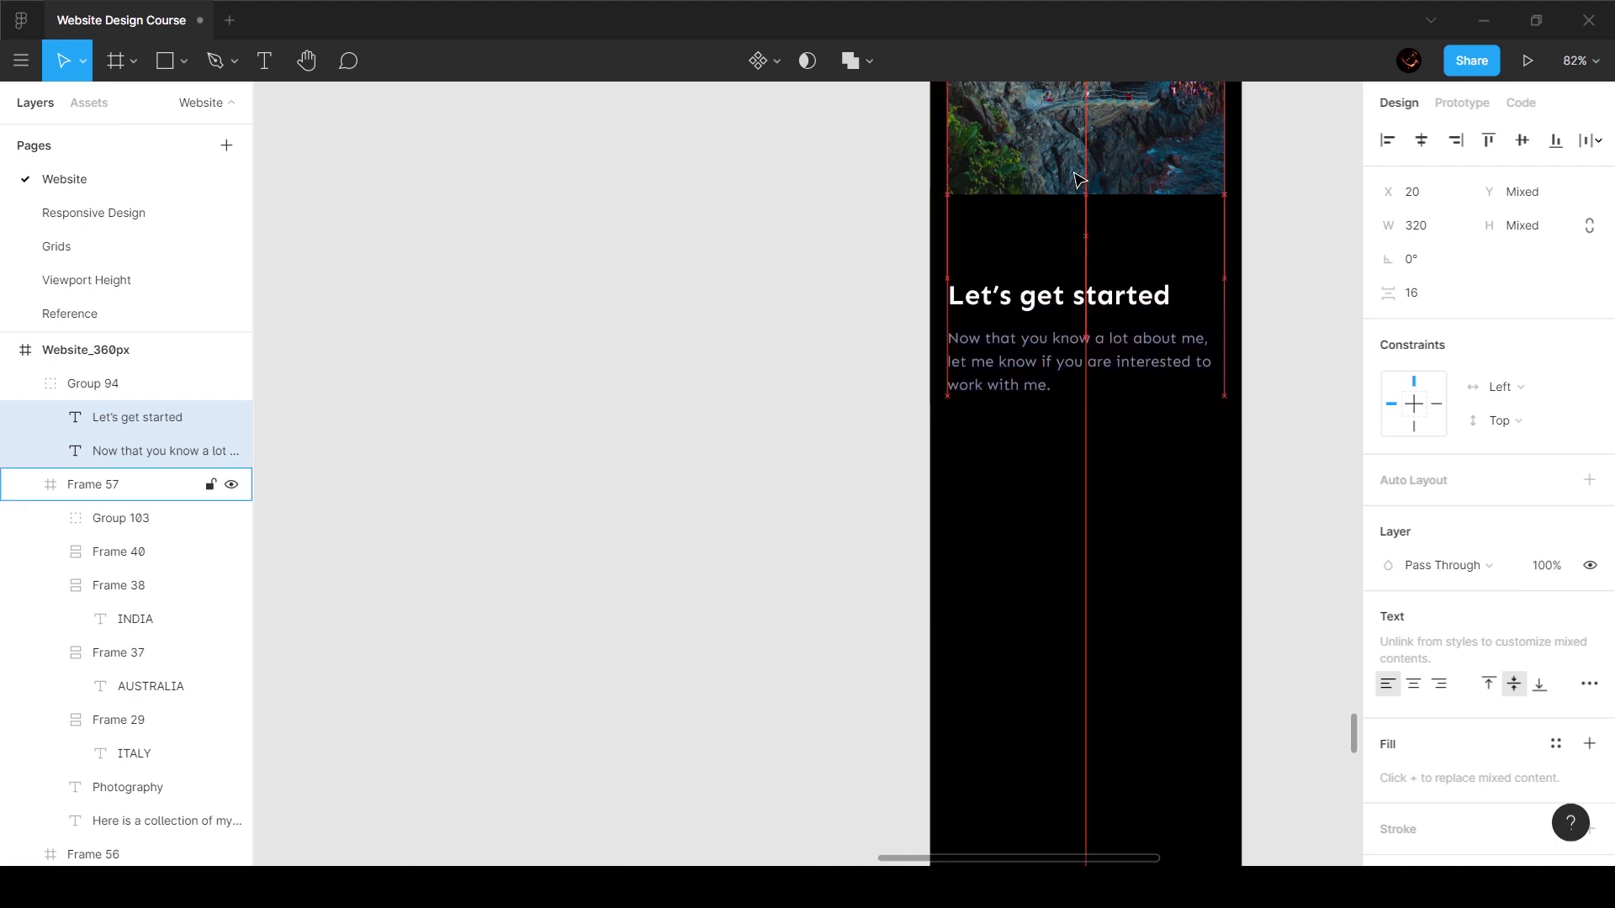
Step: Nudge the "Let's get started" heading and paragraph together to fine-tune their gap below the last photo
key(Down)
key(Down)
key(Down)
key(Down)
key(Down)
Step: Move the contact form group into Website_360px at X 20, 48 px below the paragraph, and check its side margins
scroll(1057, 209, down, 3)
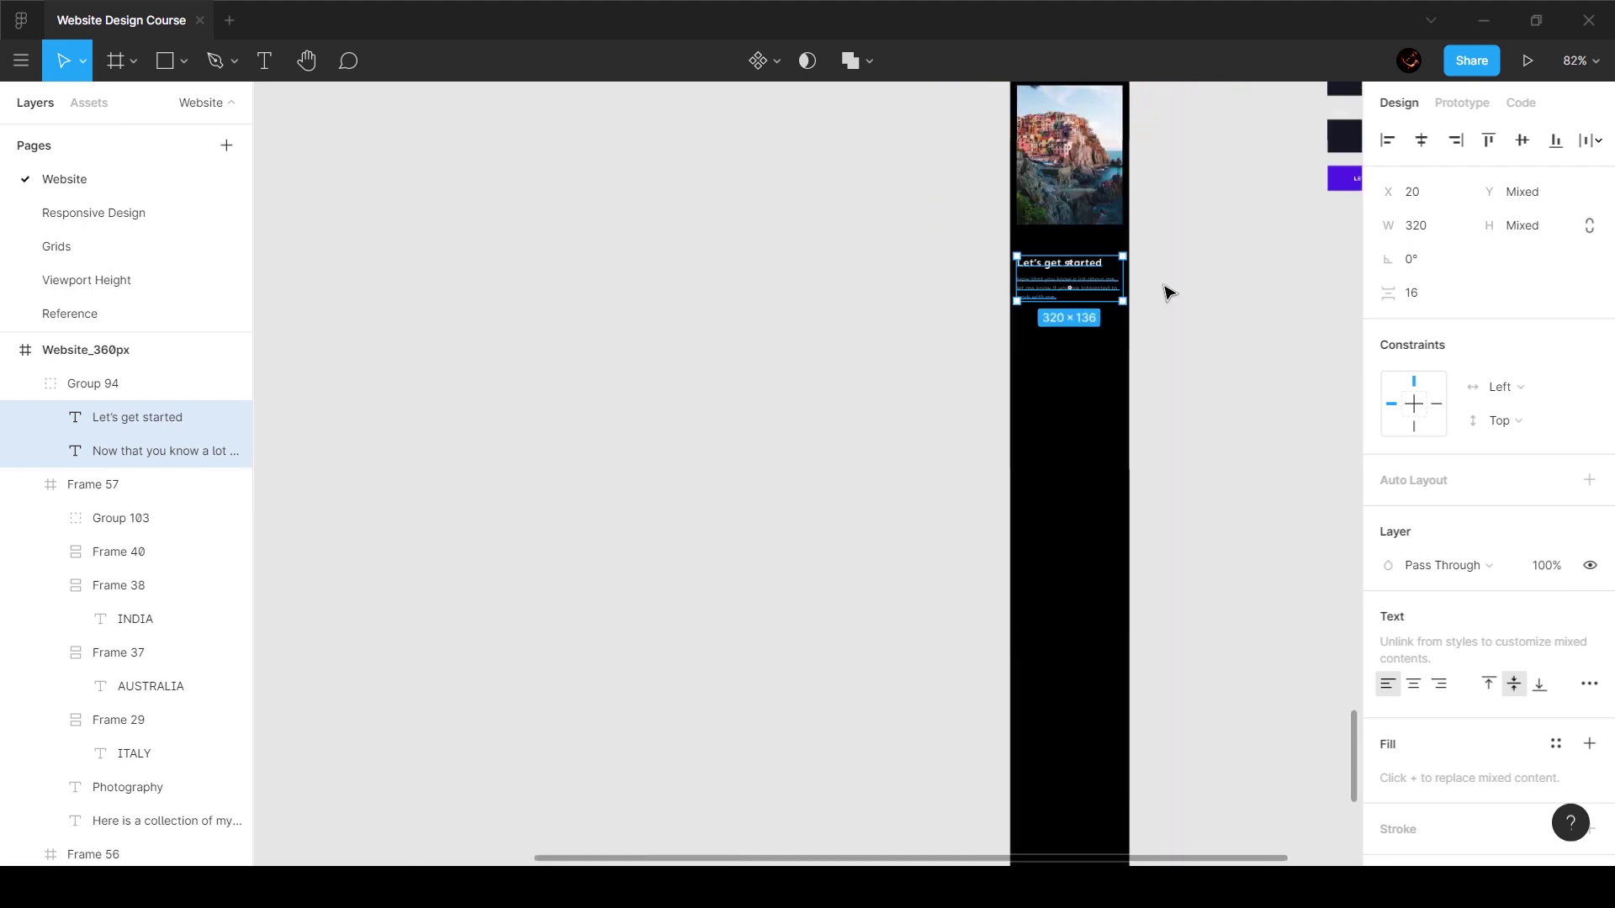
scroll(1297, 197, up, 2)
scroll(1295, 207, right, 2)
click(1291, 217)
drag(1246, 236, 944, 529)
scroll(920, 488, up, 2)
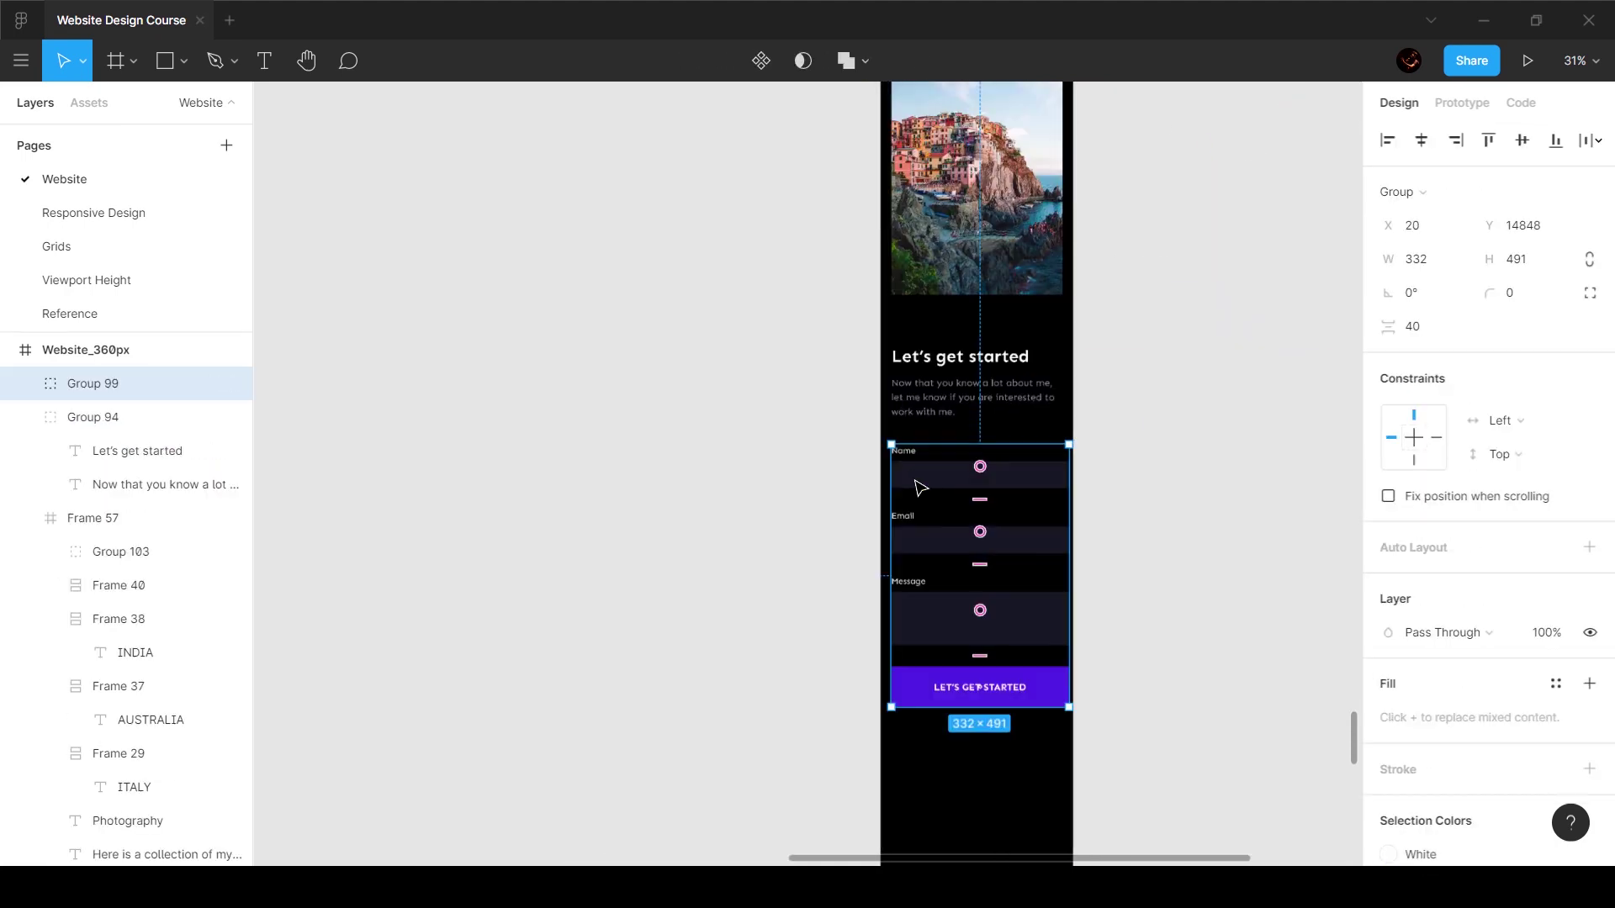
key(alt)
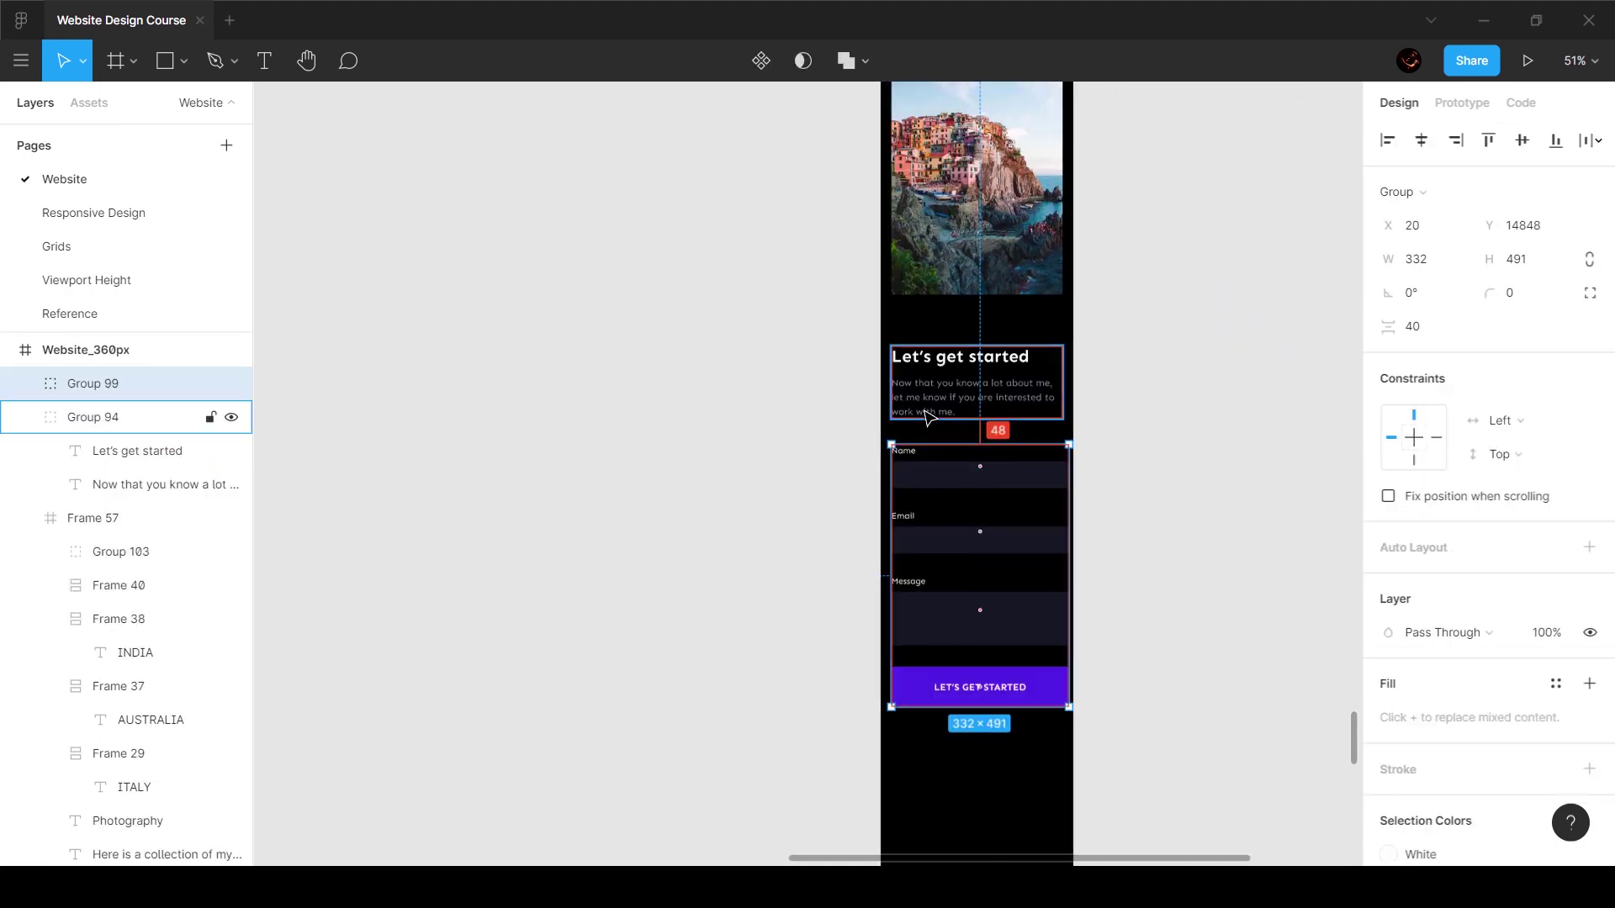
scroll(926, 415, up, 5)
scroll(825, 623, down, 3)
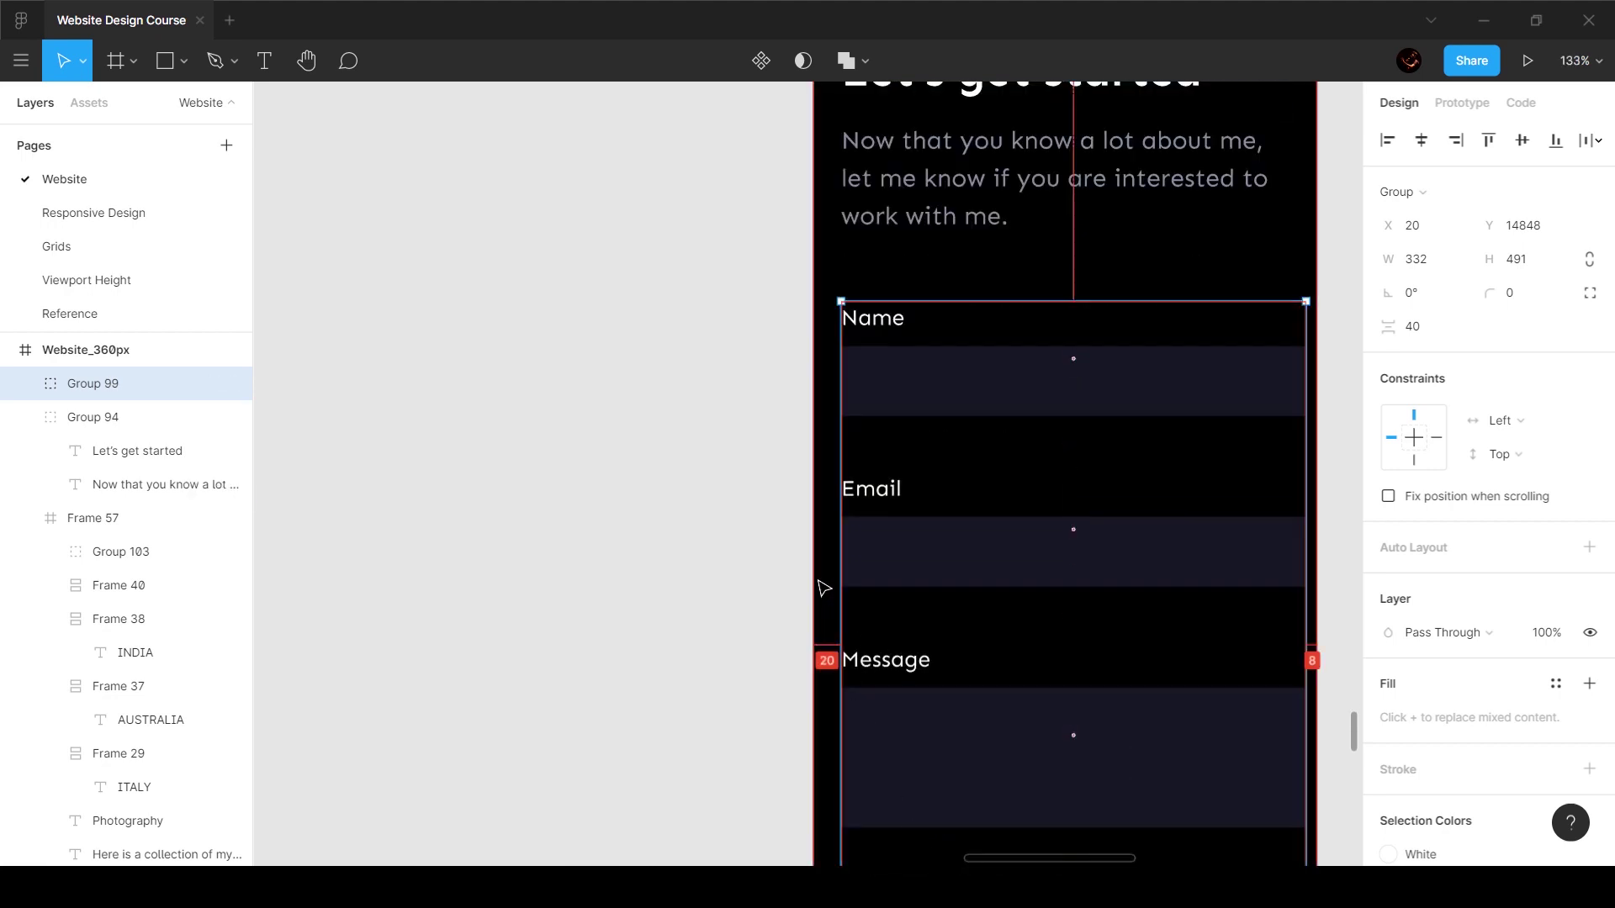
scroll(1299, 536, down, 3)
ctrl+click(1251, 530)
ctrl+shift+click(1134, 433)
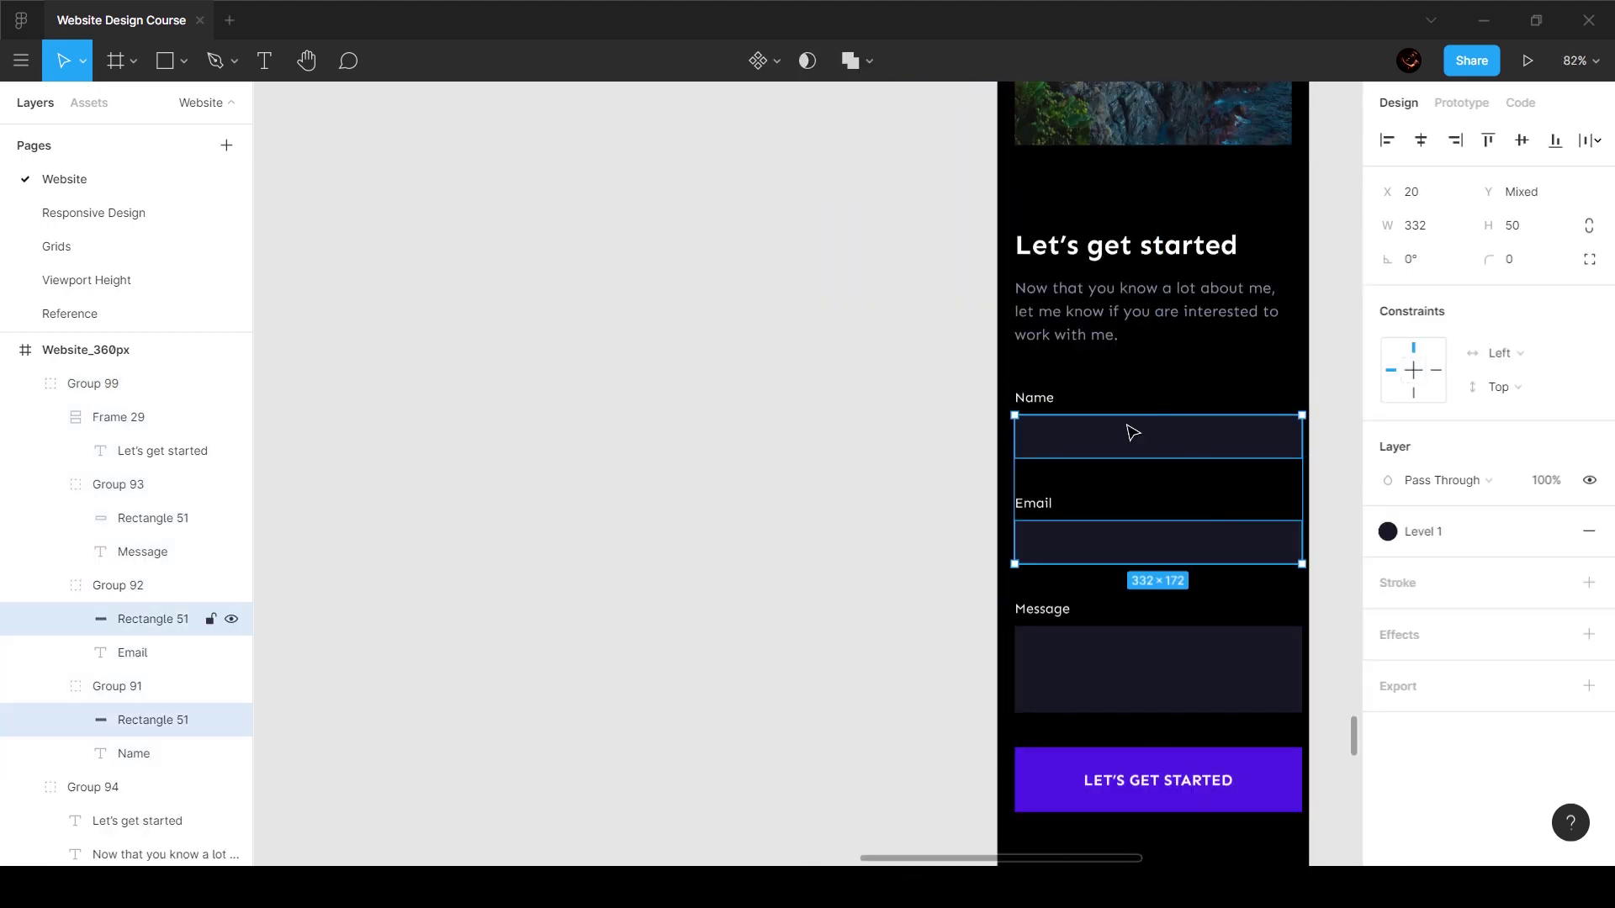
shift+click(1043, 401)
click(907, 413)
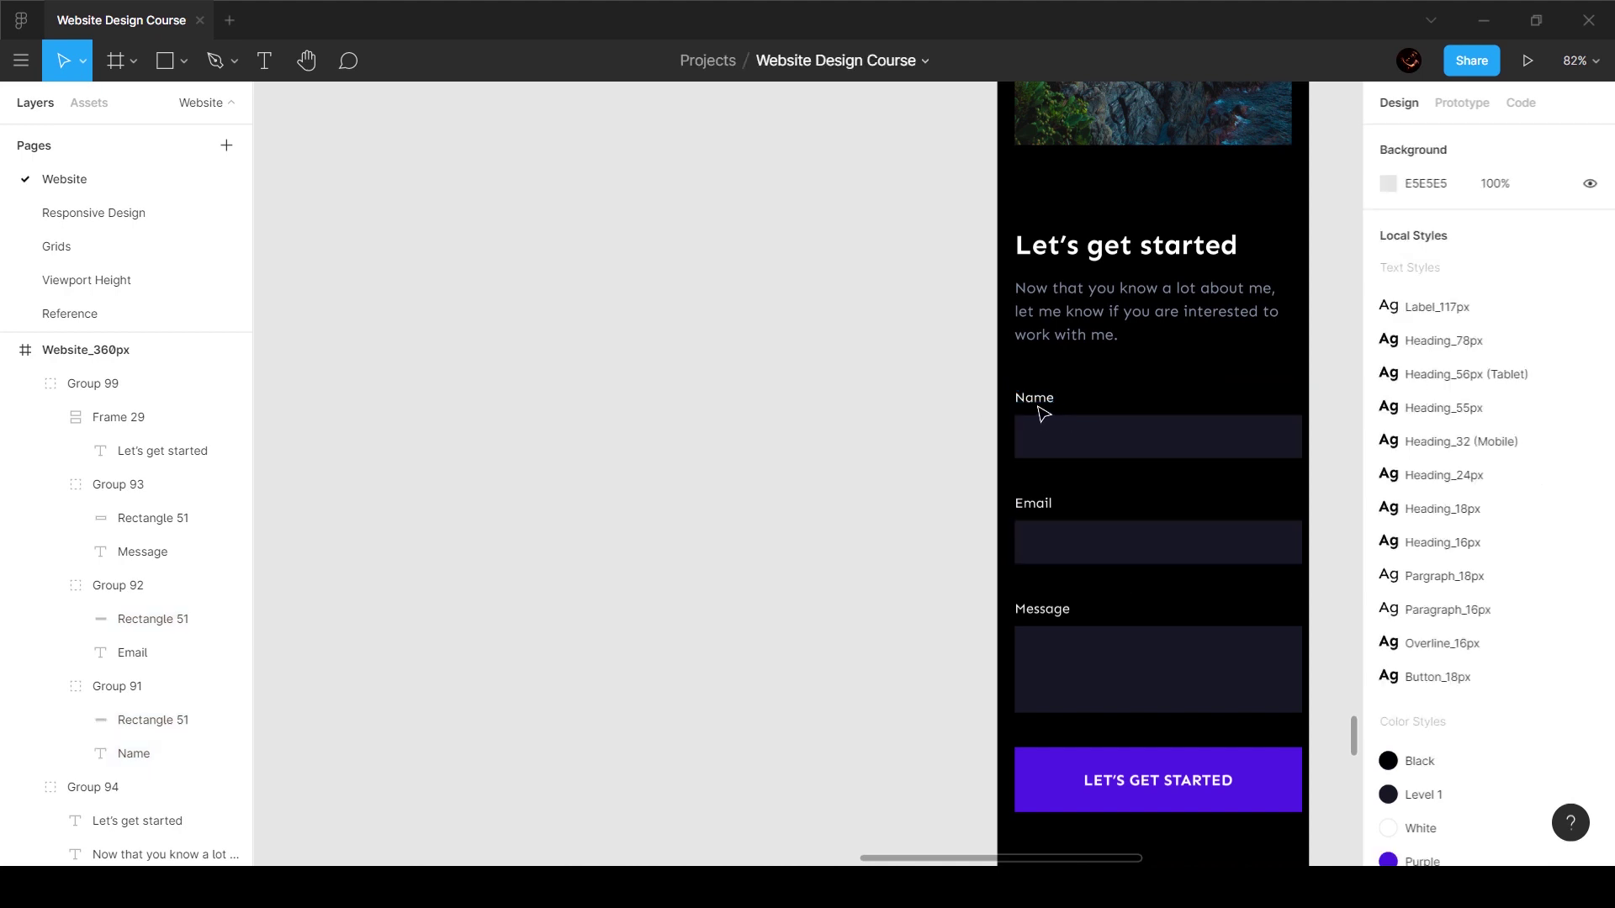
Step: Set the Name, Email and Message labels, their input boxes and the form's LET'S GET STARTED button to 320 px width
click(1040, 403)
shift+click(1064, 437)
shift+click(1036, 505)
shift+click(1064, 542)
shift+click(1047, 610)
shift+click(1110, 669)
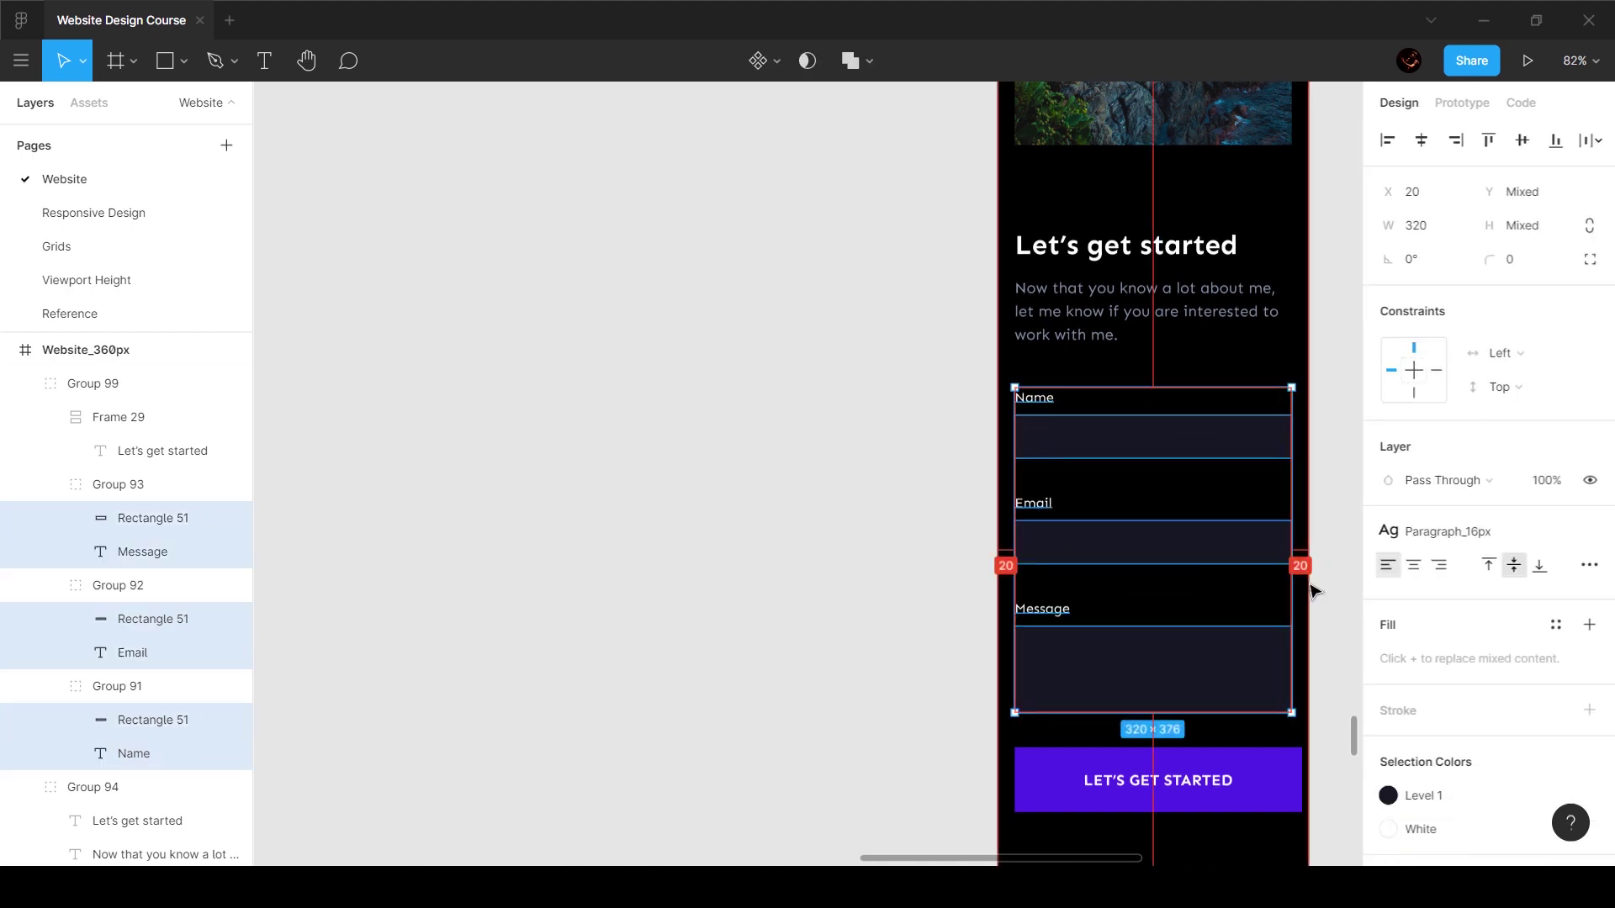
click(1282, 792)
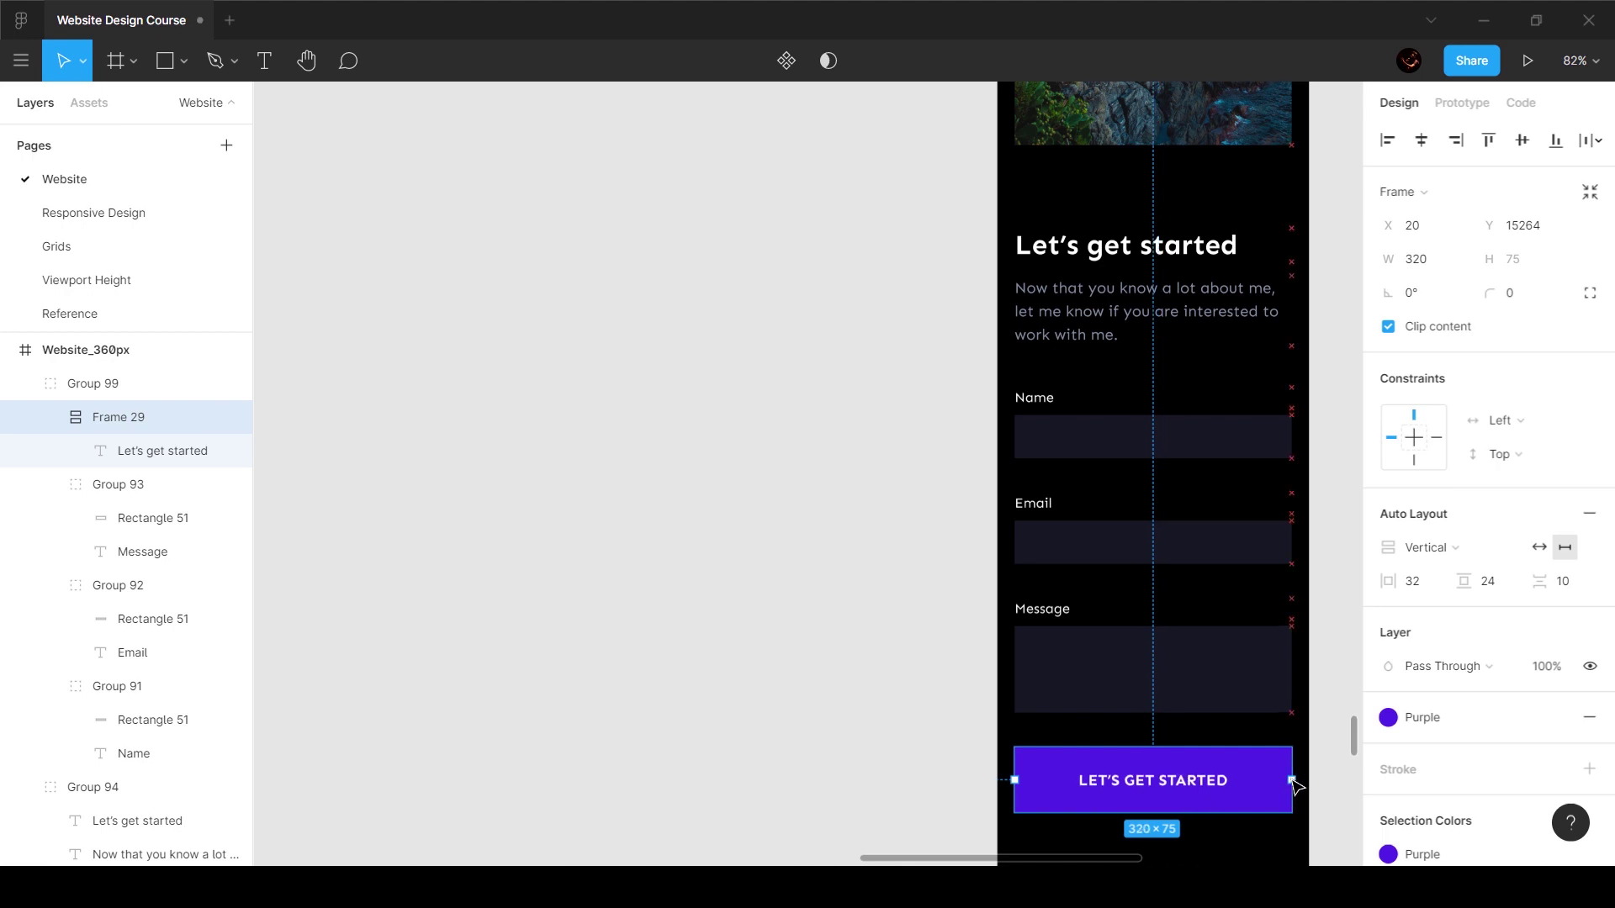
Step: Wrap the "Let's get started" text and contact form groups in a frame and enlarge it to 360 × 771 px
click(1244, 584)
click(1153, 267)
shift+click(1113, 471)
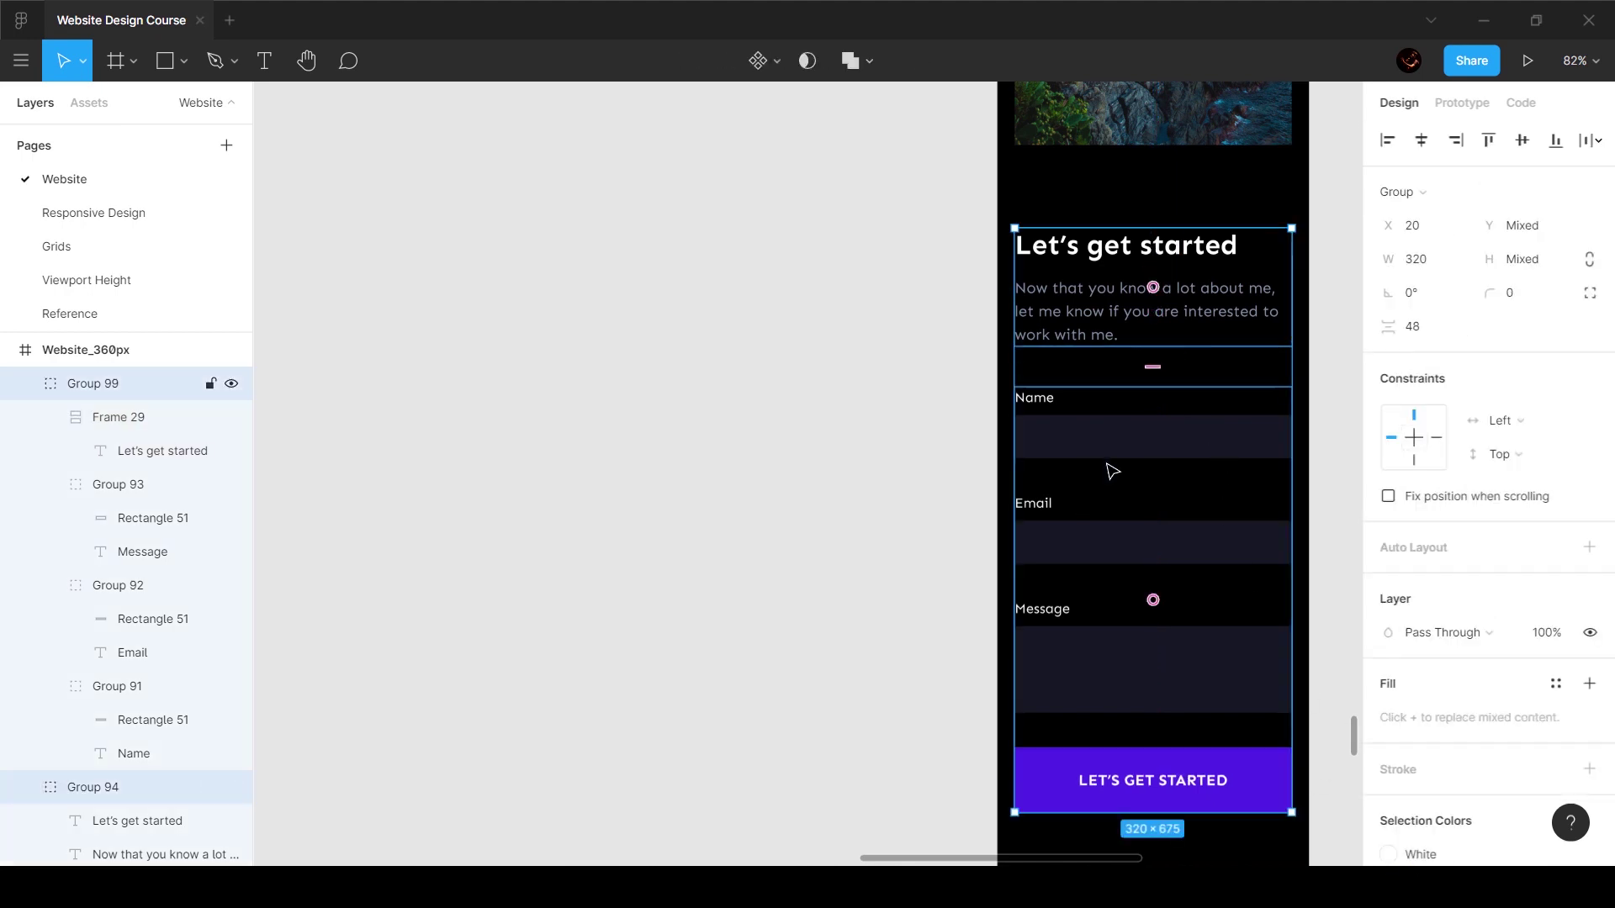
right_click(1078, 279)
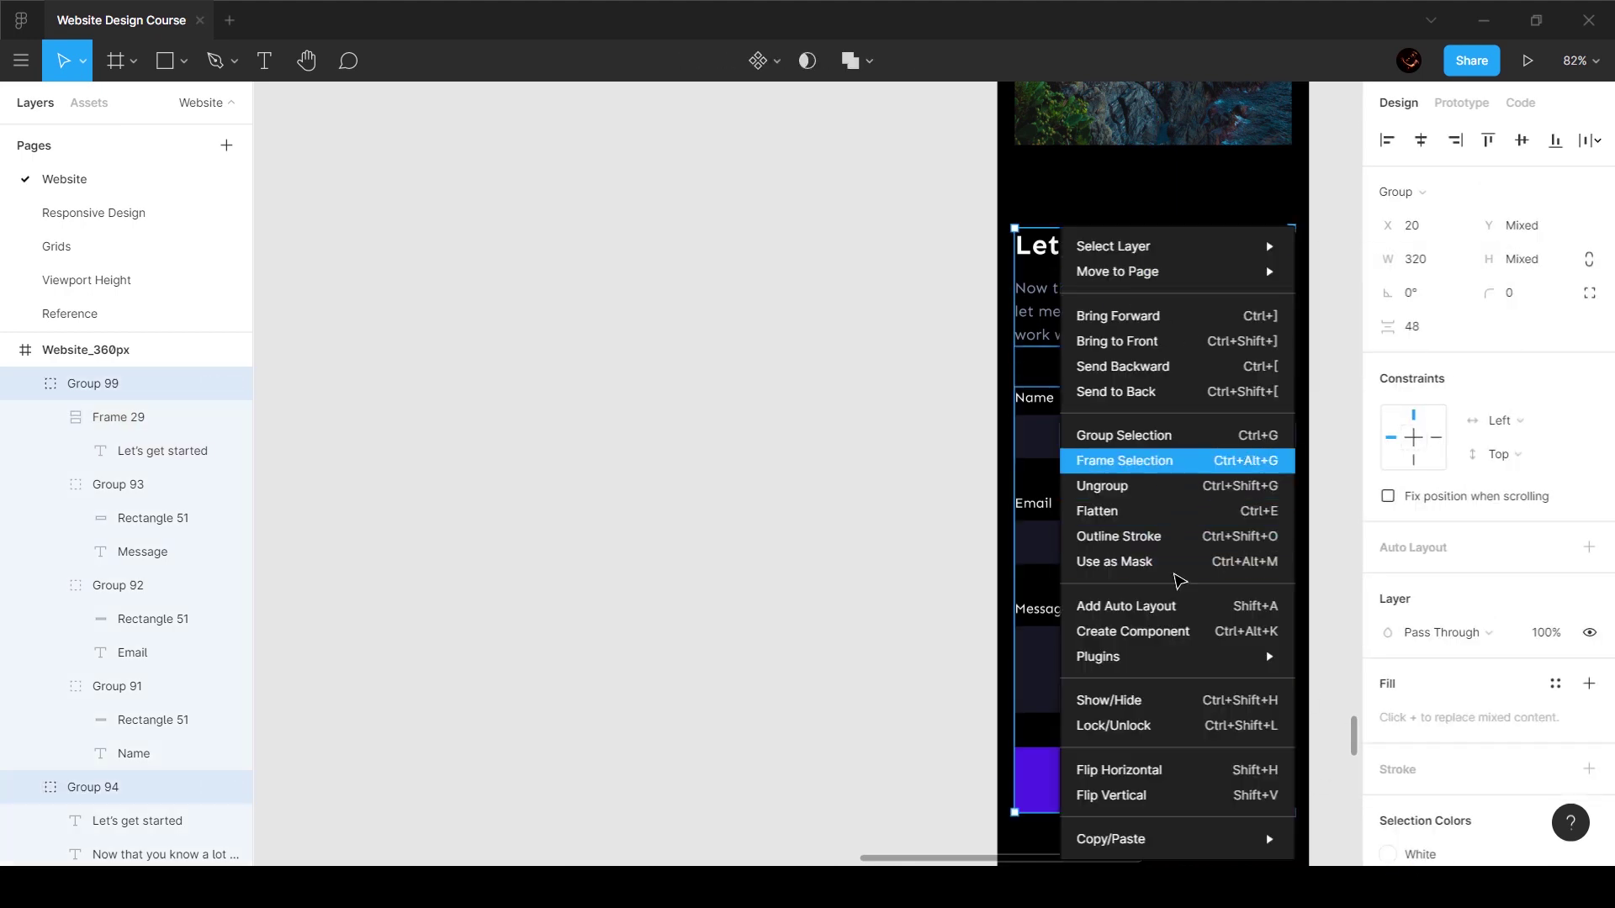
click(1165, 463)
drag(1293, 349, 1310, 349)
drag(1217, 234, 1221, 193)
click(925, 389)
scroll(925, 388, down, 3)
scroll(923, 383, down, 3)
click(1038, 356)
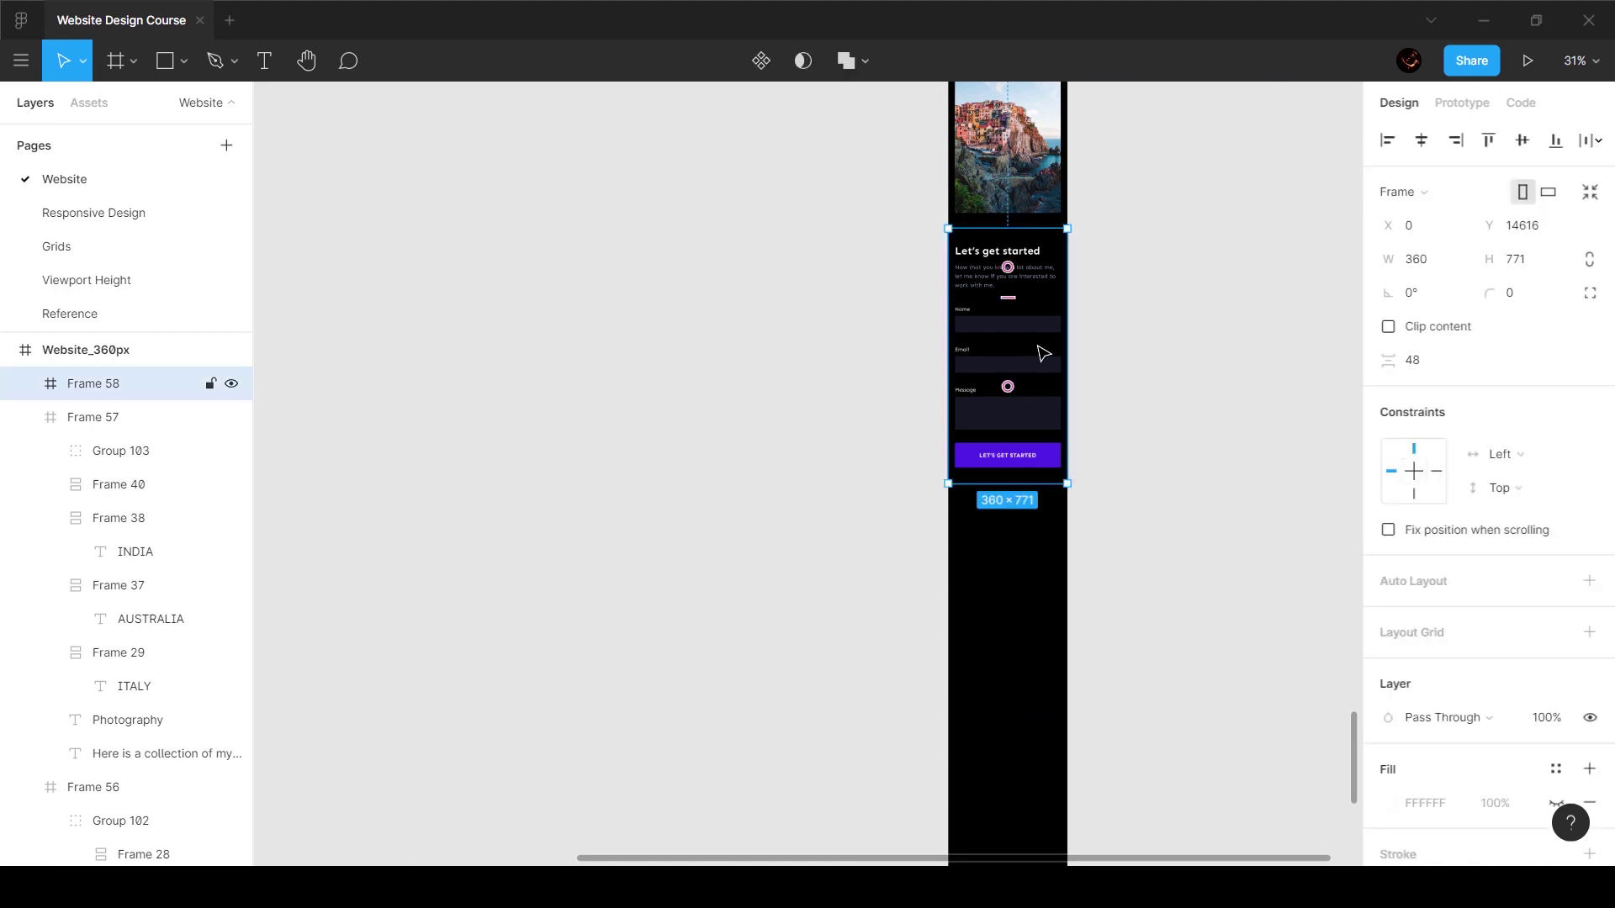
Step: Delete the empty 768 × 651 frame beside the mobile page and place a copy of the tablet footer there
scroll(967, 333, up, 6)
scroll(537, 252, down, 3)
click(772, 300)
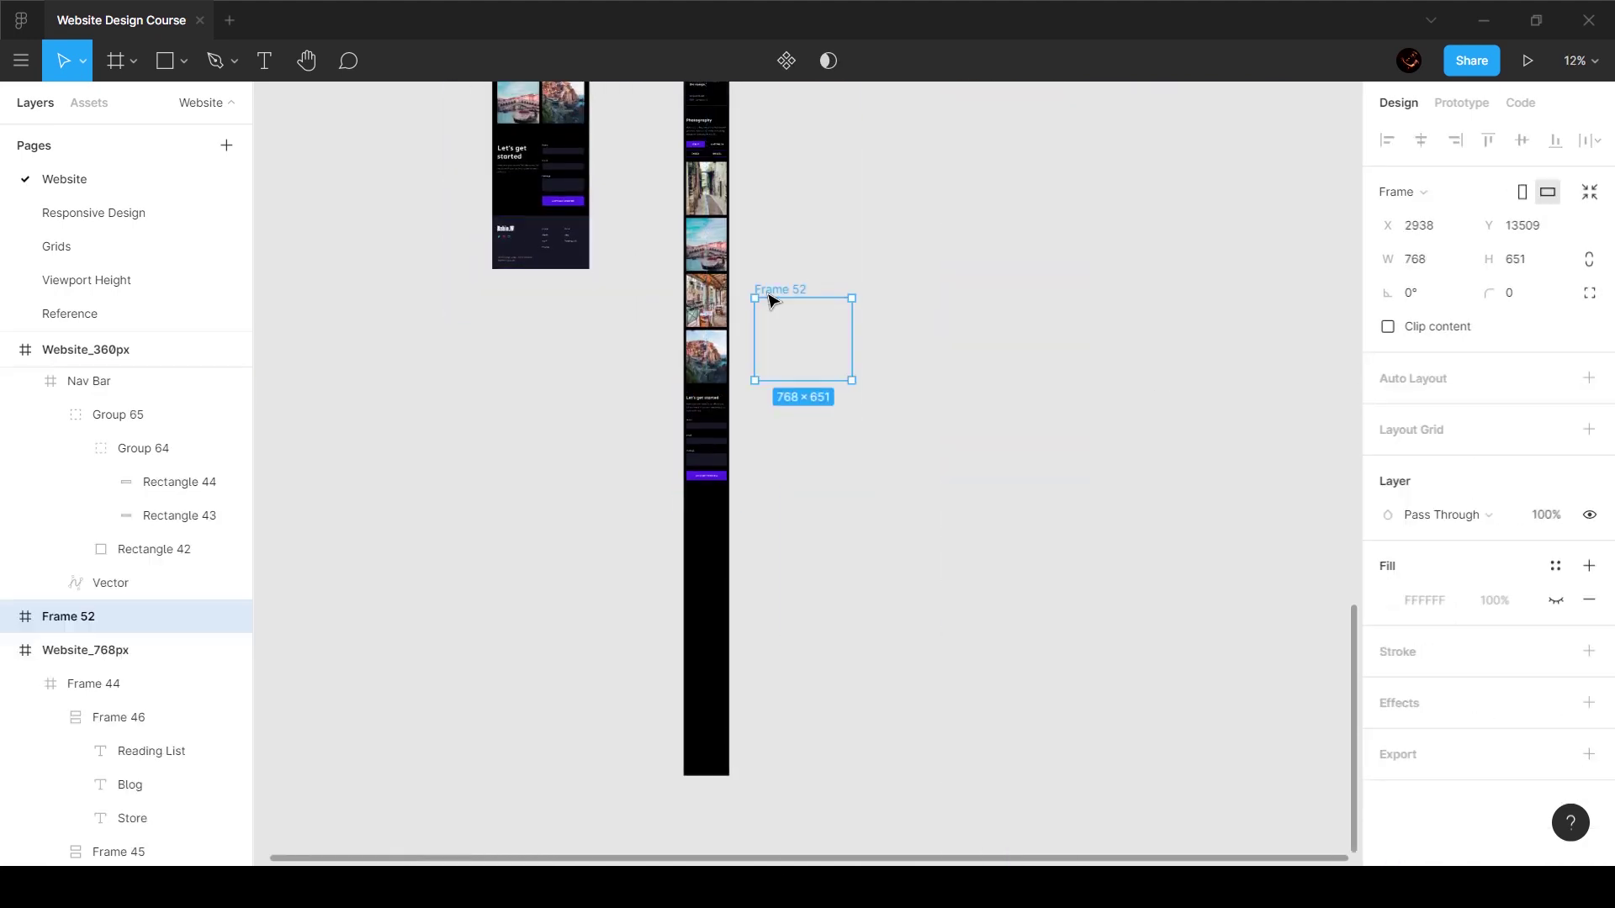
key(Delete)
drag(530, 244, 809, 554)
scroll(683, 551, up, 5)
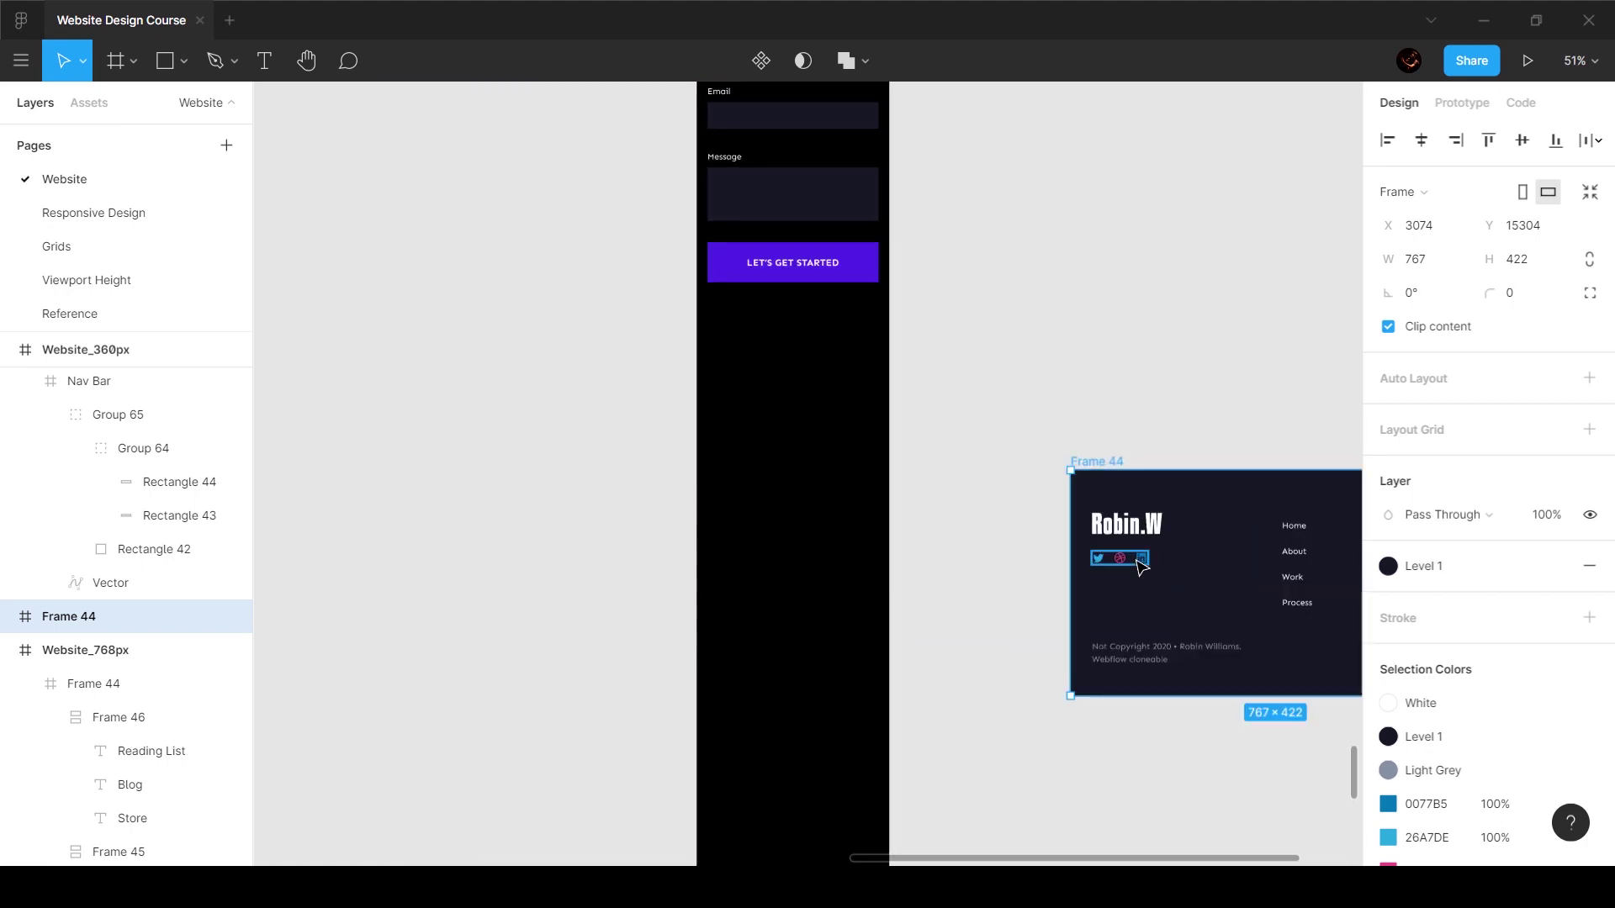
Step: Transfer the logo, social icons and Home–Process link list from the footer copy into Website_360px, with the links below the icons
click(1127, 521)
shift+click(1118, 557)
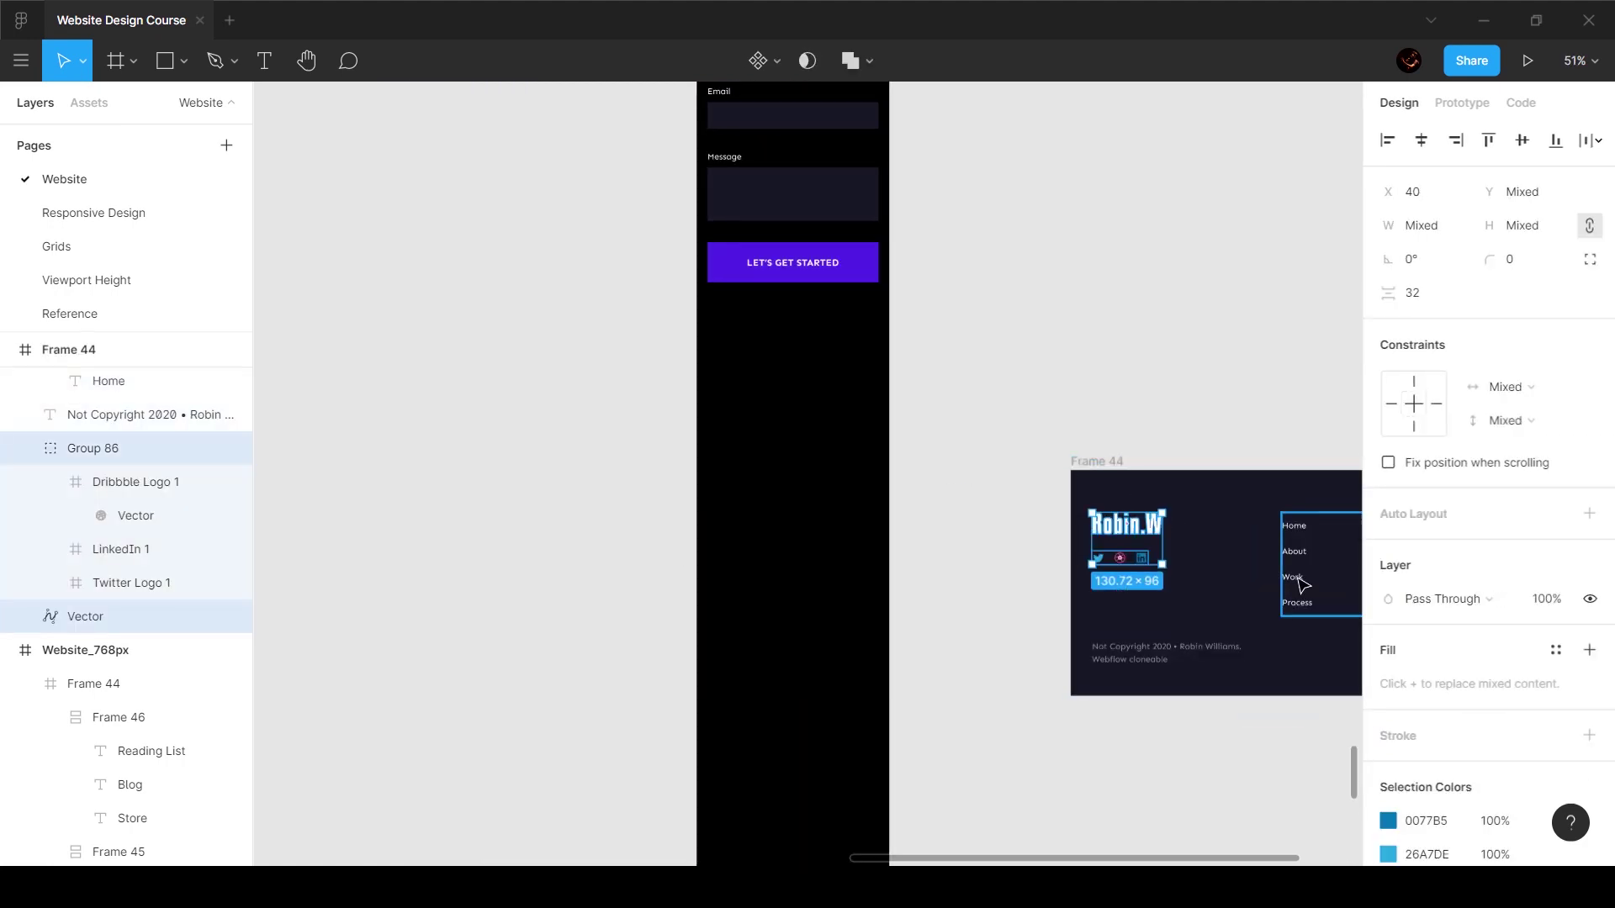
shift+click(1302, 584)
key(ctrl+x)
key(ctrl+v)
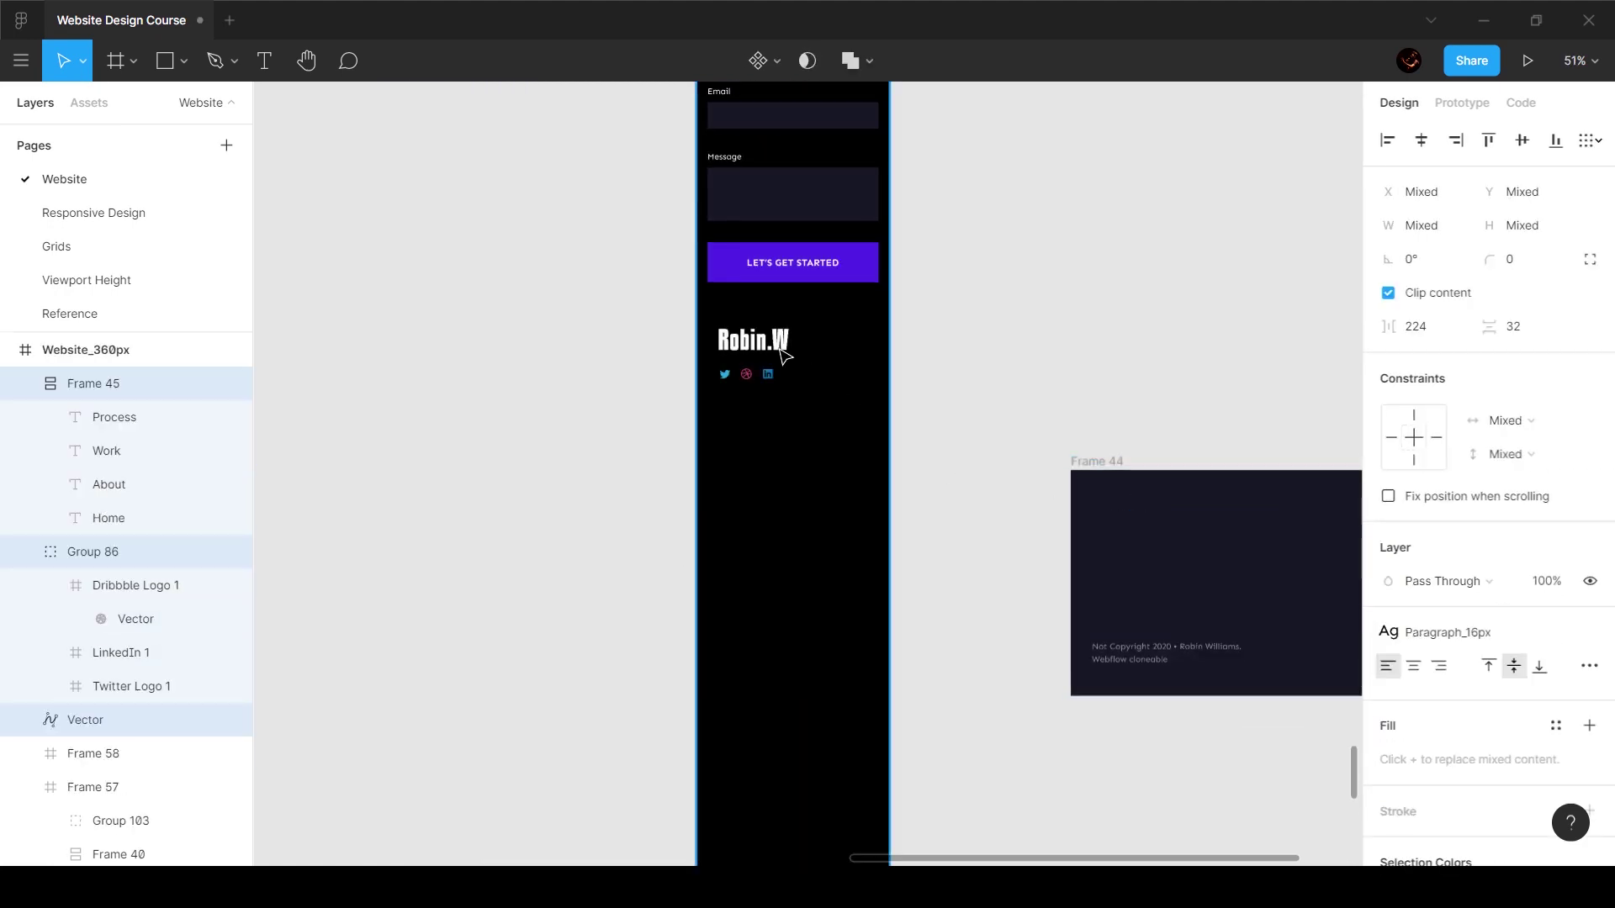
click(1020, 295)
click(747, 355)
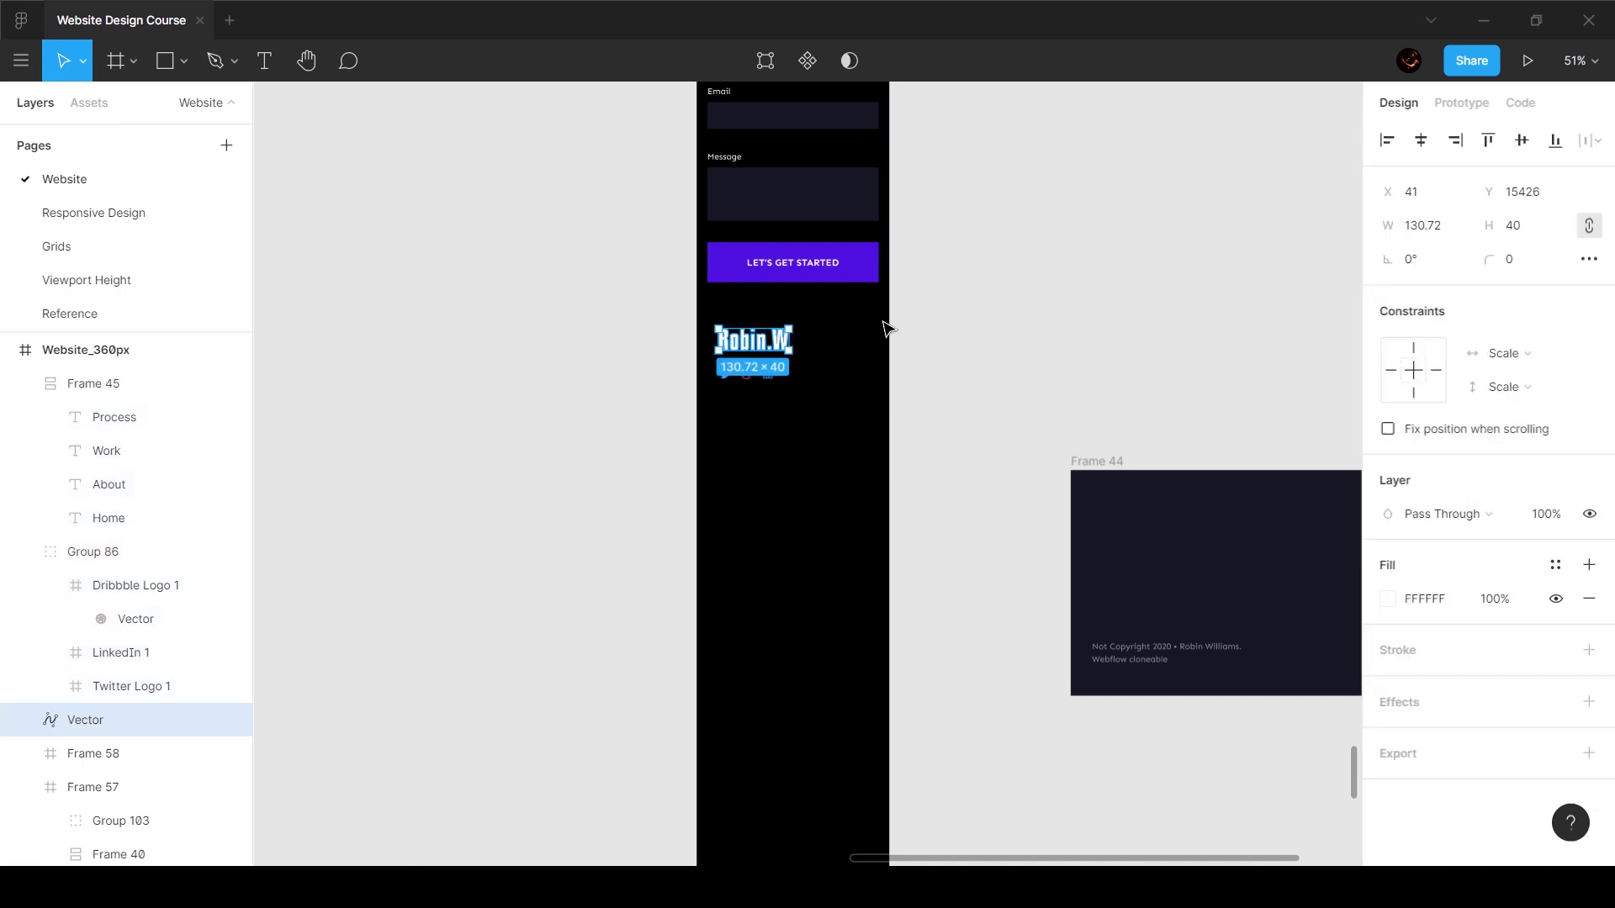
drag(944, 420, 772, 554)
Step: Nudge the logo and social icons down together from the contact form section and align them at X 20
click(761, 374)
drag(1229, 471, 1059, 484)
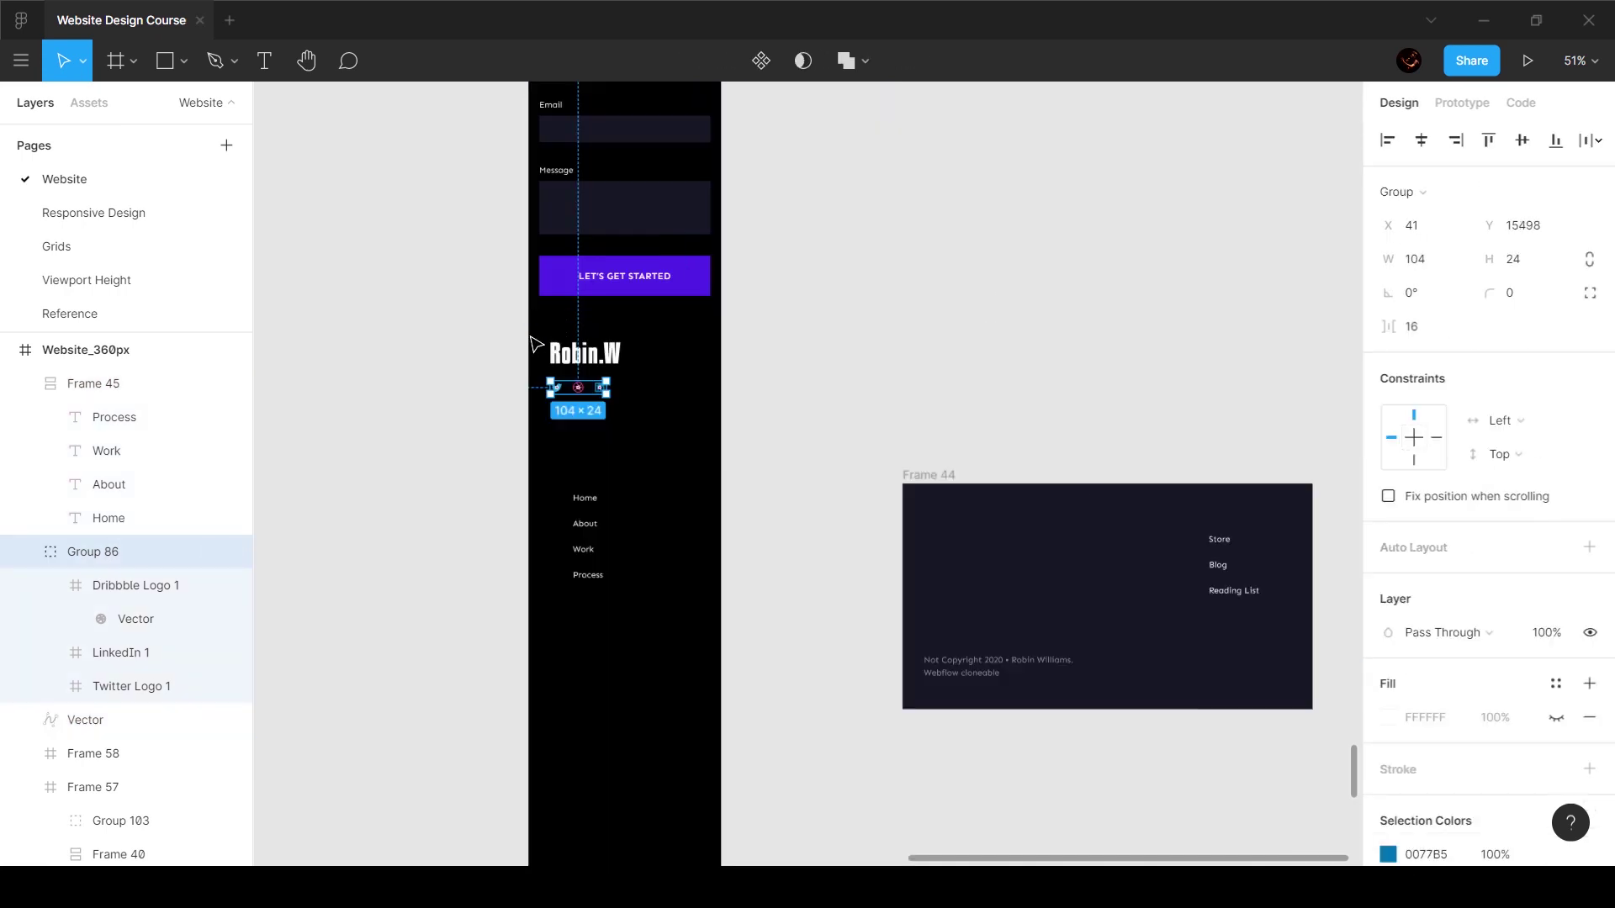
scroll(536, 345, up, 5)
shift+click(627, 396)
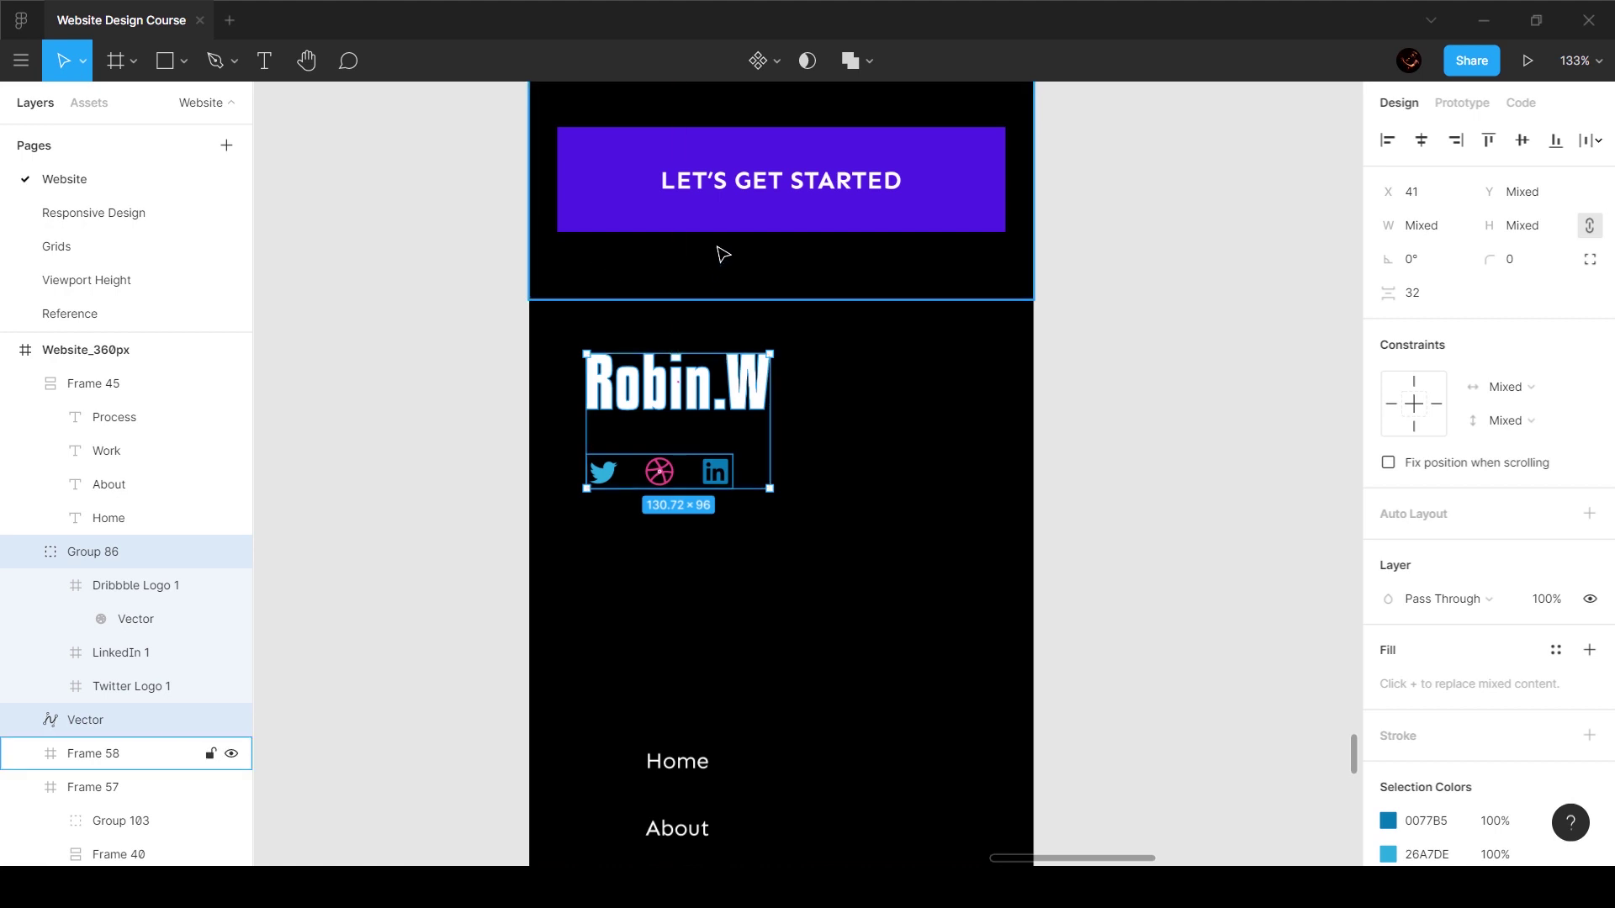
key(shift+Down)
key(Down)
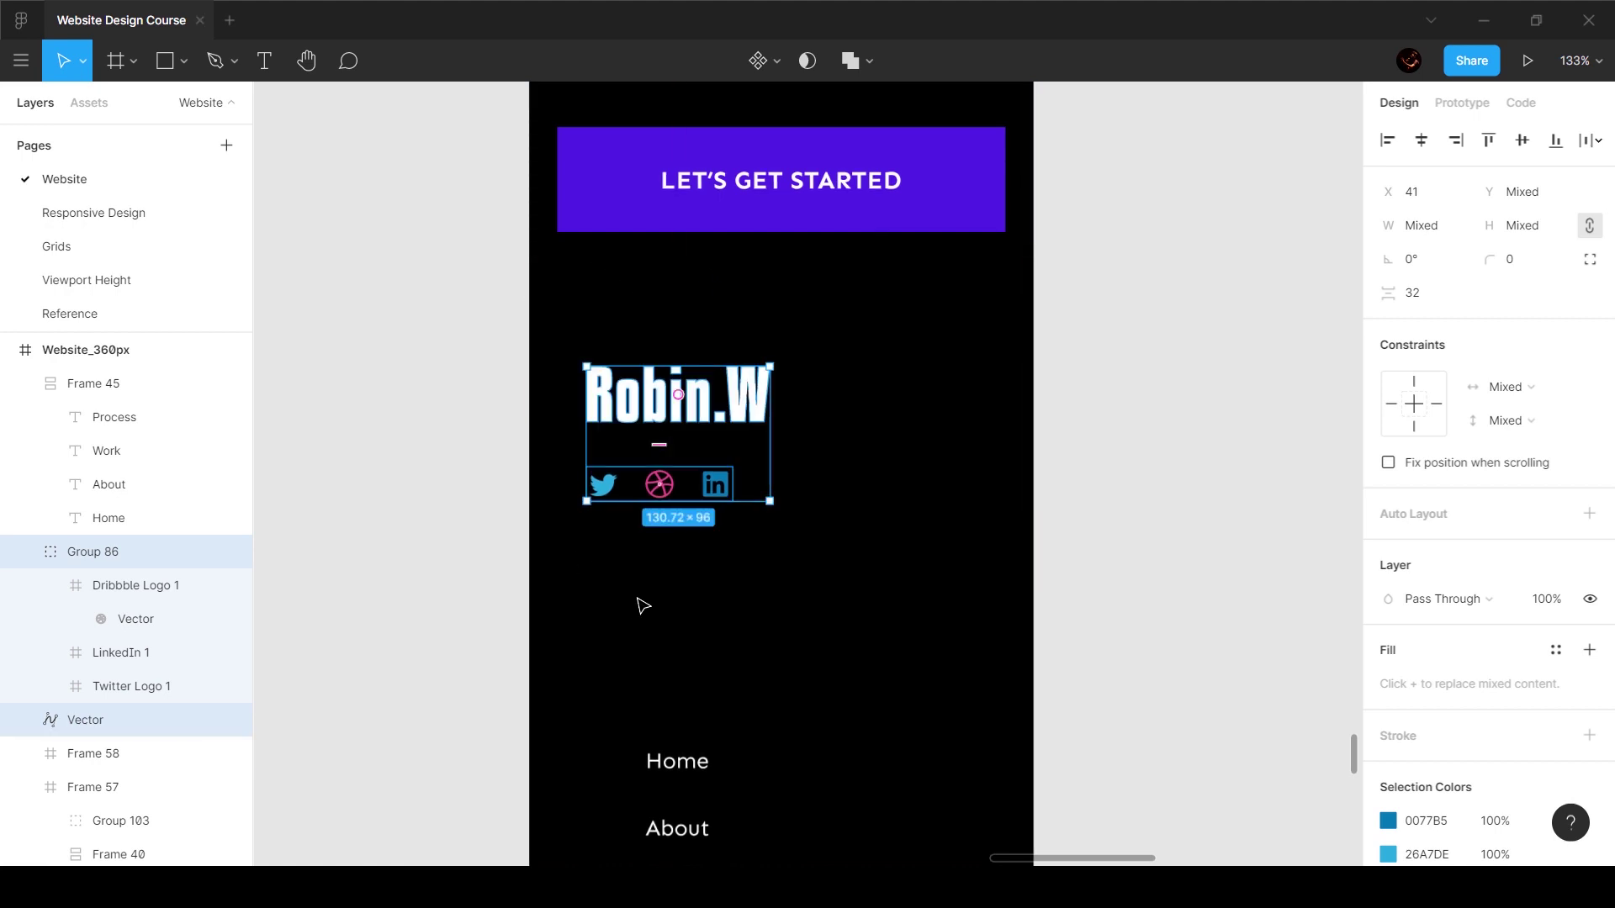
drag(656, 396, 626, 396)
key(alt)
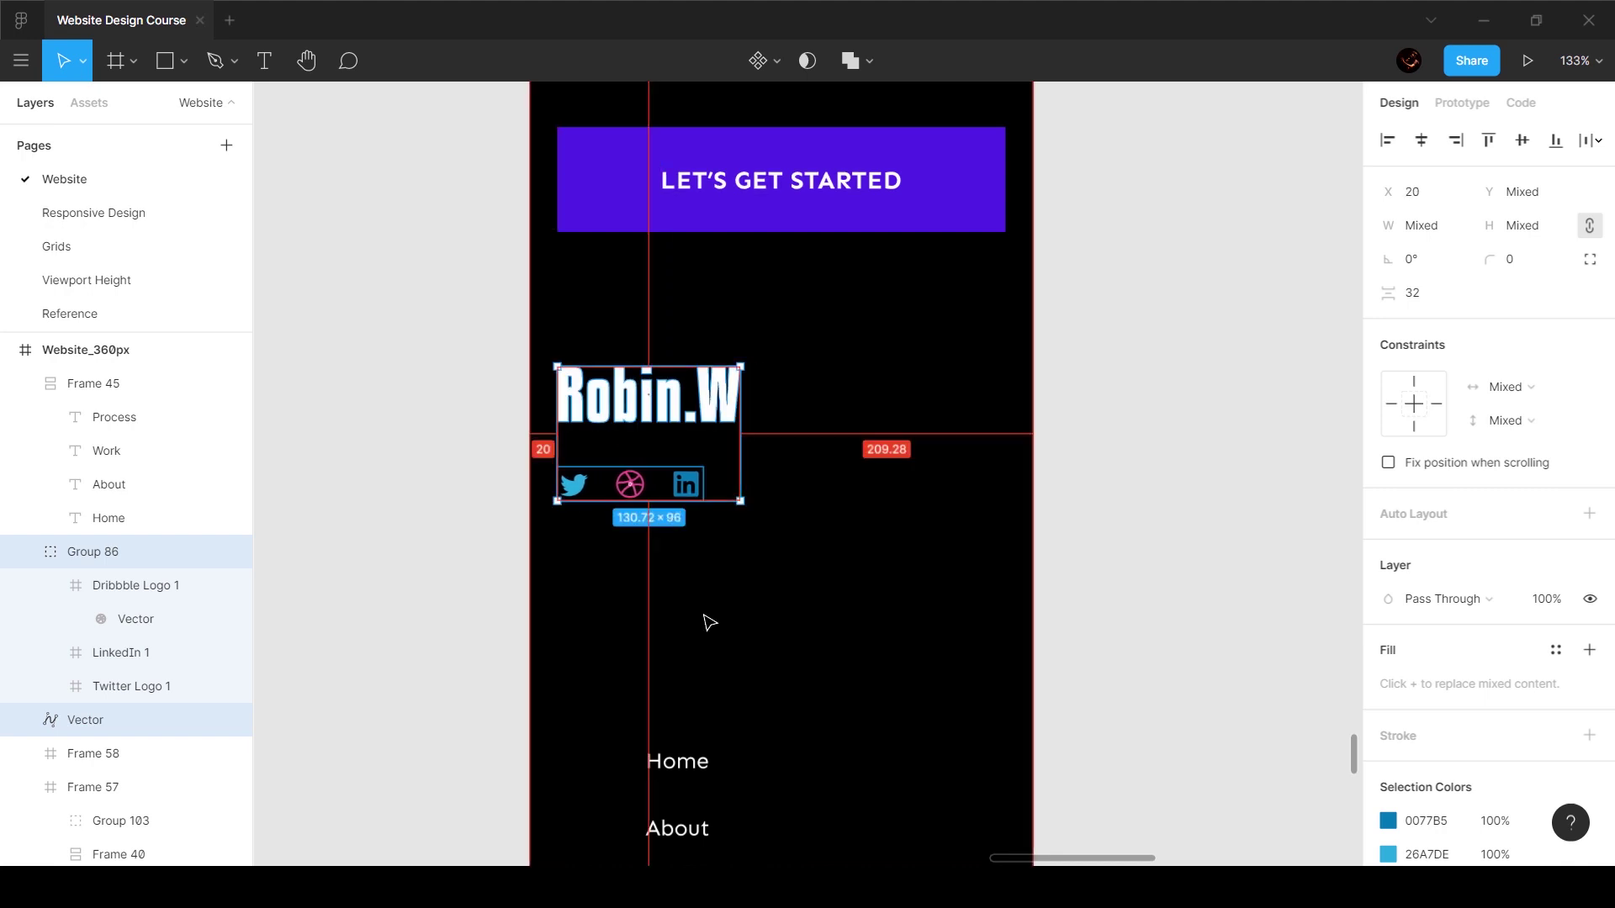
Step: Move the Home–Process link list up below the social icons to X 20, Y 15579
scroll(710, 648, down, 3)
scroll(685, 678, down, 3)
click(684, 678)
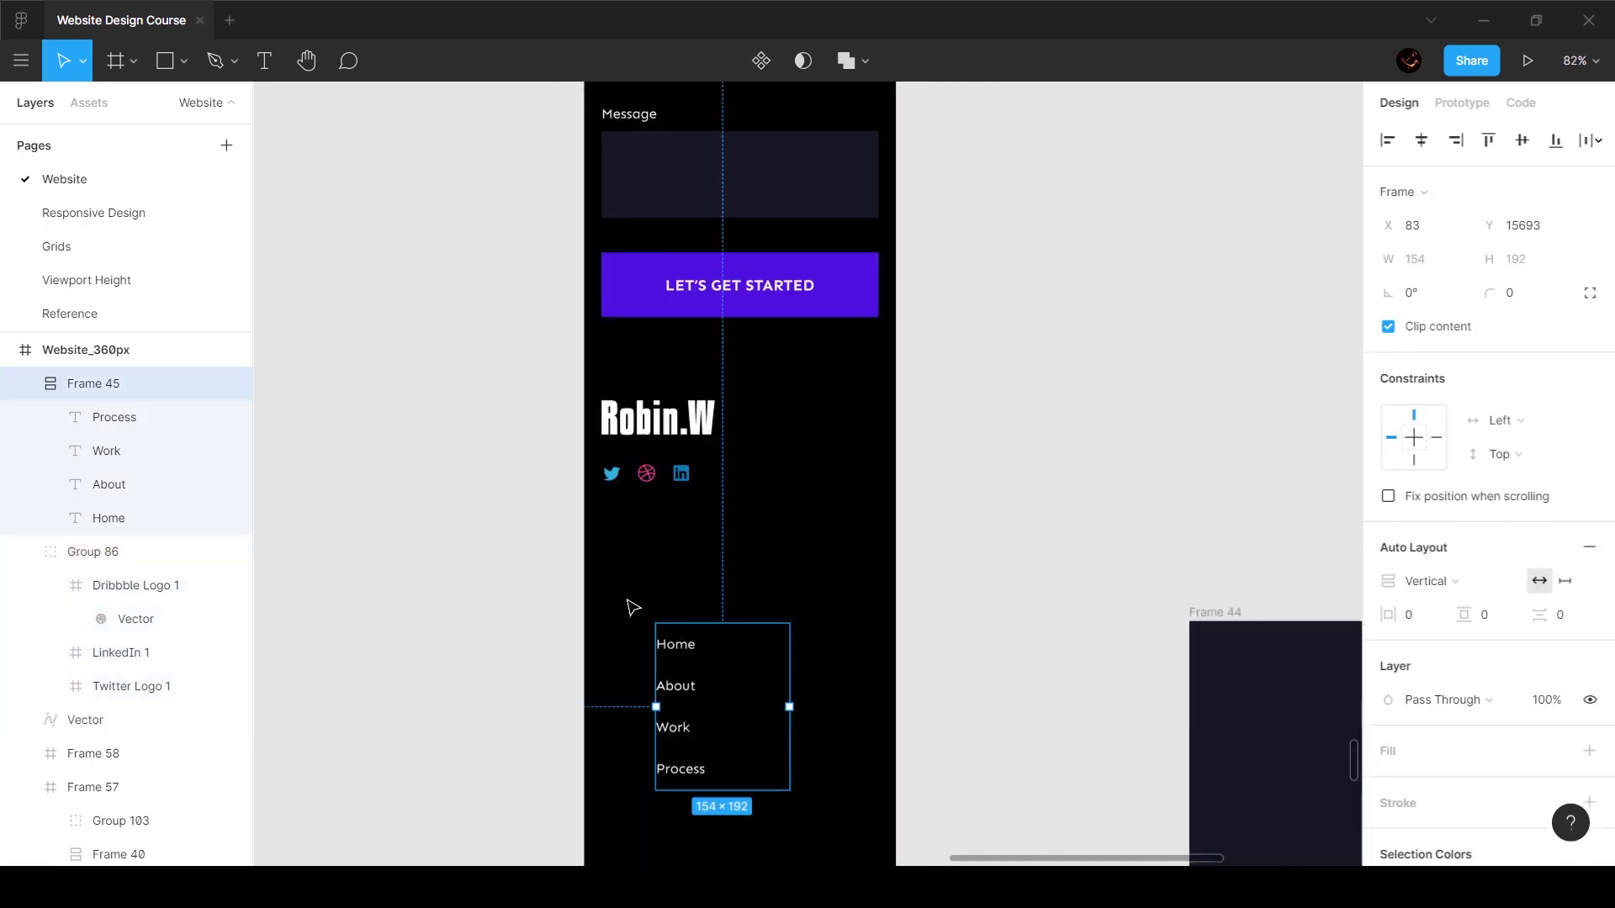
drag(686, 663, 638, 578)
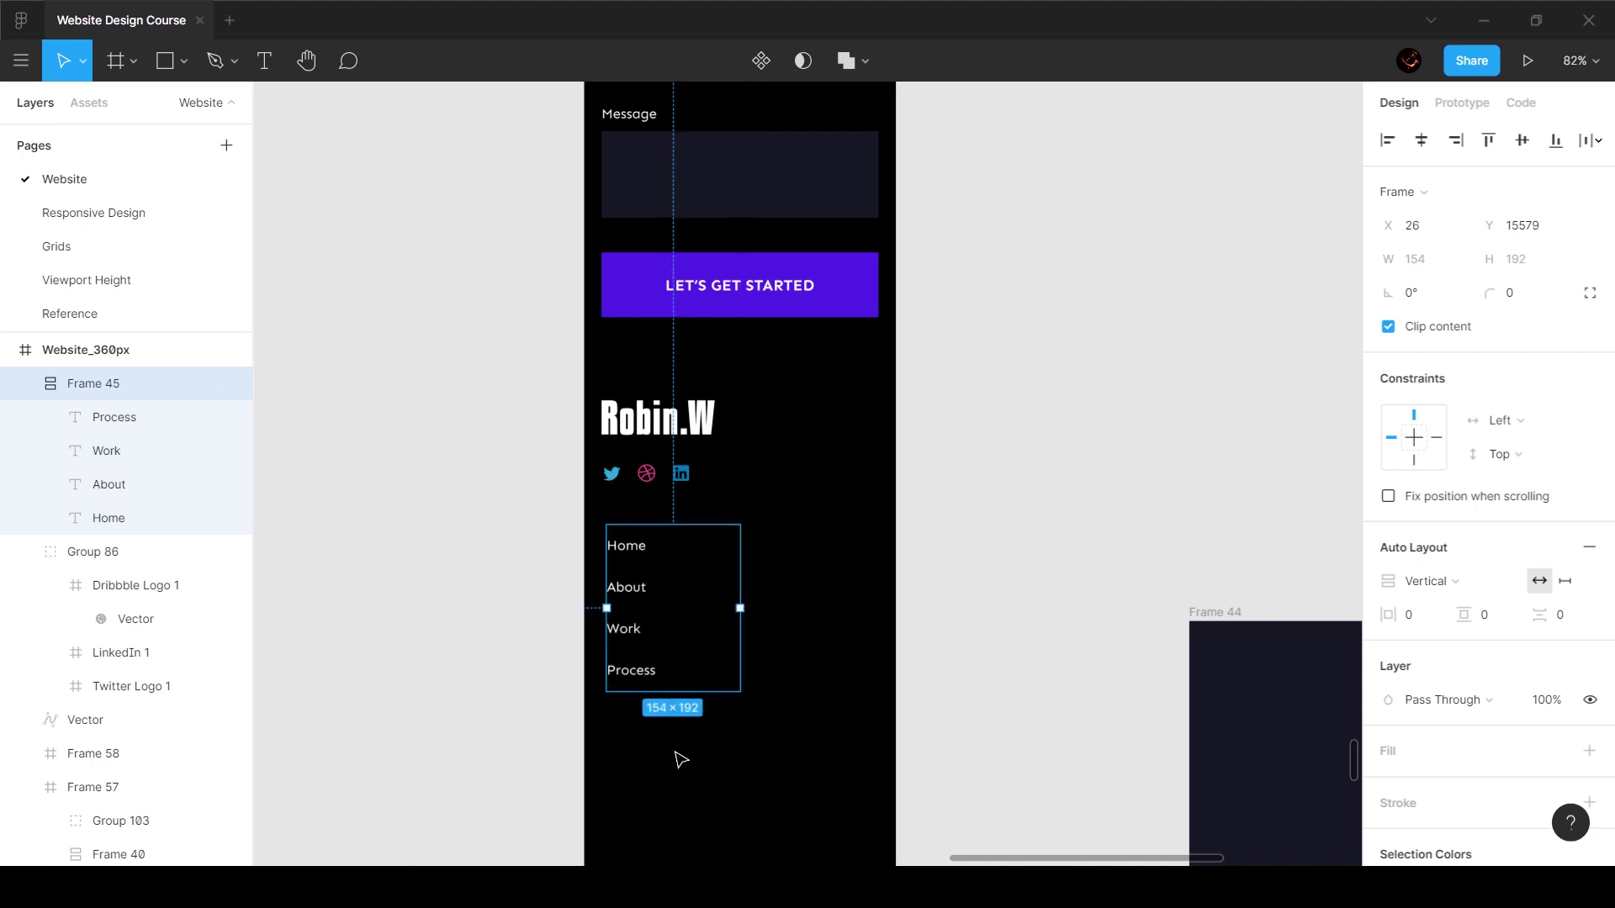
key(Left)
key(Left)
key(Left)
key(Left)
key(Left)
key(Left)
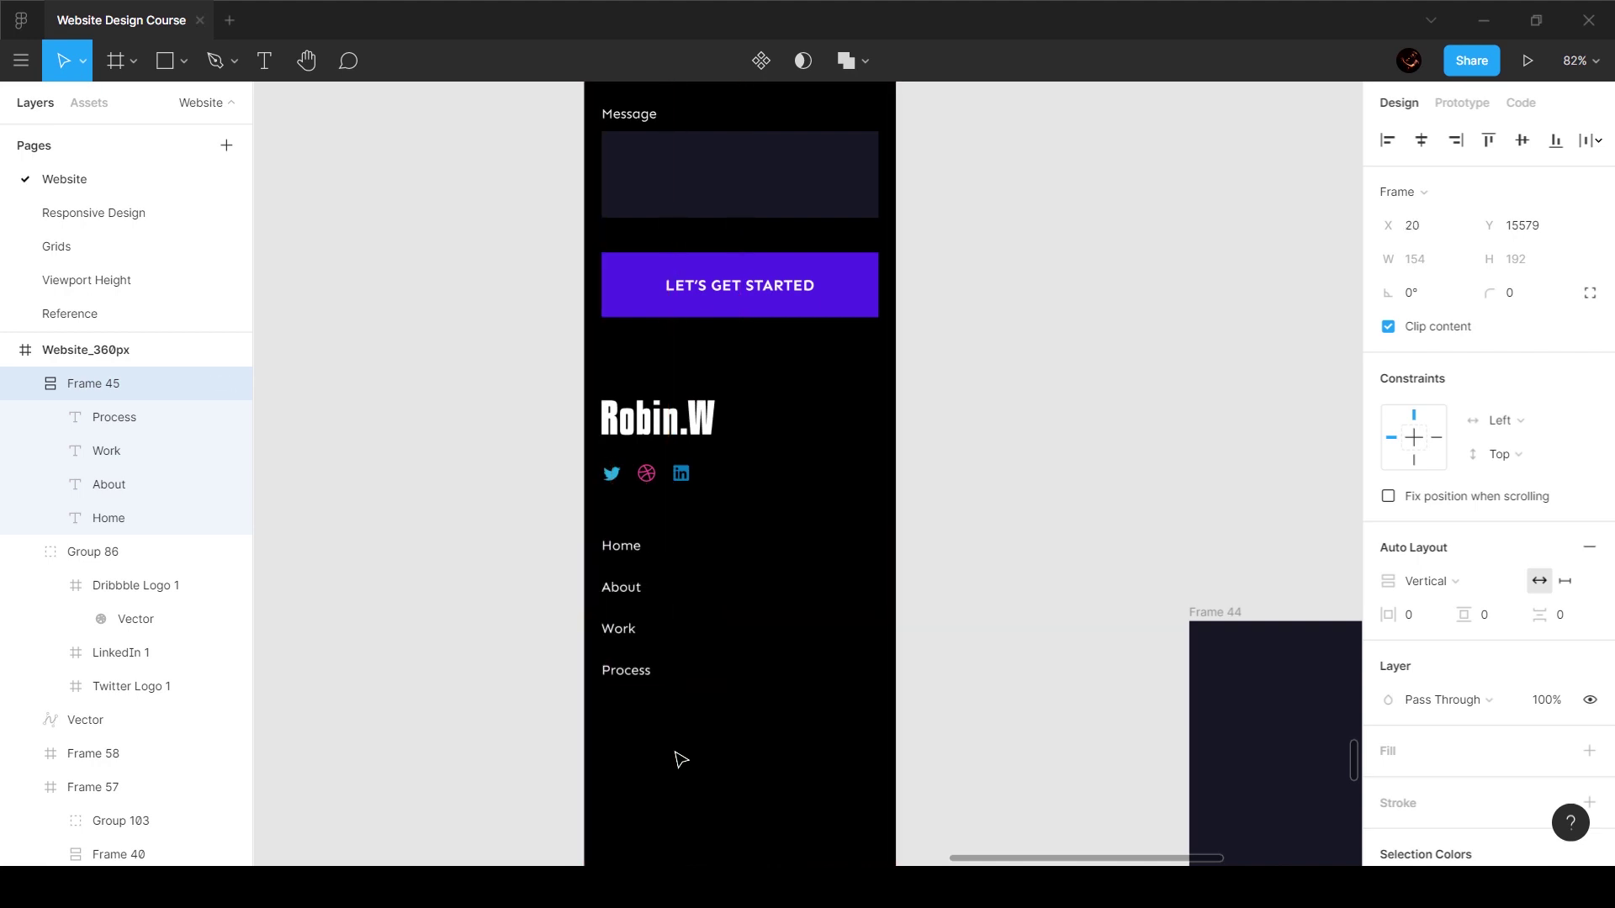
Step: Move the Store, Blog and Reading List links directly beneath Process at X 20, Y 15771
ctrl+scroll(682, 759, down, 5)
drag(1116, 592, 692, 566)
ctrl+scroll(711, 608, up, 6)
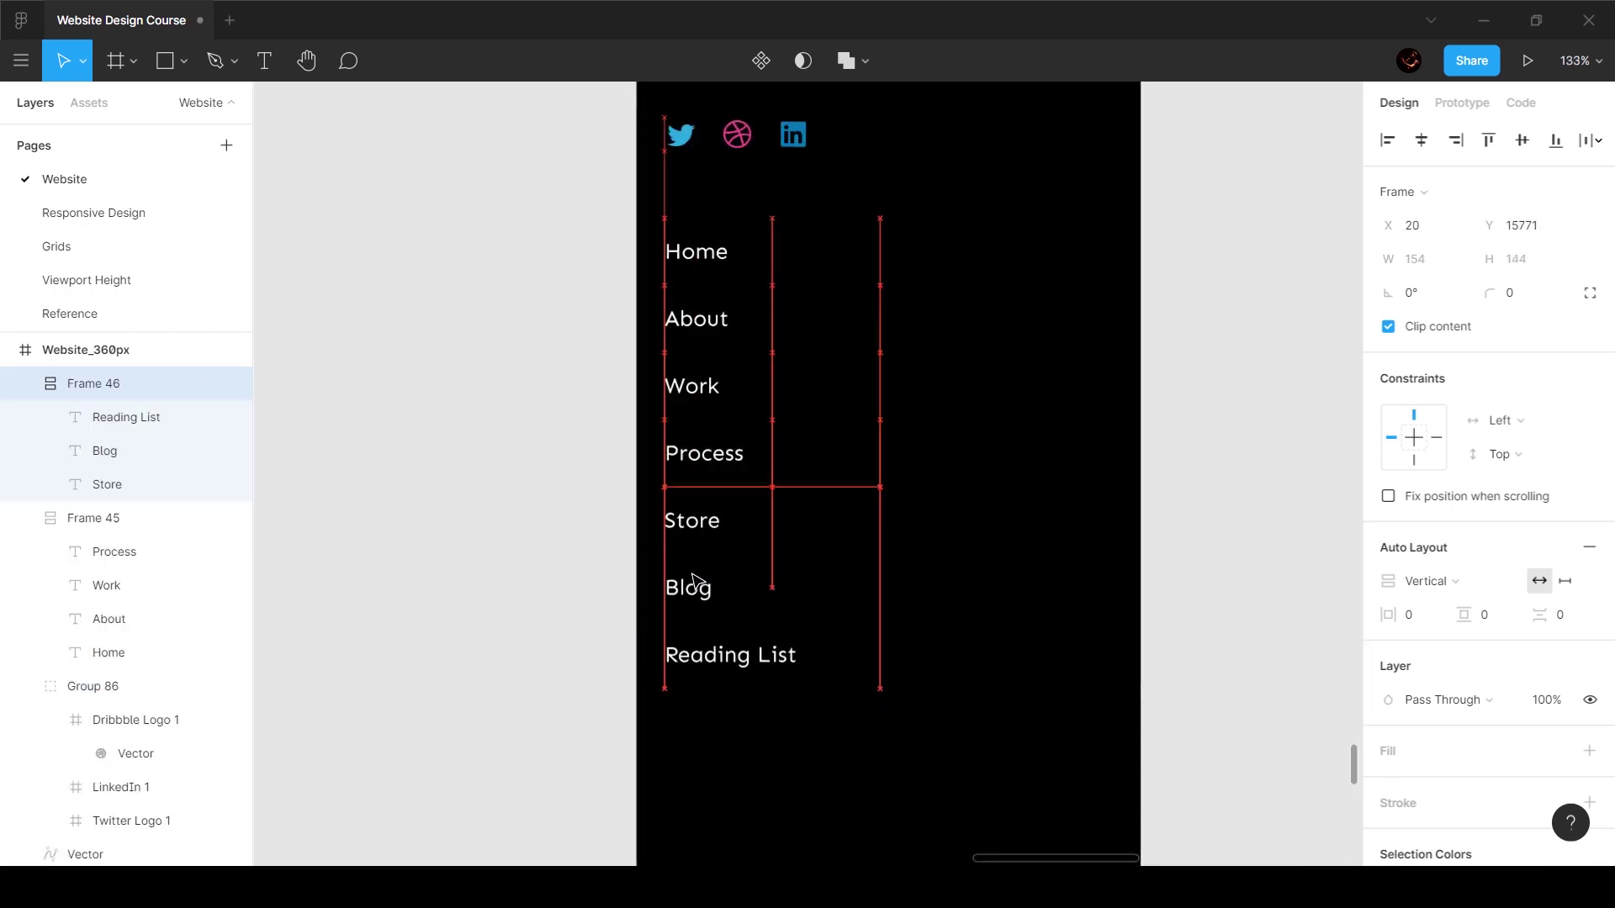
click(984, 407)
Step: Move the copyright text below the Reading List link to X 20, Y 15963, and set its width to 320 px
ctrl+scroll(984, 407, down, 3)
ctrl+scroll(986, 415, down, 6)
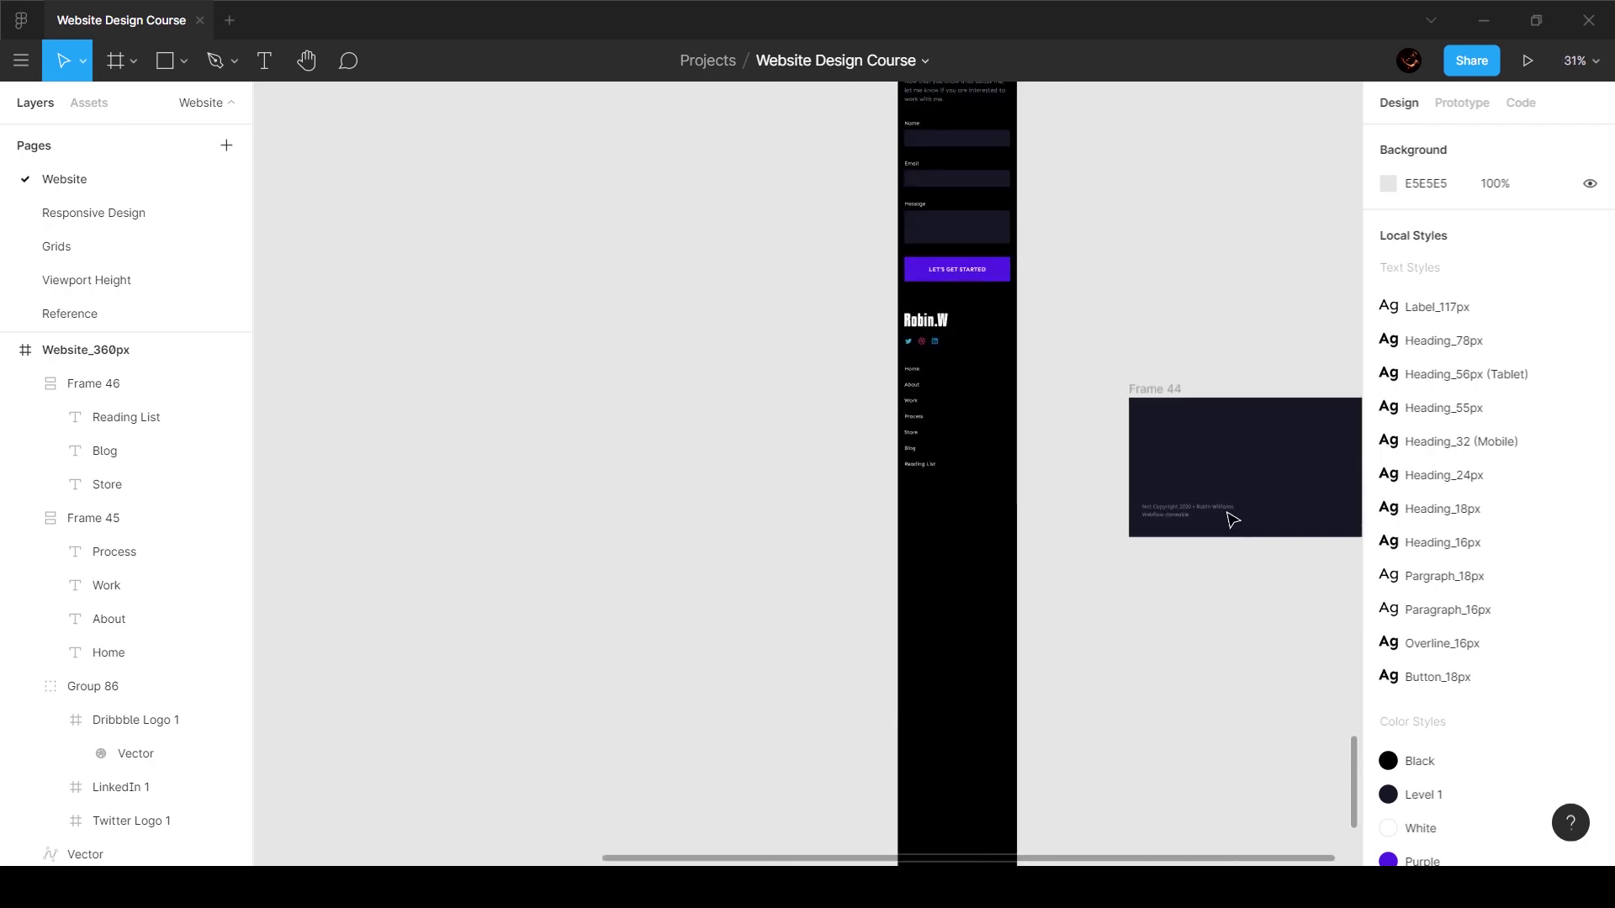
drag(1177, 510, 885, 383)
ctrl+scroll(949, 539, up, 5)
key(shift+Down)
key(shift+Down)
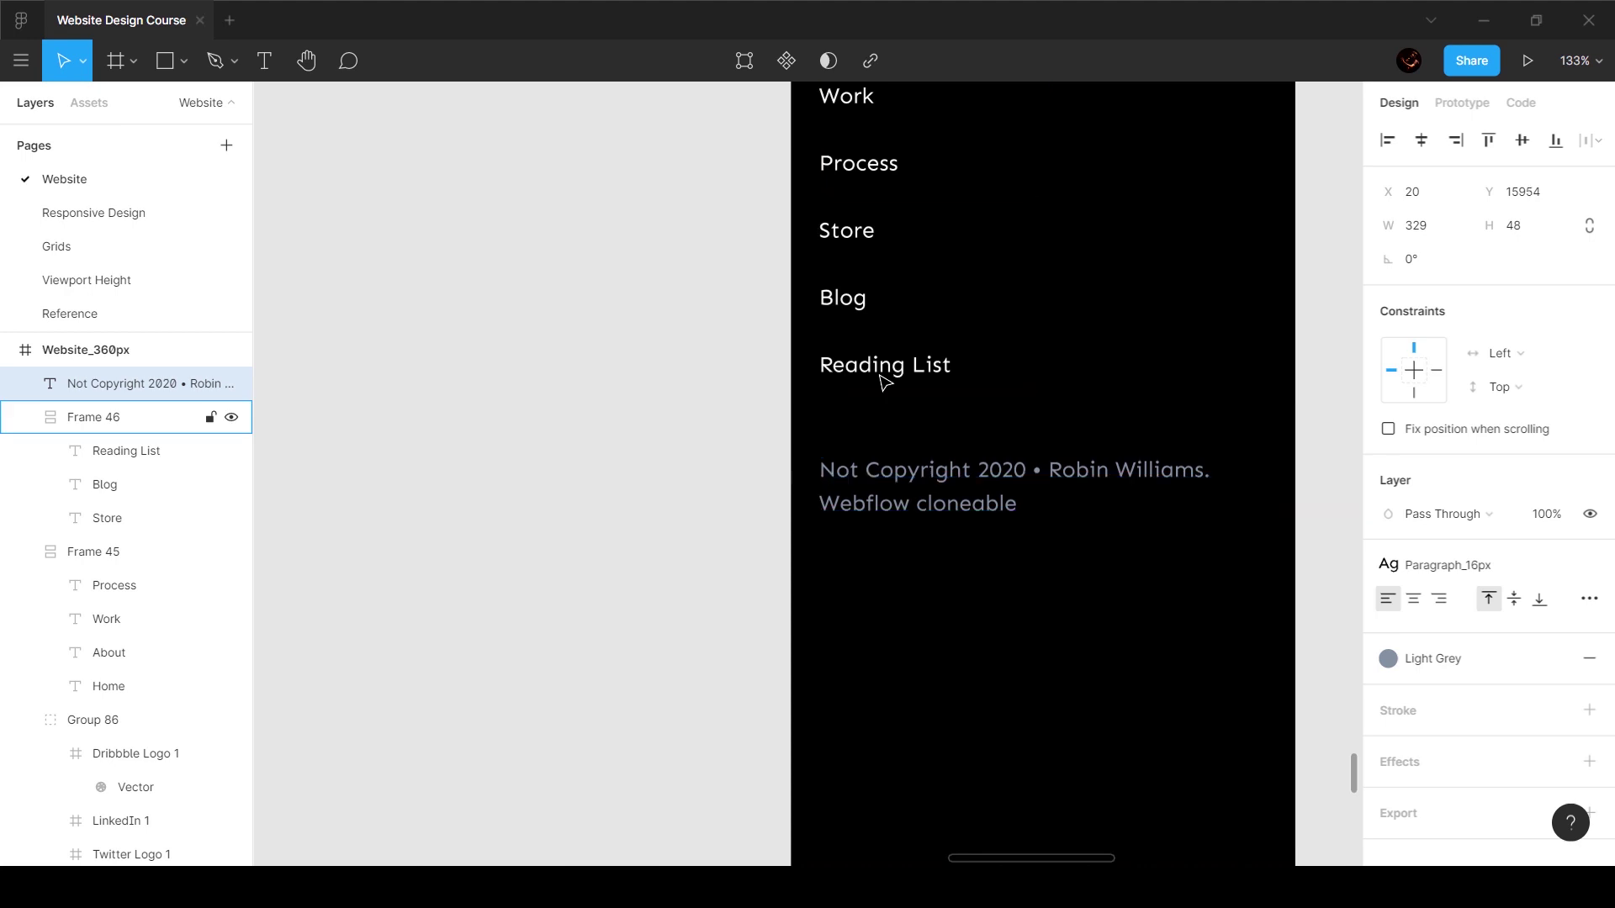
key(Up)
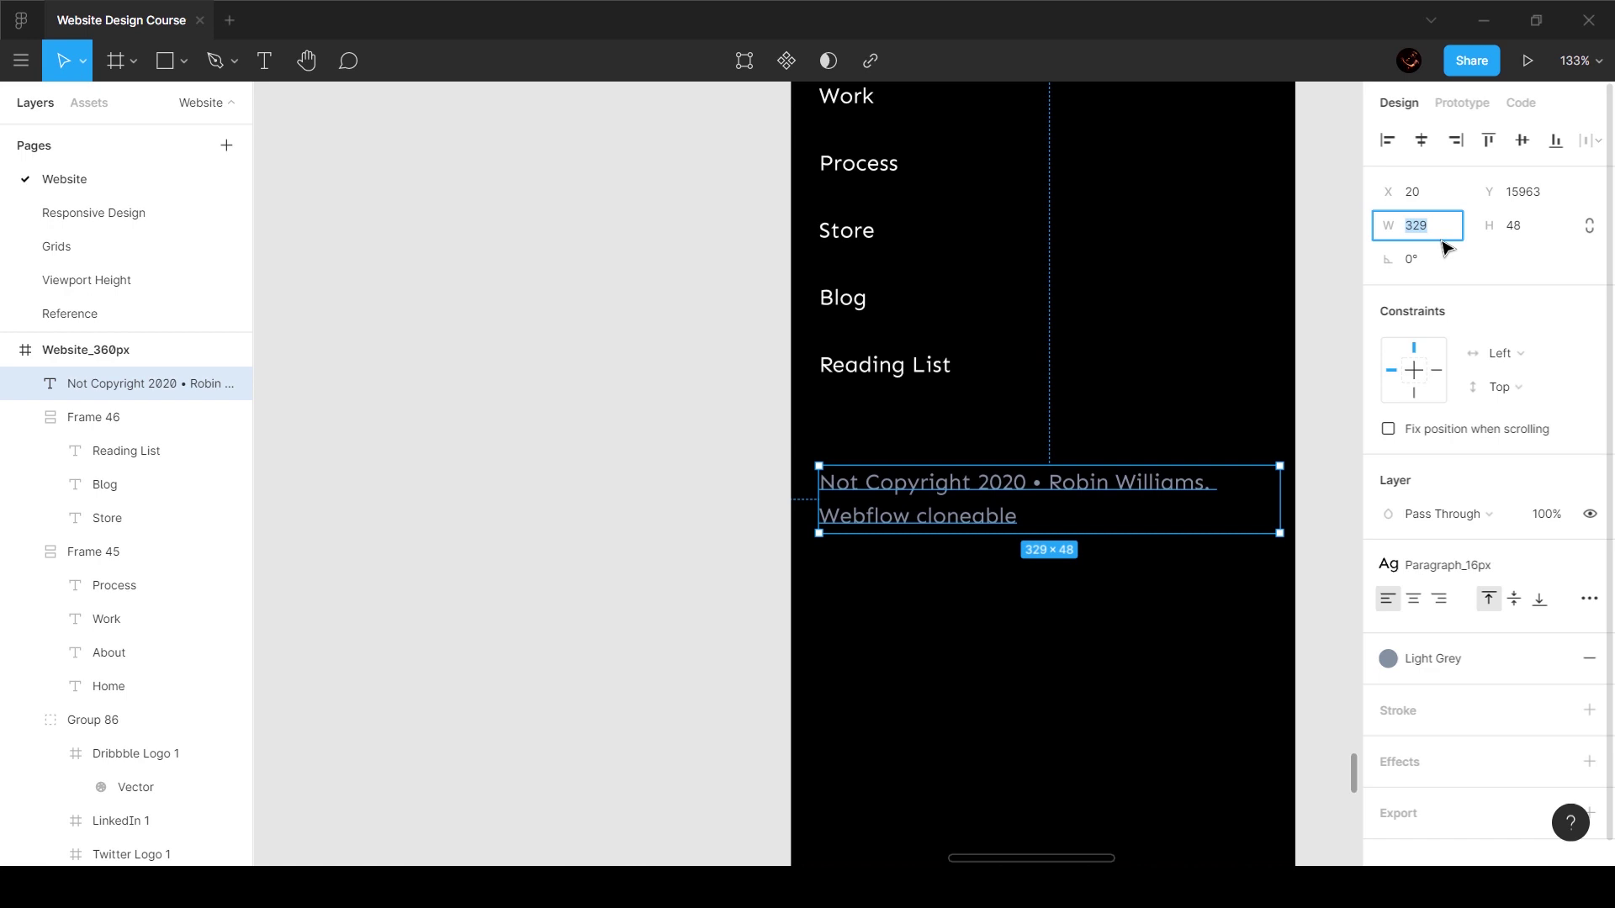
text(320)
key(Return)
Step: Wrap all the mobile footer elements in a frame and enlarge it to 360 × 672 px
scroll(995, 551, down, 5)
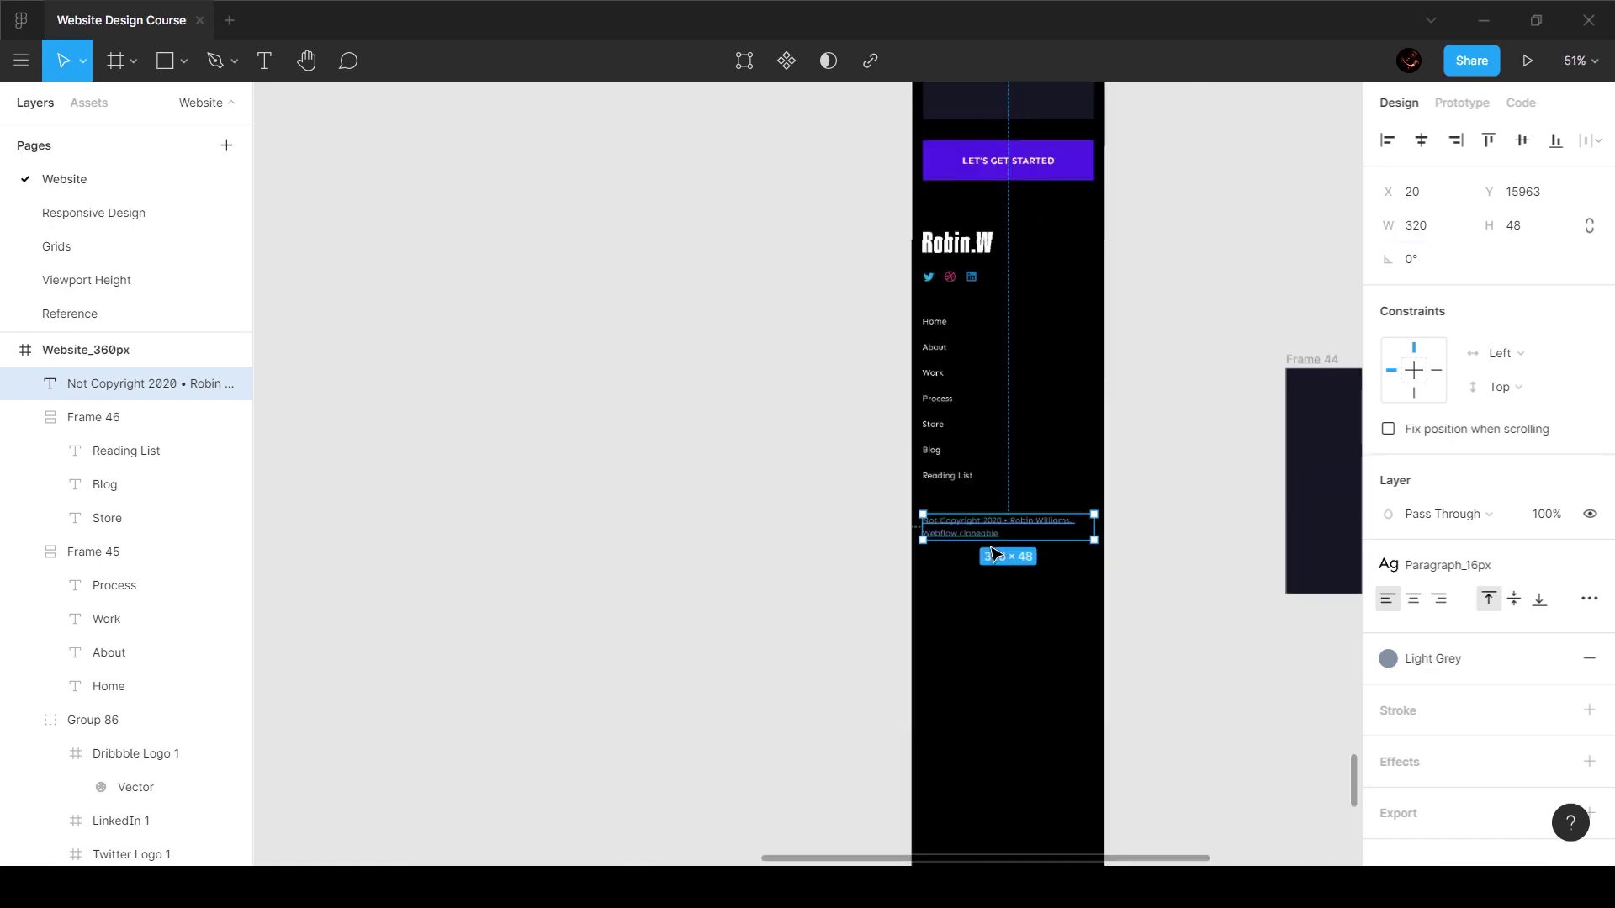
drag(880, 224, 1122, 620)
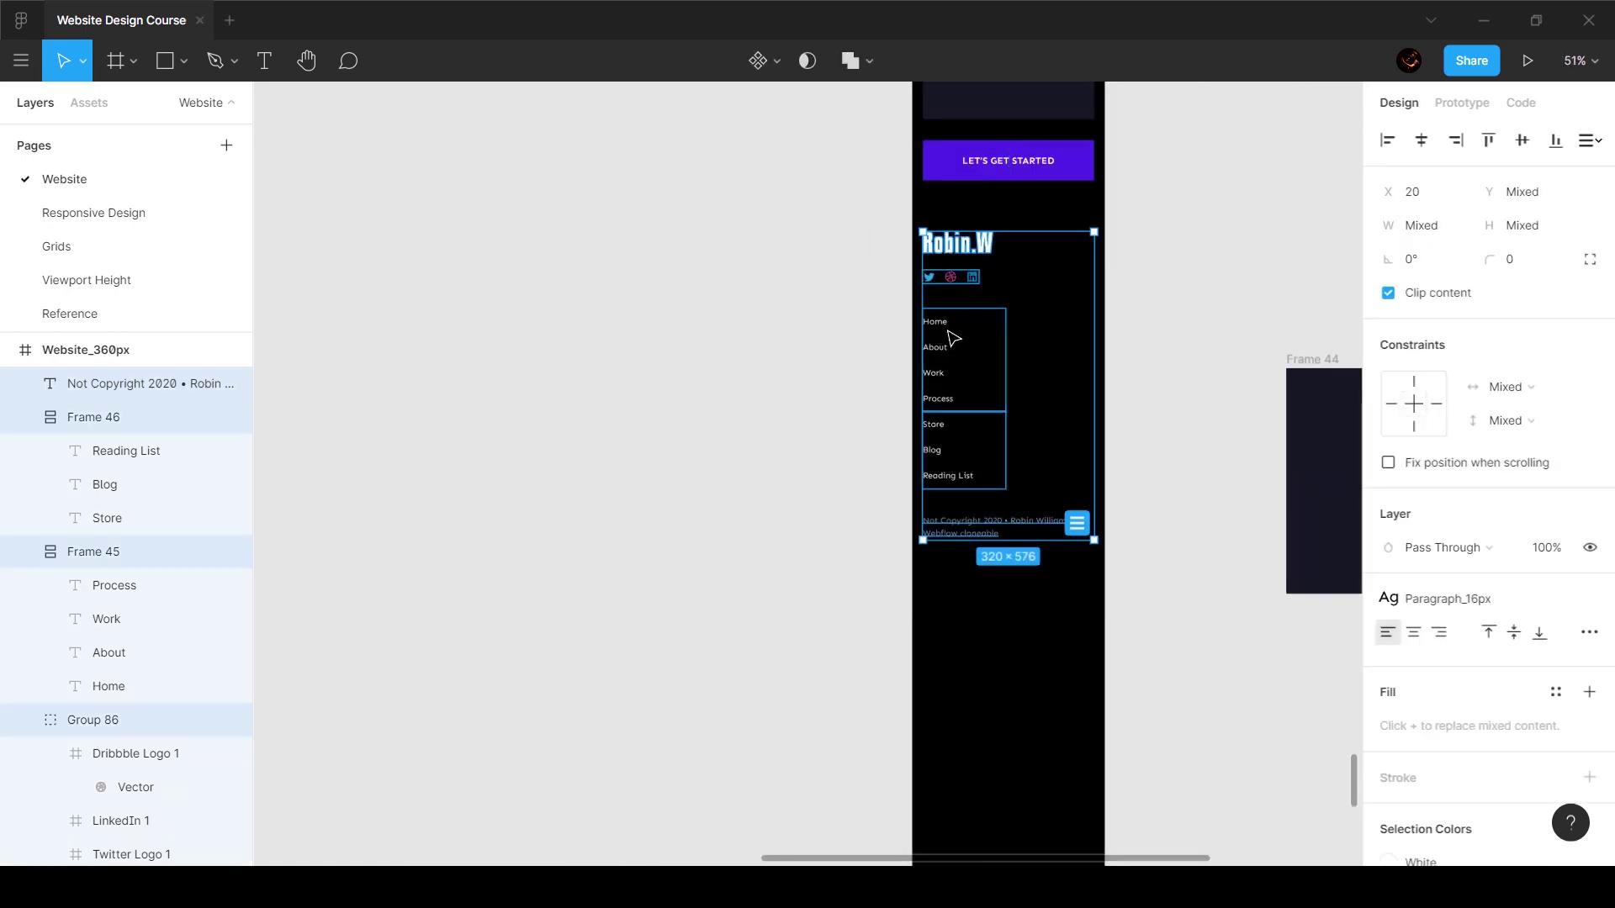
right_click(941, 355)
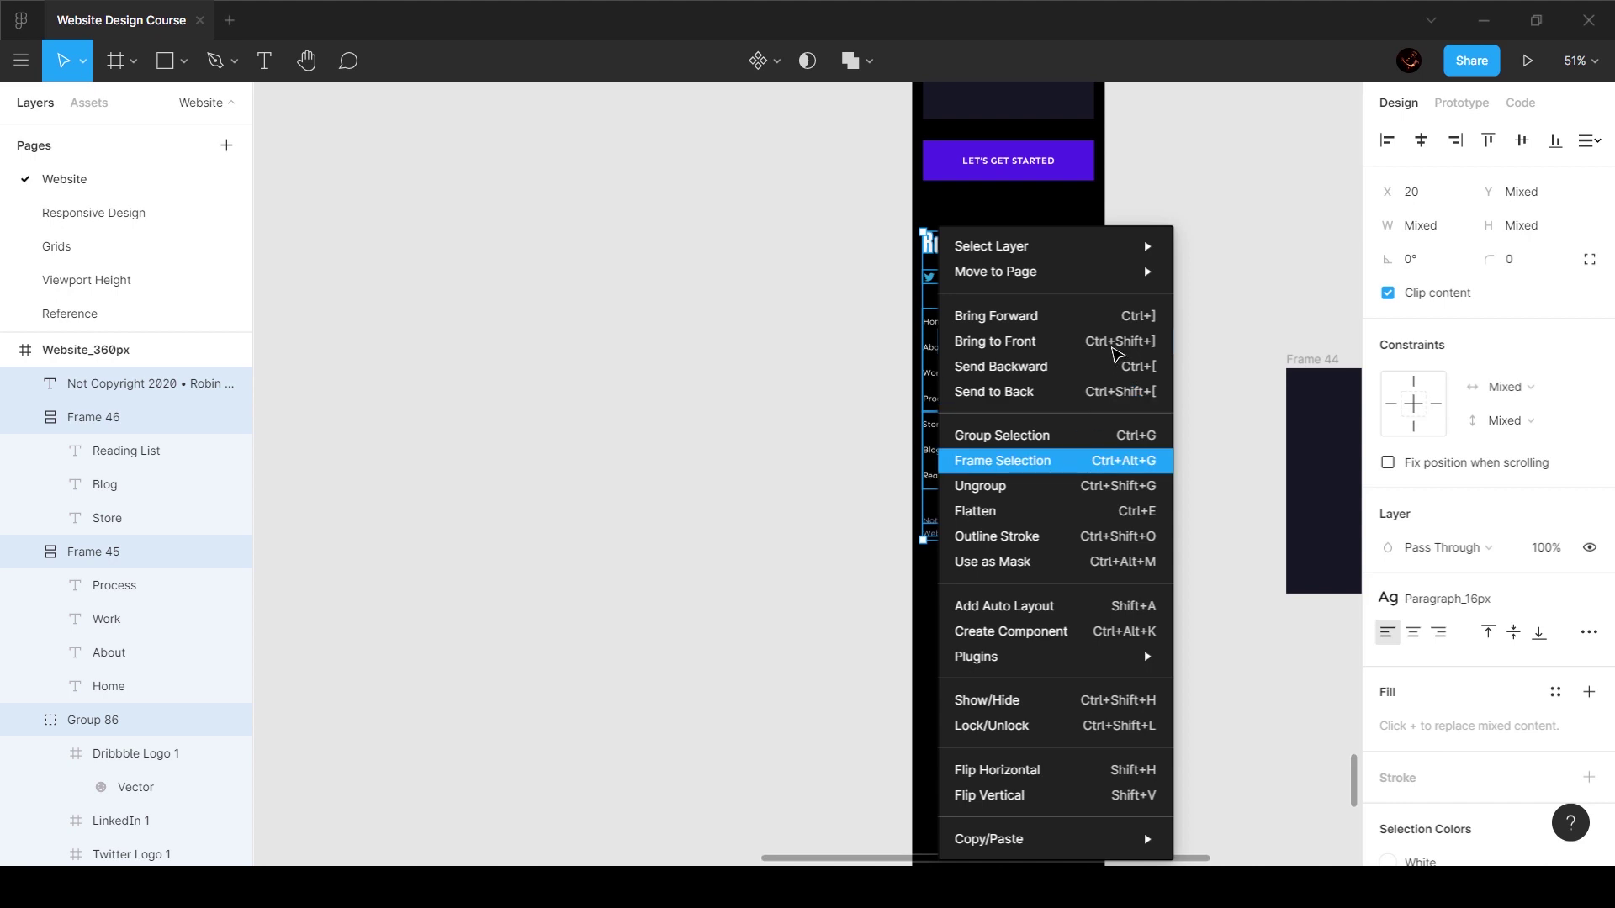
alt+drag(1097, 351, 1107, 348)
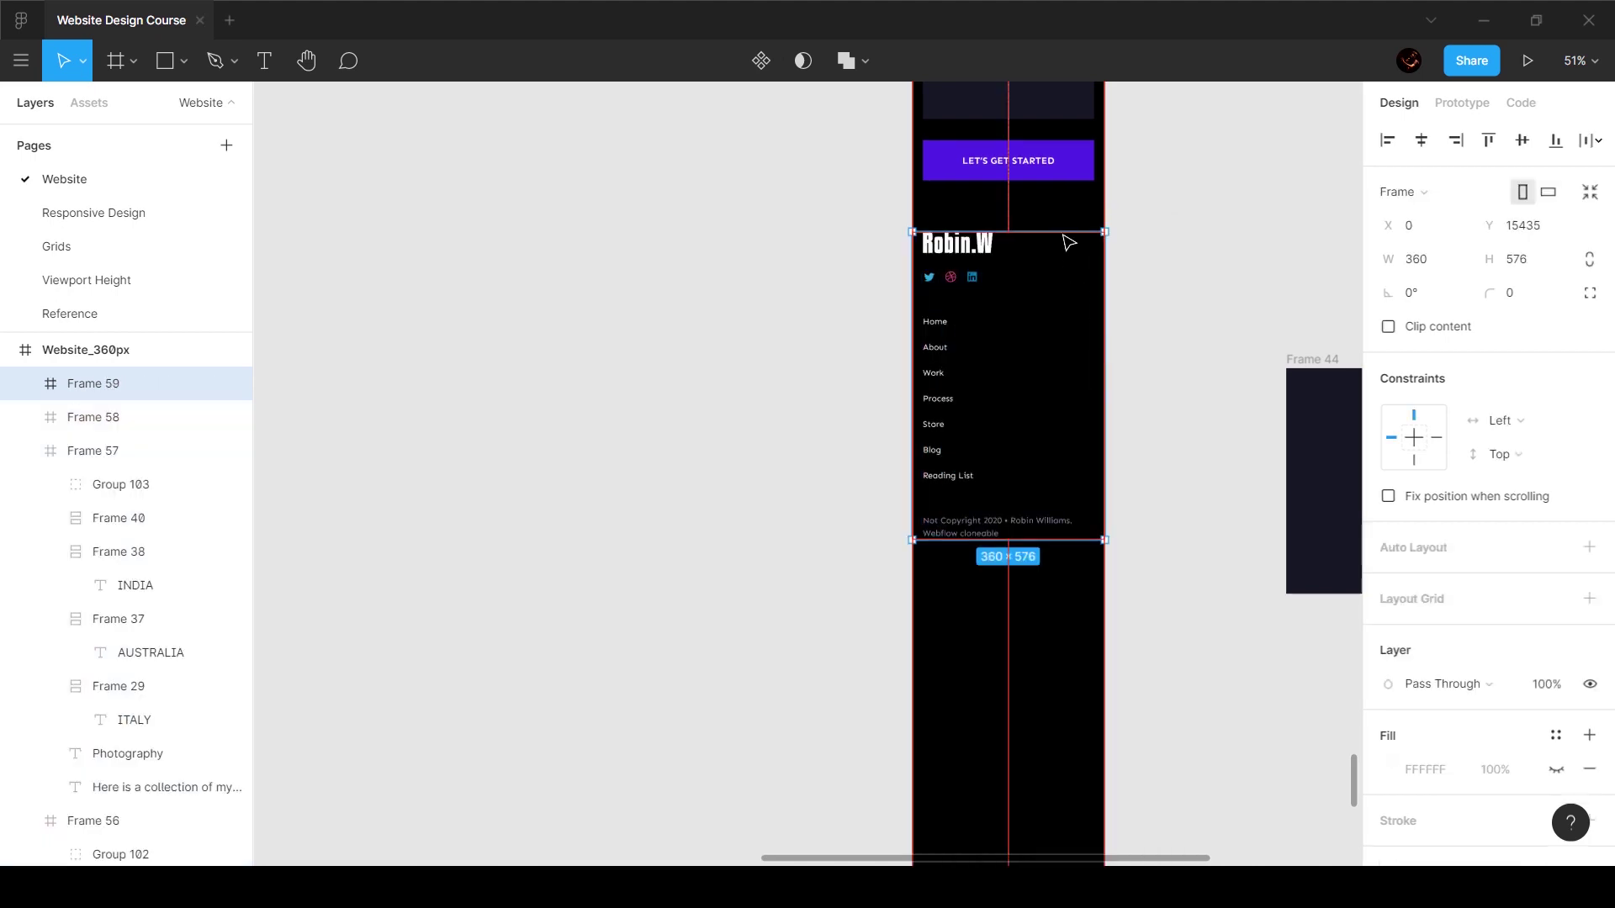
drag(1069, 243, 1069, 216)
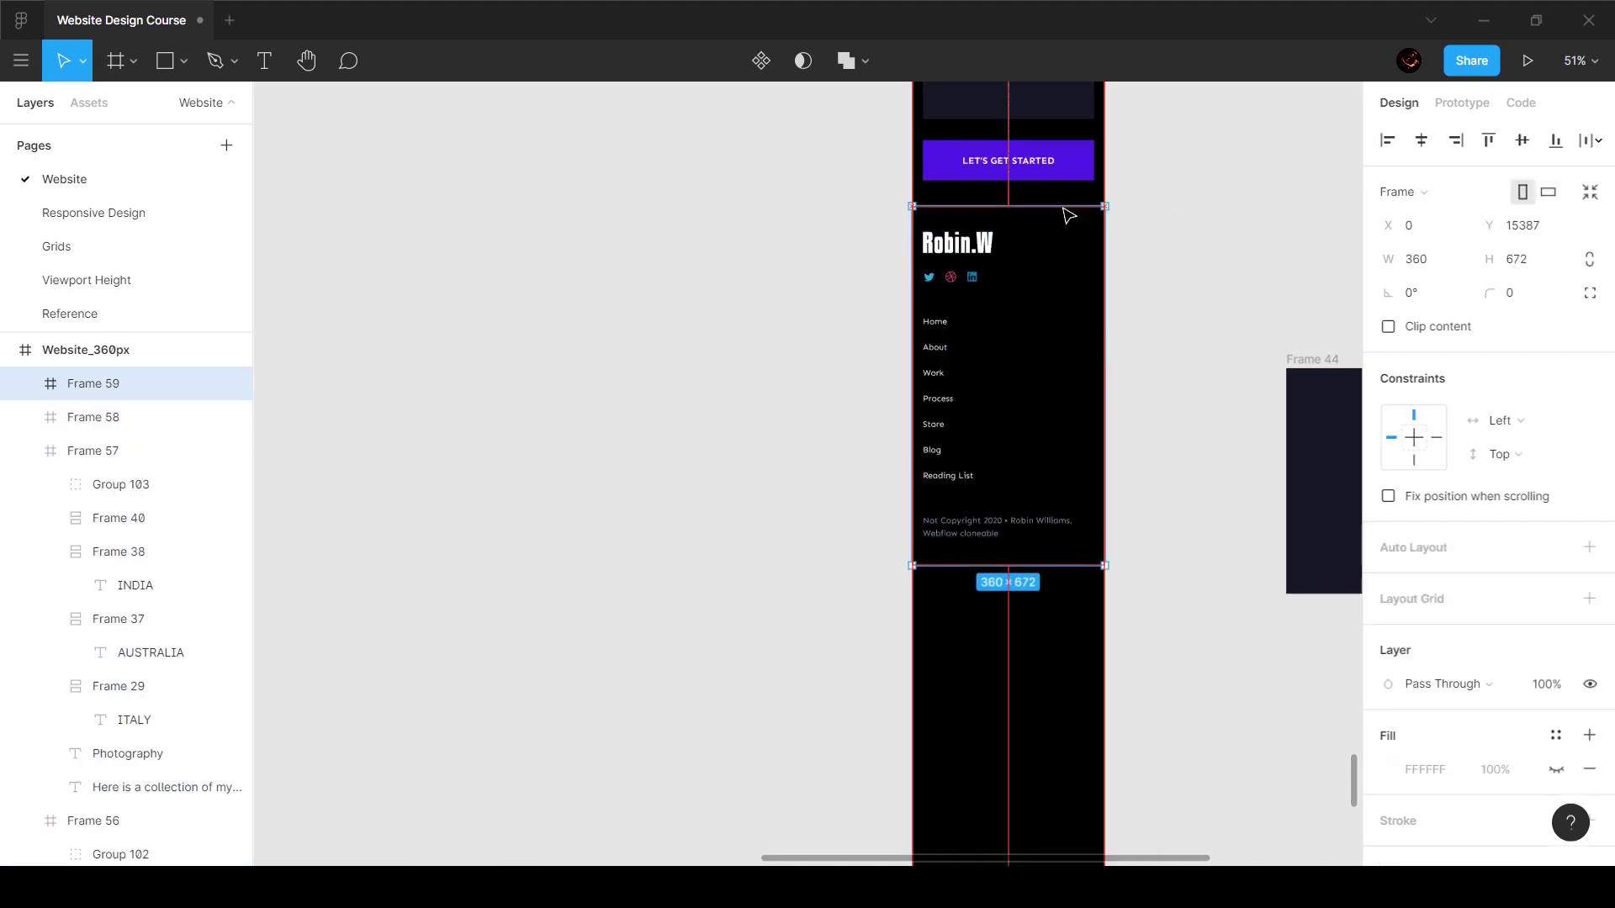
Step: Apply the Level 1 color style as the mobile footer frame's fill
click(1556, 769)
click(1556, 735)
click(1436, 799)
click(1238, 366)
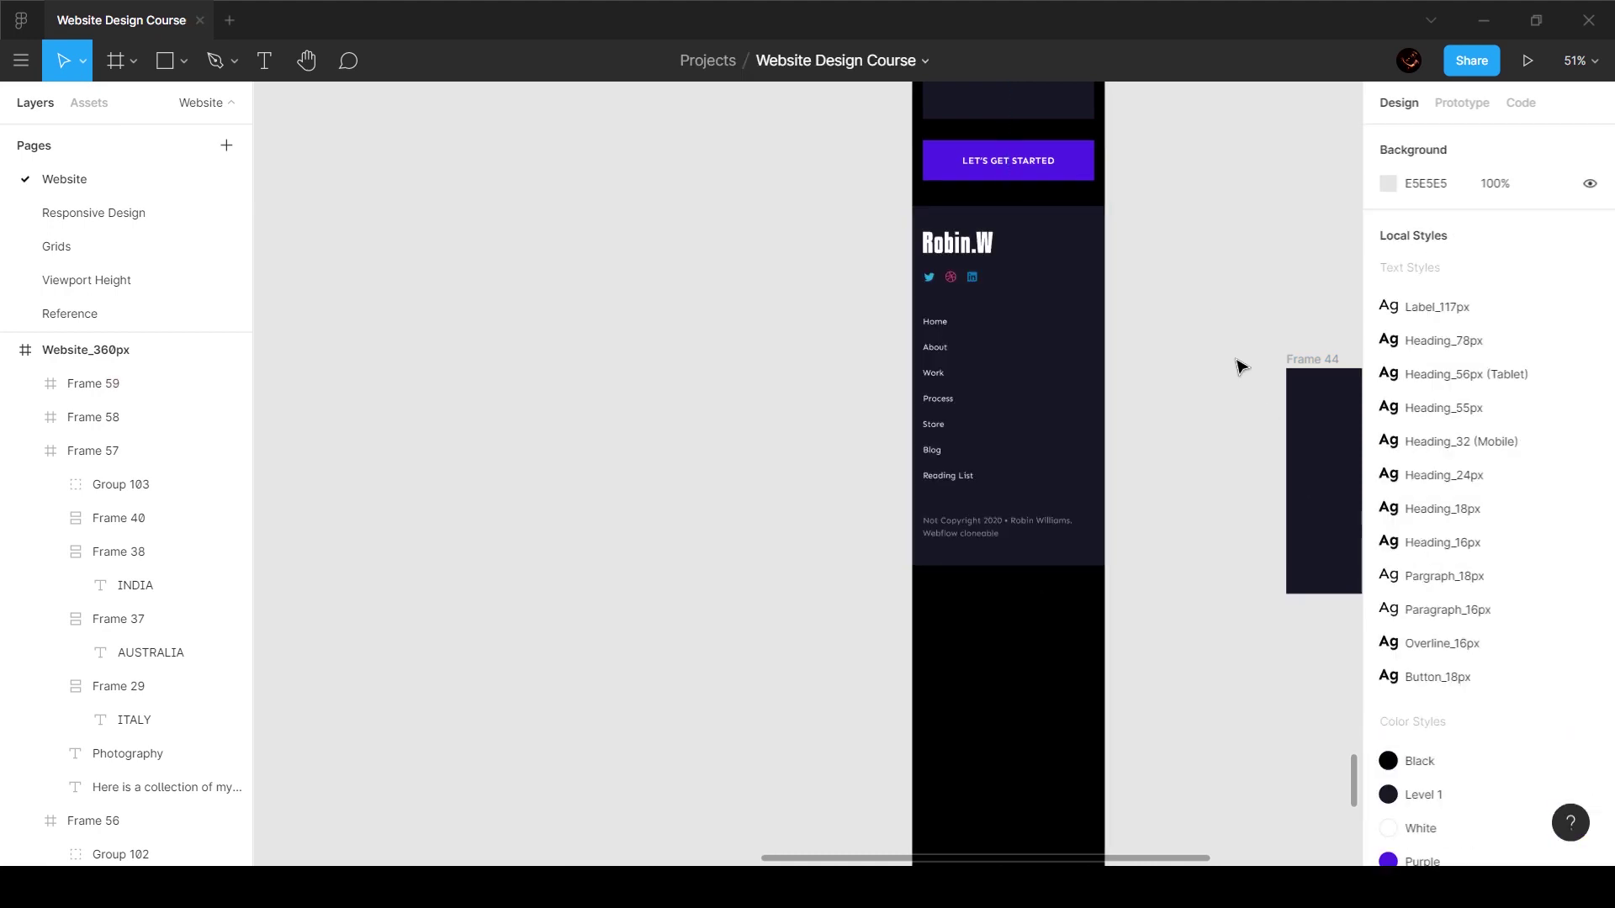
Step: Delete the emptied tablet footer copy beside the mobile page
scroll(1244, 368, right, 3)
click(1159, 367)
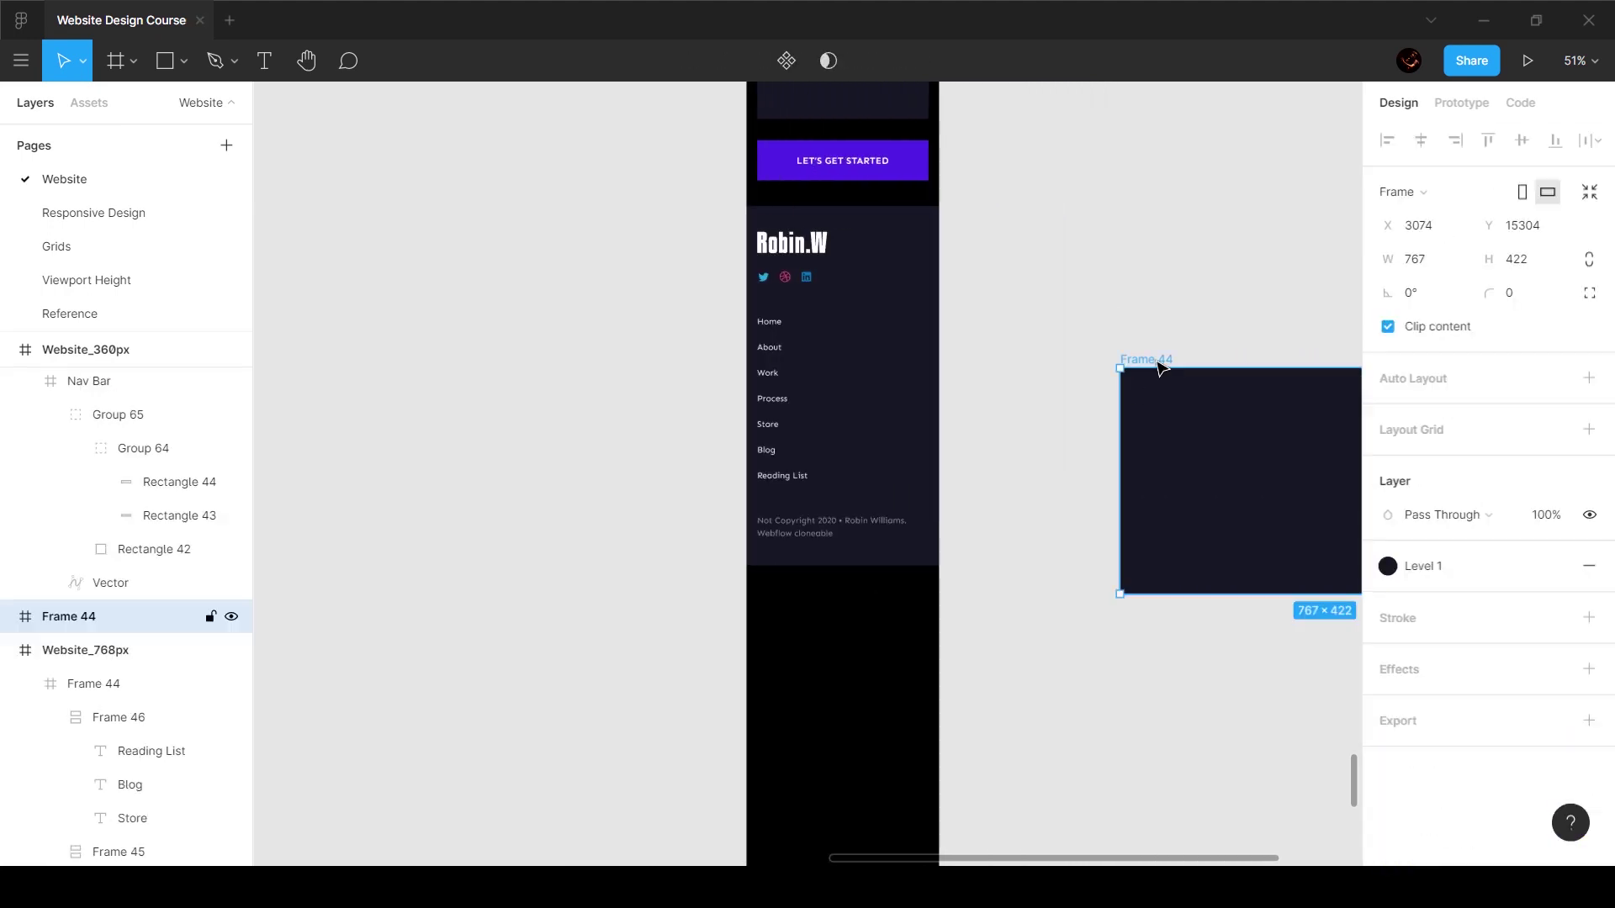
key(Delete)
Step: Shorten the Website_360px frame to a height of 16059 px so it ends at the footer, and review the result
scroll(820, 332, down, 10)
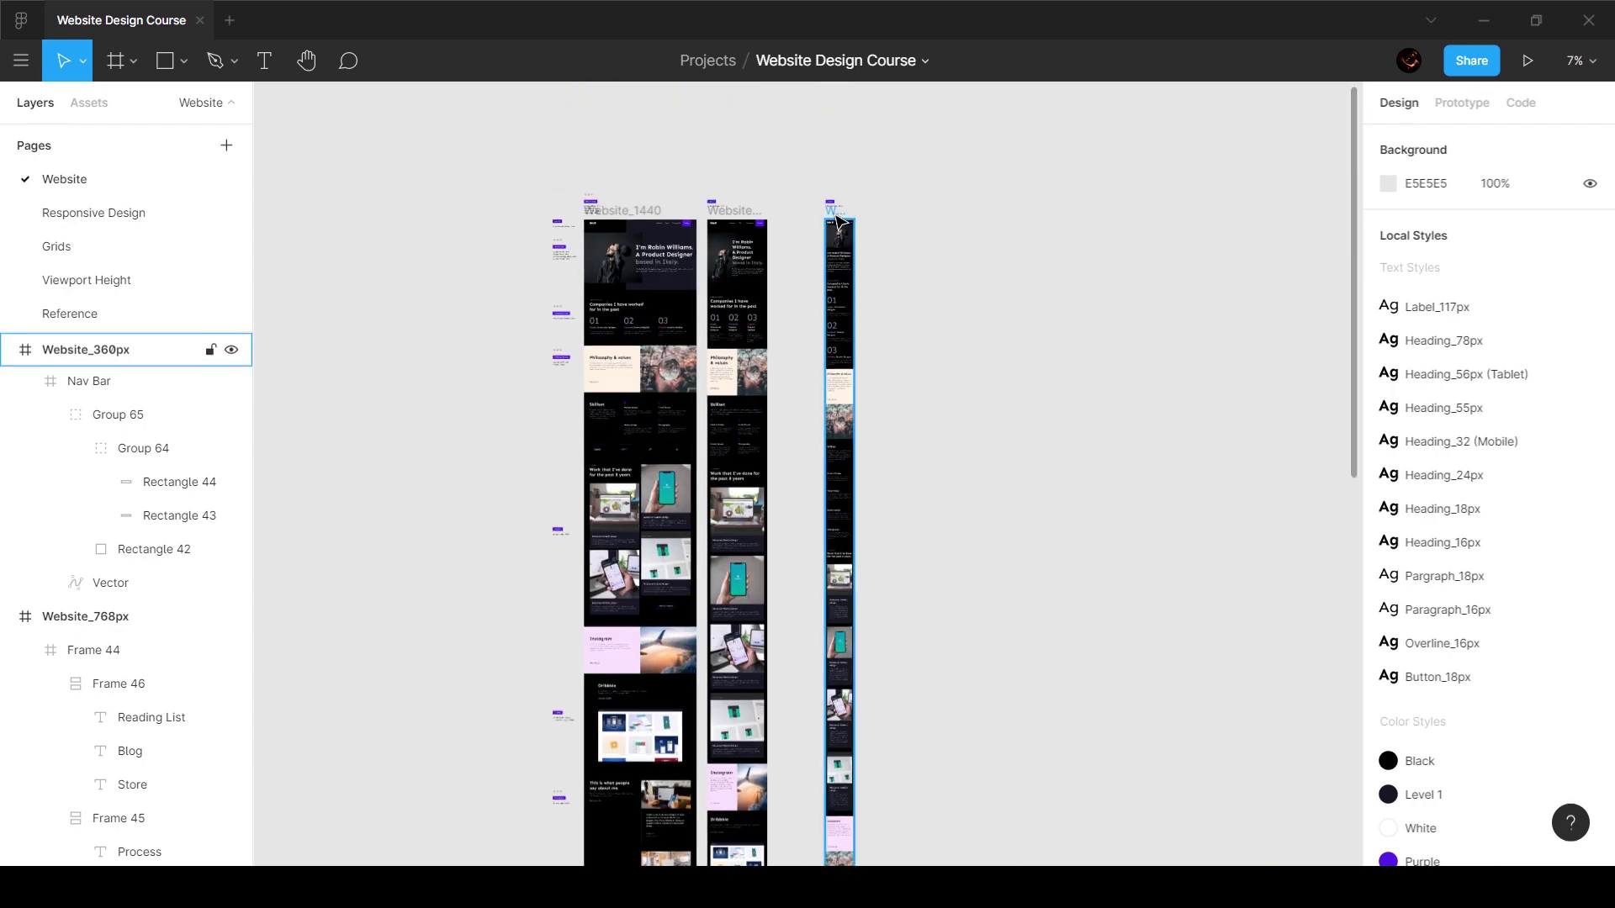
click(838, 222)
scroll(875, 252, down, 6)
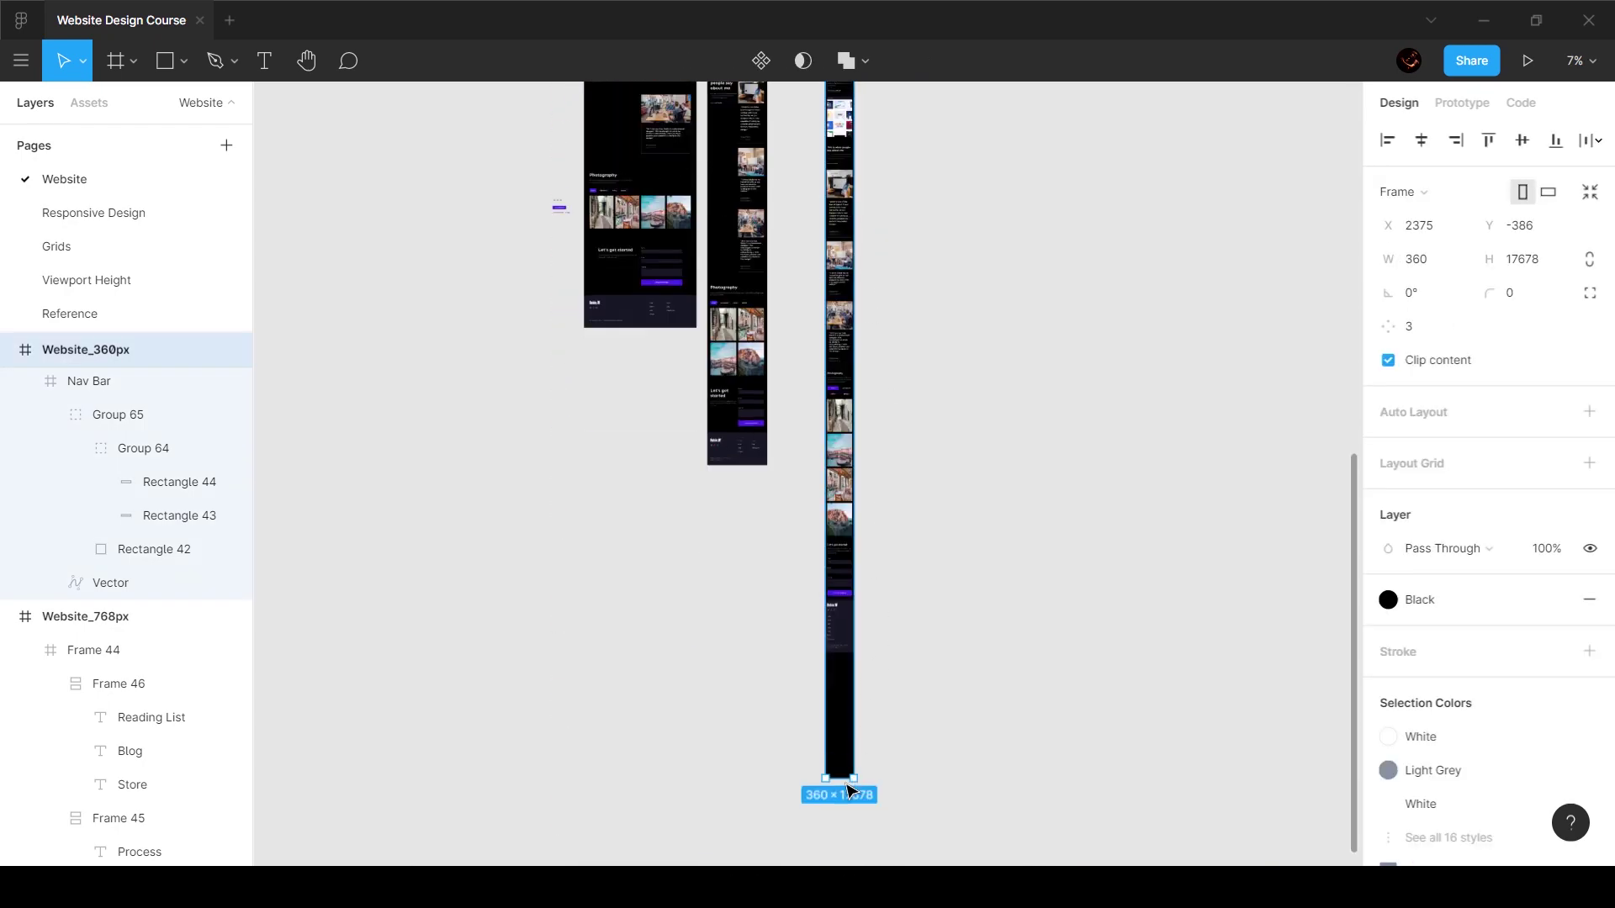
drag(851, 693, 851, 647)
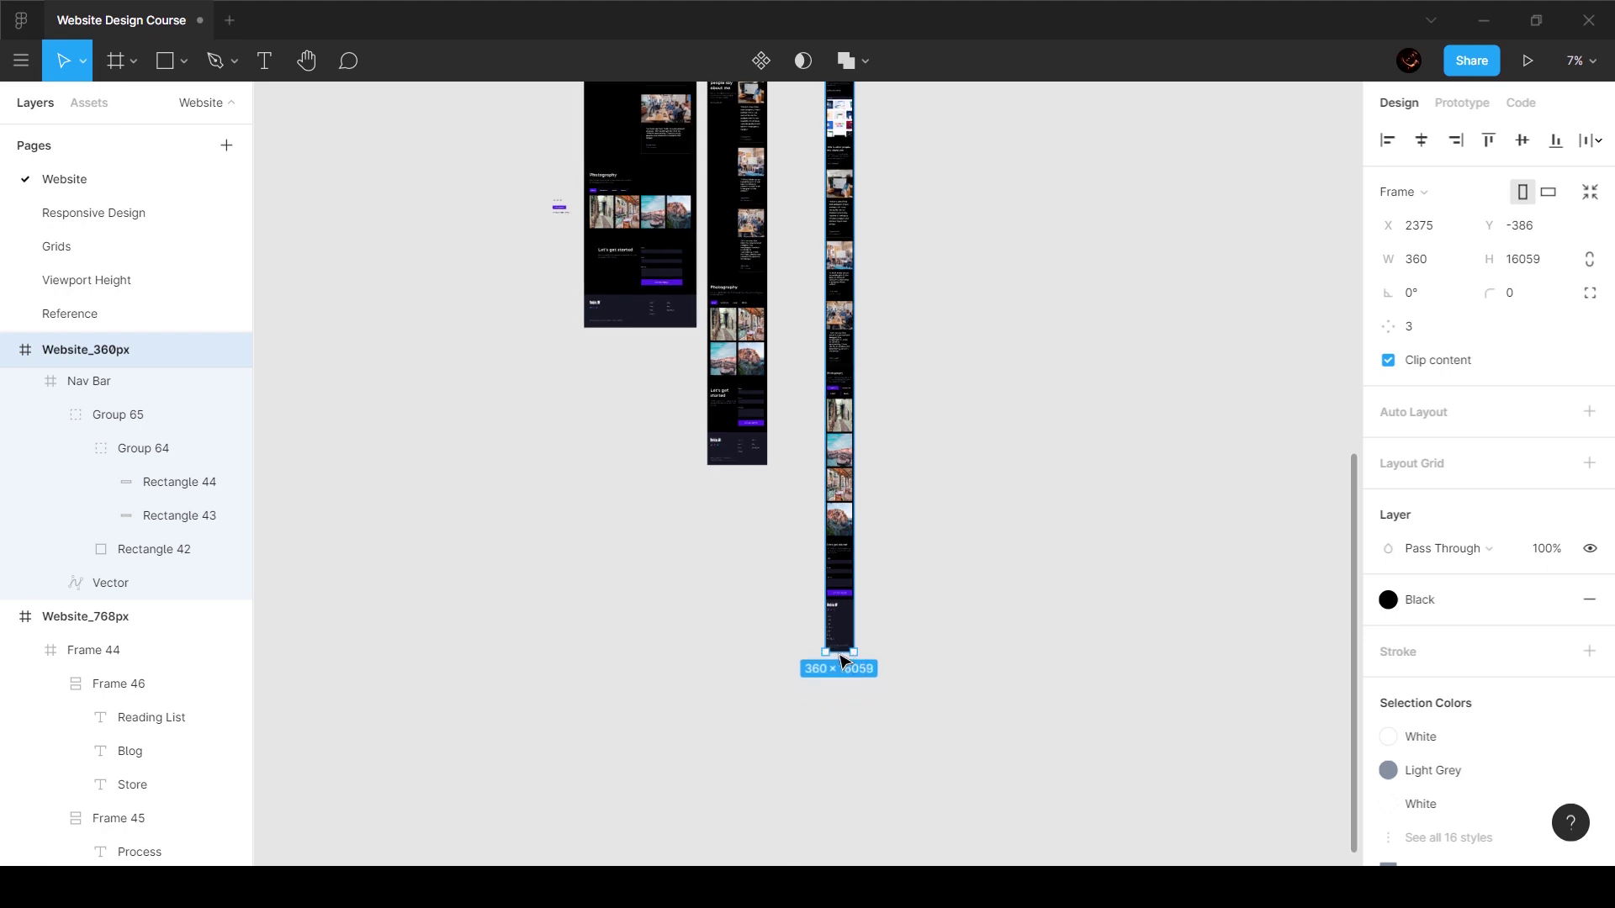
scroll(840, 646, up, 5)
click(938, 509)
scroll(938, 509, up, 4)
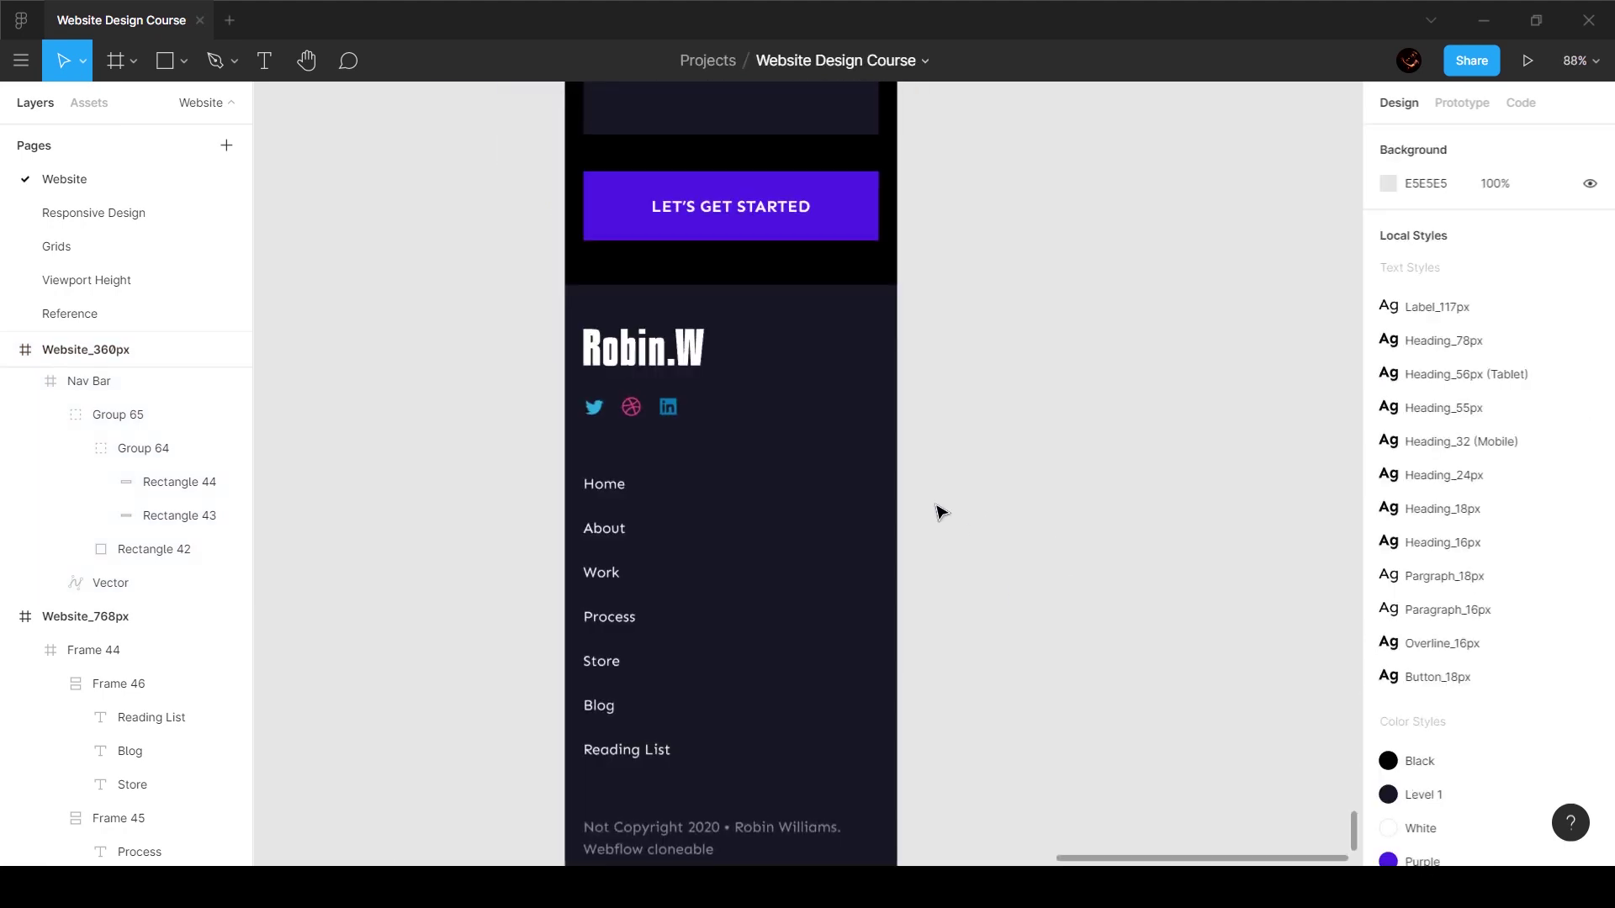